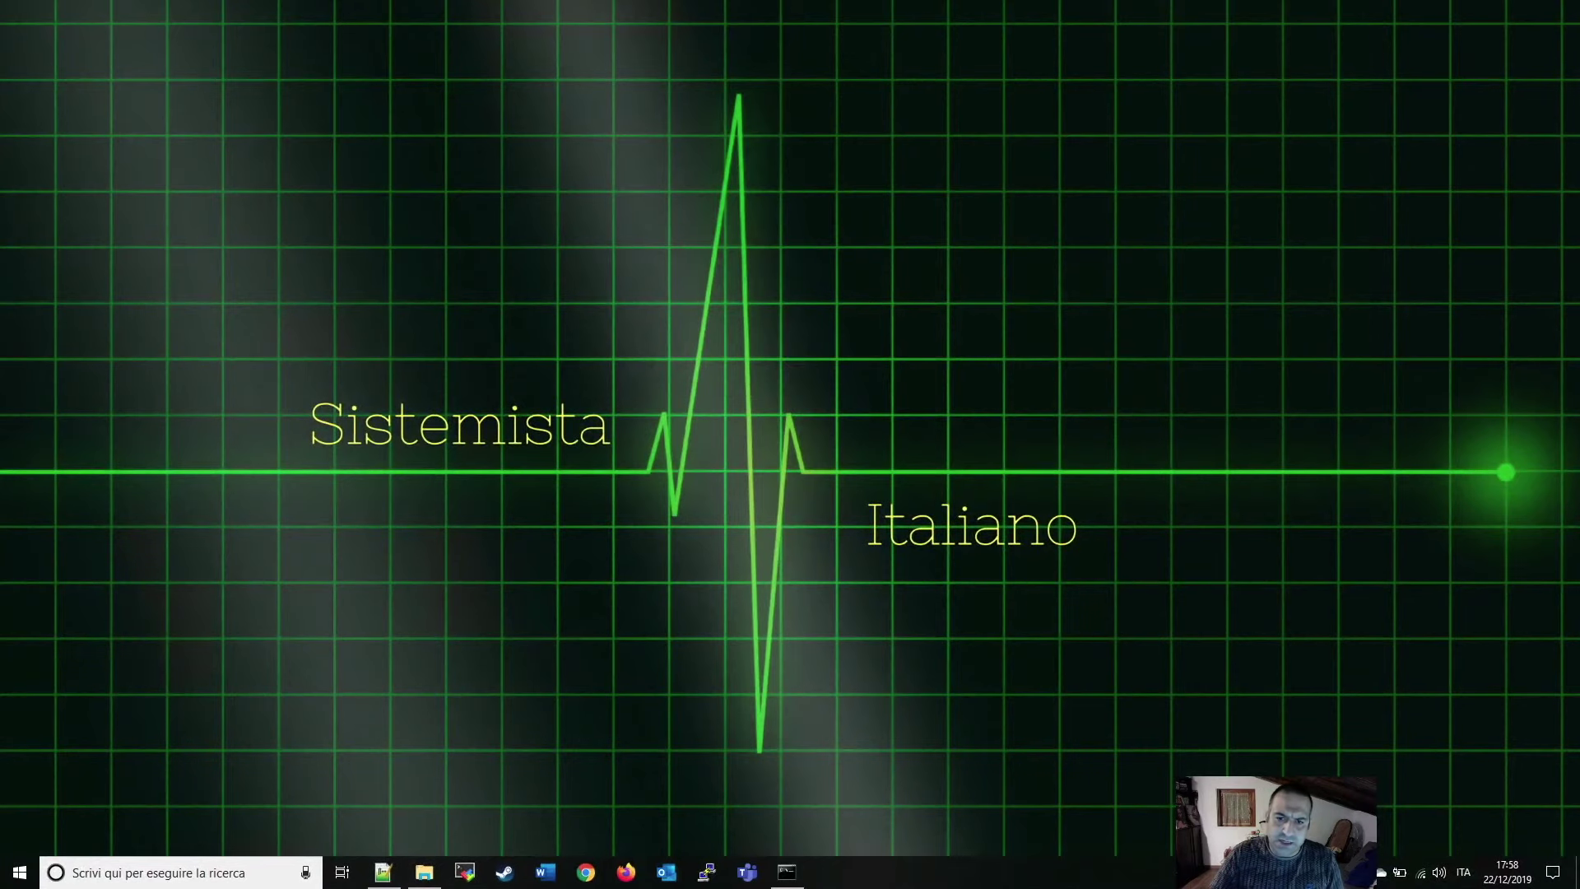
Step: Leave local full screen and show the Windows Server 2019 session full screen
{"action": "mouse_move", "coordinate": [3, 4]}
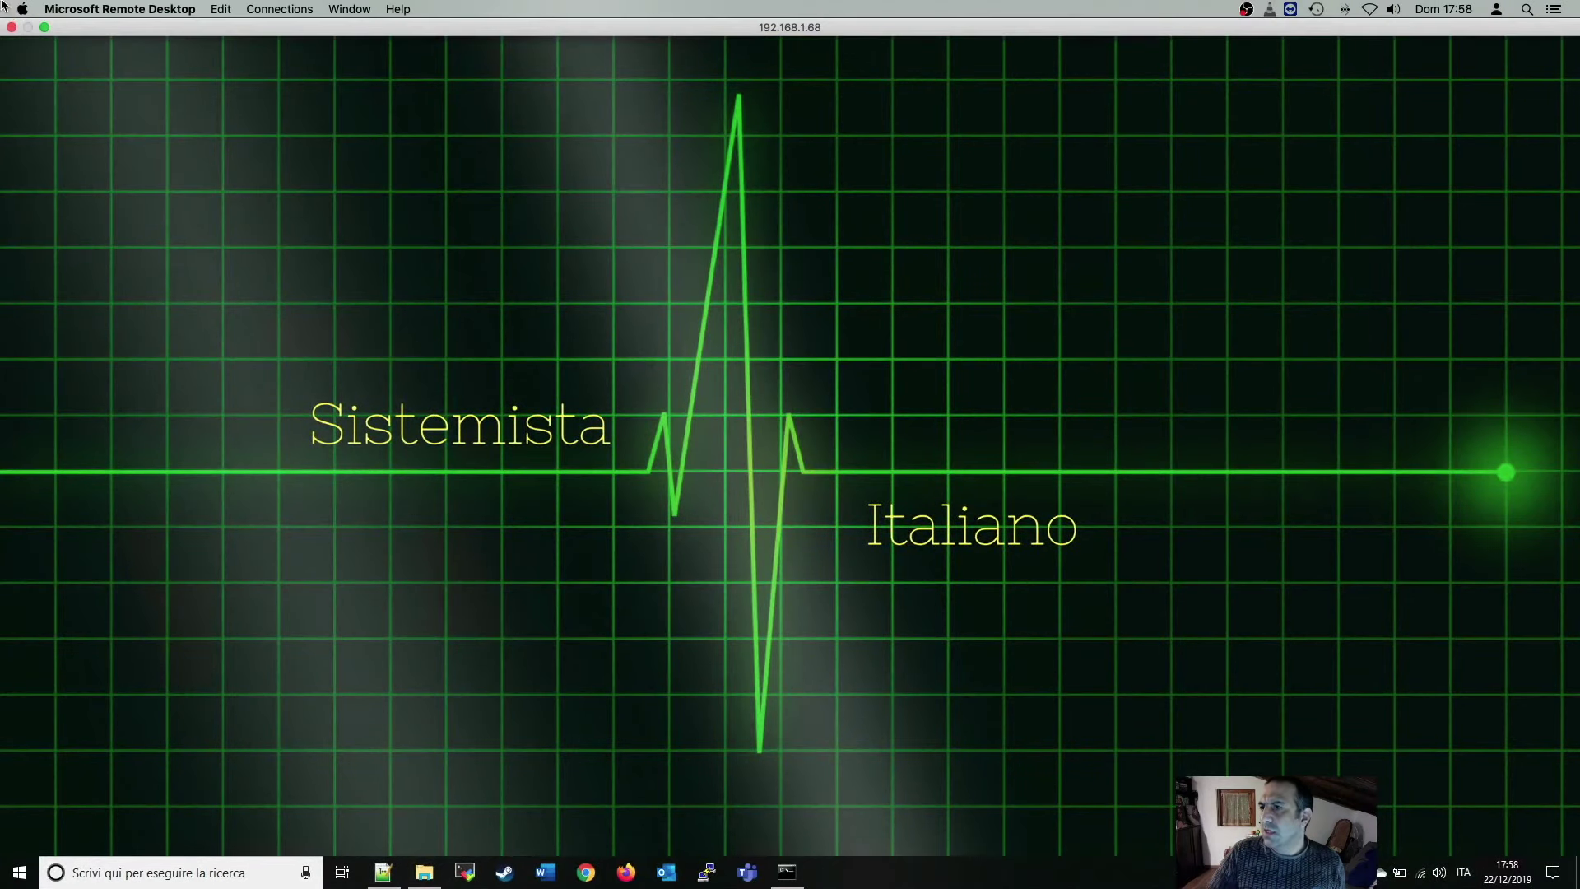
{"action": "left_click", "coordinate": [44, 28]}
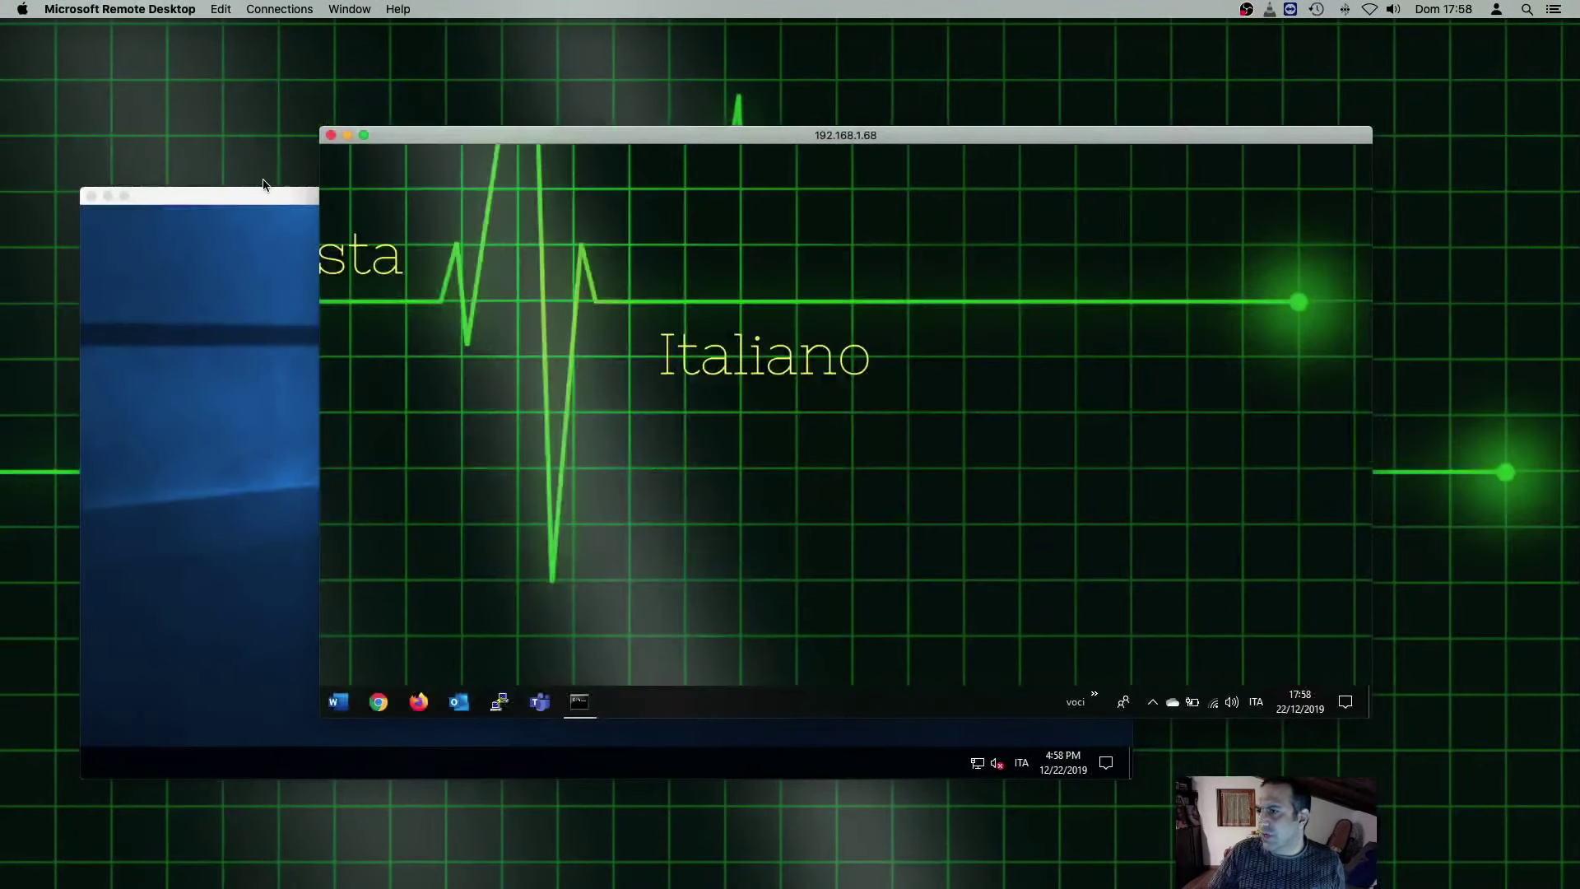
{"action": "left_click_drag", "start_coordinate": [262, 196], "coordinate": [410, 149]}
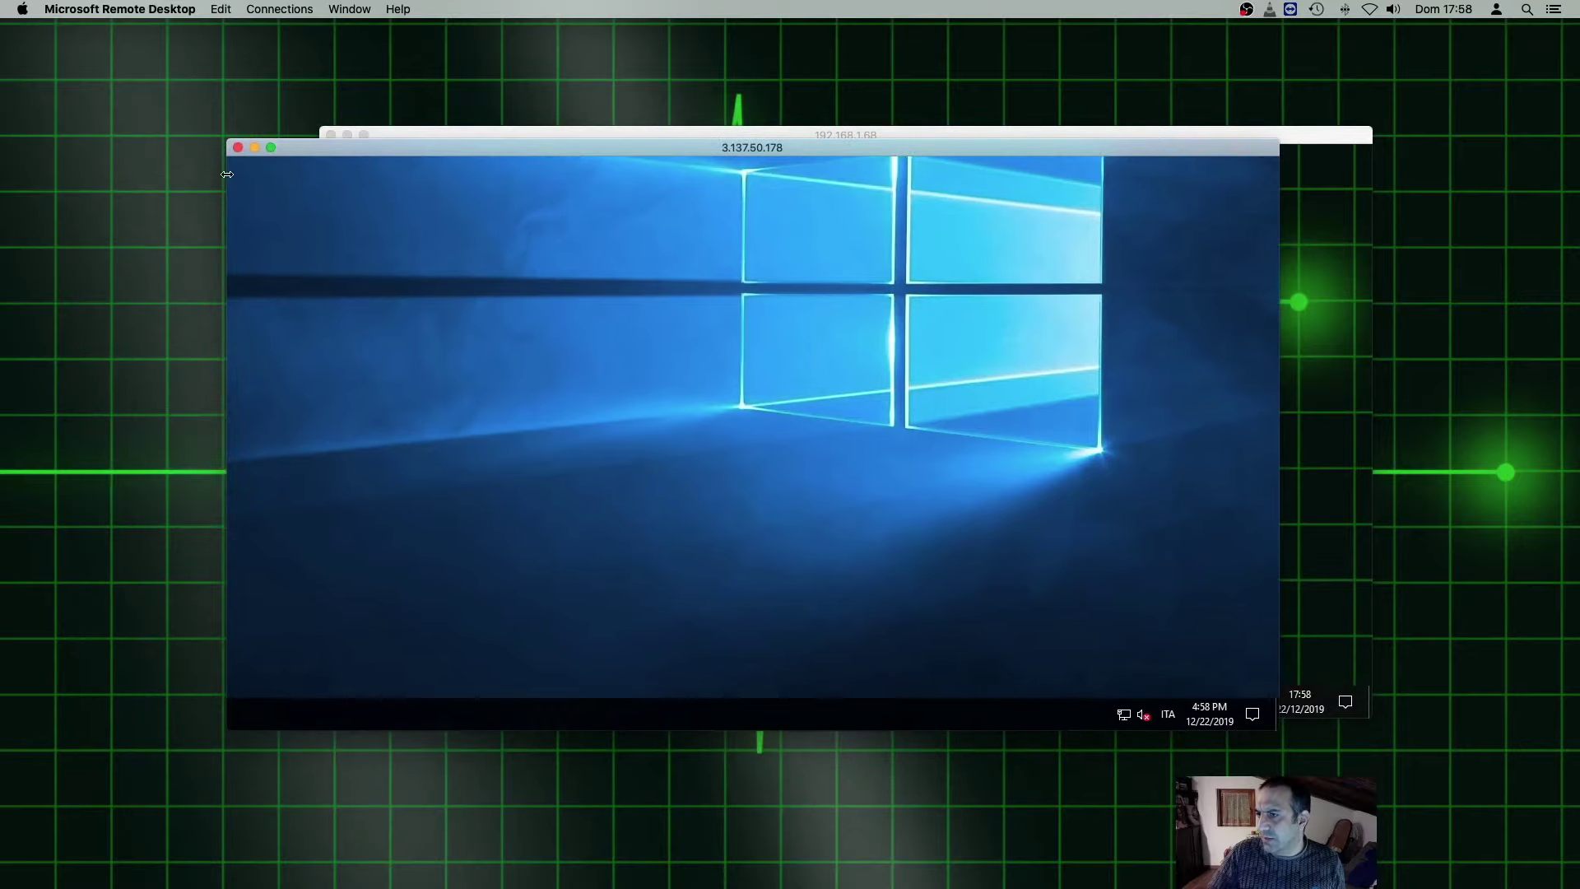
{"action": "left_click", "coordinate": [270, 148]}
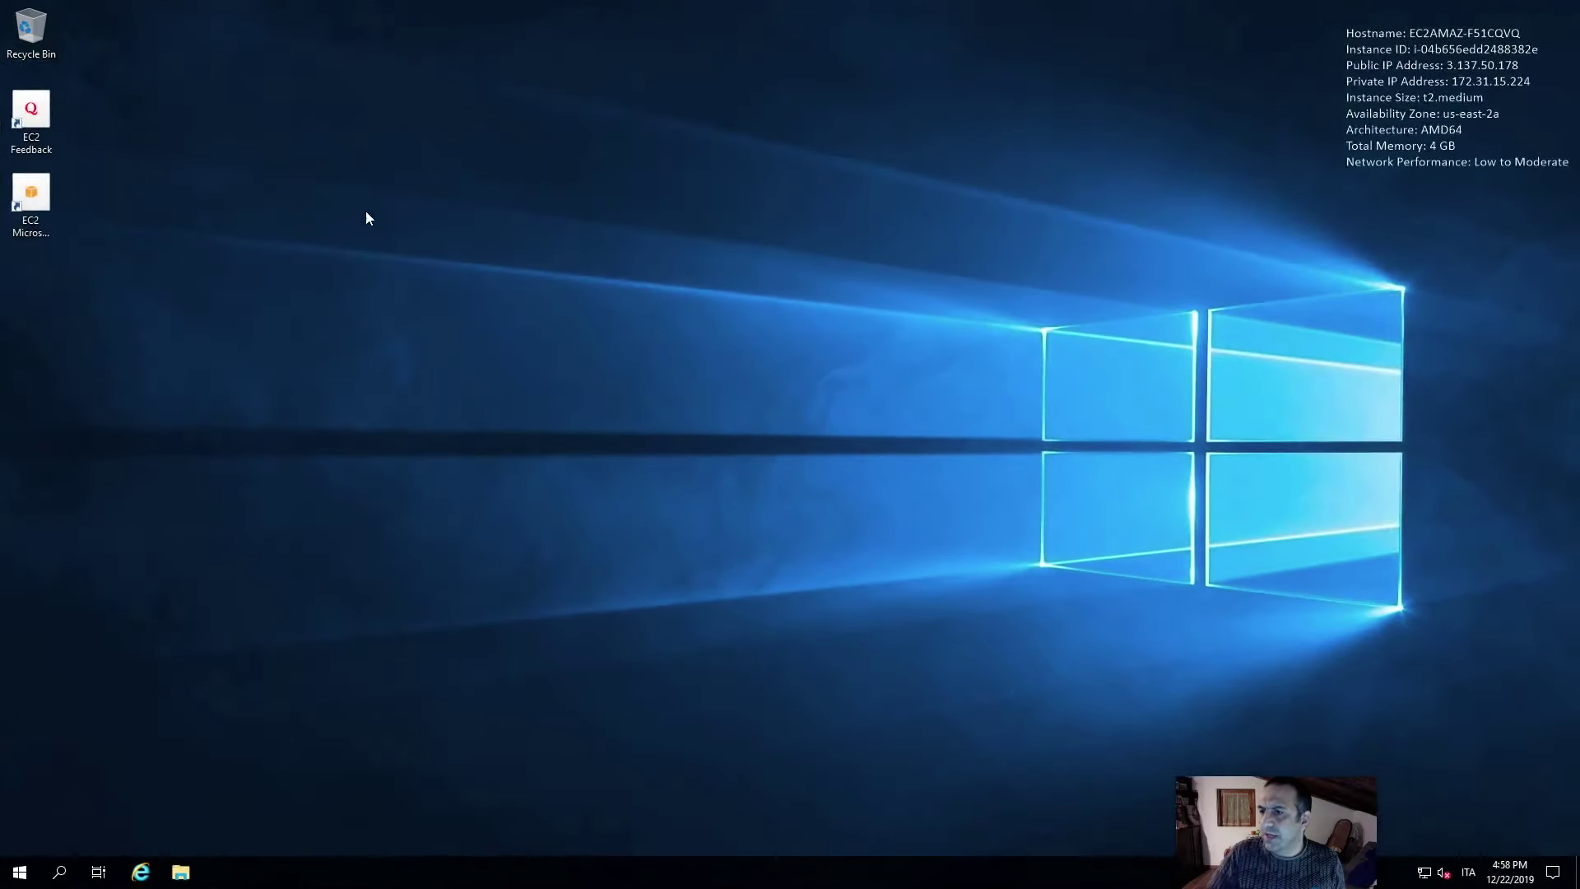
Step: Open This PC's Properties in File Explorer to show the server's system information
{"action": "left_click", "coordinate": [180, 873]}
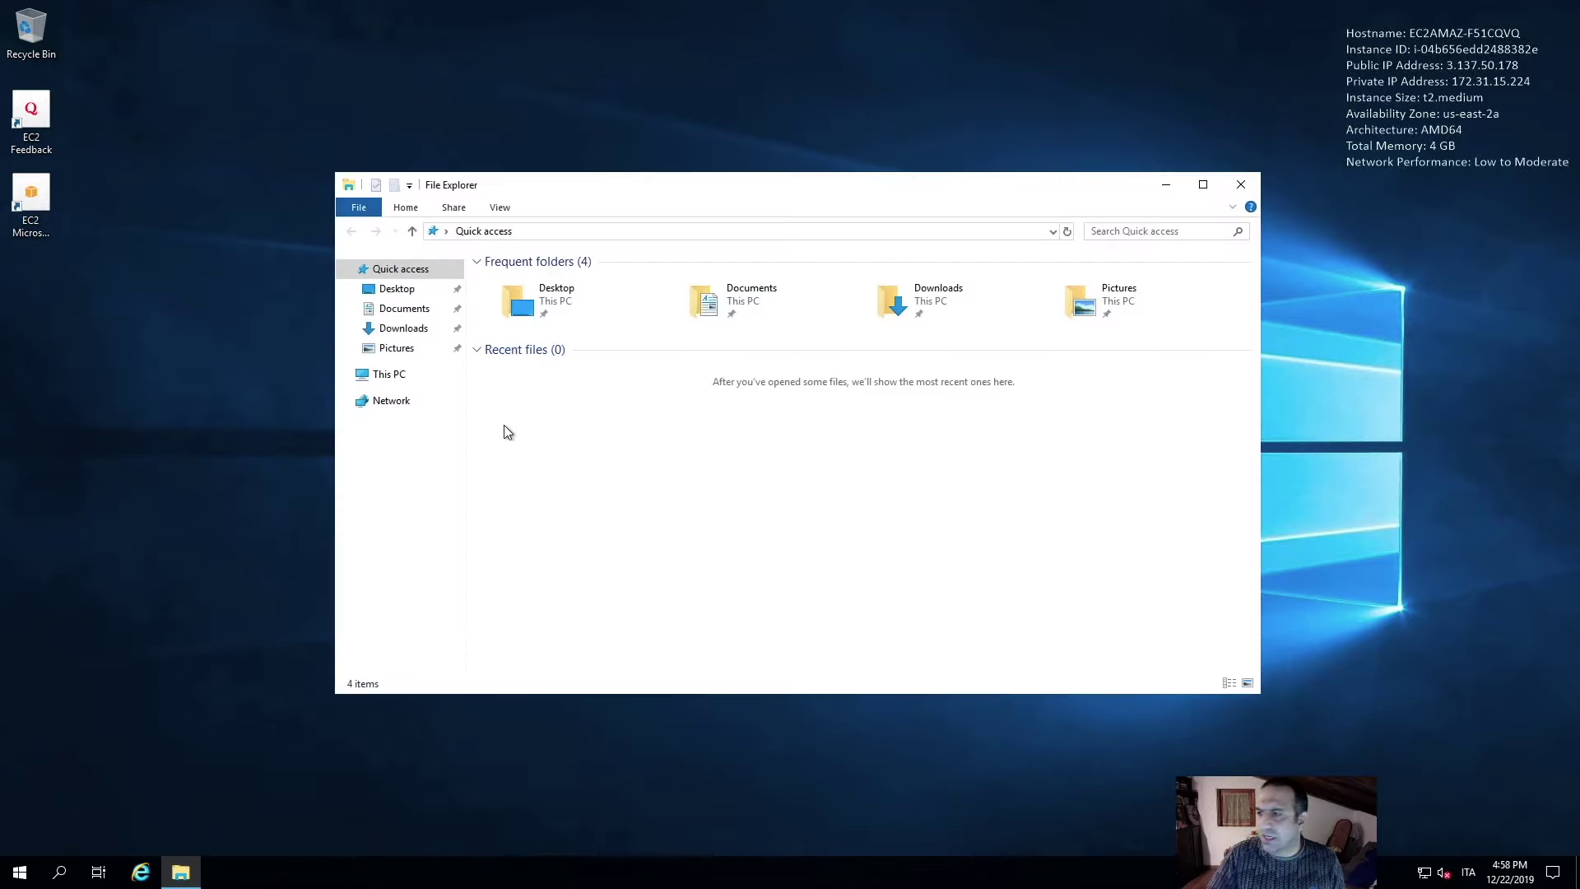
{"action": "left_click", "coordinate": [389, 375]}
{"action": "right_click", "coordinate": [388, 375]}
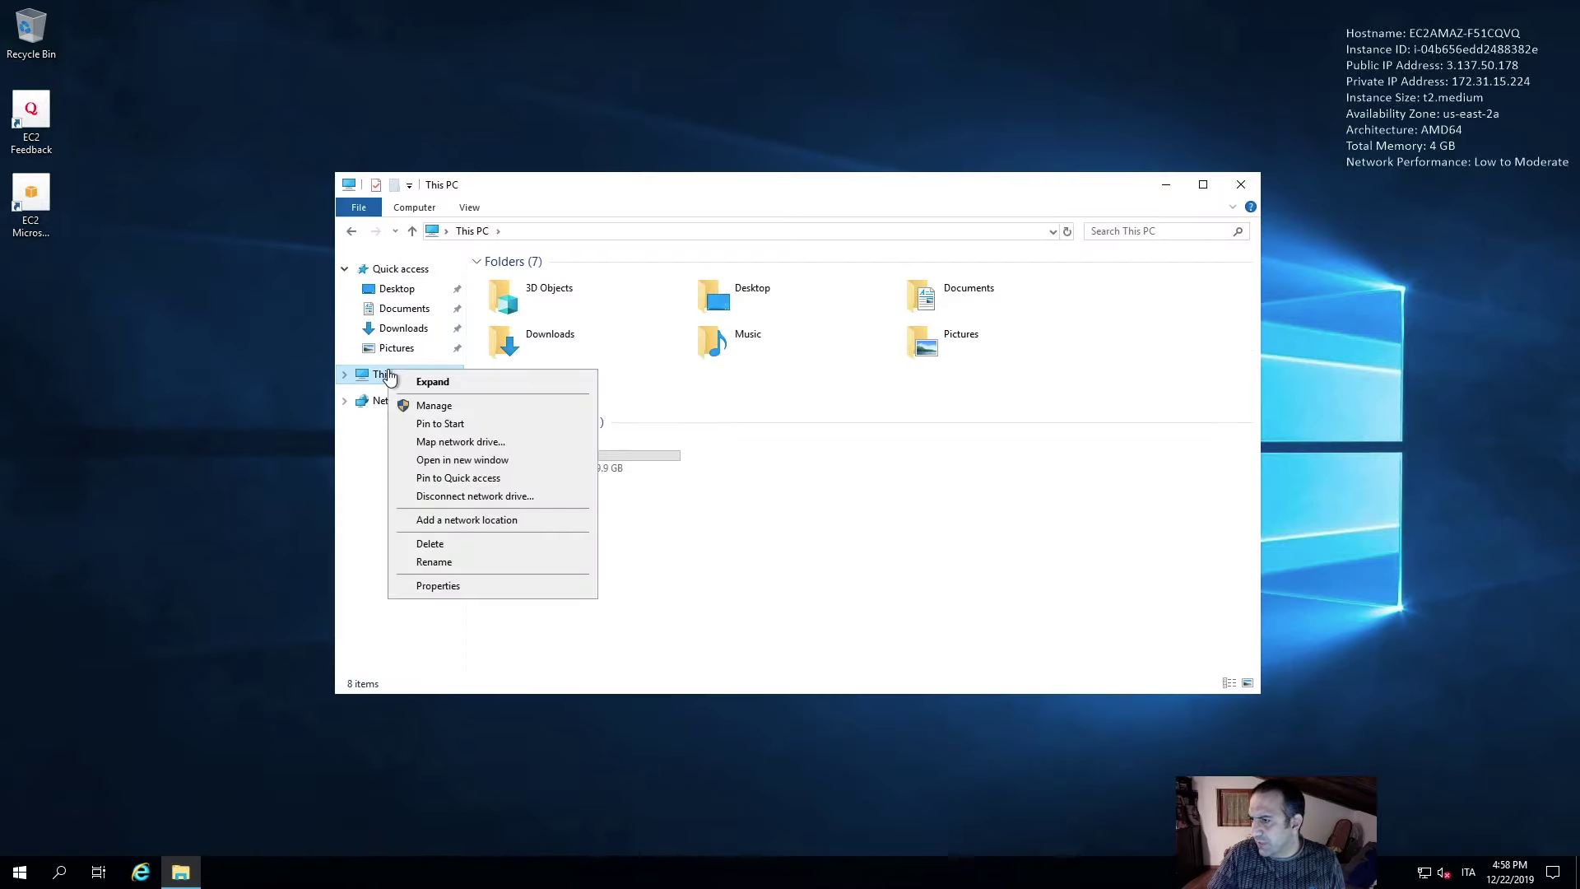
{"action": "left_click", "coordinate": [443, 588]}
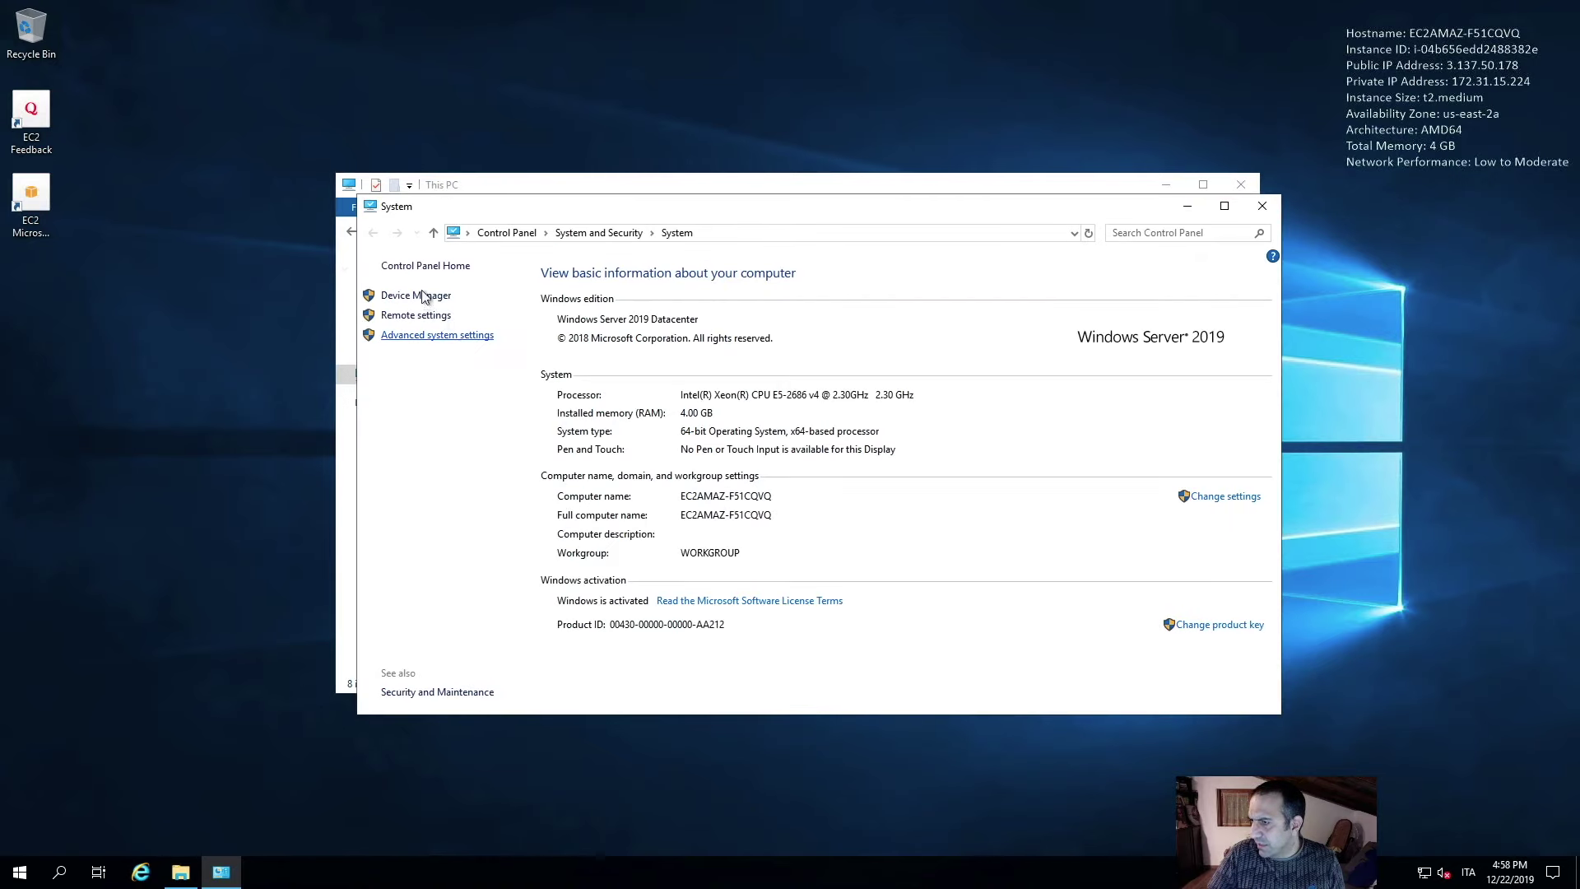
Step: Change the computer name to WORKFOLDERS in System Properties and restart the server now
{"action": "left_click", "coordinate": [428, 336]}
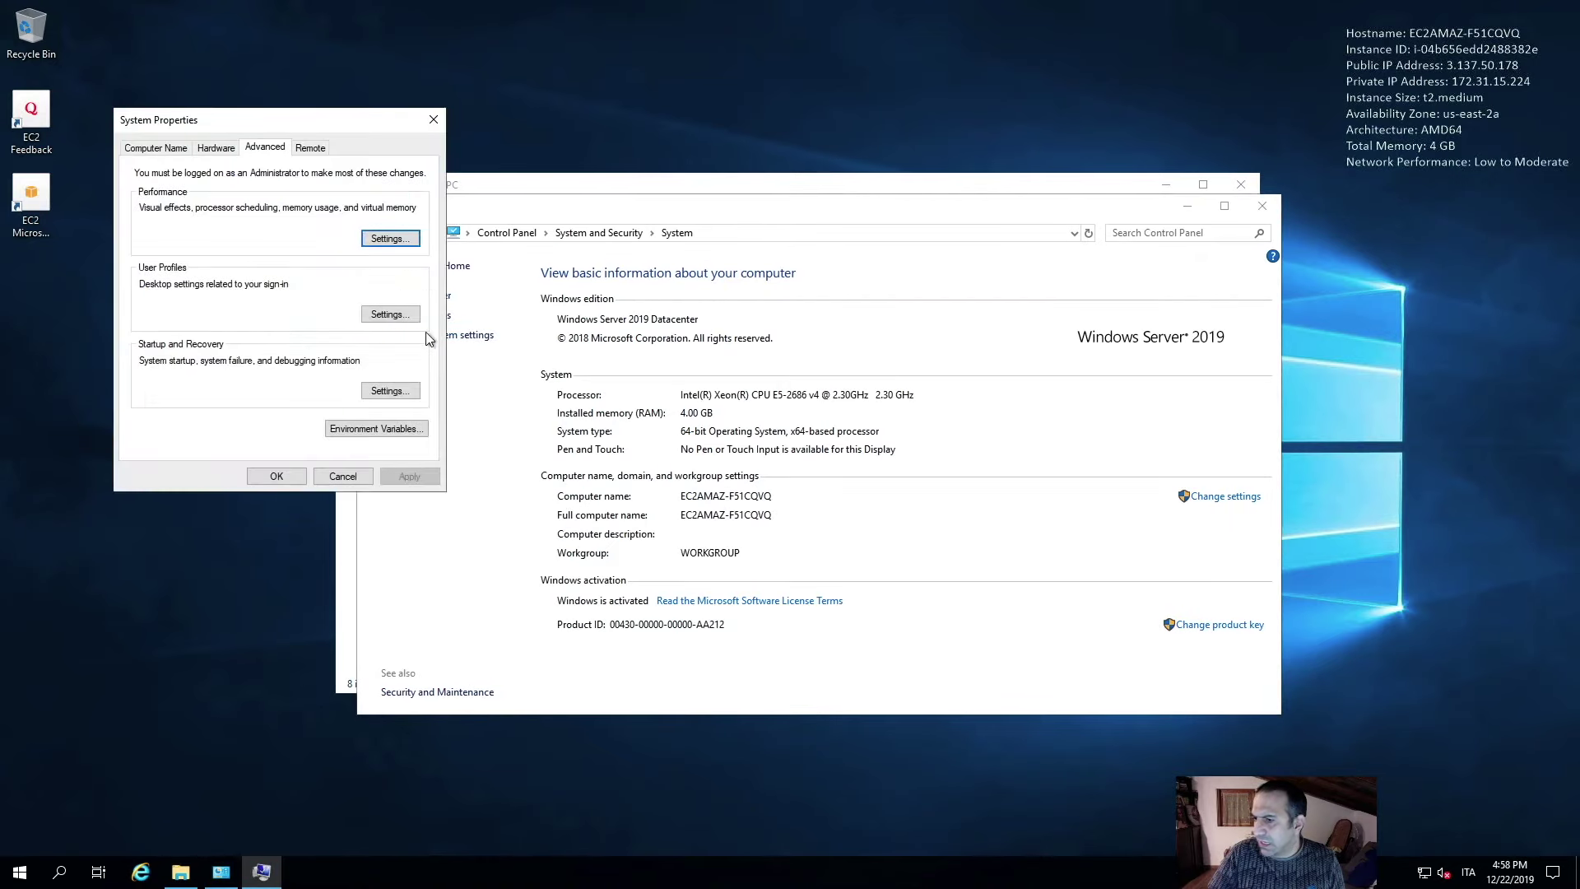
{"action": "left_click", "coordinate": [156, 147]}
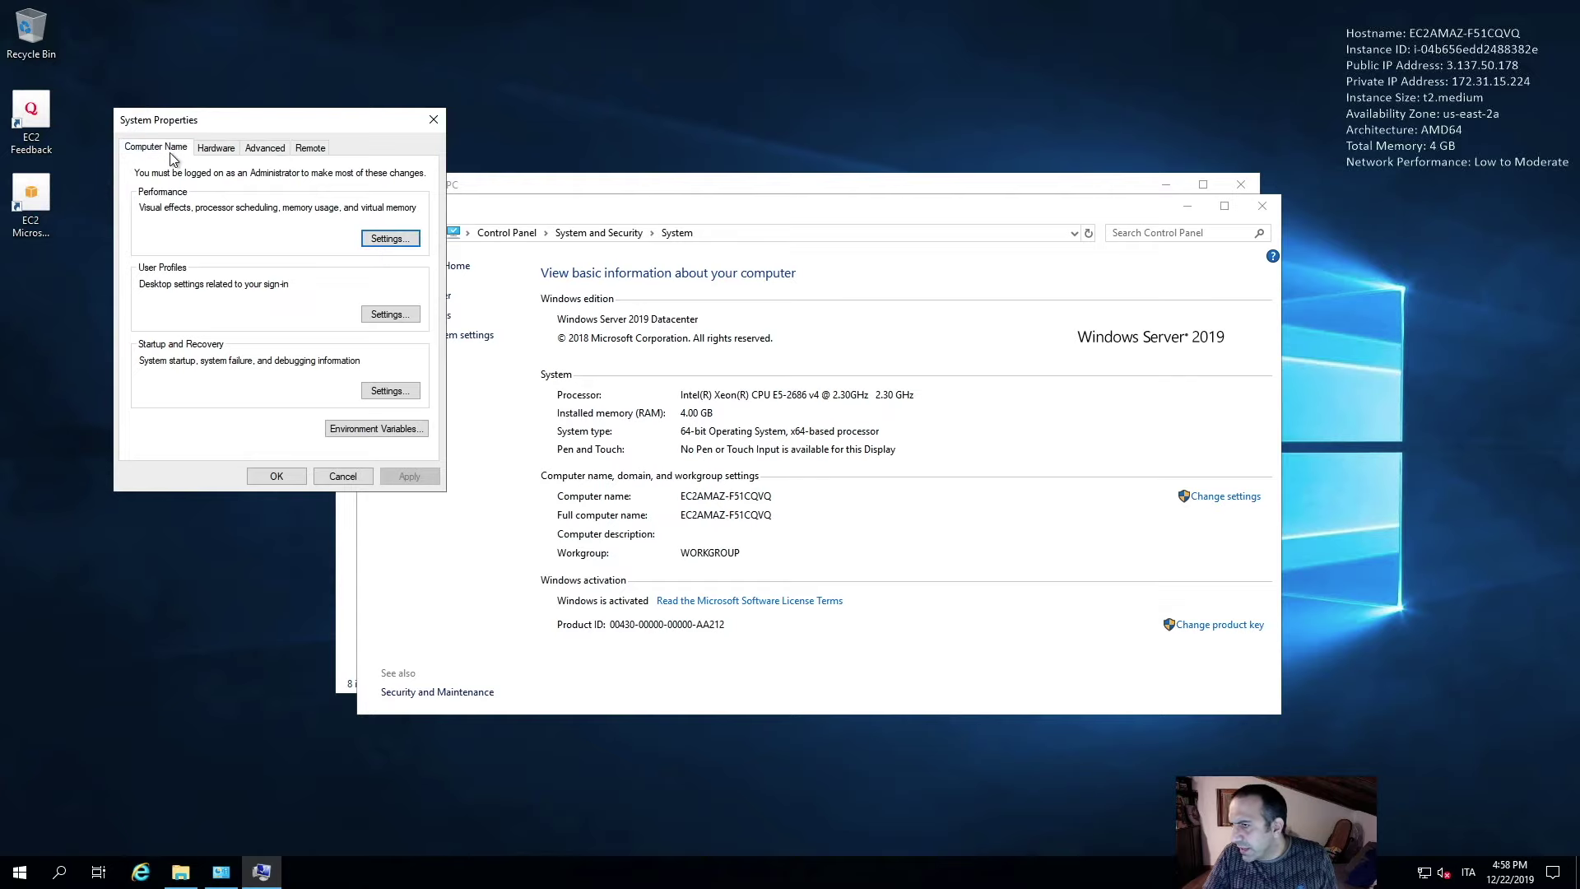
{"action": "left_click", "coordinate": [395, 308]}
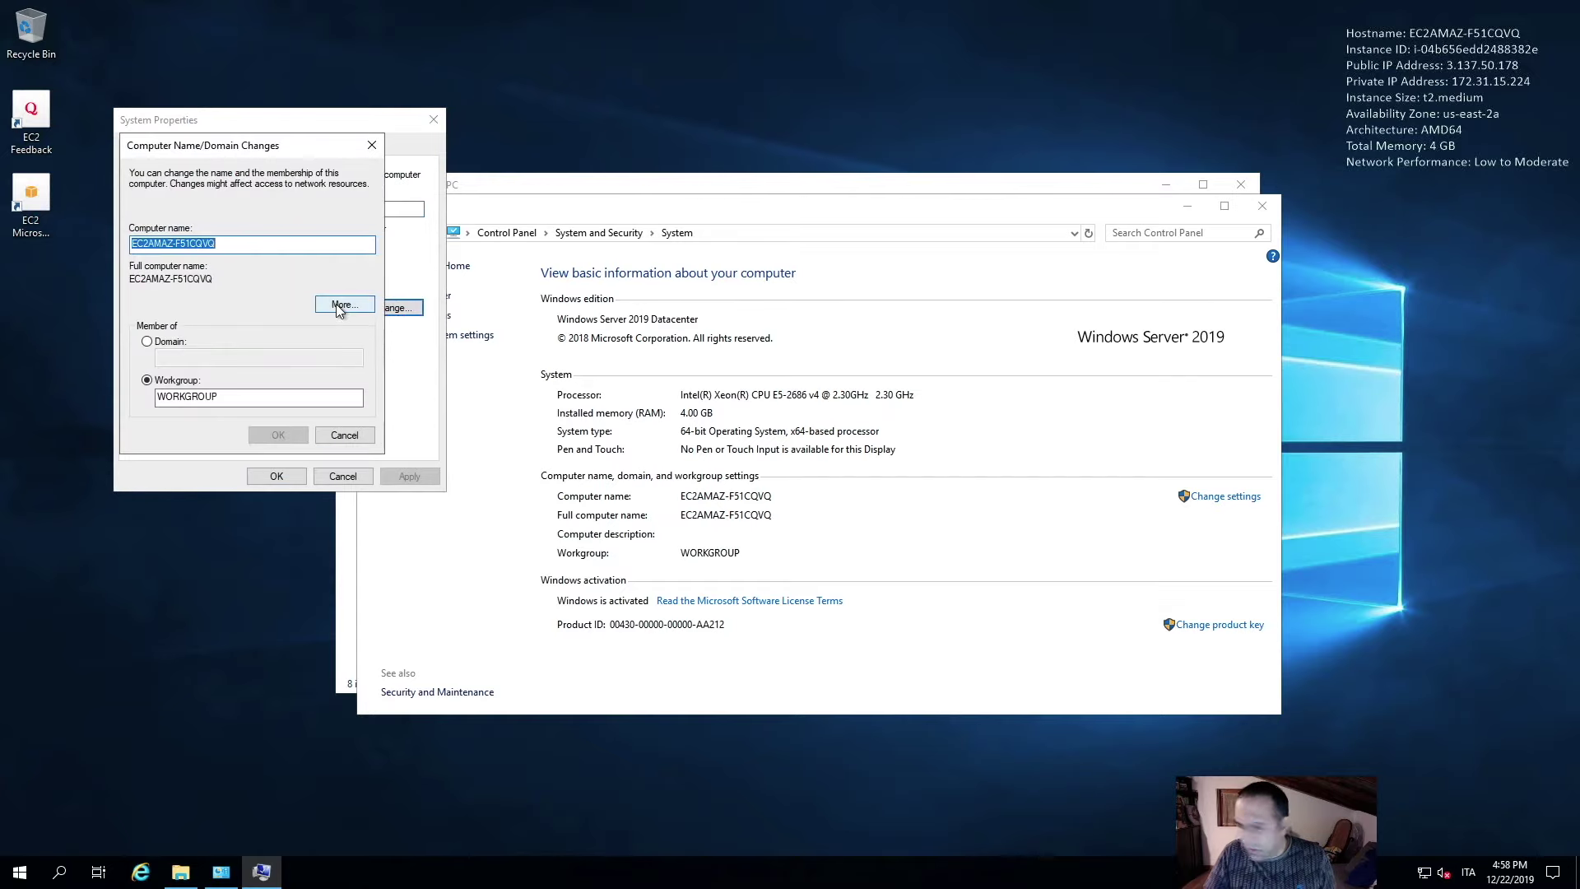
{"action": "type", "text": "DC"}
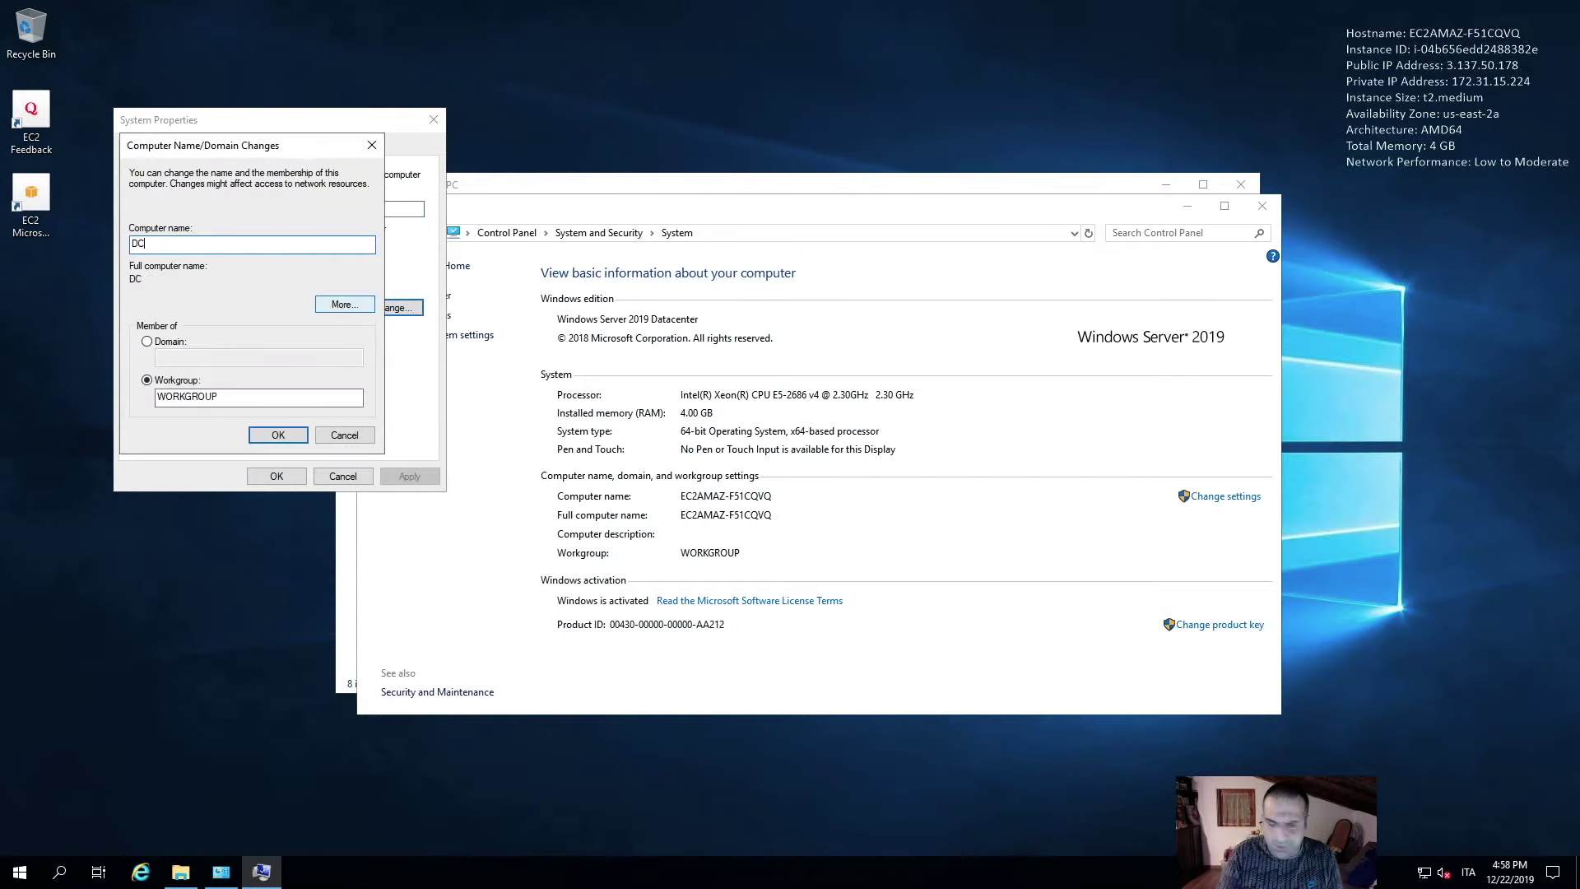
{"action": "key", "text": "BackSpace"}
{"action": "key", "text": "BackSpace"}
{"action": "key", "text": "BackSpace"}
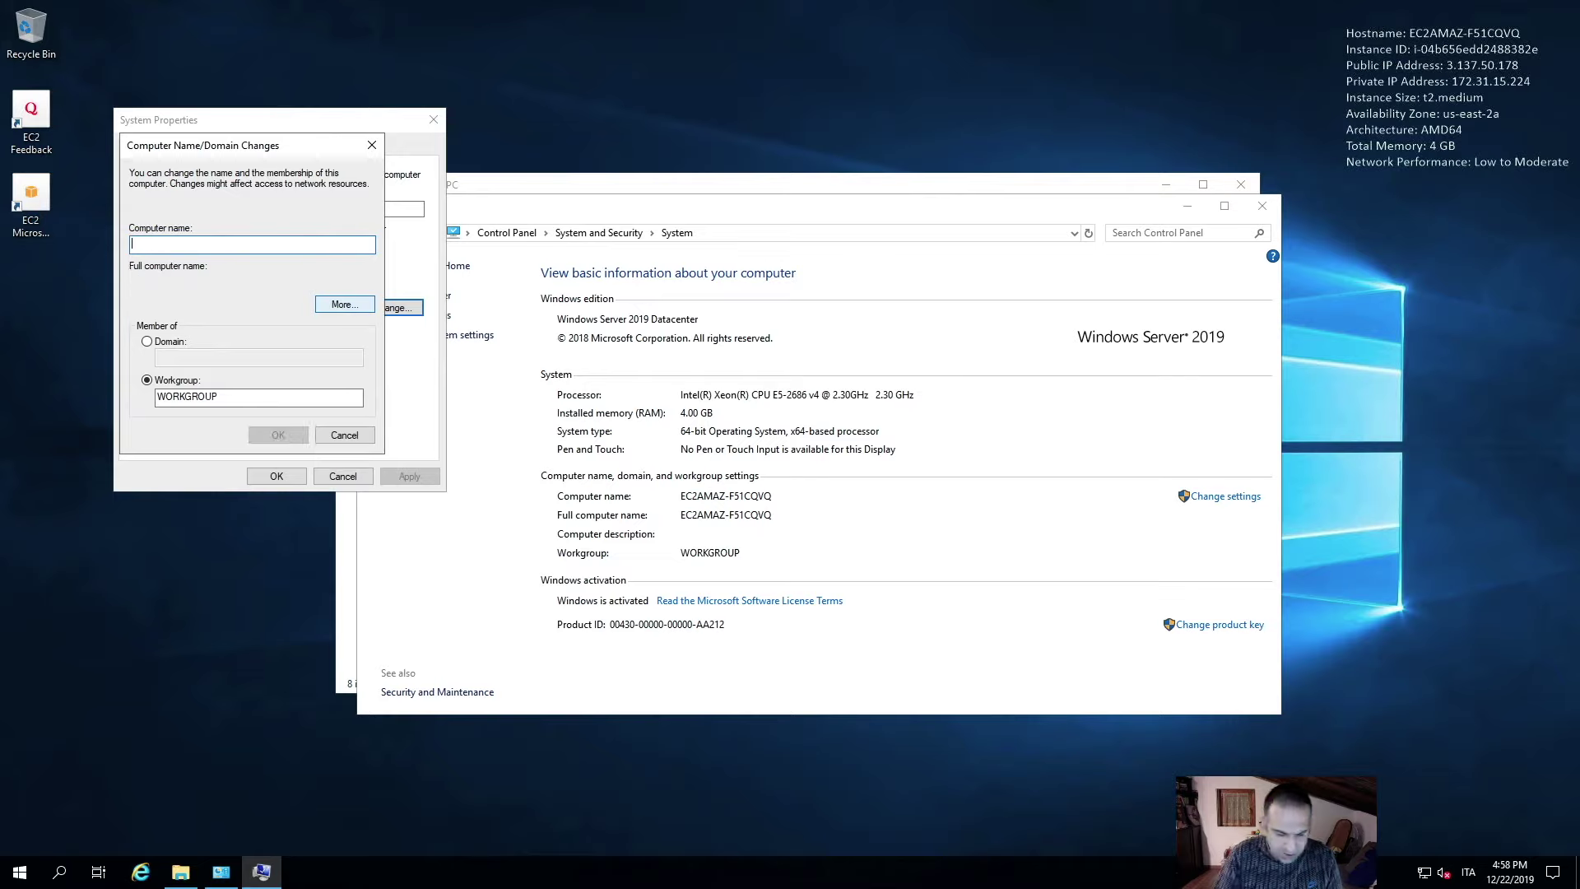
{"action": "type", "text": "WORKFOLDERS"}
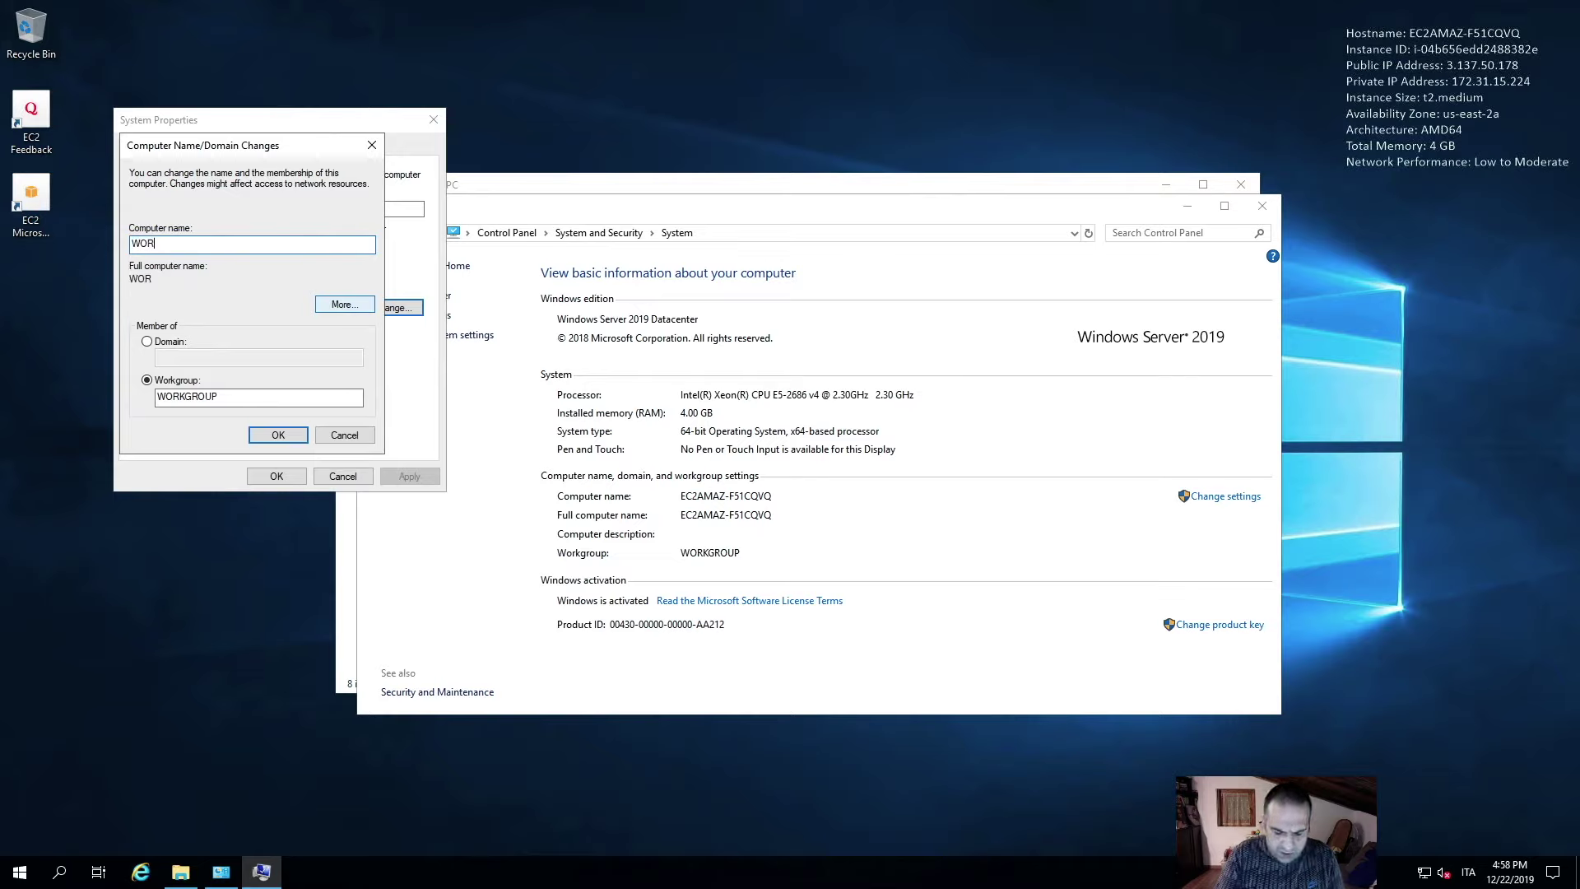
{"action": "left_click", "coordinate": [279, 436]}
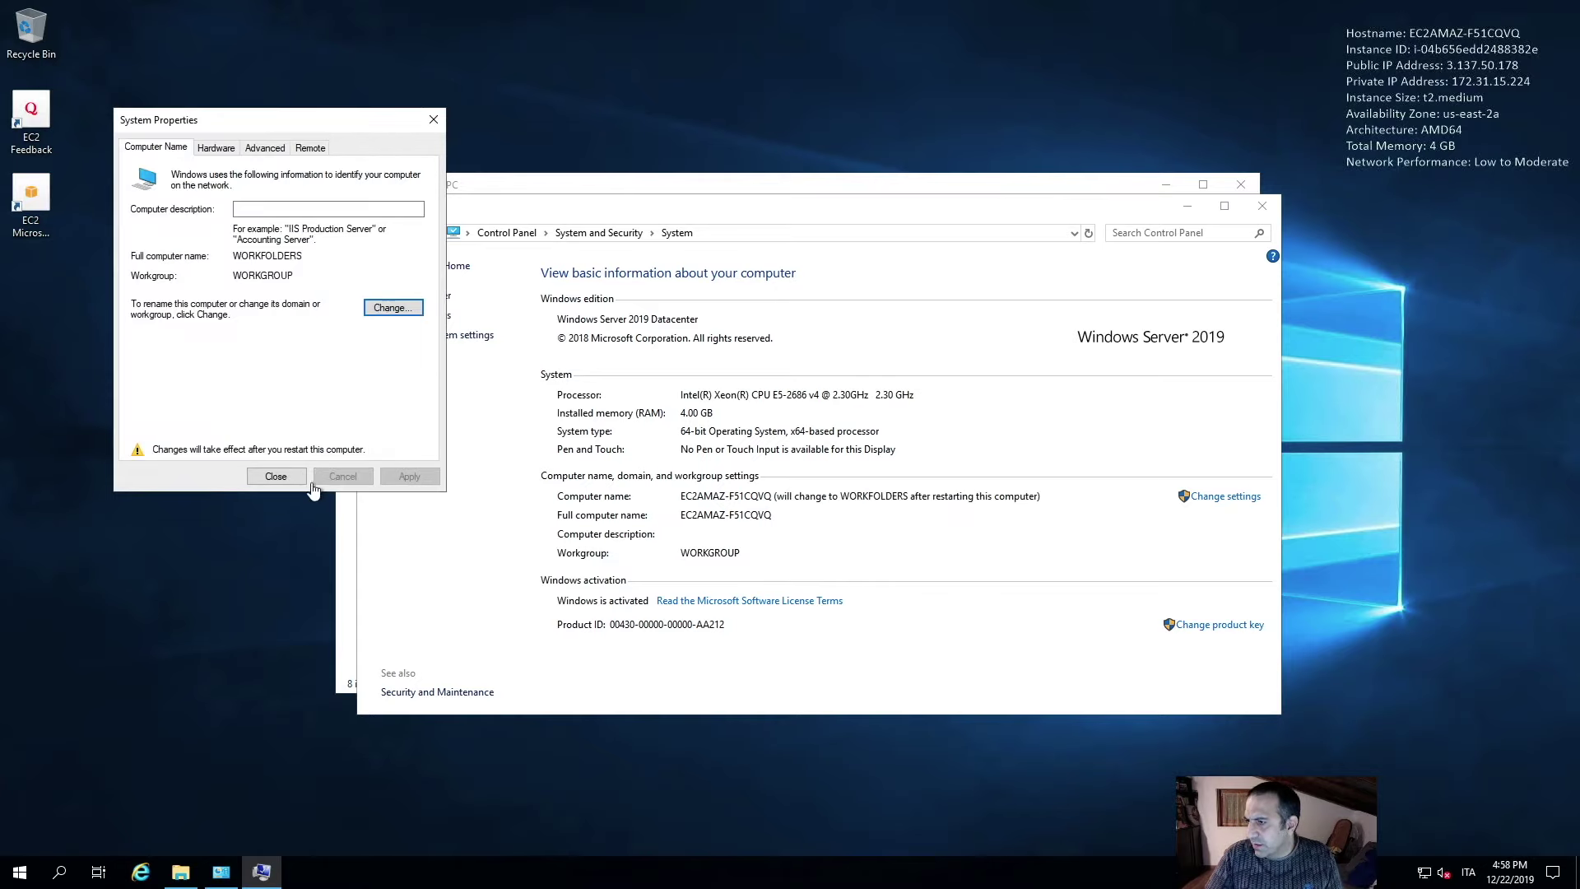
{"action": "left_click", "coordinate": [276, 475]}
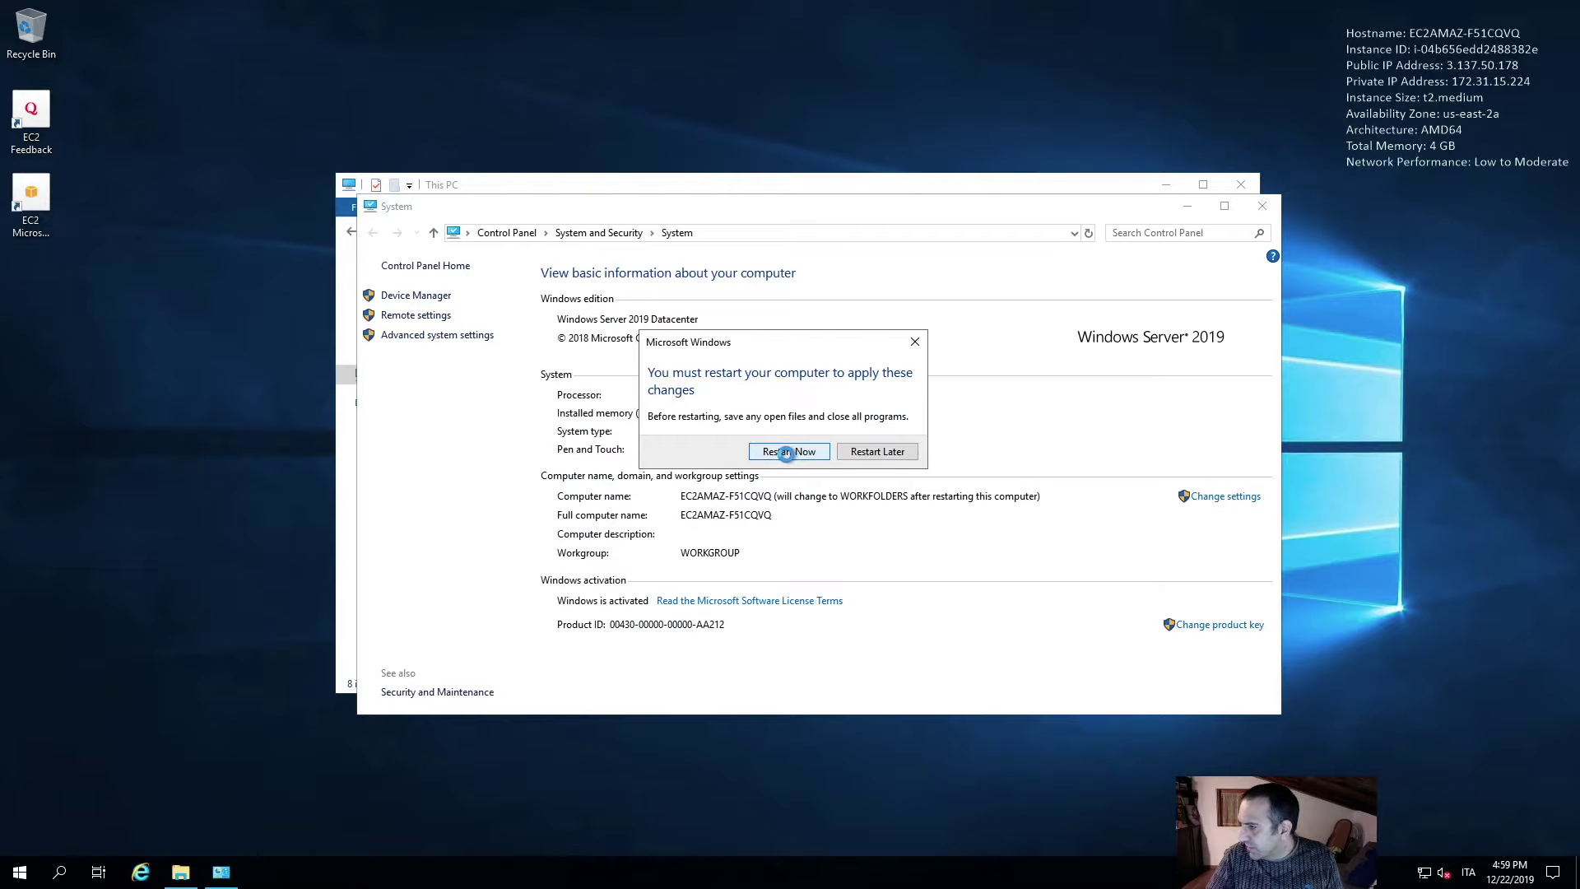
{"action": "left_click", "coordinate": [787, 452]}
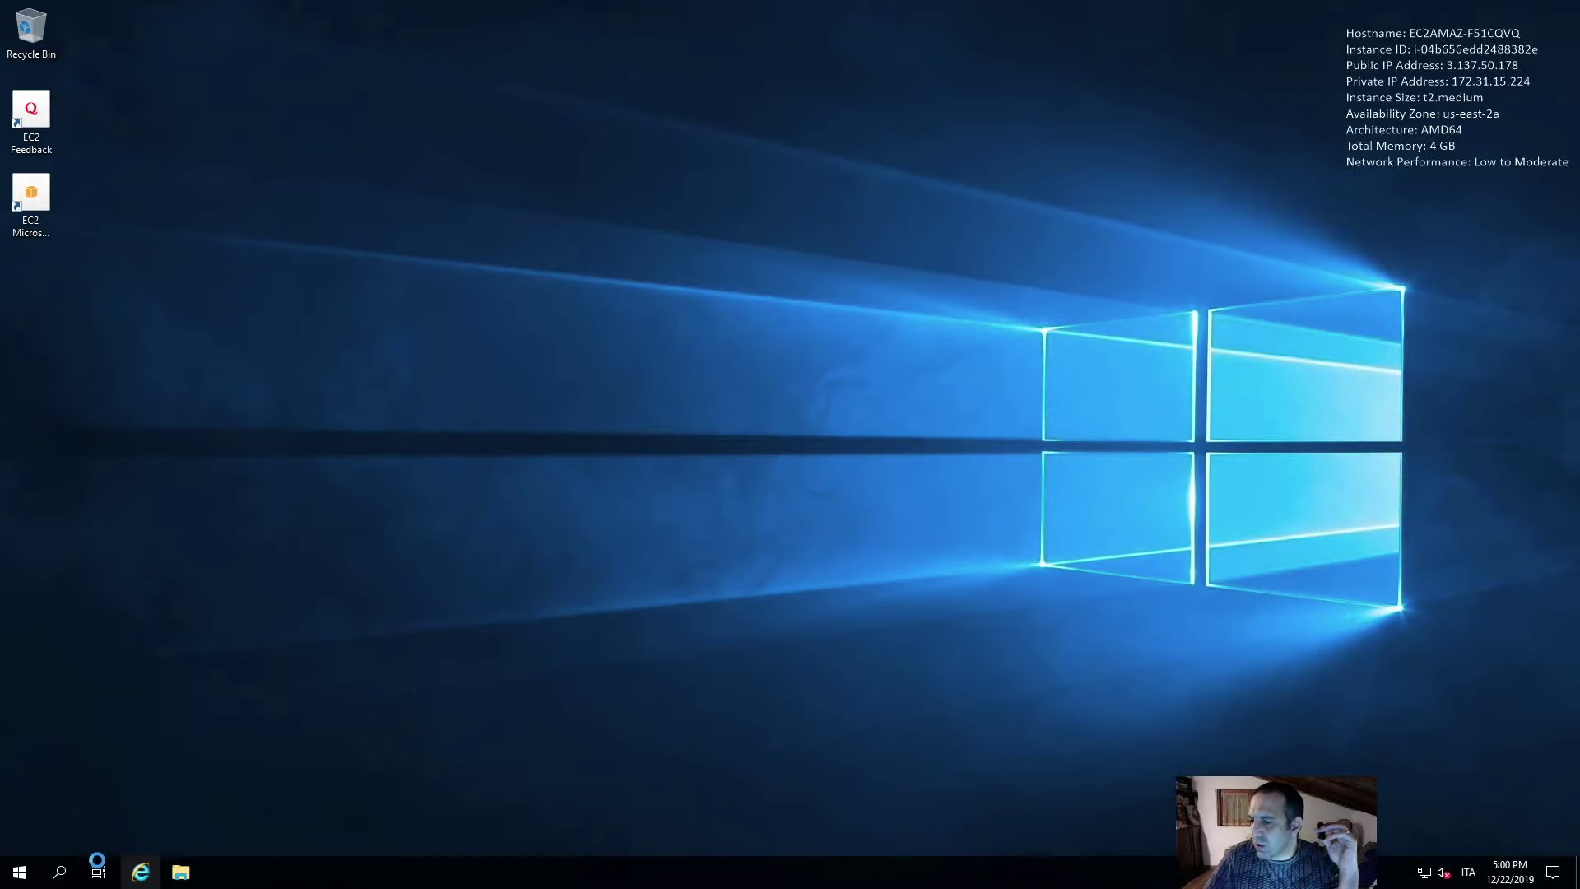
Step: Launch Server Manager, then open Control Panel with items shown as small icons
{"action": "left_click", "coordinate": [22, 873]}
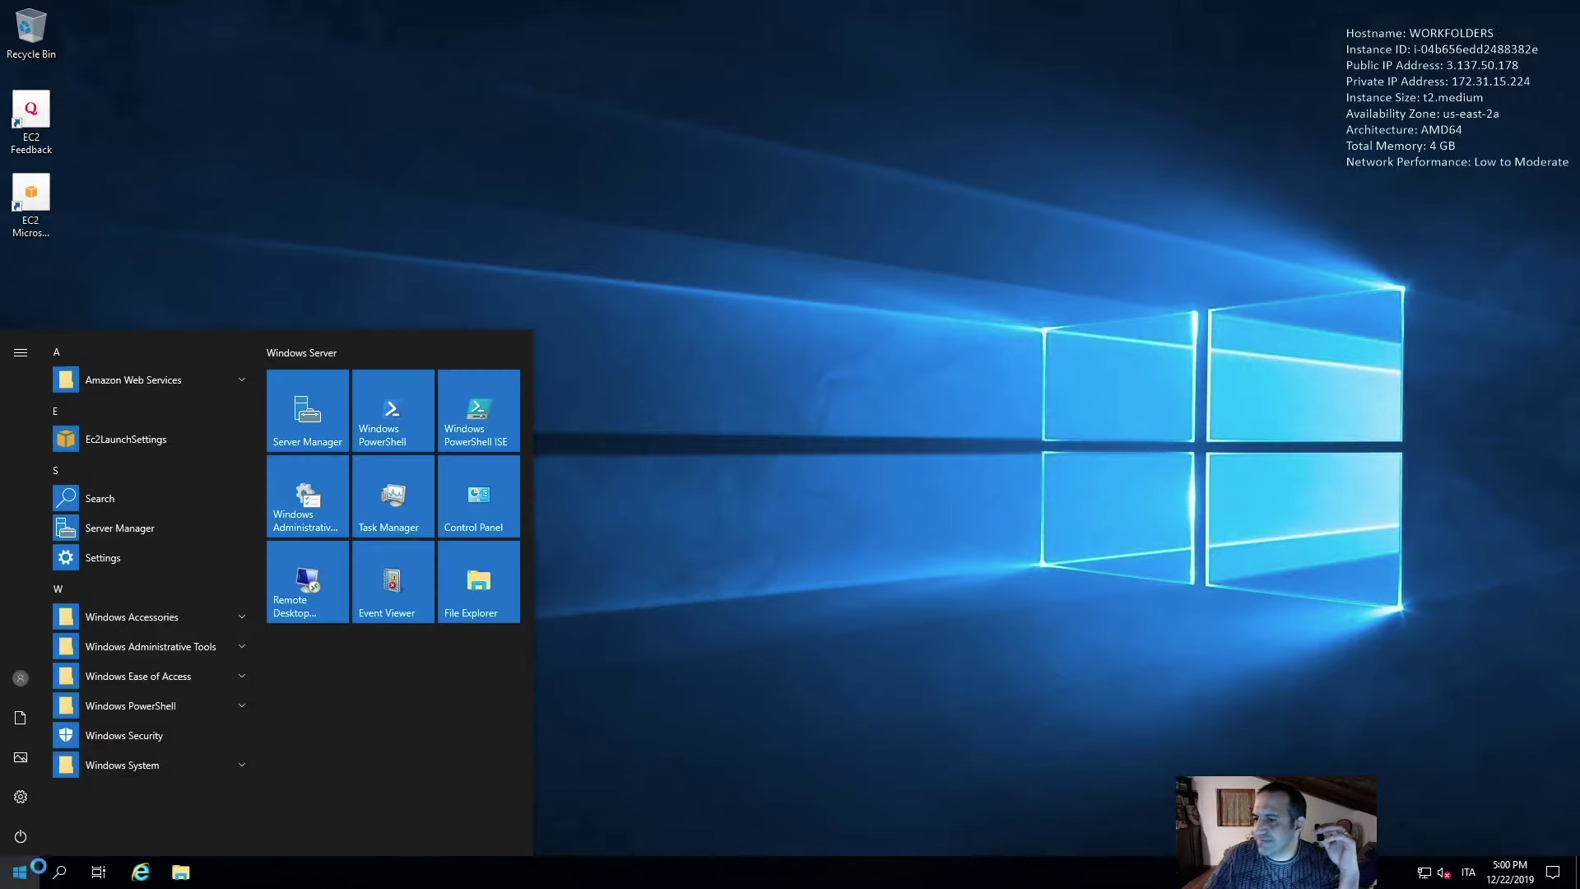
{"action": "left_click", "coordinate": [118, 526]}
{"action": "left_click", "coordinate": [25, 876]}
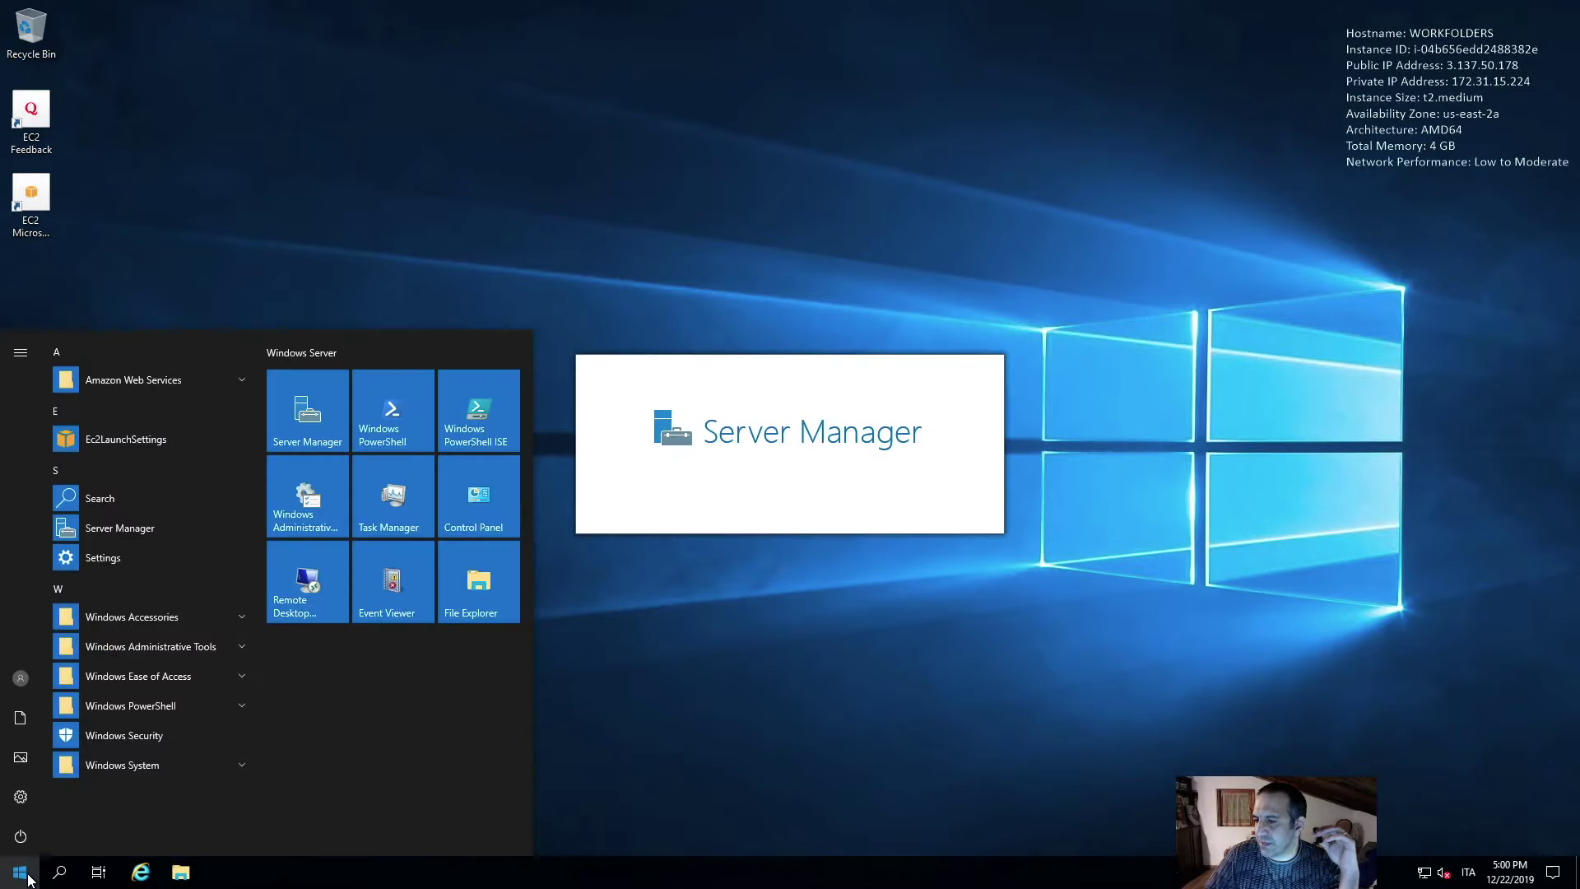
{"action": "type", "text": "panel"}
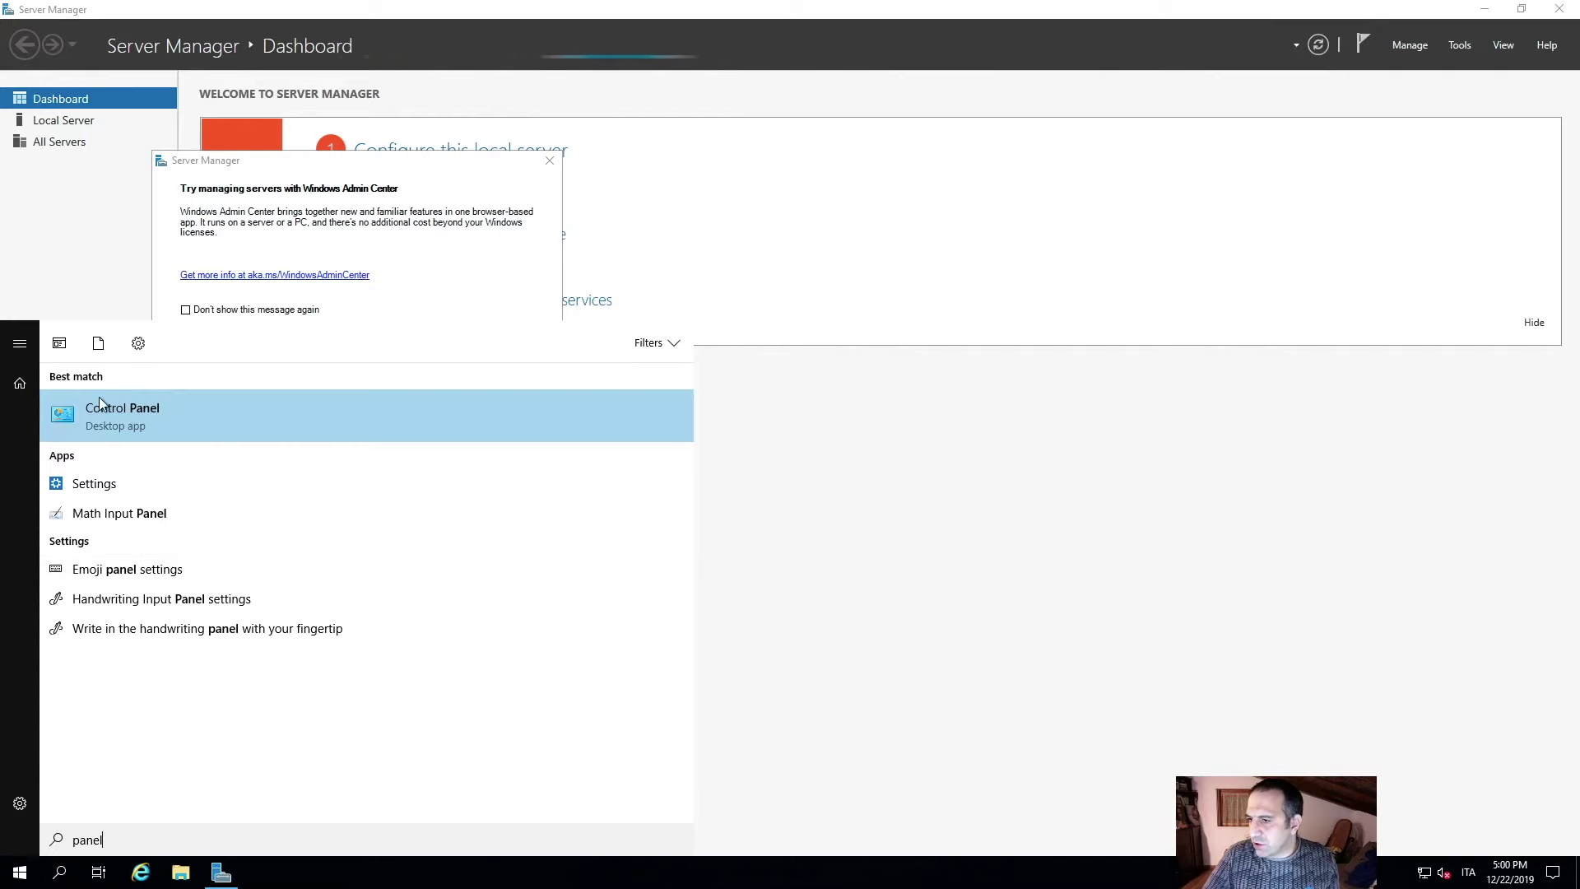
{"action": "left_click", "coordinate": [106, 403]}
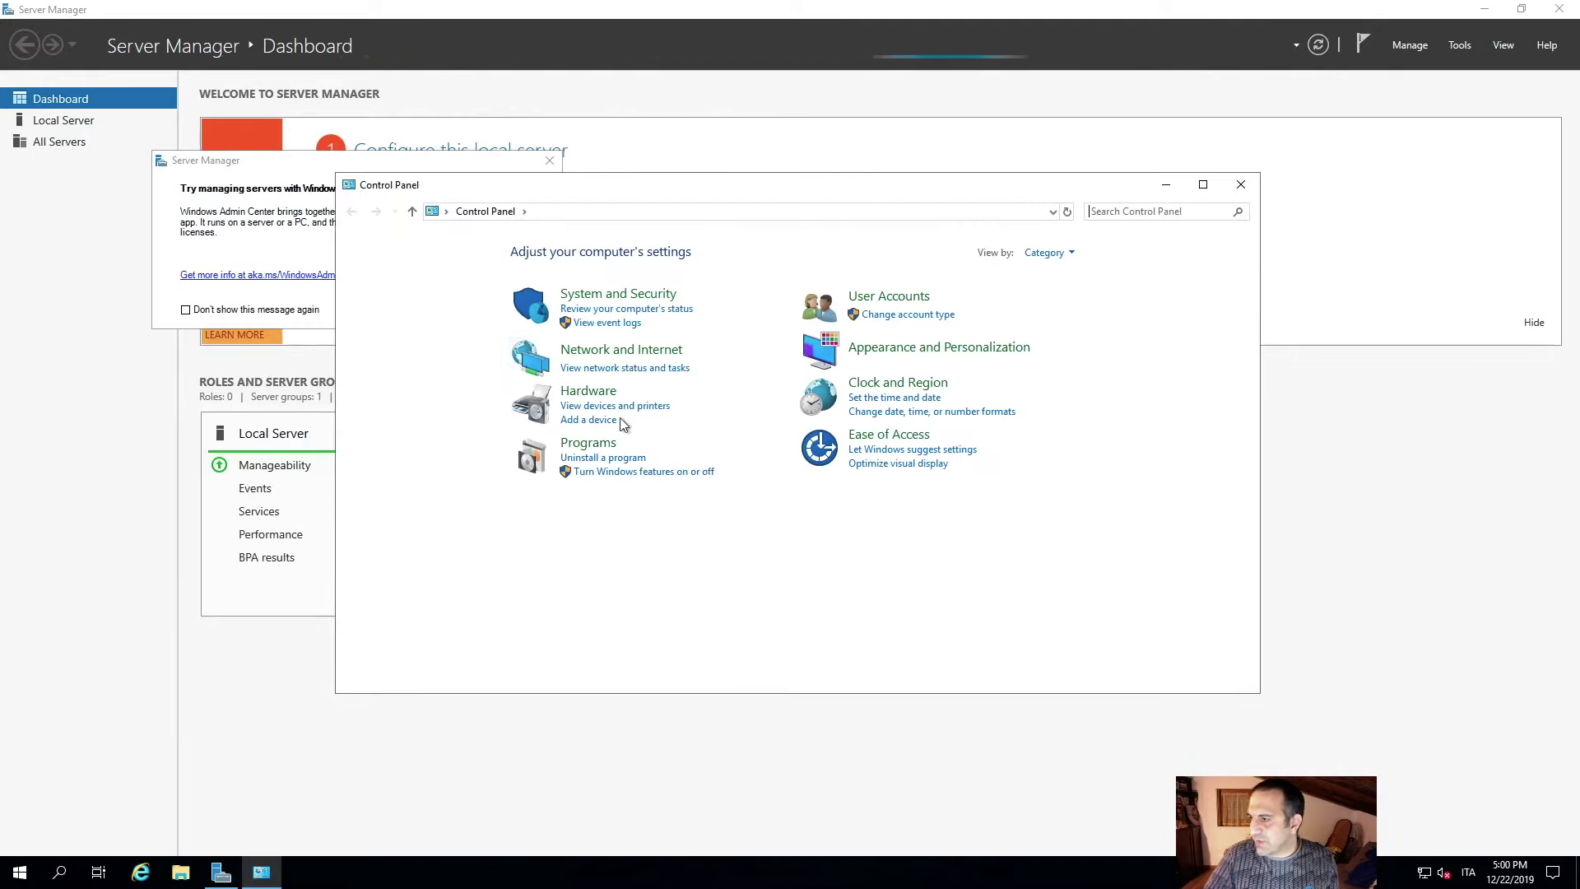
{"action": "left_click", "coordinate": [1044, 254]}
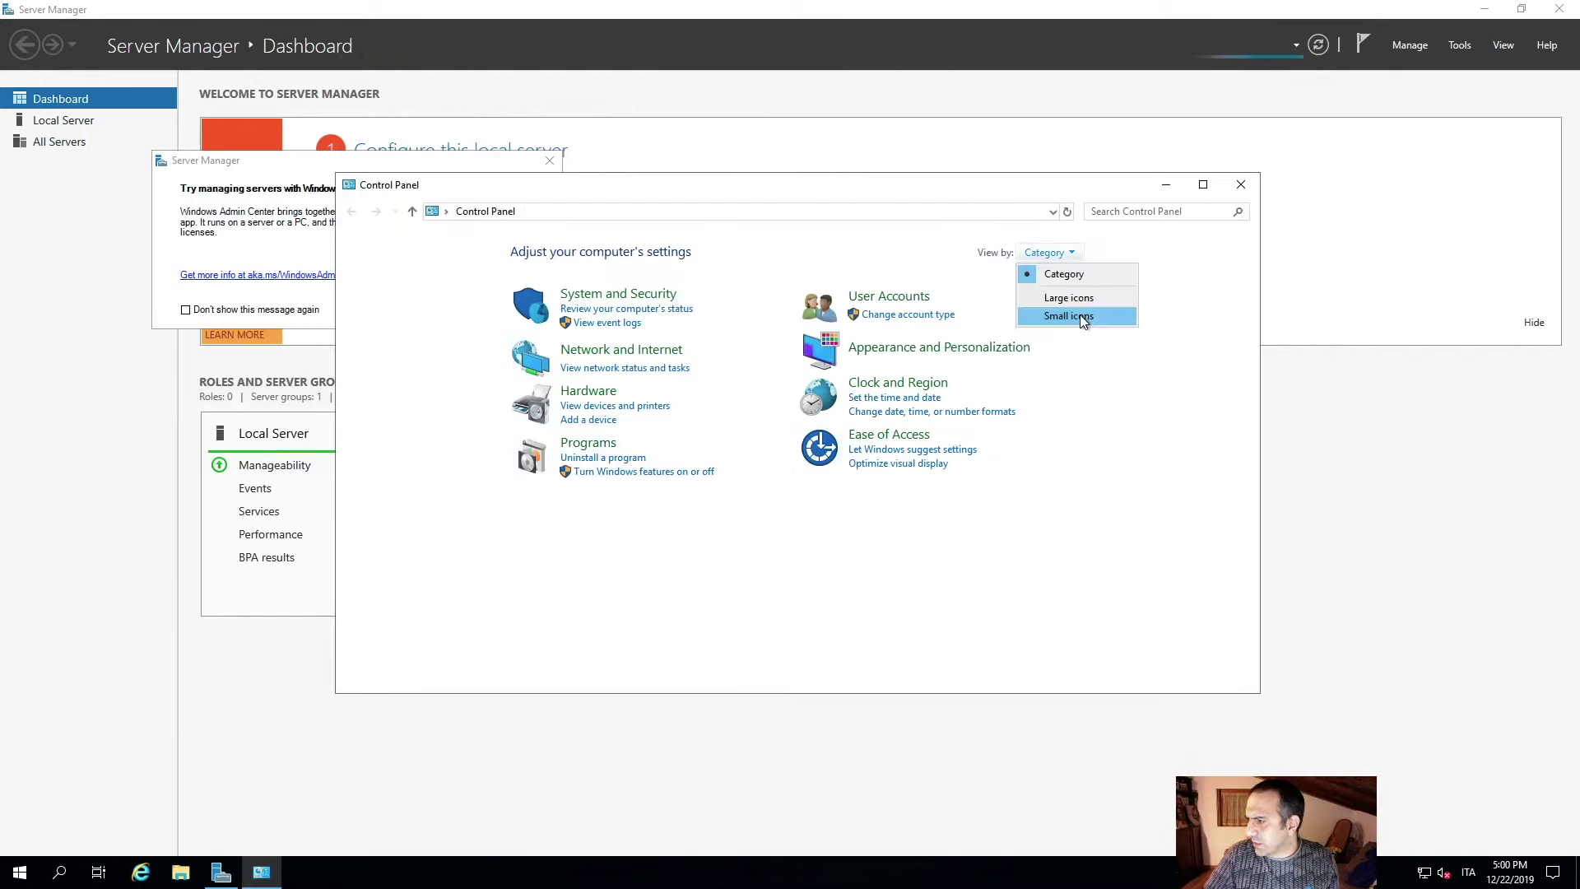
{"action": "left_click", "coordinate": [1080, 315]}
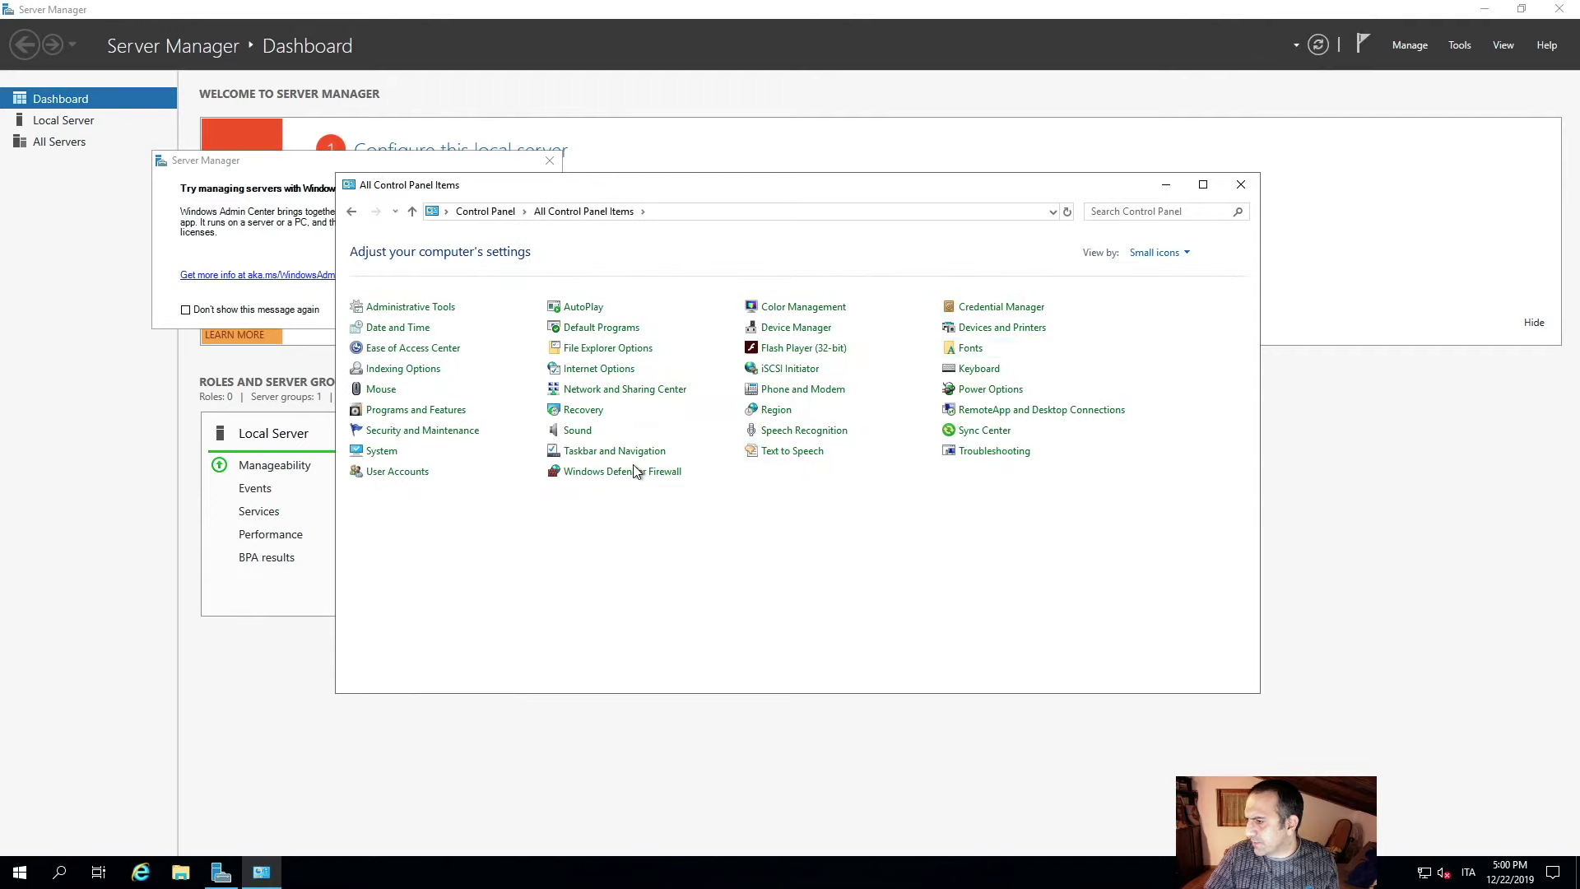
Step: Turn off Windows Defender Firewall for private and public networks, then dismiss the Windows Admin Center notice
{"action": "left_click", "coordinate": [590, 476]}
{"action": "left_click", "coordinate": [403, 339]}
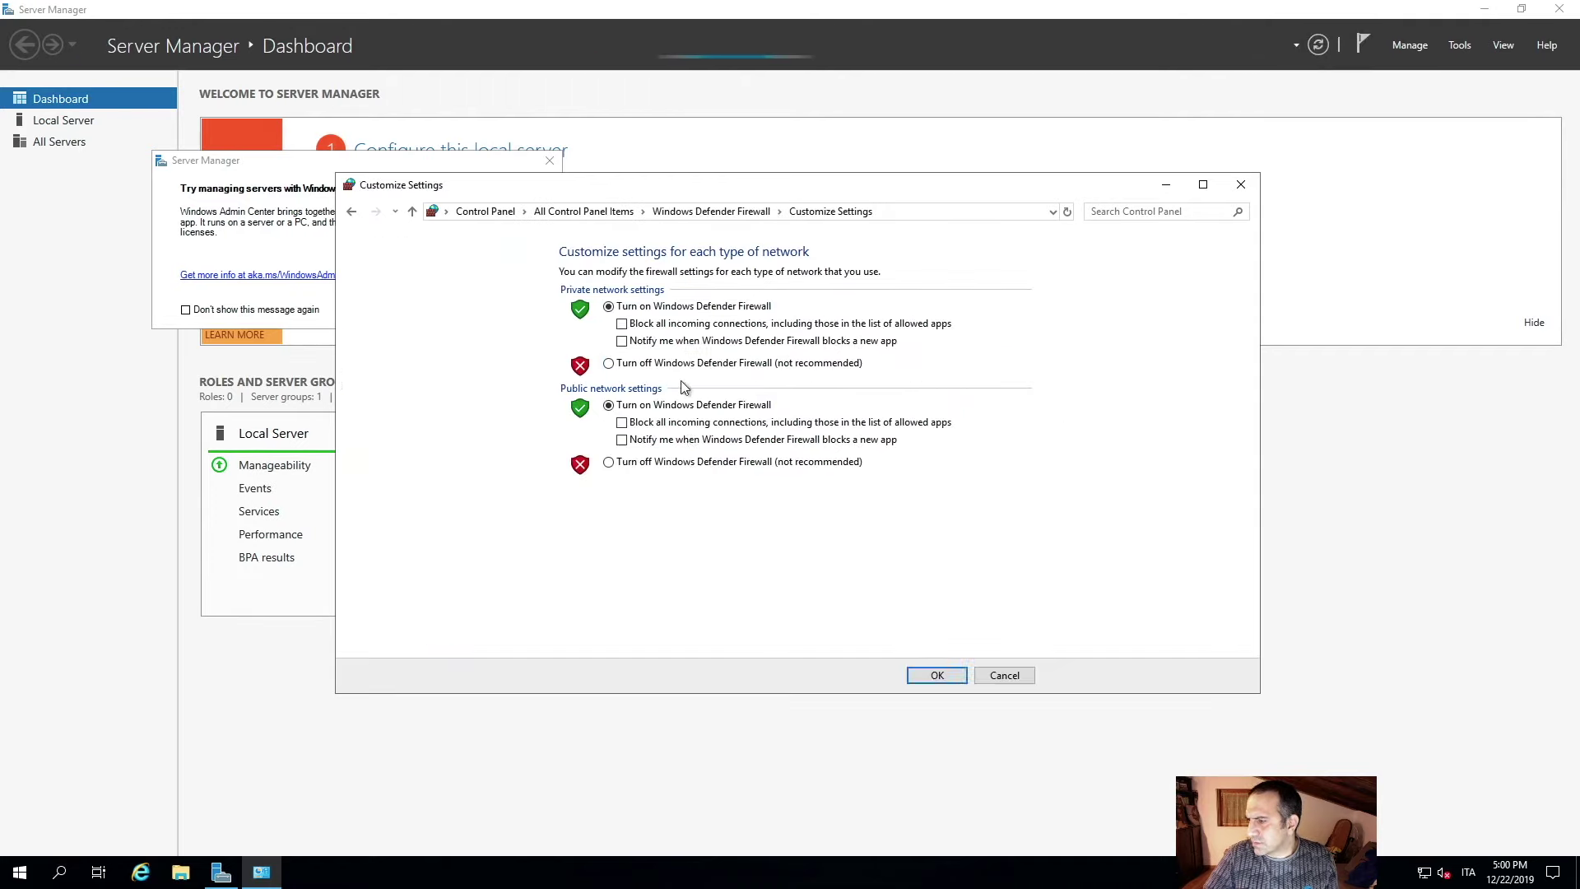
{"action": "left_click", "coordinate": [613, 364]}
{"action": "left_click", "coordinate": [614, 463]}
{"action": "left_click", "coordinate": [937, 670]}
{"action": "left_click", "coordinate": [1241, 184]}
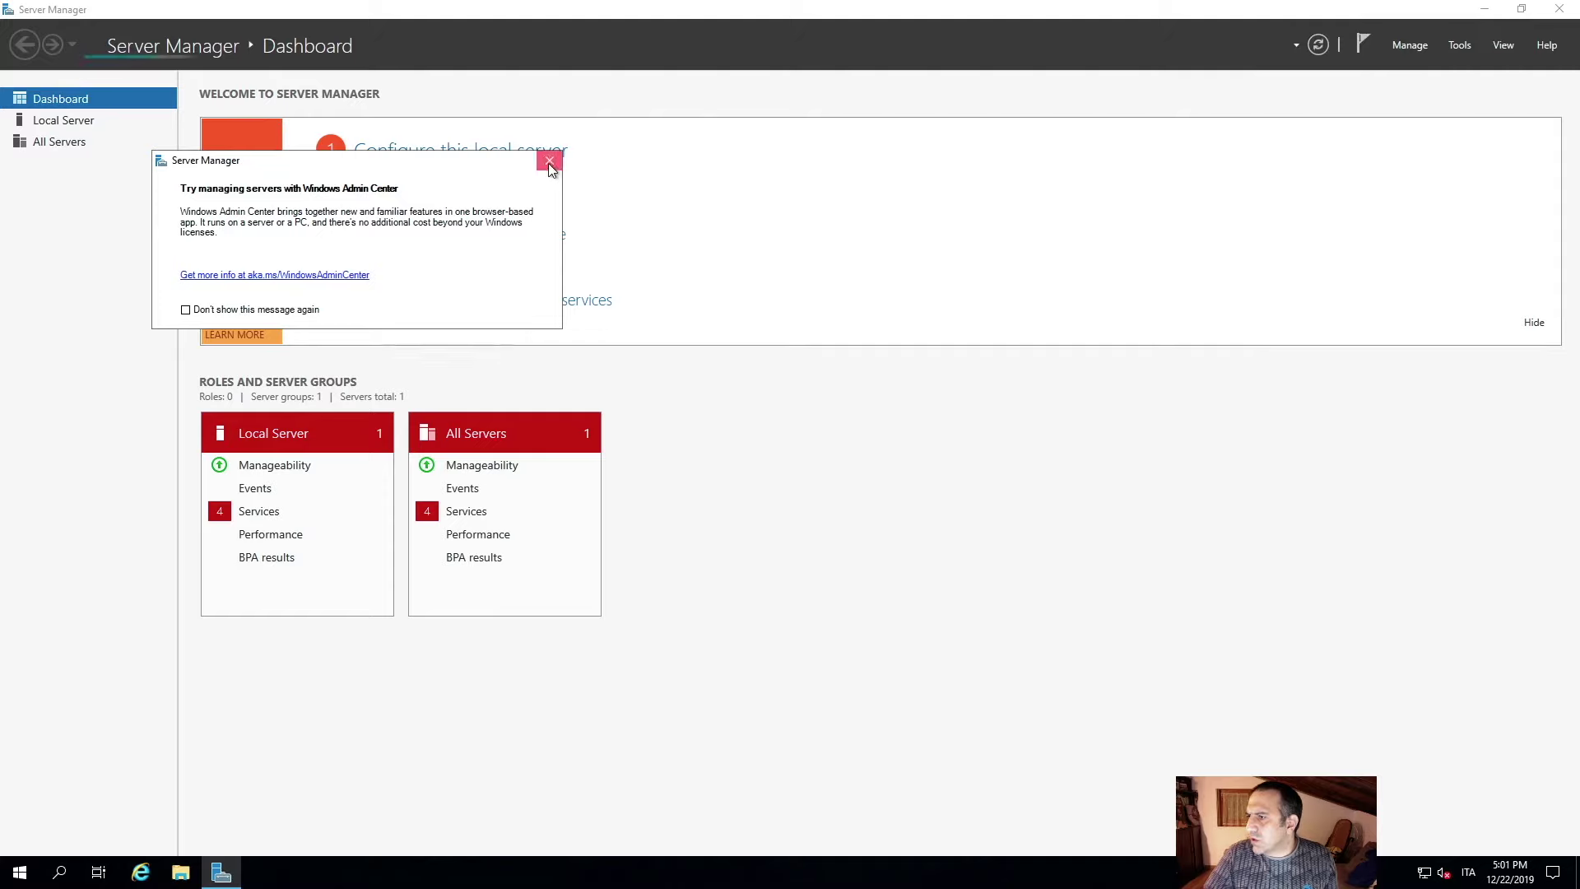
{"action": "left_click", "coordinate": [549, 161]}
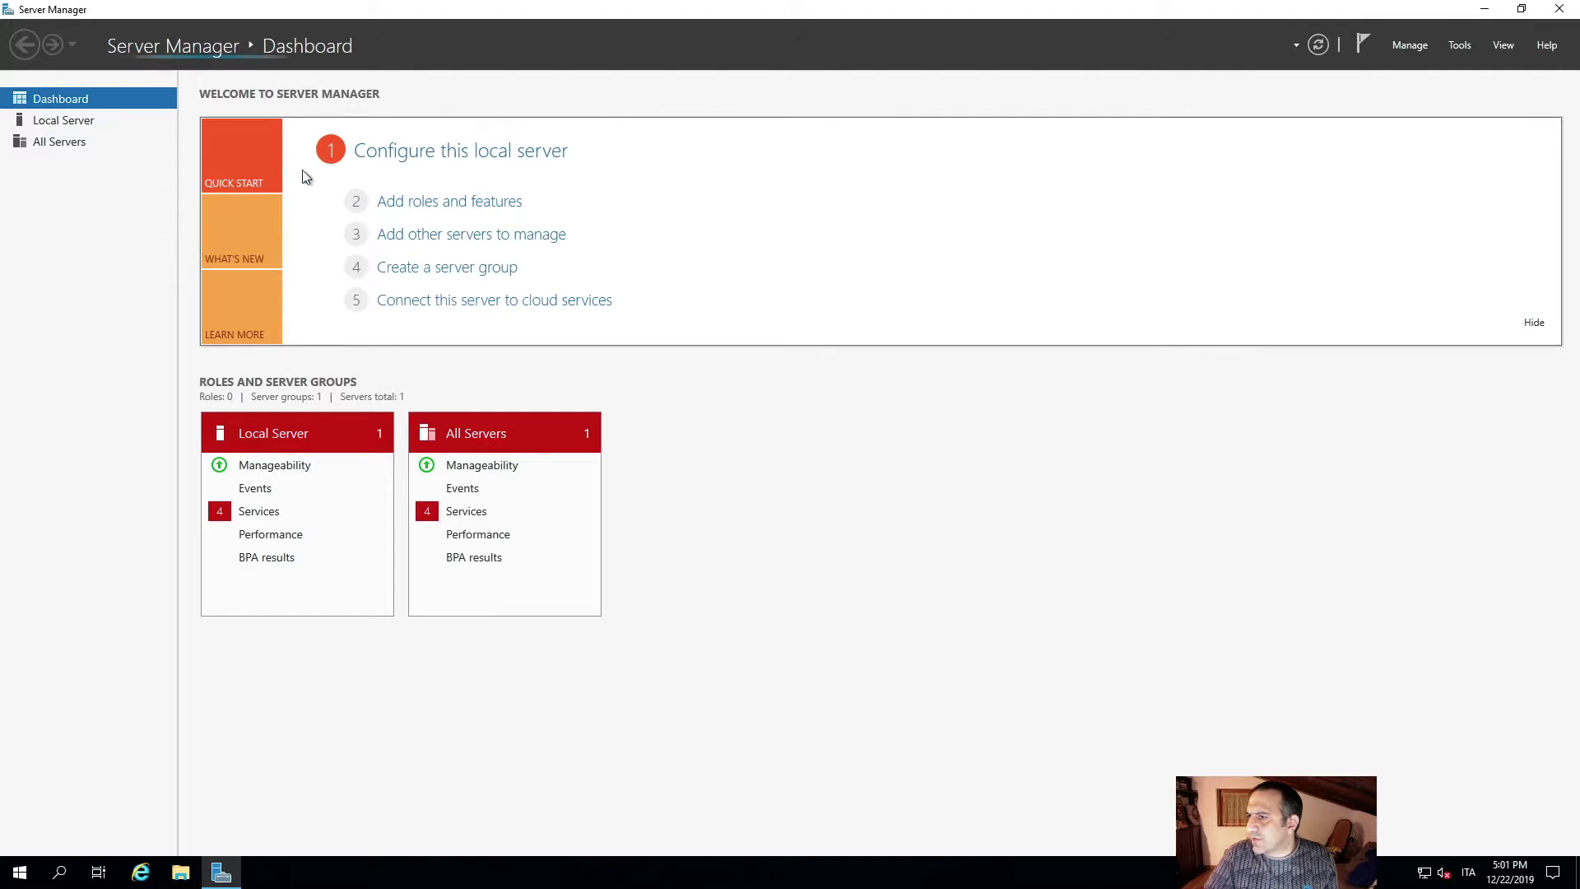
Step: Start a role-based Add Roles and Features installation targeting the WORKFOLDERS server
{"action": "left_click", "coordinate": [428, 204]}
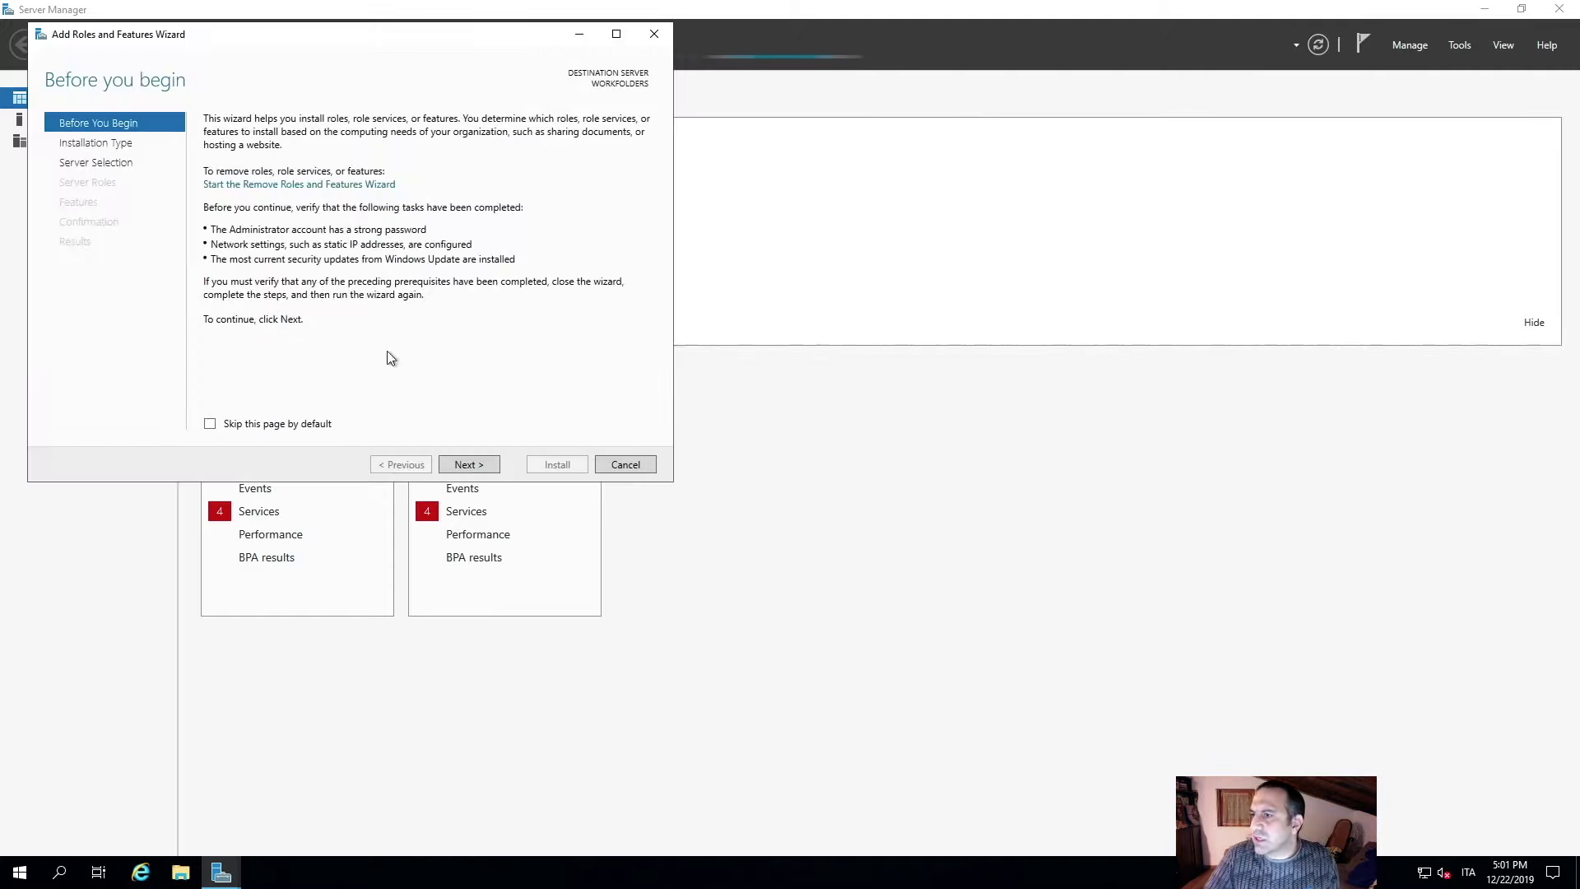
{"action": "left_click", "coordinate": [466, 466]}
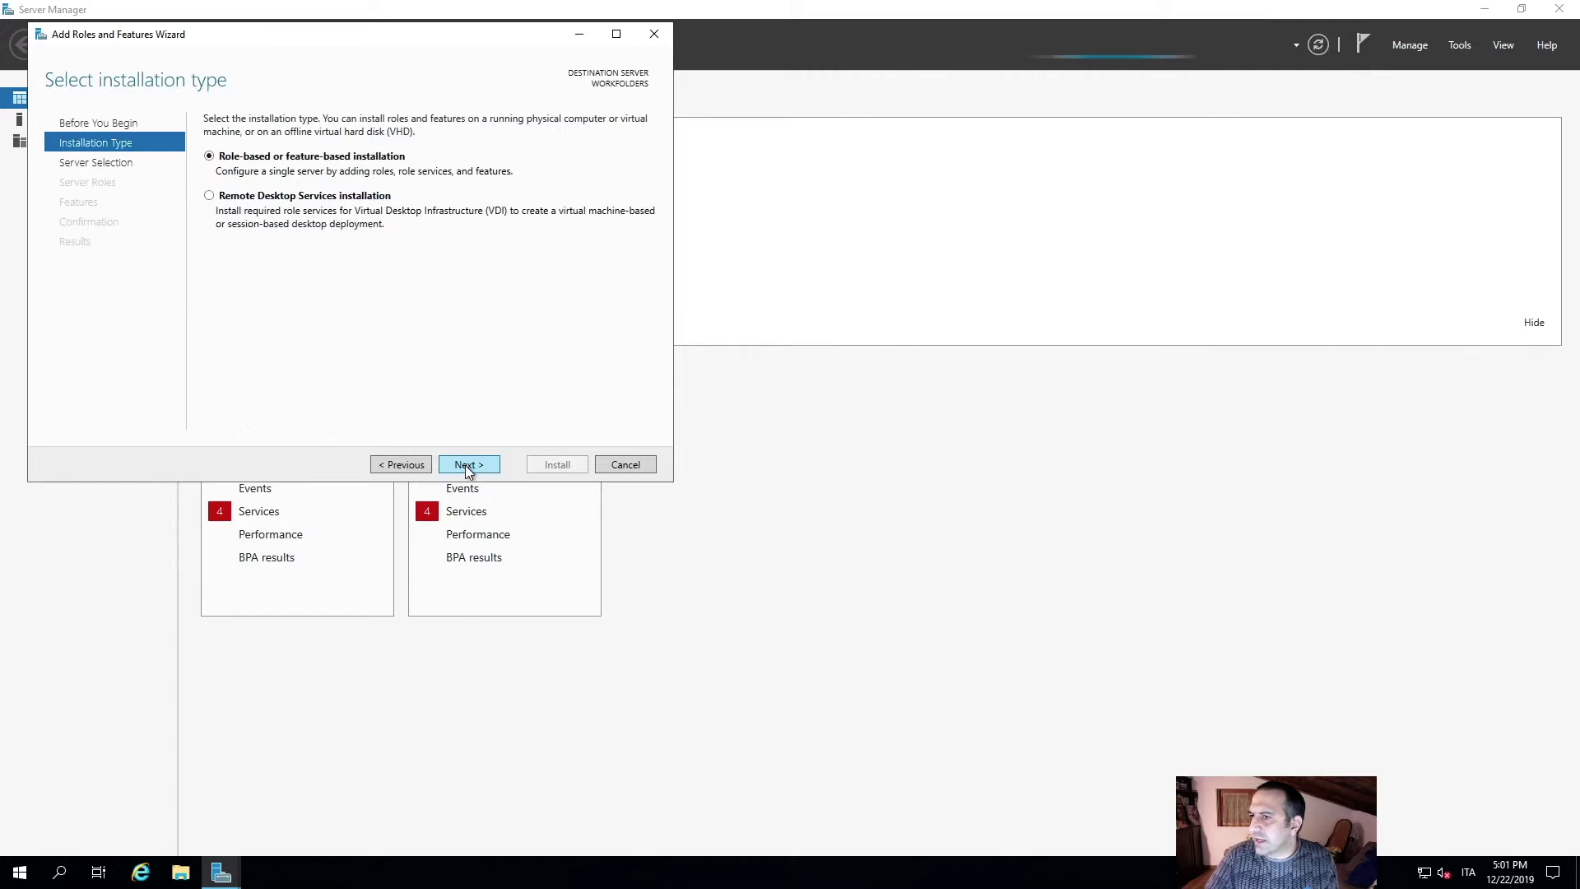
{"action": "left_click", "coordinate": [465, 466]}
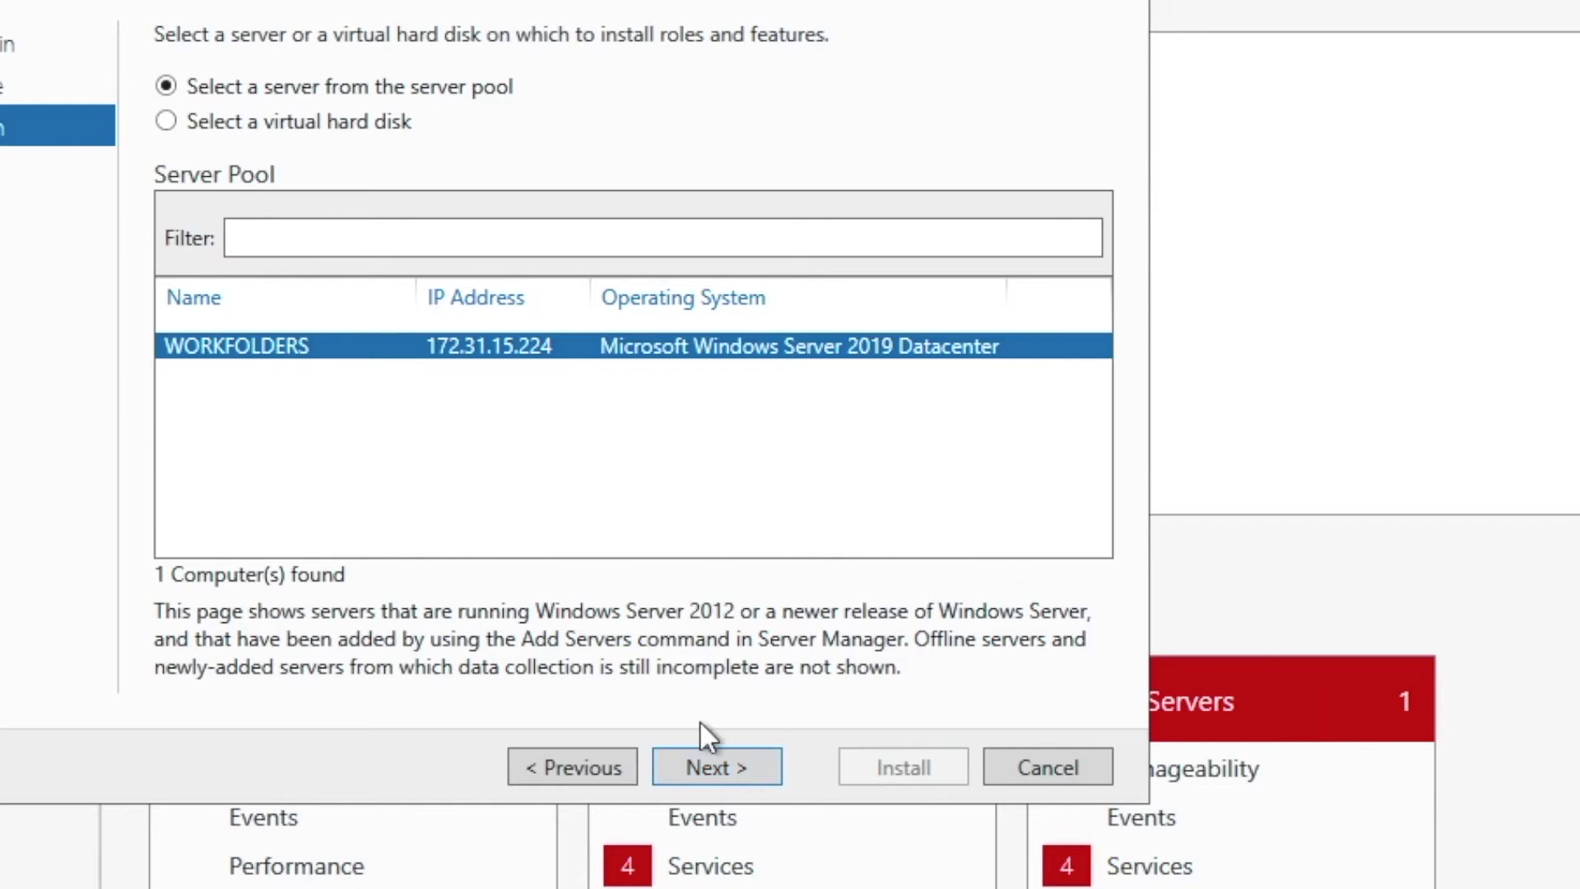
{"action": "left_click", "coordinate": [752, 764]}
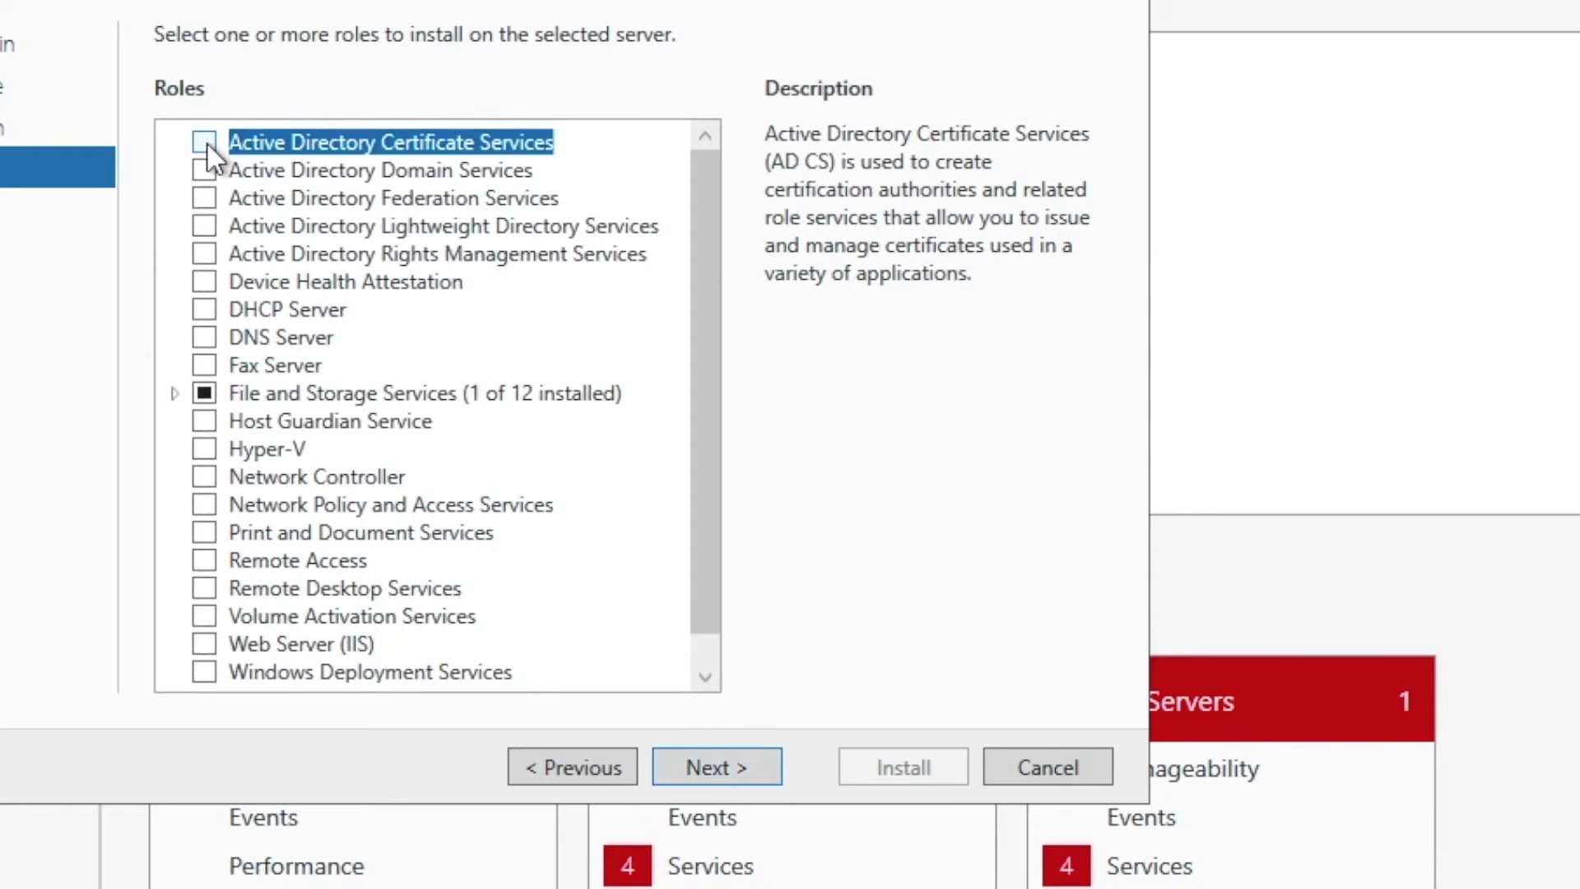
Step: Select Active Directory Domain Services with its required features and begin the installation
{"action": "left_click", "coordinate": [322, 171]}
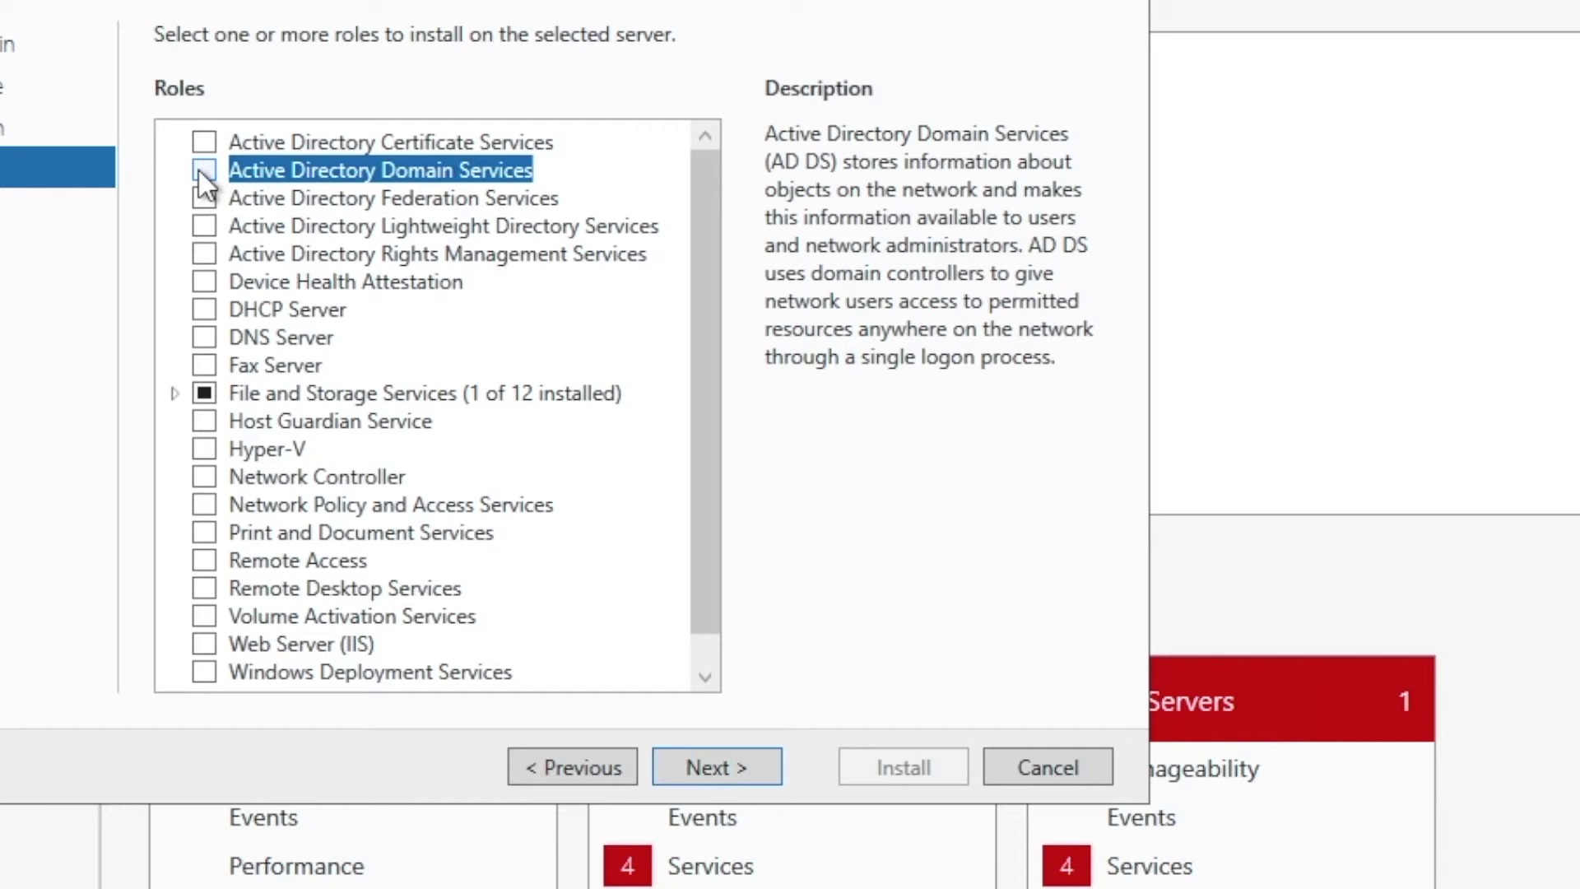
{"action": "left_click", "coordinate": [200, 169]}
{"action": "left_click", "coordinate": [616, 622]}
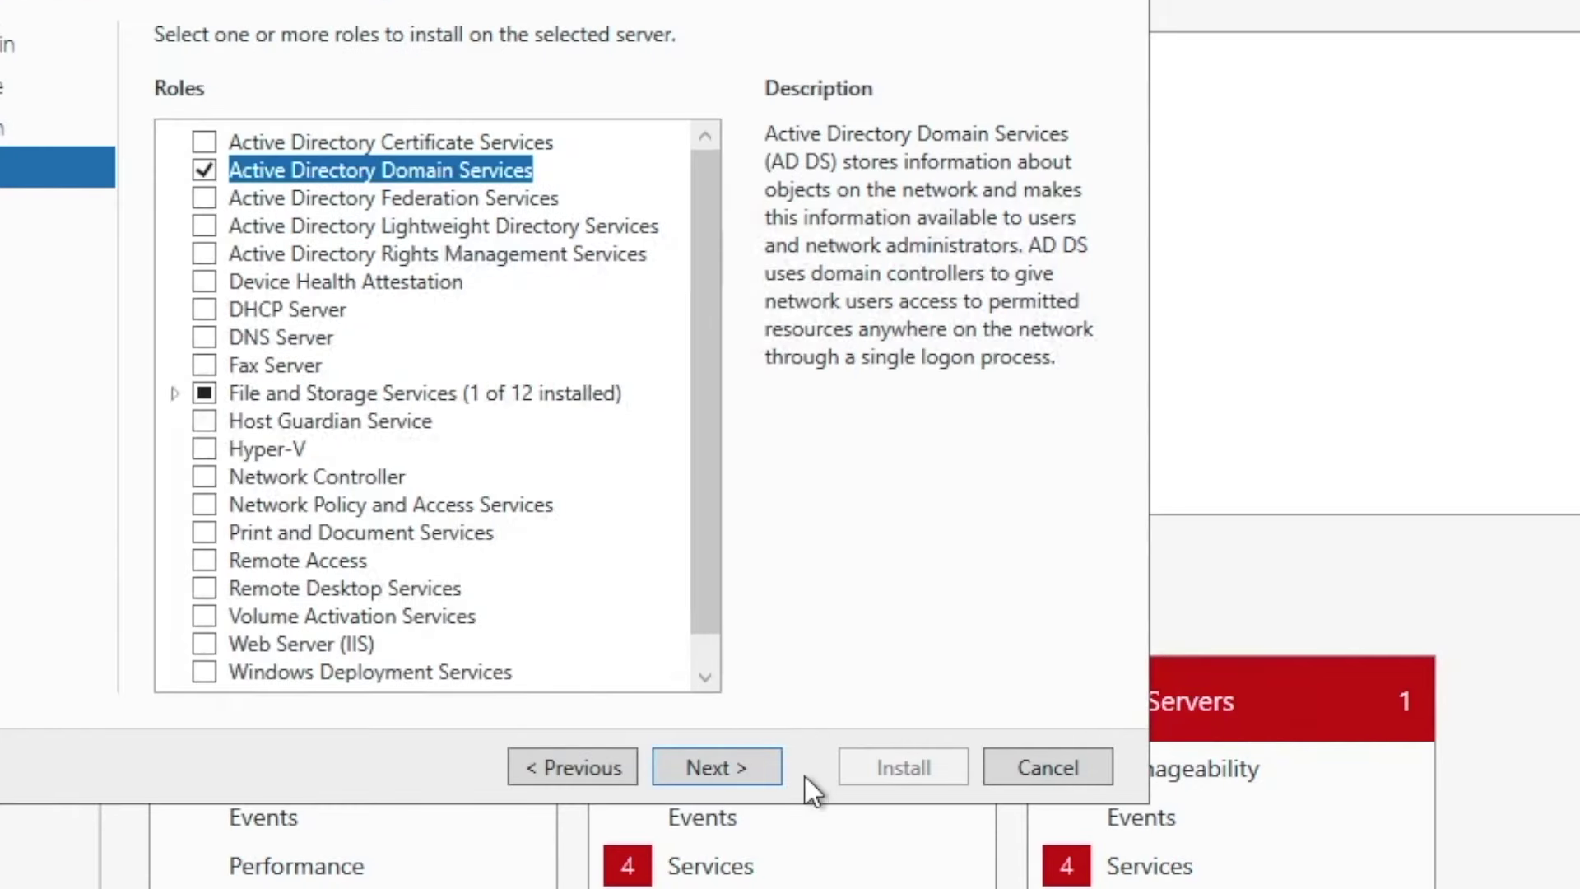
{"action": "left_click", "coordinate": [741, 764]}
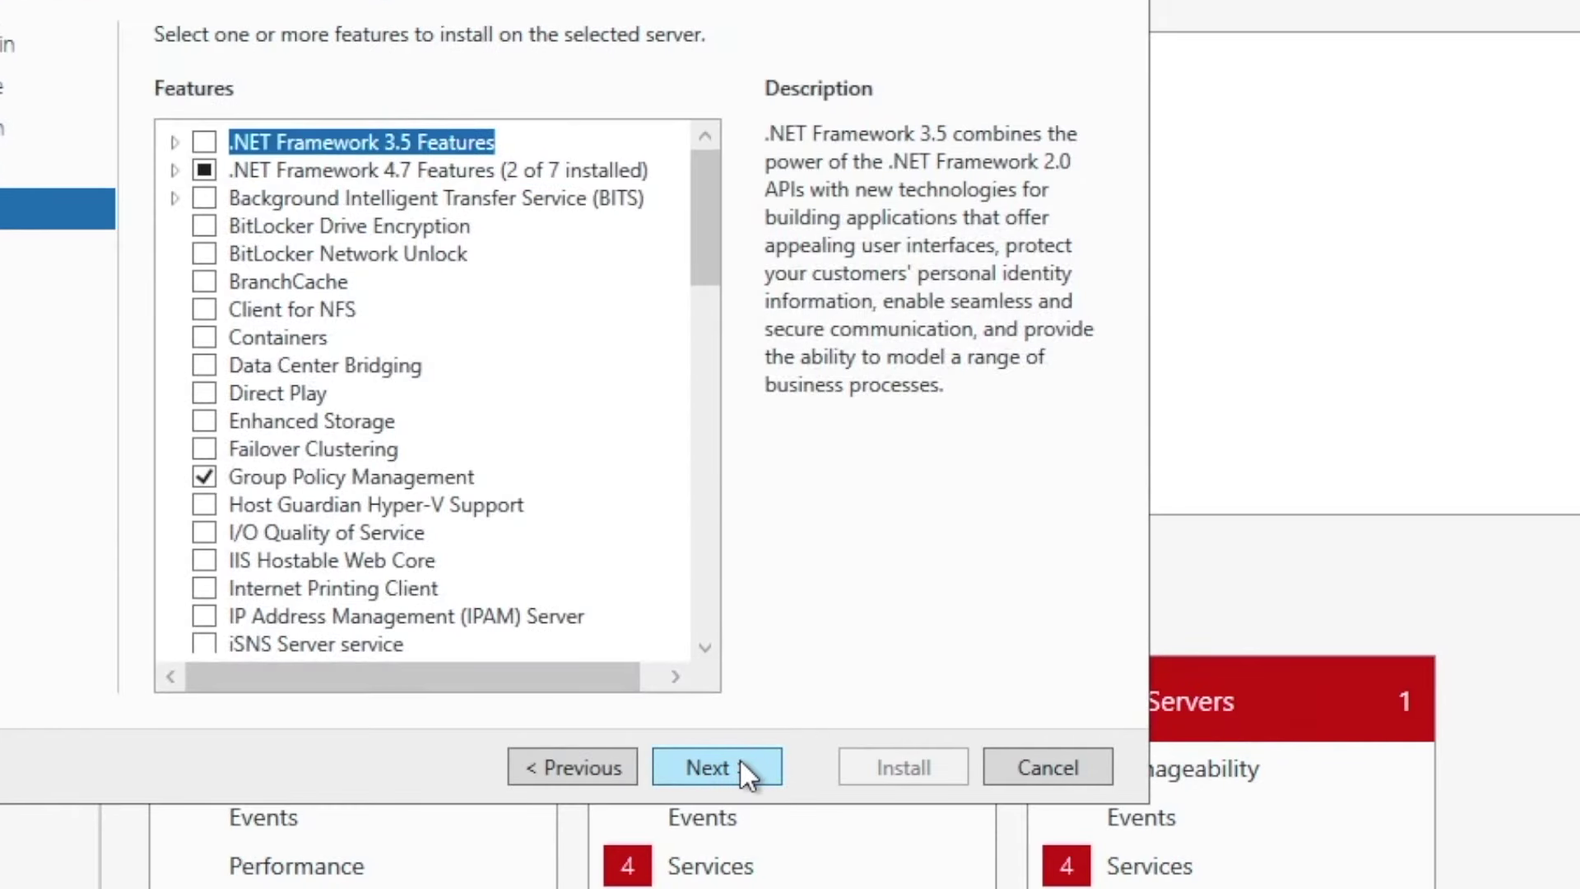
{"action": "left_click", "coordinate": [739, 758]}
{"action": "left_click", "coordinate": [739, 758]}
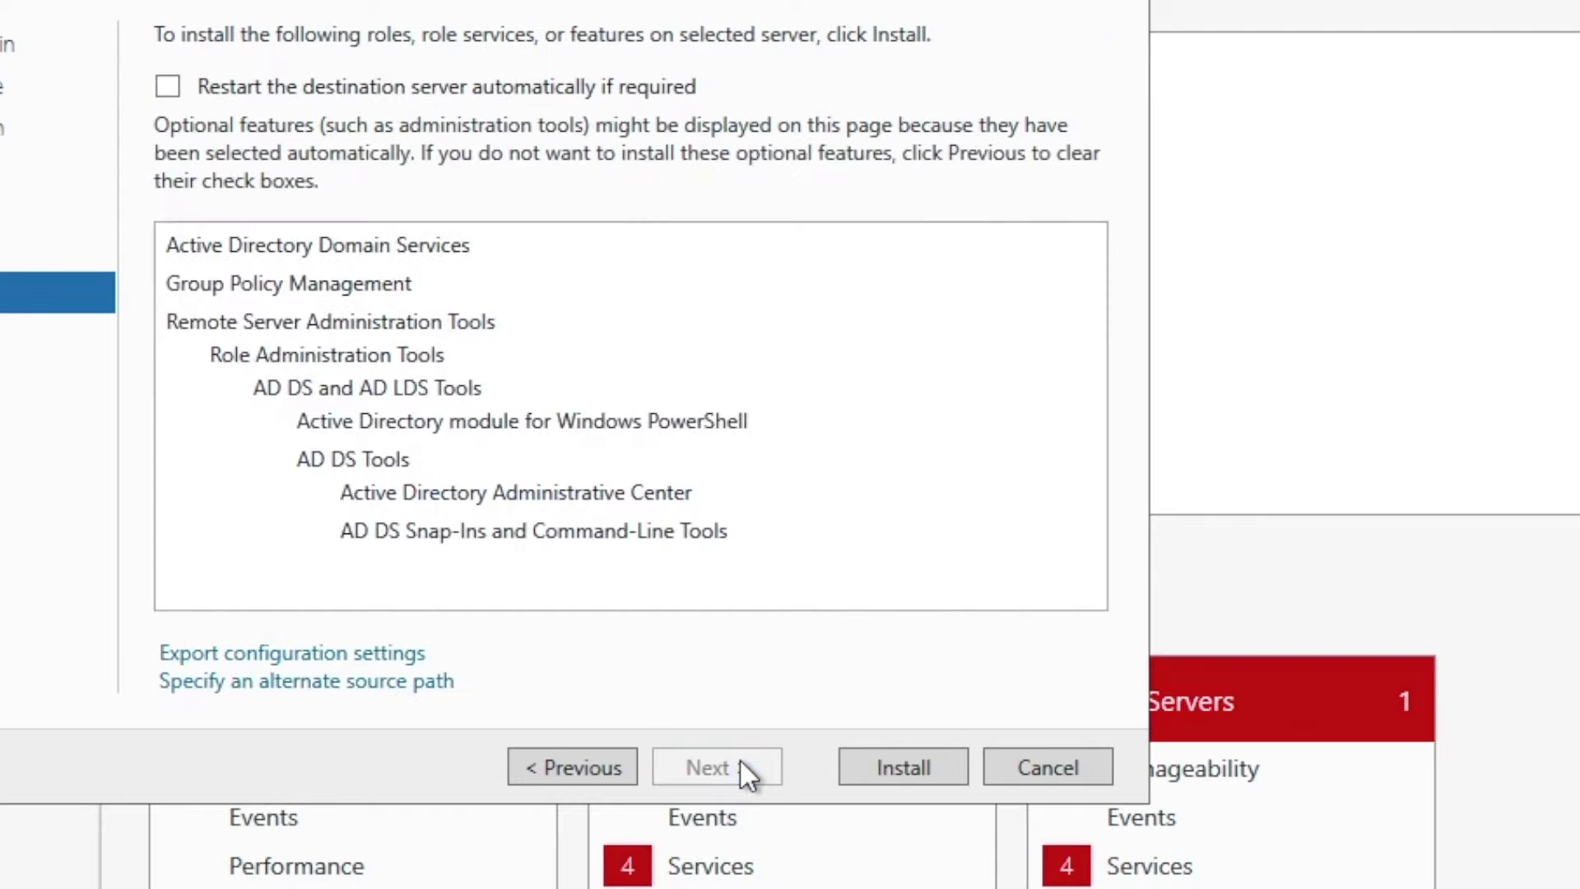
{"action": "left_click", "coordinate": [897, 768]}
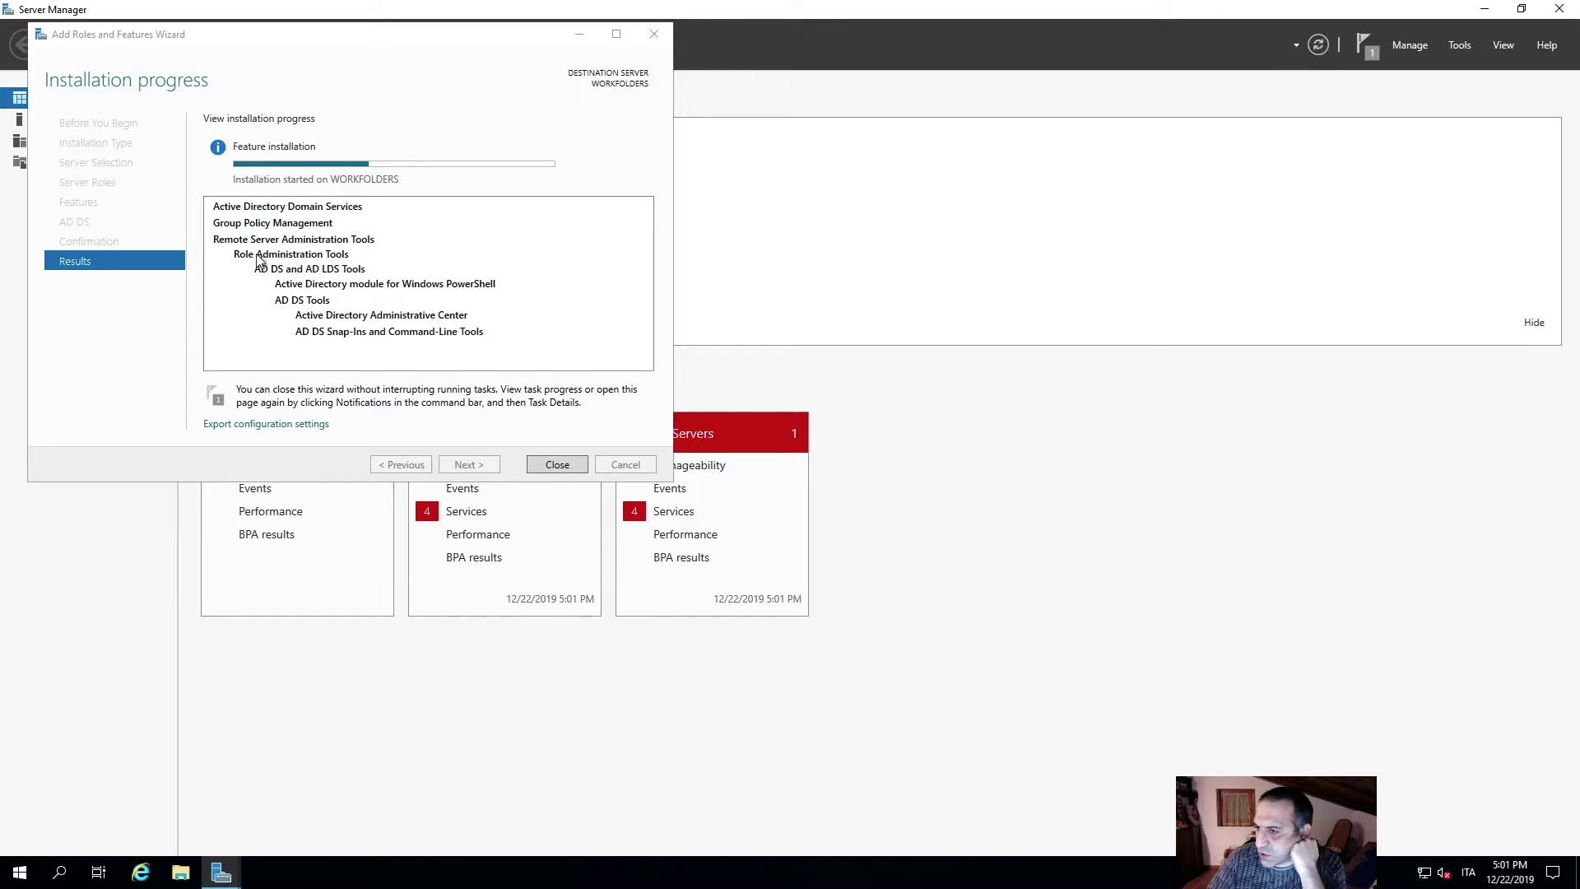
Step: Close the install wizard and set IE Enhanced Security Configuration to Off under Local Server
{"action": "left_click_drag", "start_coordinate": [338, 28], "coordinate": [605, 43]}
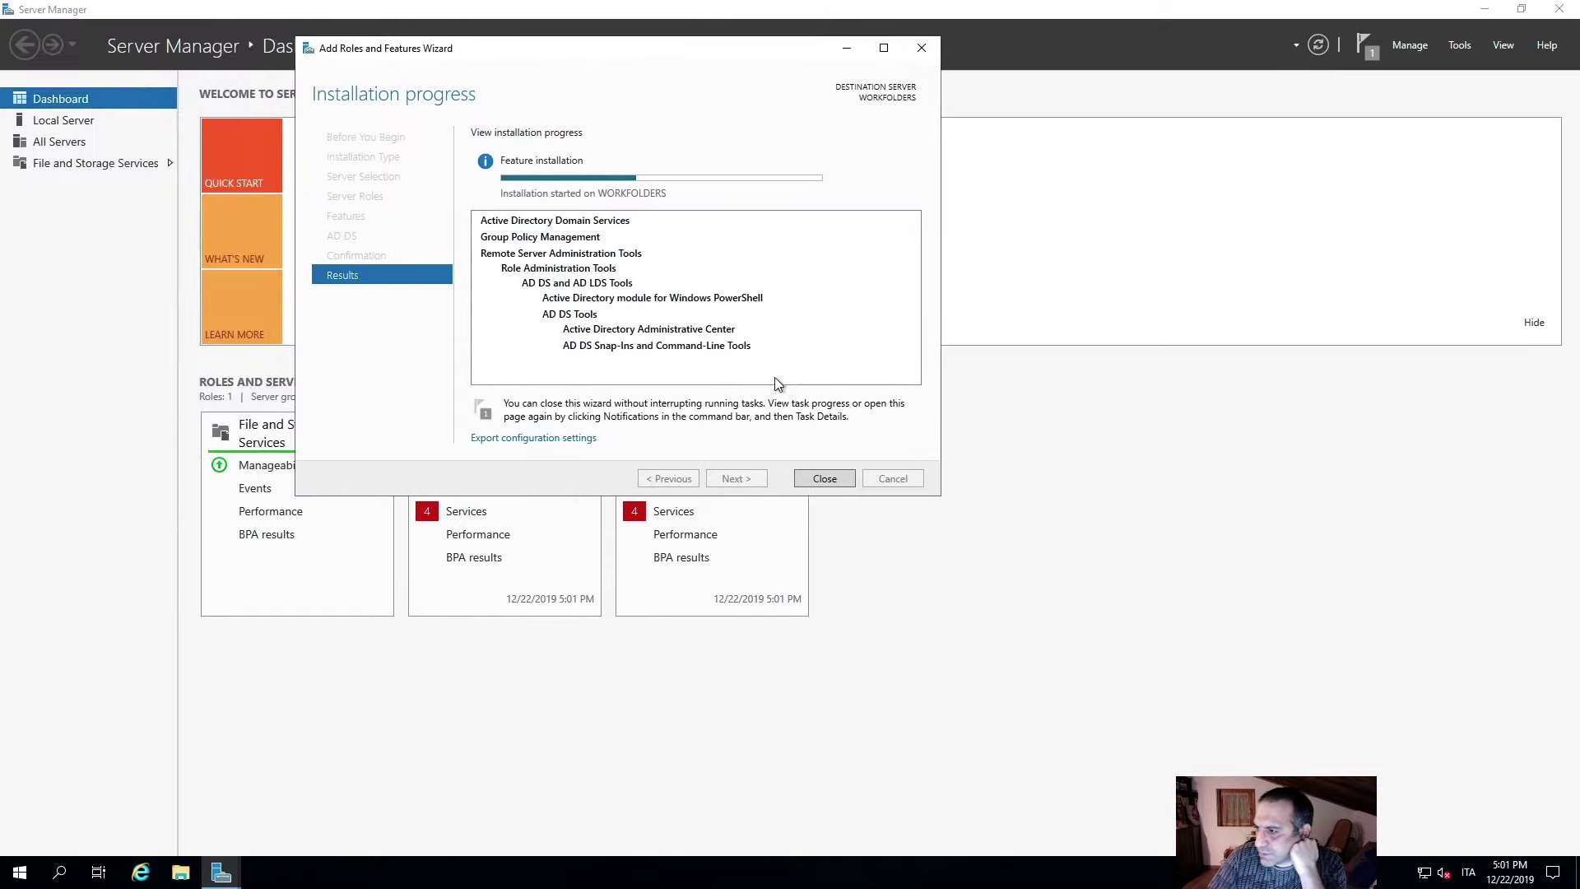
{"action": "left_click", "coordinate": [824, 478]}
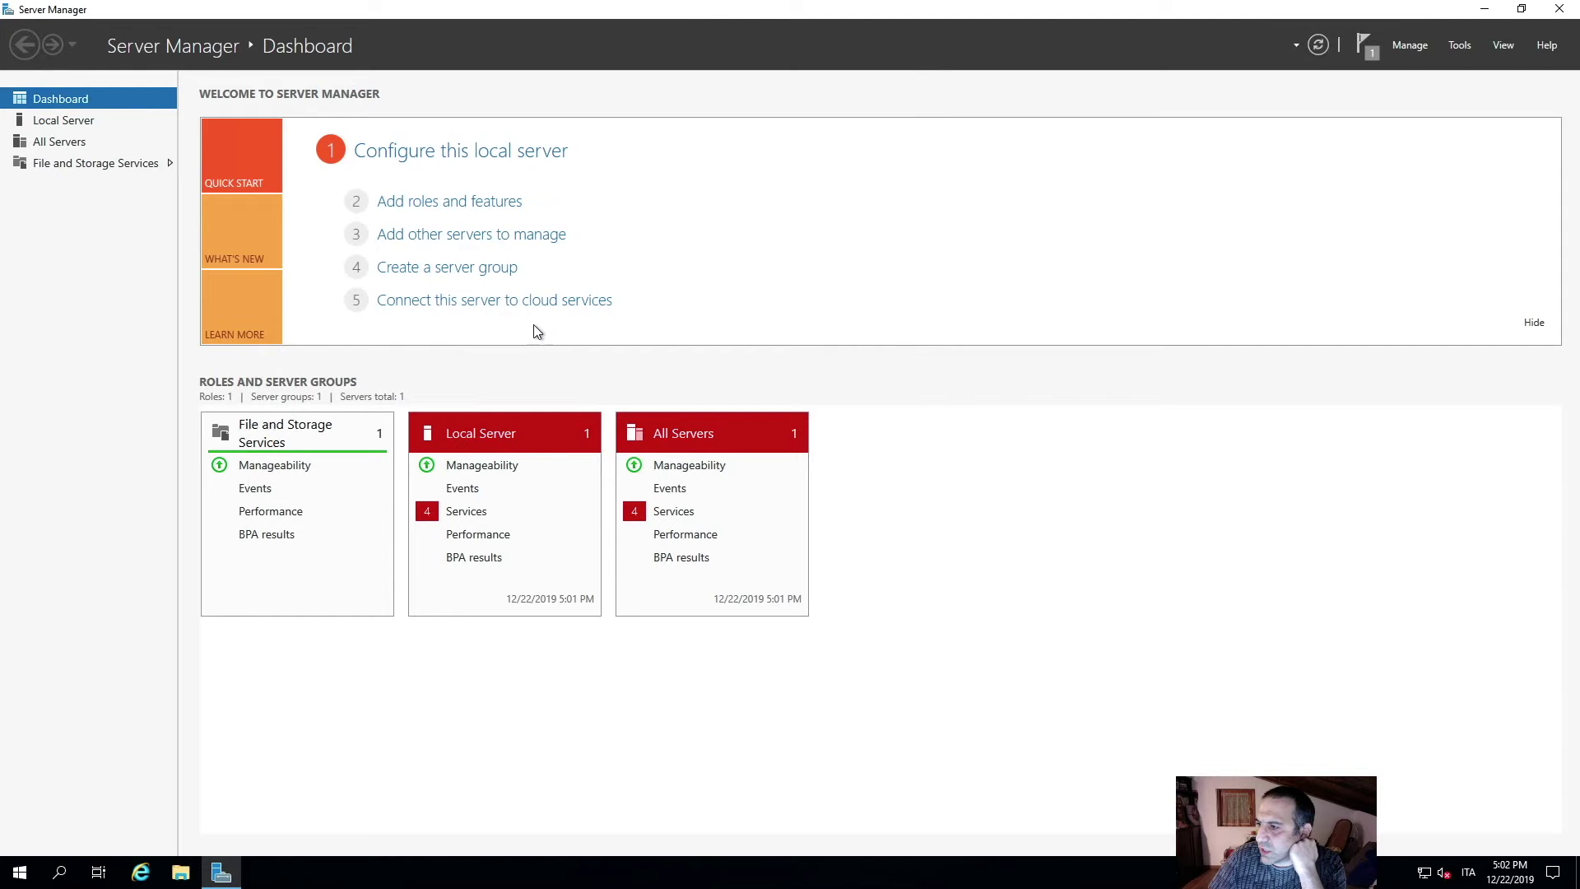
{"action": "left_click", "coordinate": [69, 120]}
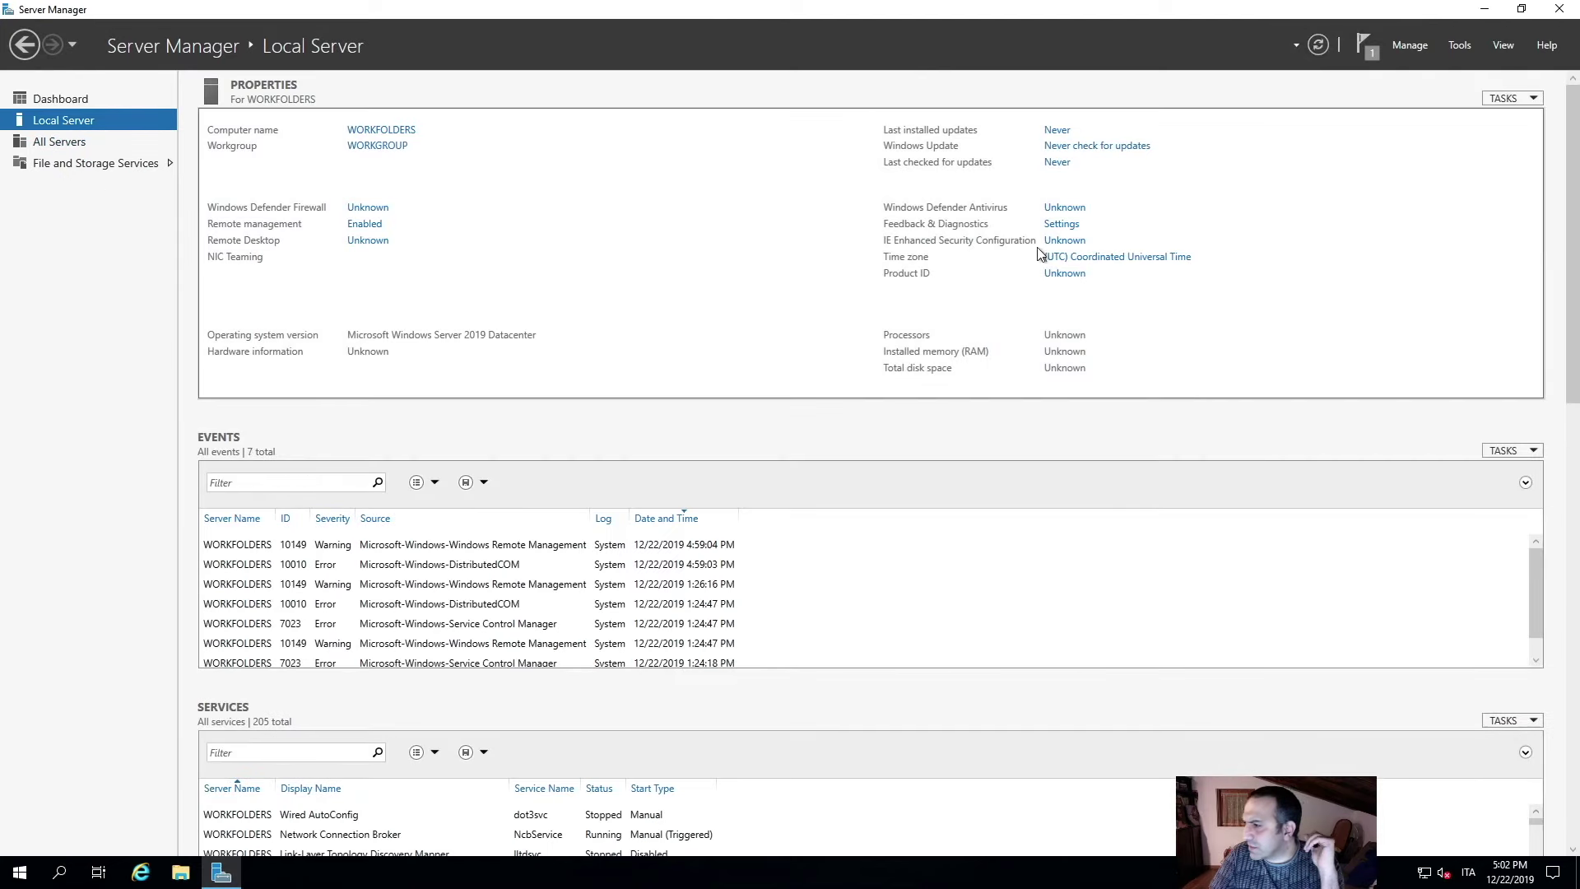
{"action": "left_click", "coordinate": [1061, 245]}
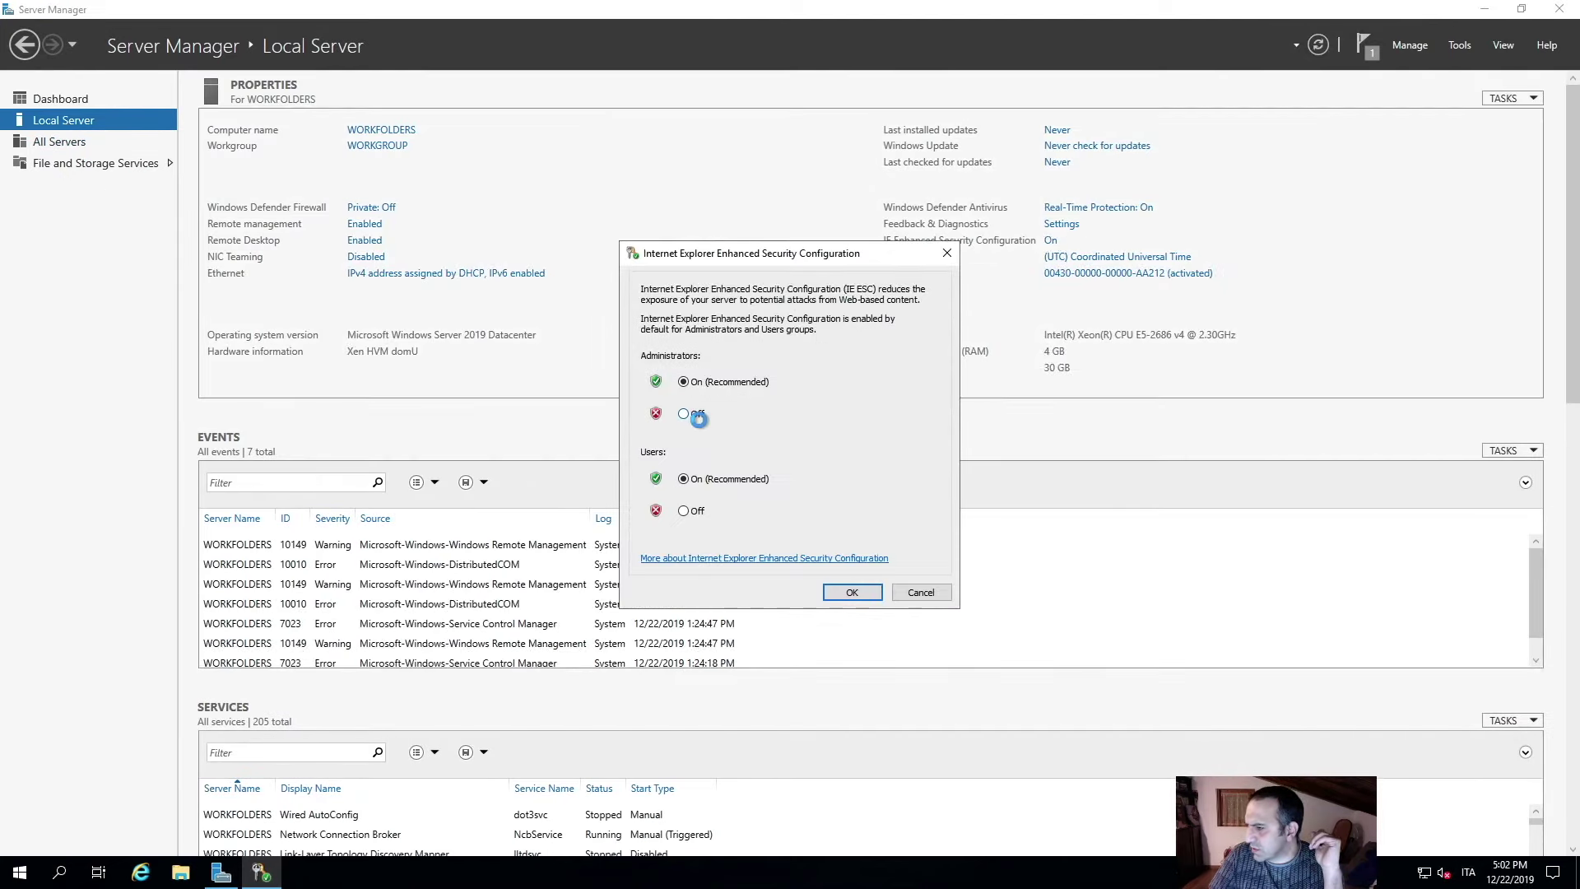
{"action": "left_click", "coordinate": [694, 512]}
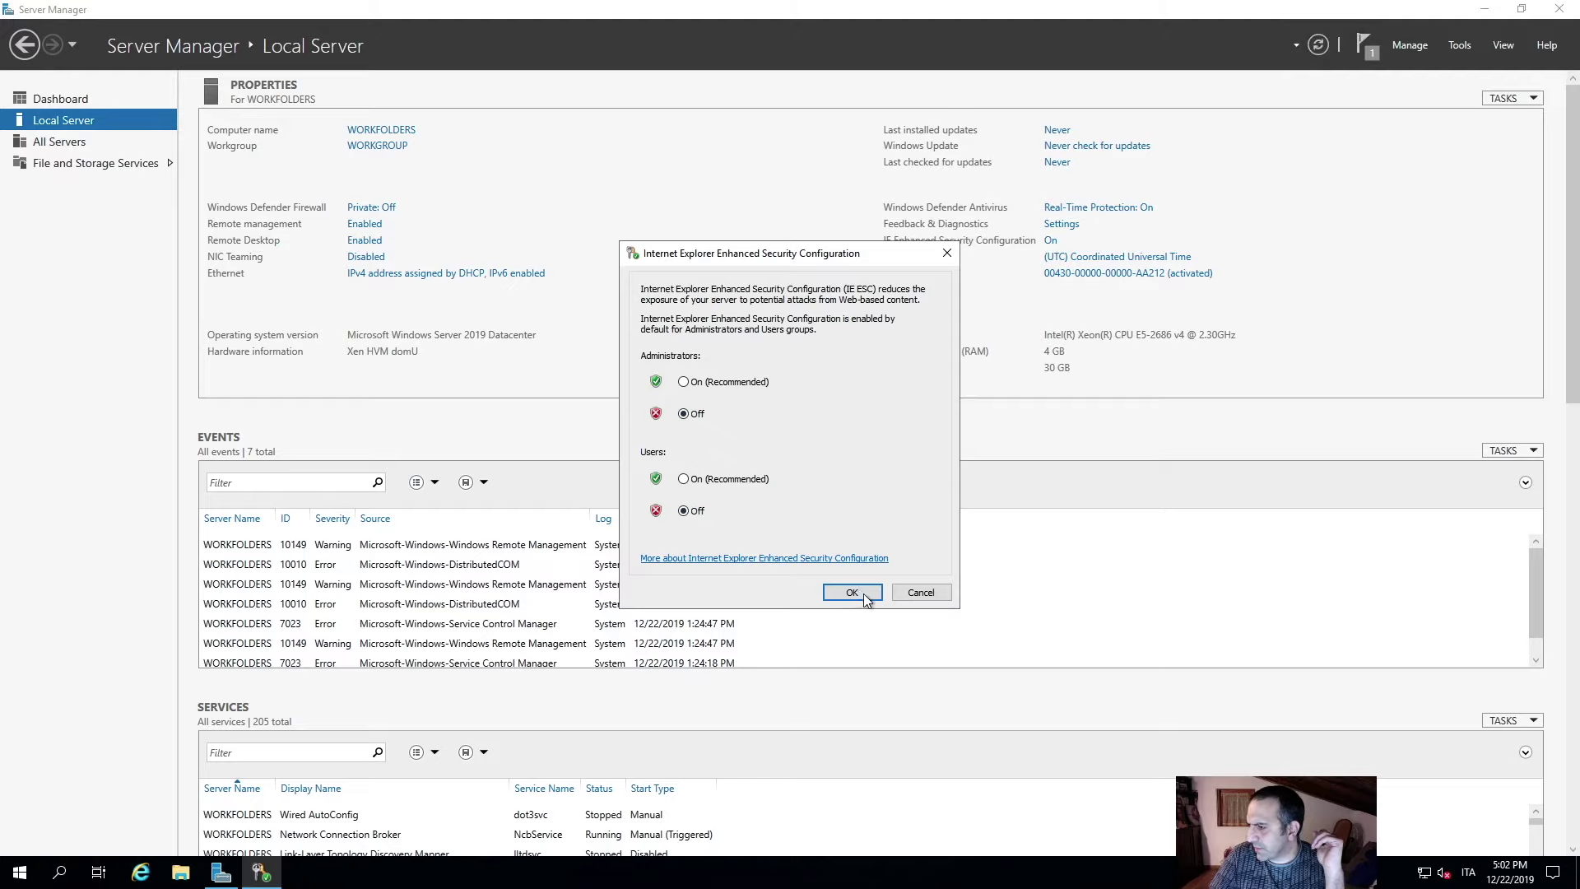
{"action": "left_click", "coordinate": [863, 594]}
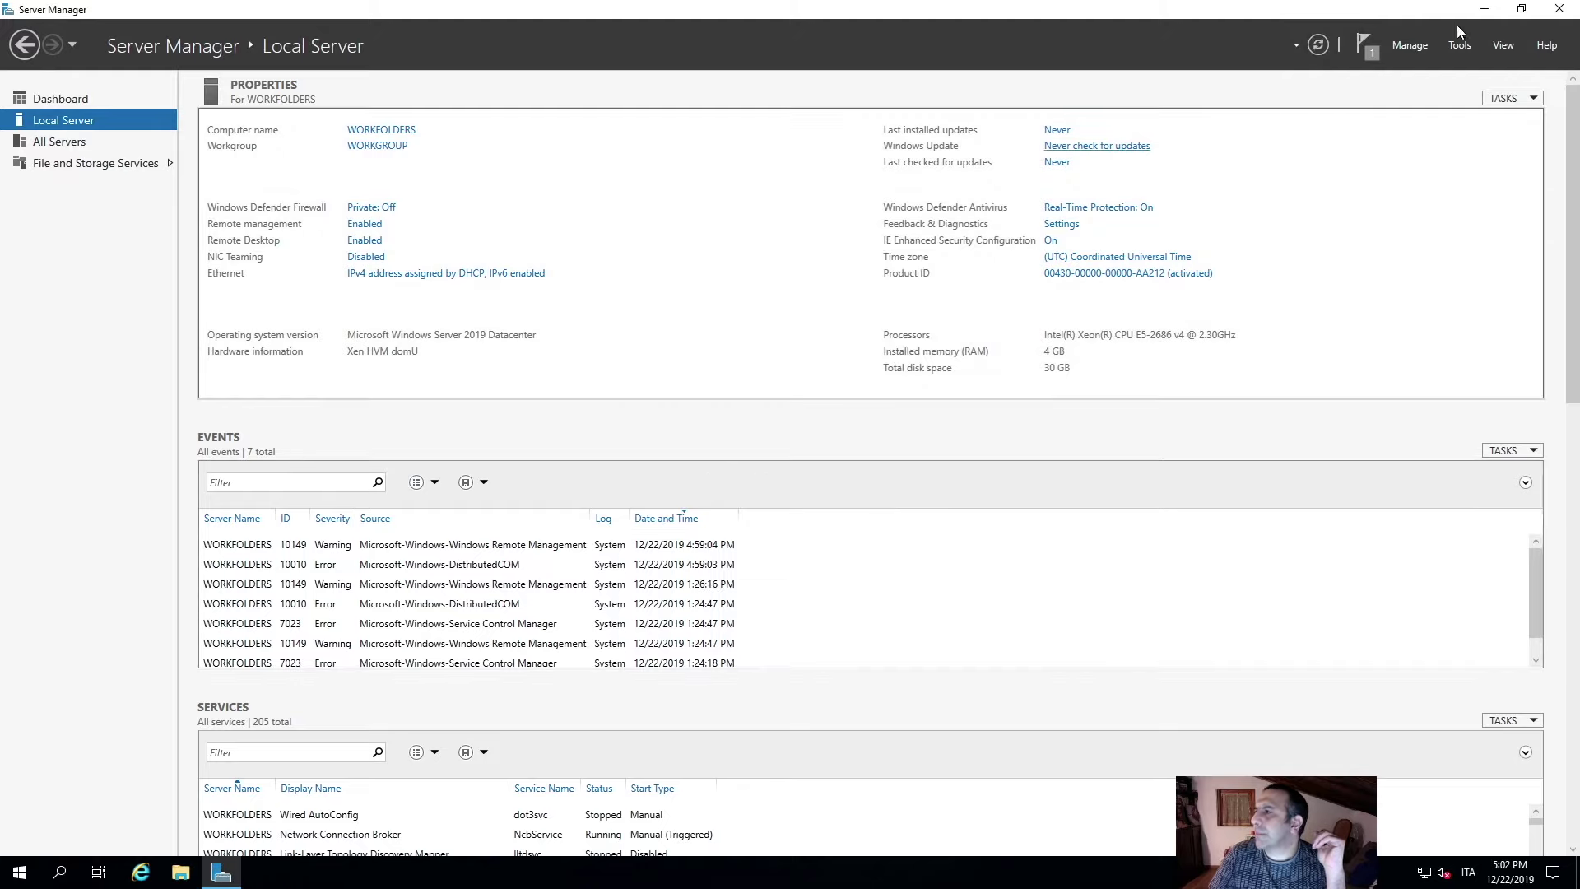
Step: Open Task Details from the notifications flag and select the Post-deployment Configuration task
{"action": "left_click", "coordinate": [1370, 52]}
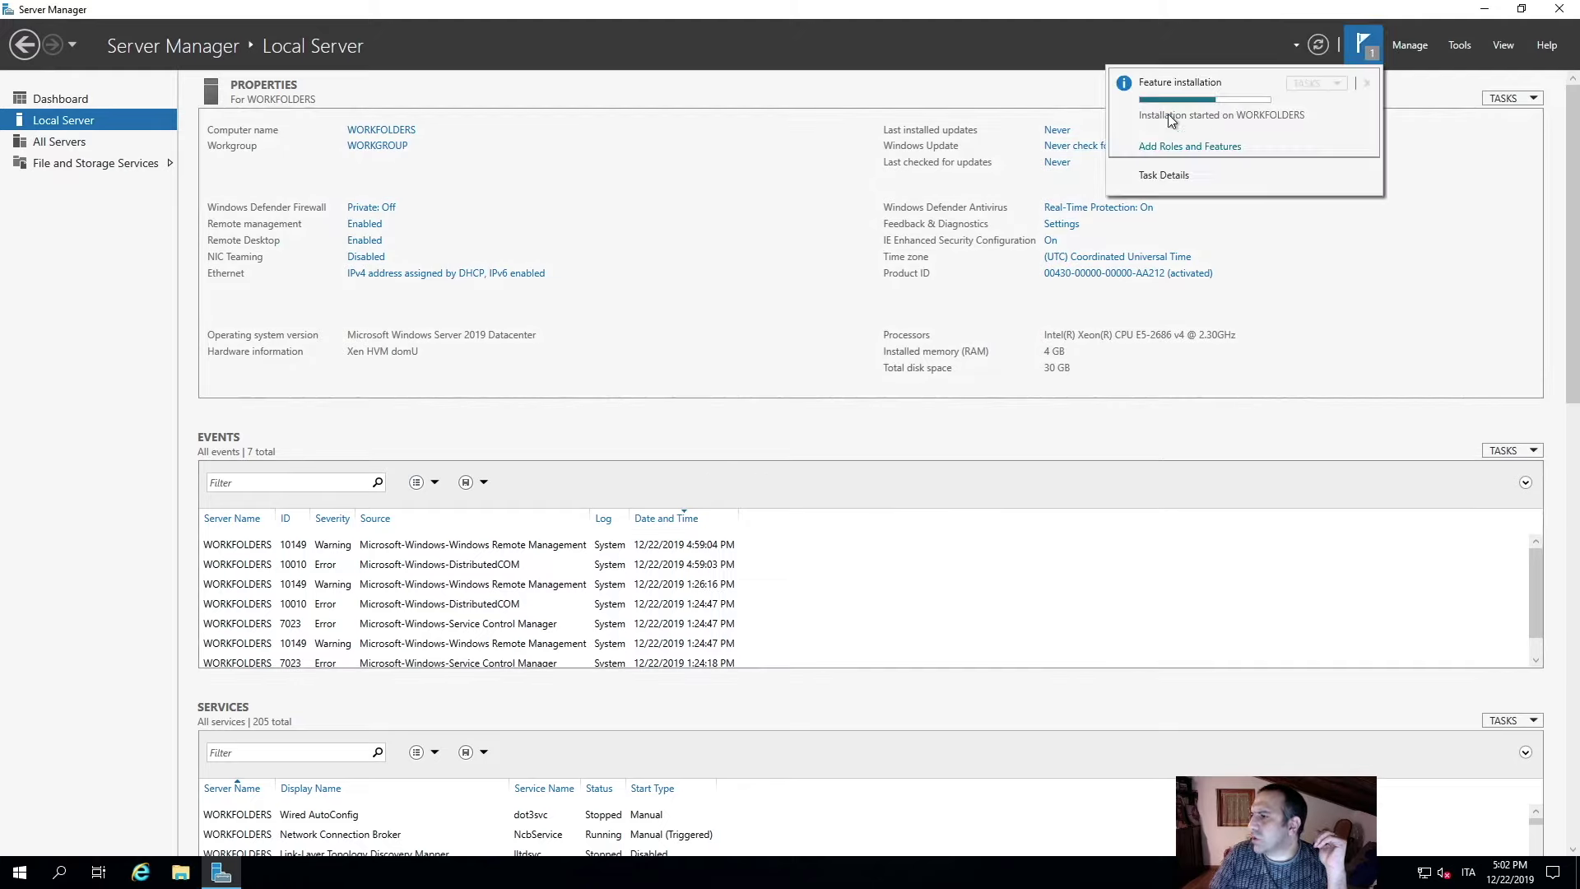
{"action": "left_click", "coordinate": [784, 169]}
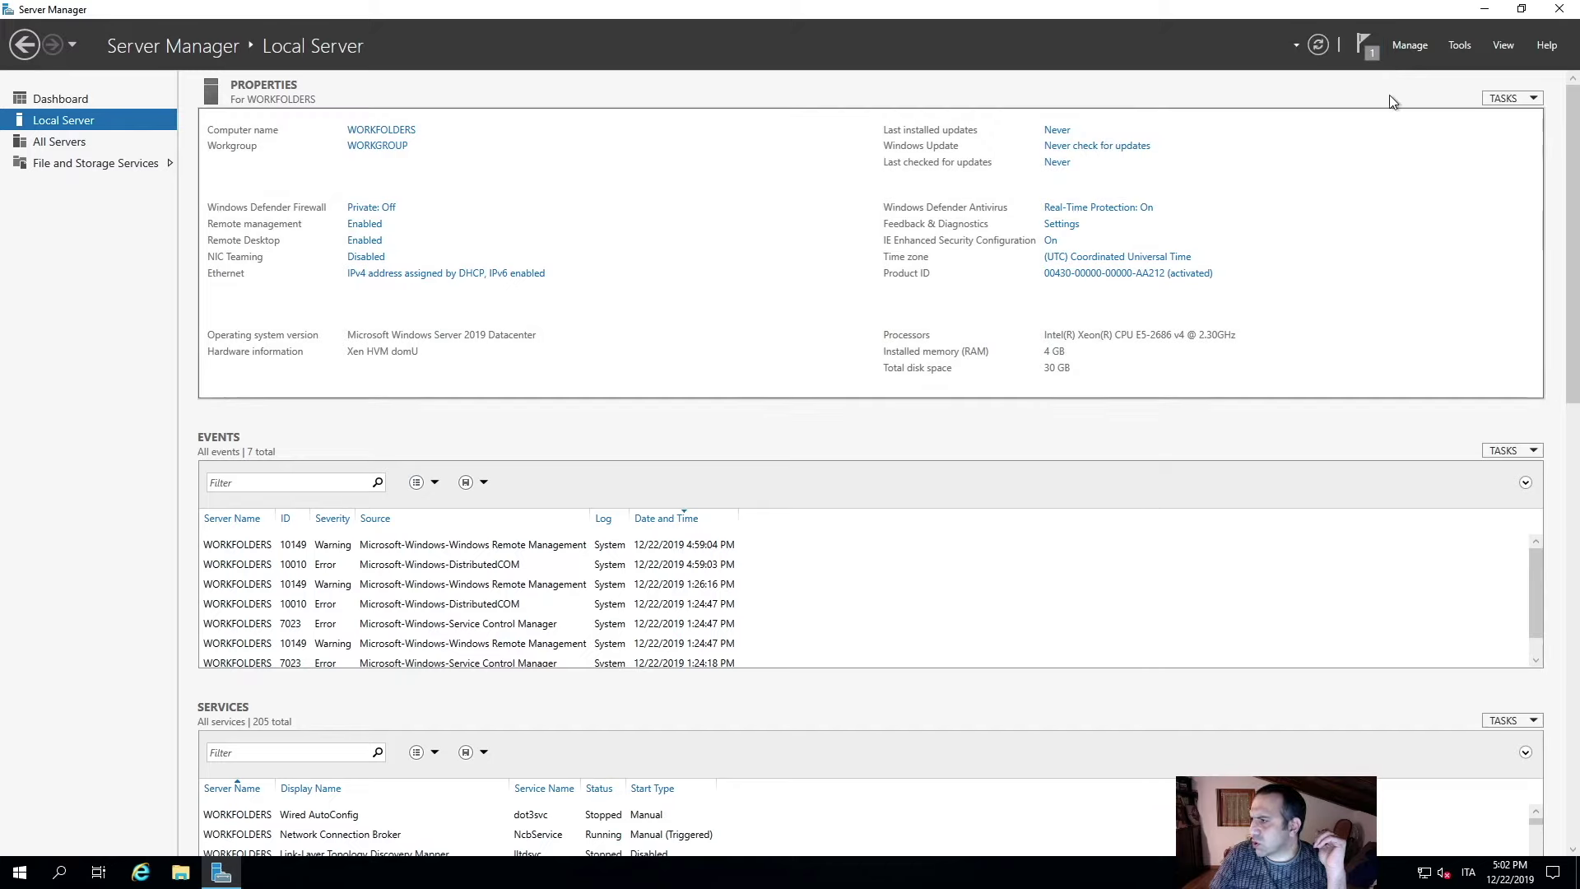
{"action": "left_click", "coordinate": [1375, 55]}
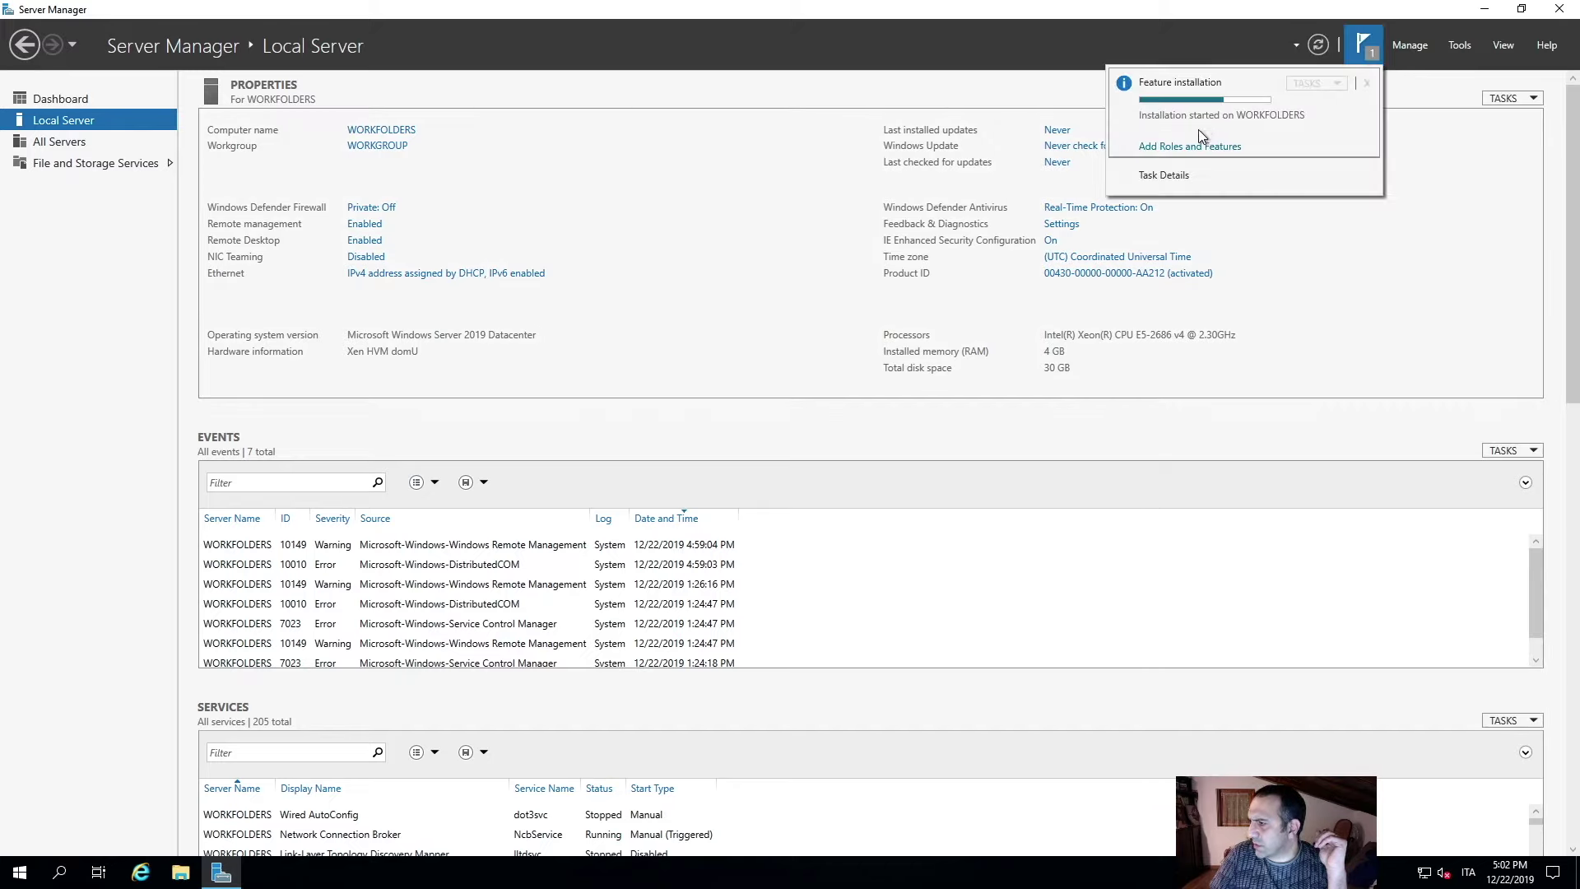
{"action": "left_click", "coordinate": [1179, 176]}
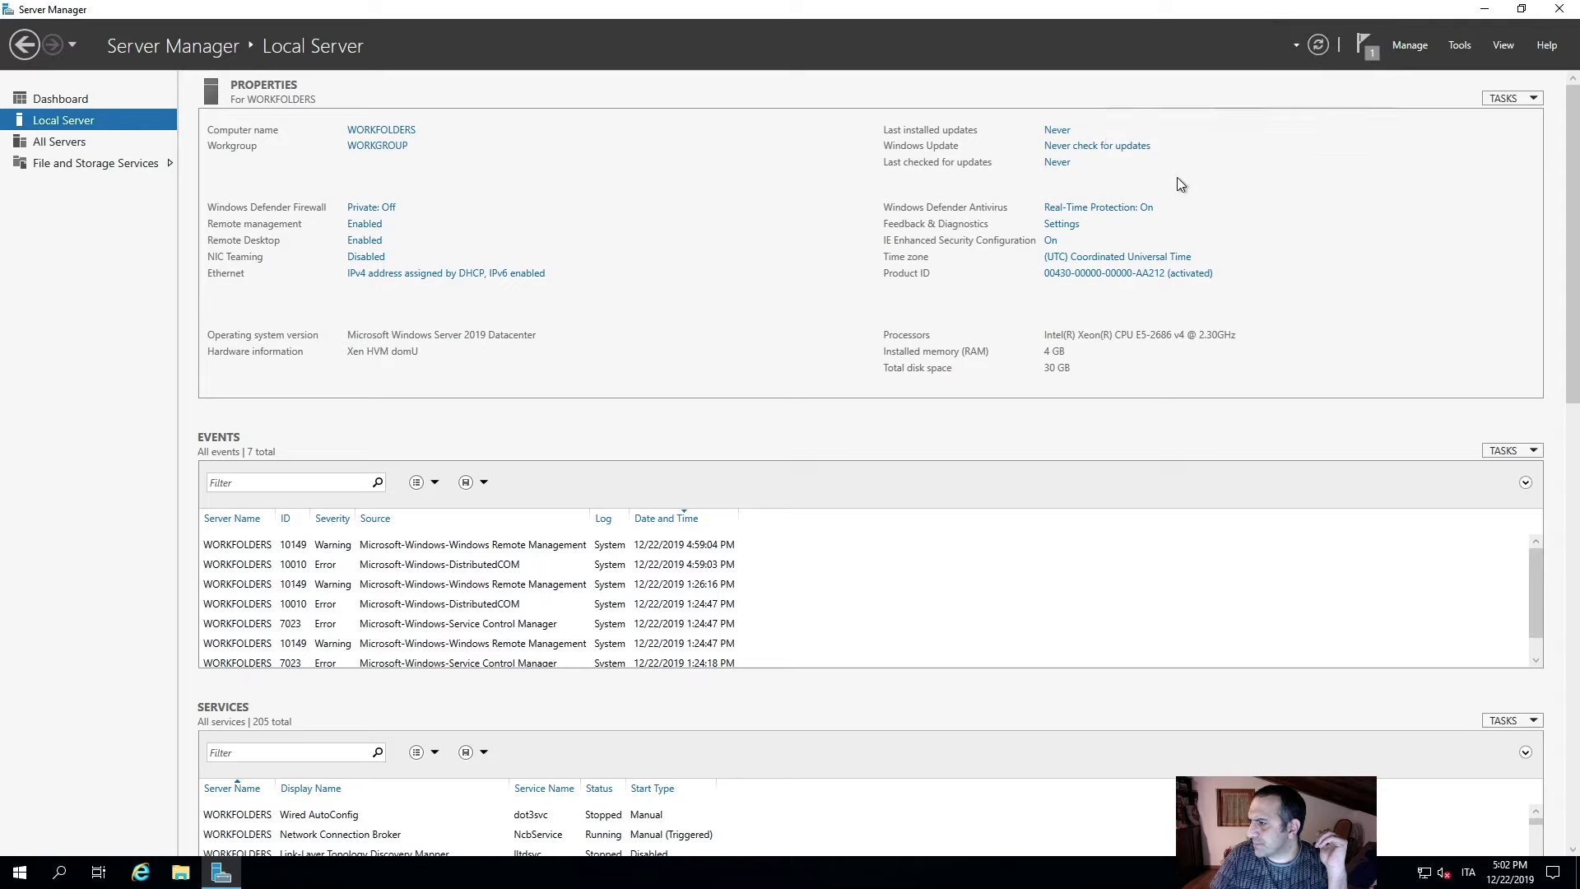
{"action": "left_click_drag", "start_coordinate": [483, 175], "coordinate": [540, 202]}
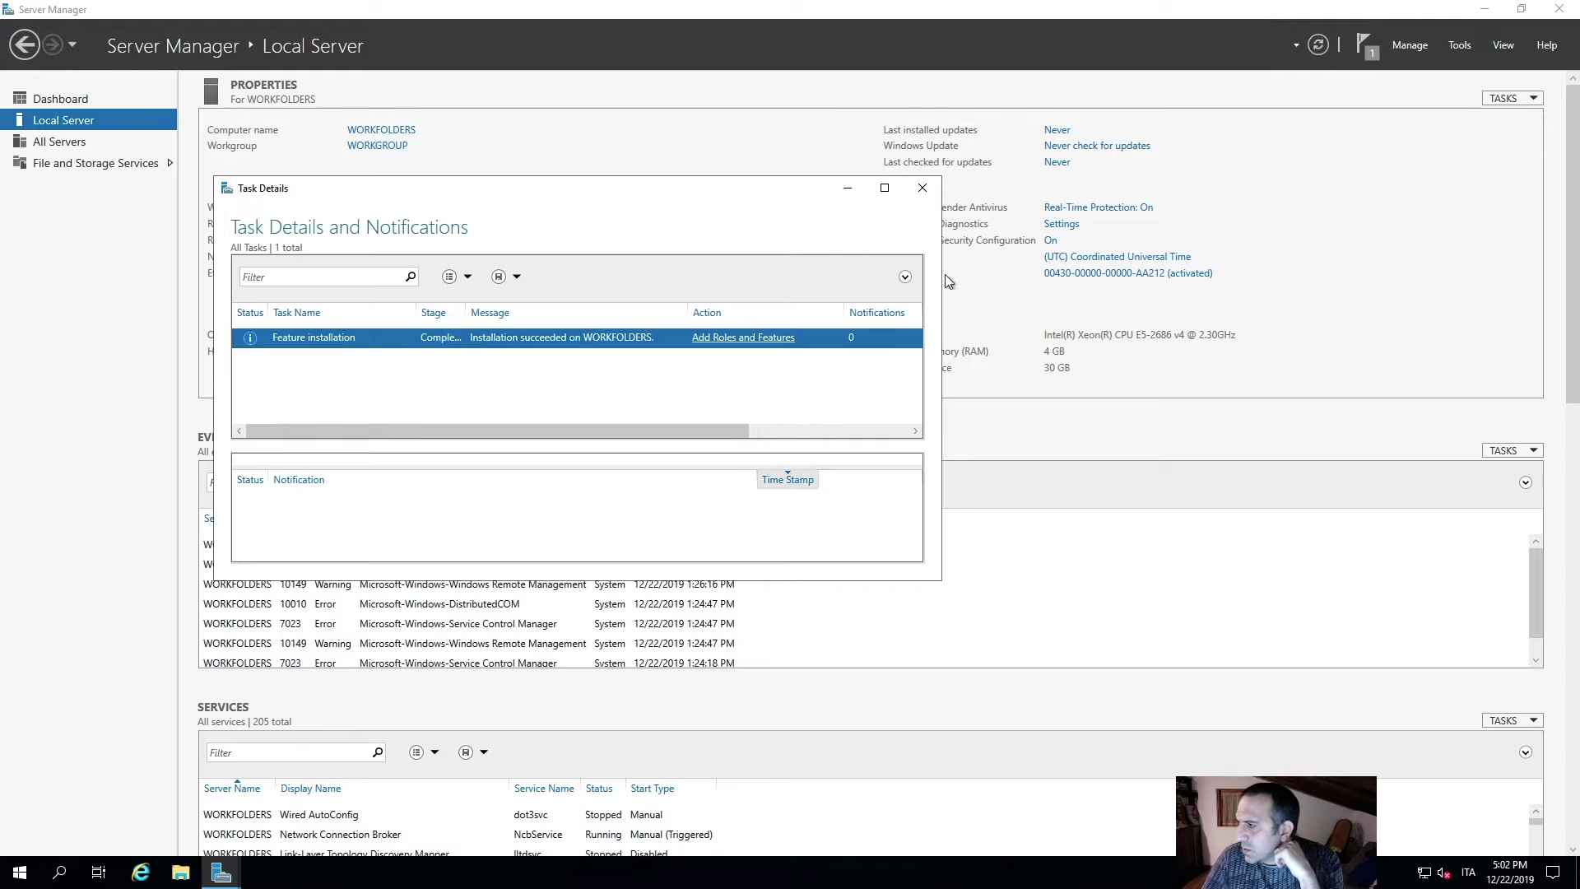
{"action": "left_click", "coordinate": [922, 188]}
{"action": "left_click", "coordinate": [1375, 56]}
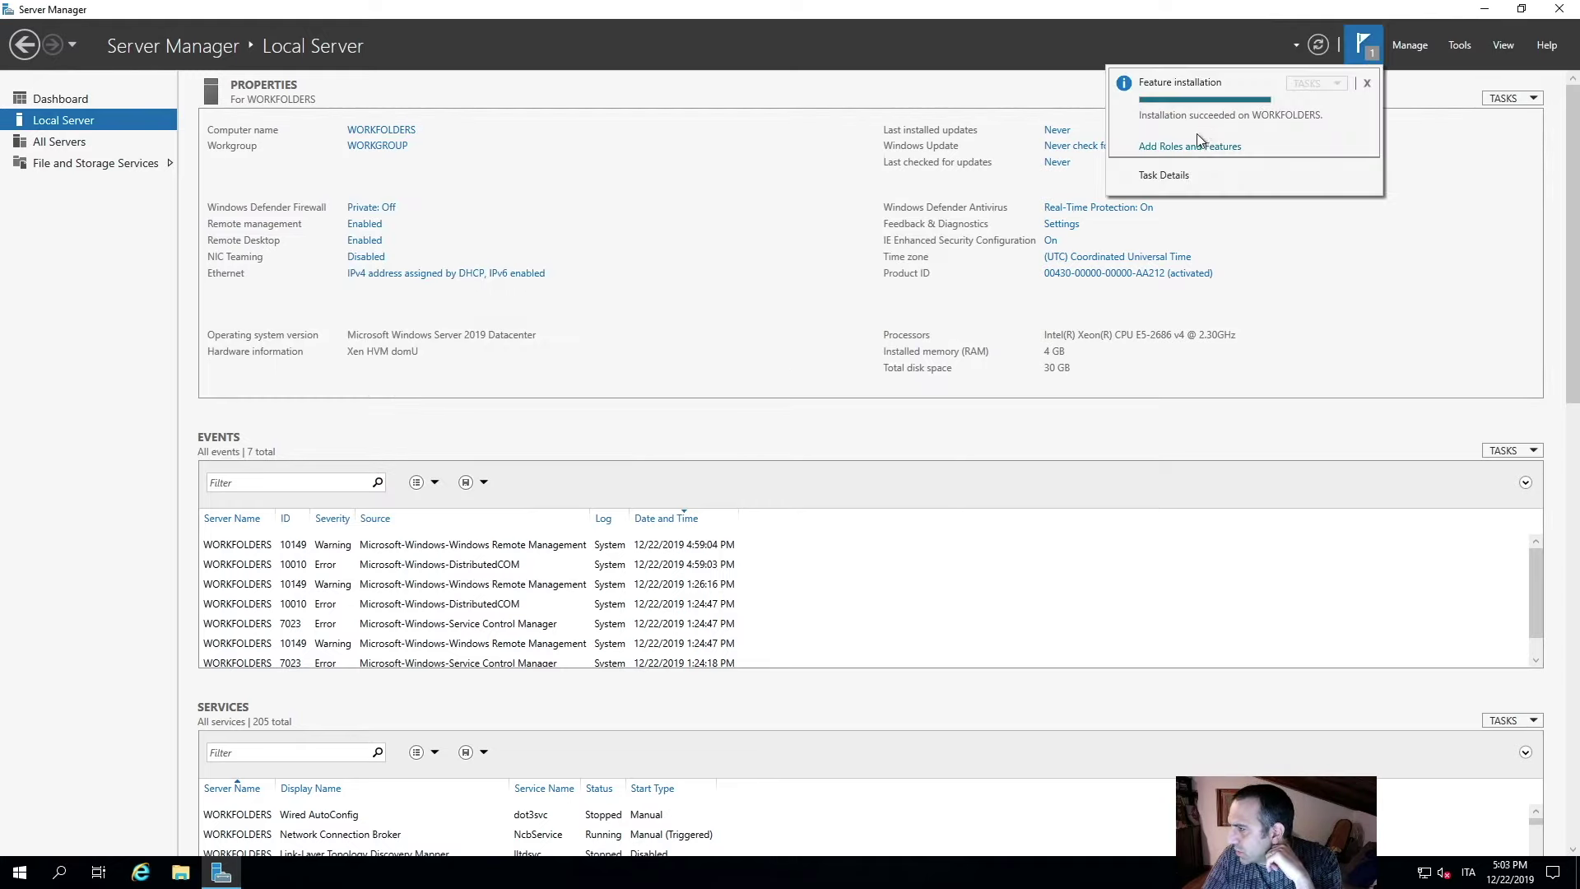
{"action": "left_click", "coordinate": [1164, 175]}
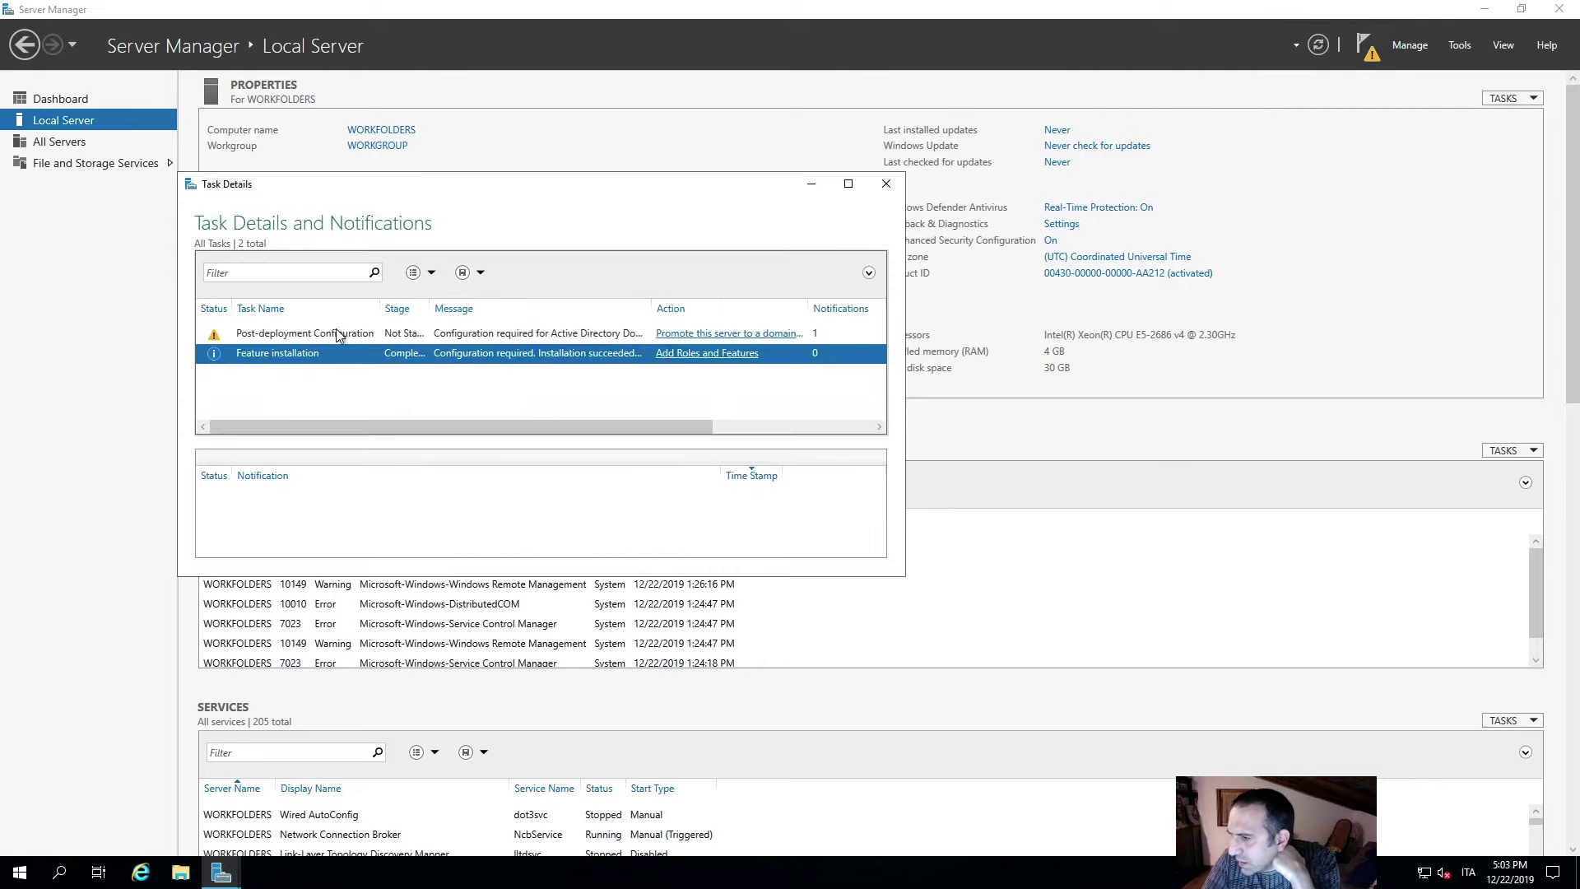
{"action": "left_click", "coordinate": [300, 334]}
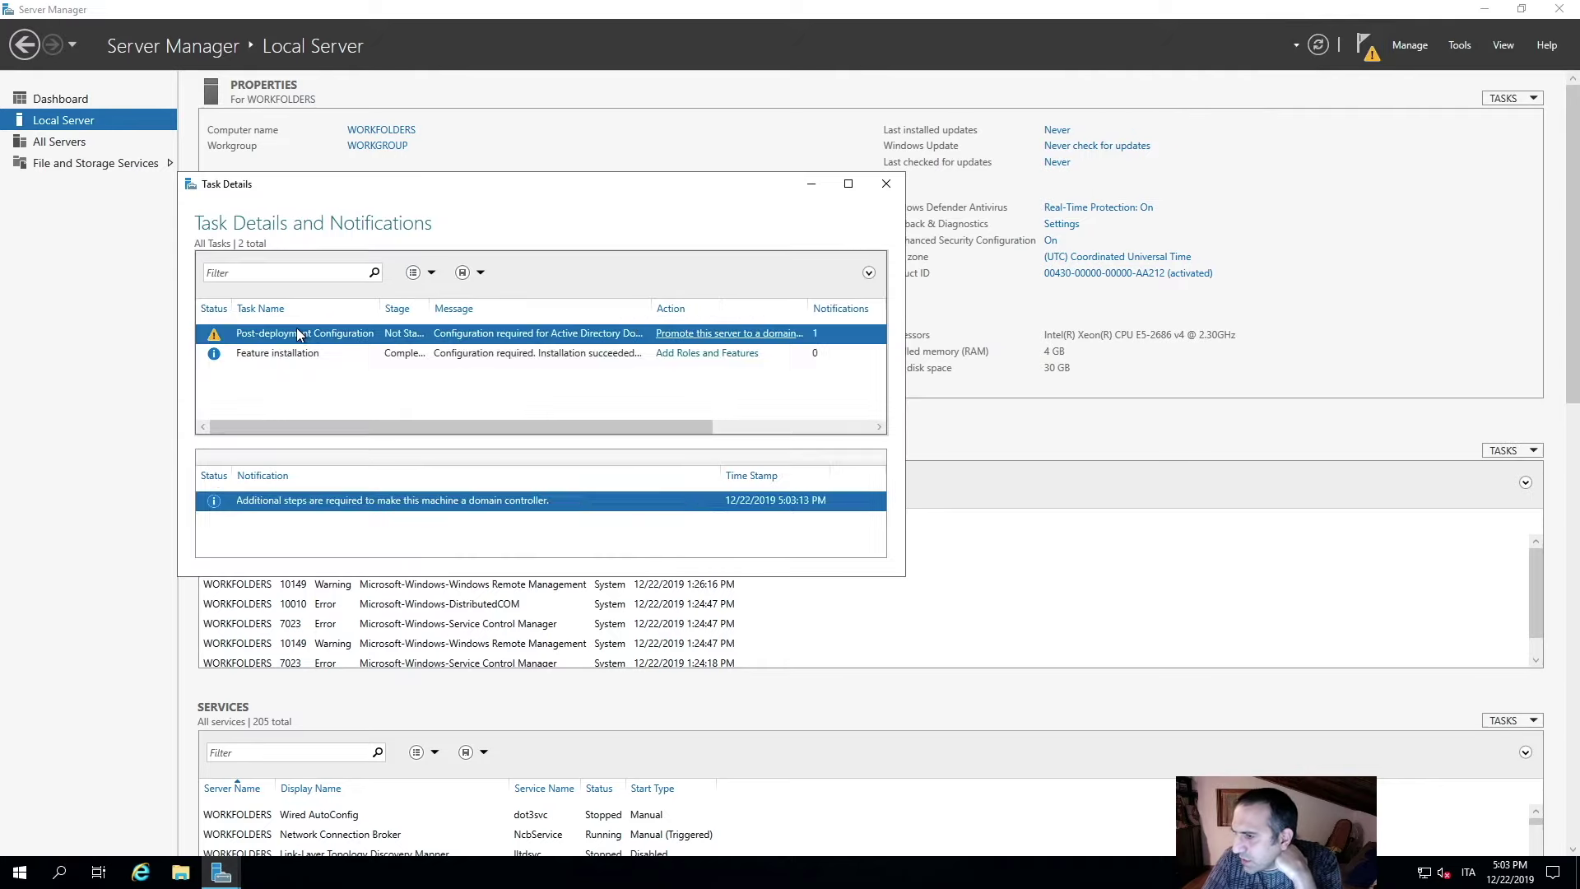
Step: Promote the server by adding a new forest with root domain sistemistaitaliano.prv
{"action": "left_click", "coordinate": [735, 334]}
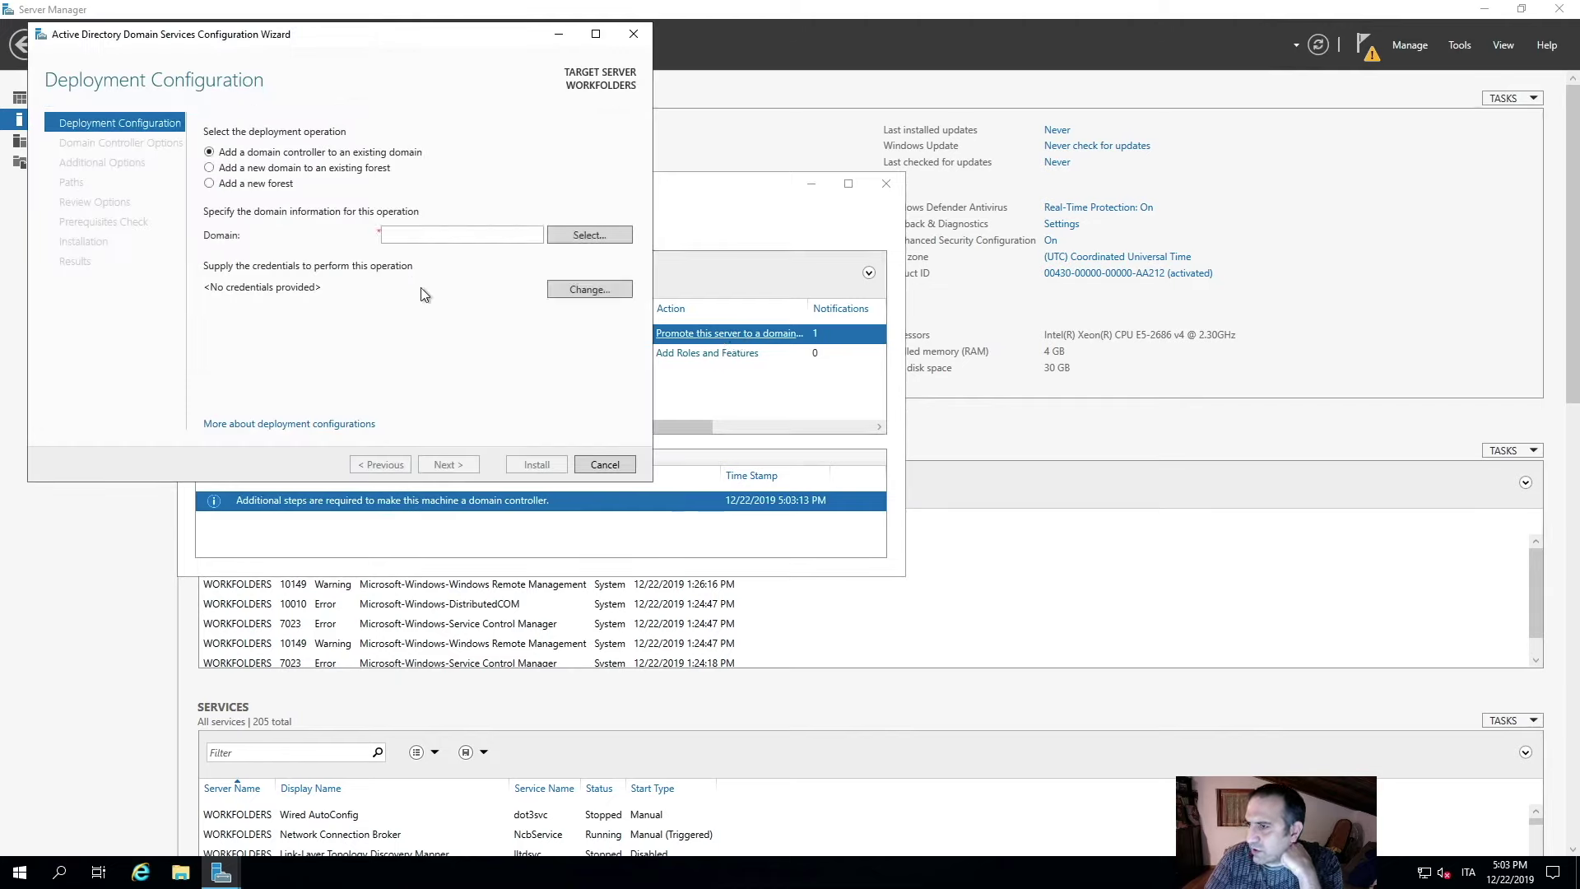
{"action": "left_click", "coordinate": [239, 185]}
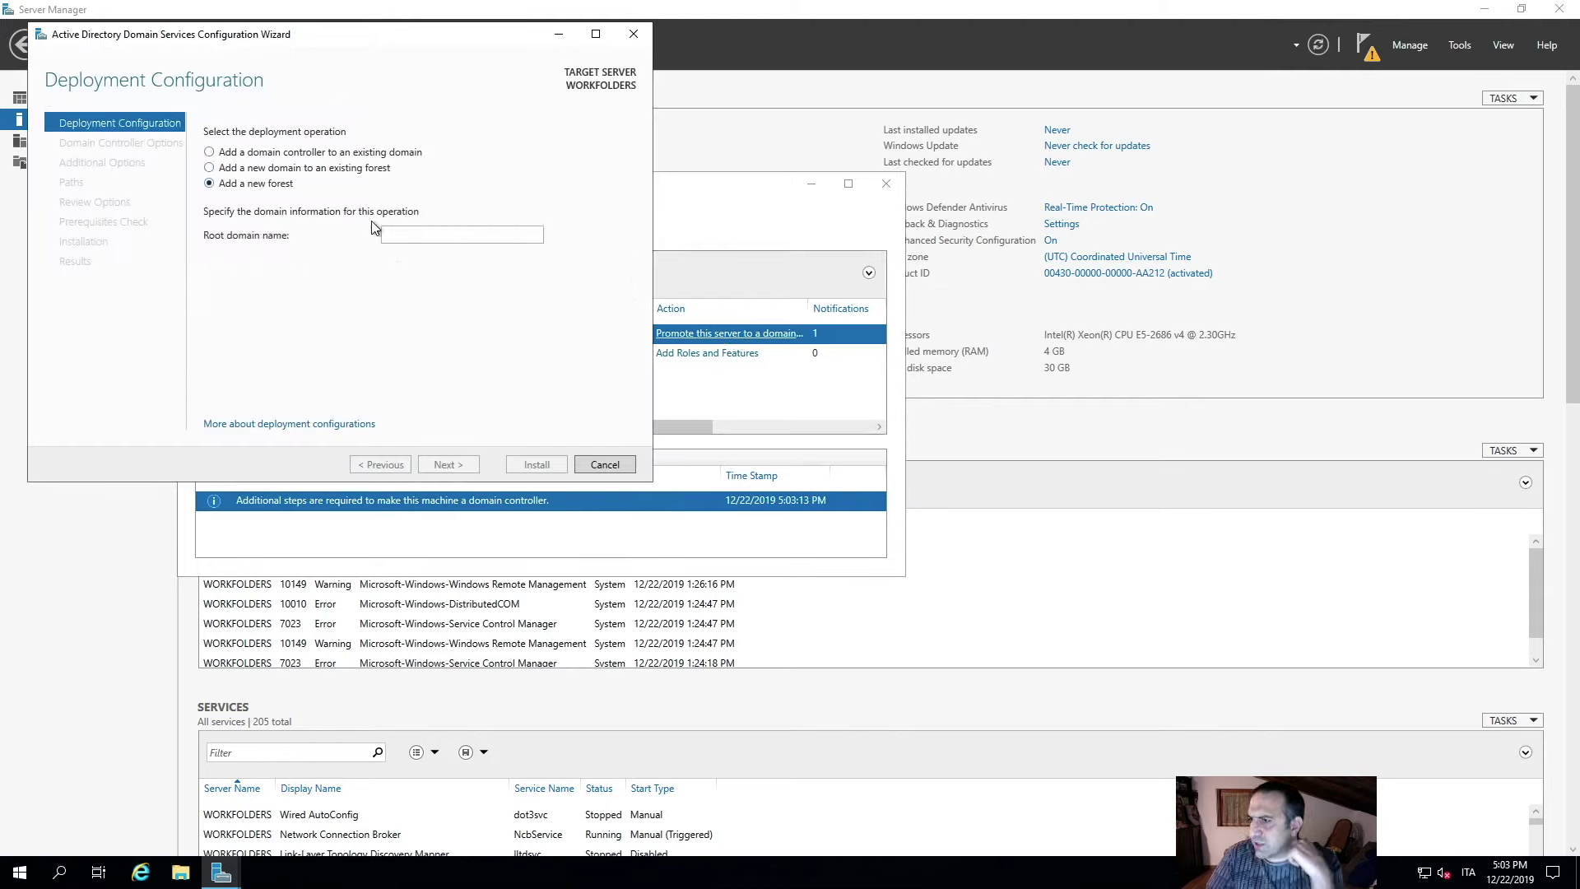
{"action": "left_click", "coordinate": [406, 233]}
{"action": "type", "text": "si"}
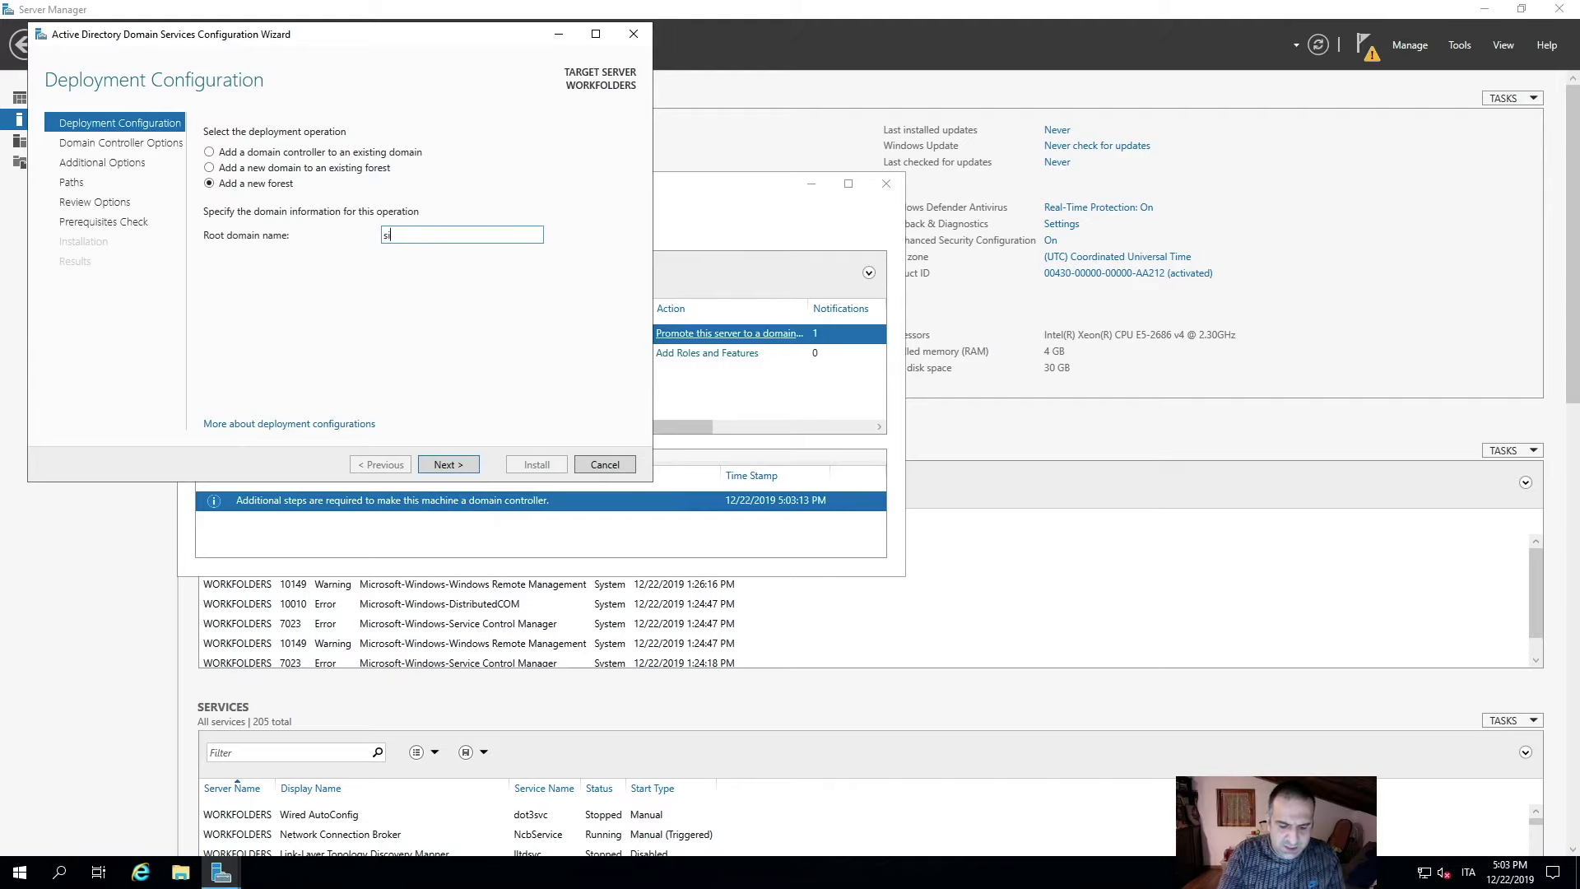
{"action": "type", "text": "stemistaitaliano"}
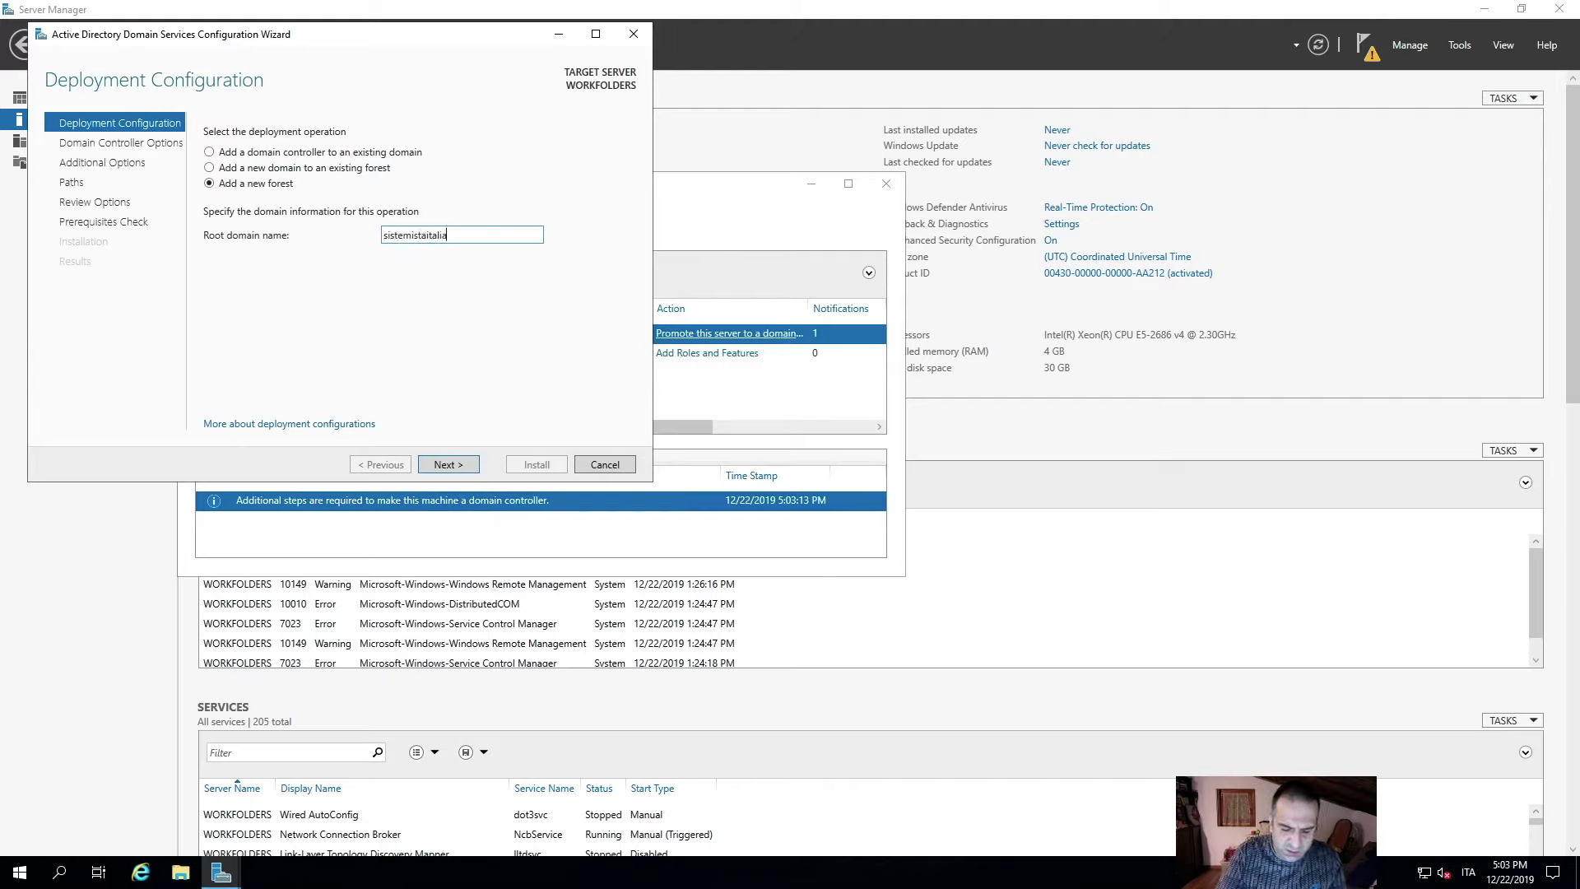
{"action": "type", "text": ".prv"}
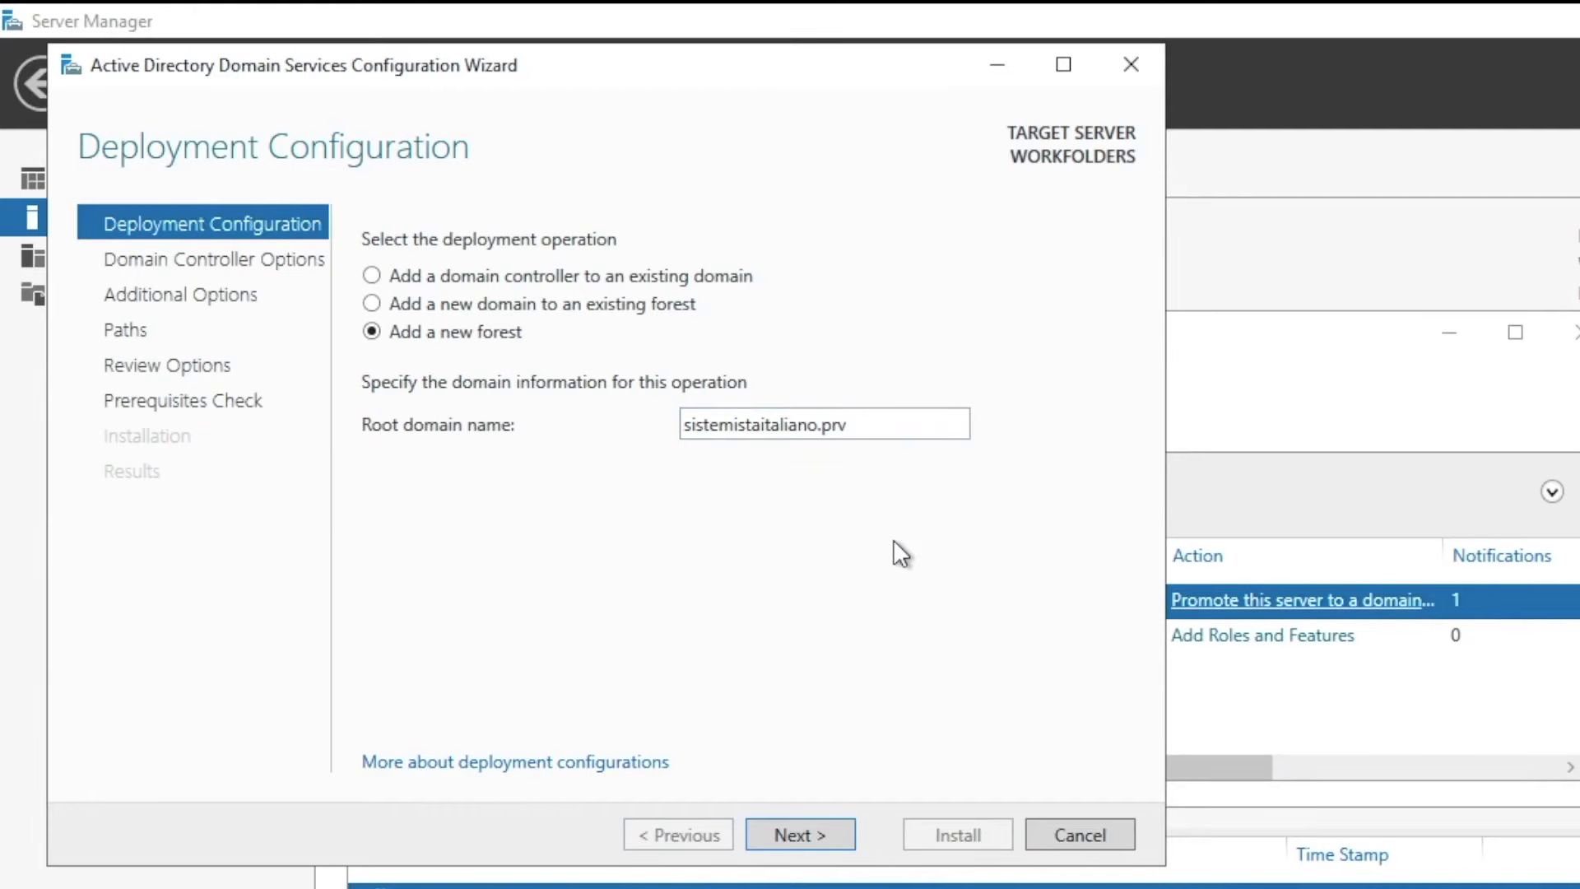
{"action": "left_click", "coordinate": [793, 833]}
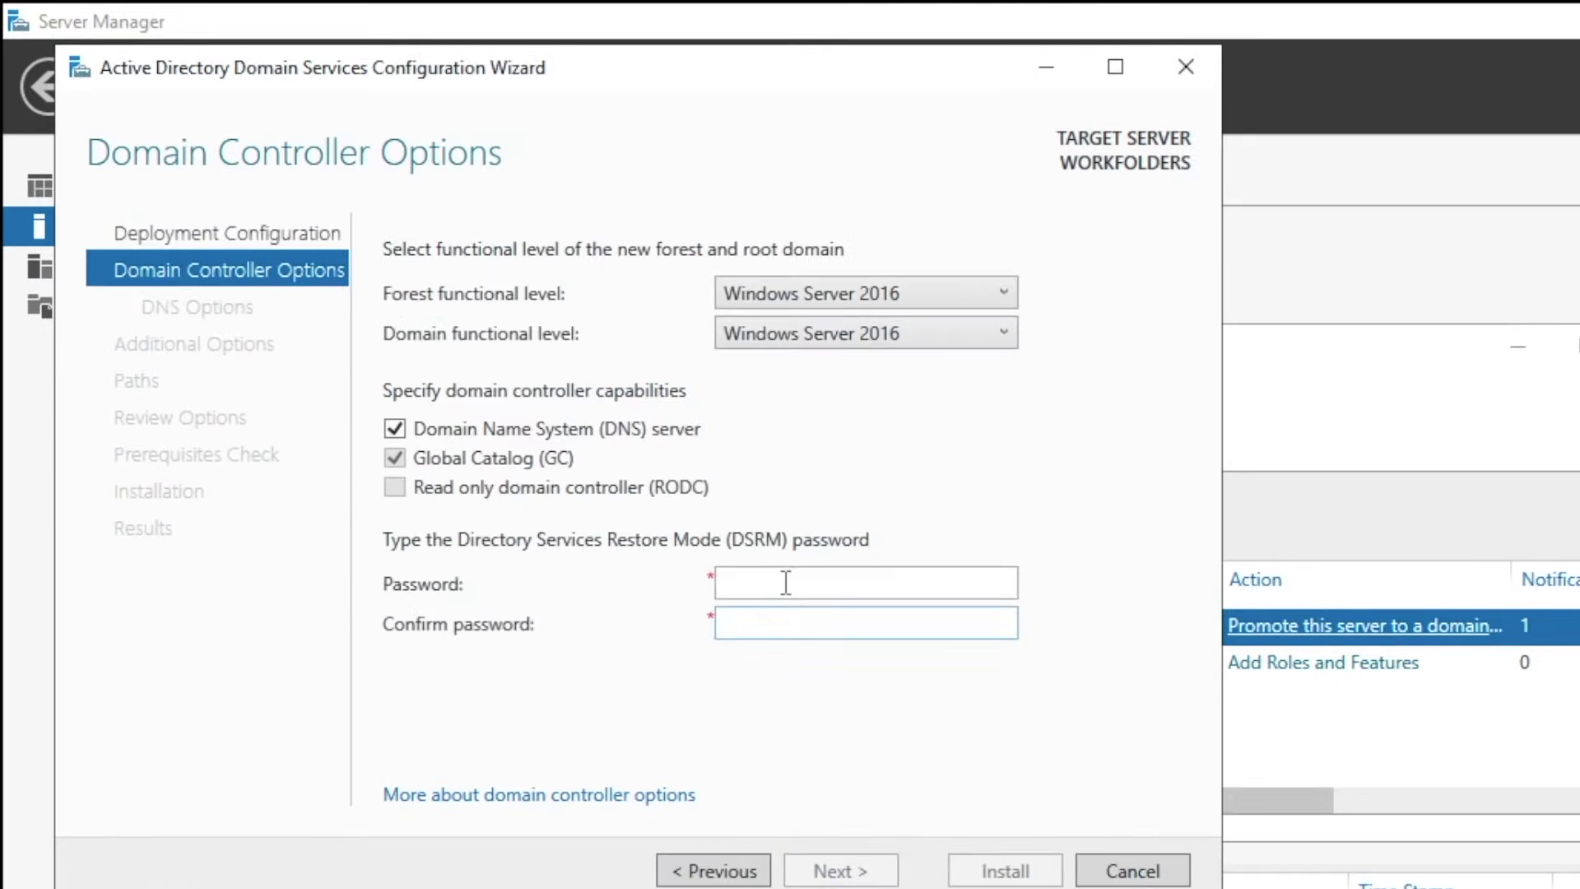
Step: Enter and confirm the DSRM password, skip DNS options, and keep NetBIOS name SISTEMISTAITALI
{"action": "left_click", "coordinate": [786, 582]}
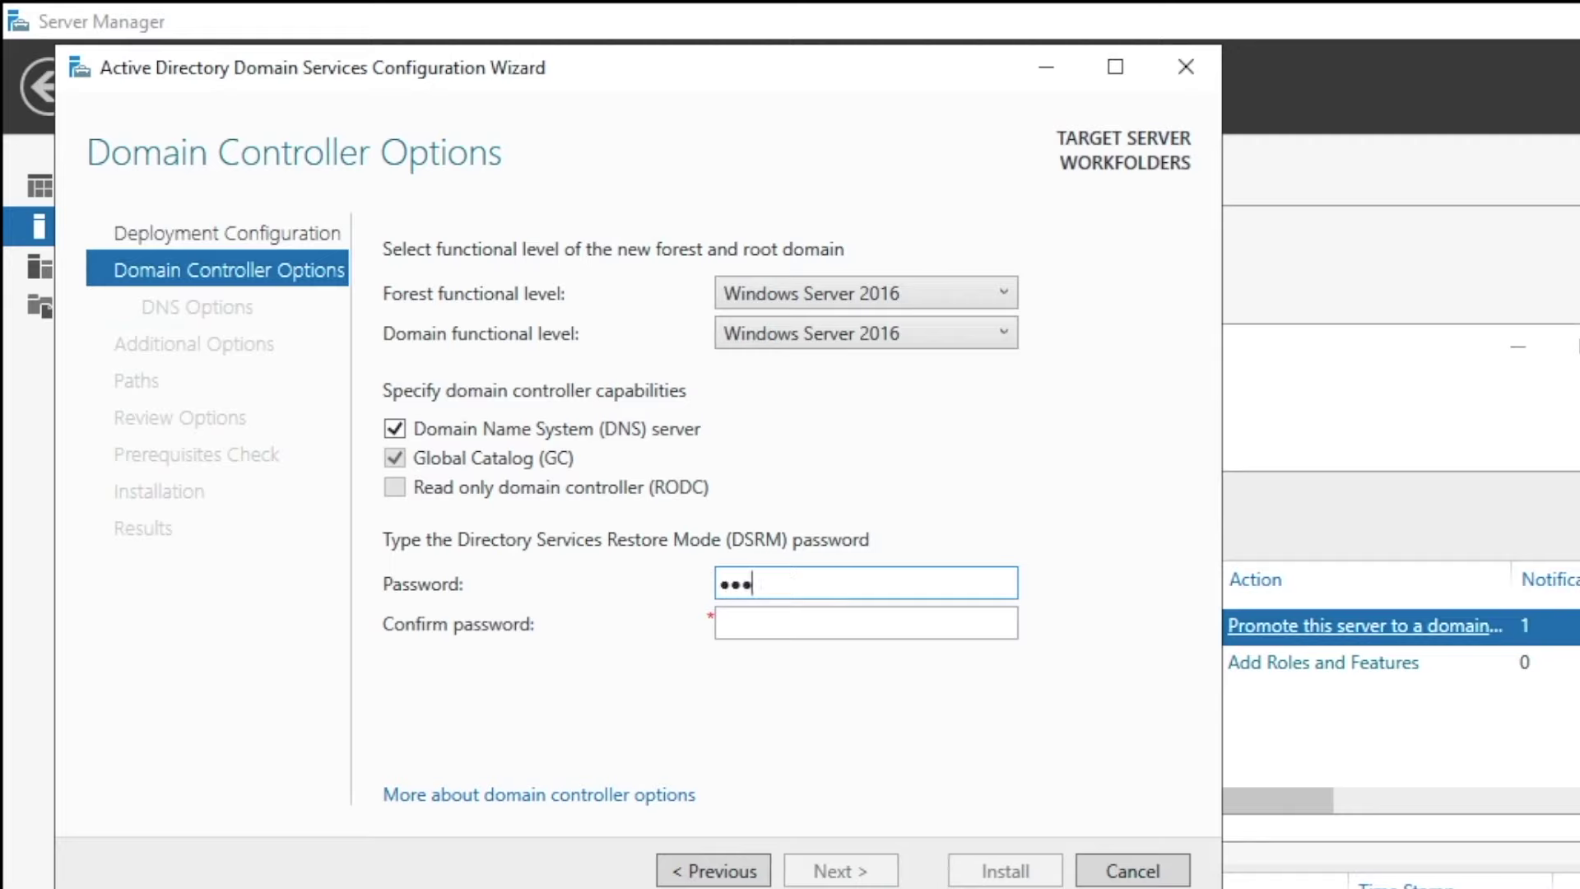
{"action": "key", "text": "Tab"}
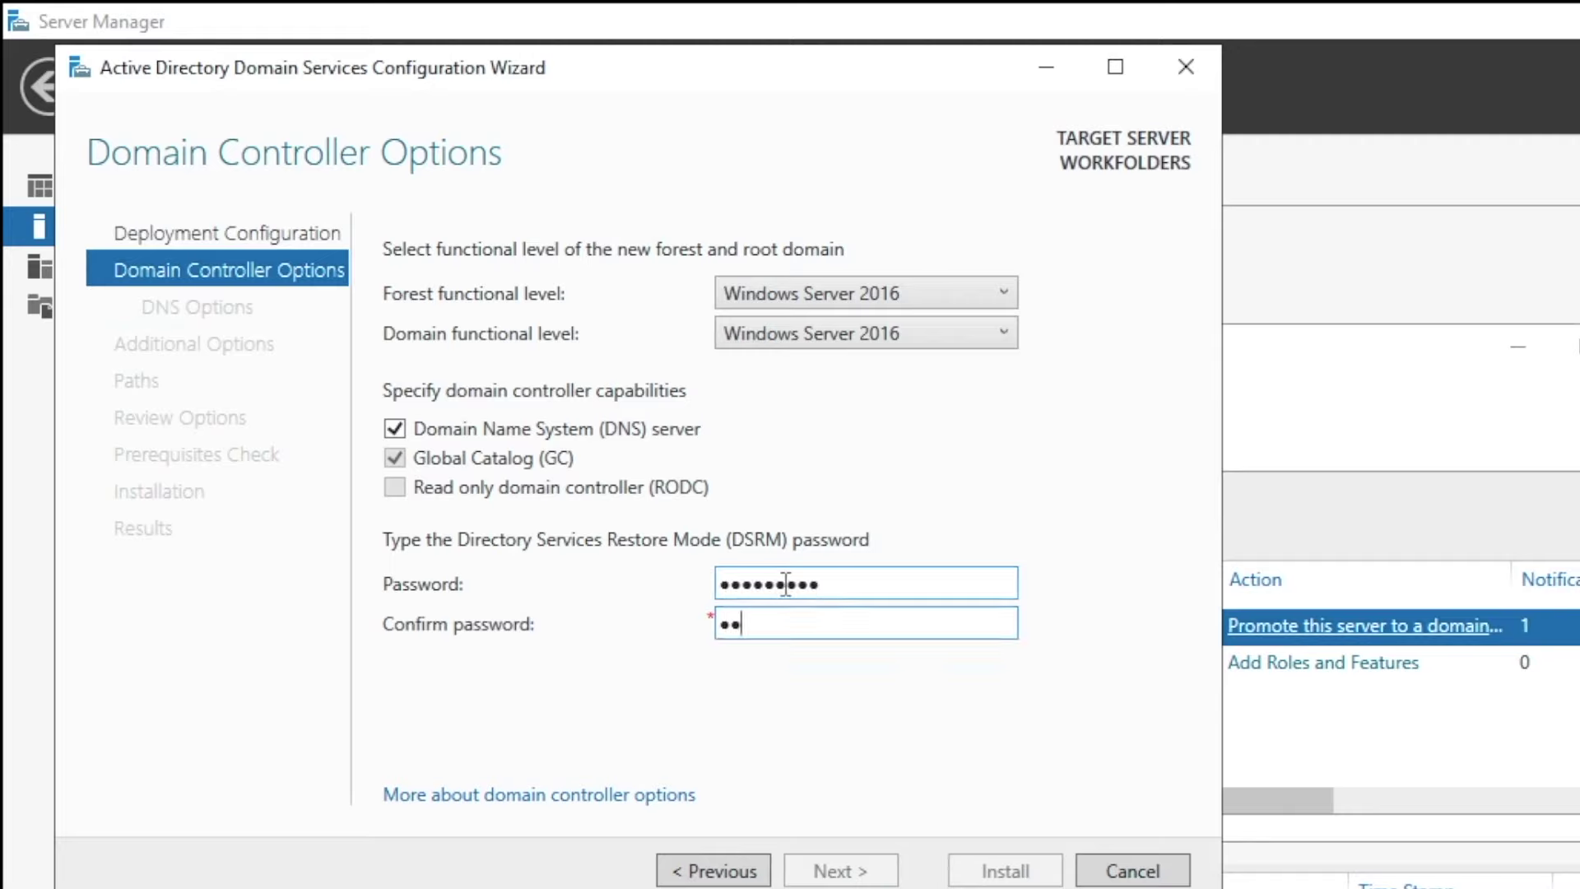
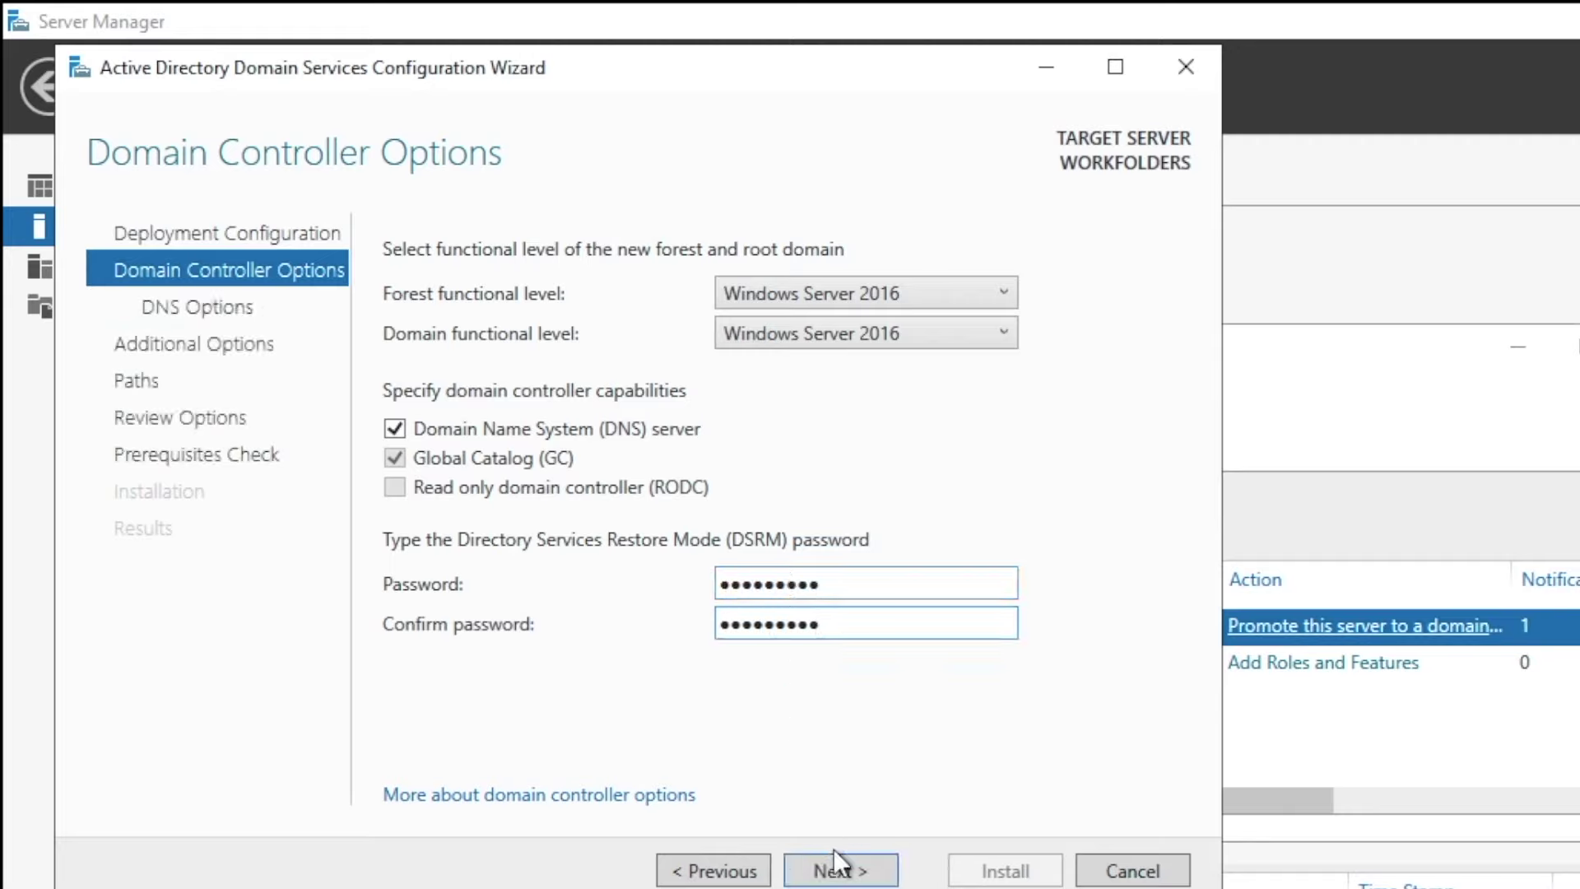
{"action": "left_click", "coordinate": [838, 865]}
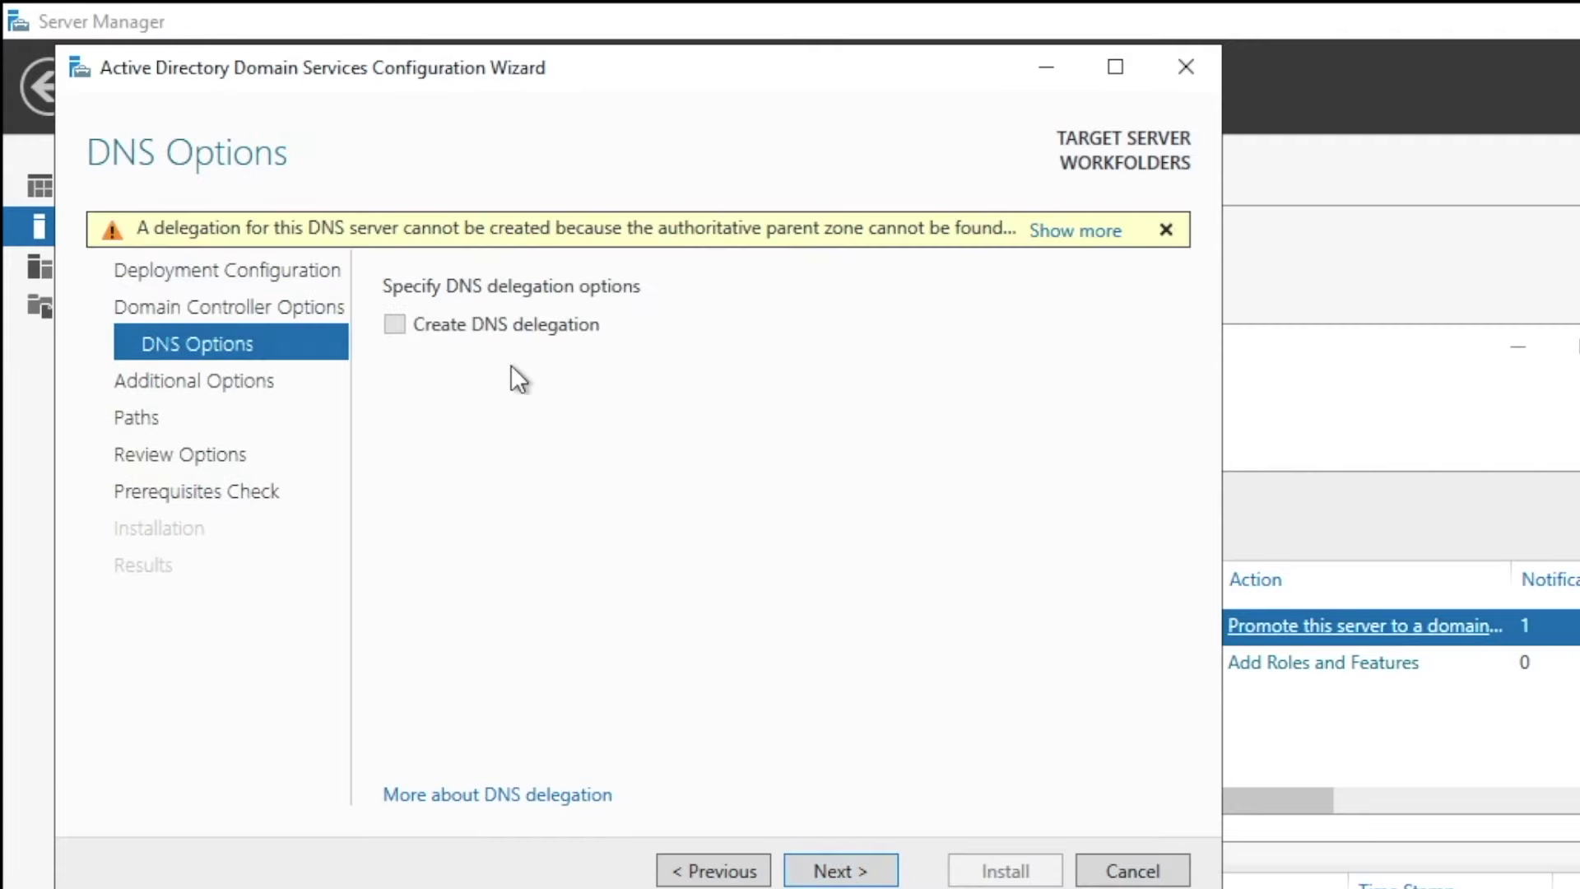
{"action": "left_click", "coordinate": [841, 871]}
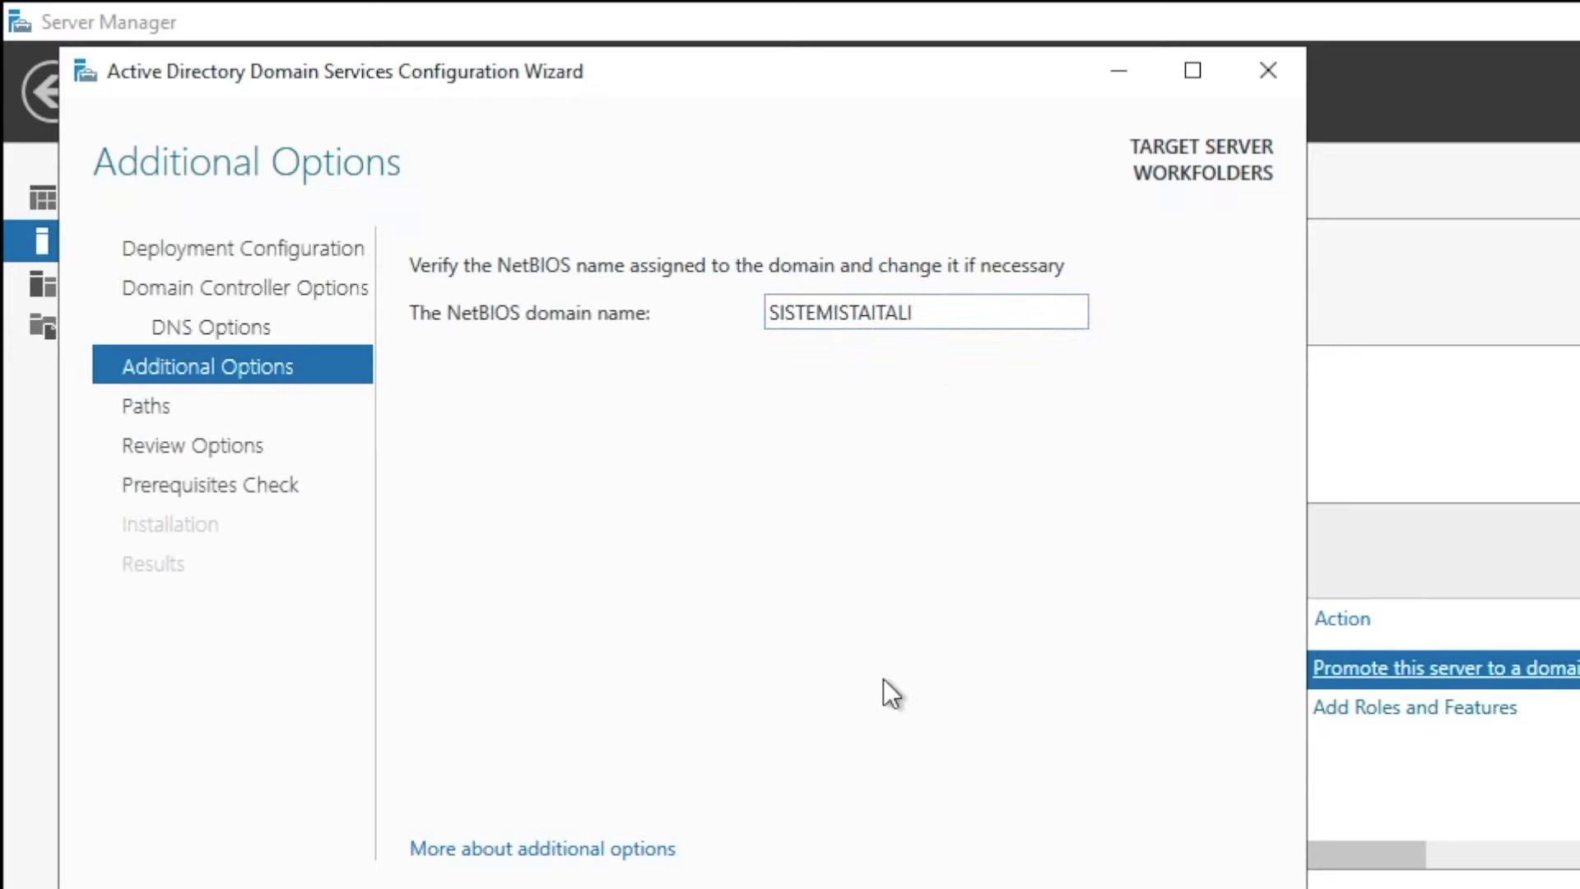
{"action": "double_click", "coordinate": [941, 313]}
{"action": "left_click", "coordinate": [940, 314]}
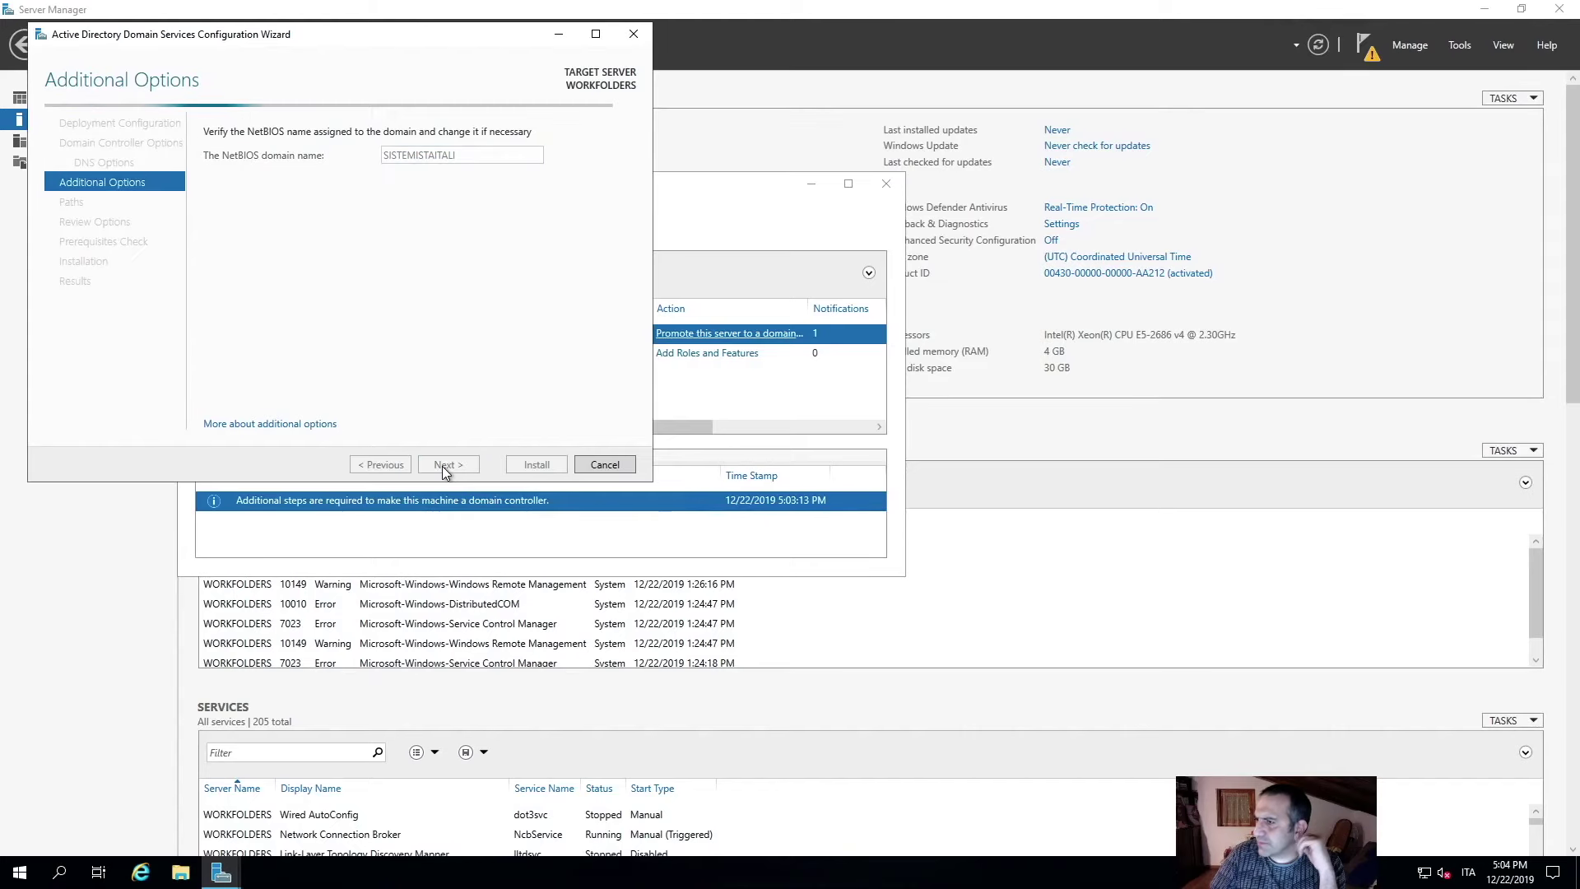
Step: Accept the NetBIOS name and default database and log paths, reaching the Prerequisites Check
{"action": "left_click", "coordinate": [444, 465]}
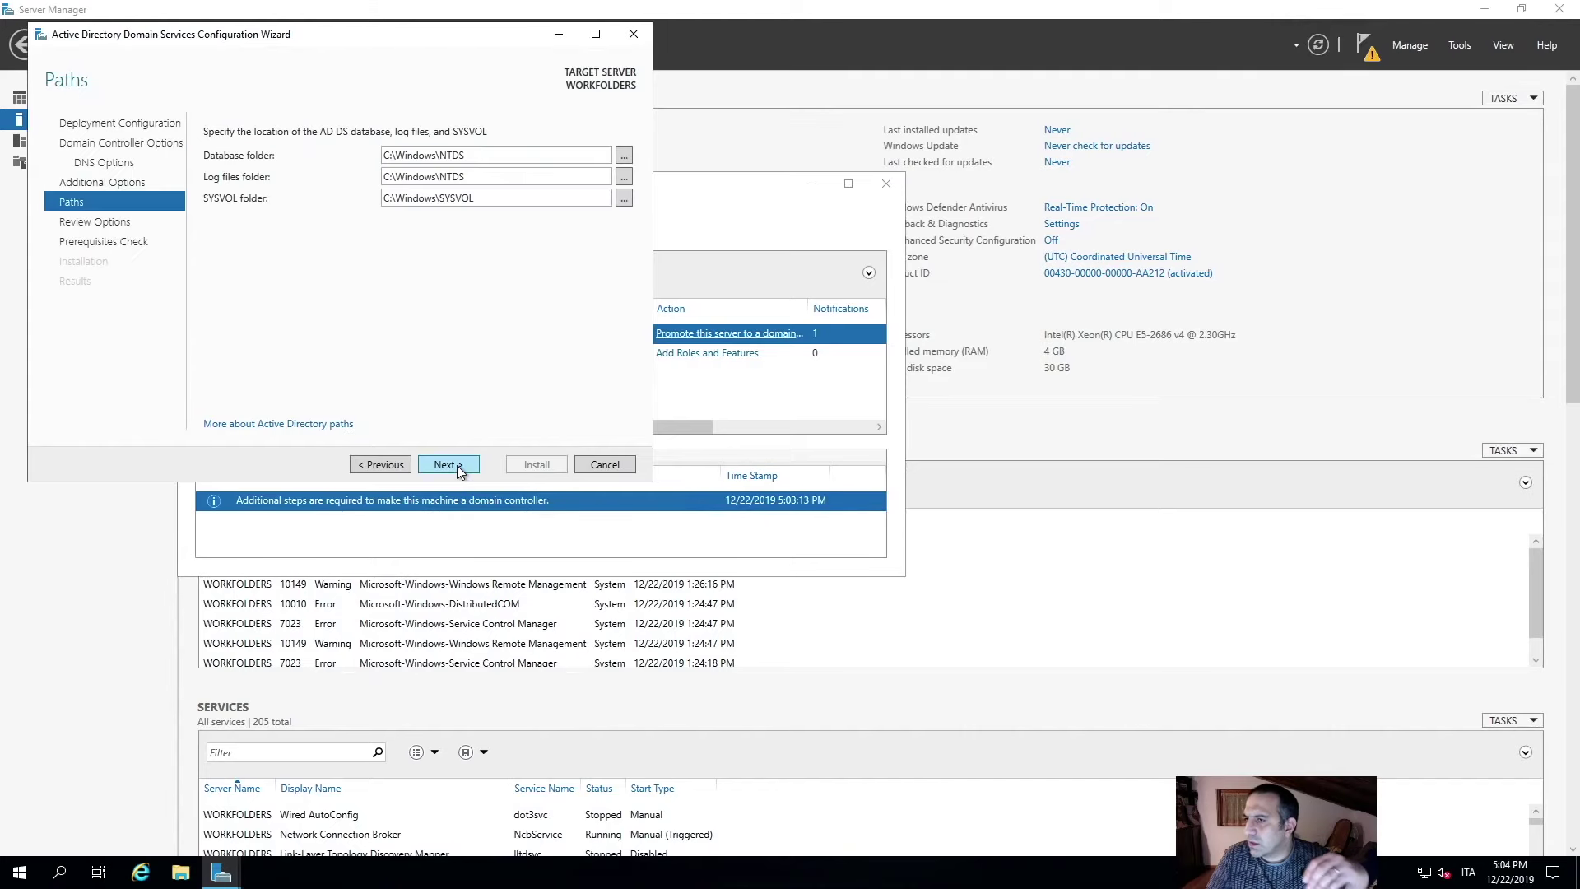
{"action": "left_click", "coordinate": [458, 468]}
{"action": "left_click", "coordinate": [459, 468]}
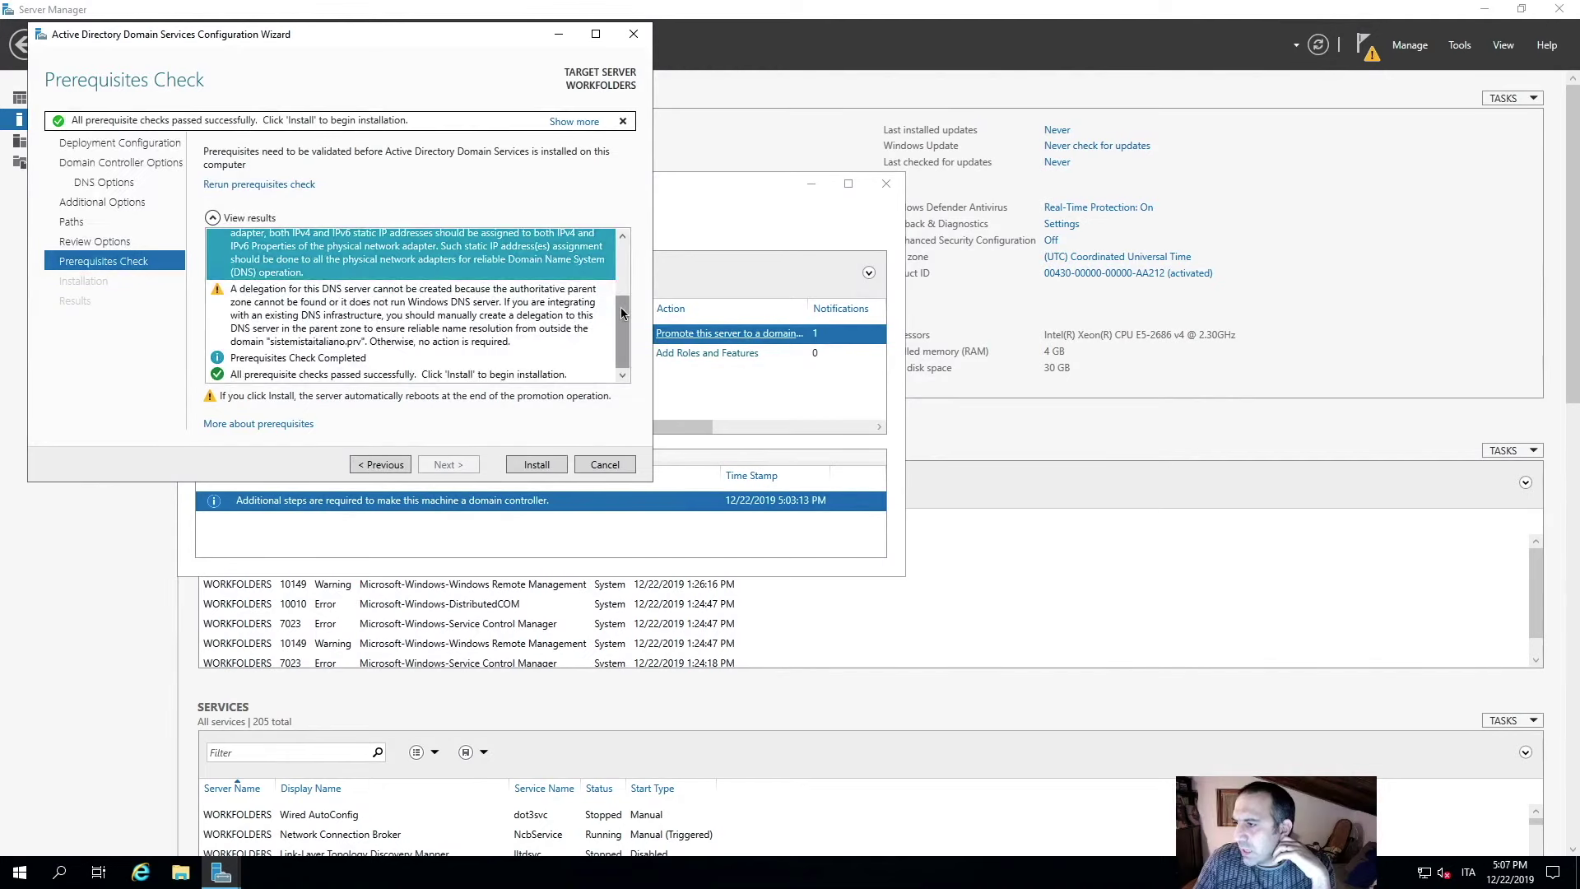
{"action": "scroll", "coordinate": [623, 235], "scroll_direction": "up", "scroll_amount": 2}
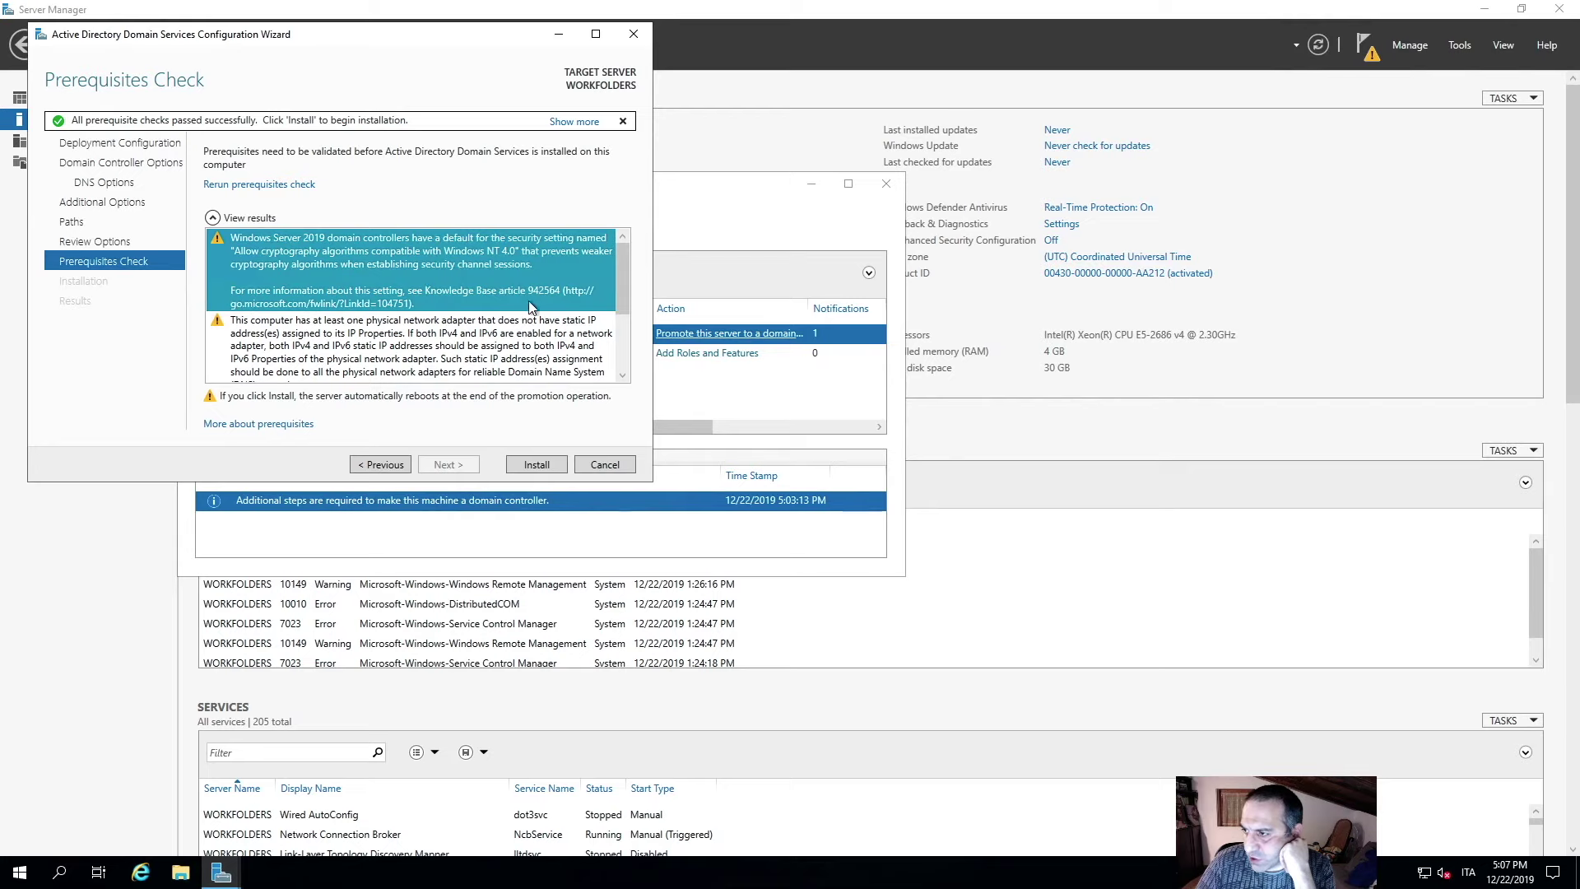
Step: Review the static IP and DNS delegation warnings, then install Active Directory Domain Services
{"action": "left_click", "coordinate": [409, 340]}
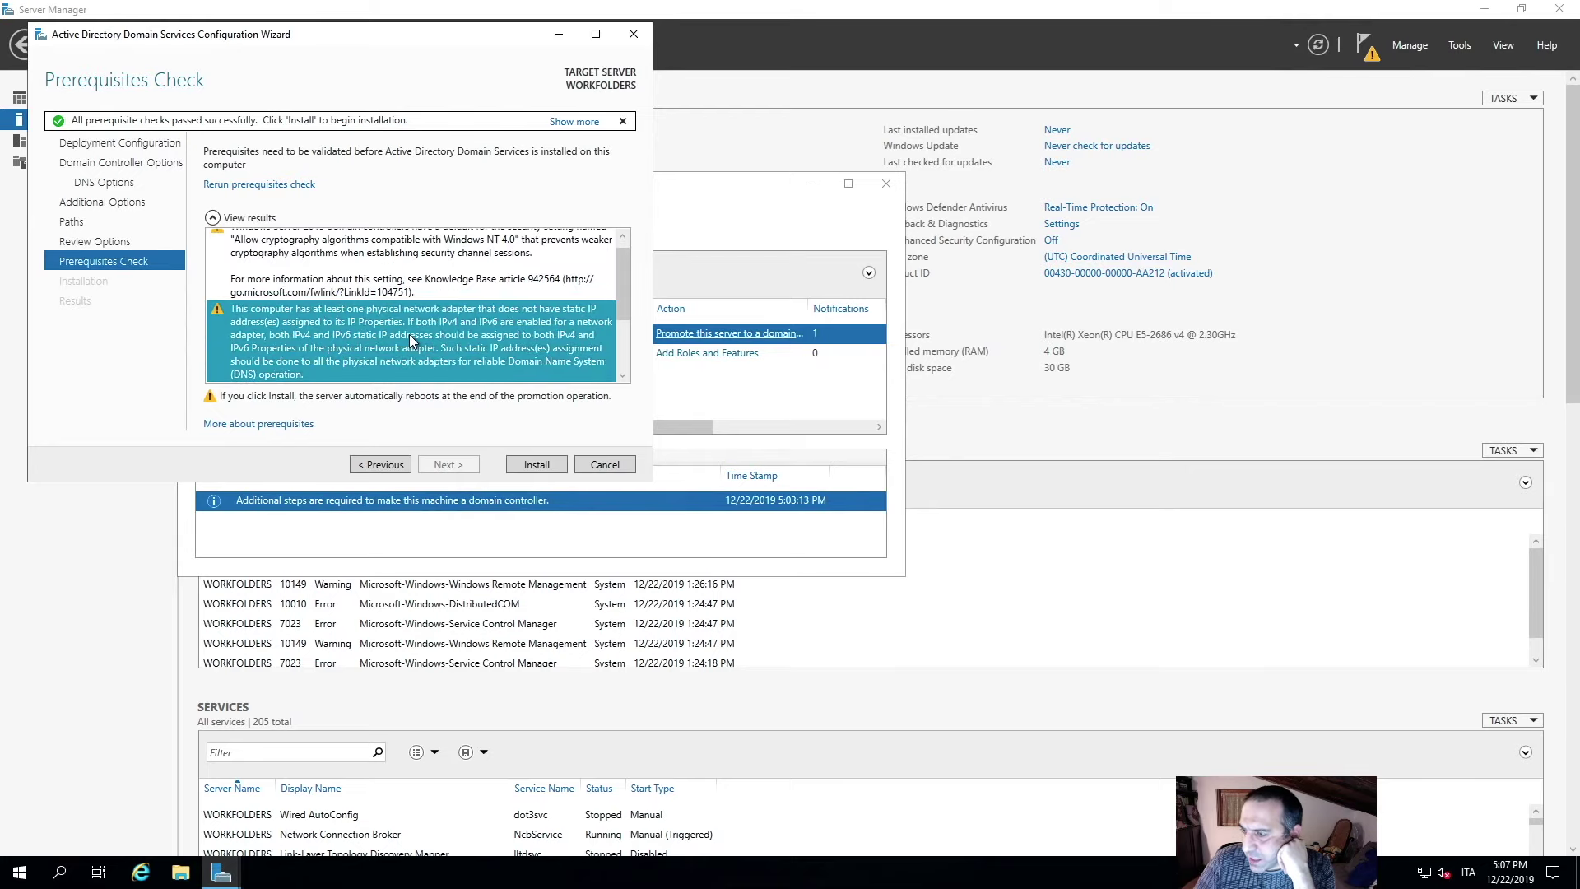
{"action": "left_click", "coordinate": [622, 378]}
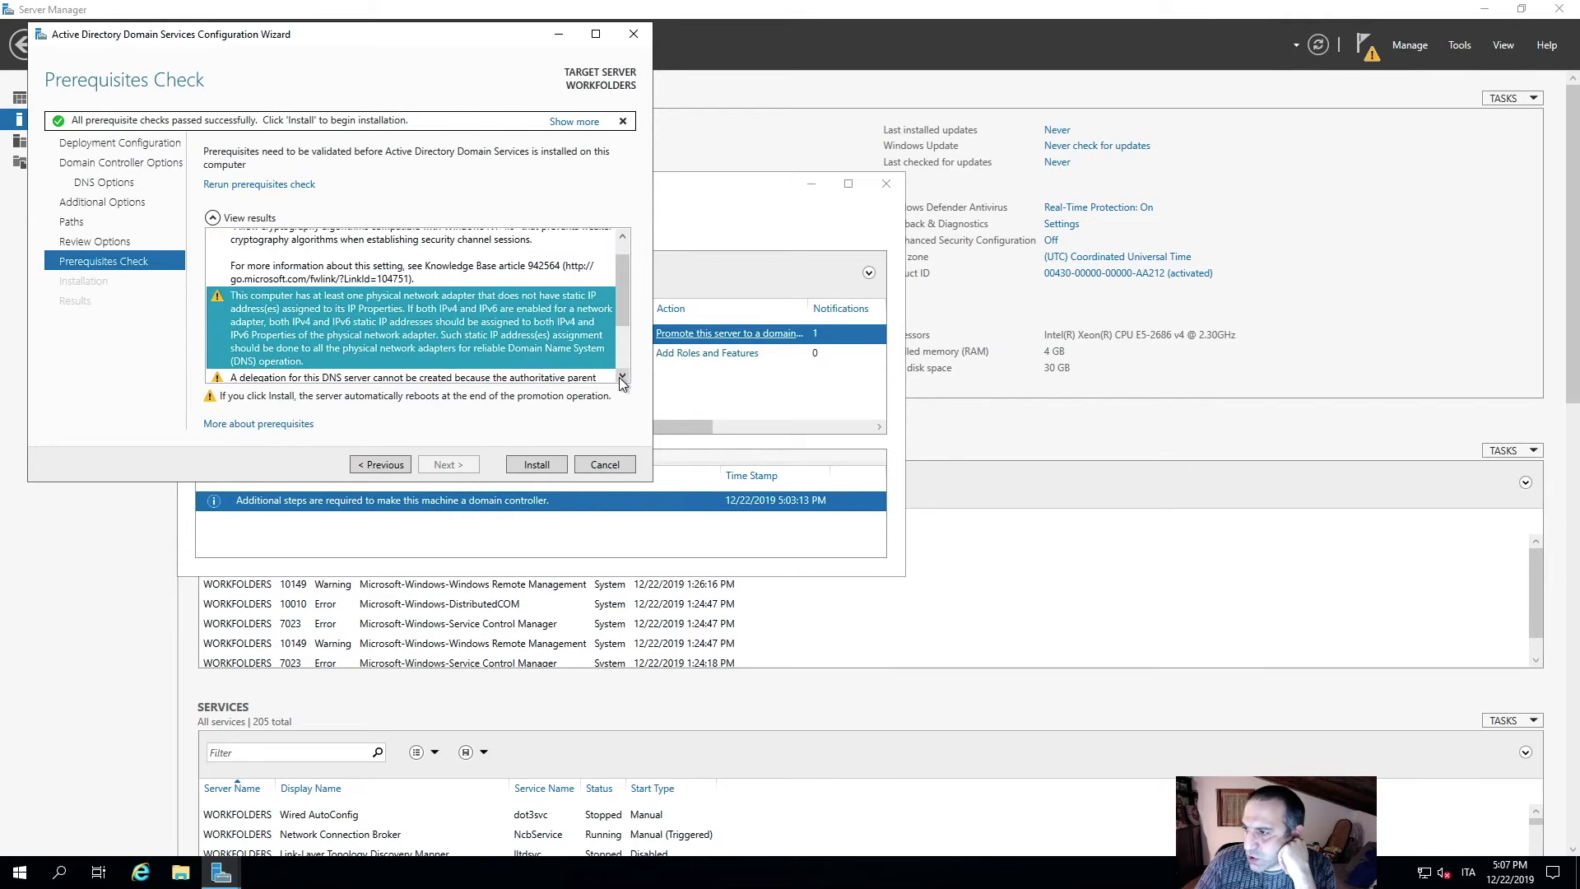
{"action": "left_click", "coordinate": [622, 377]}
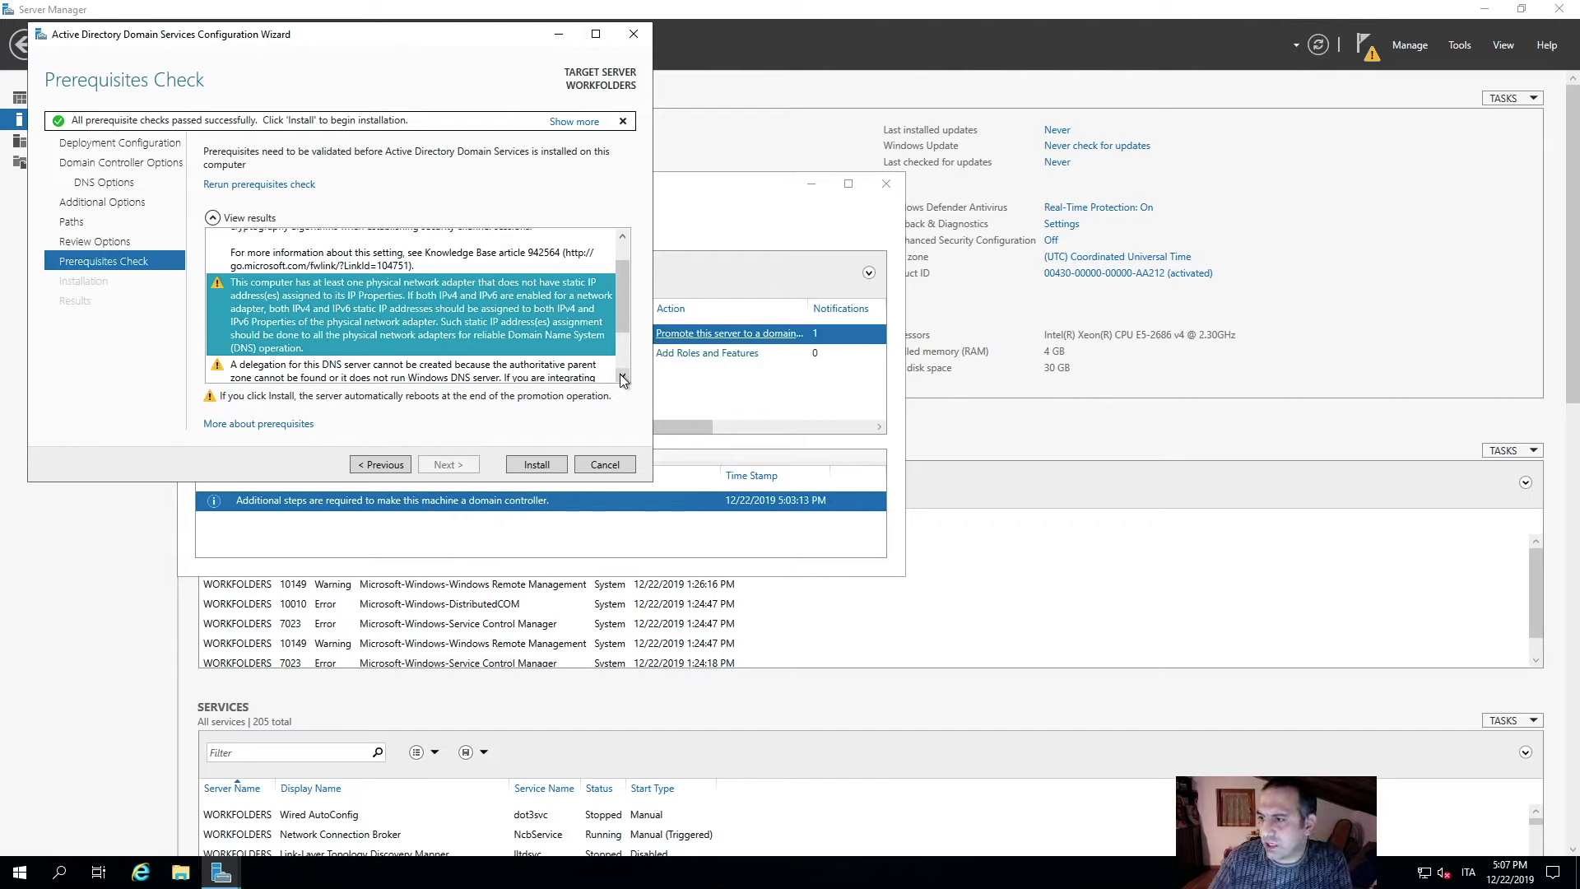
{"action": "left_click", "coordinate": [622, 377]}
{"action": "scroll", "coordinate": [288, 348], "scroll_direction": "up", "scroll_amount": 1}
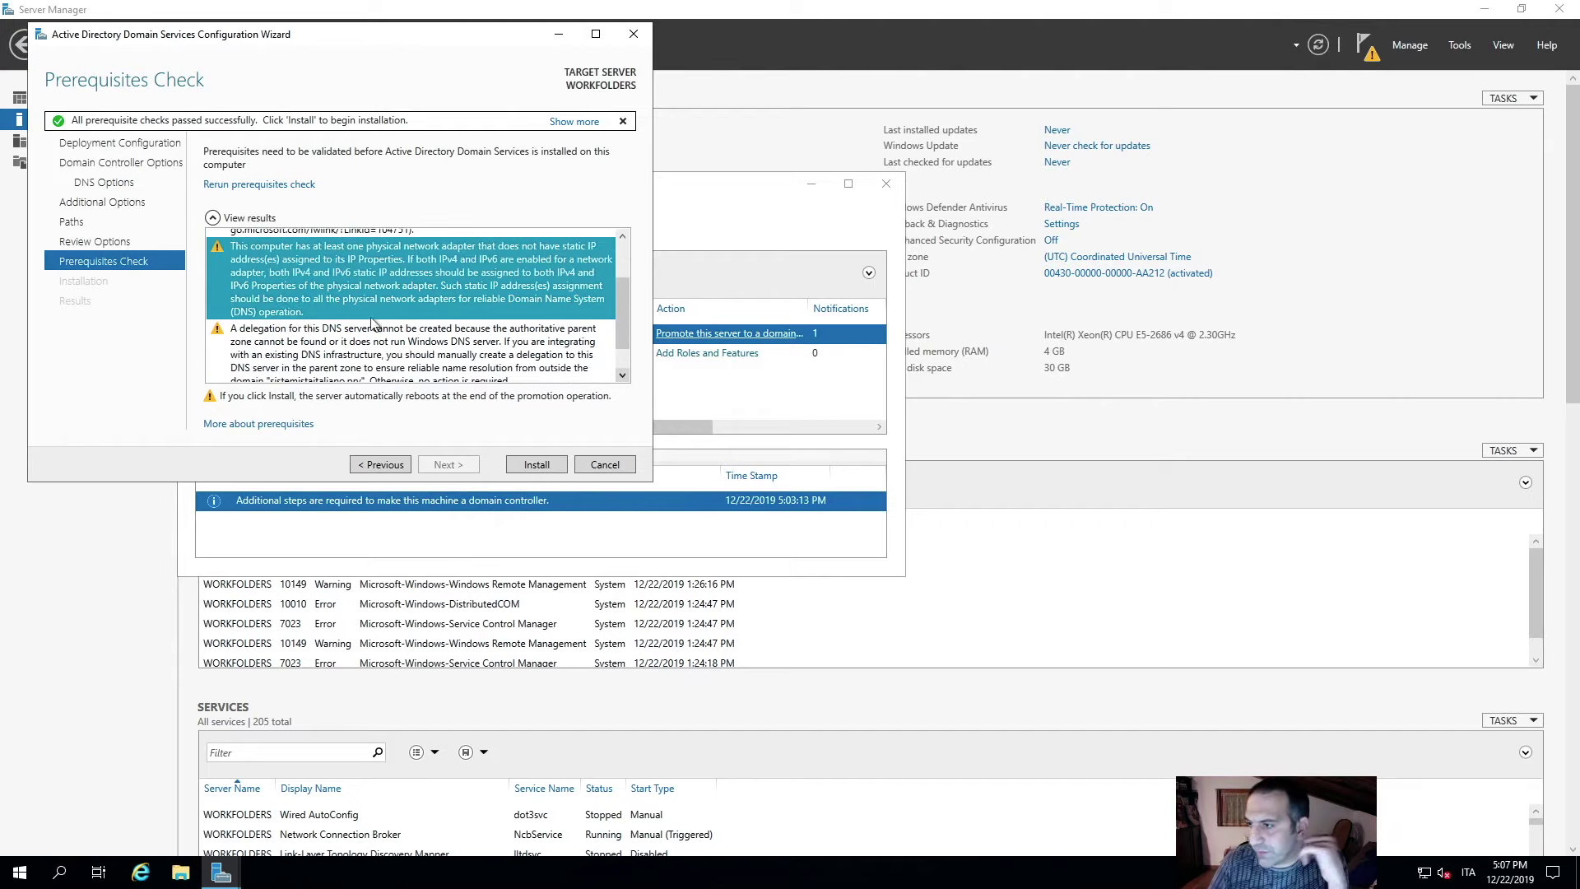
{"action": "left_click", "coordinate": [288, 346]}
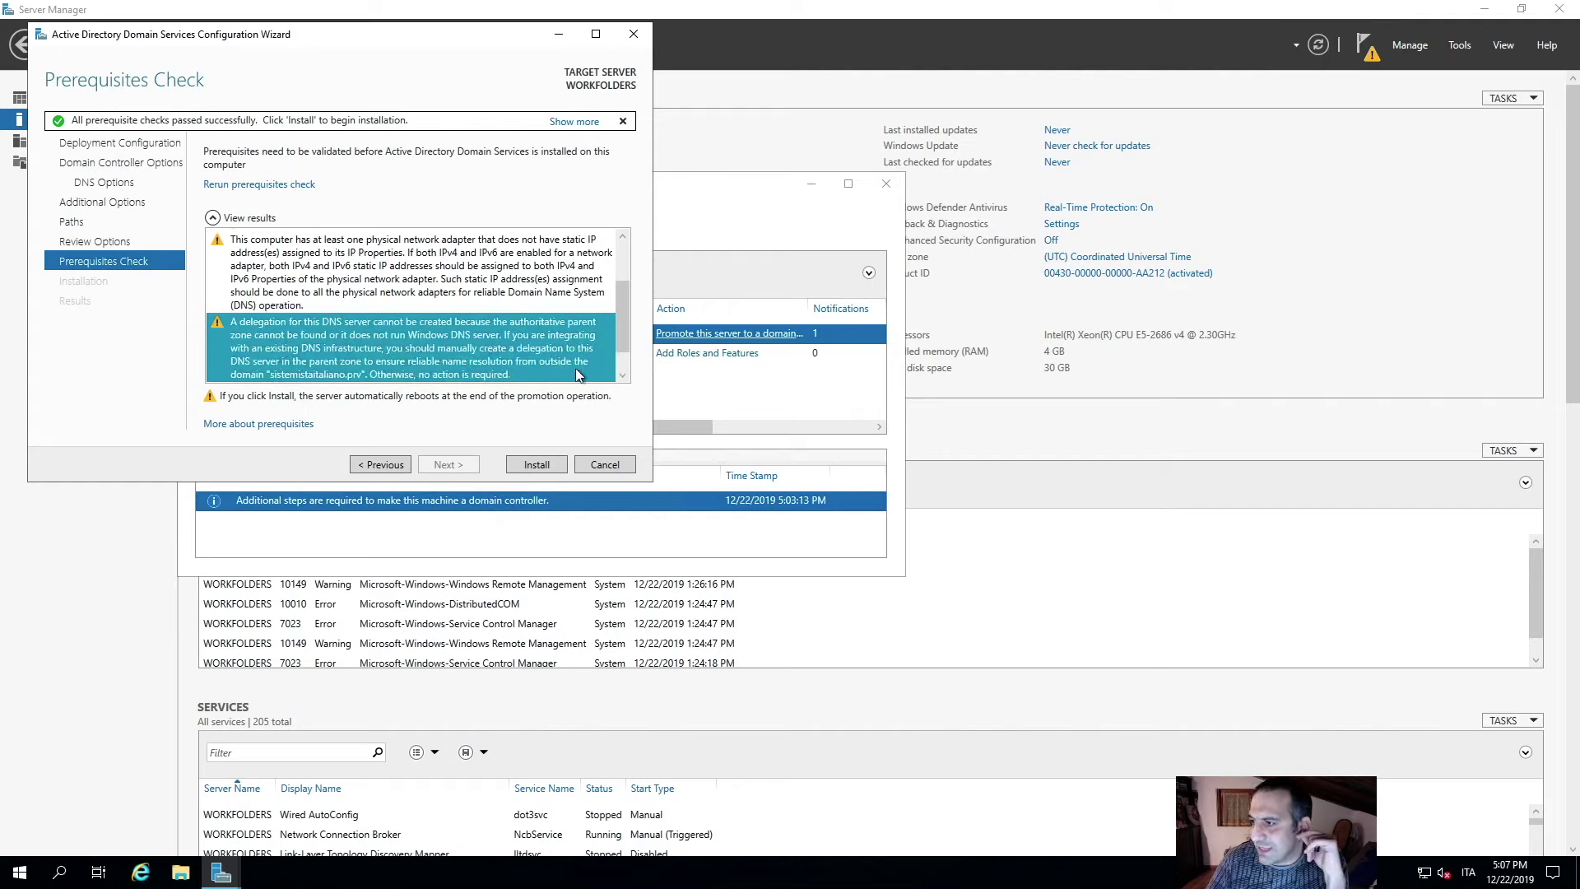
{"action": "left_click", "coordinate": [622, 376]}
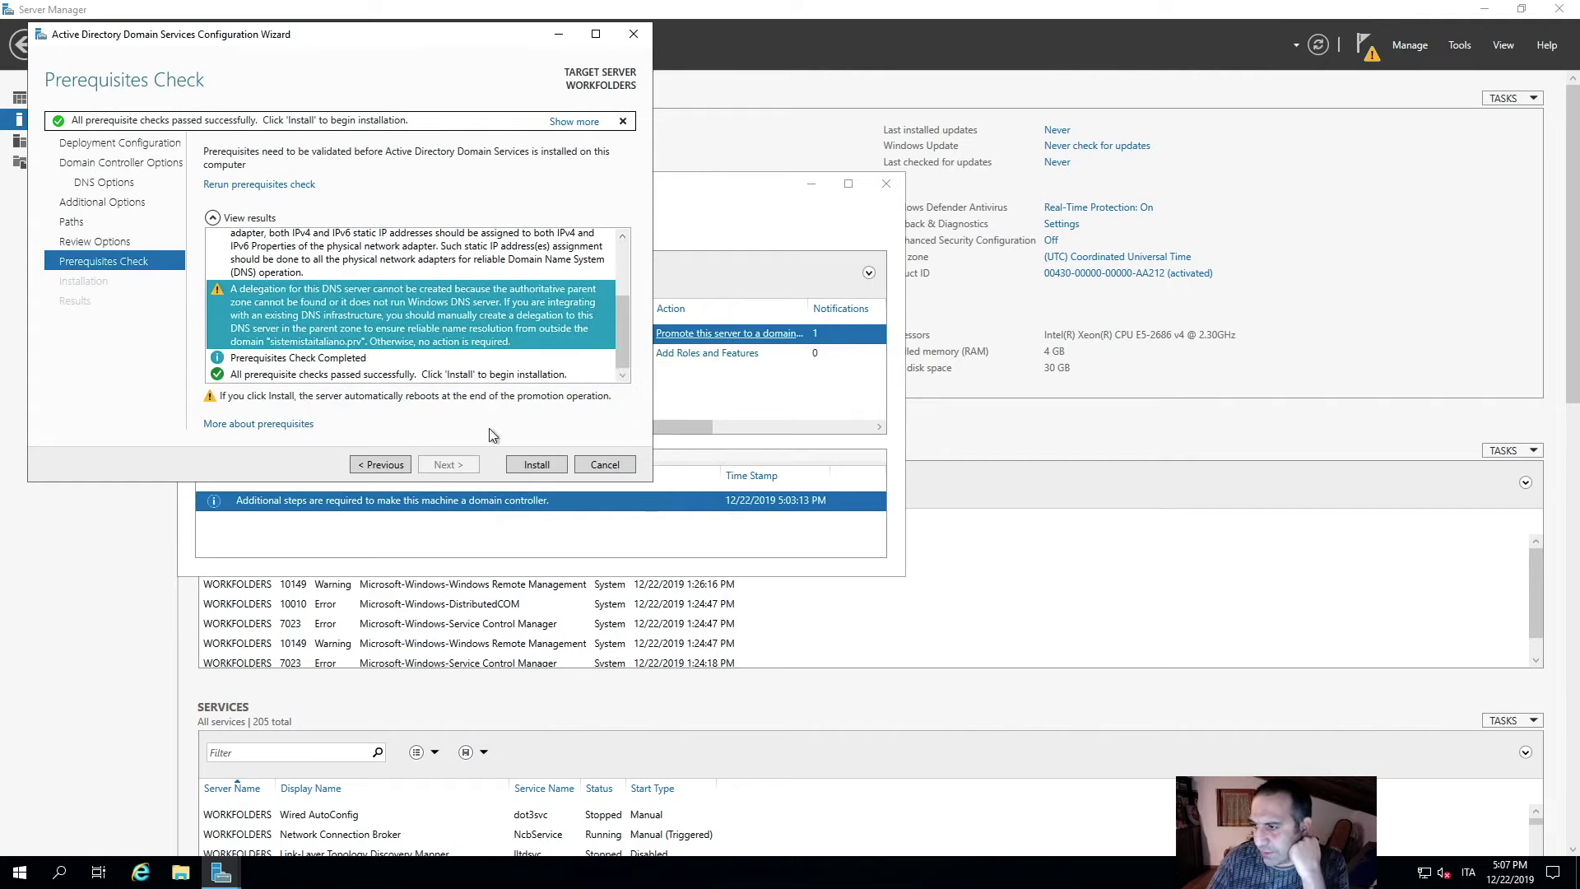
{"action": "left_click", "coordinate": [535, 466]}
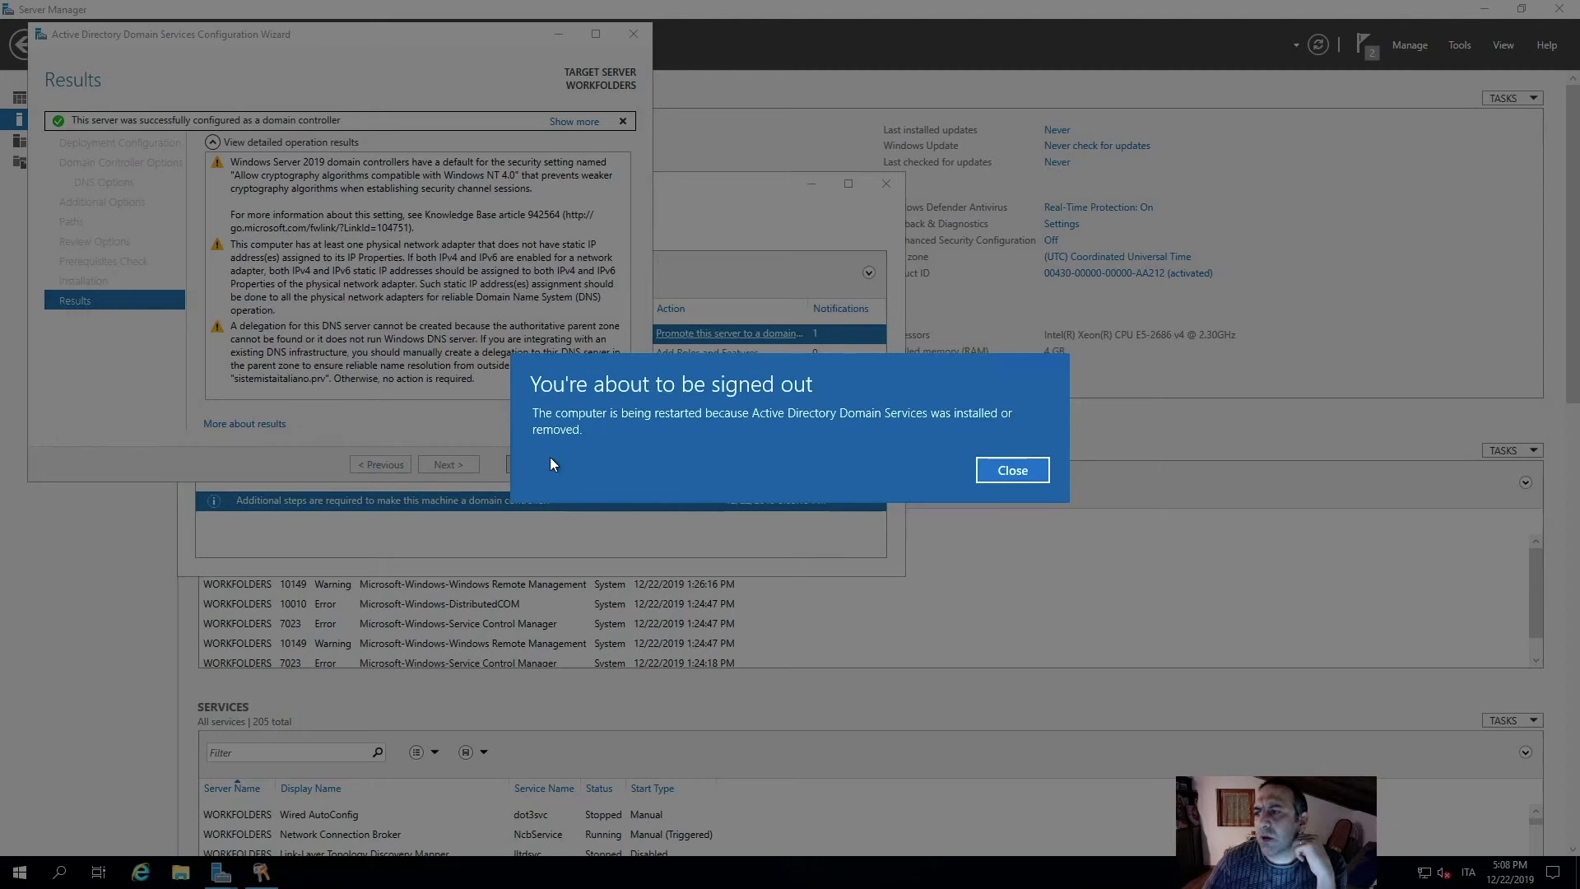
Step: Dismiss the sign-out notice and return to the restarted WORKFOLDERS remote session
{"action": "left_click", "coordinate": [1019, 471]}
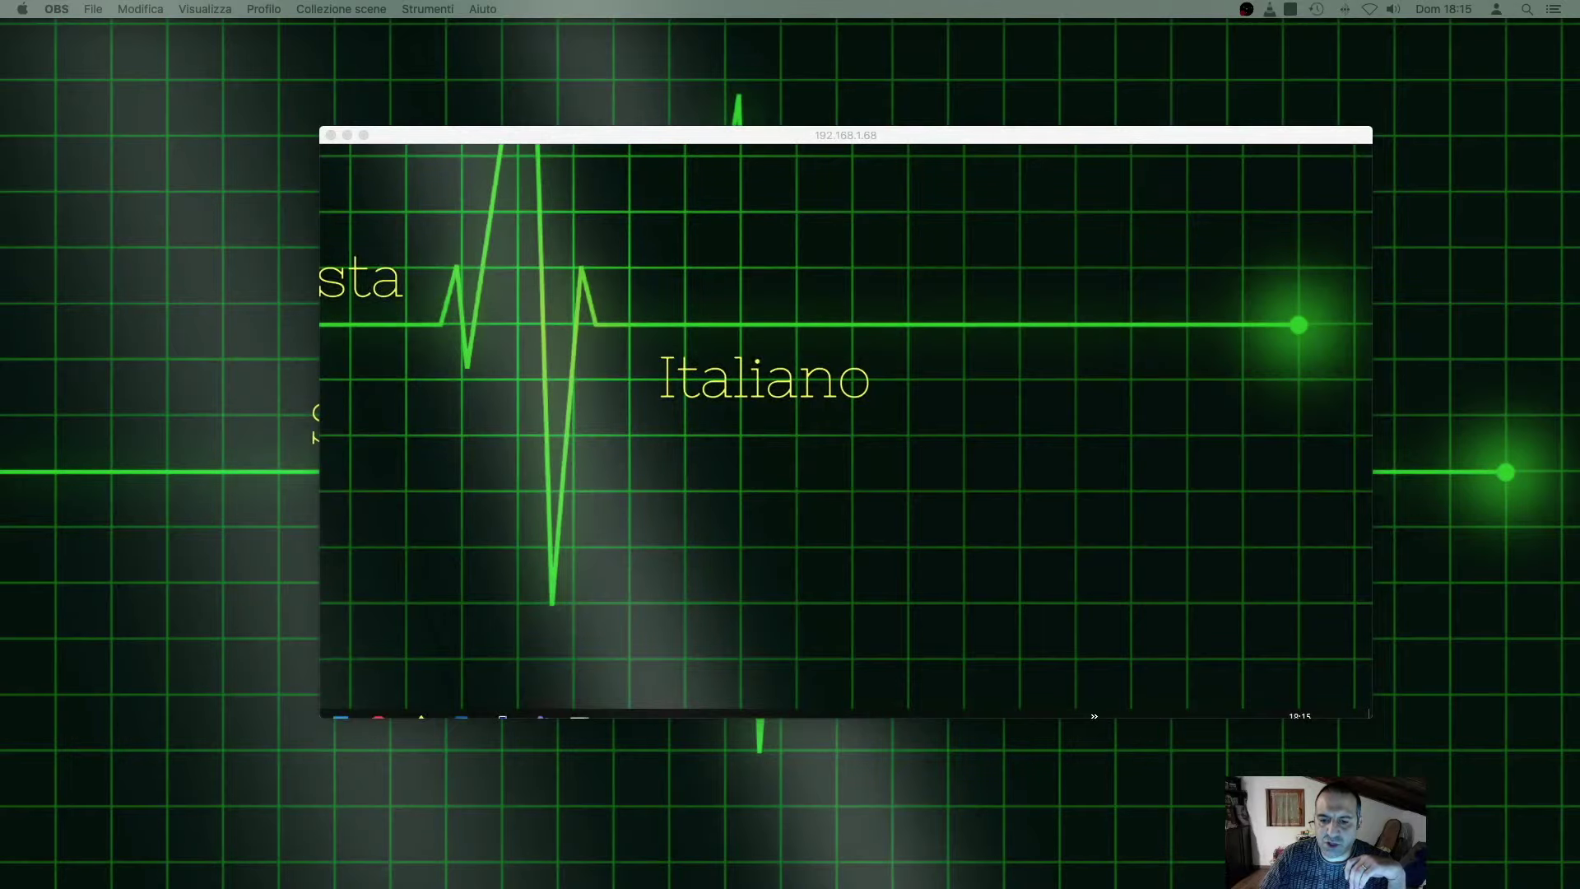
{"action": "key", "text": "super+Tab"}
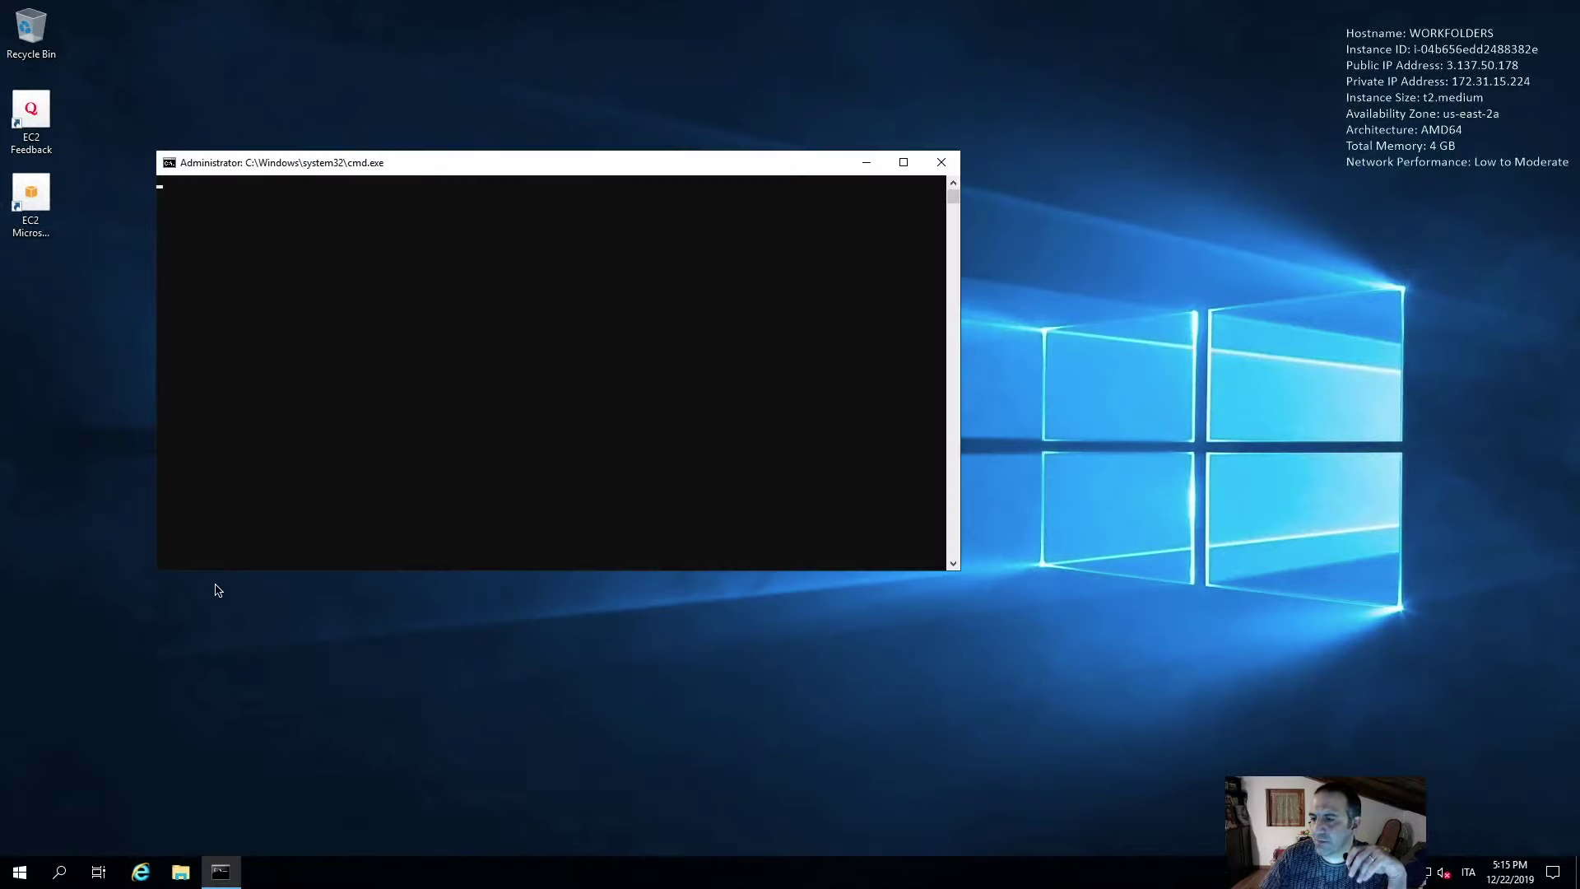
Step: Launch Server Manager, open File Explorer, minimize Server Manager, and bring up Start's admin menu
{"action": "left_click", "coordinate": [29, 880]}
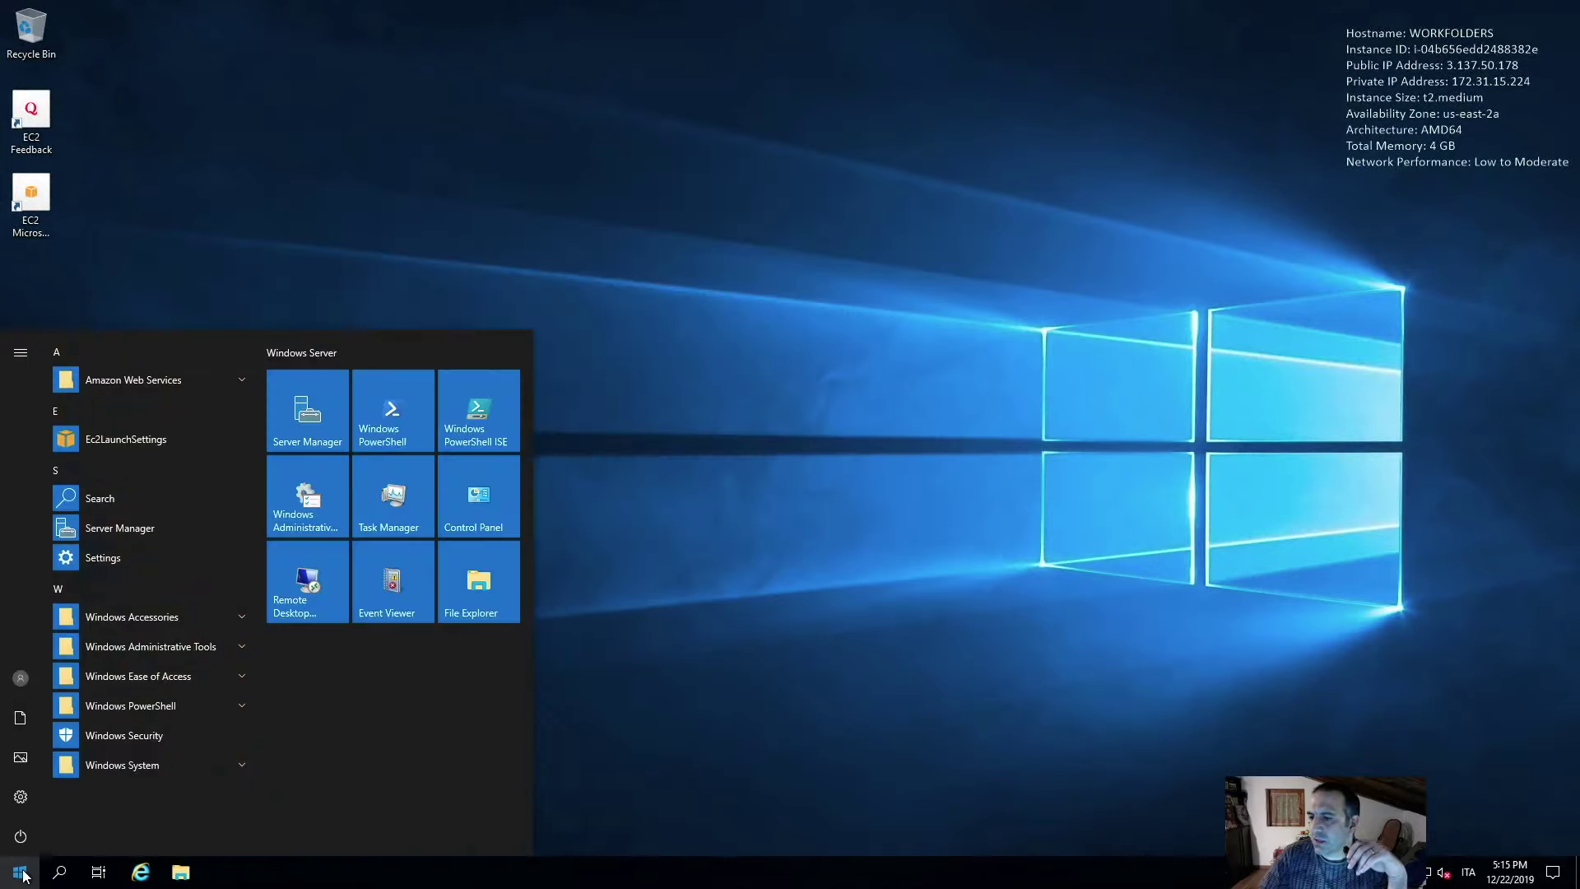
{"action": "left_click", "coordinate": [111, 526]}
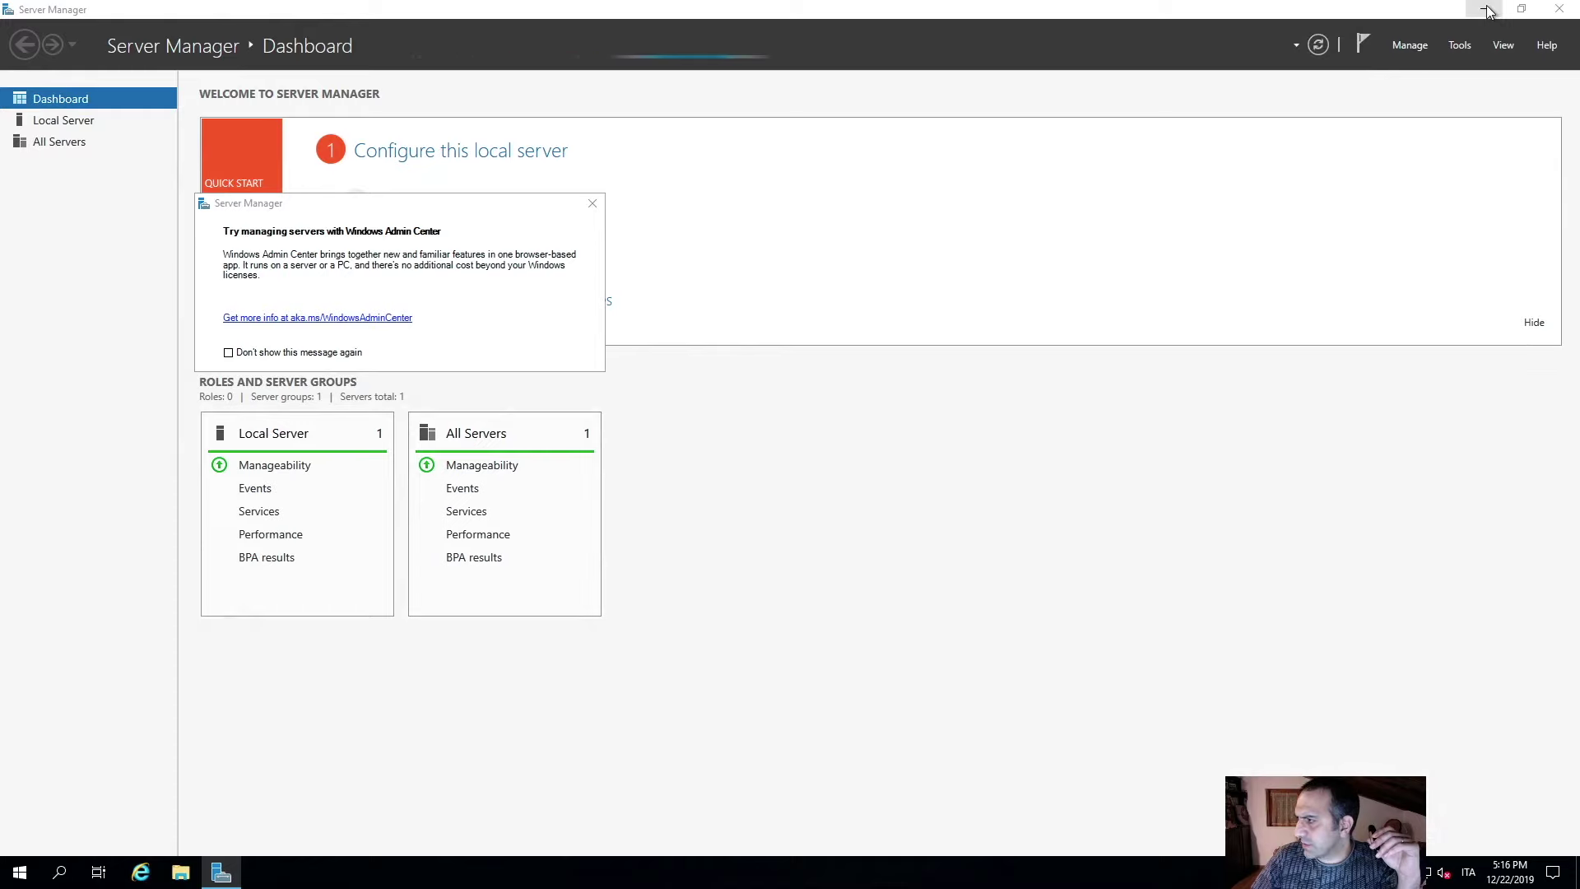
{"action": "key", "text": "super+e"}
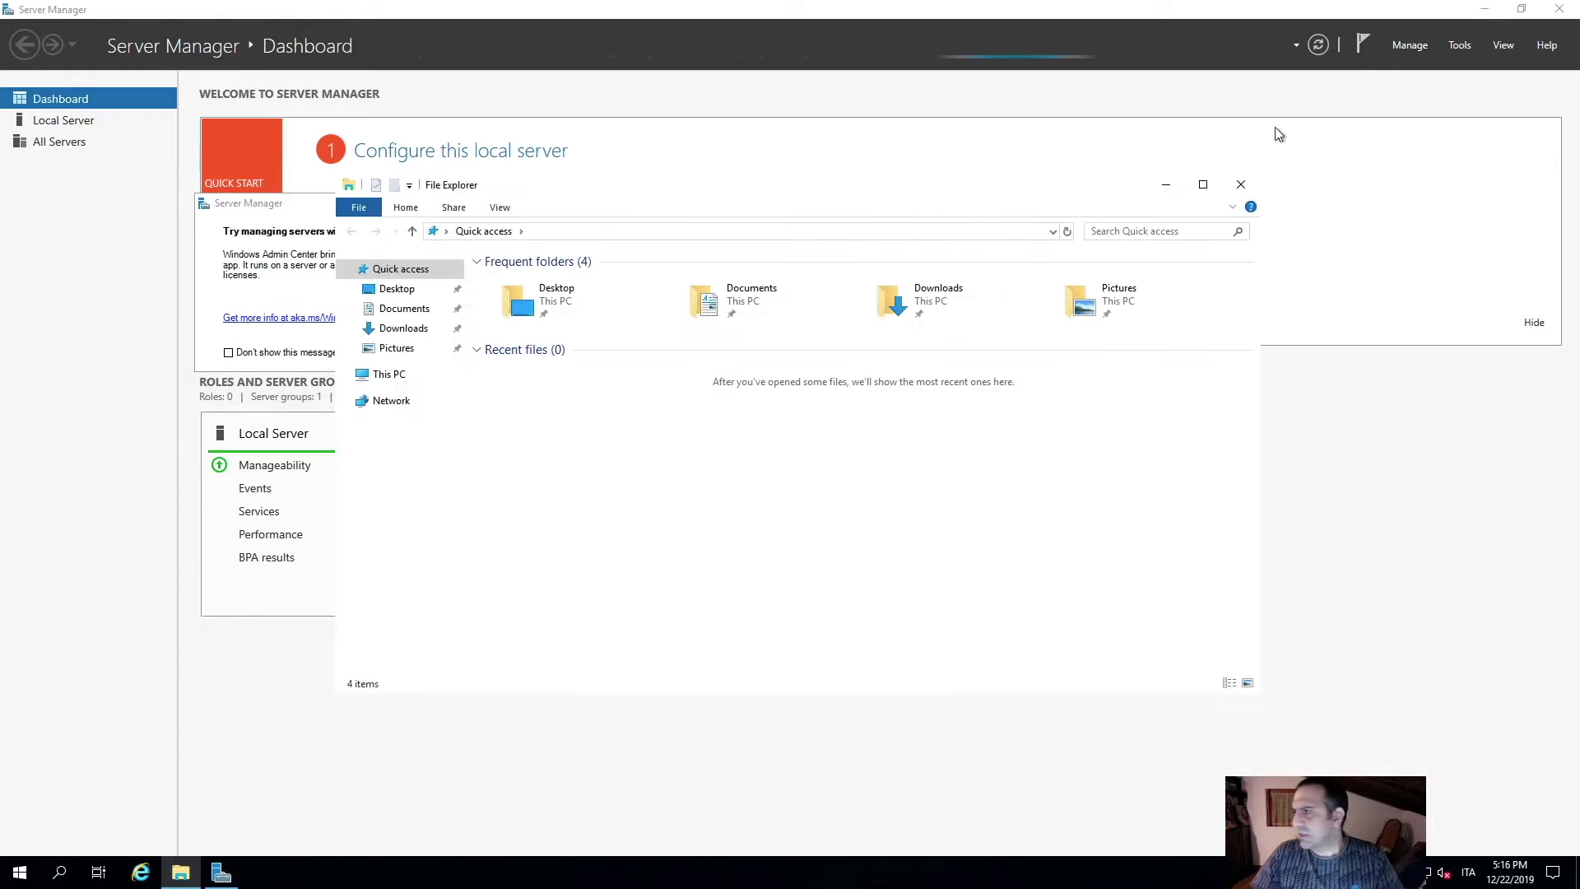
{"action": "left_click", "coordinate": [1484, 11]}
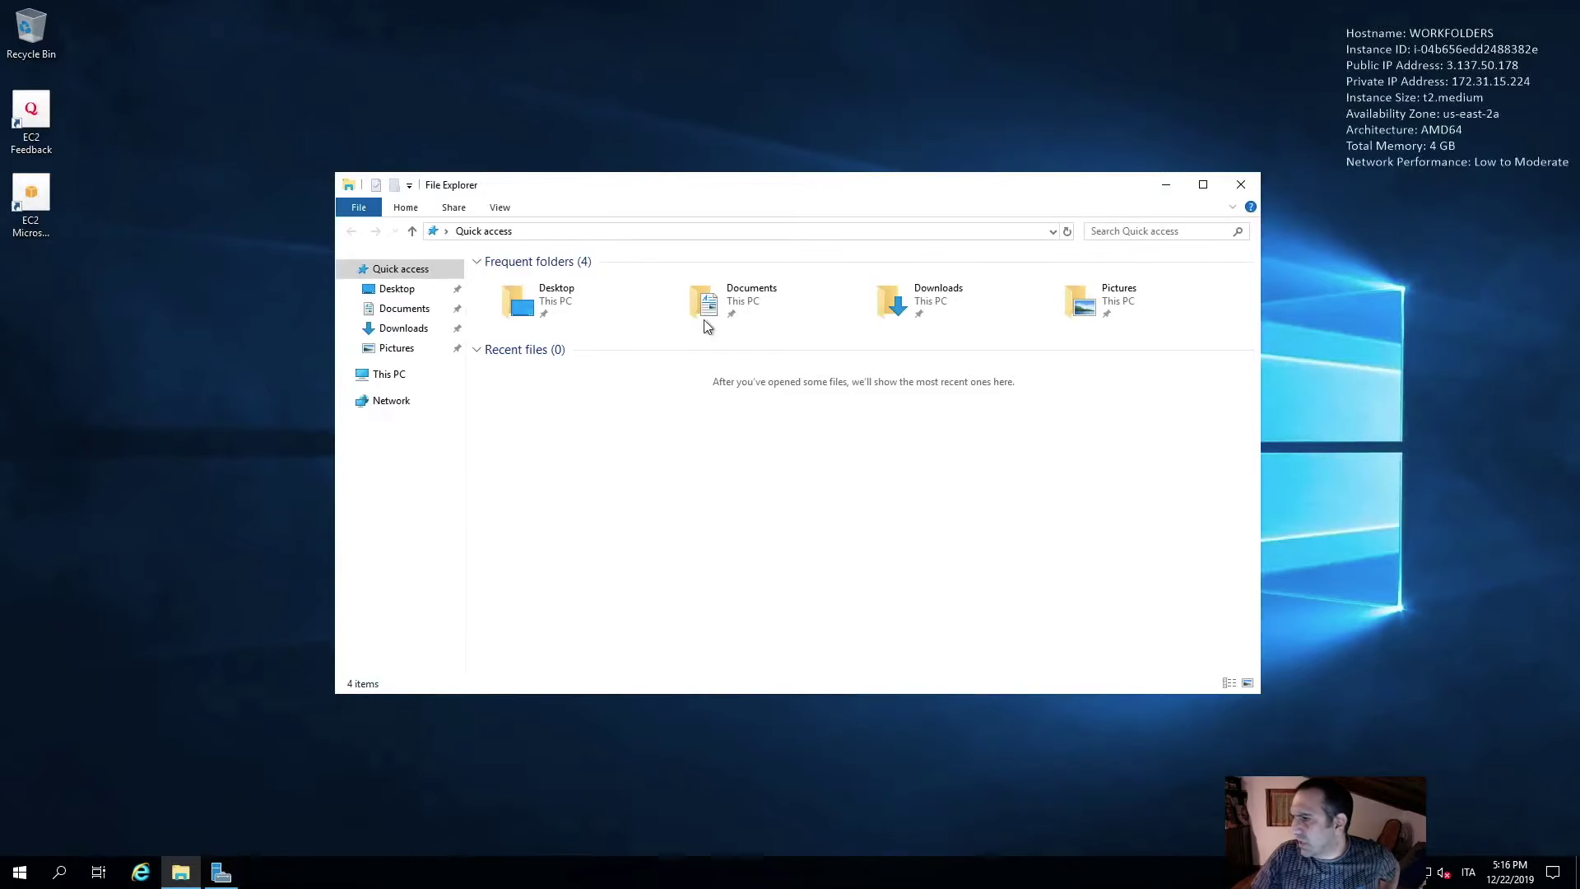
{"action": "right_click", "coordinate": [19, 872]}
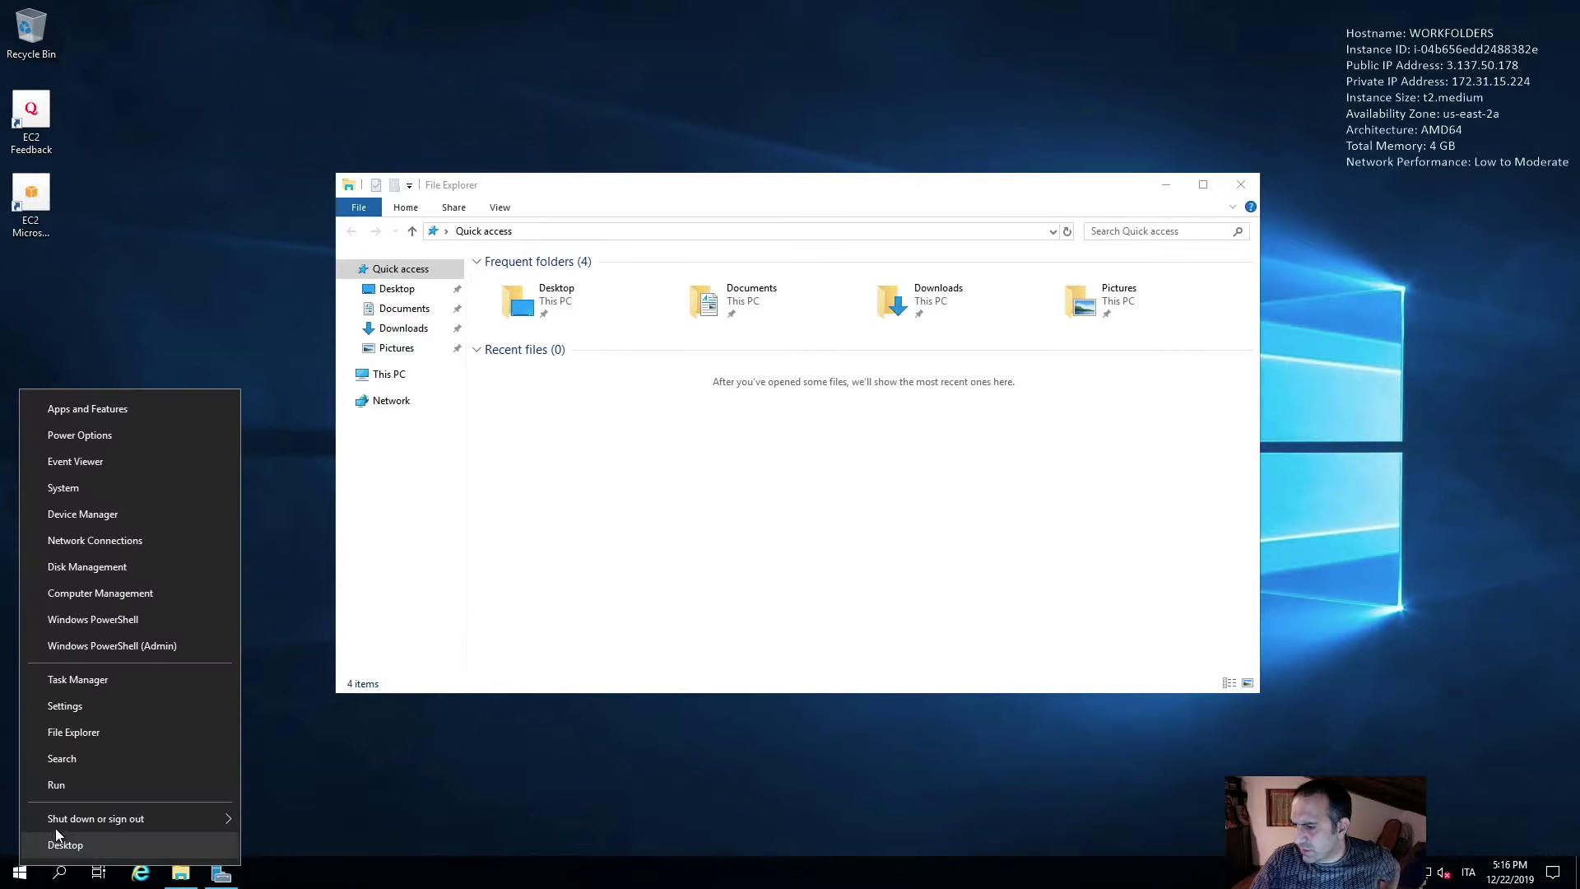
Step: Start an empty console and add the Active Directory Users and Computers, Certificates and Disk Management snap-ins
{"action": "left_click", "coordinate": [73, 788]}
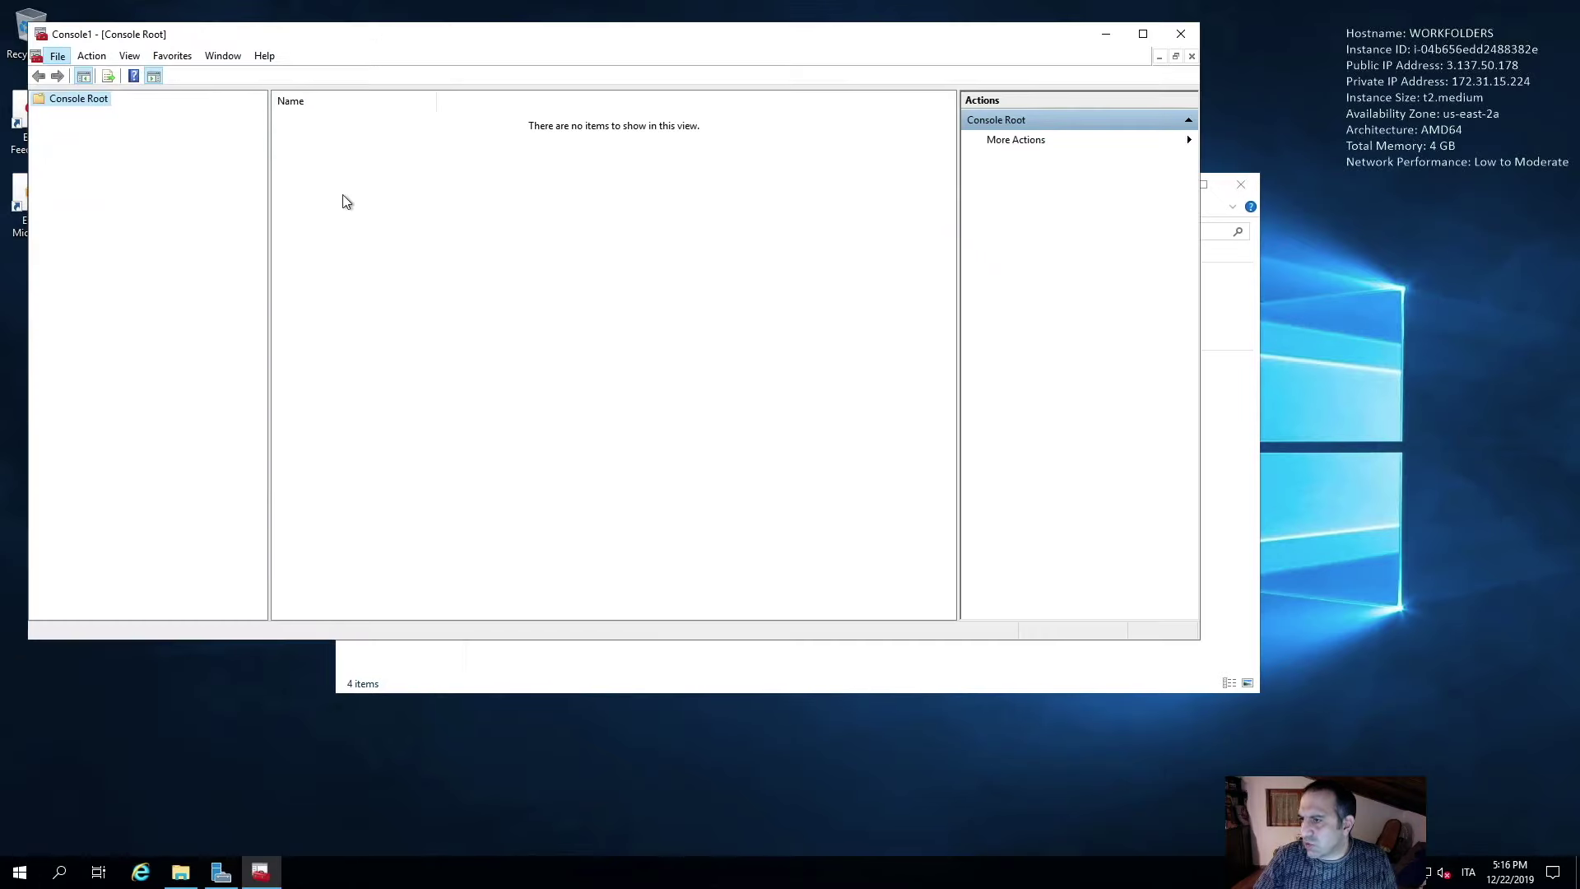
{"action": "key", "text": "ctrl+m"}
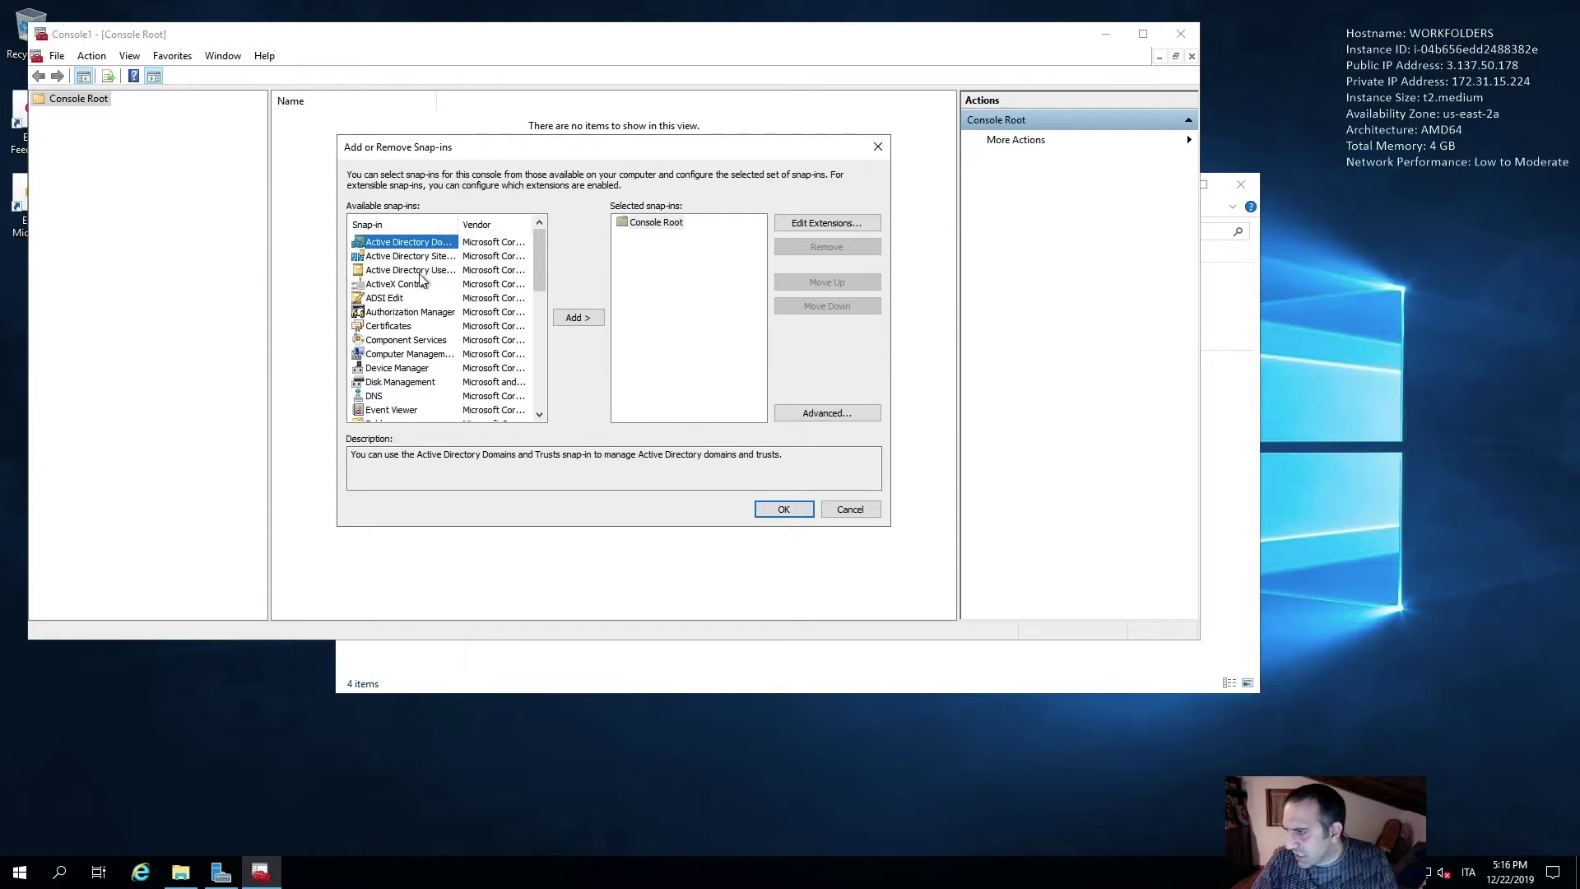
{"action": "double_click", "coordinate": [422, 273]}
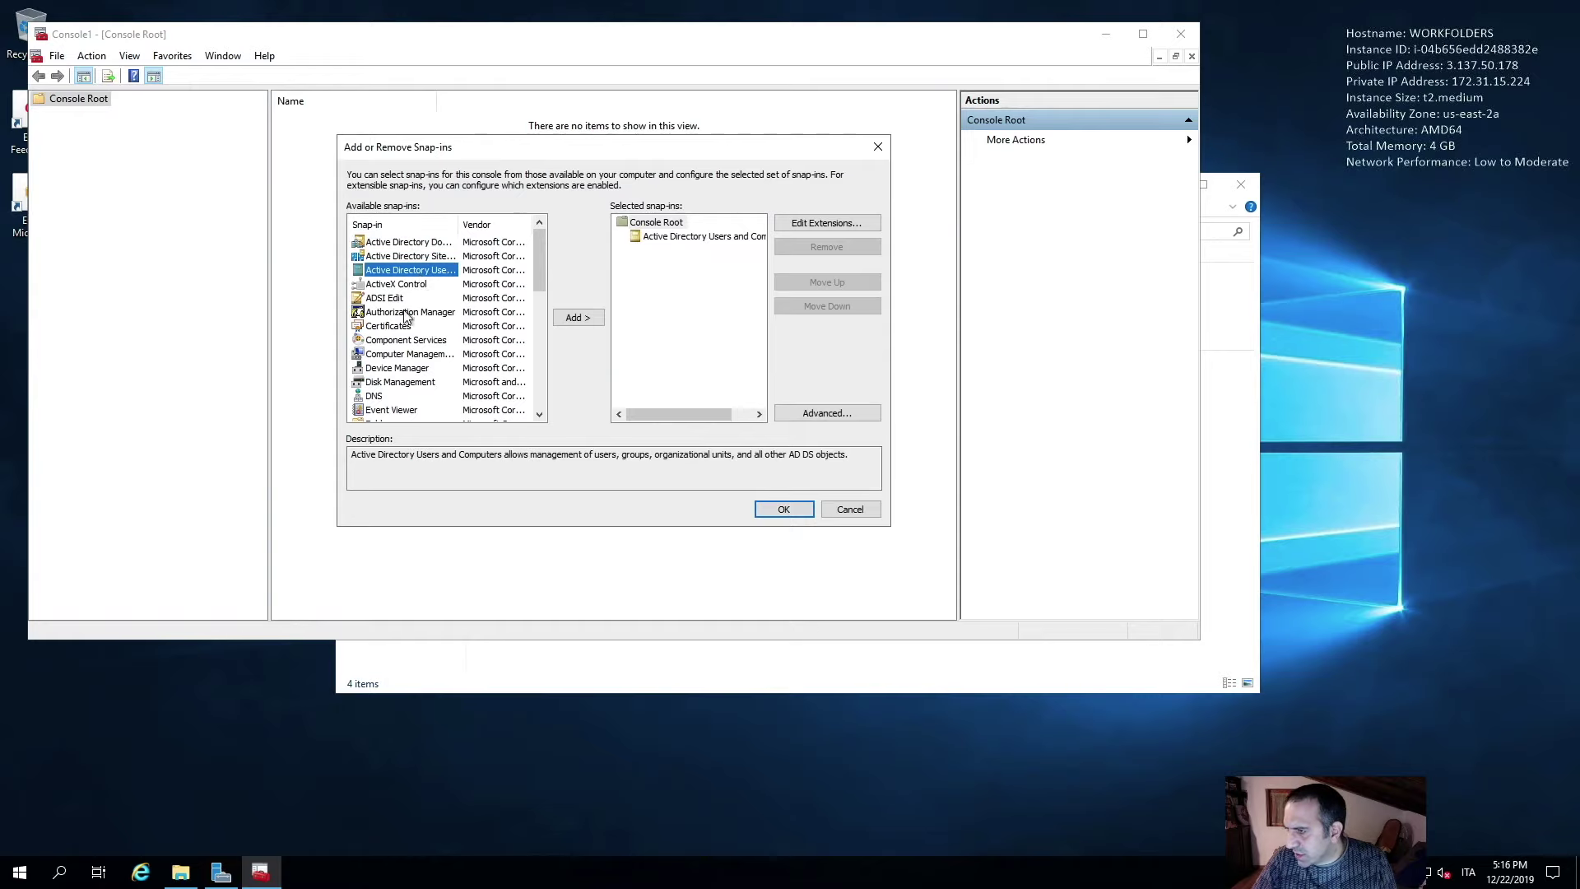
{"action": "double_click", "coordinate": [398, 329]}
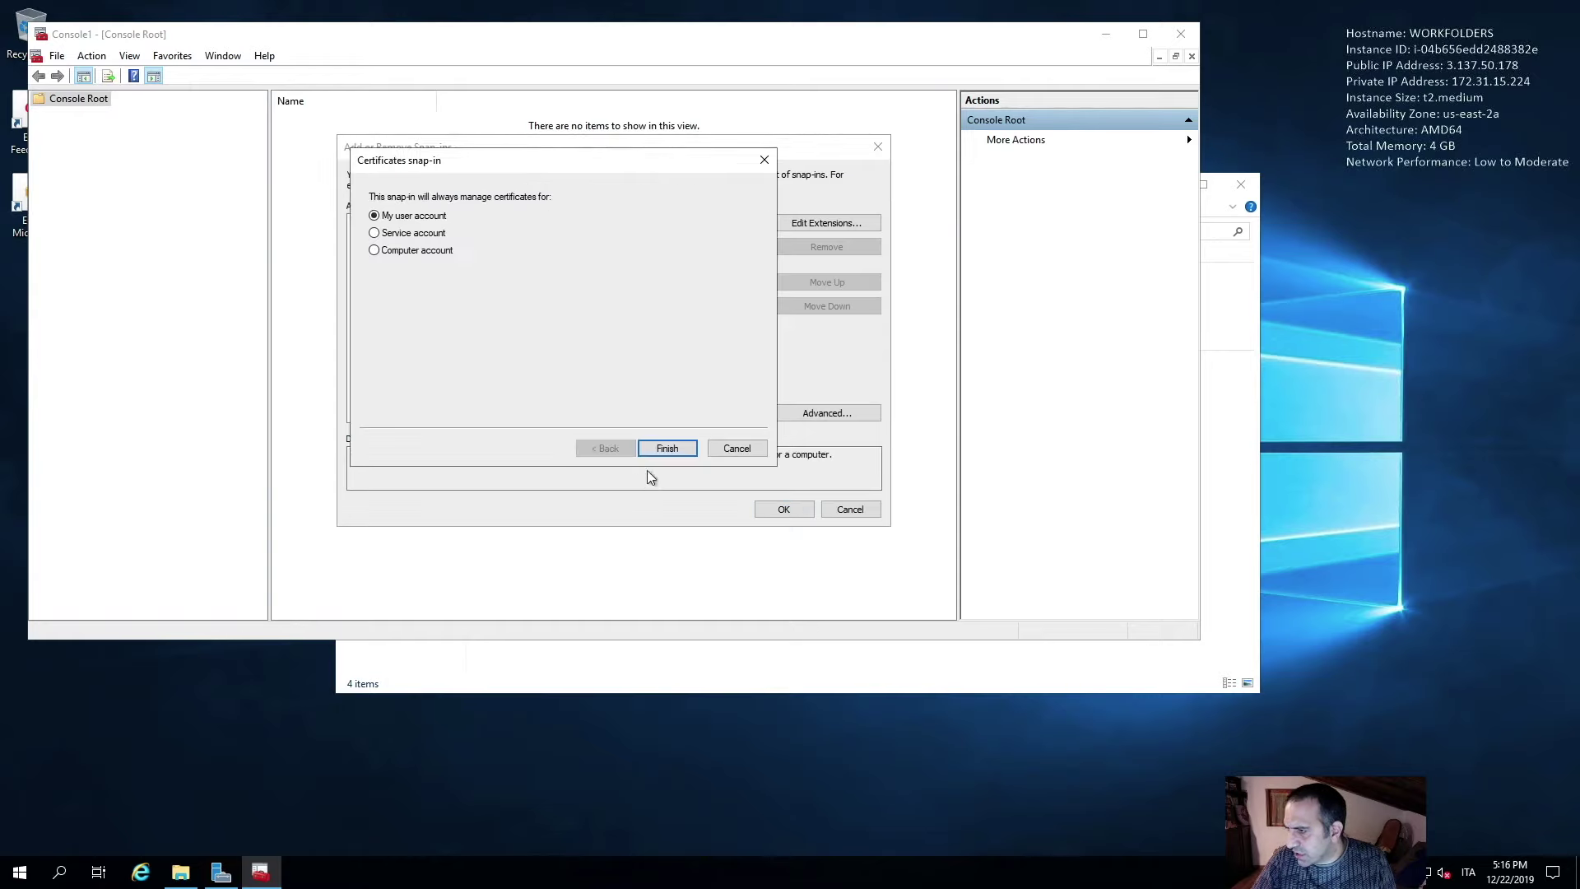
{"action": "left_click", "coordinate": [664, 450]}
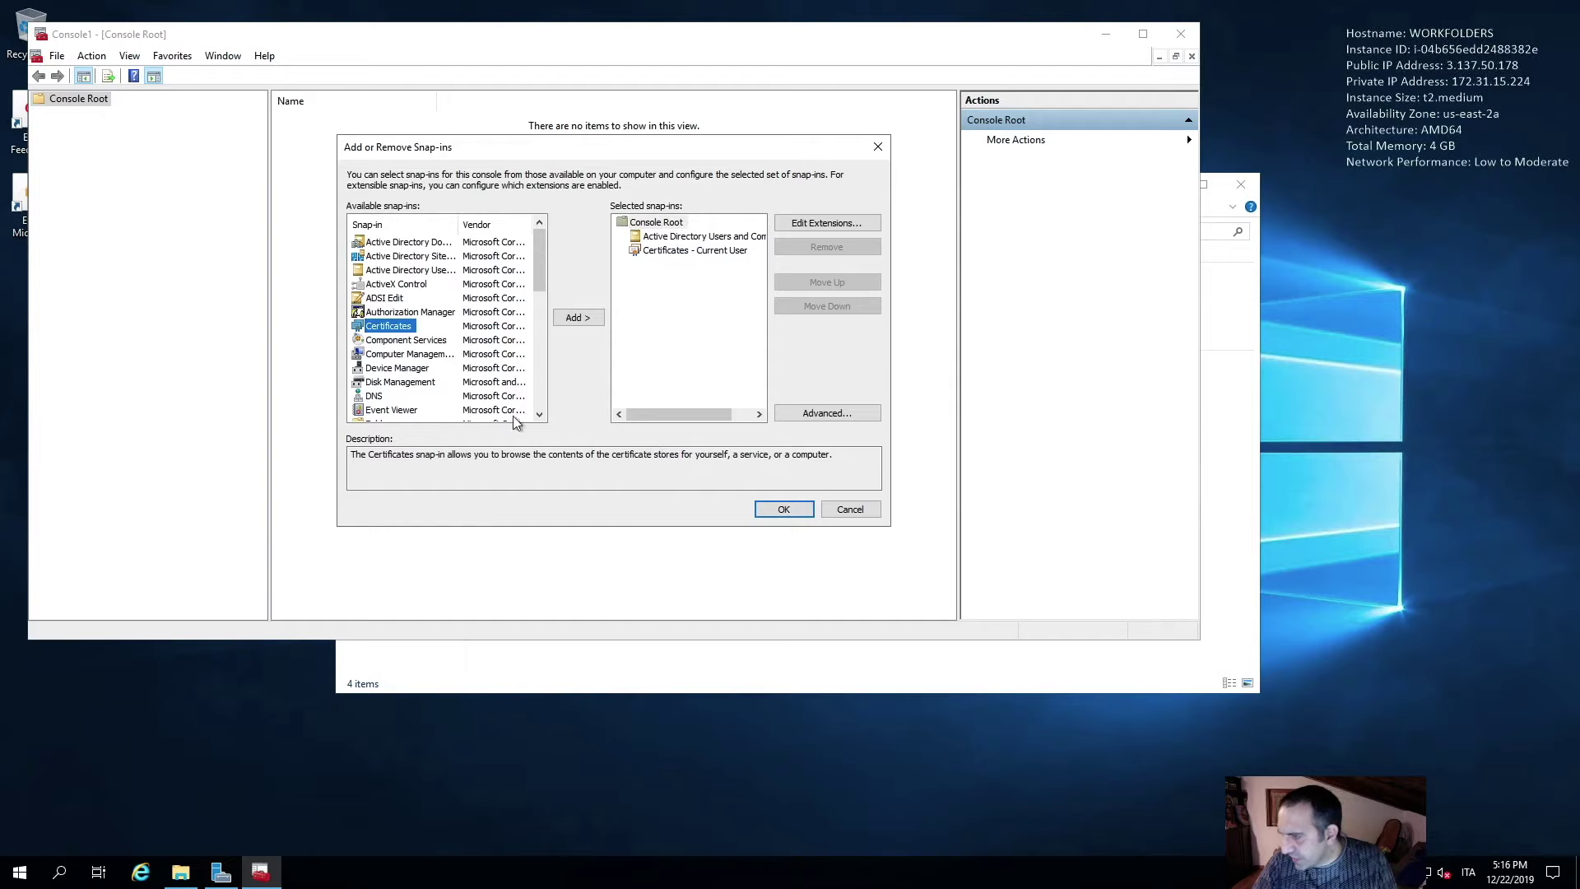
{"action": "double_click", "coordinate": [416, 383]}
{"action": "left_click", "coordinate": [644, 452]}
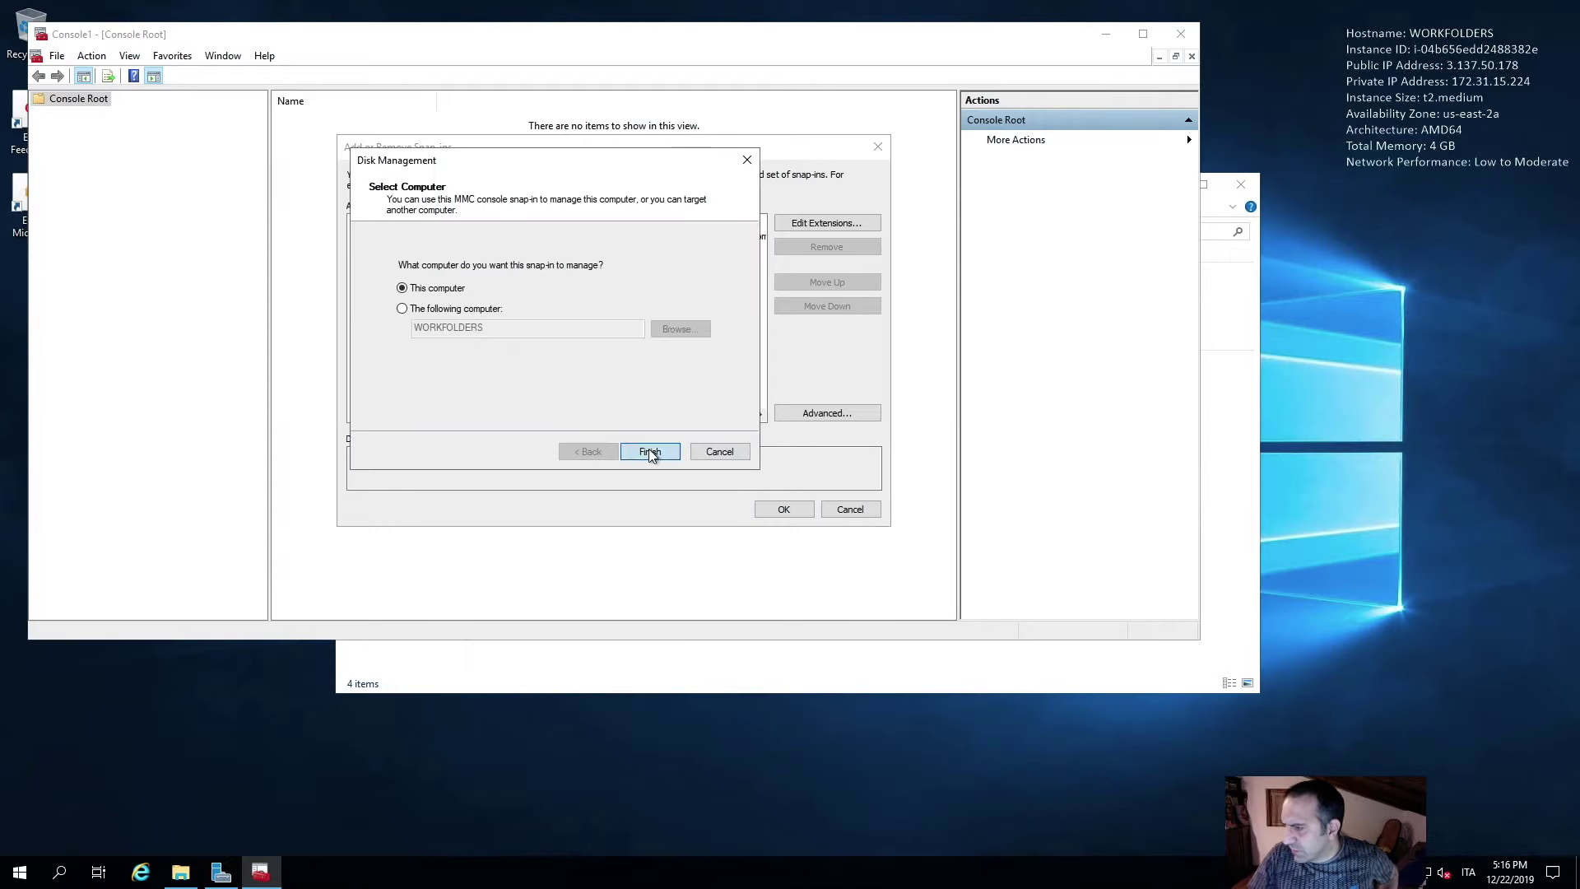
Step: Add the DNS, Event Viewer, Services and Shared Folders snap-ins for the local computer and apply
{"action": "scroll", "coordinate": [541, 416], "scroll_direction": "down", "scroll_amount": 1}
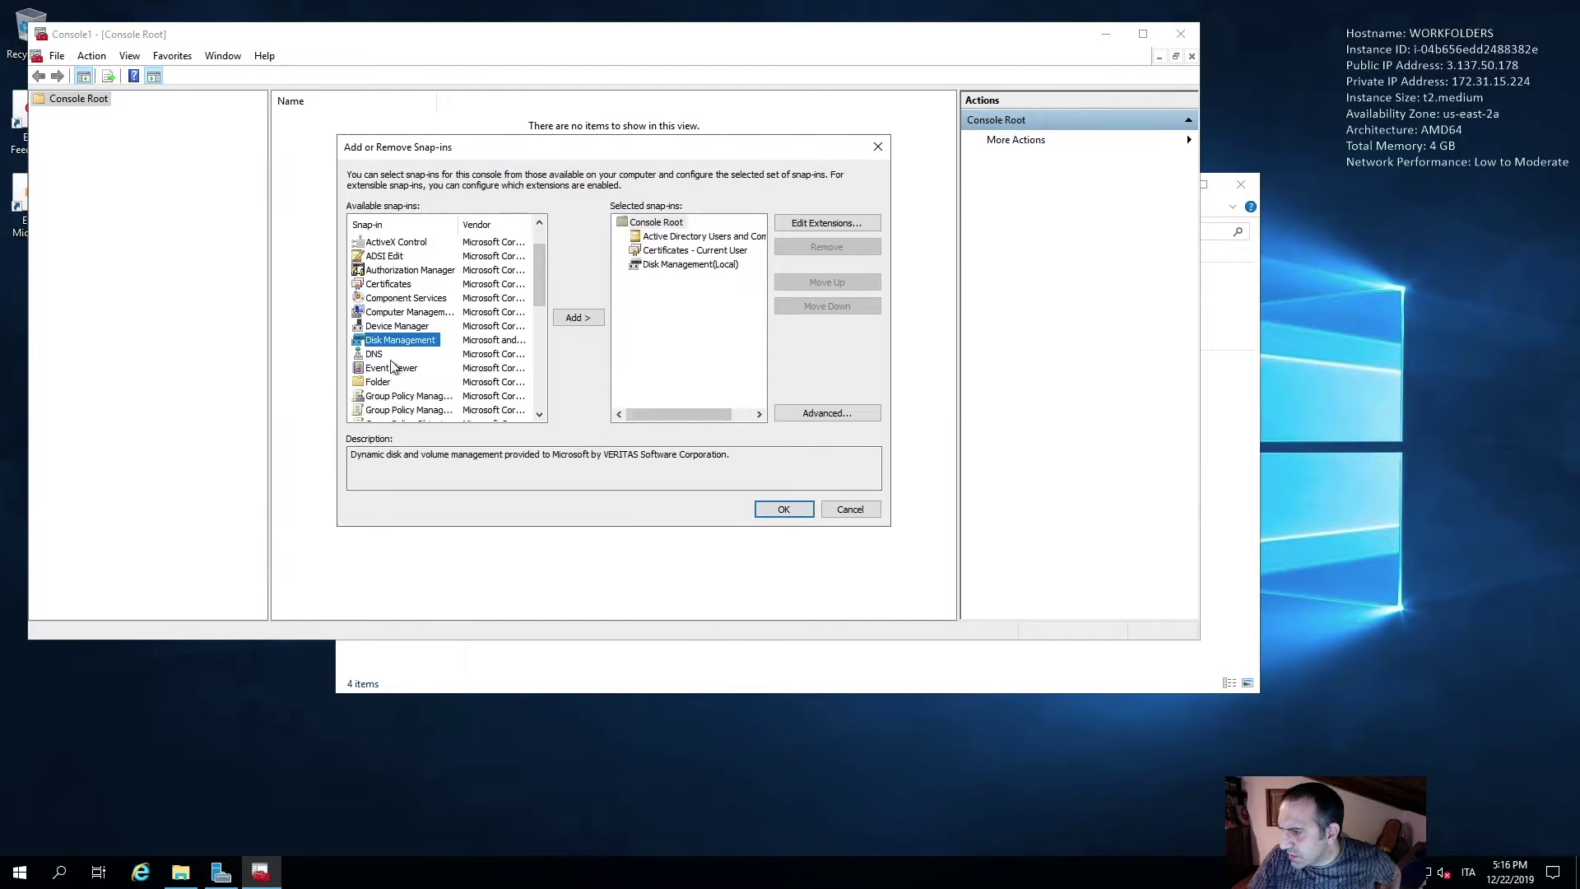
{"action": "double_click", "coordinate": [375, 354]}
{"action": "double_click", "coordinate": [392, 368]}
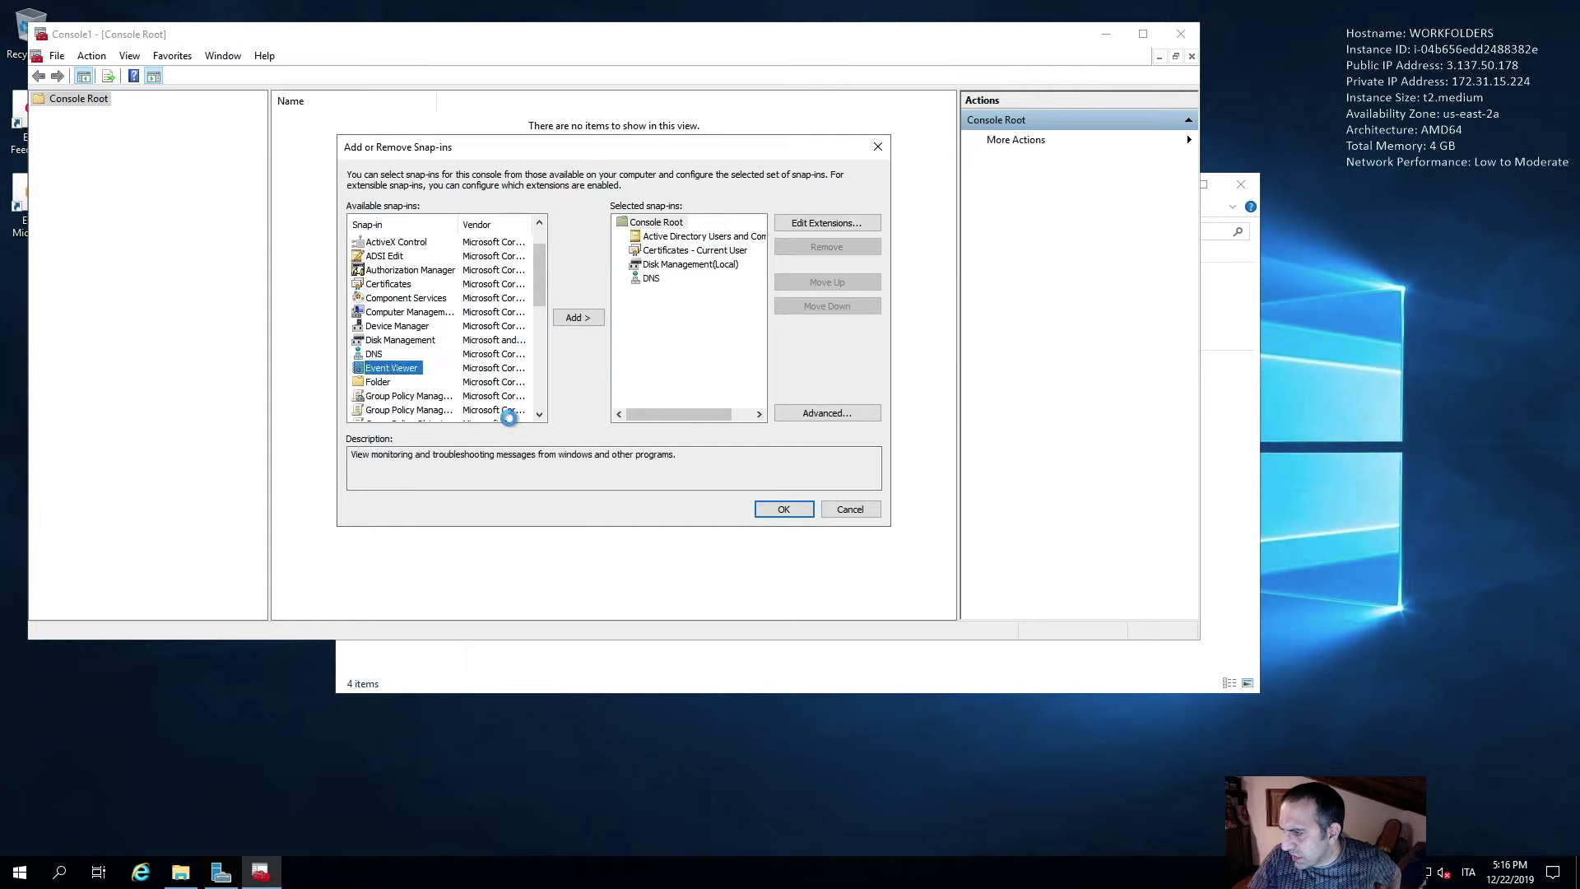
{"action": "left_click", "coordinate": [368, 209]}
{"action": "scroll", "coordinate": [381, 344], "scroll_direction": "down", "scroll_amount": 5}
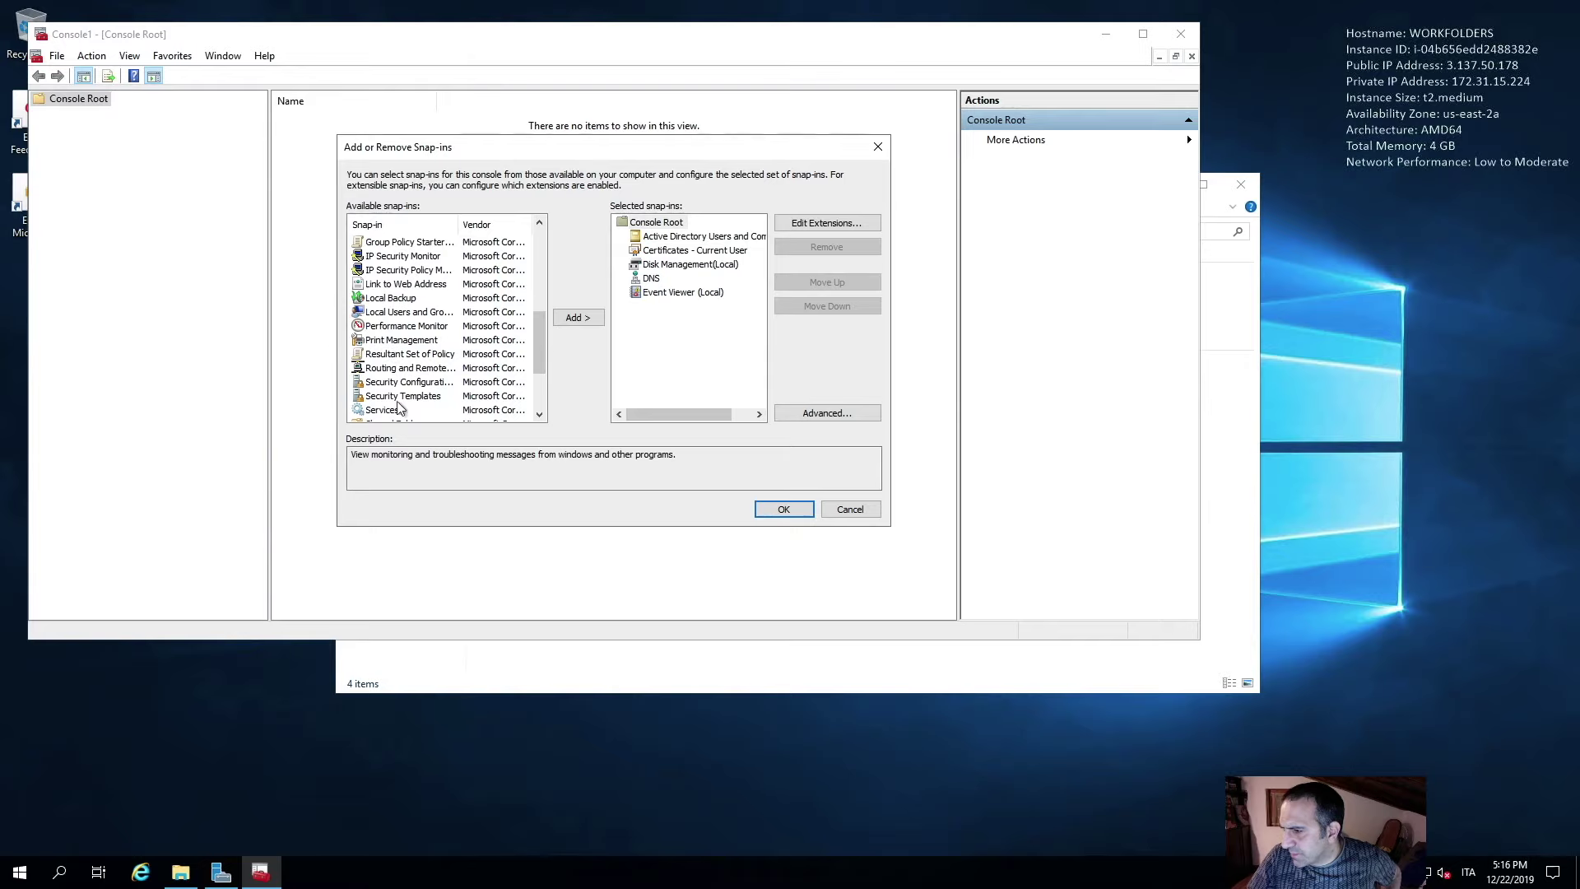
{"action": "double_click", "coordinate": [387, 410]}
{"action": "left_click", "coordinate": [691, 425]}
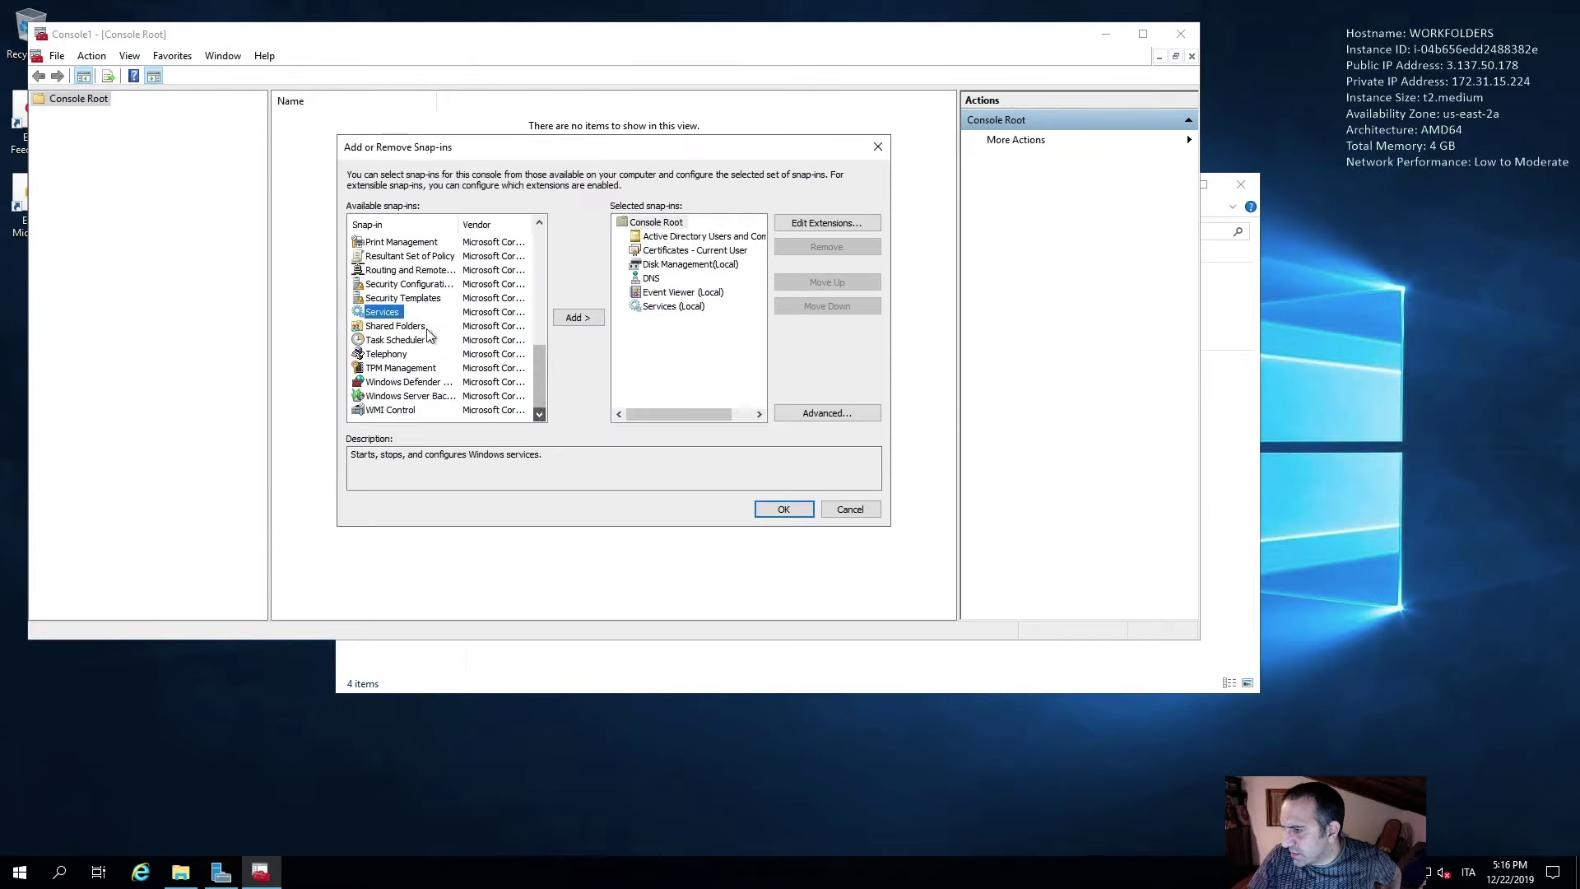
{"action": "double_click", "coordinate": [408, 323]}
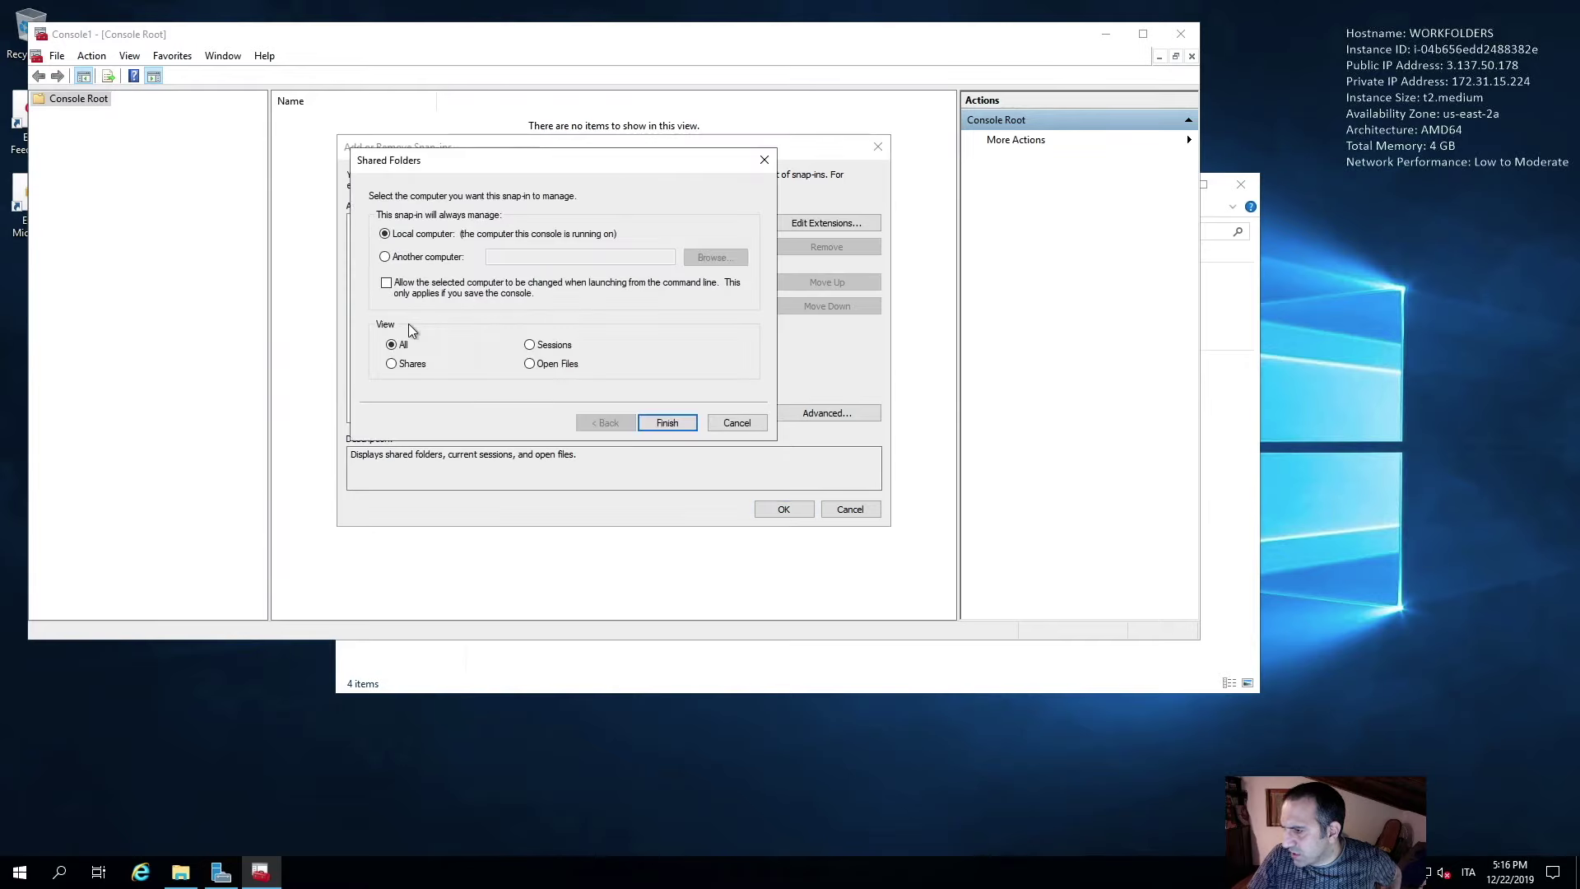
{"action": "left_click", "coordinate": [659, 425]}
{"action": "left_click", "coordinate": [784, 509]}
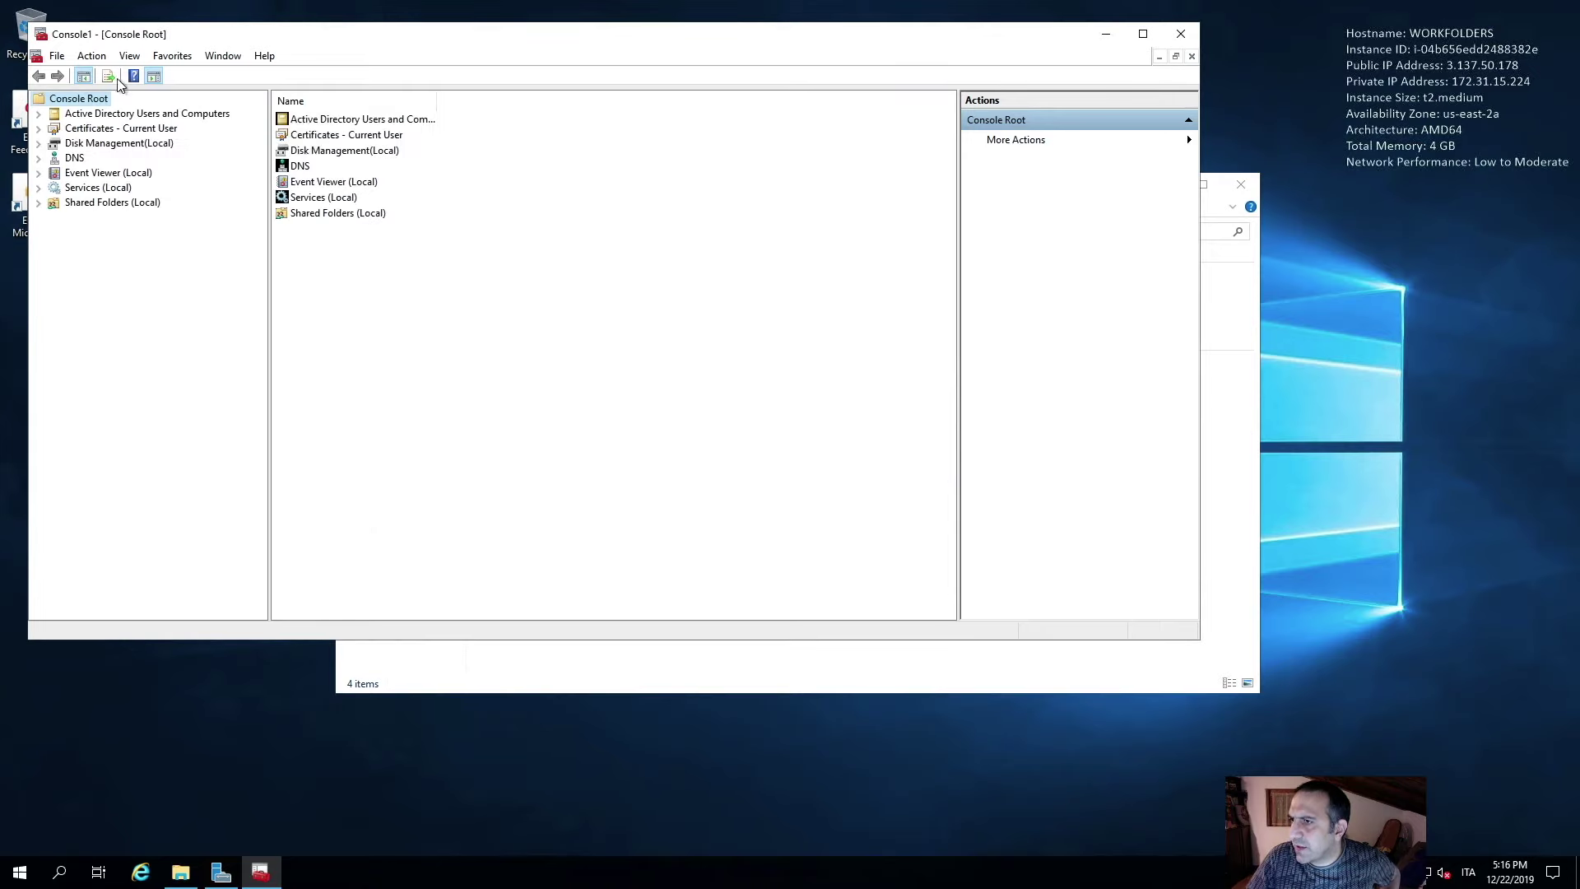
Step: Save the new console to the Desktop with Save As
{"action": "left_click", "coordinate": [57, 55]}
{"action": "left_click", "coordinate": [97, 132]}
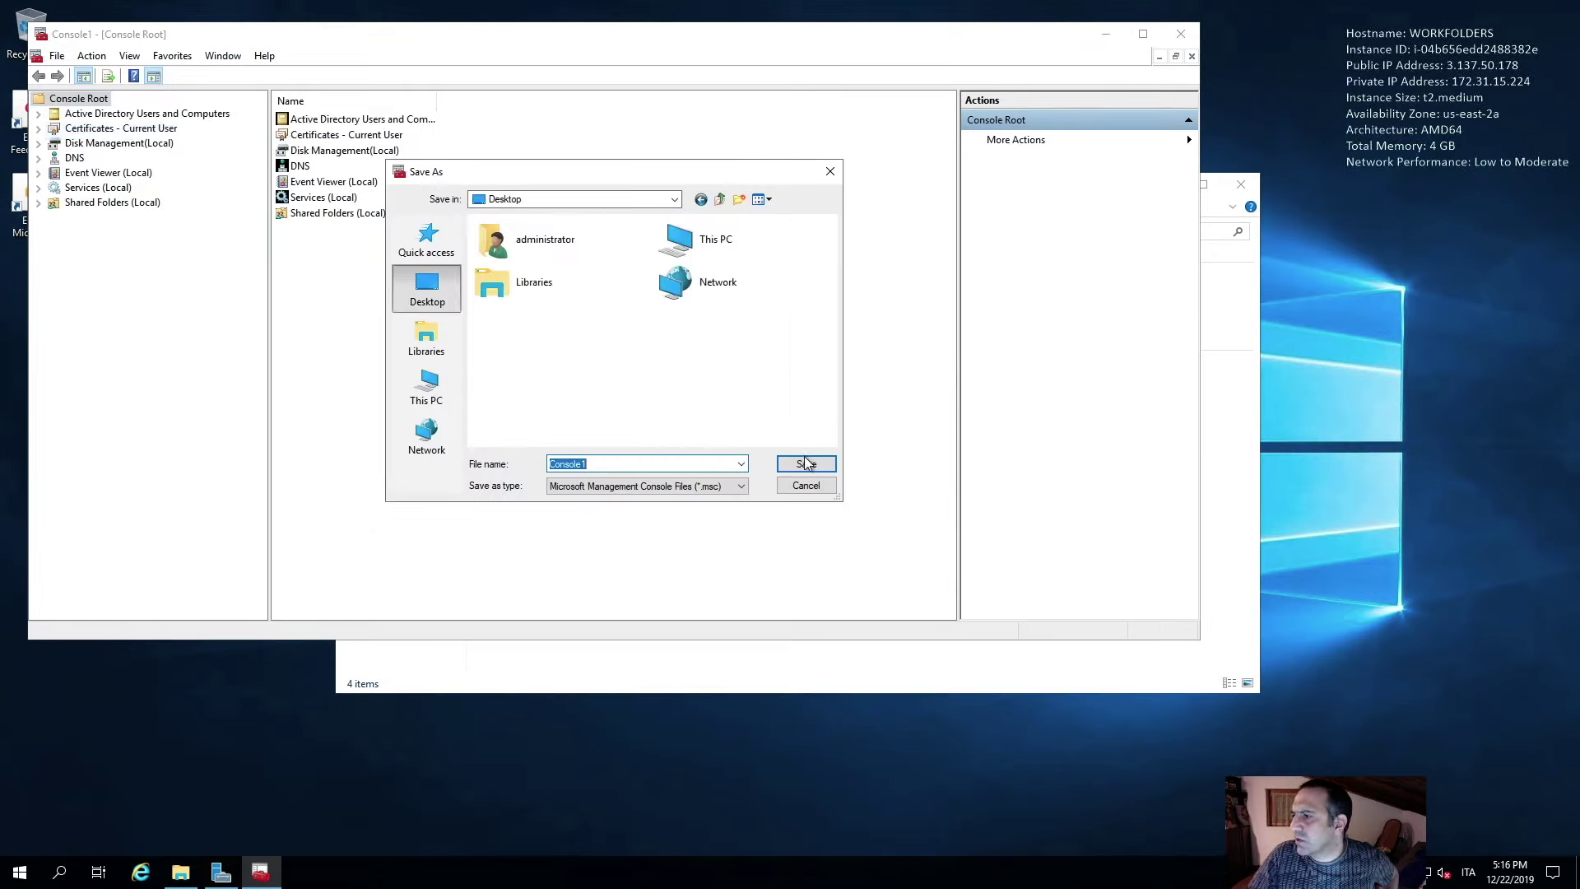
{"action": "left_click", "coordinate": [807, 464]}
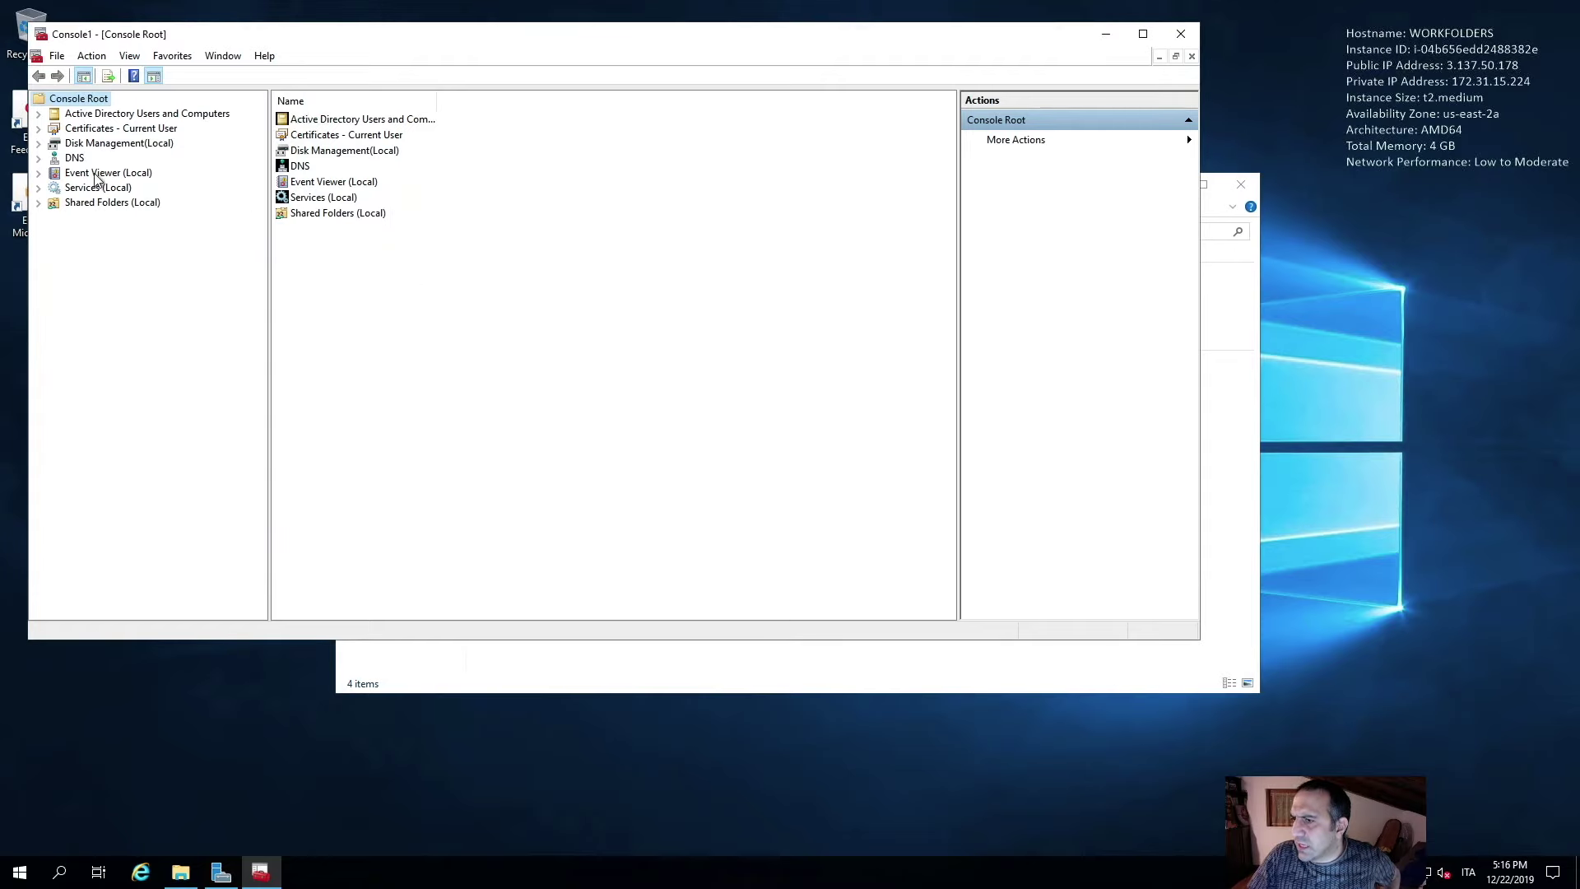
Step: In Disk Management, bring the offline Disk 1 online
{"action": "left_click", "coordinate": [107, 144]}
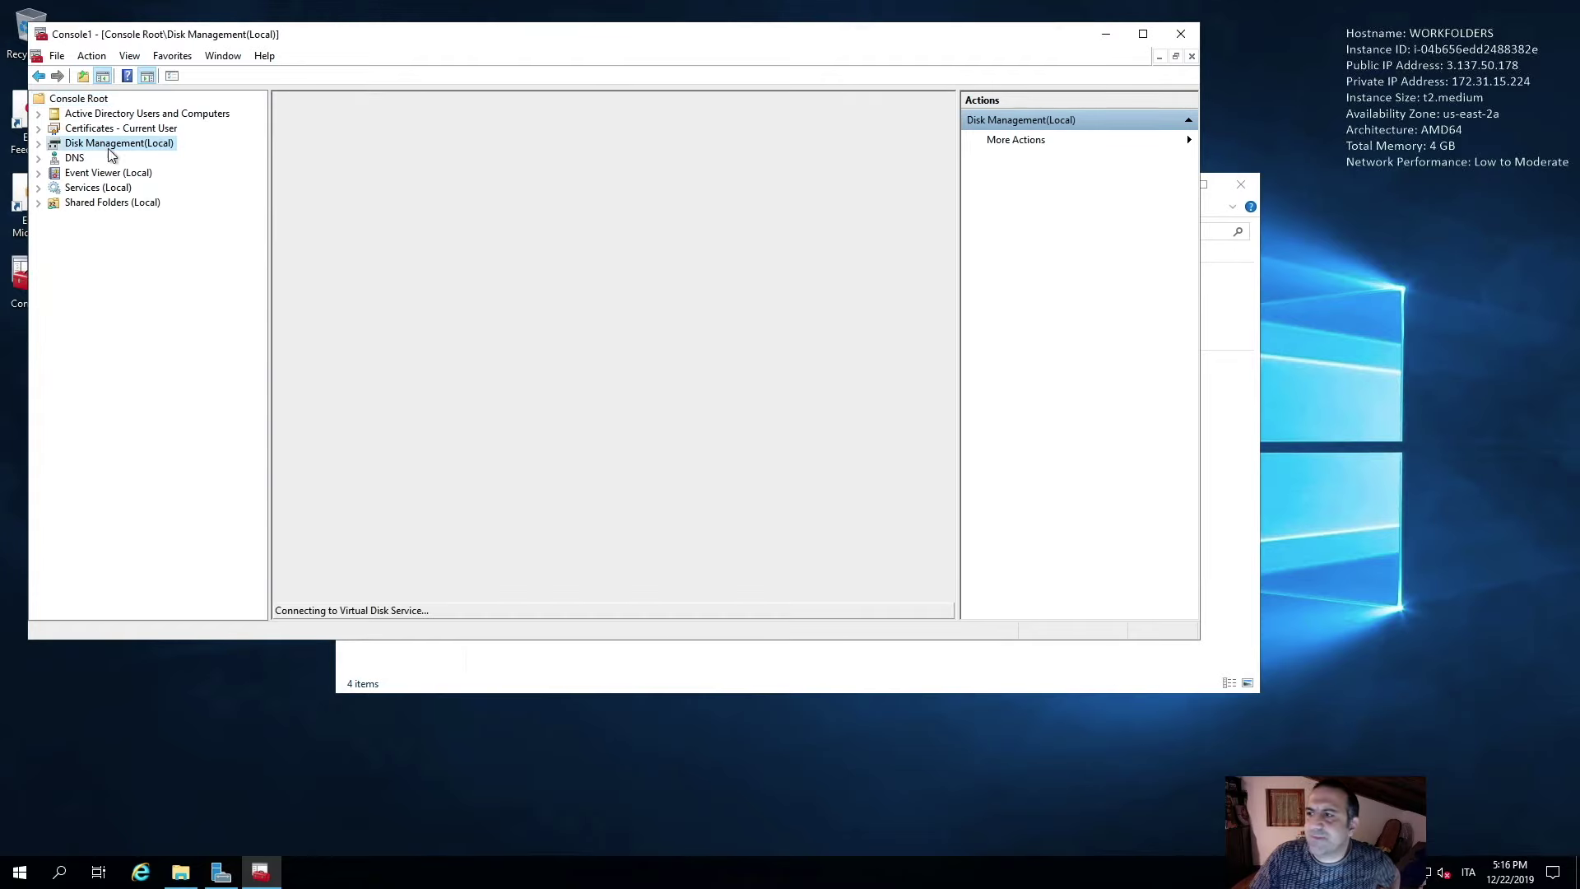
{"action": "right_click", "coordinate": [315, 488]}
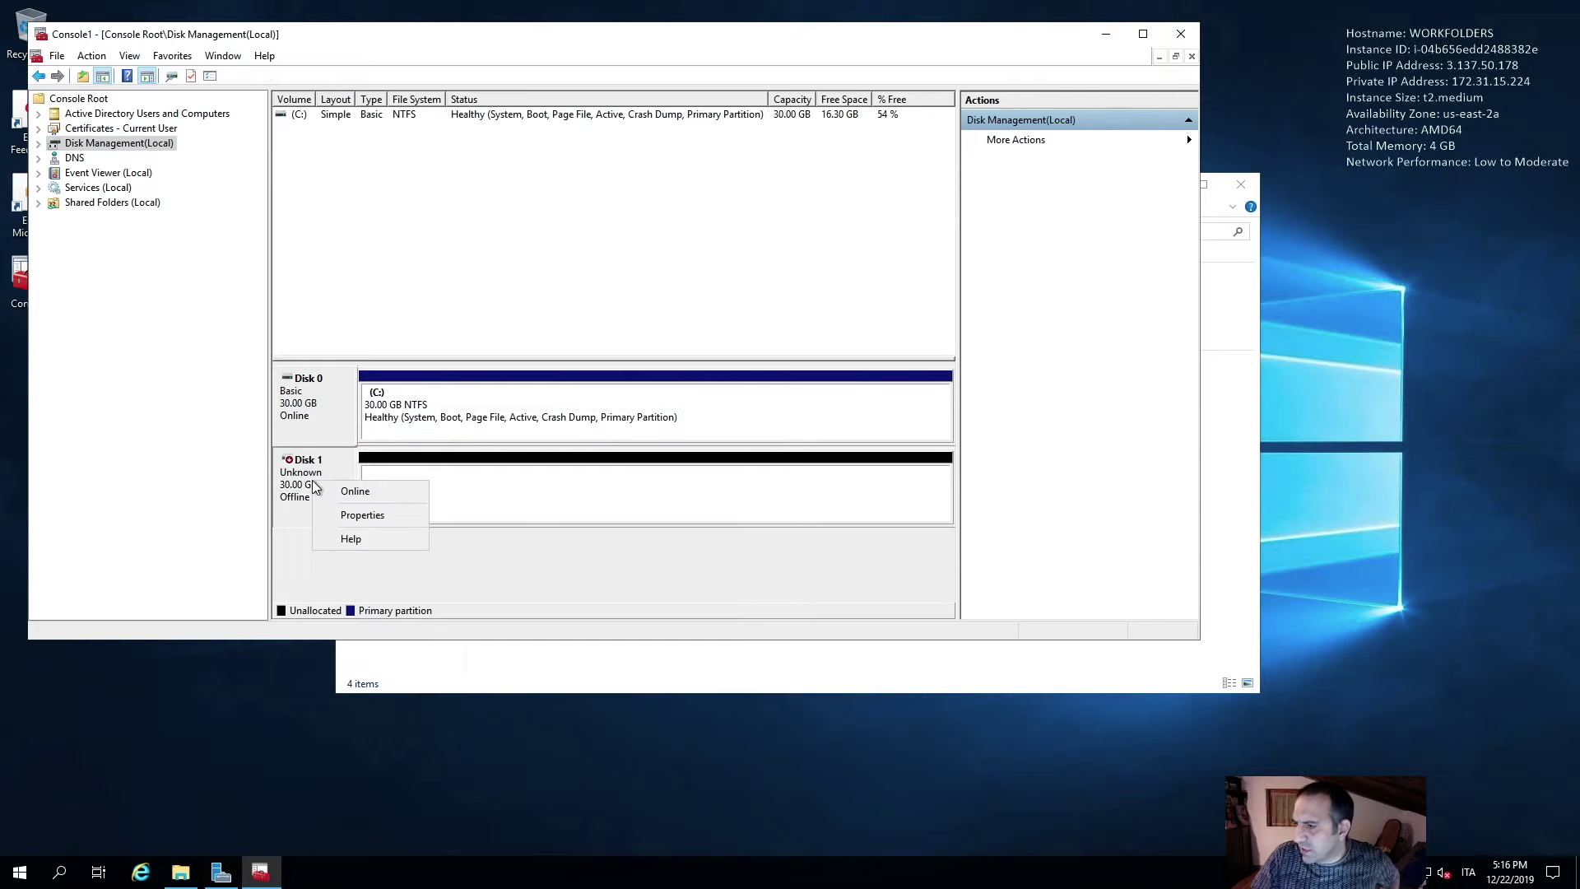
{"action": "left_click", "coordinate": [335, 493]}
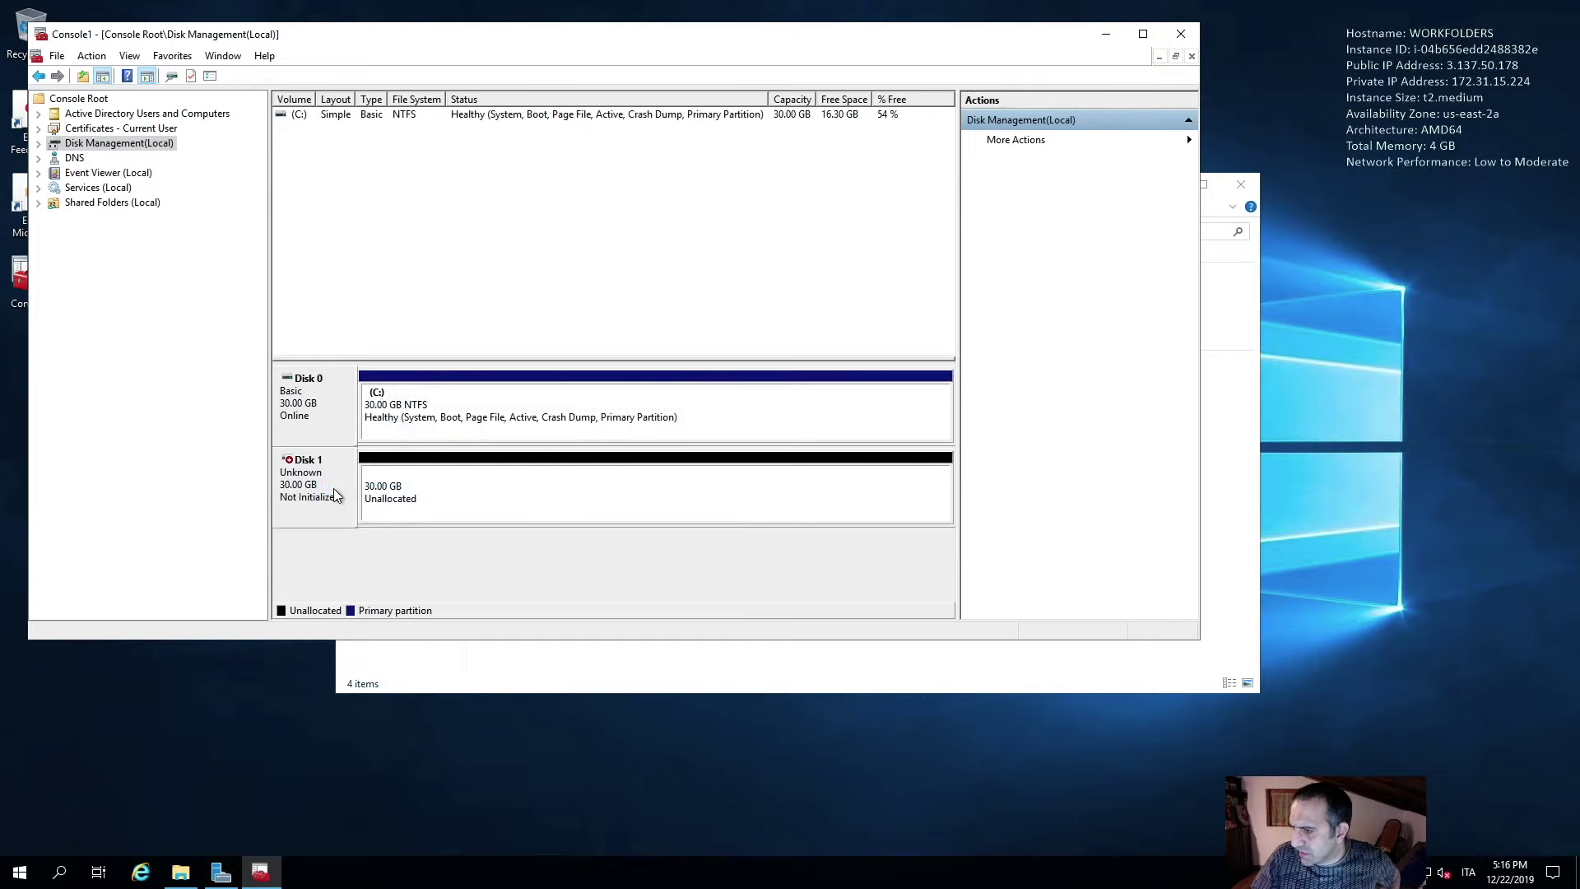
Step: Create a New Simple Volume on Disk 1 with full size, default letter and label DATA
{"action": "right_click", "coordinate": [418, 485]}
{"action": "left_click", "coordinate": [492, 492]}
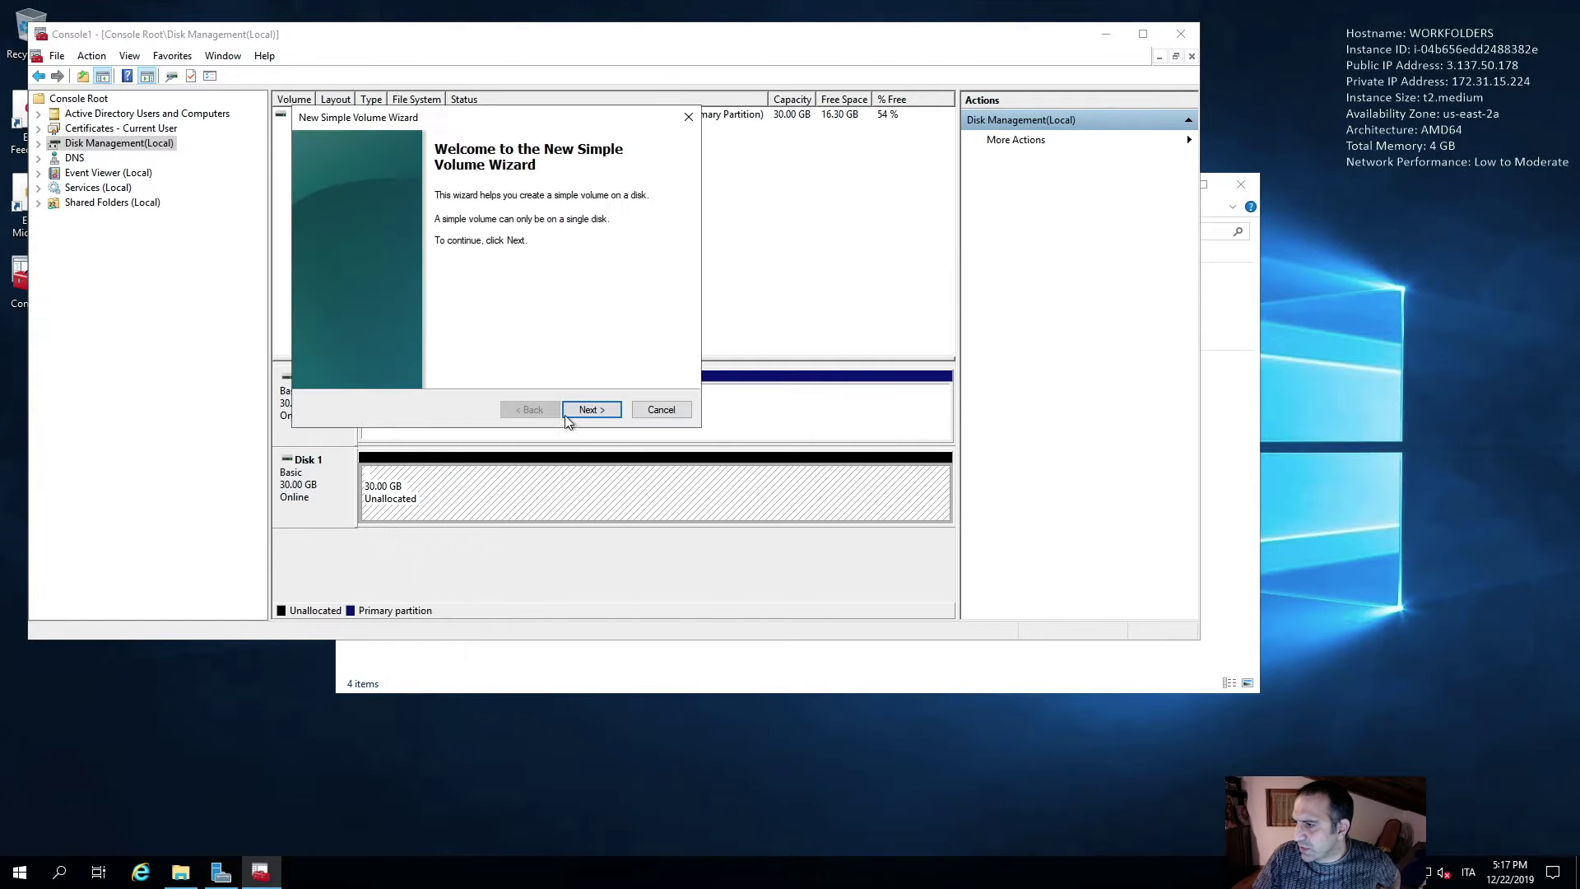
{"action": "left_click", "coordinate": [591, 409]}
{"action": "left_click", "coordinate": [593, 409]}
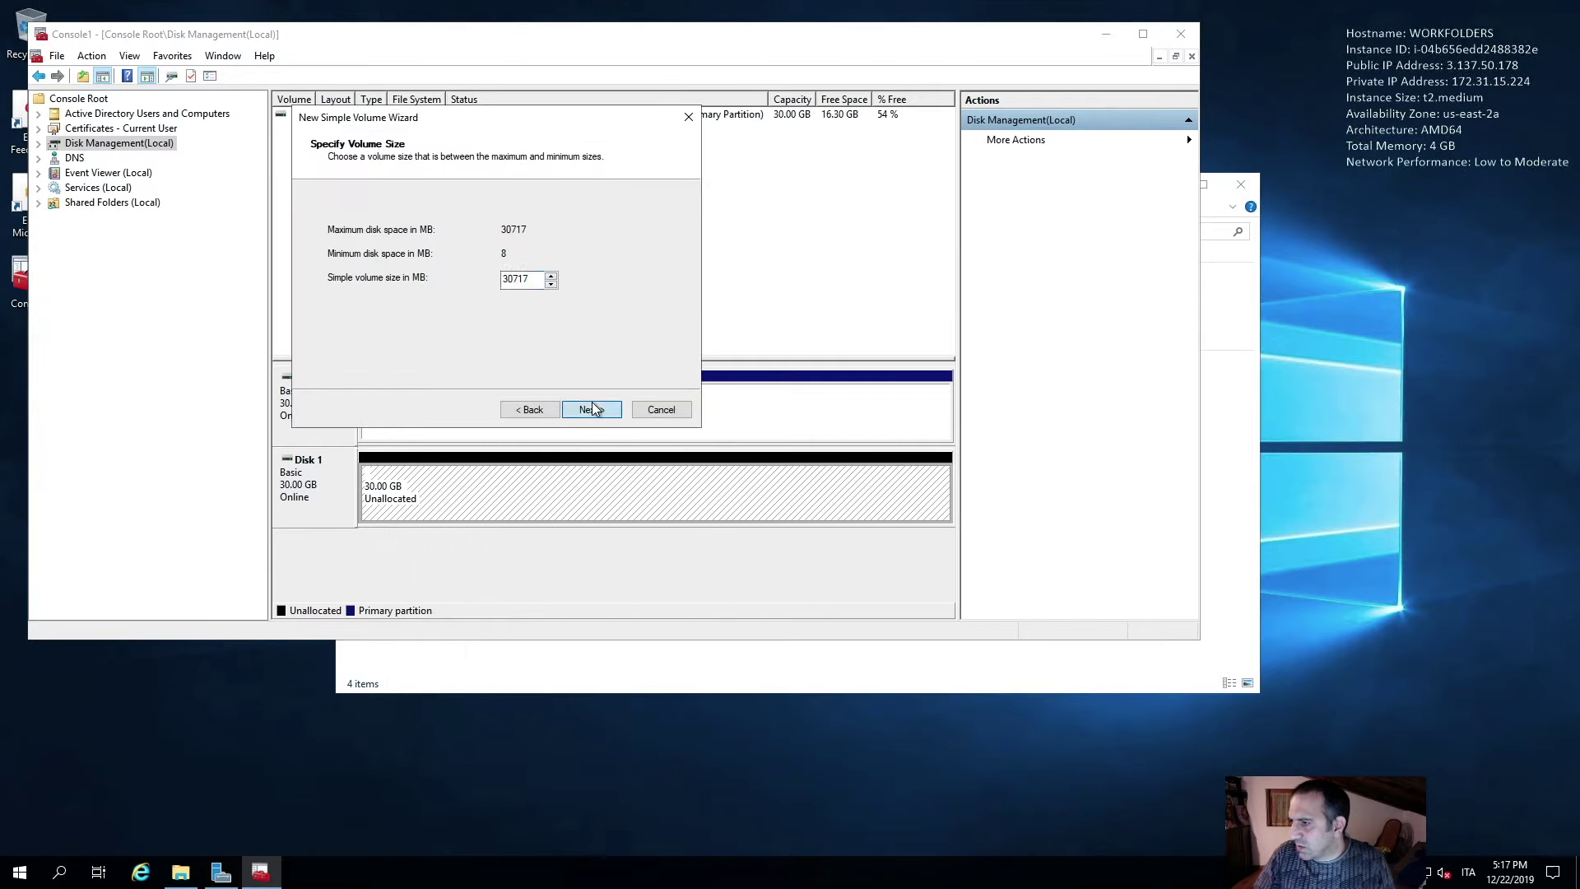
{"action": "left_click", "coordinate": [591, 409]}
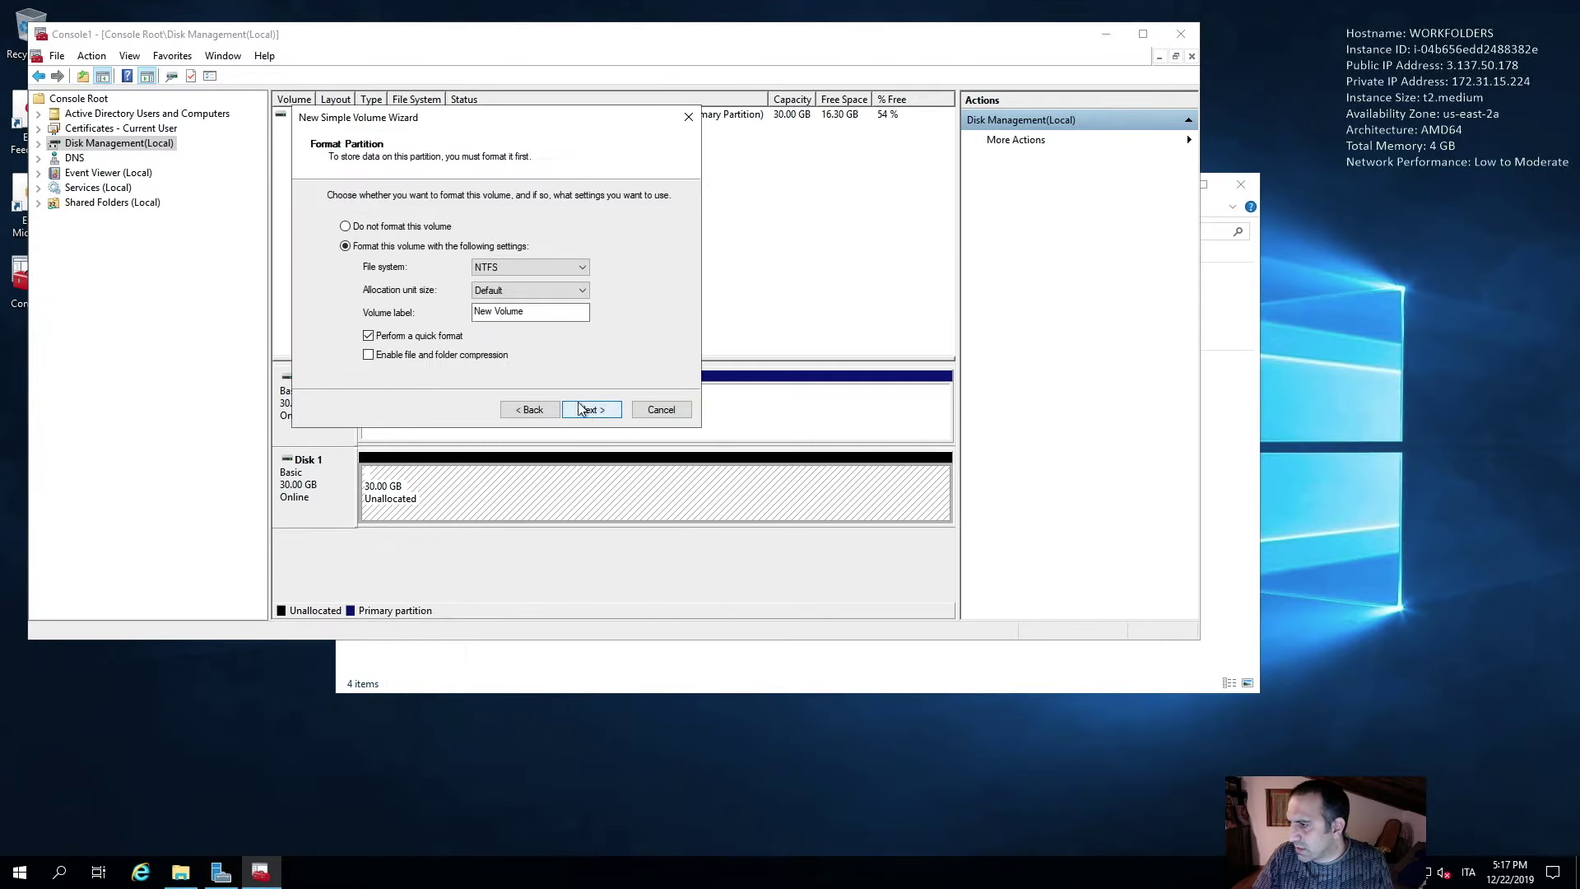
{"action": "left_click_drag", "start_coordinate": [527, 311], "coordinate": [404, 312]}
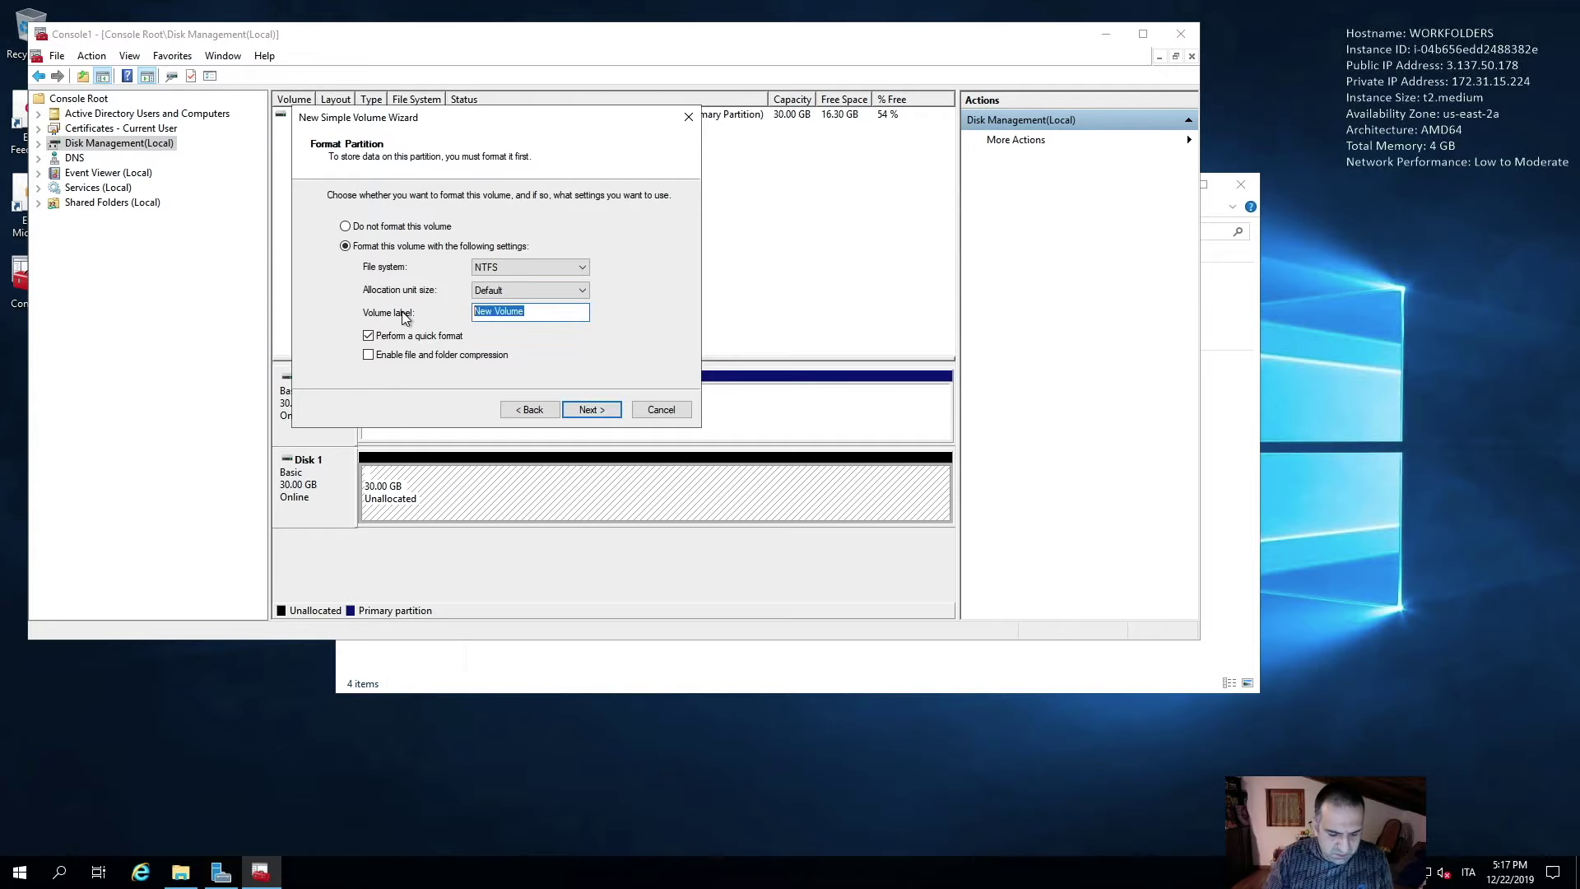
{"action": "type", "text": "DATA"}
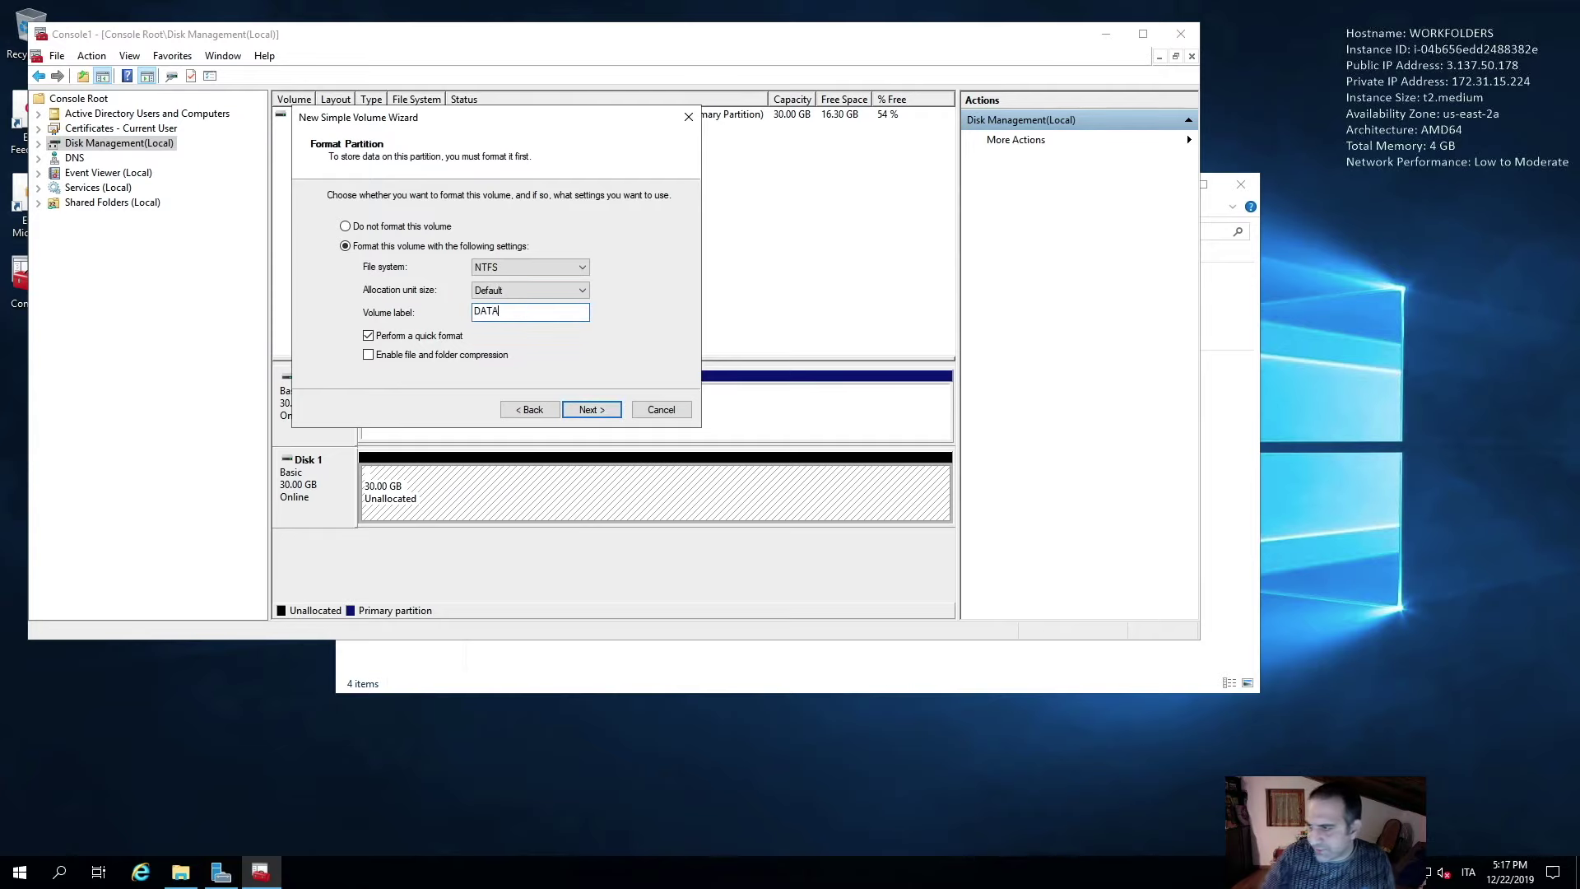
{"action": "key", "text": "Return"}
{"action": "key", "text": "Return"}
Step: Make a new folder named WORKFOLDERS on DATA (D:), then bring the console back
{"action": "left_click", "coordinate": [1104, 30]}
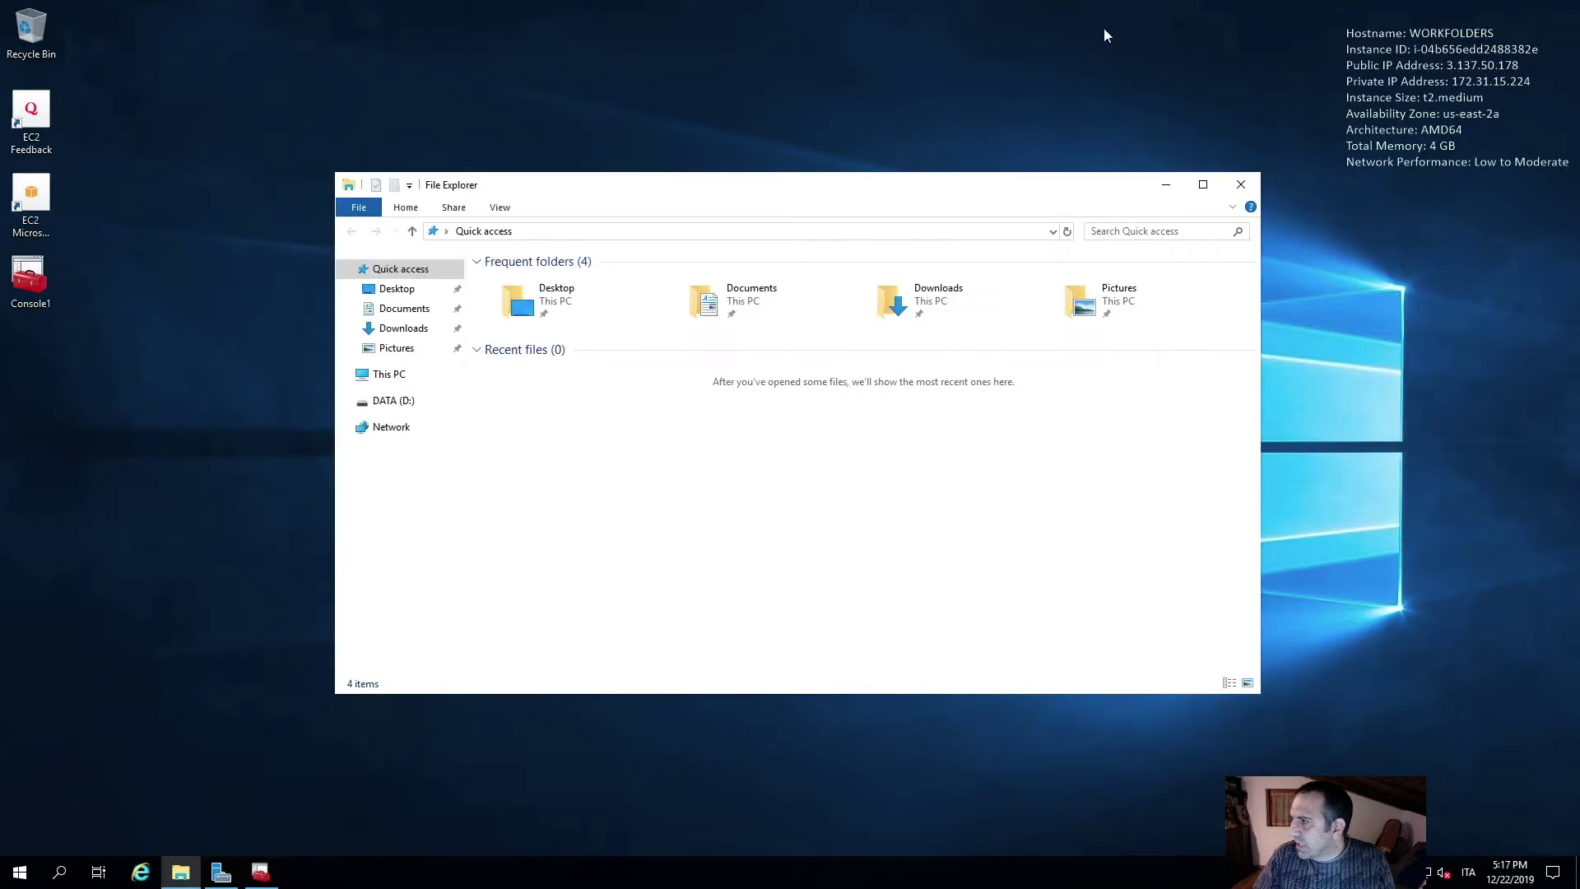
{"action": "left_click", "coordinate": [375, 402]}
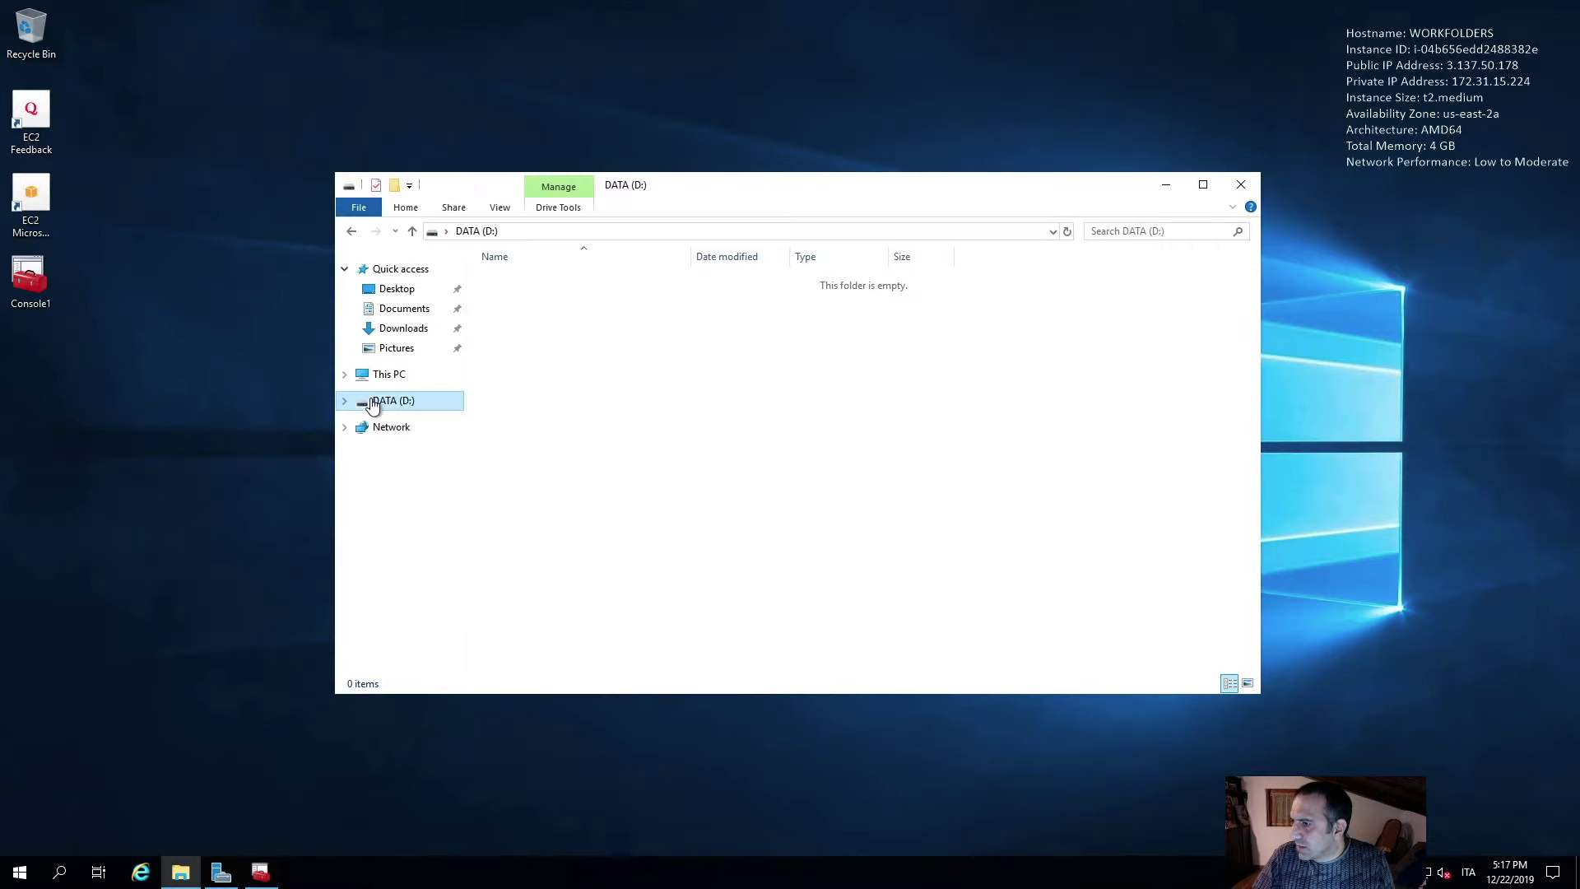
{"action": "right_click", "coordinate": [650, 335]}
{"action": "mouse_move", "coordinate": [772, 517]}
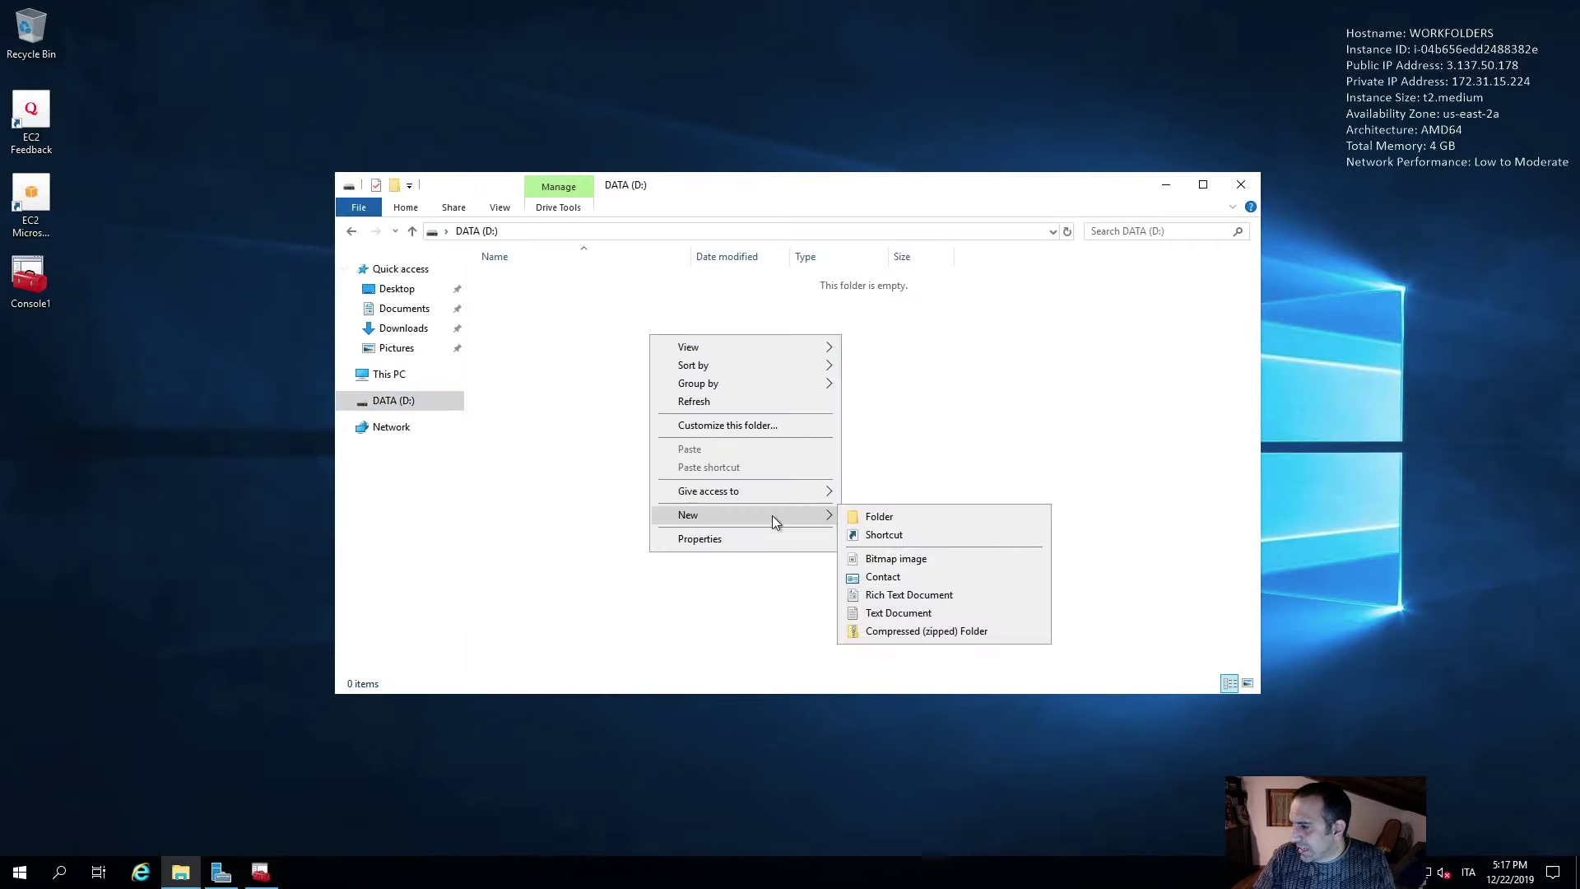
{"action": "left_click", "coordinate": [902, 517]}
{"action": "type", "text": "WOR"}
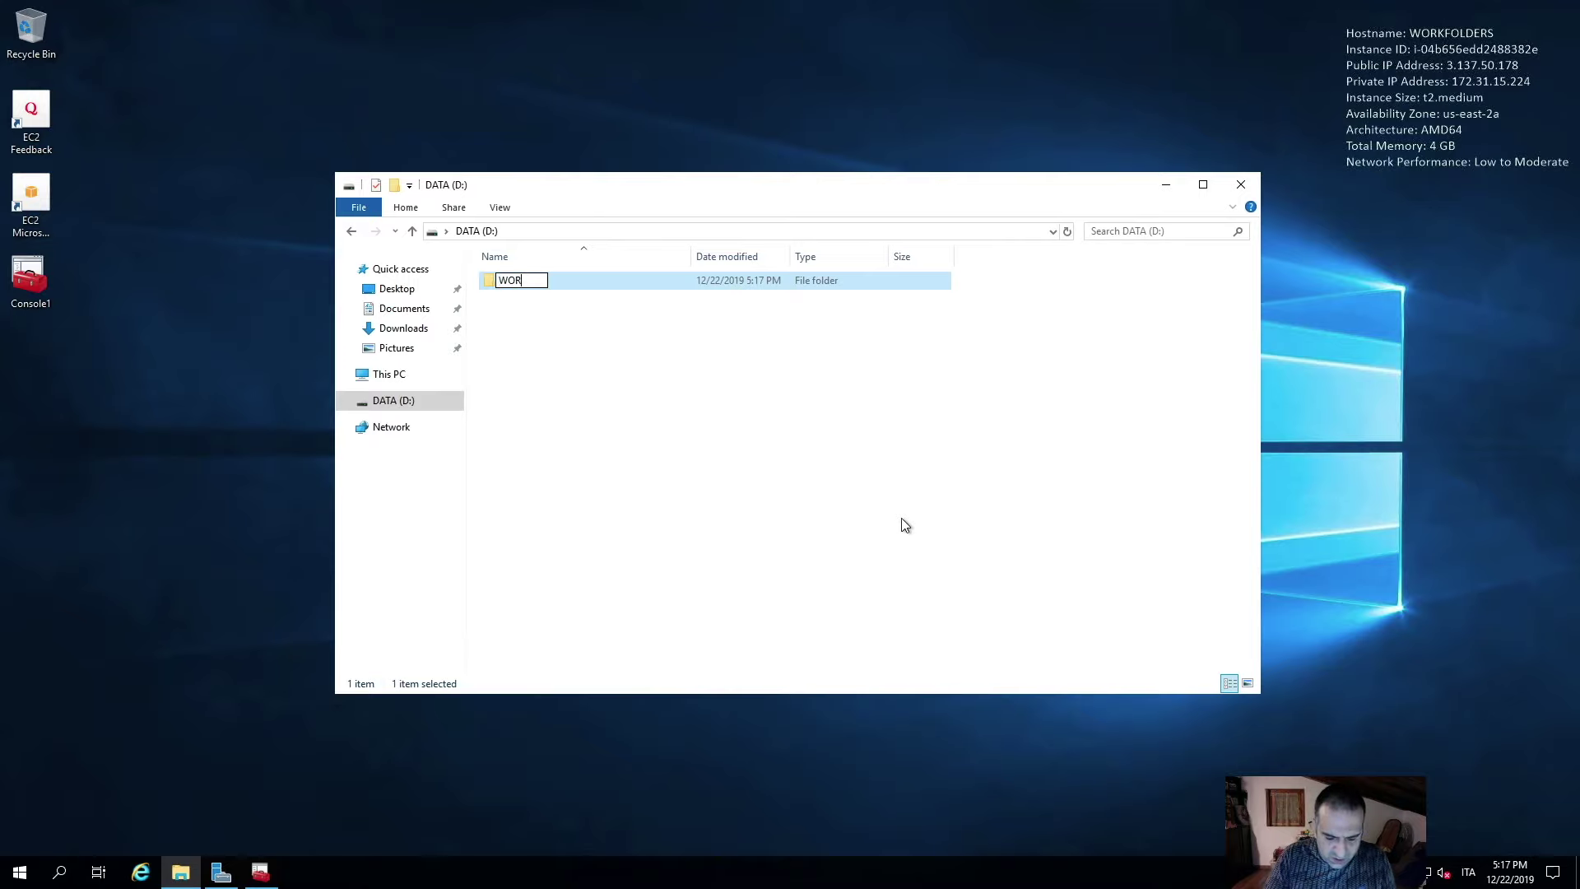
{"action": "type", "text": "KFOLDERS"}
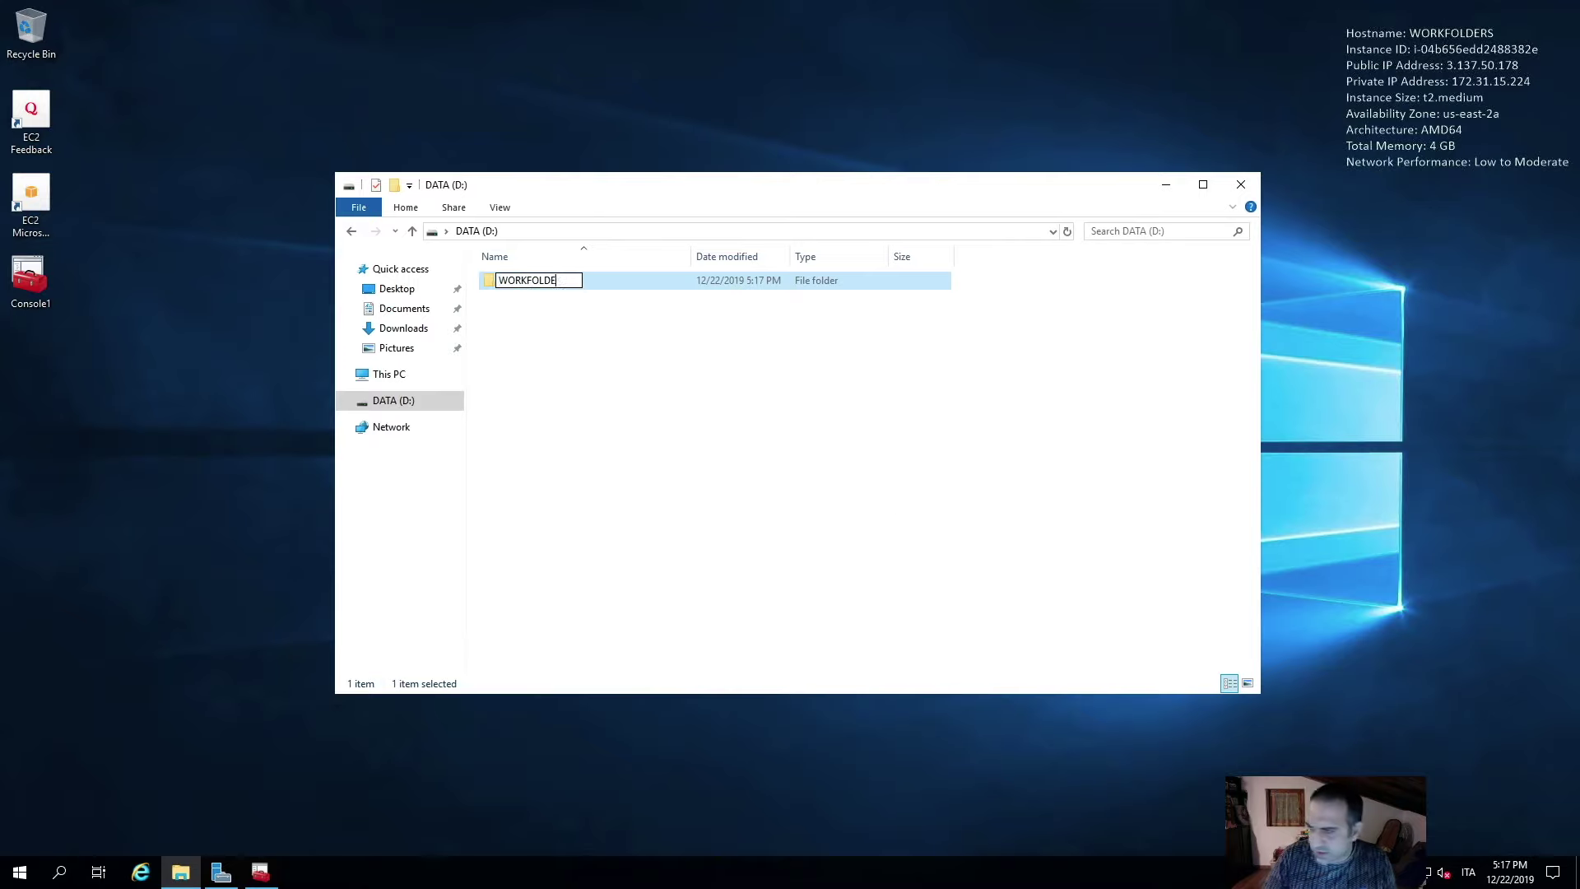
{"action": "key", "text": "Return"}
{"action": "key", "text": "Return"}
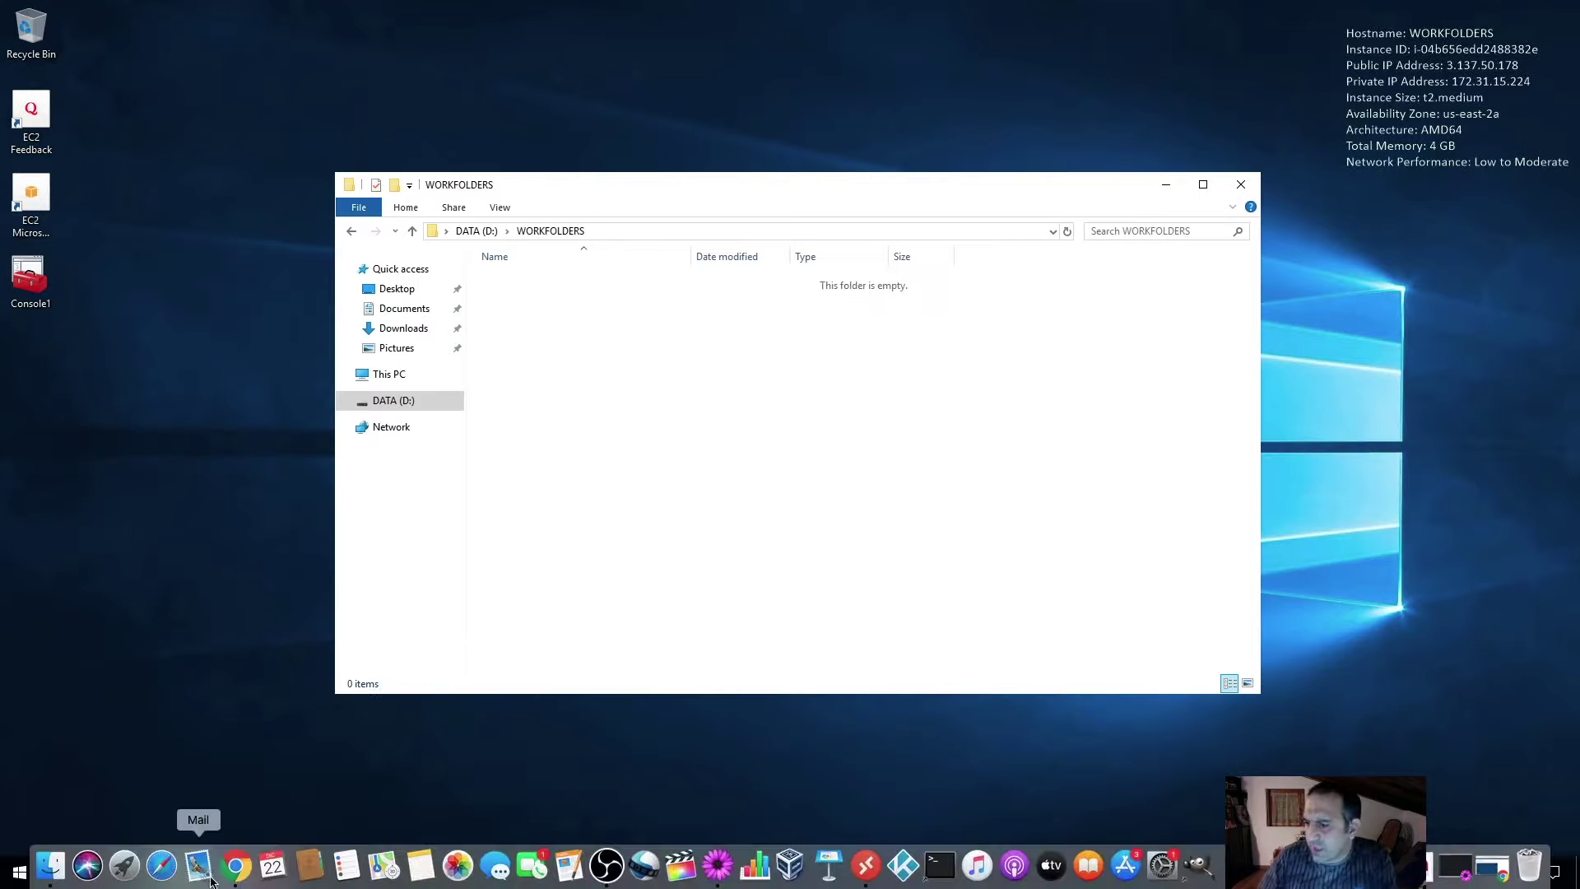
{"action": "left_click", "coordinate": [259, 871]}
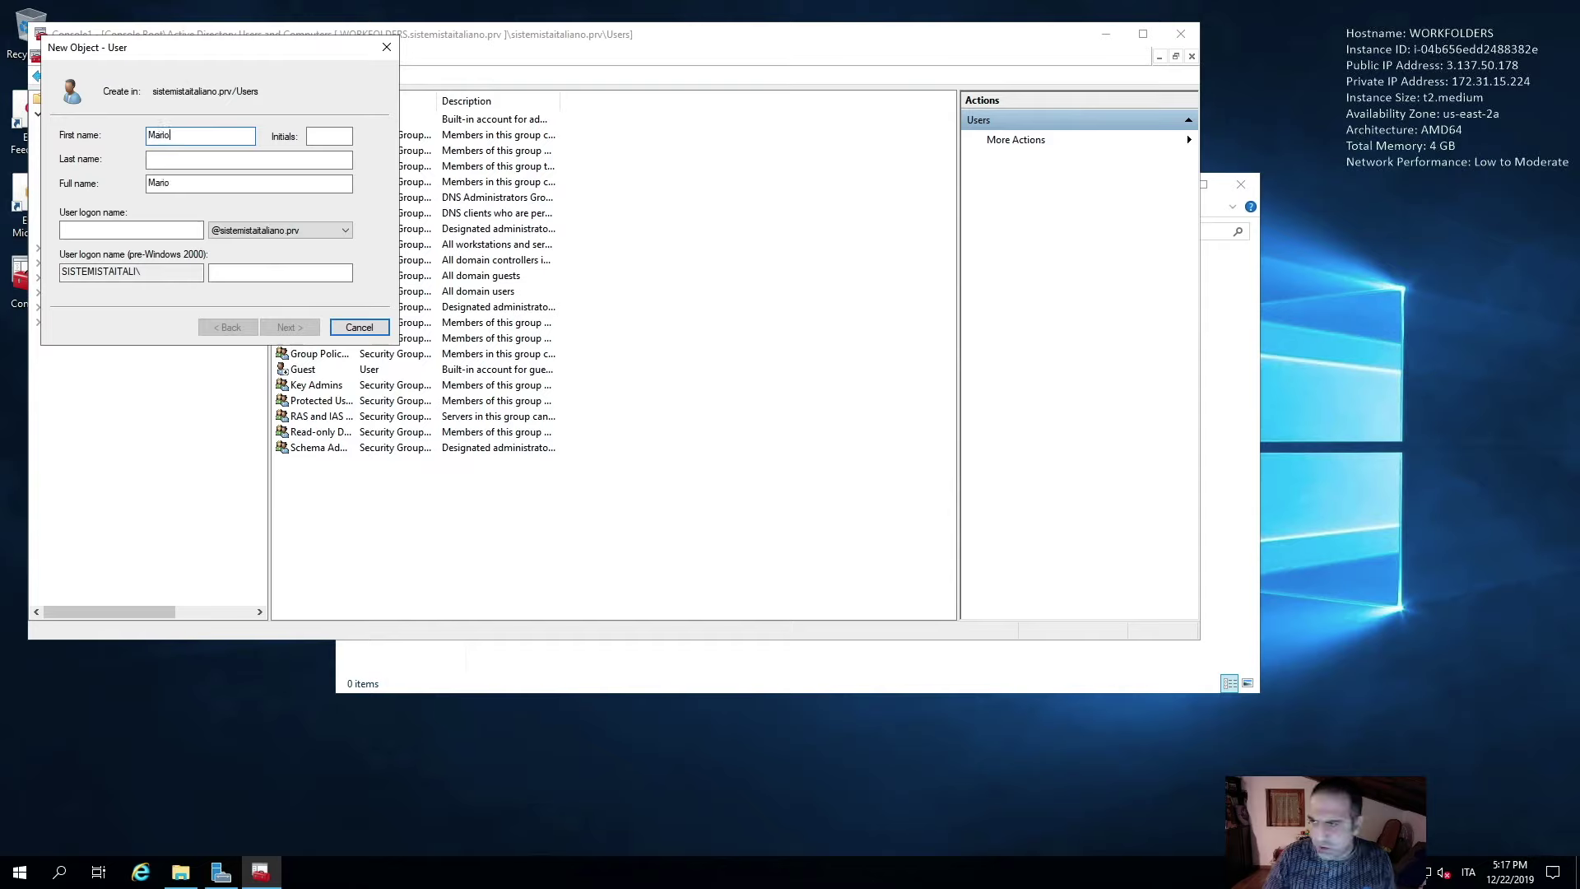
Step: Complete the first user's last name and logon name, set a never-expiring password, and create it
{"action": "left_click", "coordinate": [248, 160]}
{"action": "type", "text": "Ro"}
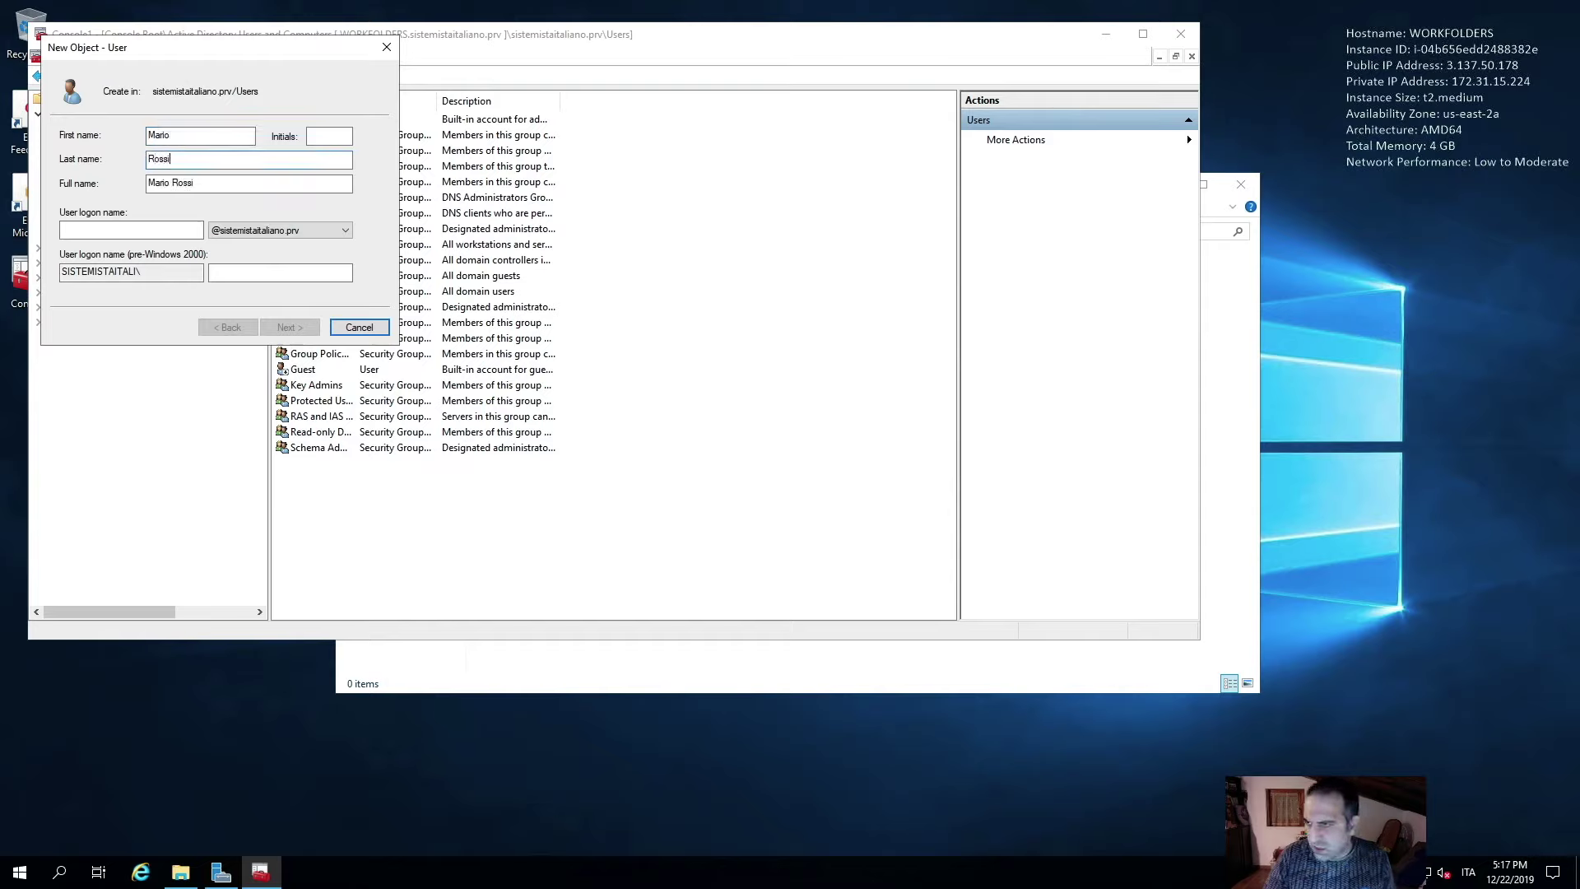
{"action": "type", "text": "ssi"}
{"action": "key", "text": "Tab"}
{"action": "key", "text": "Tab"}
{"action": "key", "text": "Tab"}
{"action": "left_click", "coordinate": [131, 229]}
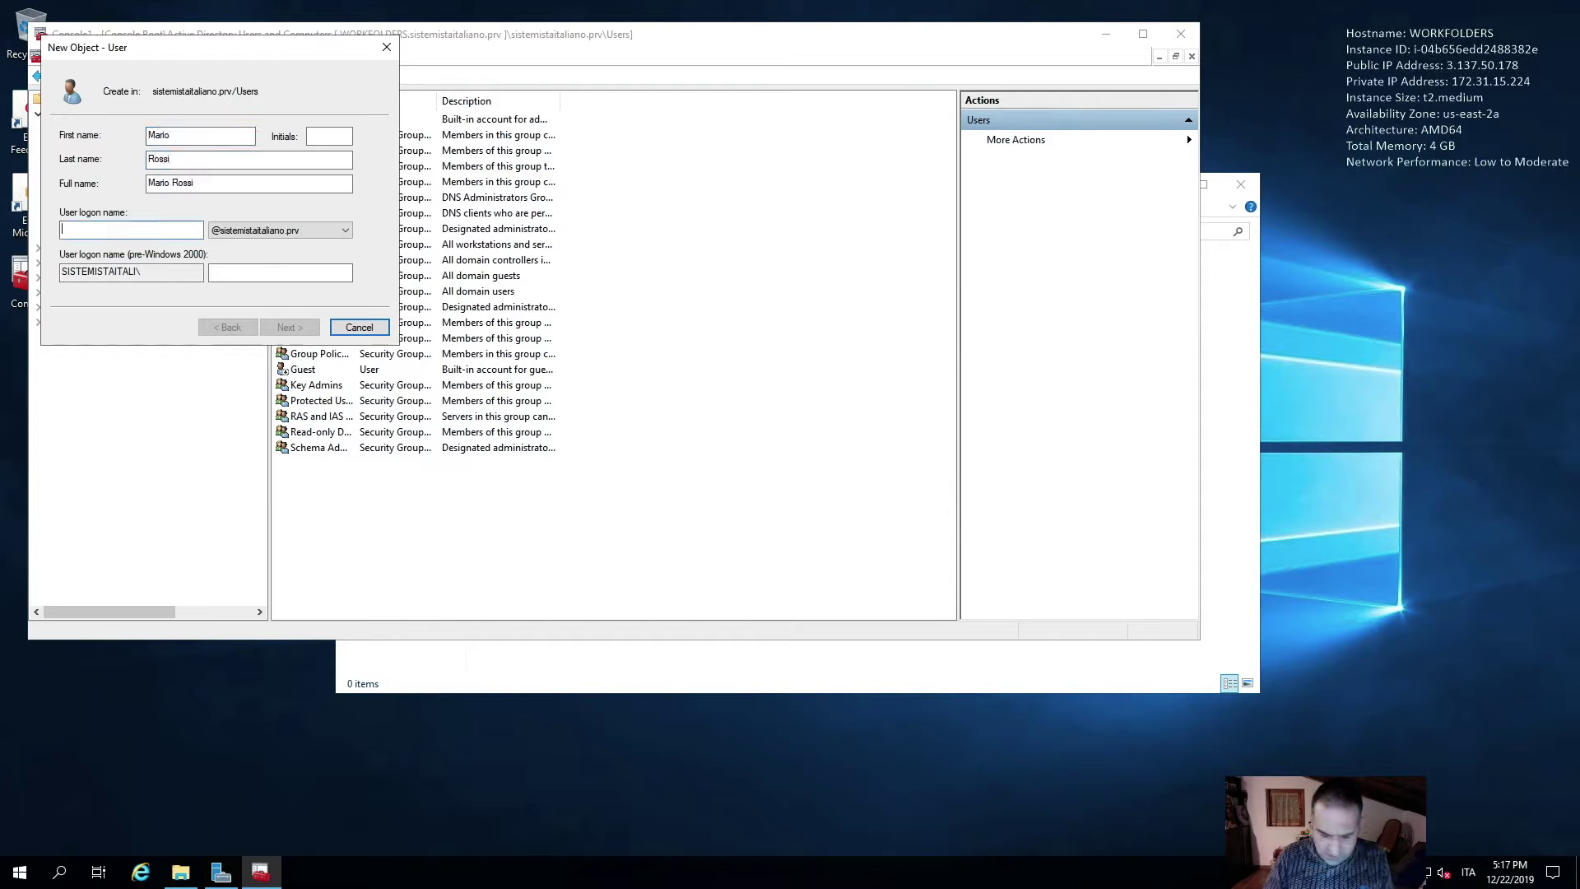
{"action": "type", "text": "m.rossi"}
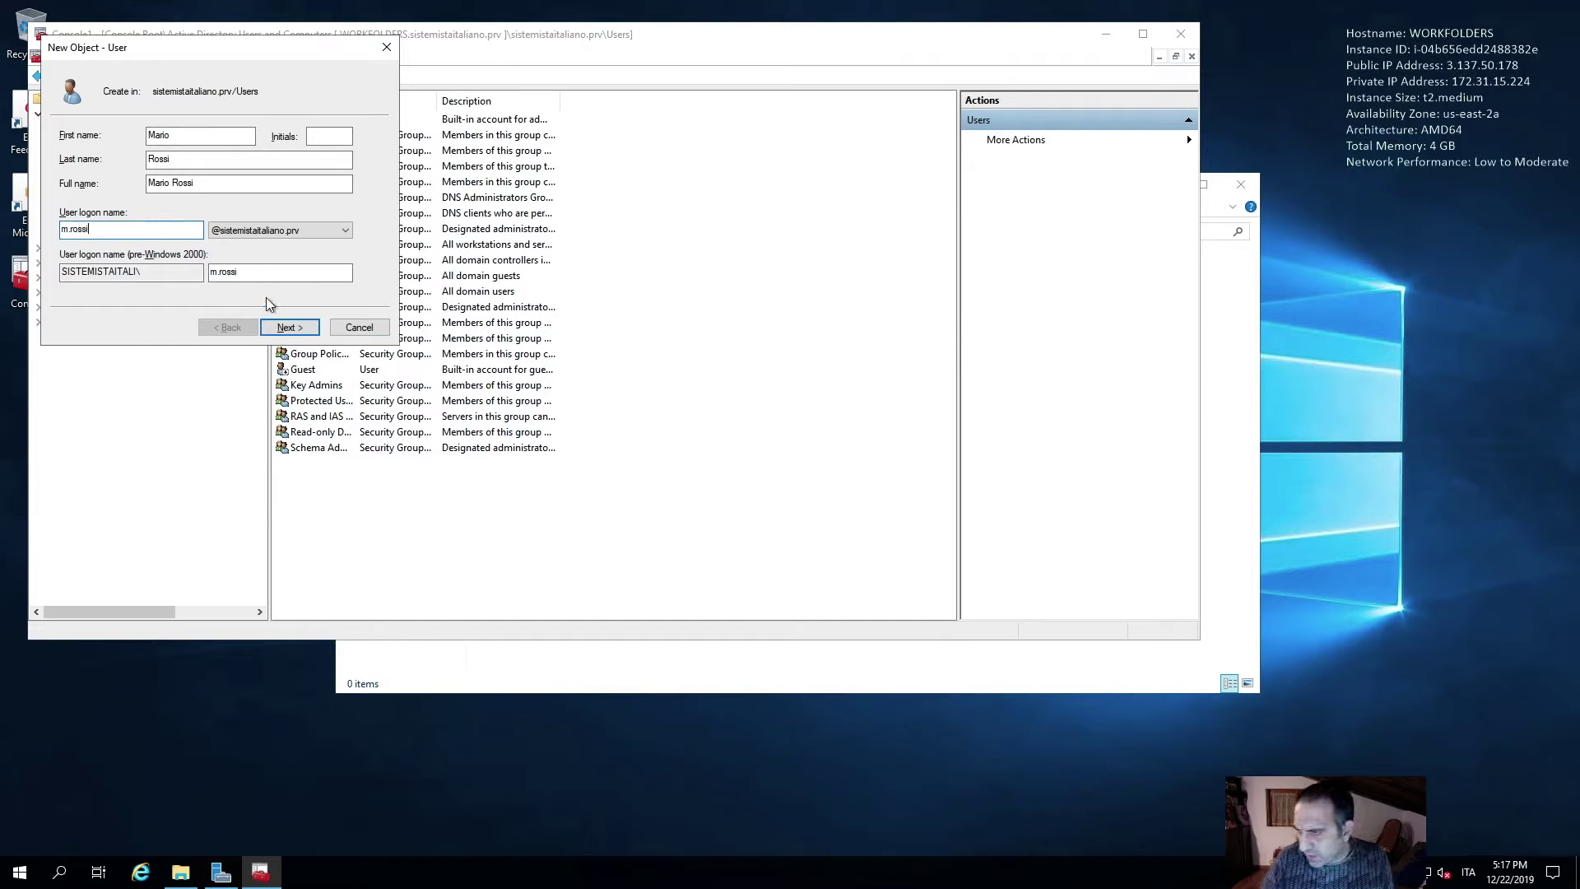
{"action": "left_click", "coordinate": [298, 328]}
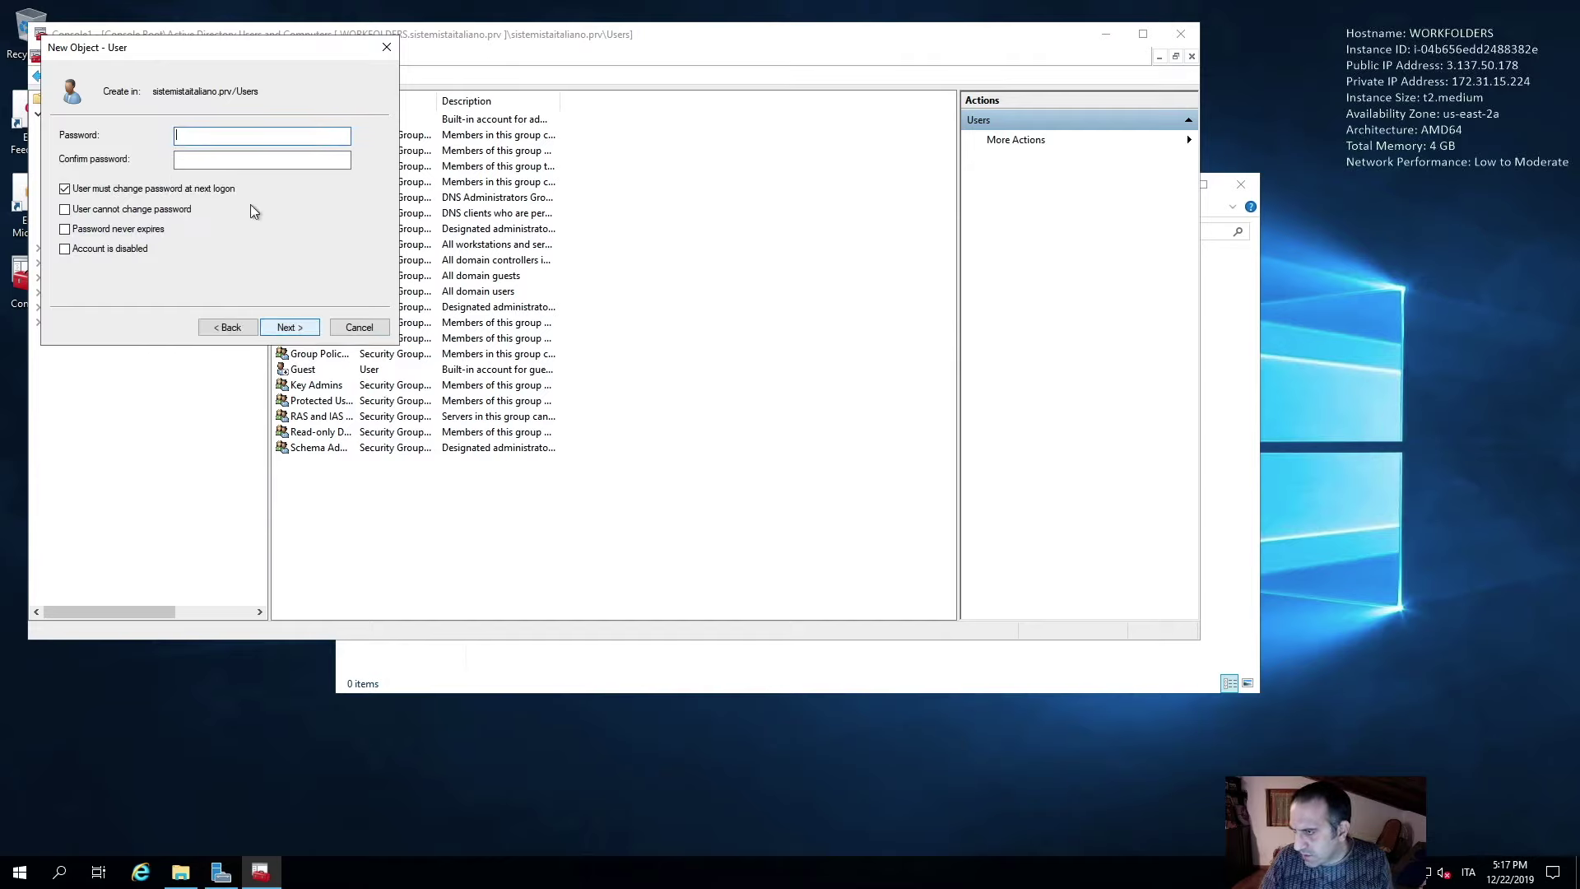
{"action": "type", "text": "•••••"}
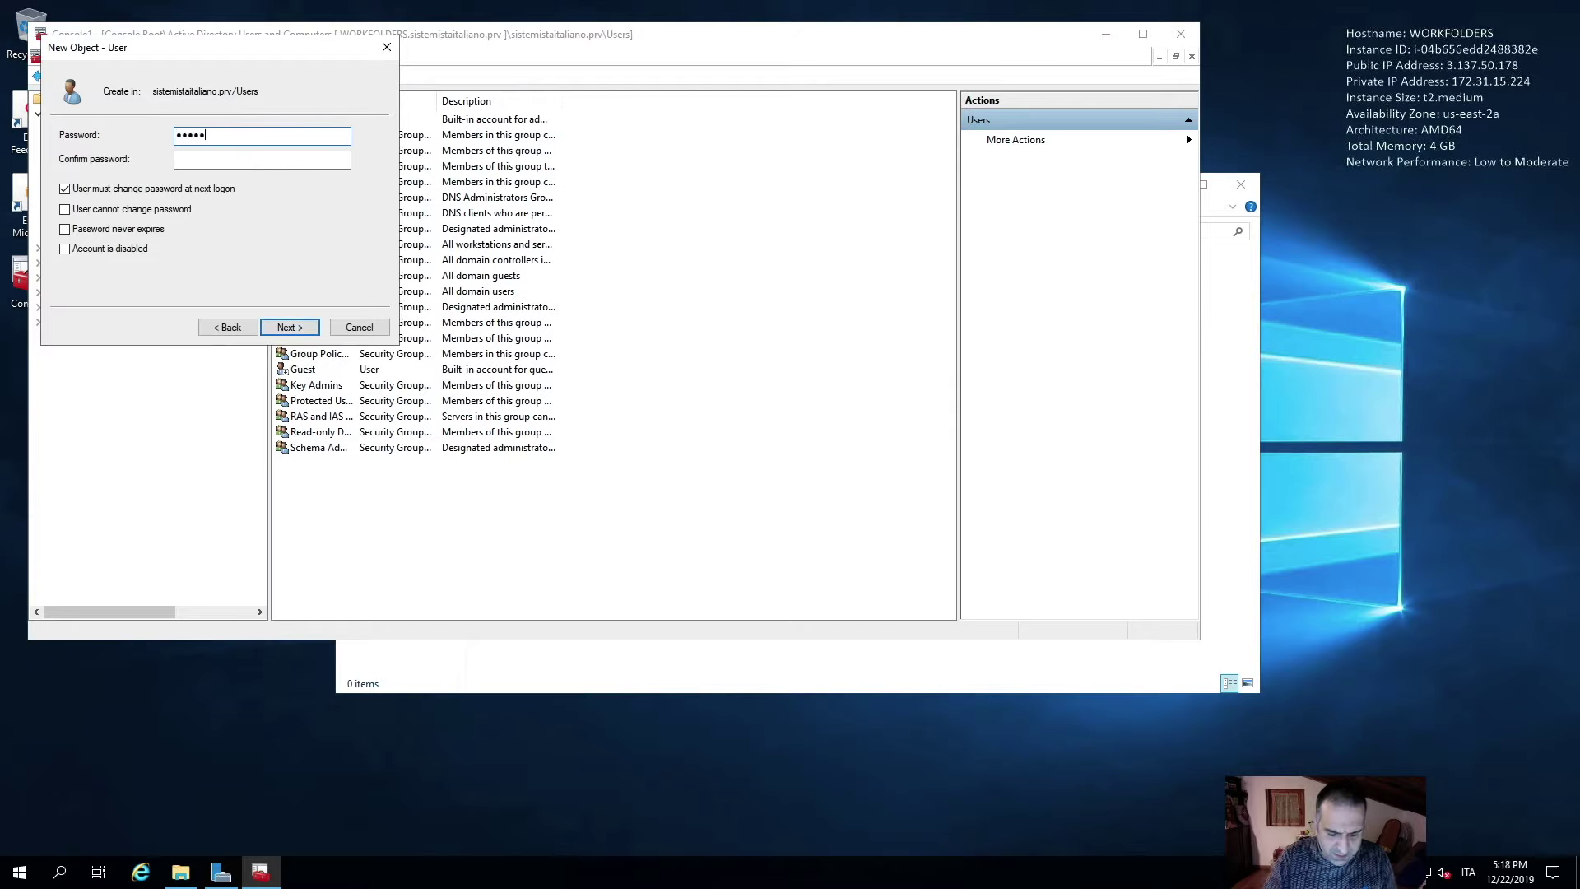
{"action": "key", "text": "Tab"}
{"action": "type", "text": "•"}
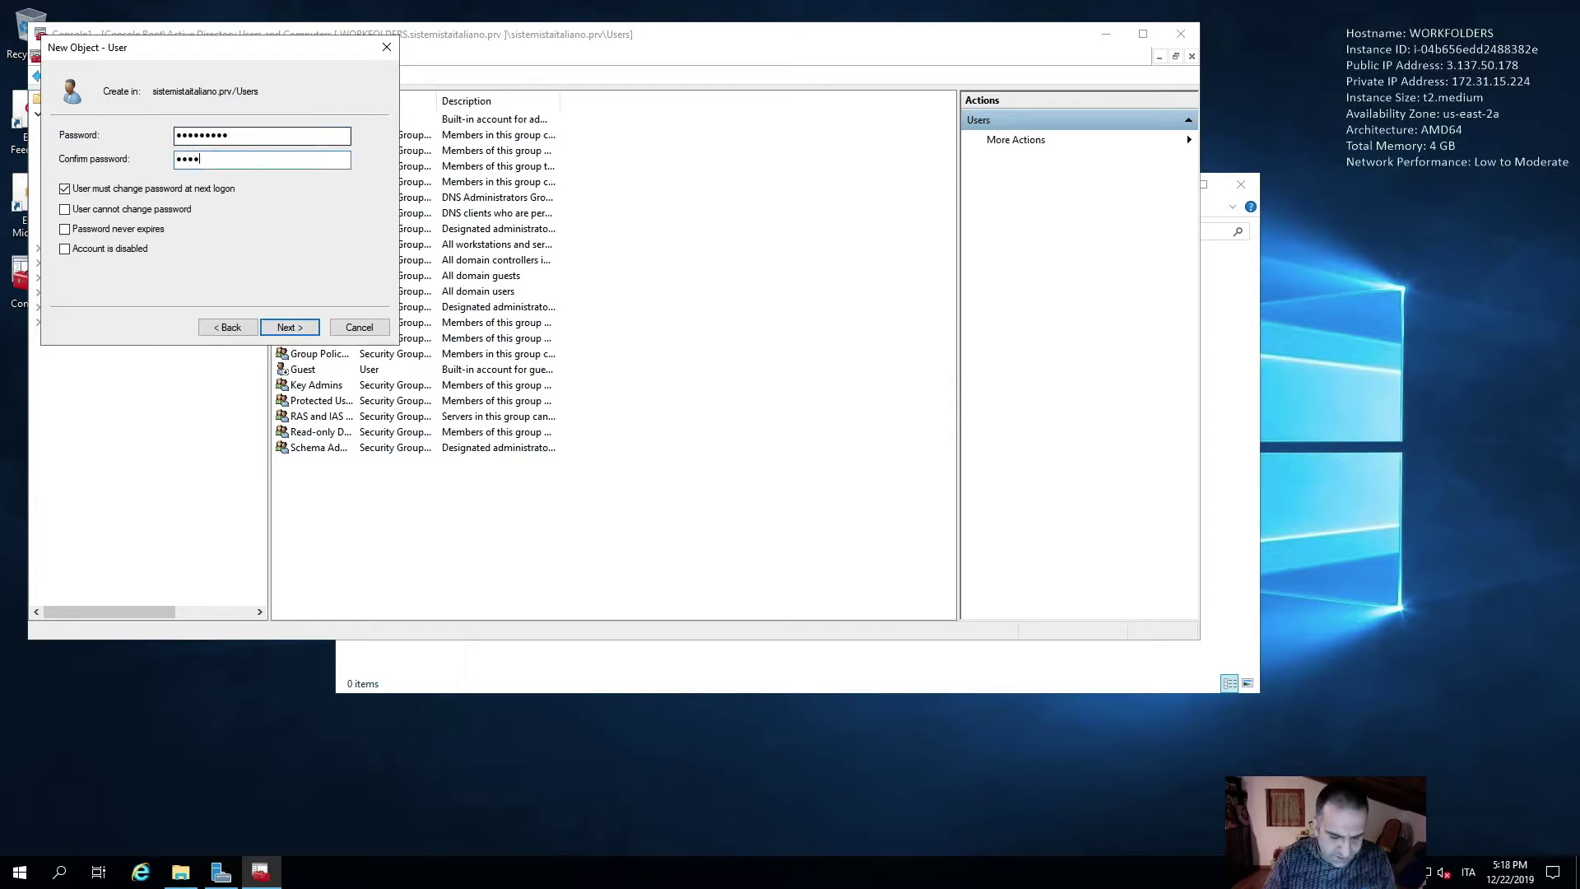
{"action": "left_click", "coordinate": [90, 189]}
{"action": "left_click", "coordinate": [91, 233]}
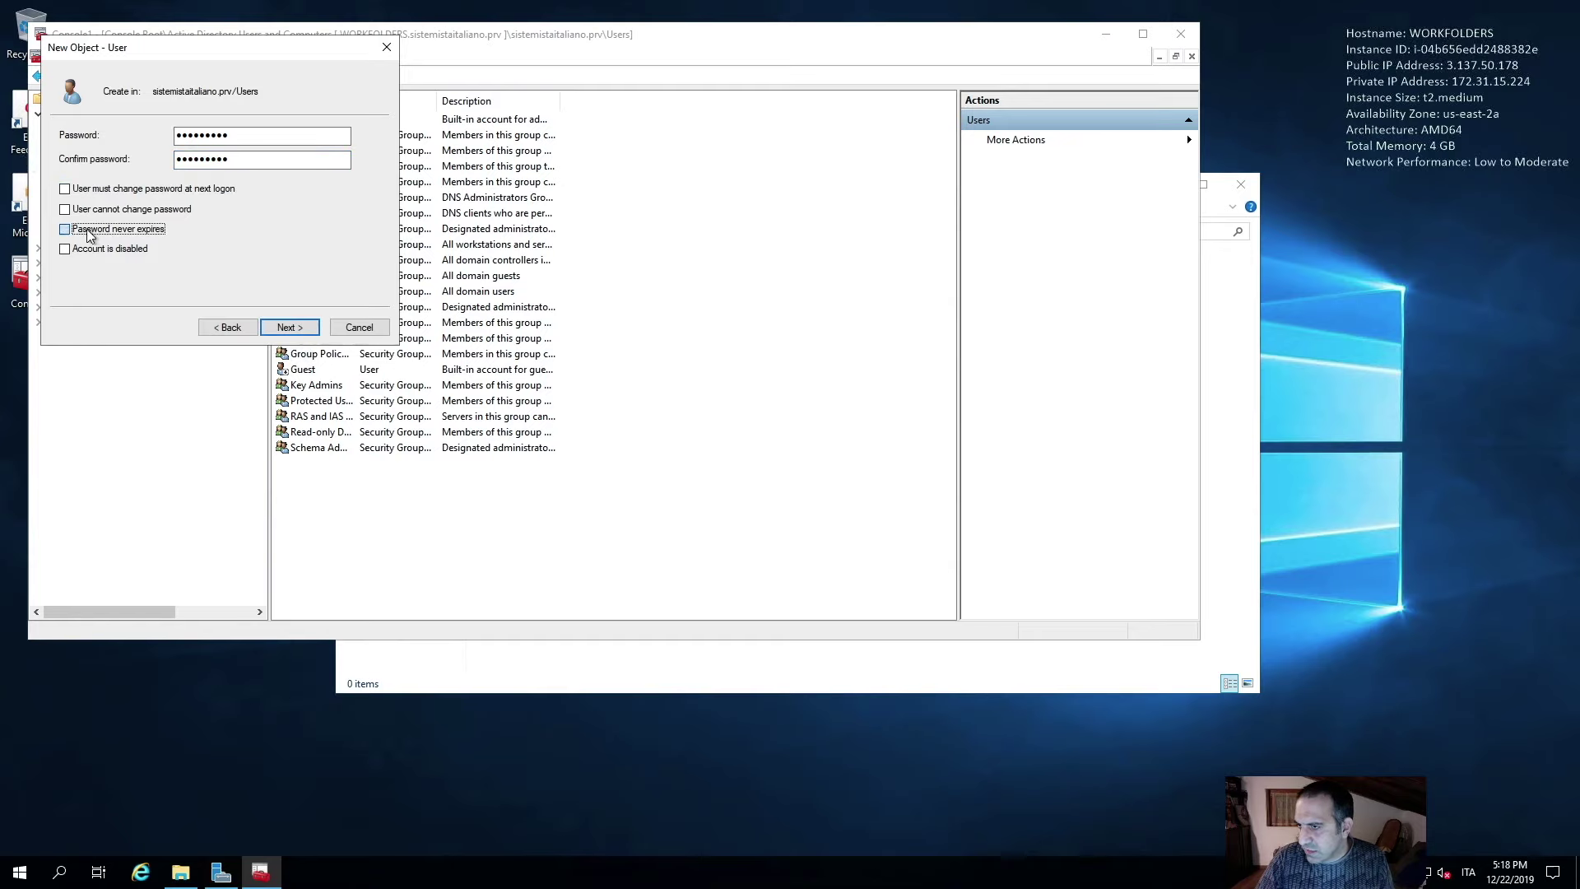
{"action": "left_click", "coordinate": [290, 328]}
{"action": "left_click", "coordinate": [286, 329]}
Step: Create a second user with full name, logon name and password set to never expire
{"action": "right_click", "coordinate": [416, 535]}
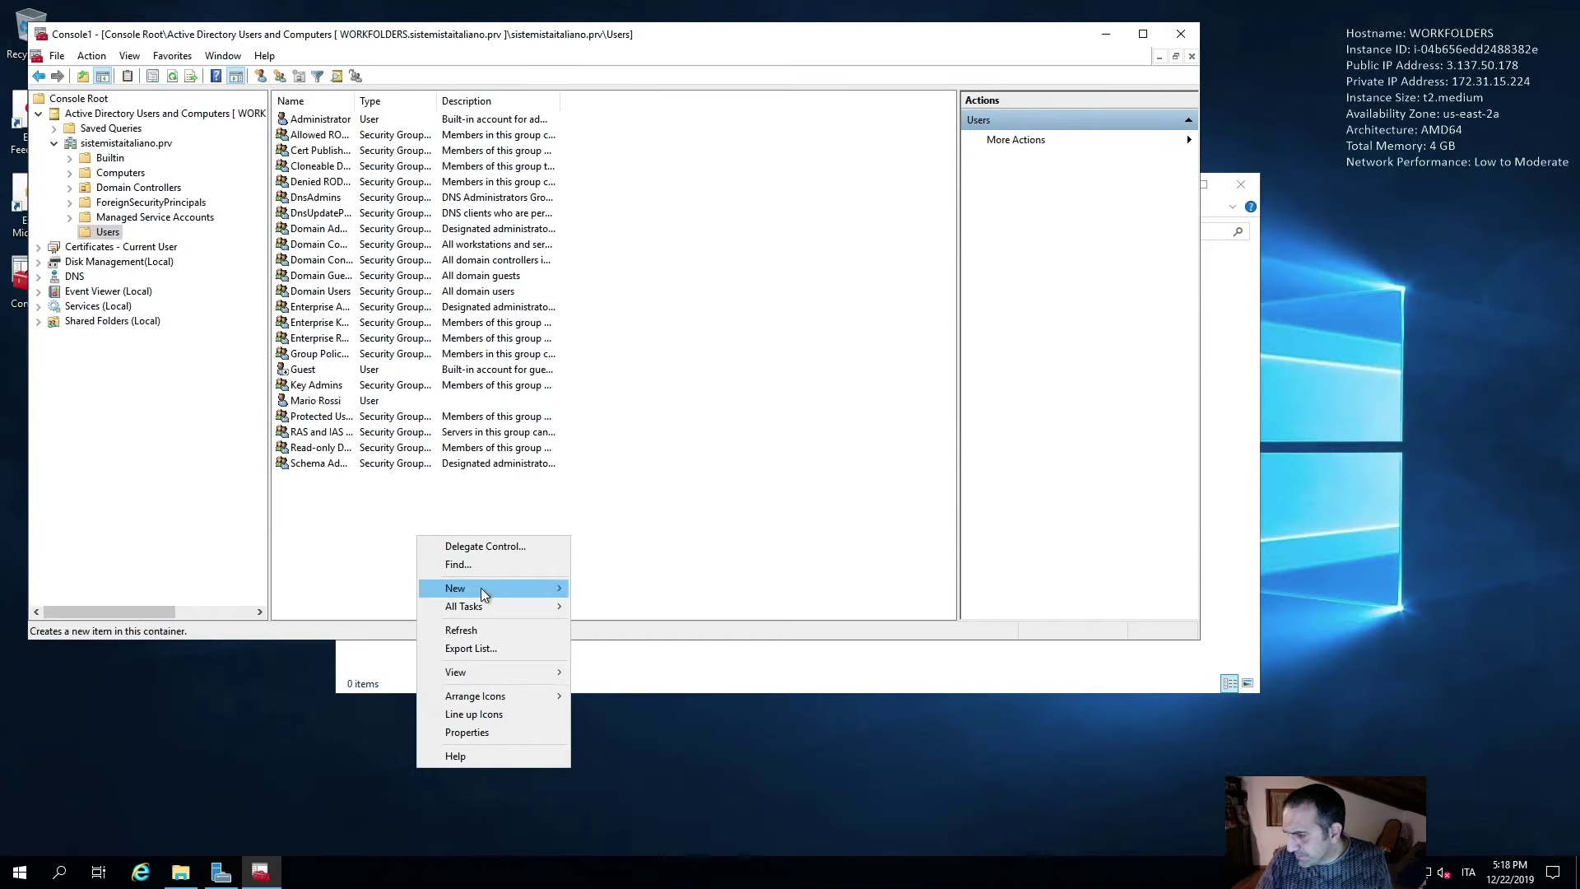
{"action": "mouse_move", "coordinate": [480, 588]}
{"action": "left_click", "coordinate": [619, 770]}
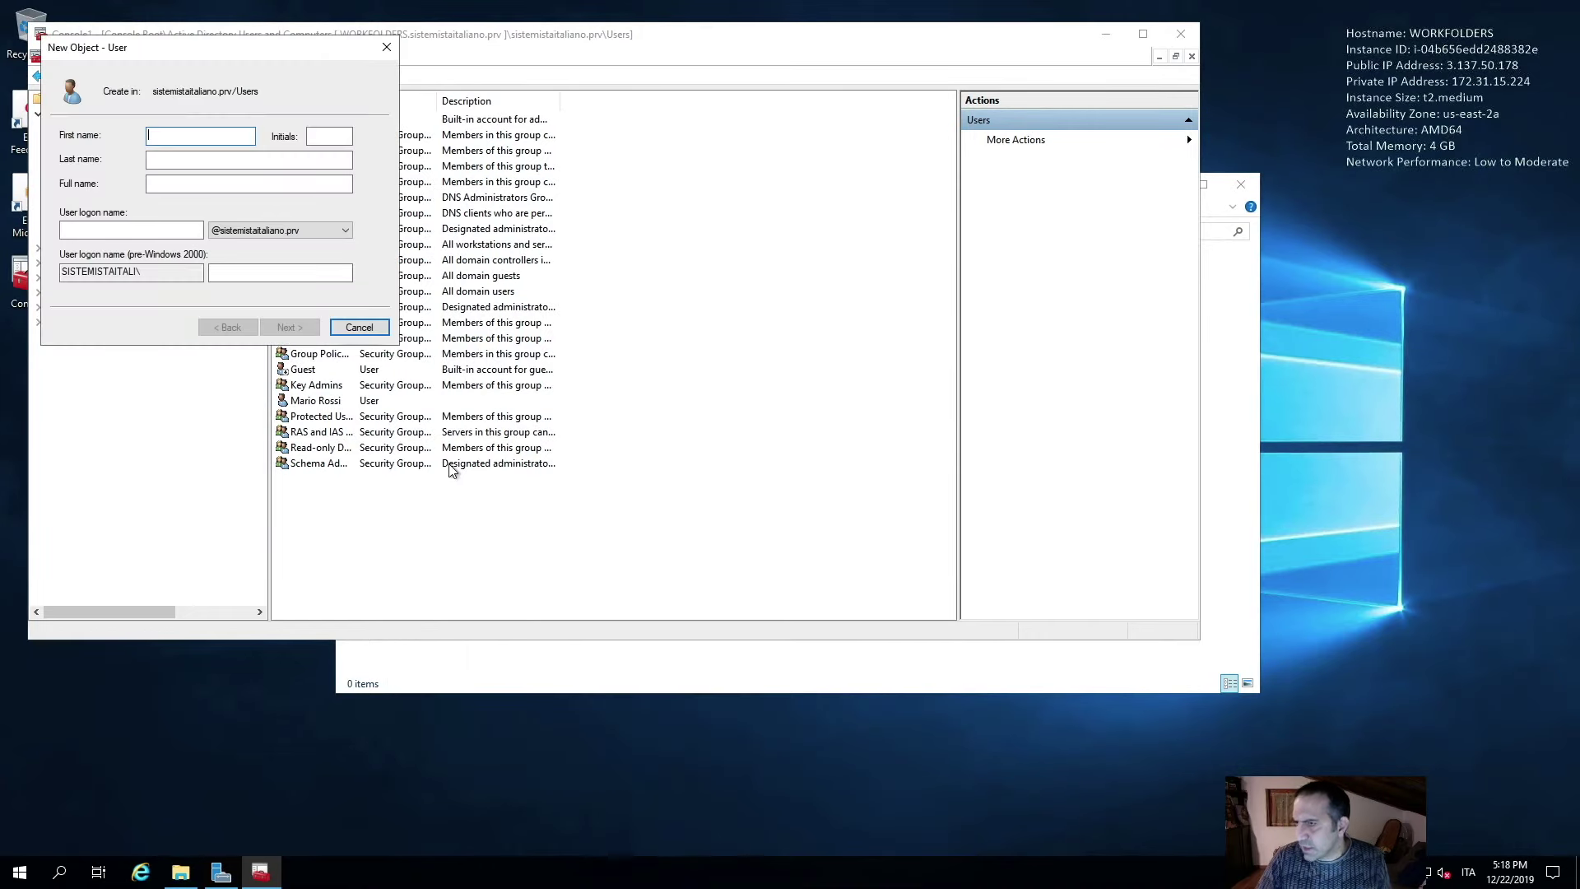
{"action": "type", "text": "Mario "}
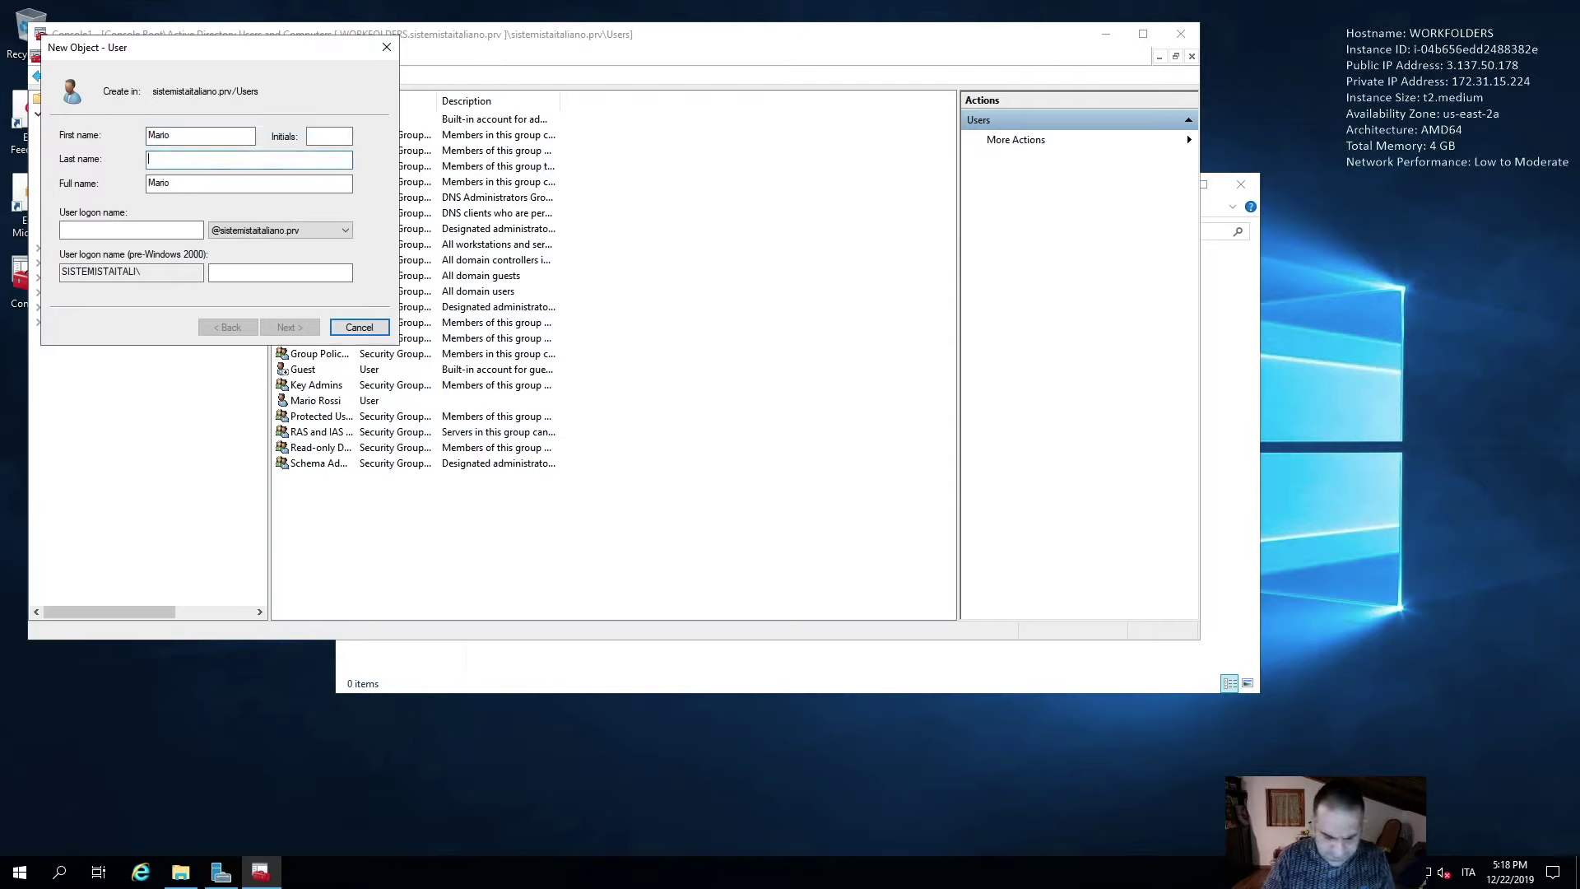
{"action": "type", "text": "Bianchi"}
{"action": "key", "text": "Tab"}
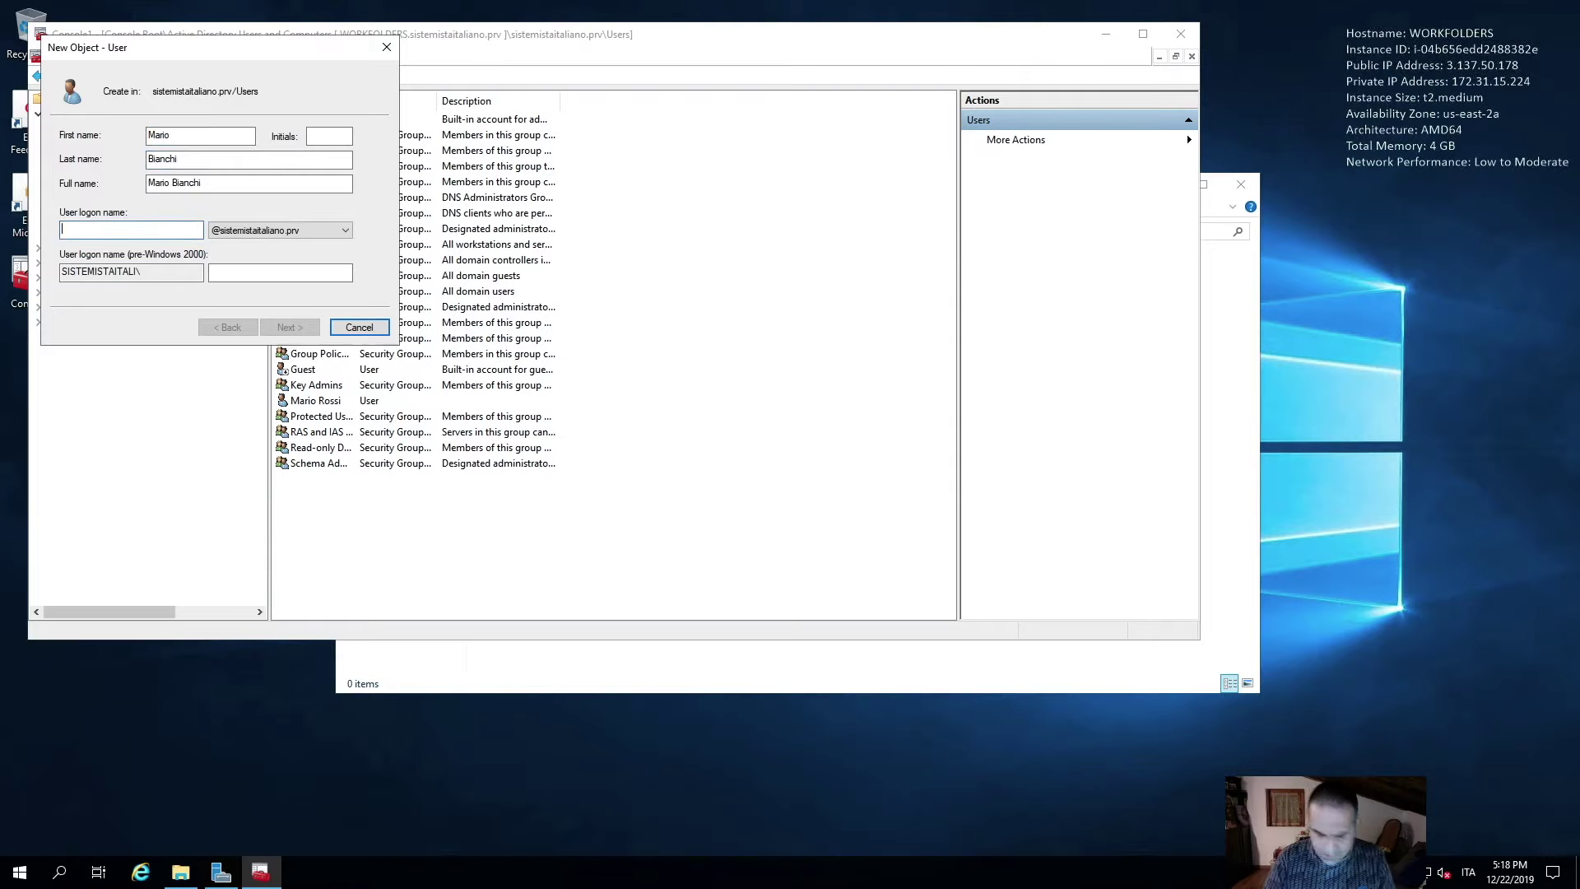
{"action": "type", "text": "m.bianchi"}
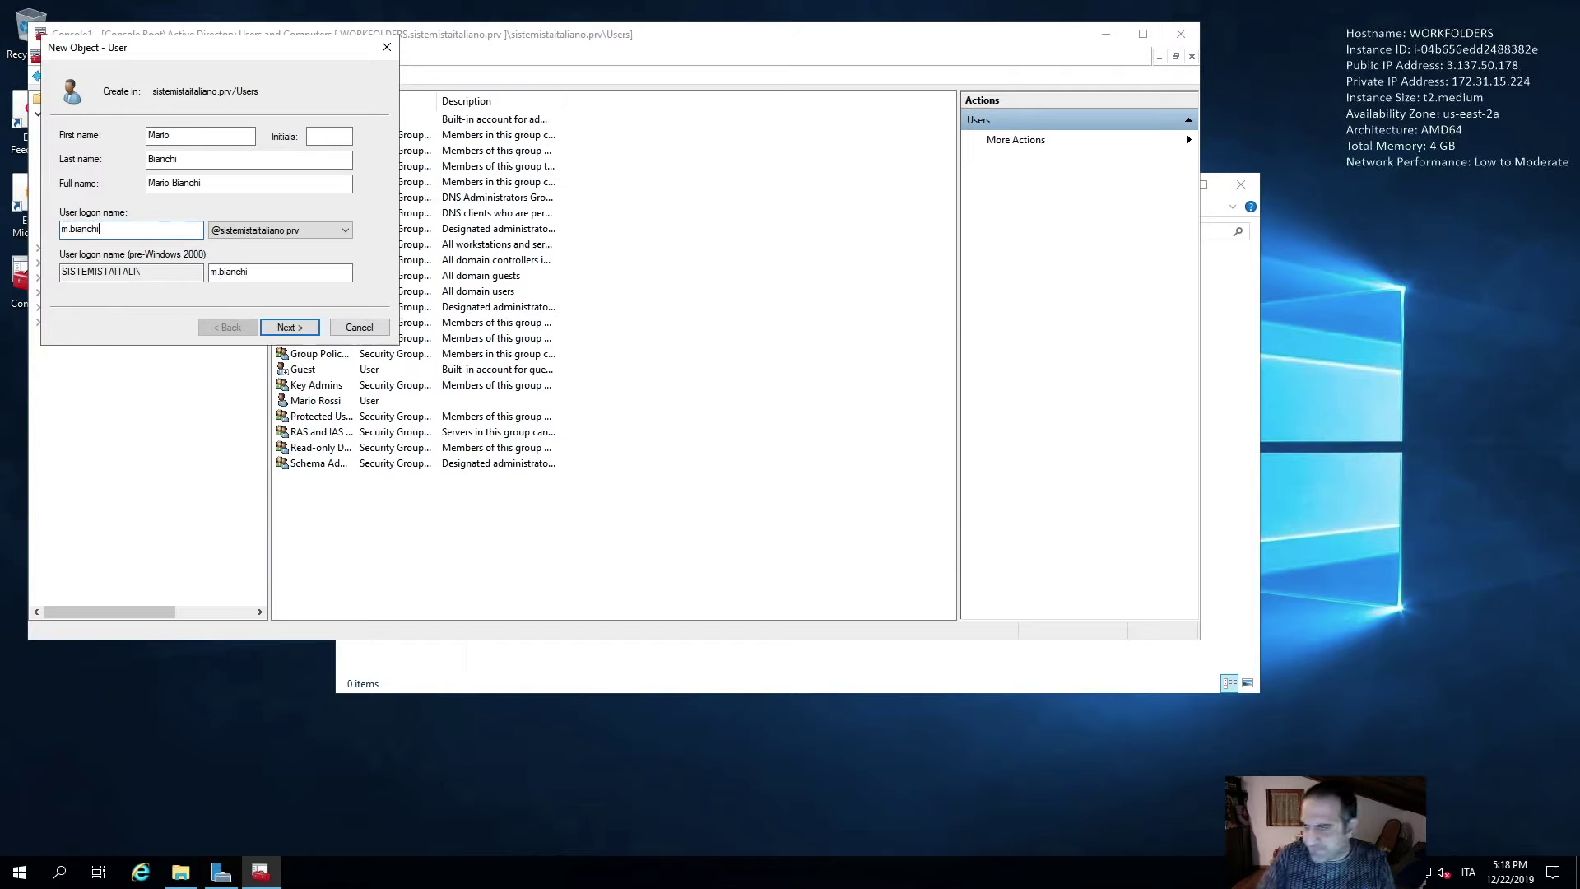
{"action": "left_click", "coordinate": [297, 328]}
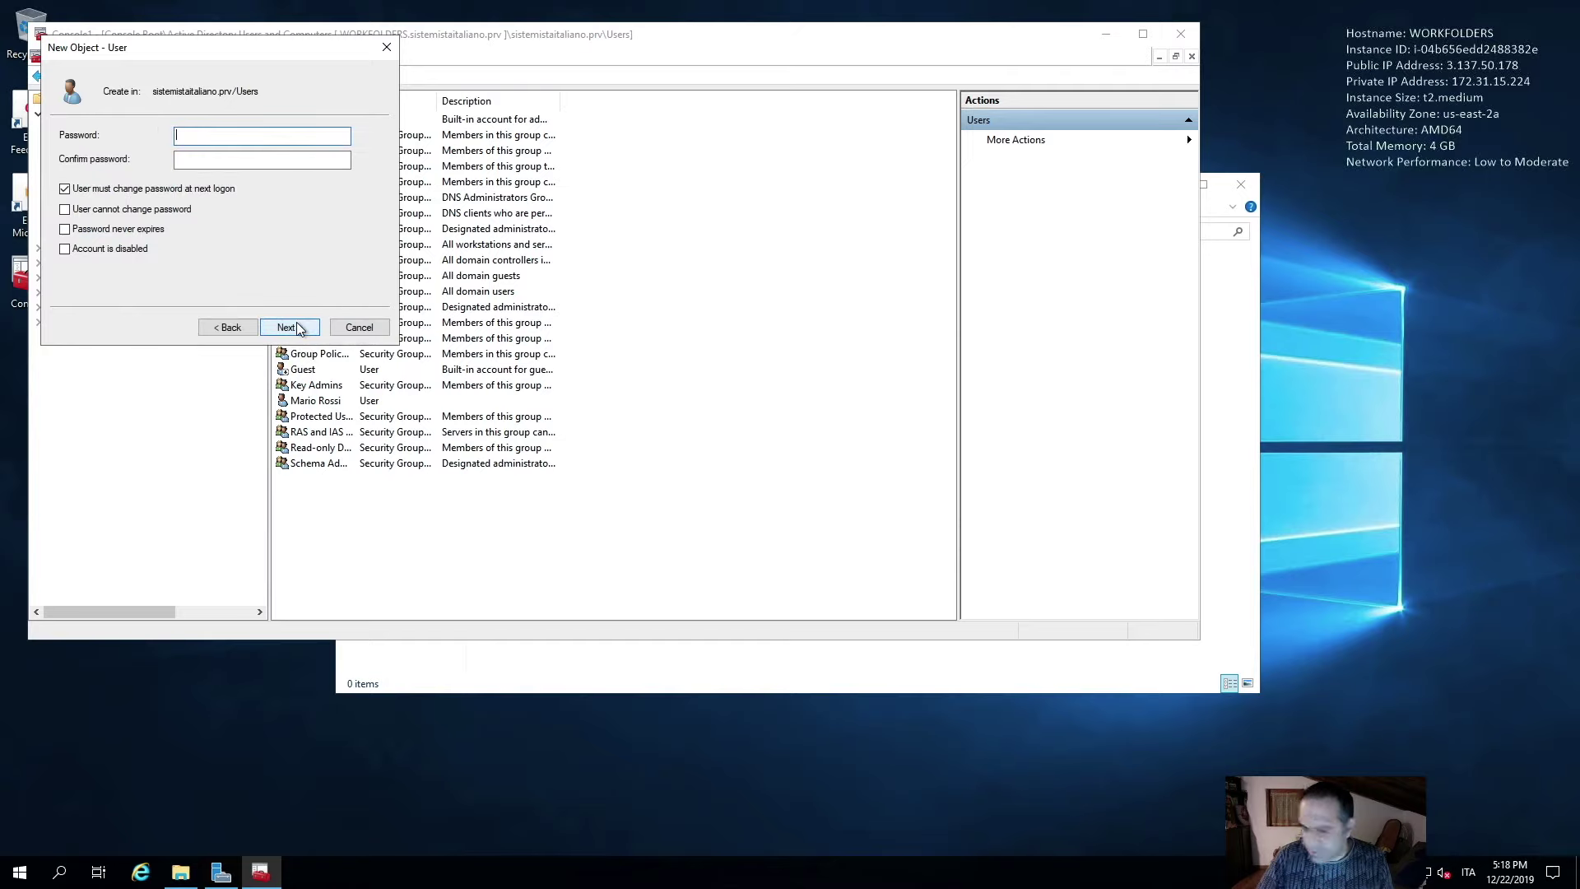
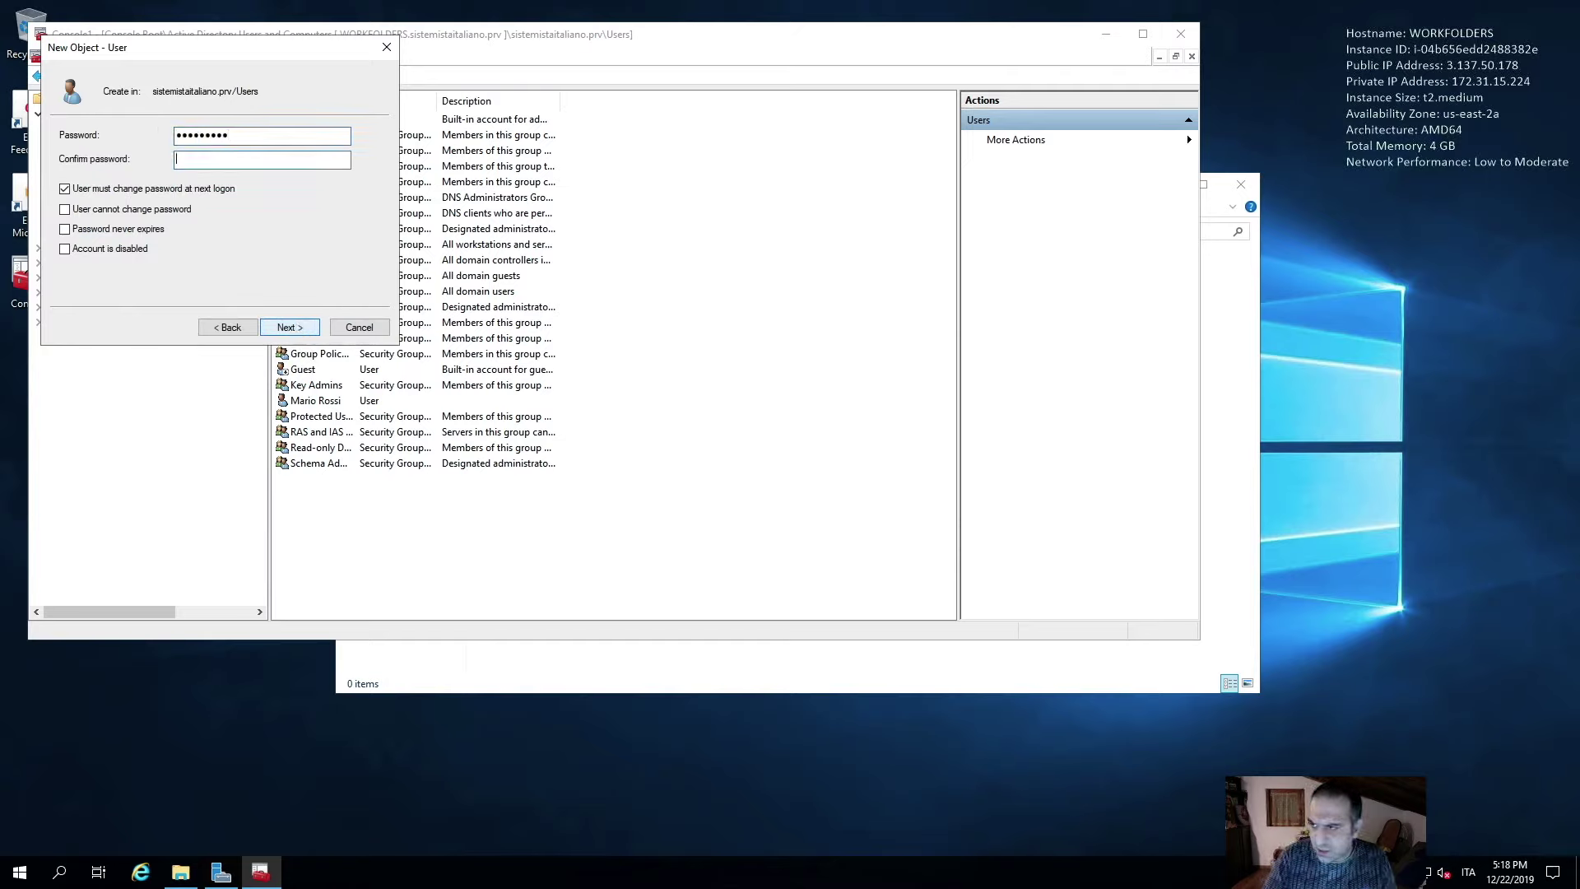
{"action": "left_click", "coordinate": [64, 188]}
{"action": "left_click", "coordinate": [64, 229]}
{"action": "left_click", "coordinate": [294, 329]}
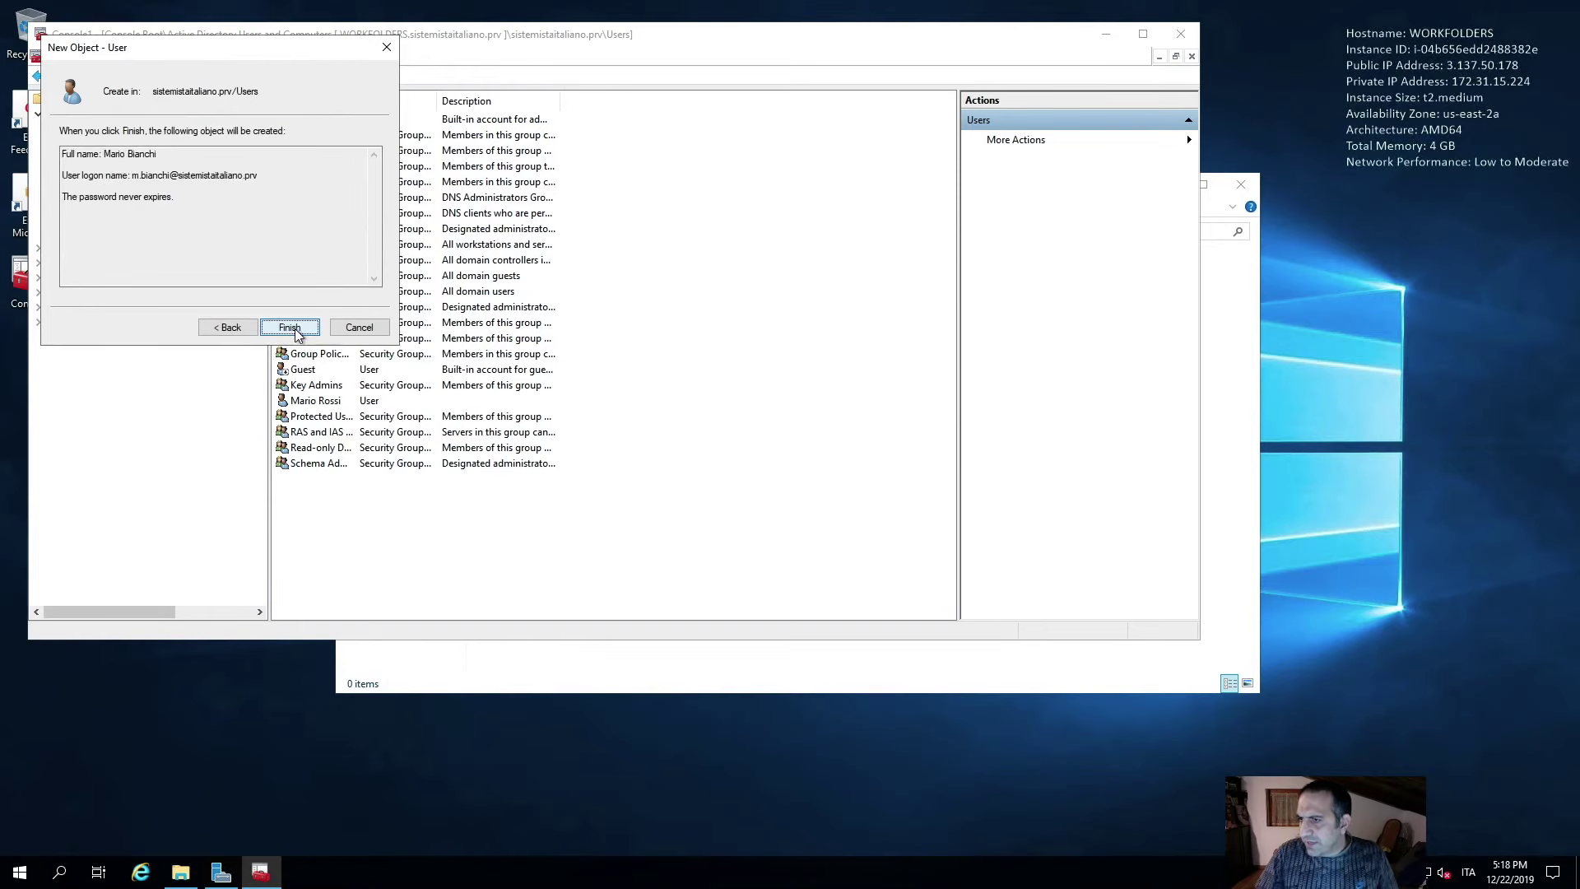
{"action": "left_click", "coordinate": [289, 328]}
Step: Add a new group named workfolders in Users, keeping Global scope and Security type
{"action": "right_click", "coordinate": [423, 584]}
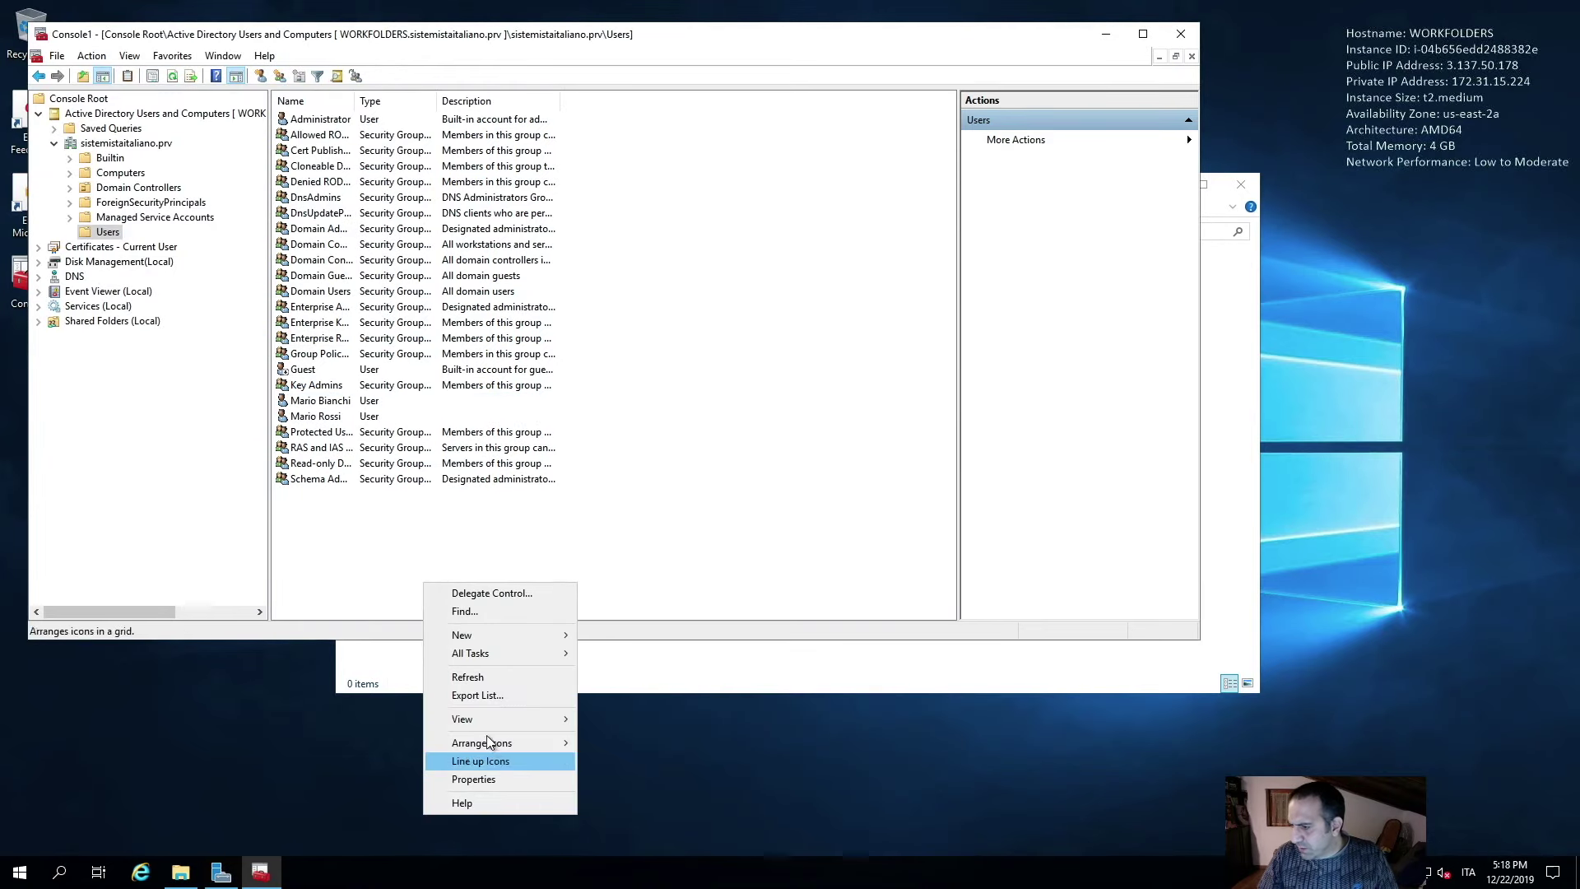
{"action": "mouse_move", "coordinate": [511, 636]}
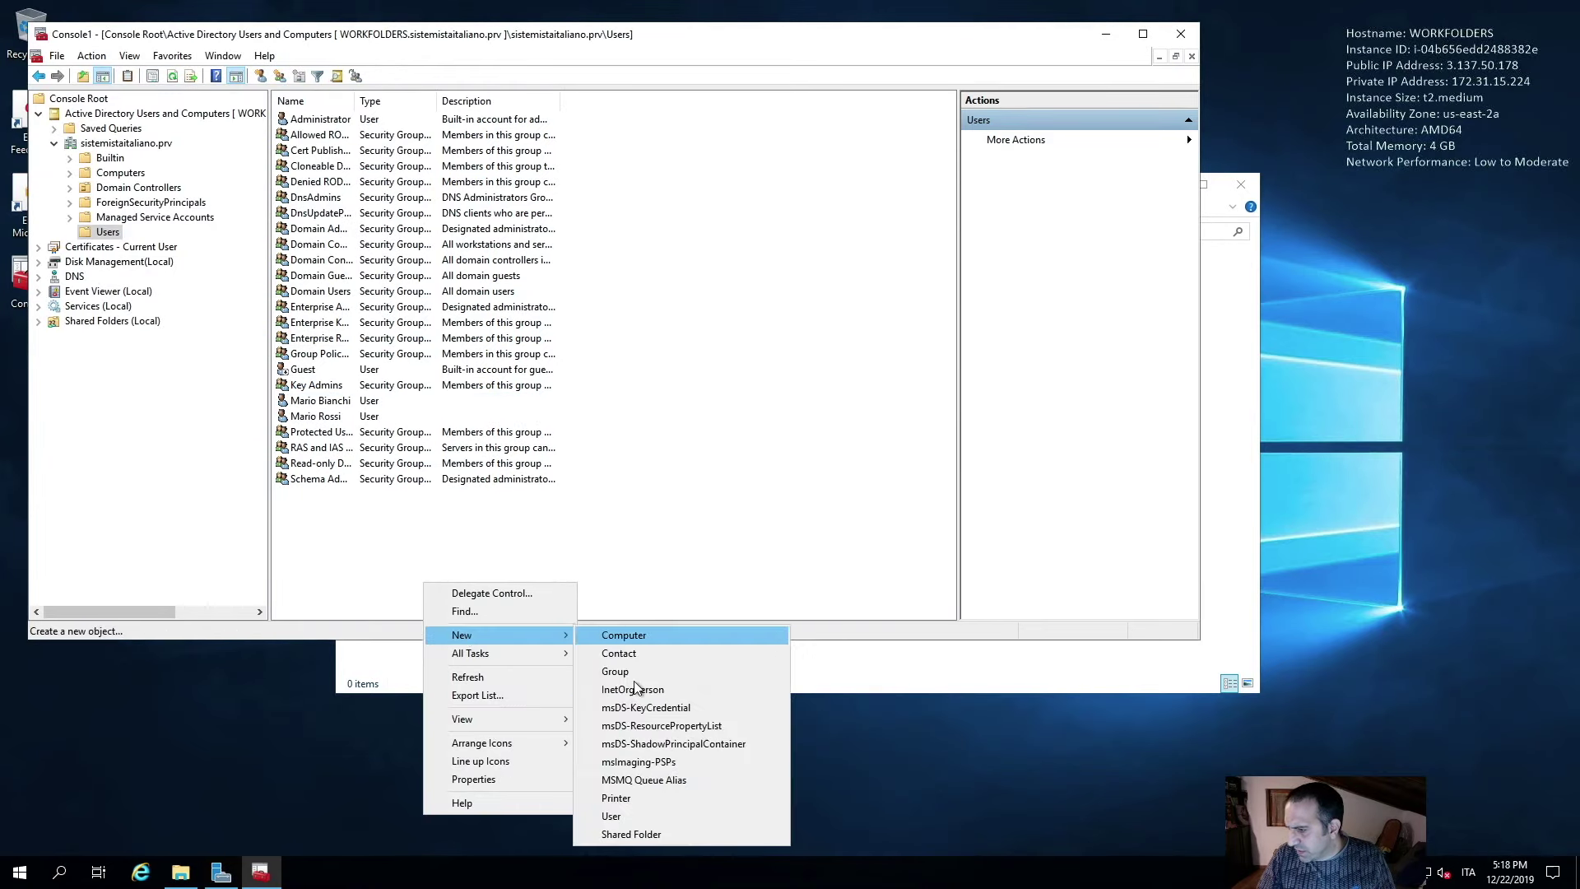
{"action": "left_click", "coordinate": [624, 671]}
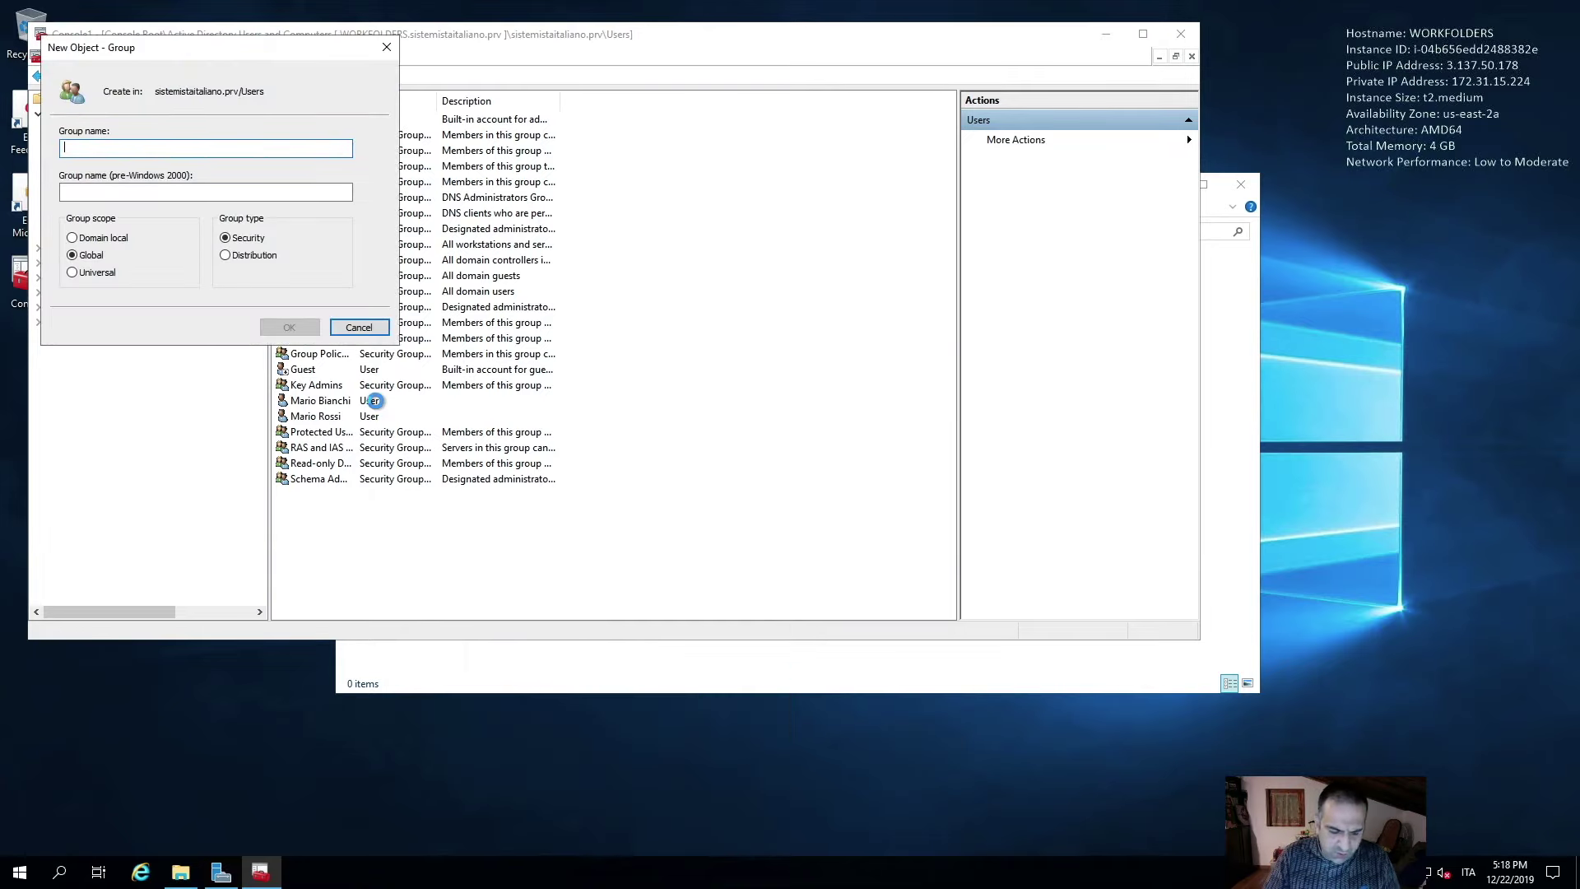
{"action": "type", "text": "workfolders"}
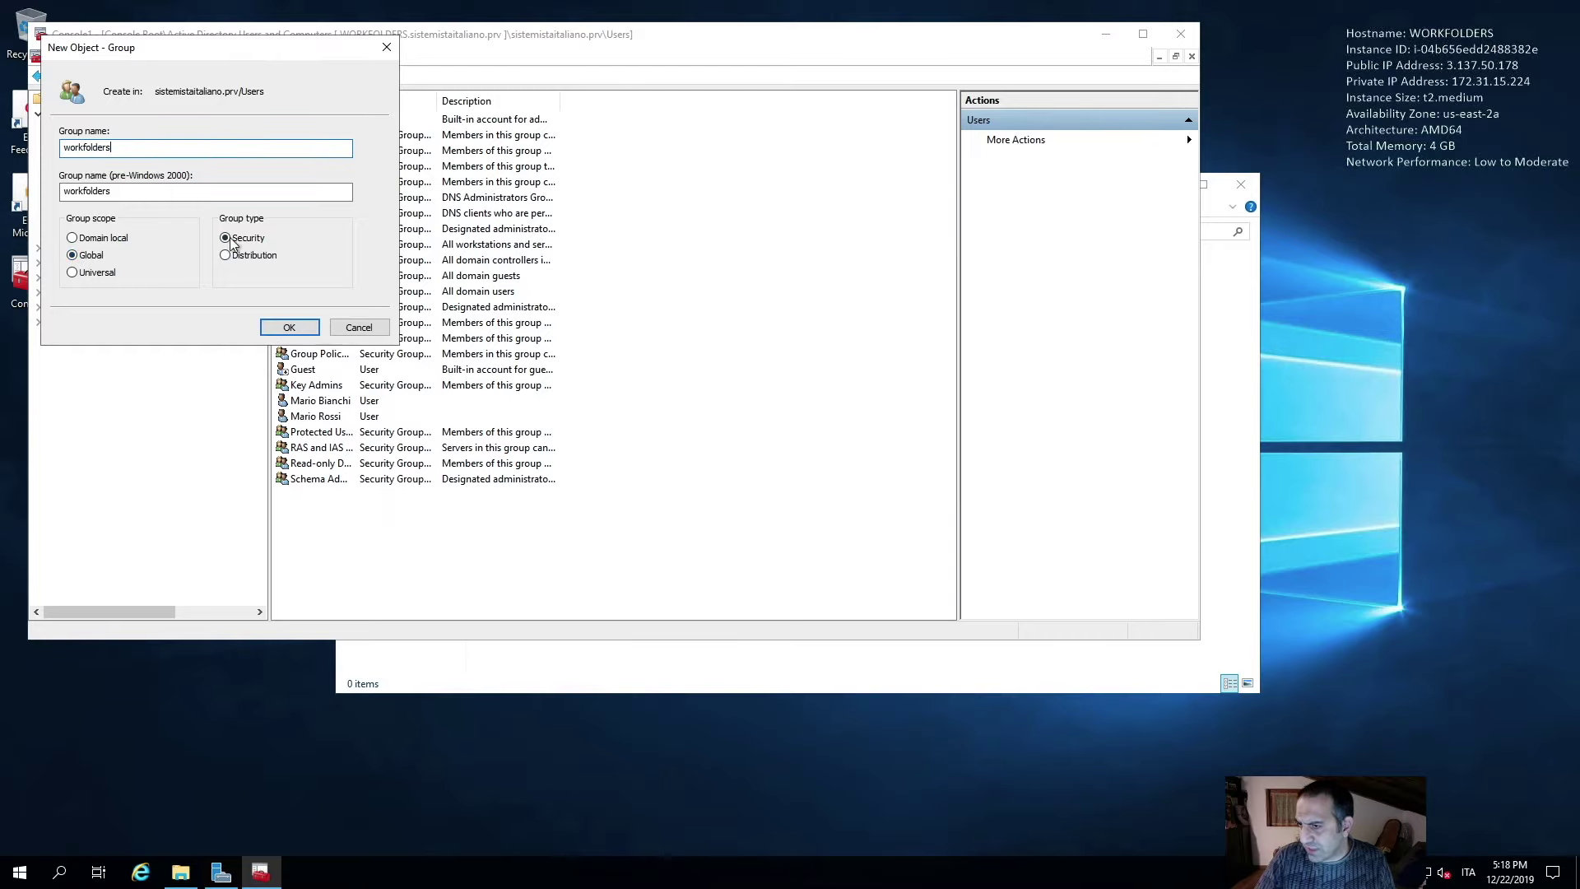
{"action": "left_click", "coordinate": [302, 329]}
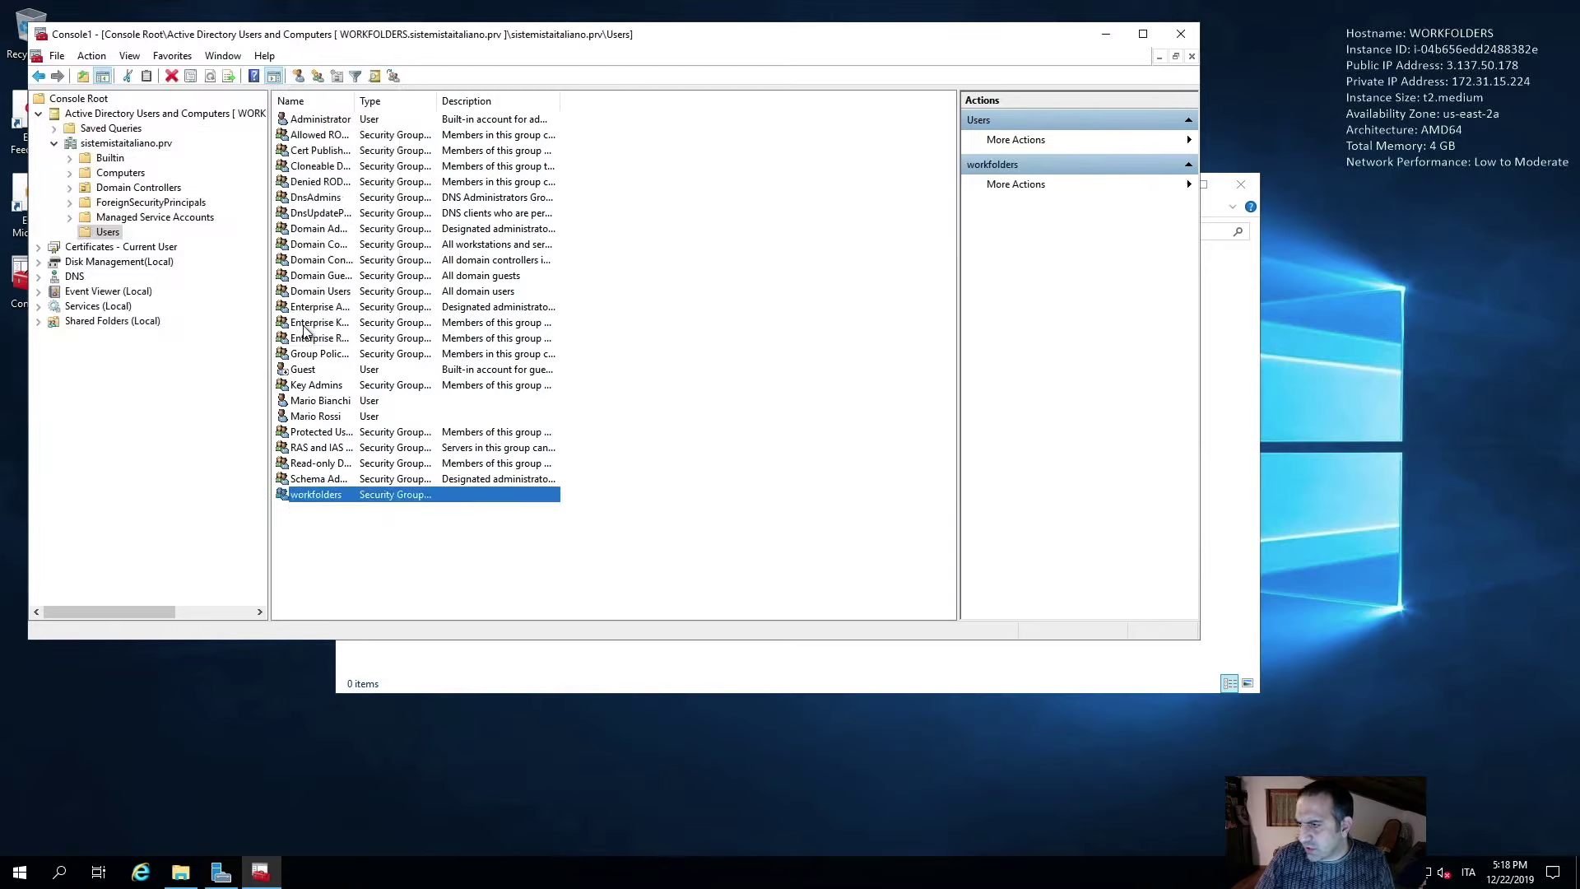
Step: On the workfolders group's Members tab, add both new domain users after checking names
{"action": "double_click", "coordinate": [380, 497]}
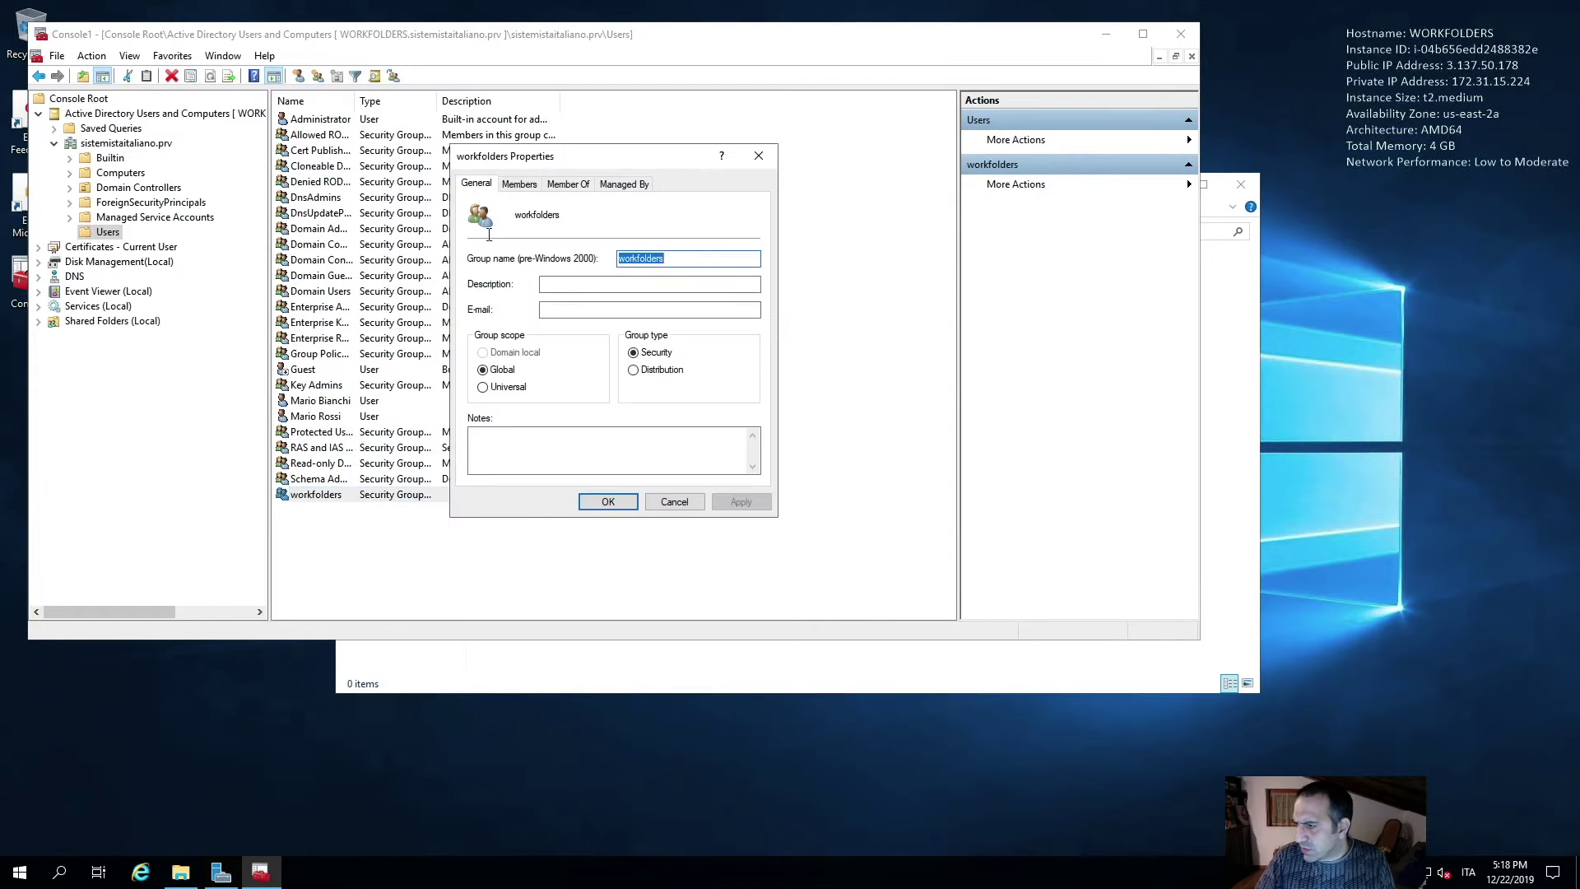
{"action": "left_click", "coordinate": [517, 188]}
{"action": "left_click", "coordinate": [497, 455]}
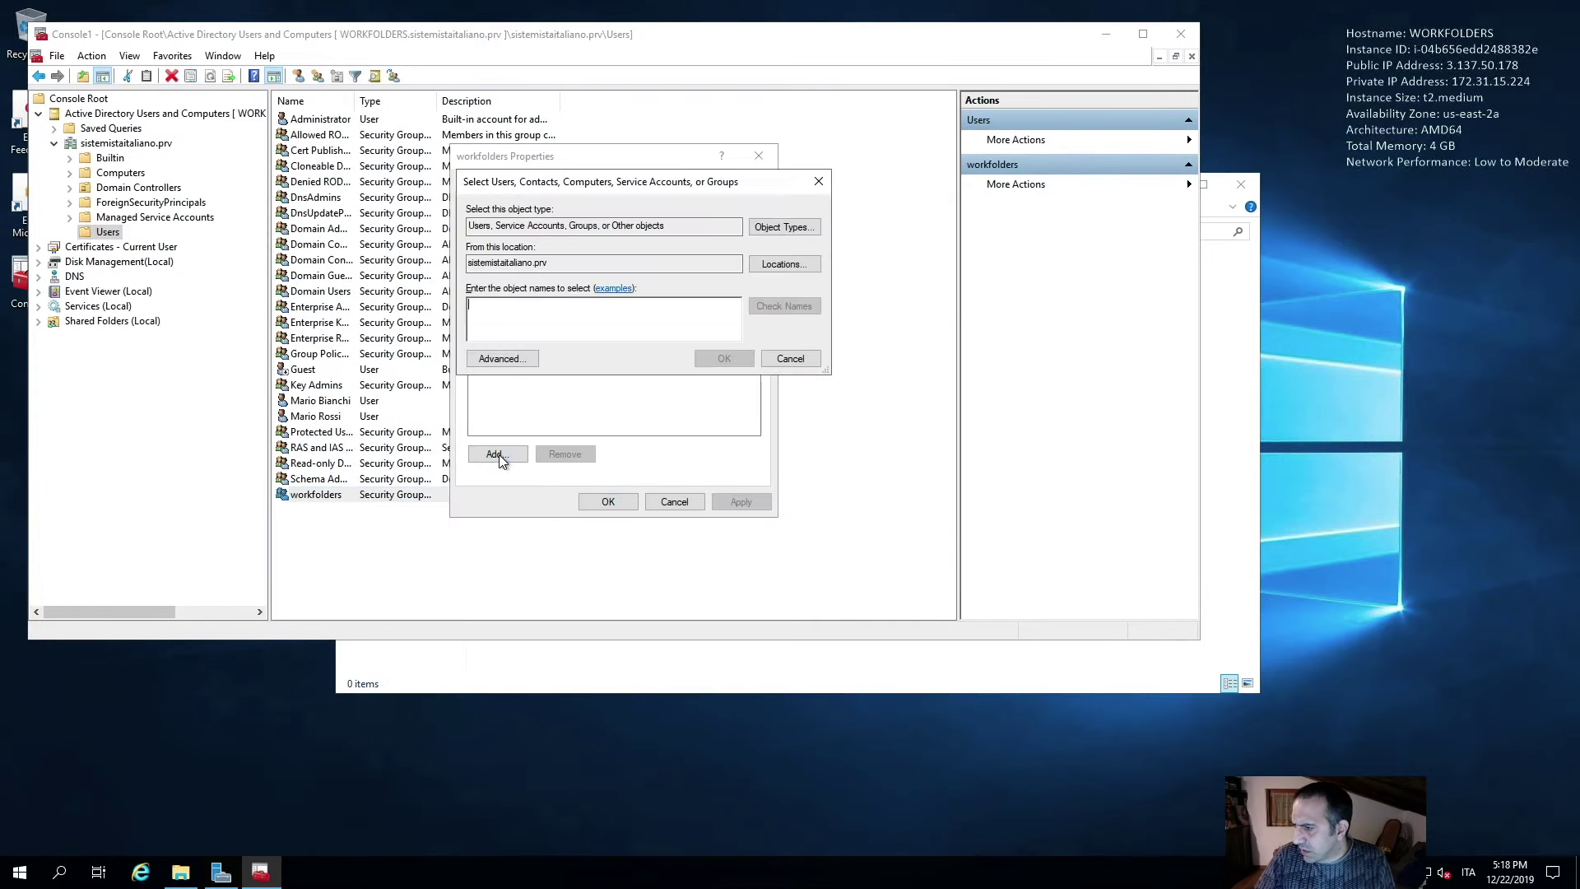
{"action": "type", "text": "m.rossi;m.ianchi"}
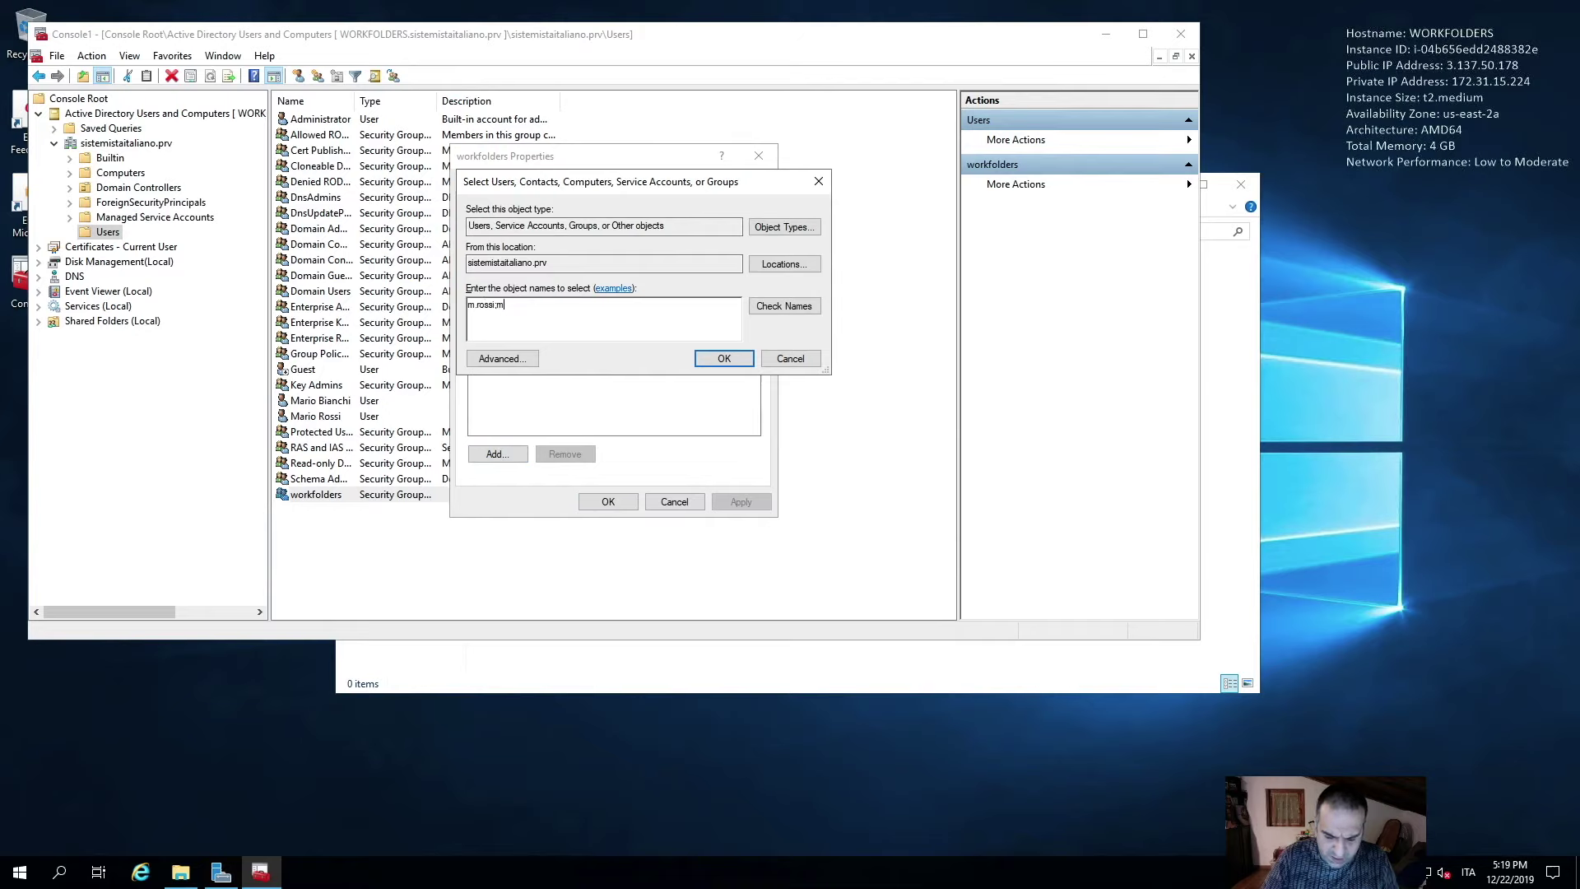
{"action": "left_click", "coordinate": [784, 306]}
{"action": "left_click", "coordinate": [749, 447]}
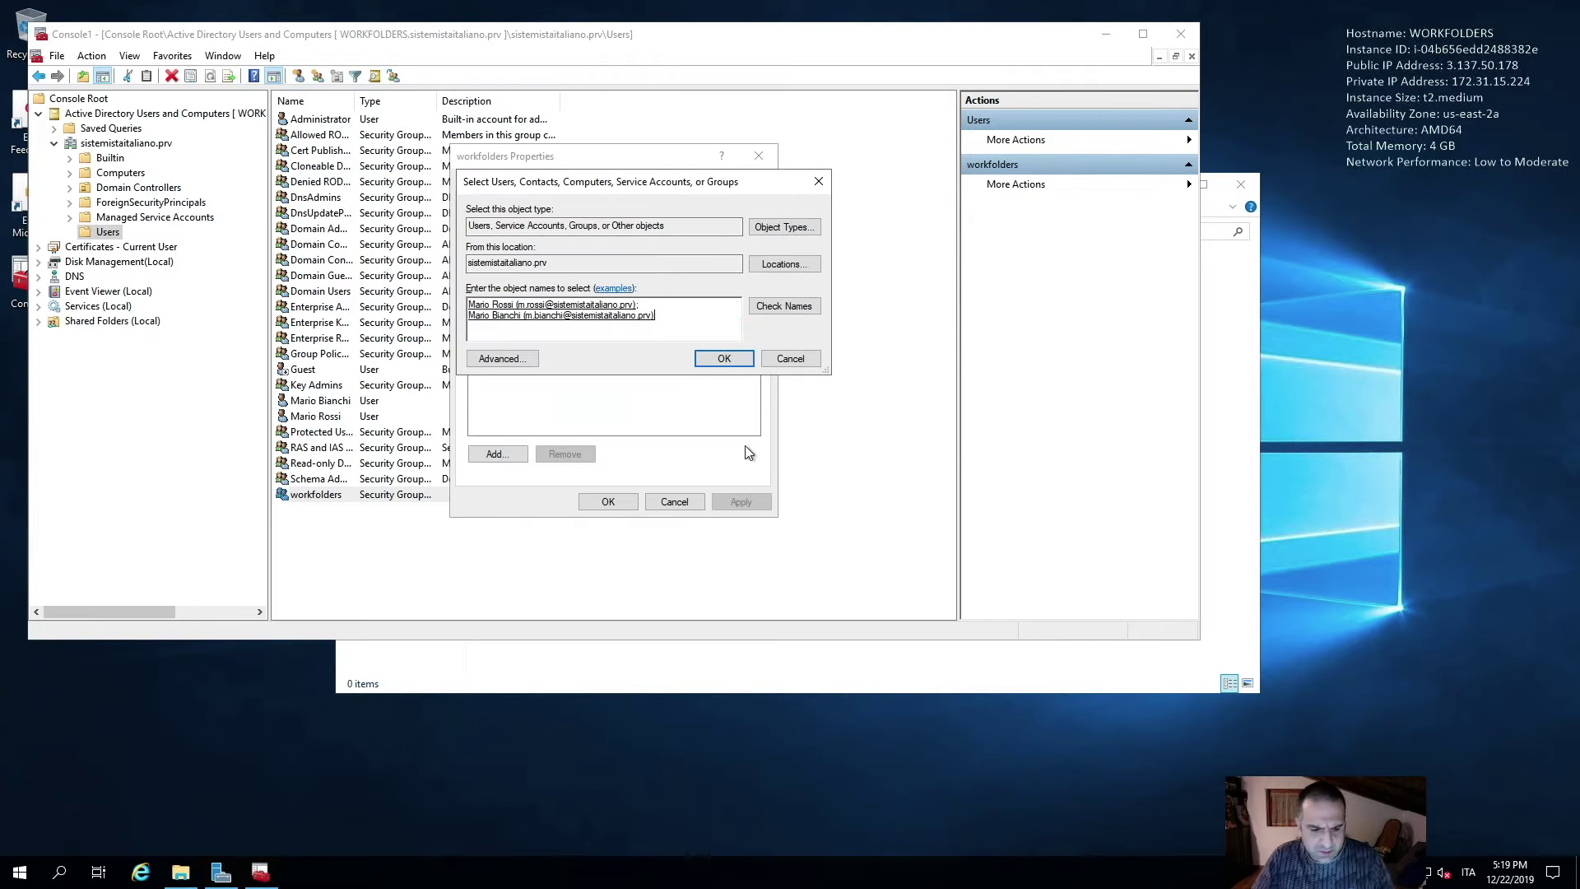
{"action": "left_click", "coordinate": [723, 359]}
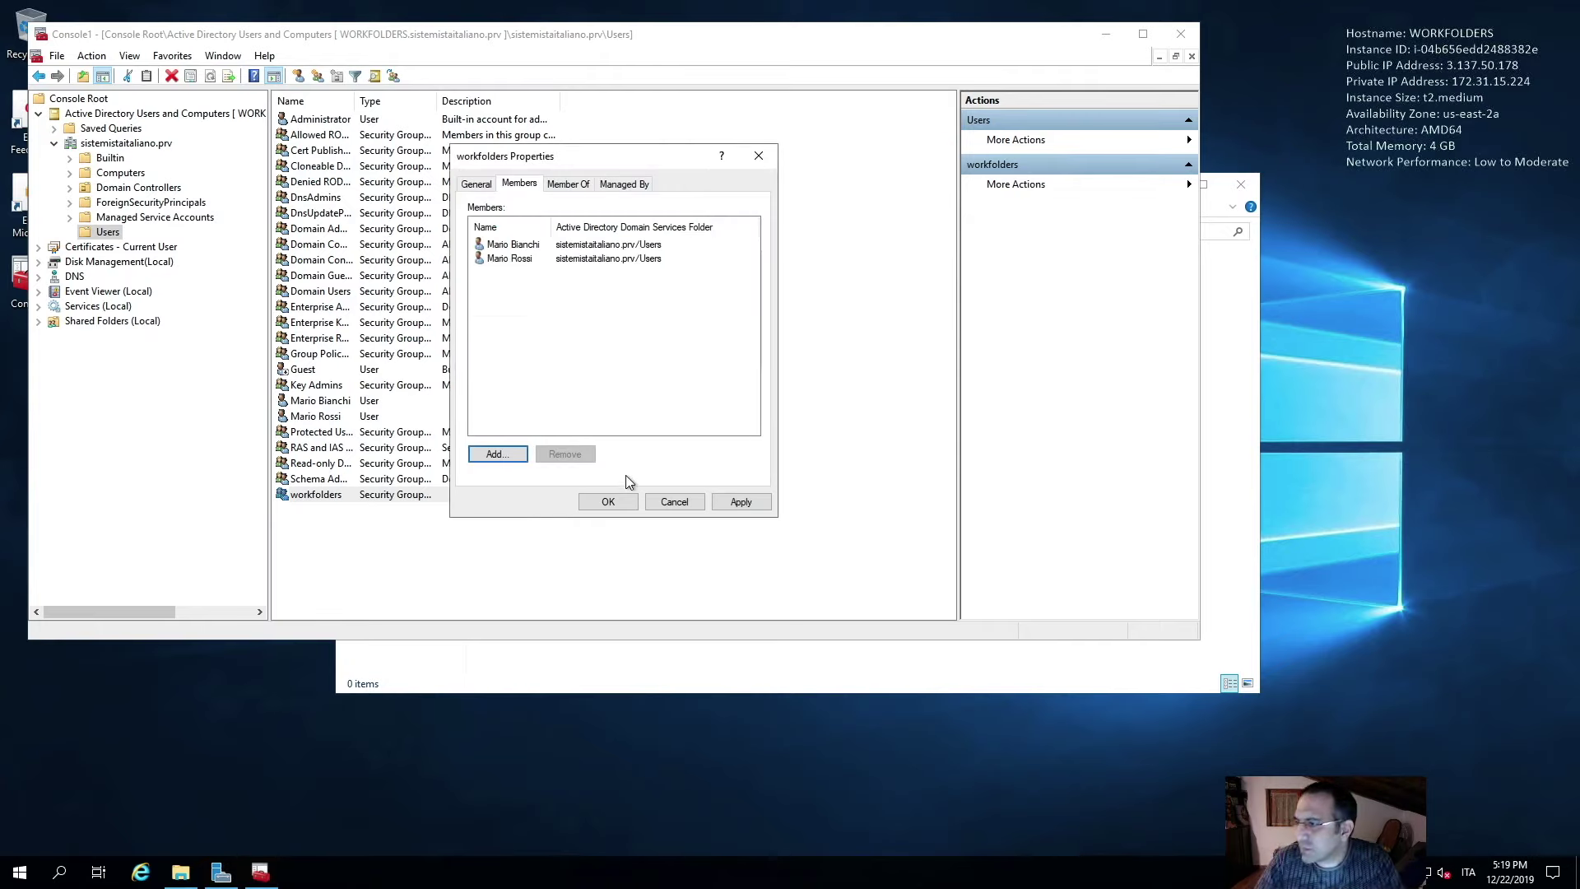
Step: Close the group properties and exit the console, saving its settings
{"action": "left_click", "coordinate": [607, 501]}
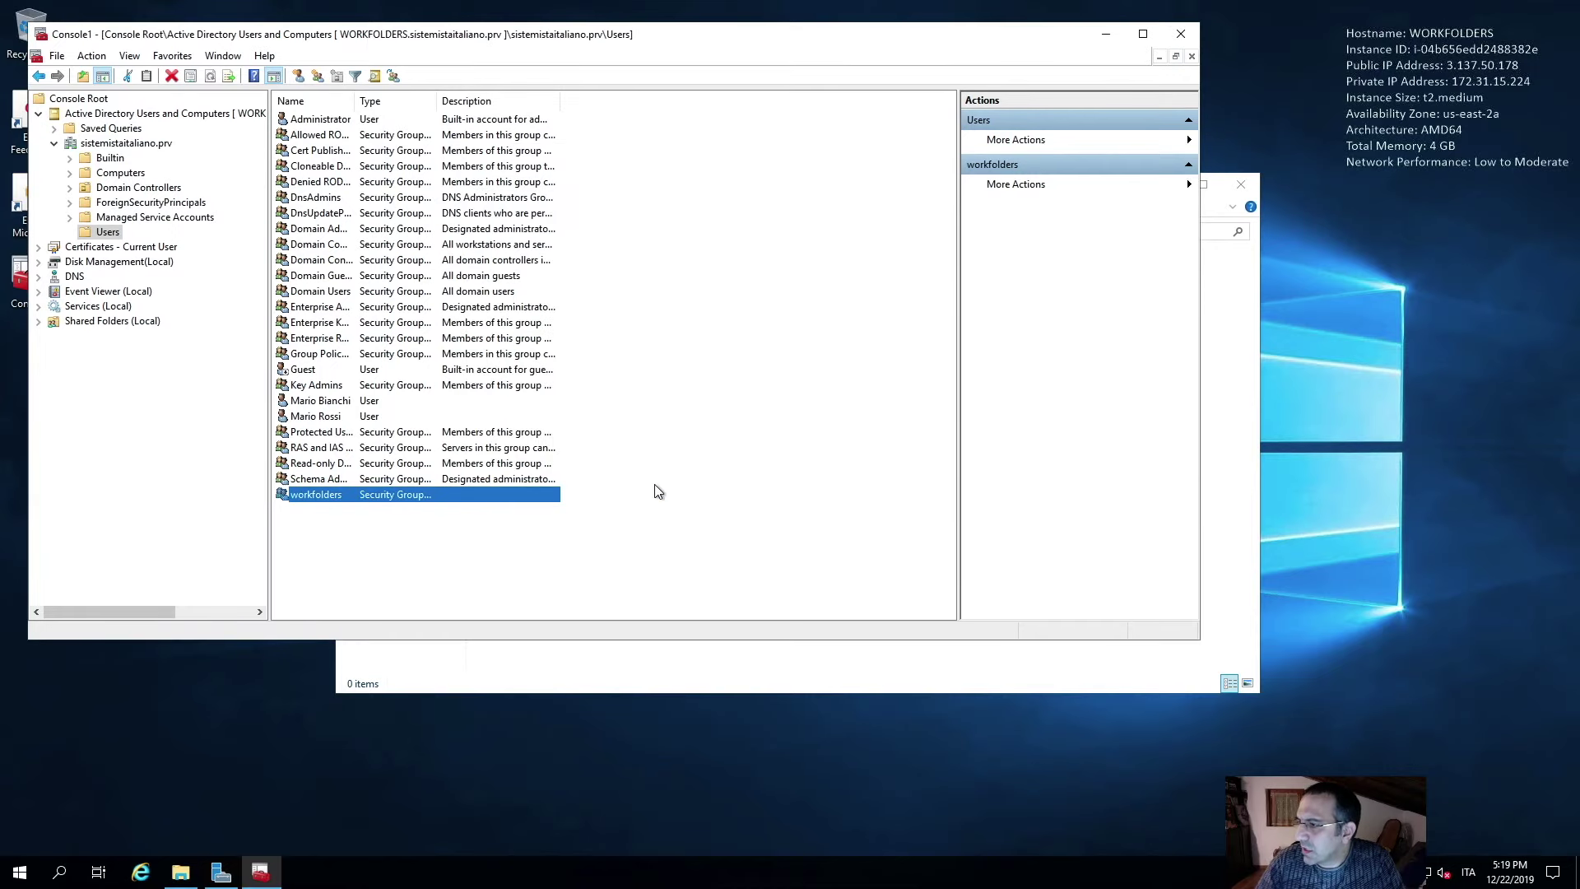
{"action": "left_click", "coordinate": [1181, 34]}
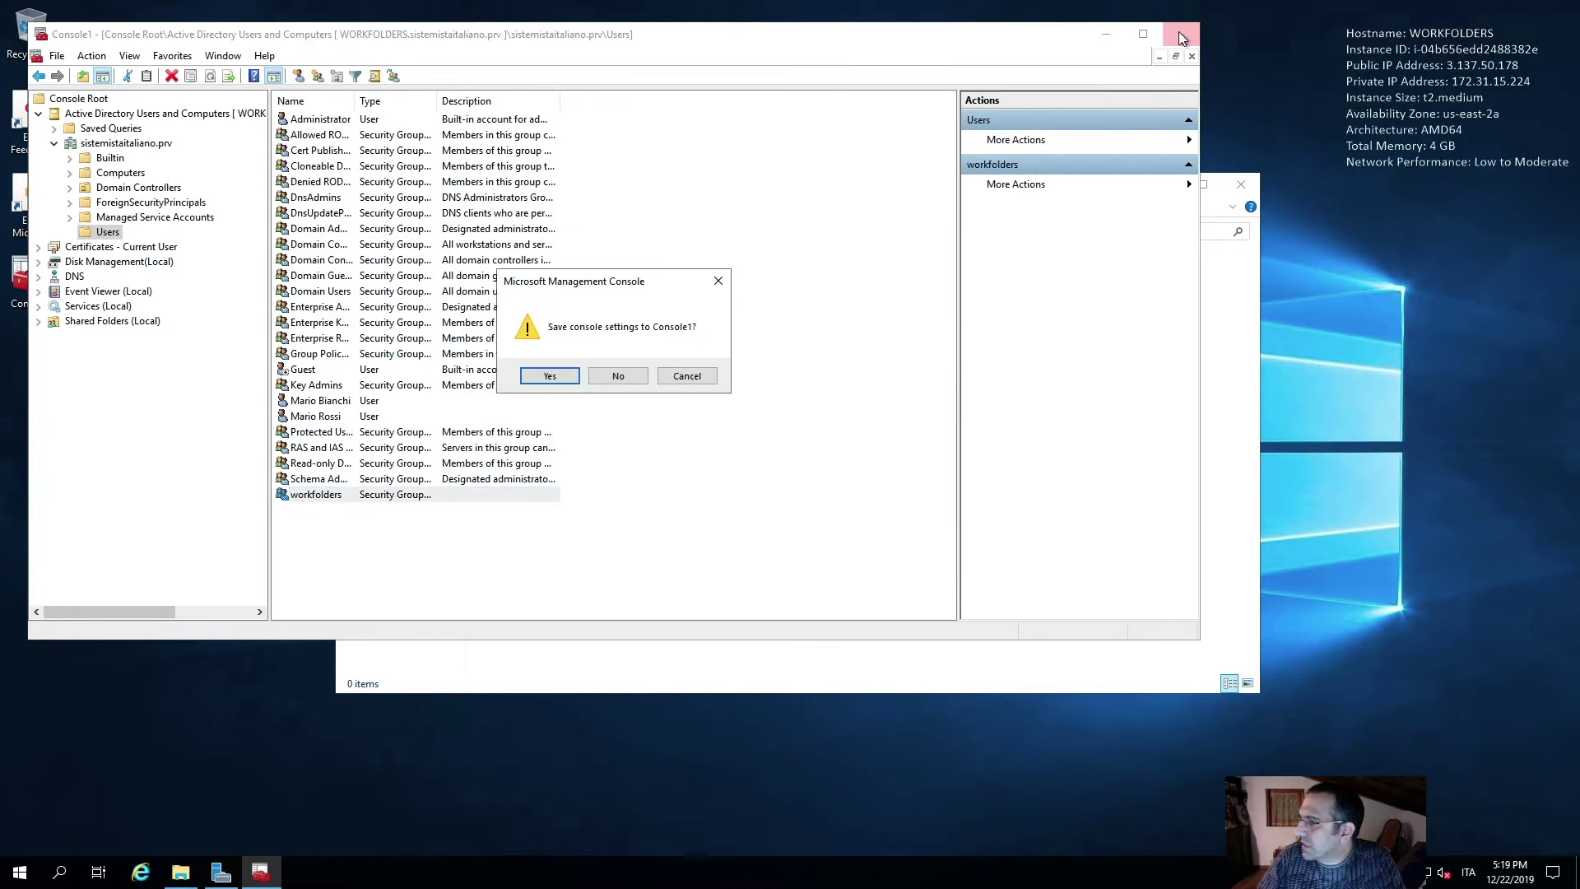
{"action": "left_click", "coordinate": [566, 375]}
Step: Go up to DATA (D:) and open the WORKFOLDERS folder's properties
{"action": "right_click", "coordinate": [667, 357]}
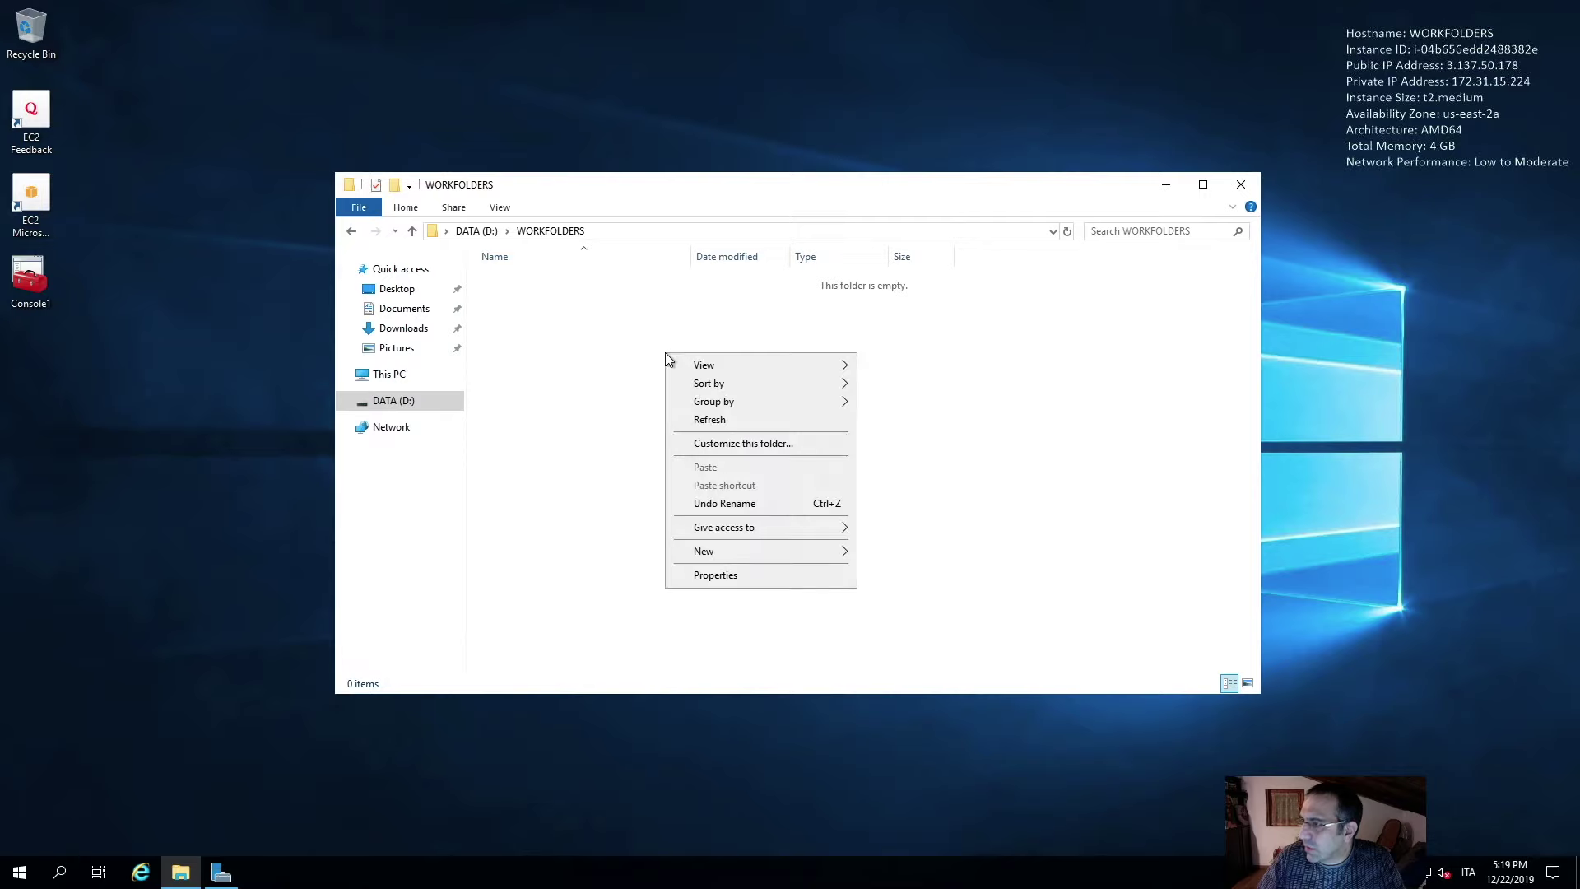
{"action": "key", "text": "Escape"}
{"action": "left_click", "coordinate": [479, 233]}
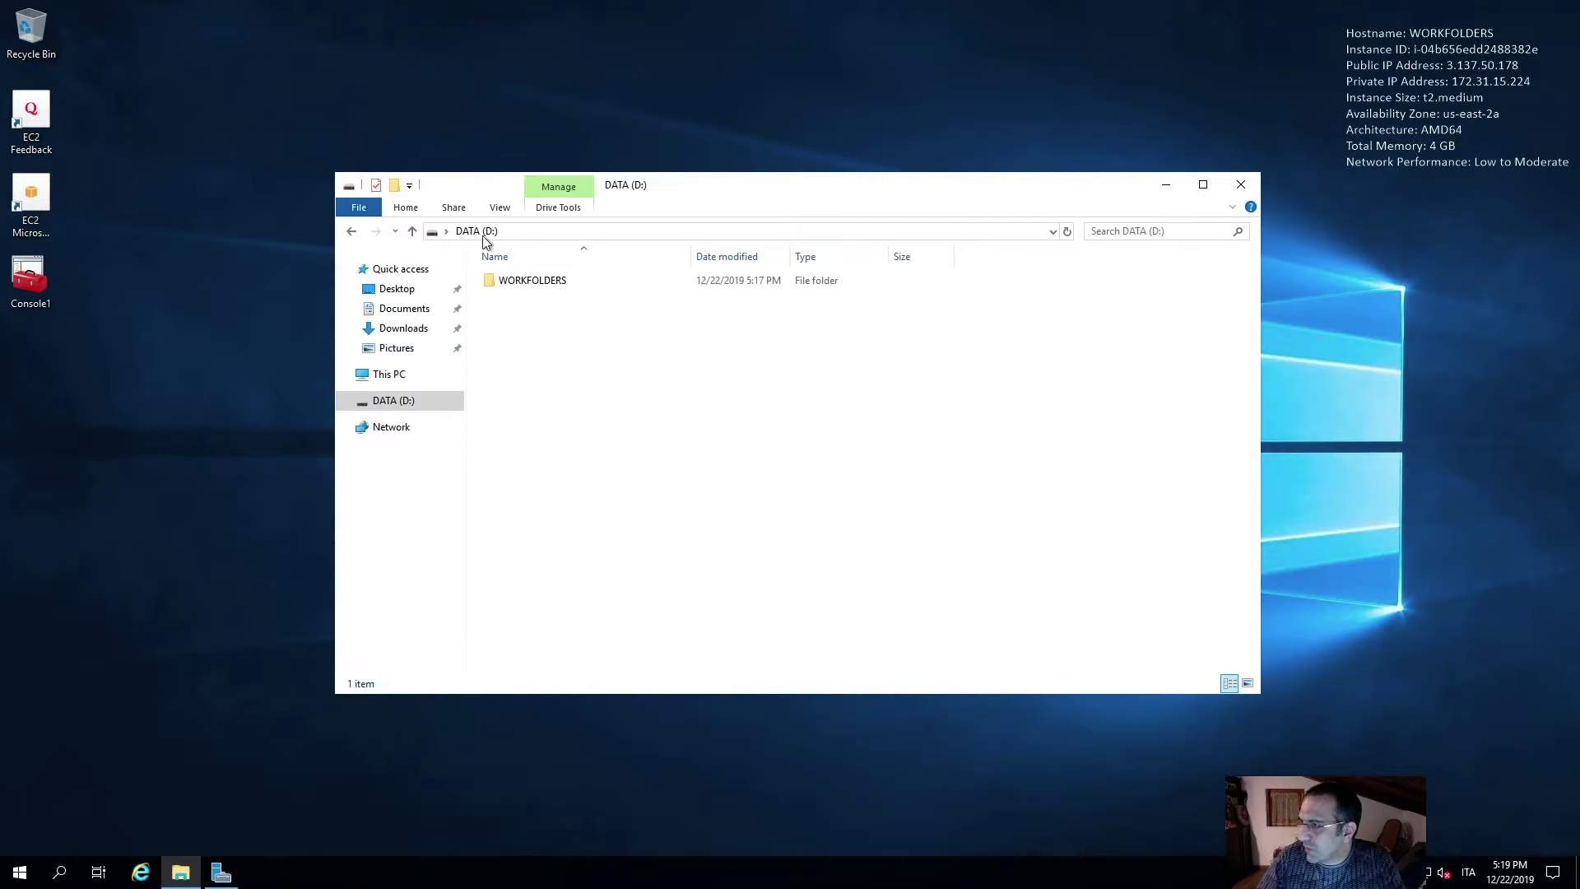
{"action": "left_click", "coordinate": [512, 284]}
{"action": "right_click", "coordinate": [512, 283]}
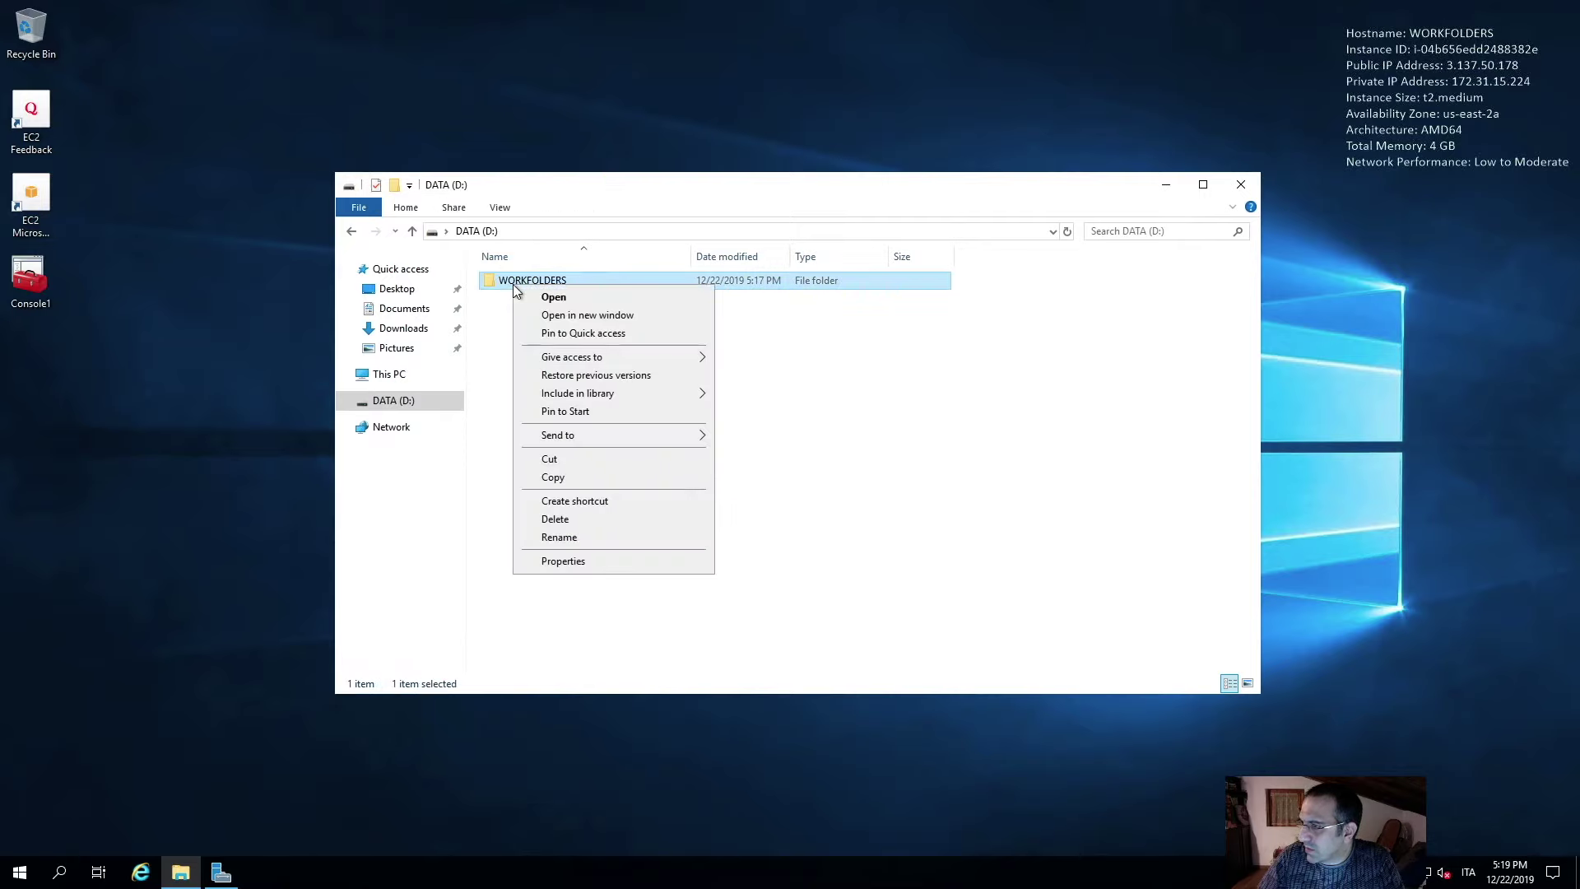
{"action": "left_click", "coordinate": [584, 561]}
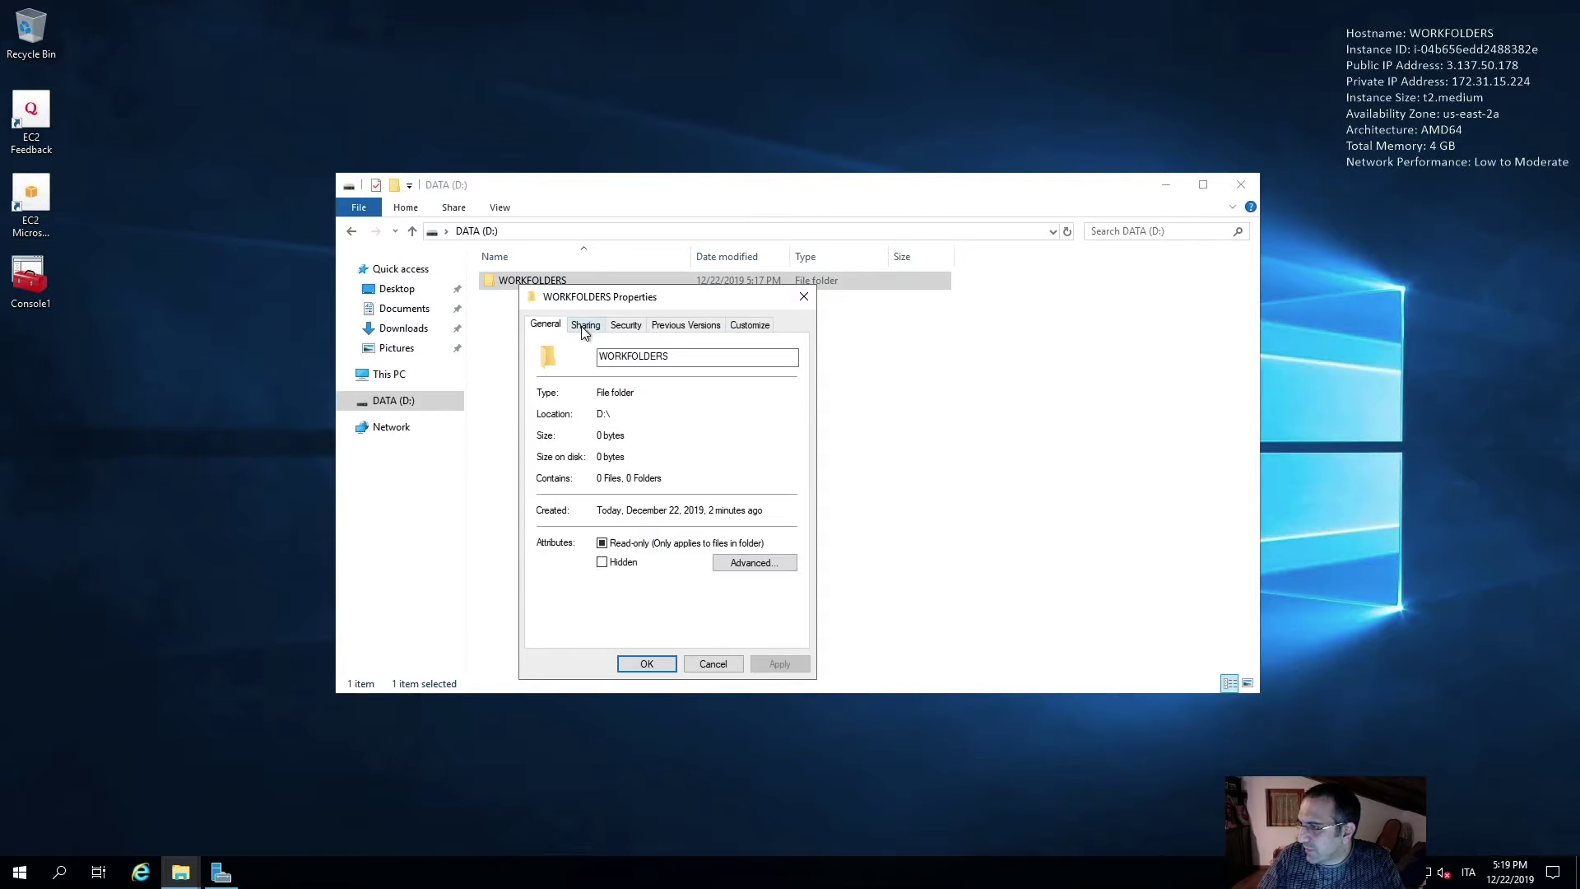
Step: Share WORKFOLDERS via Advanced Sharing with Full Control allowed for Everyone
{"action": "left_click", "coordinate": [586, 327]}
{"action": "left_click", "coordinate": [601, 521]}
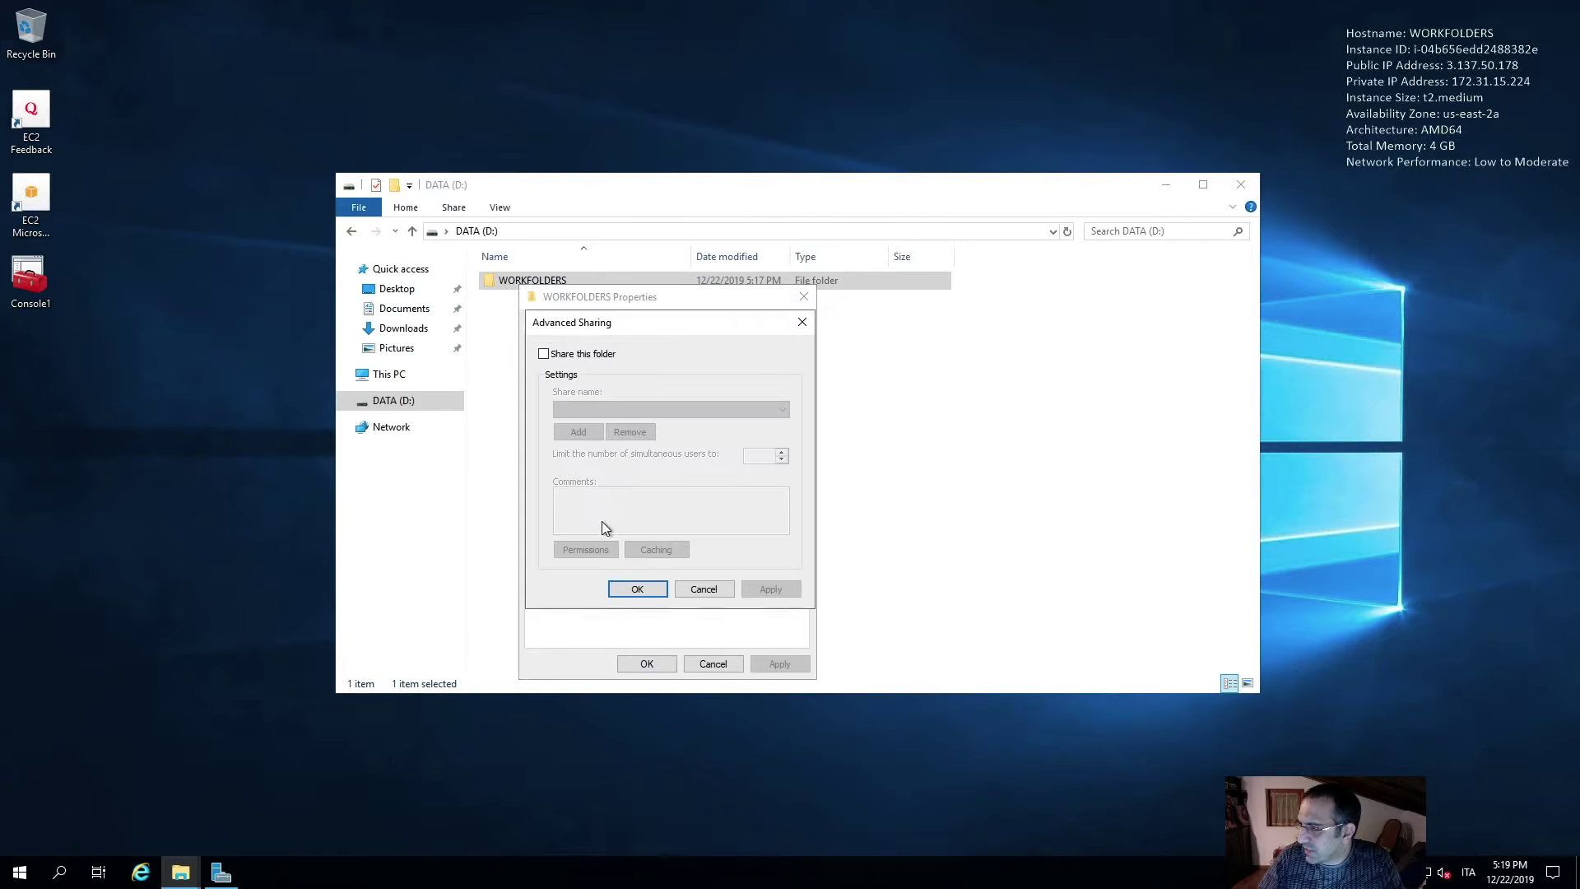
{"action": "left_click", "coordinate": [578, 359]}
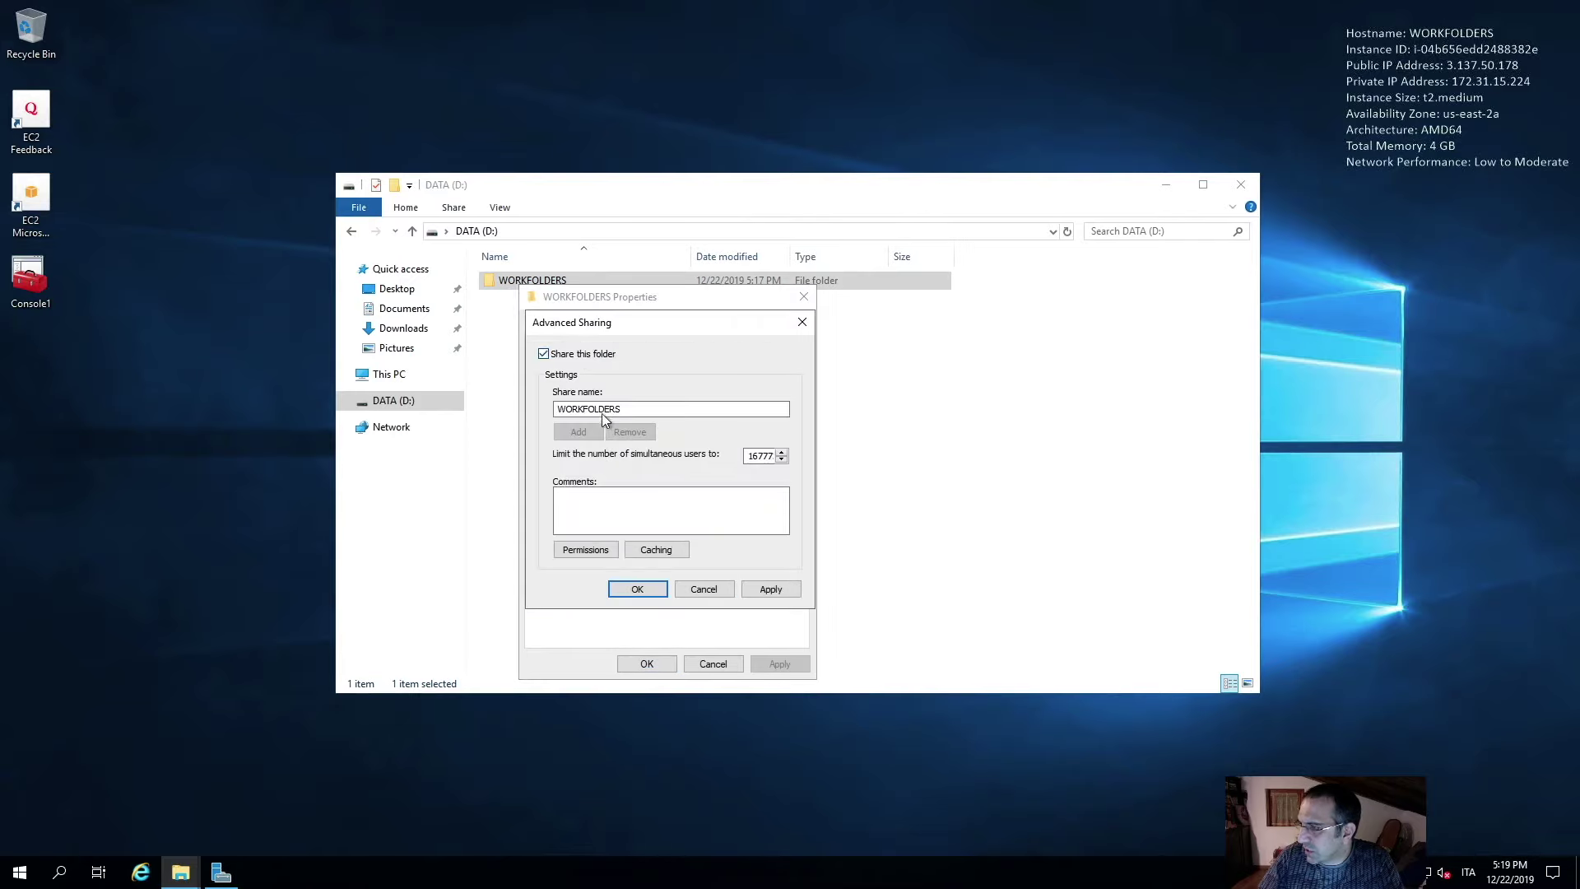
{"action": "left_click", "coordinate": [586, 549]}
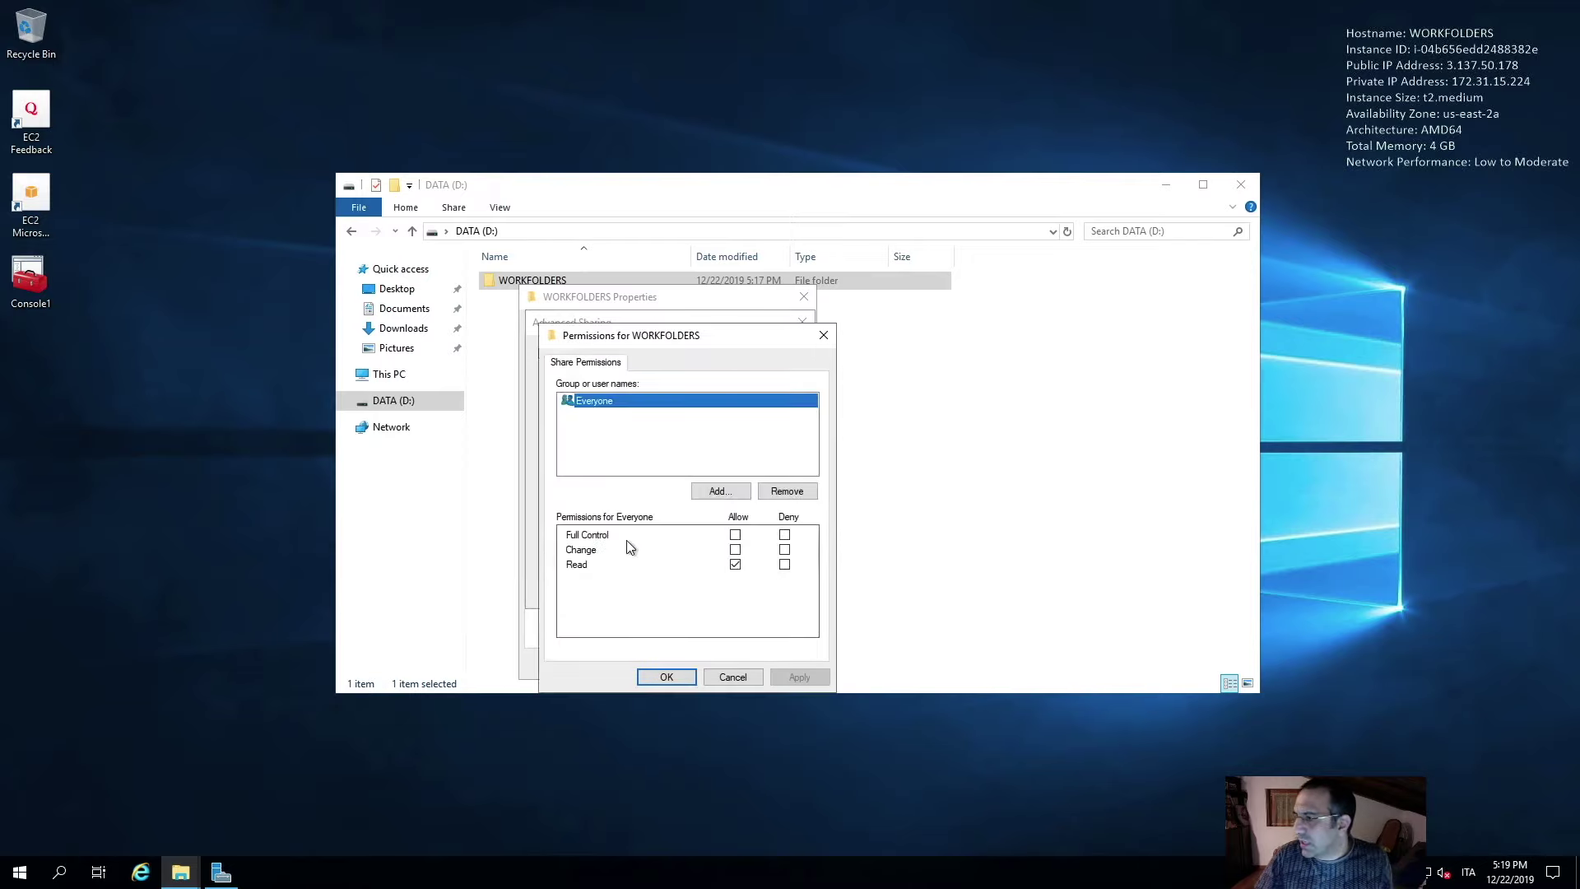
{"action": "left_click", "coordinate": [735, 536]}
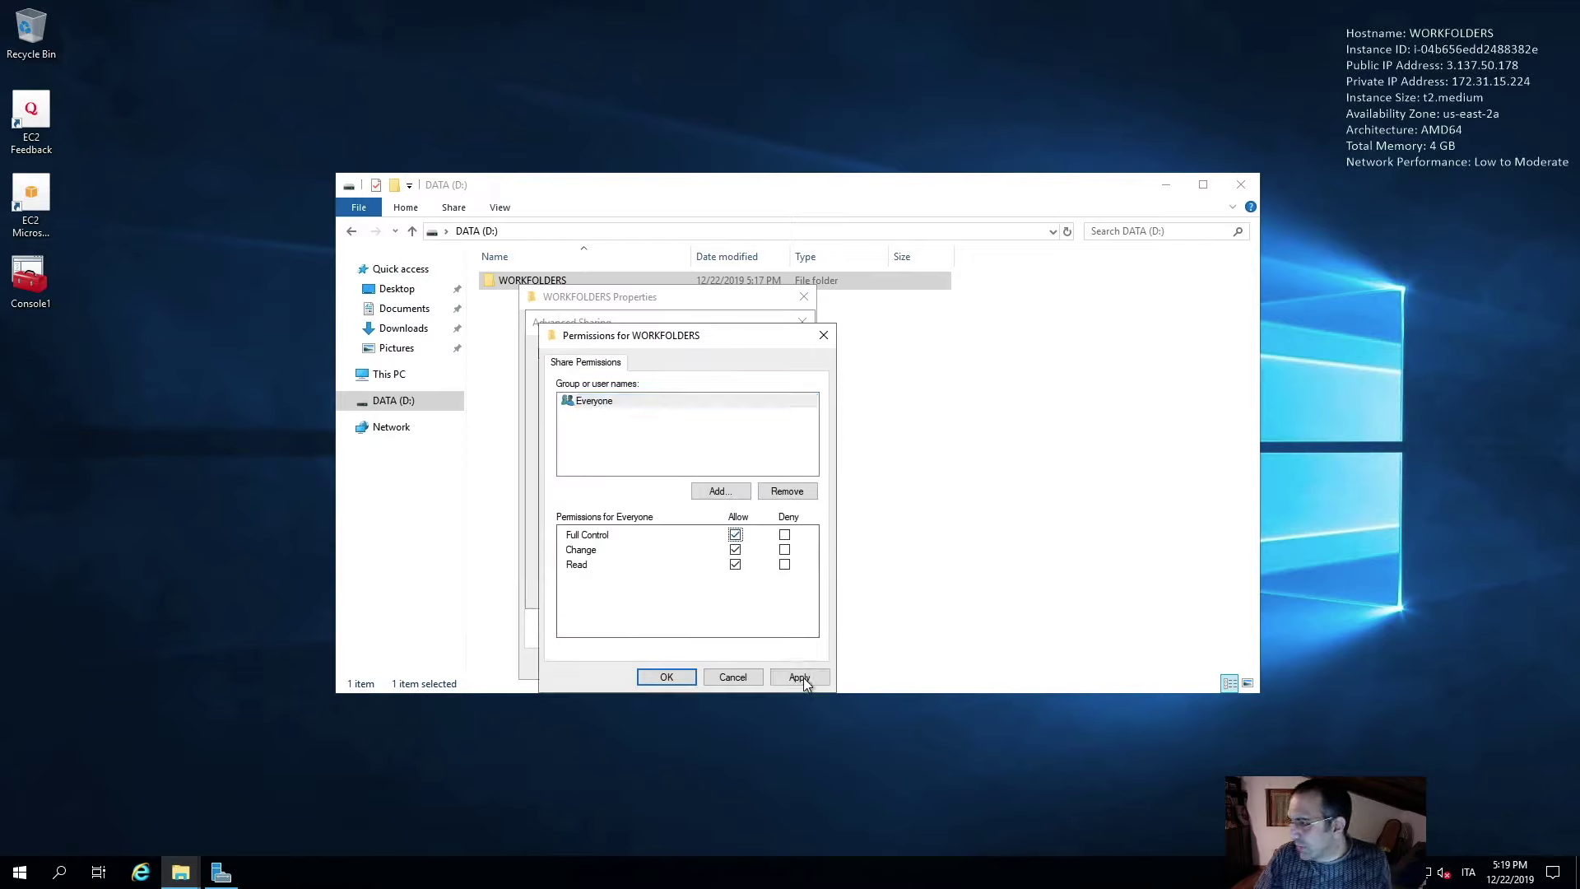
{"action": "left_click", "coordinate": [800, 678]}
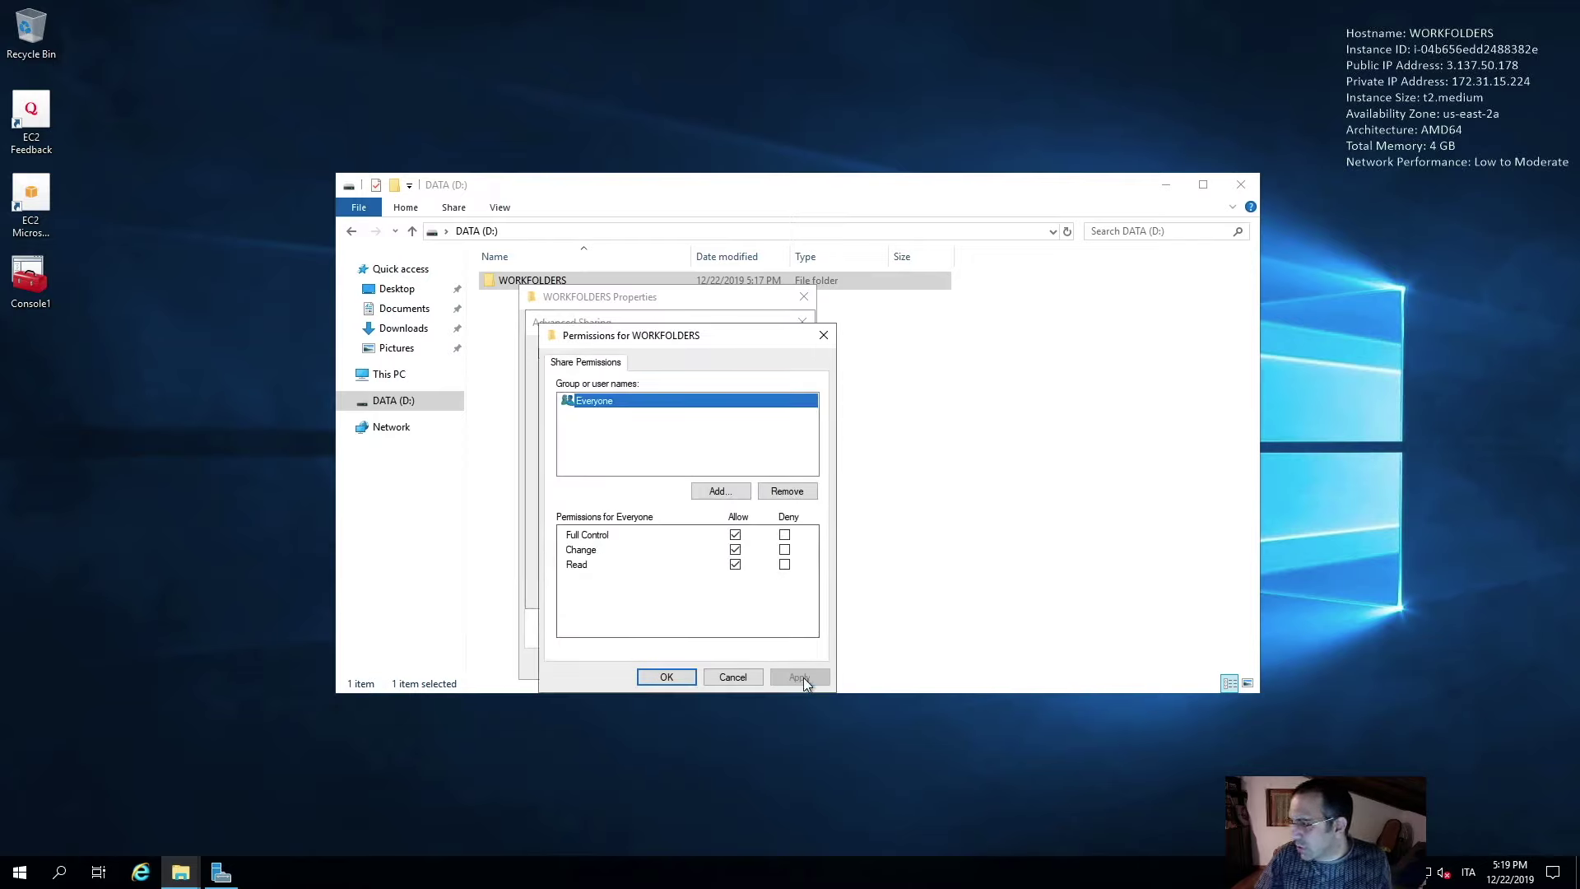
{"action": "left_click", "coordinate": [666, 678]}
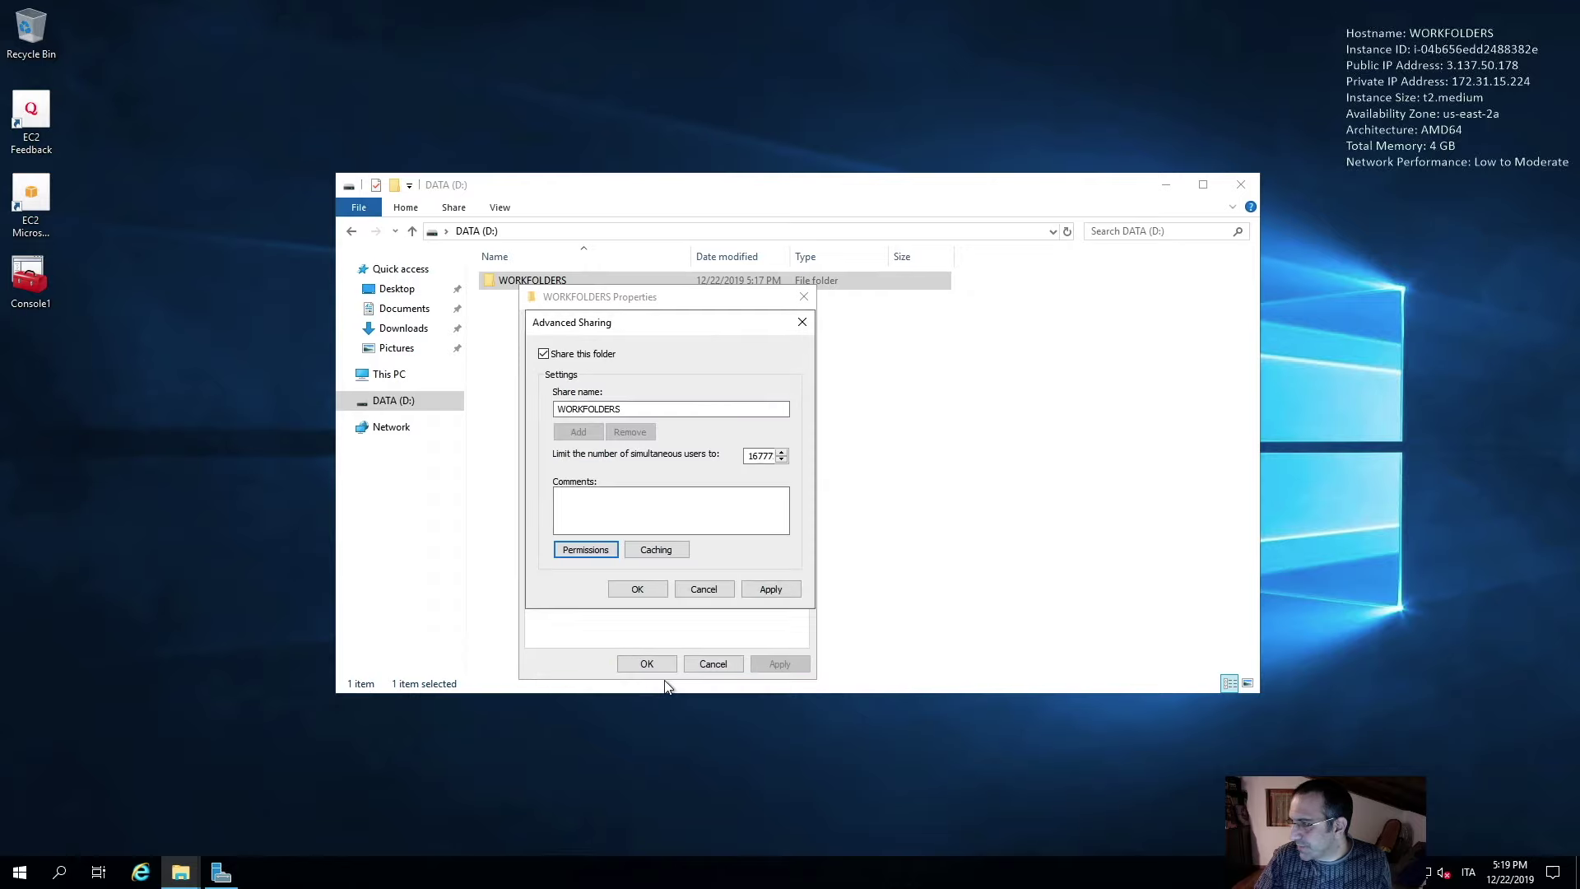
{"action": "left_click", "coordinate": [771, 590]}
{"action": "left_click", "coordinate": [659, 592]}
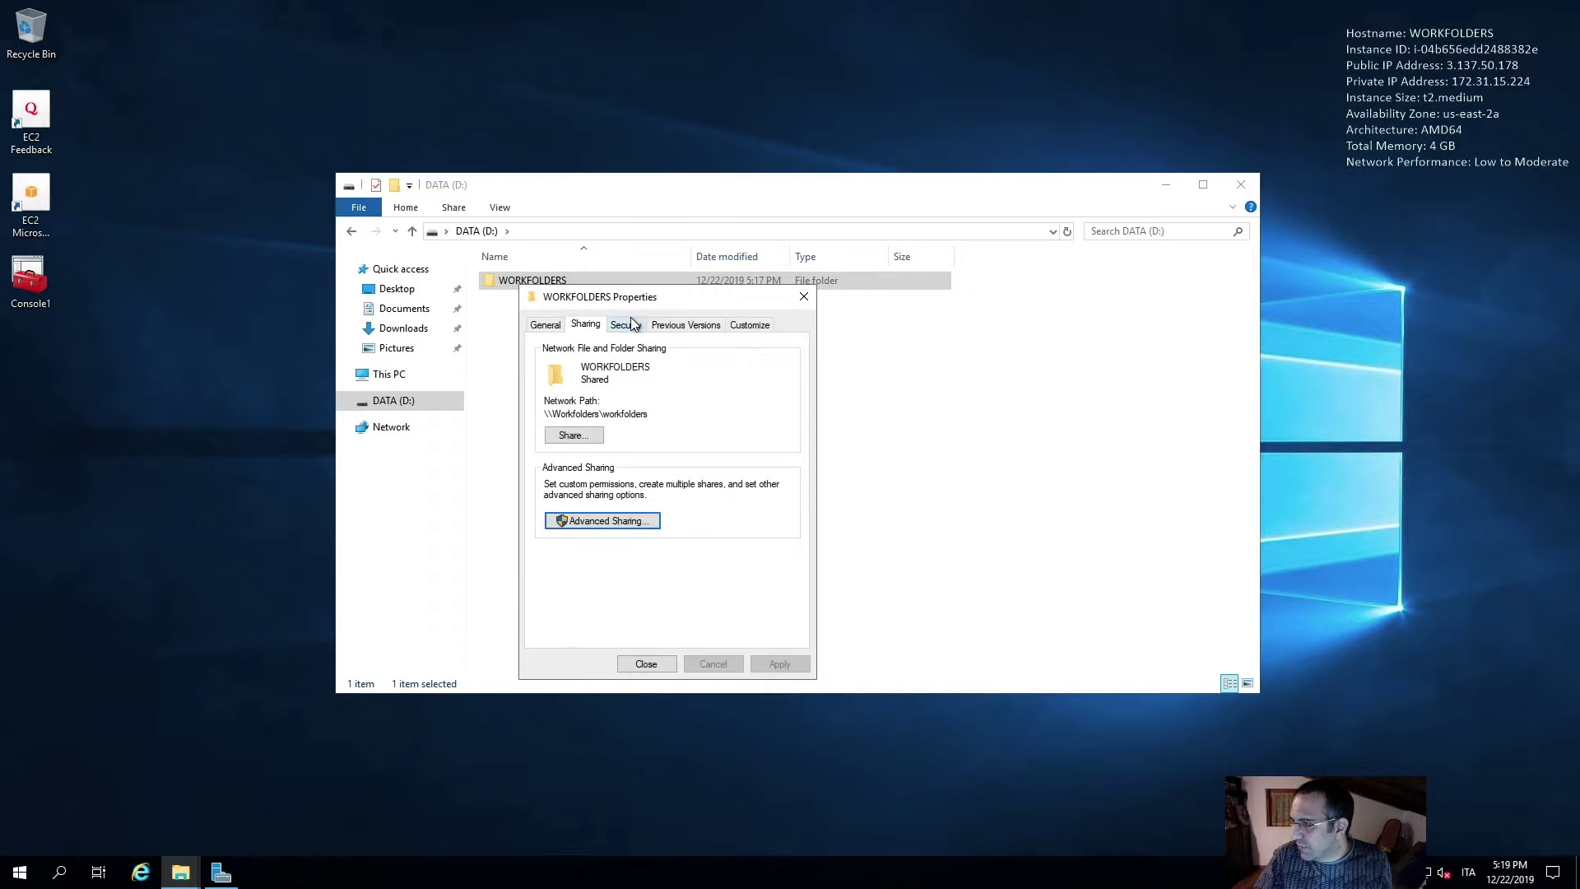
Step: Add the workfolders group to the folder's NTFS permissions and apply the changes
{"action": "left_click", "coordinate": [625, 324]}
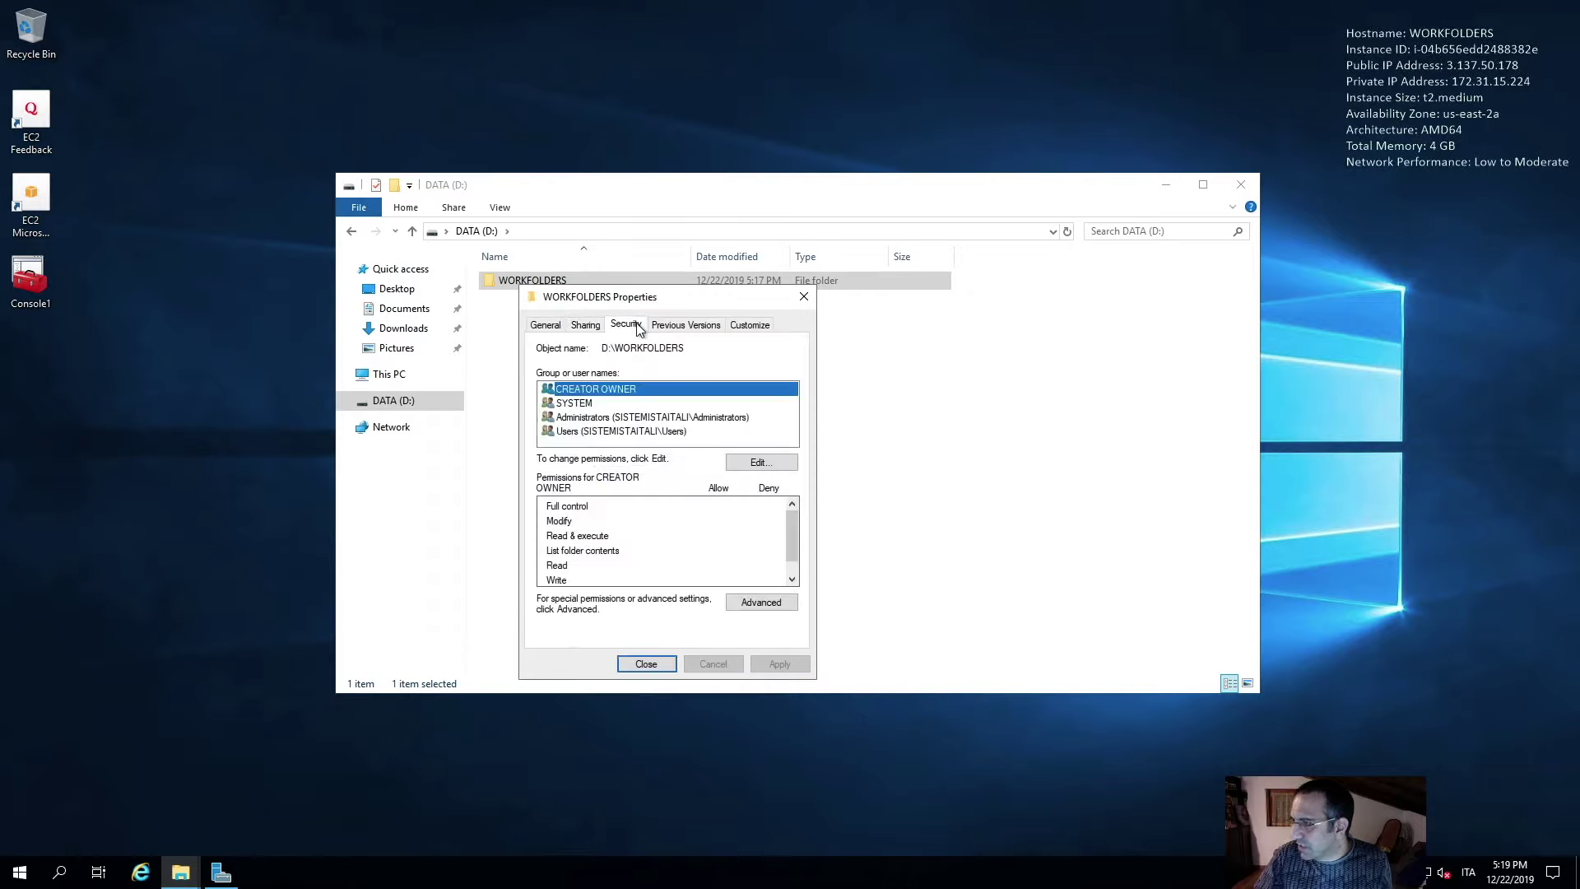
{"action": "left_click", "coordinate": [755, 464]}
{"action": "left_click", "coordinate": [714, 544]}
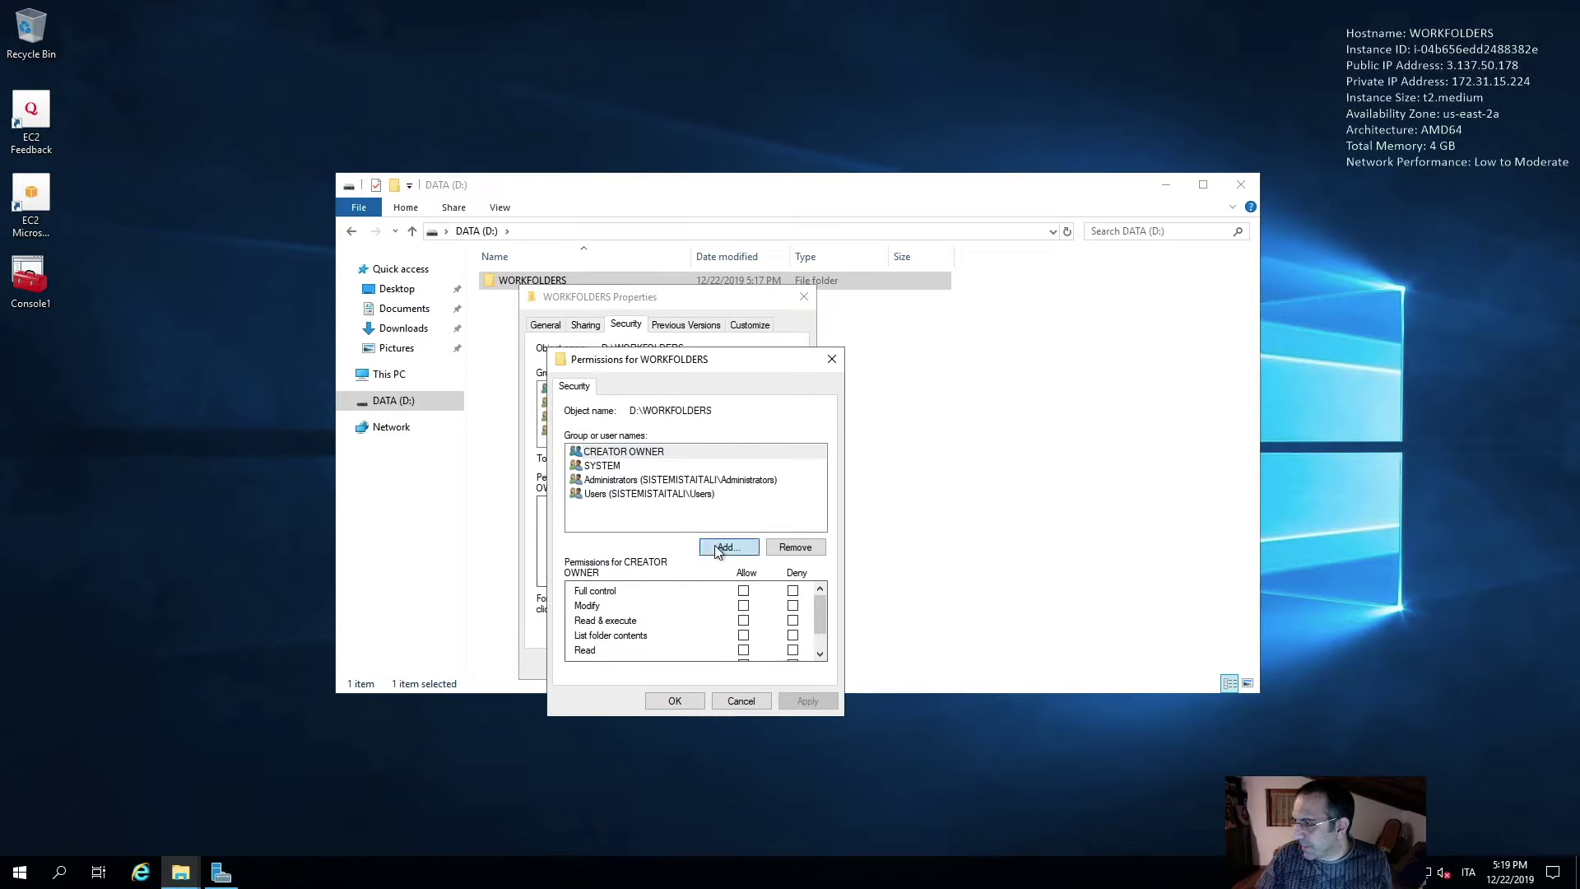
{"action": "type", "text": "workfolders"}
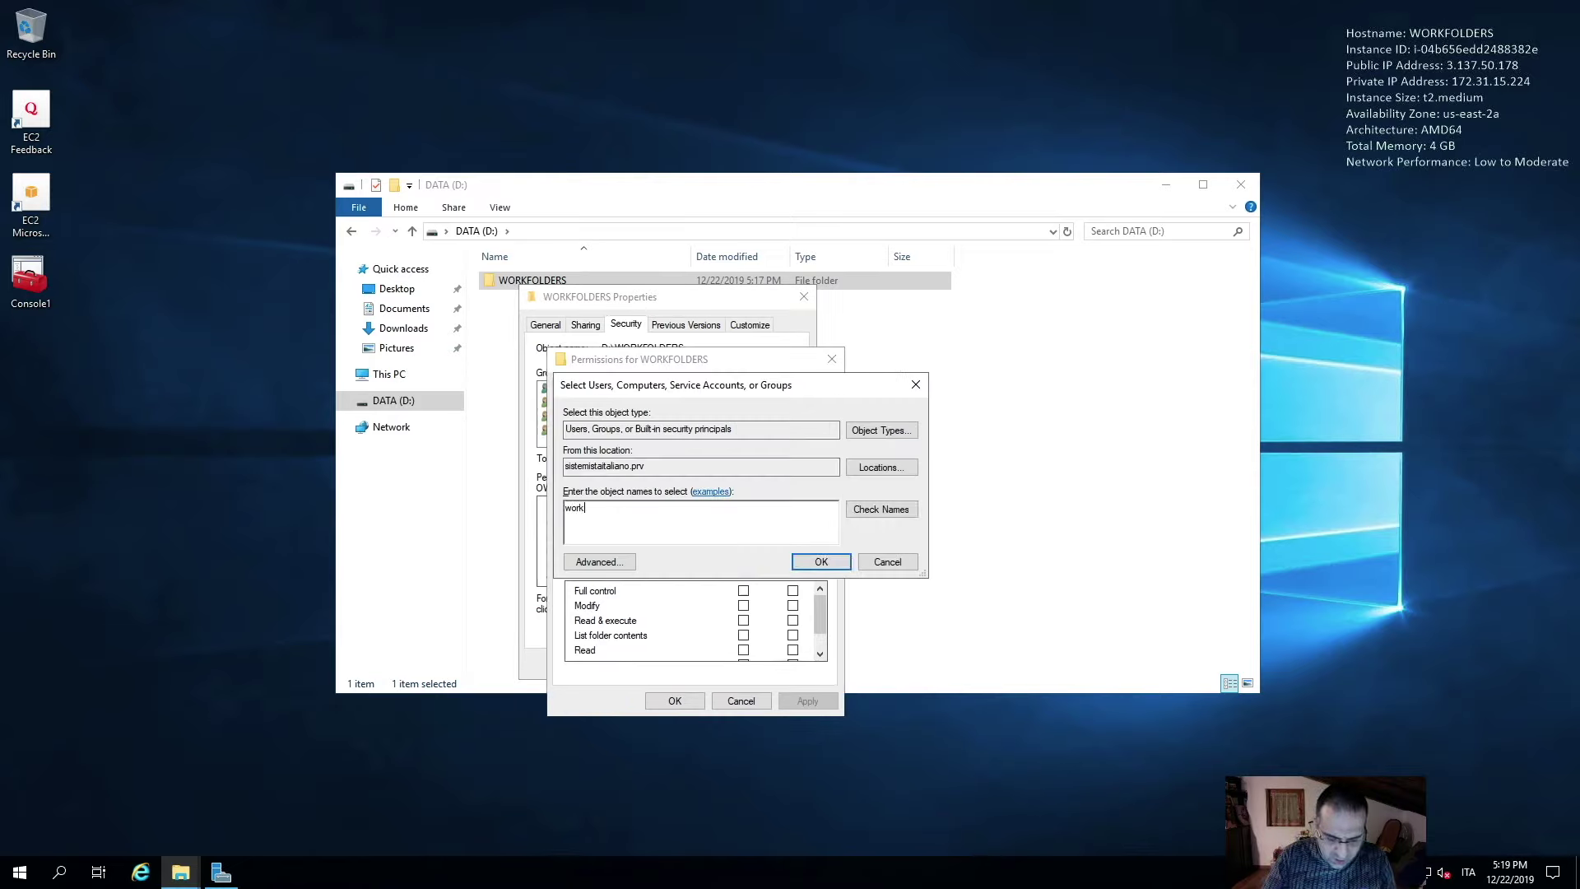
{"action": "left_click", "coordinate": [881, 508]}
{"action": "left_click", "coordinate": [818, 562]}
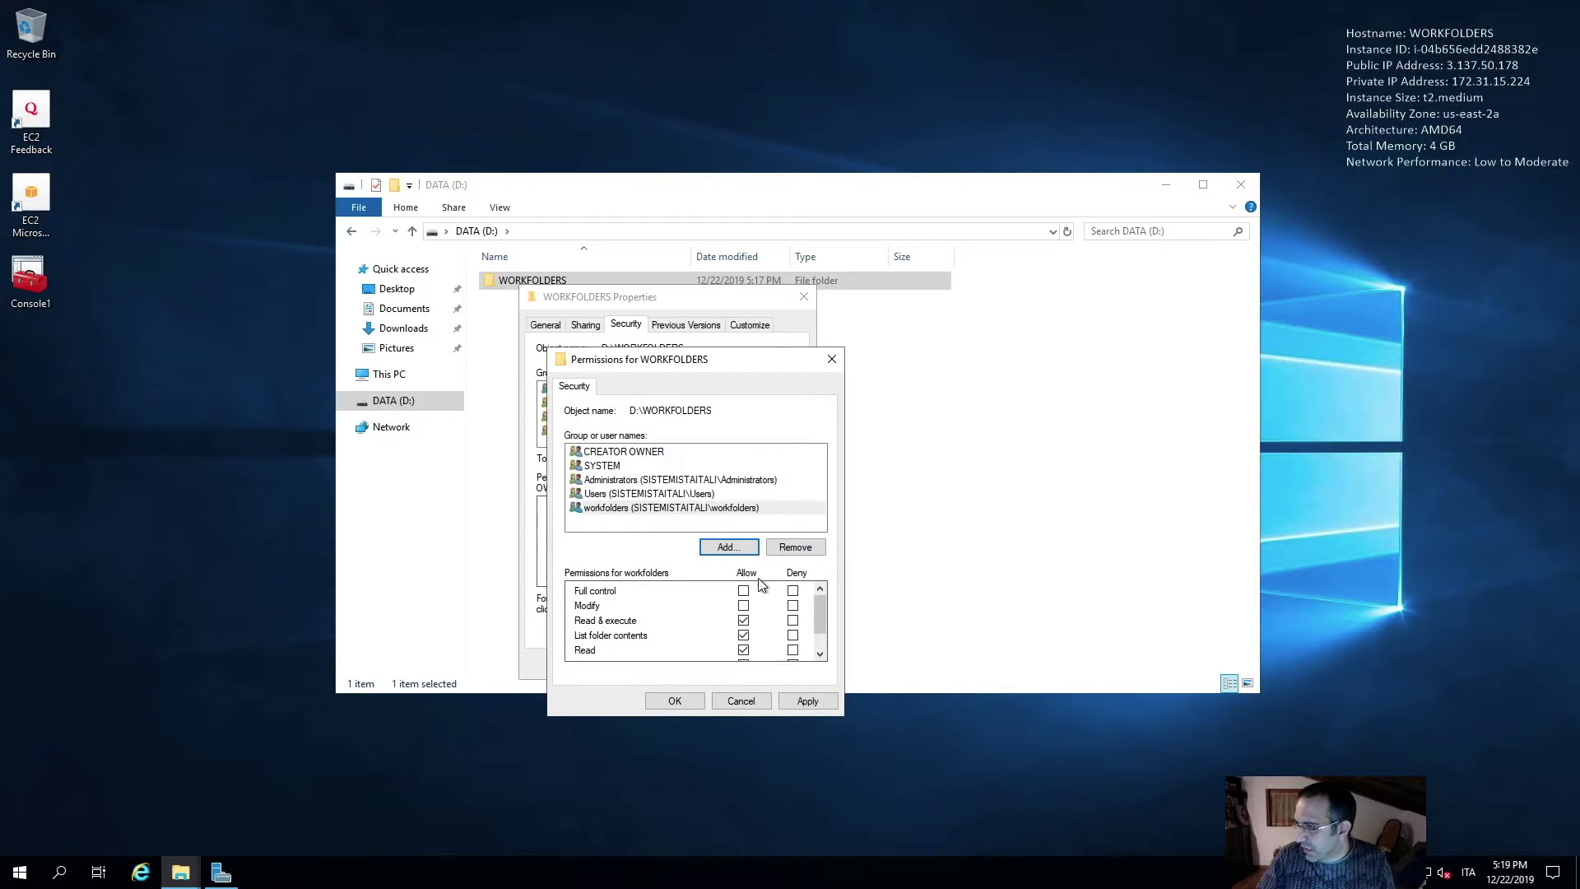
{"action": "left_click", "coordinate": [623, 497]}
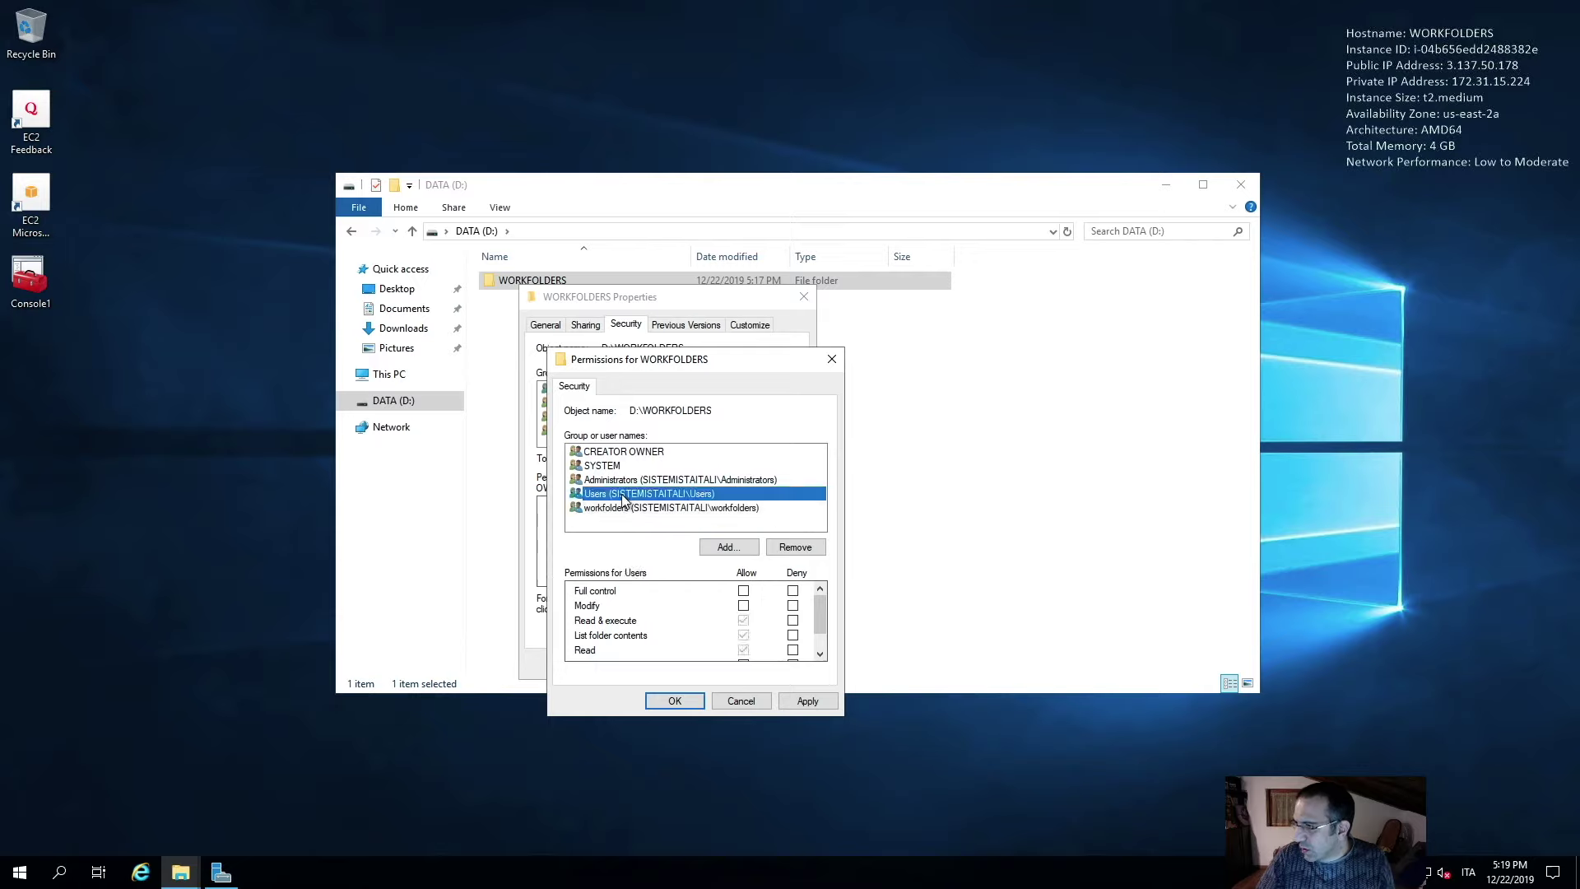
{"action": "left_click", "coordinate": [784, 550]}
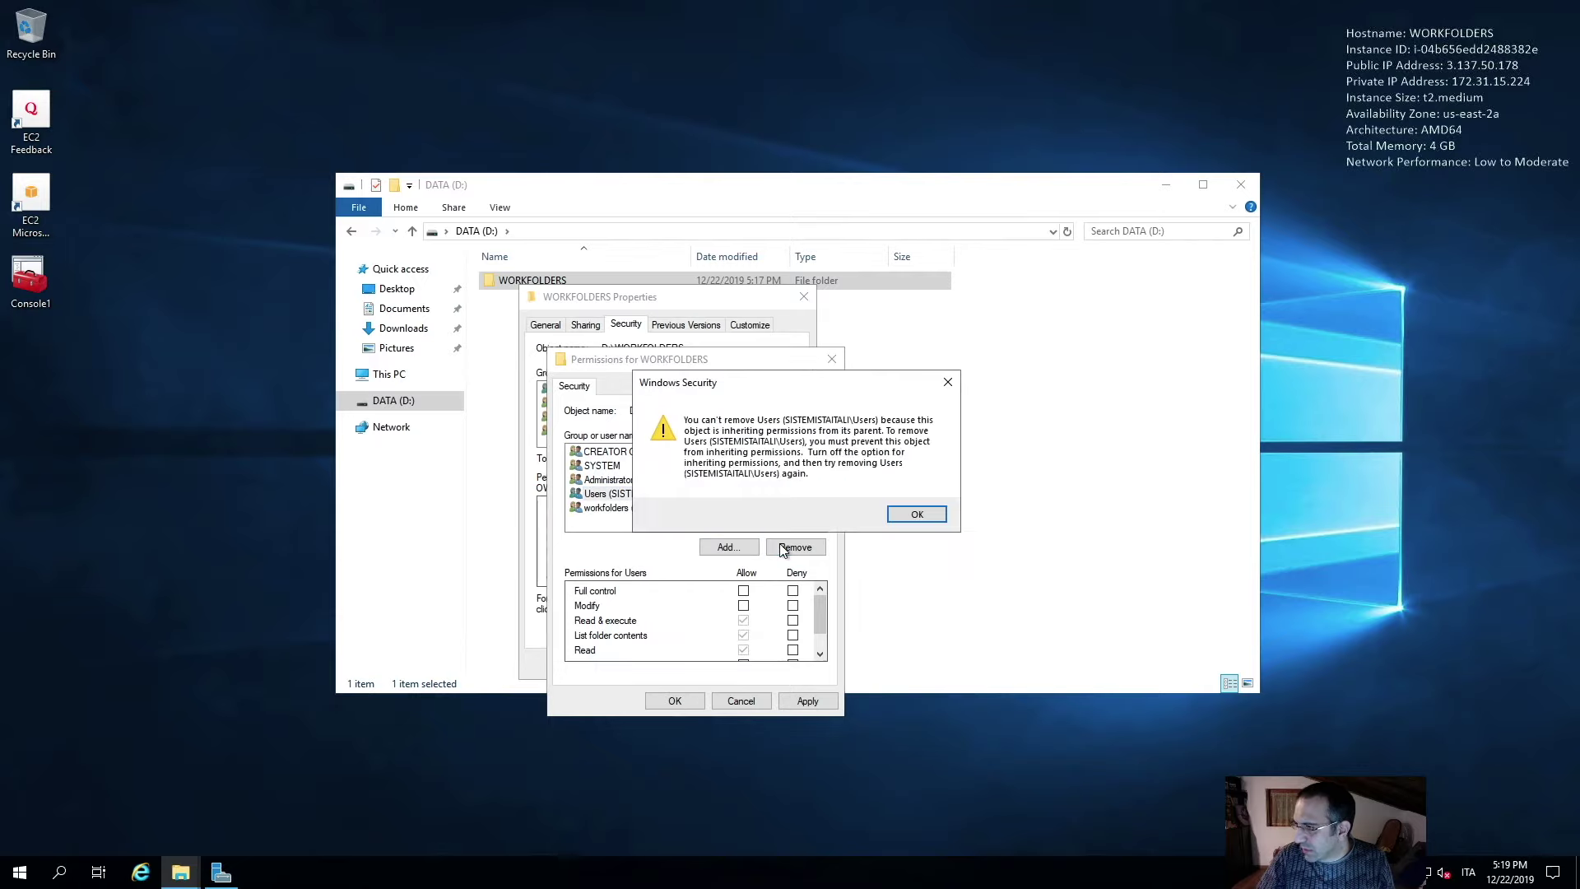
{"action": "left_click", "coordinate": [914, 517]}
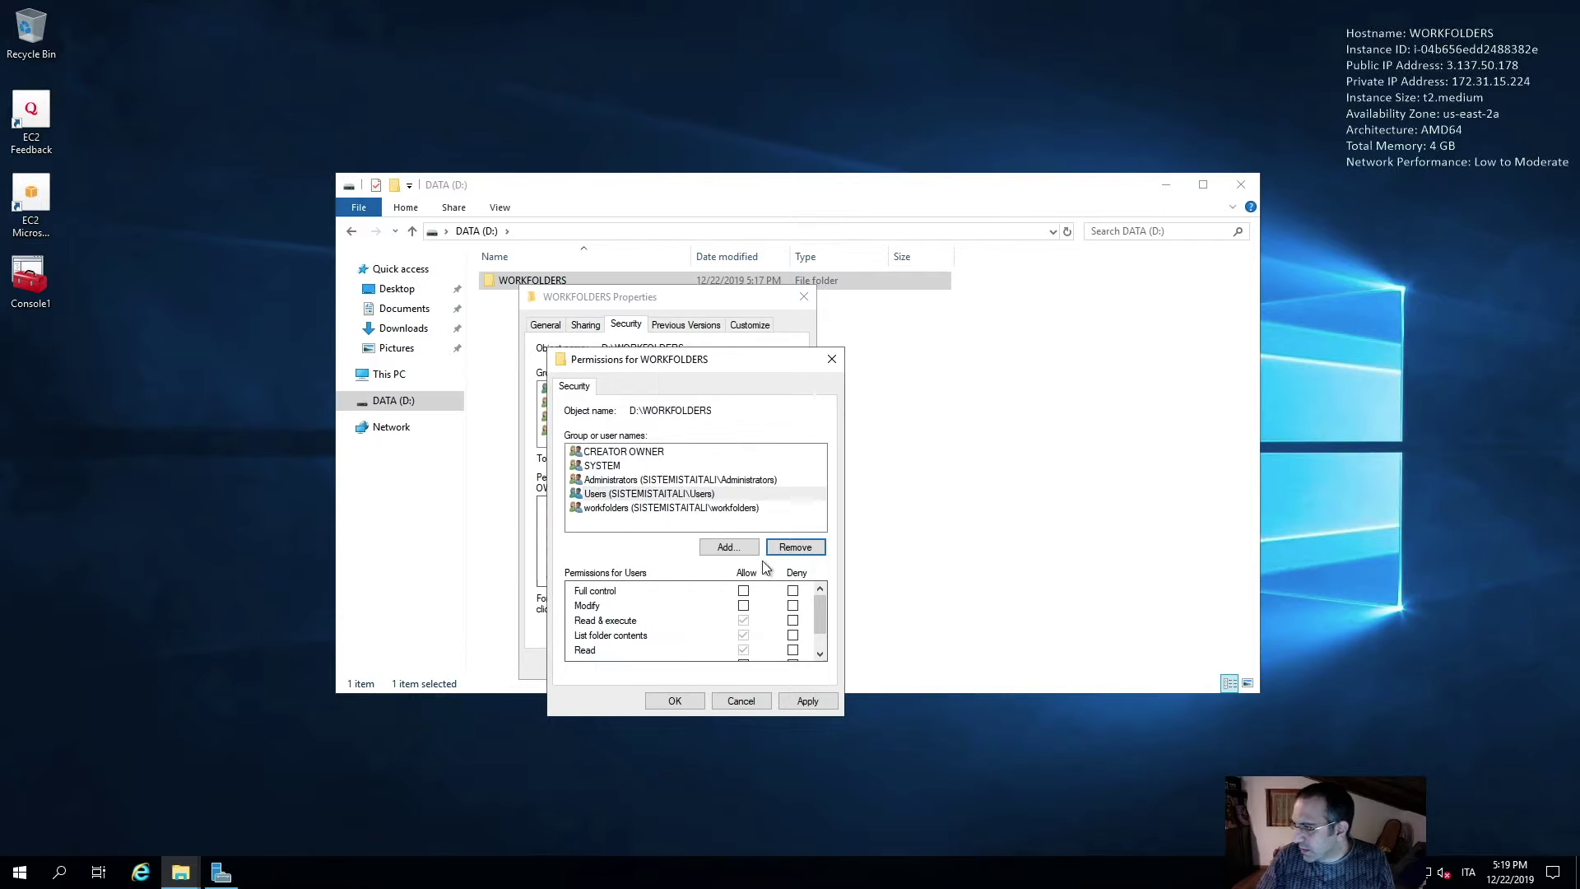
{"action": "left_click", "coordinate": [794, 701]}
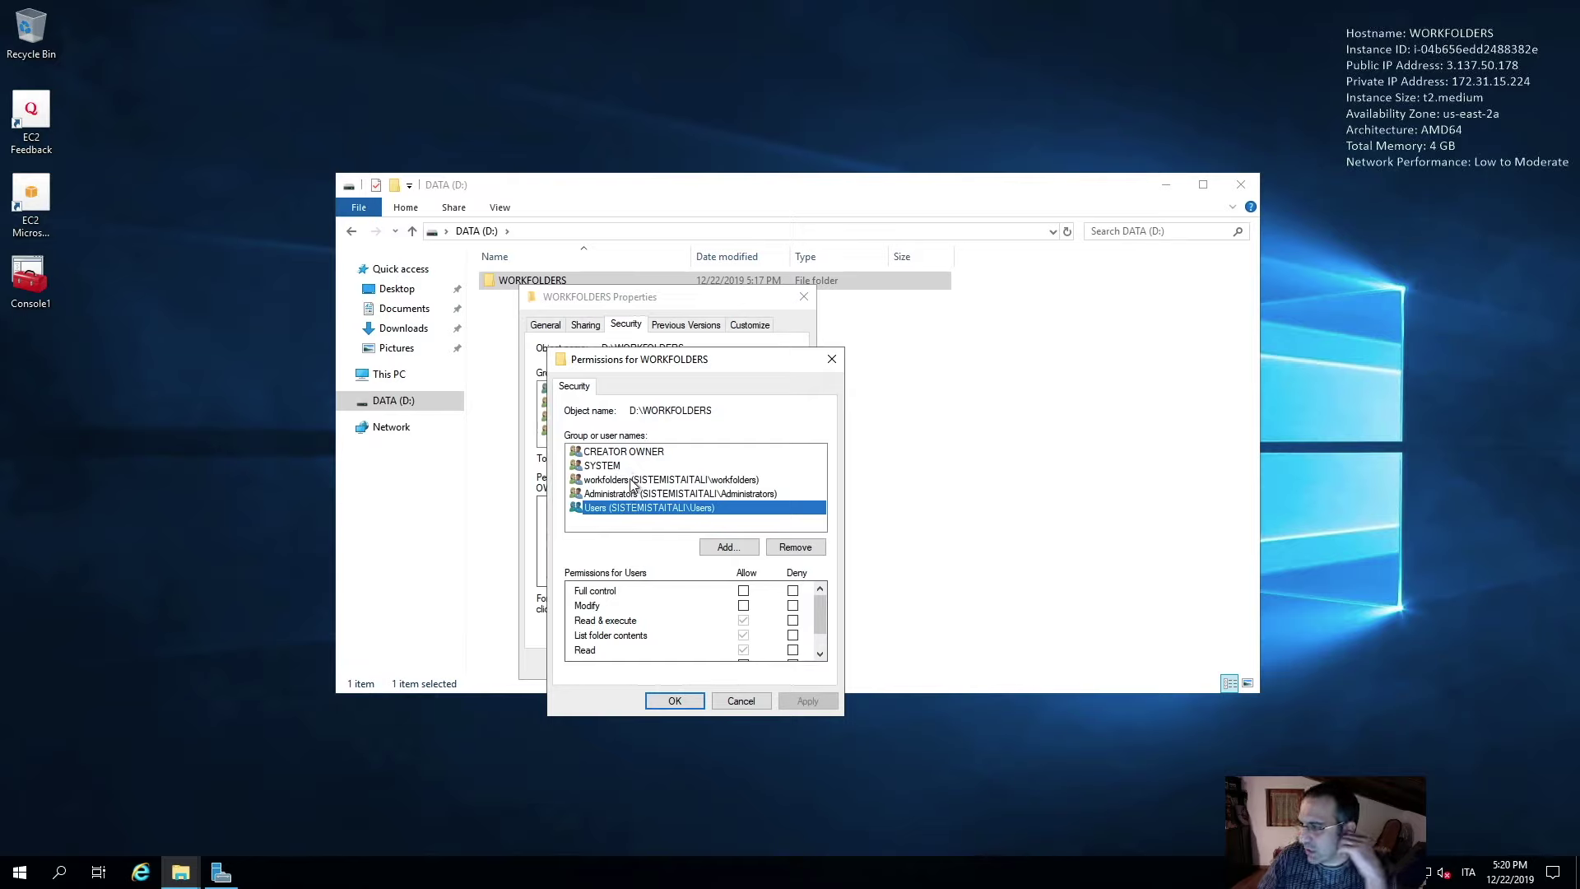
Step: Verify workfolders has Full control among the groups and close the permissions dialog
{"action": "left_click", "coordinate": [598, 483]}
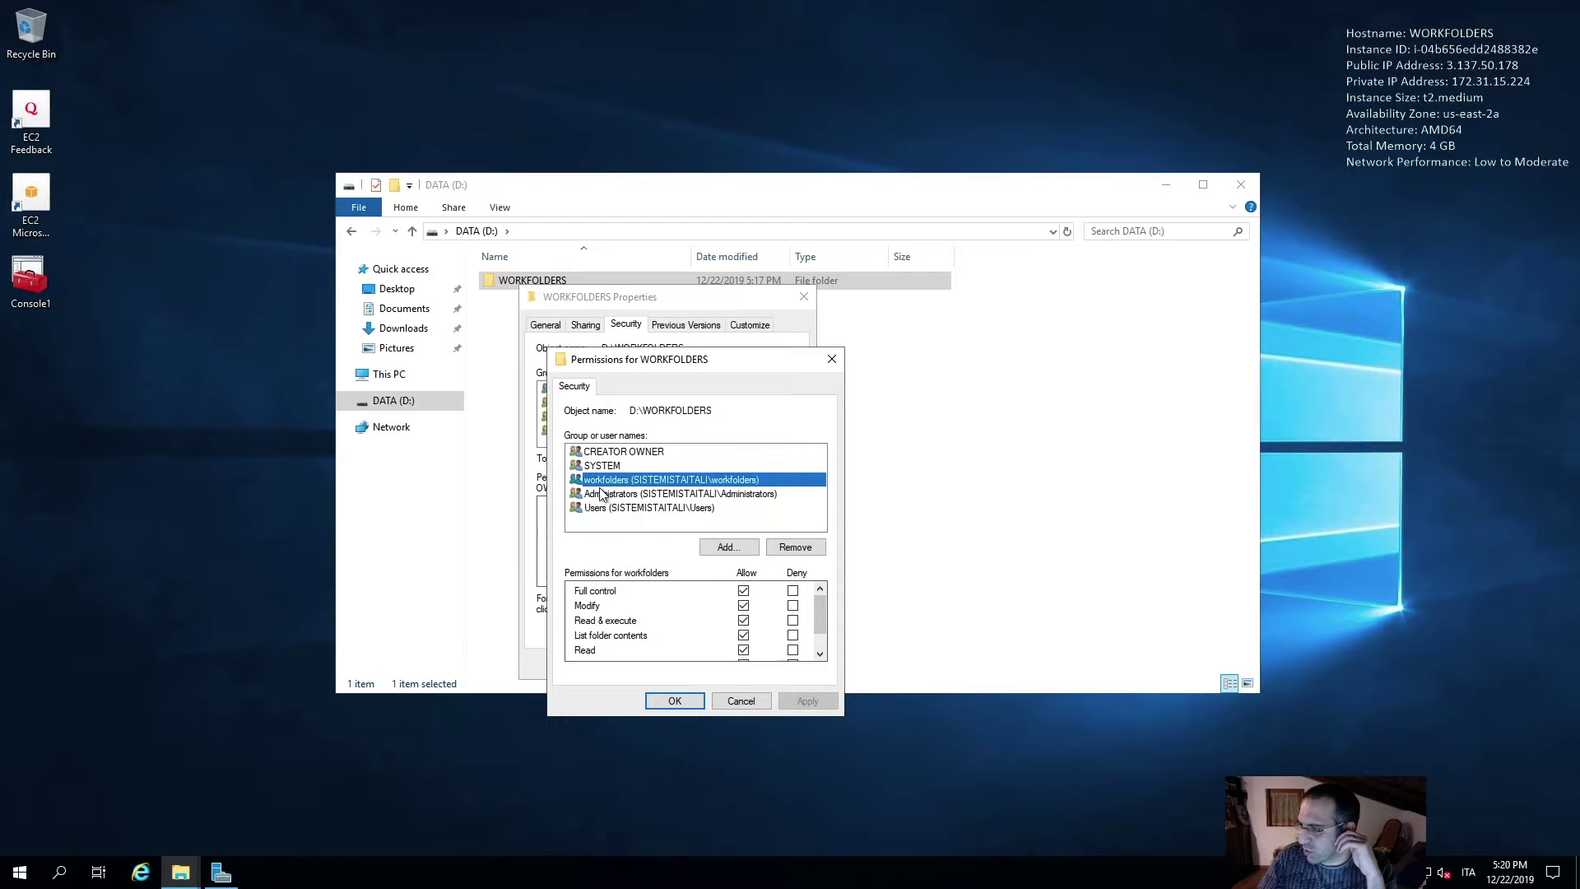
{"action": "left_click", "coordinate": [604, 494]}
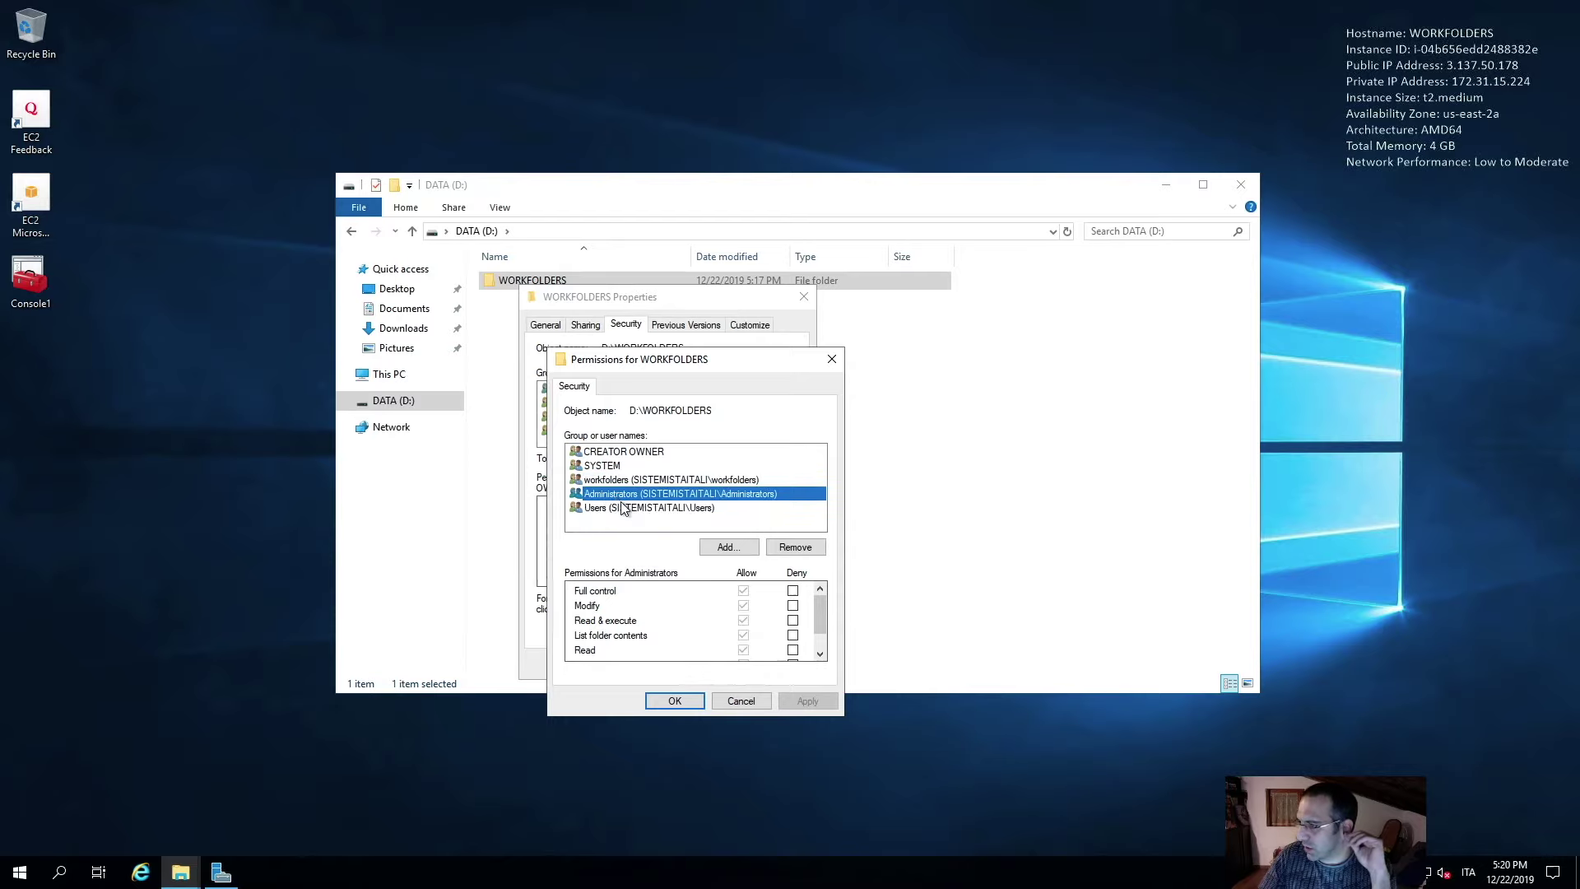
{"action": "left_click", "coordinate": [613, 510]}
{"action": "left_click", "coordinate": [609, 481]}
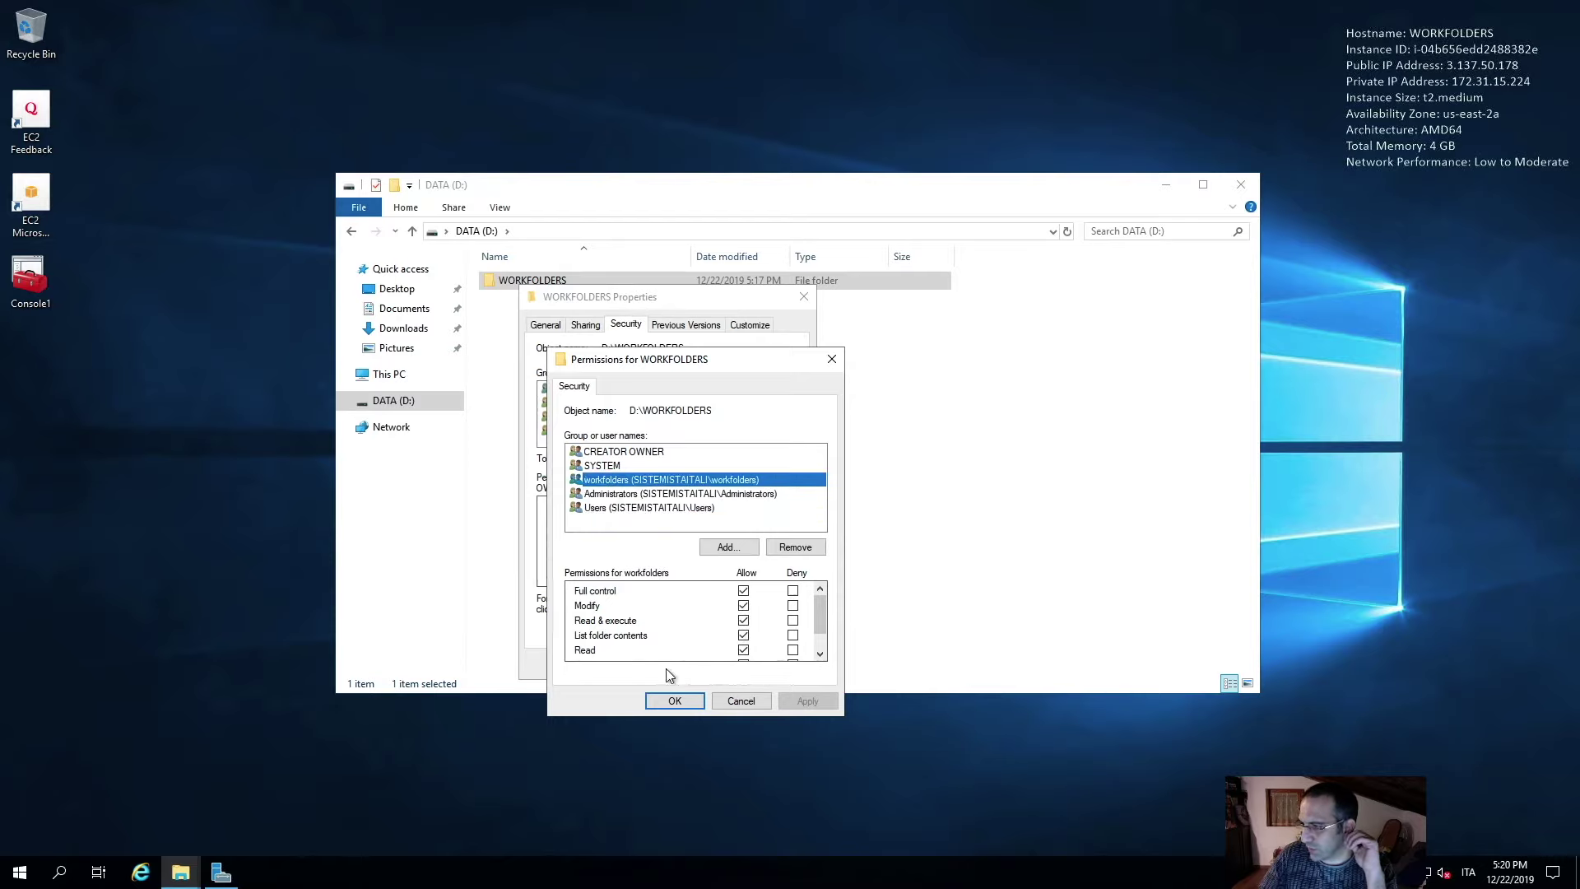
{"action": "left_click", "coordinate": [673, 702]}
Step: Close the folder properties and restart the server with reason Other (Unplanned)
{"action": "left_click", "coordinate": [646, 664]}
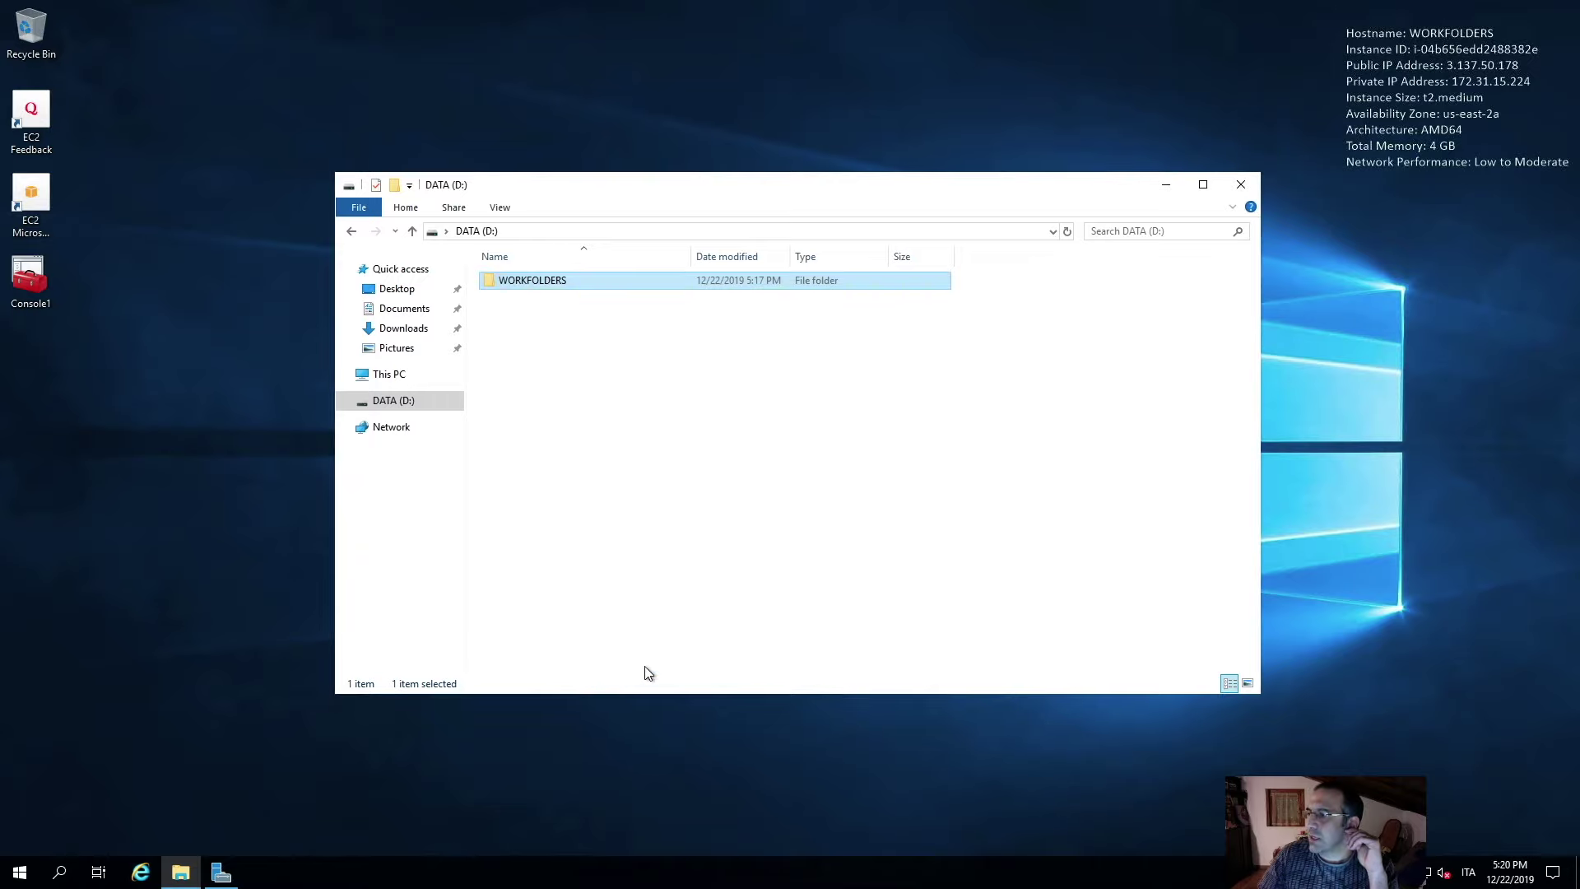
{"action": "left_click", "coordinate": [755, 567]}
{"action": "right_click", "coordinate": [25, 871]}
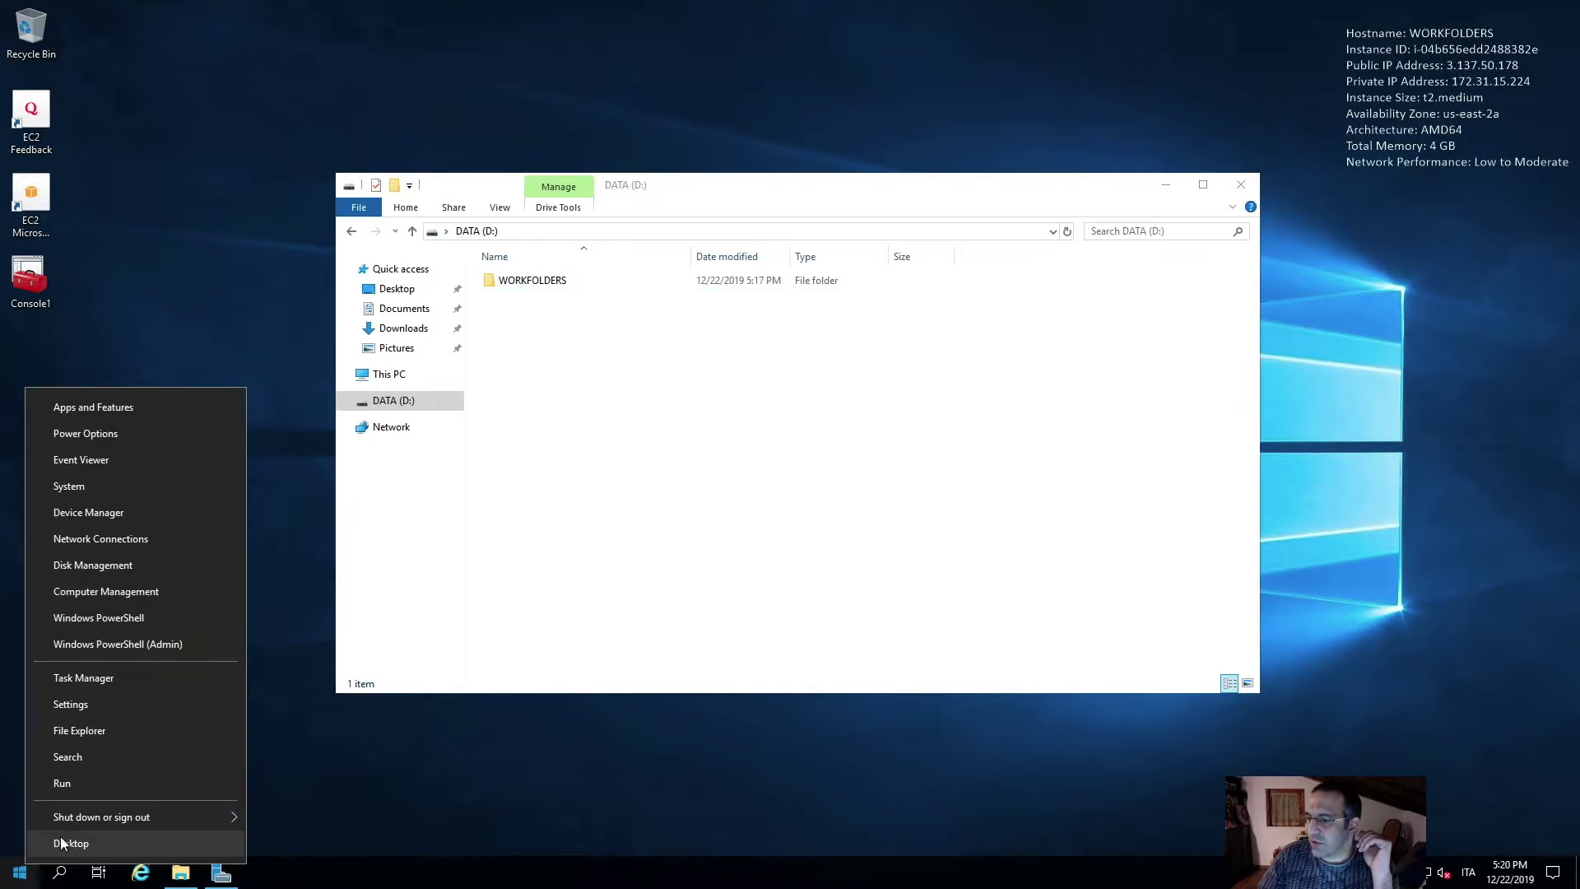
{"action": "mouse_move", "coordinate": [85, 814]}
{"action": "left_click", "coordinate": [325, 813]}
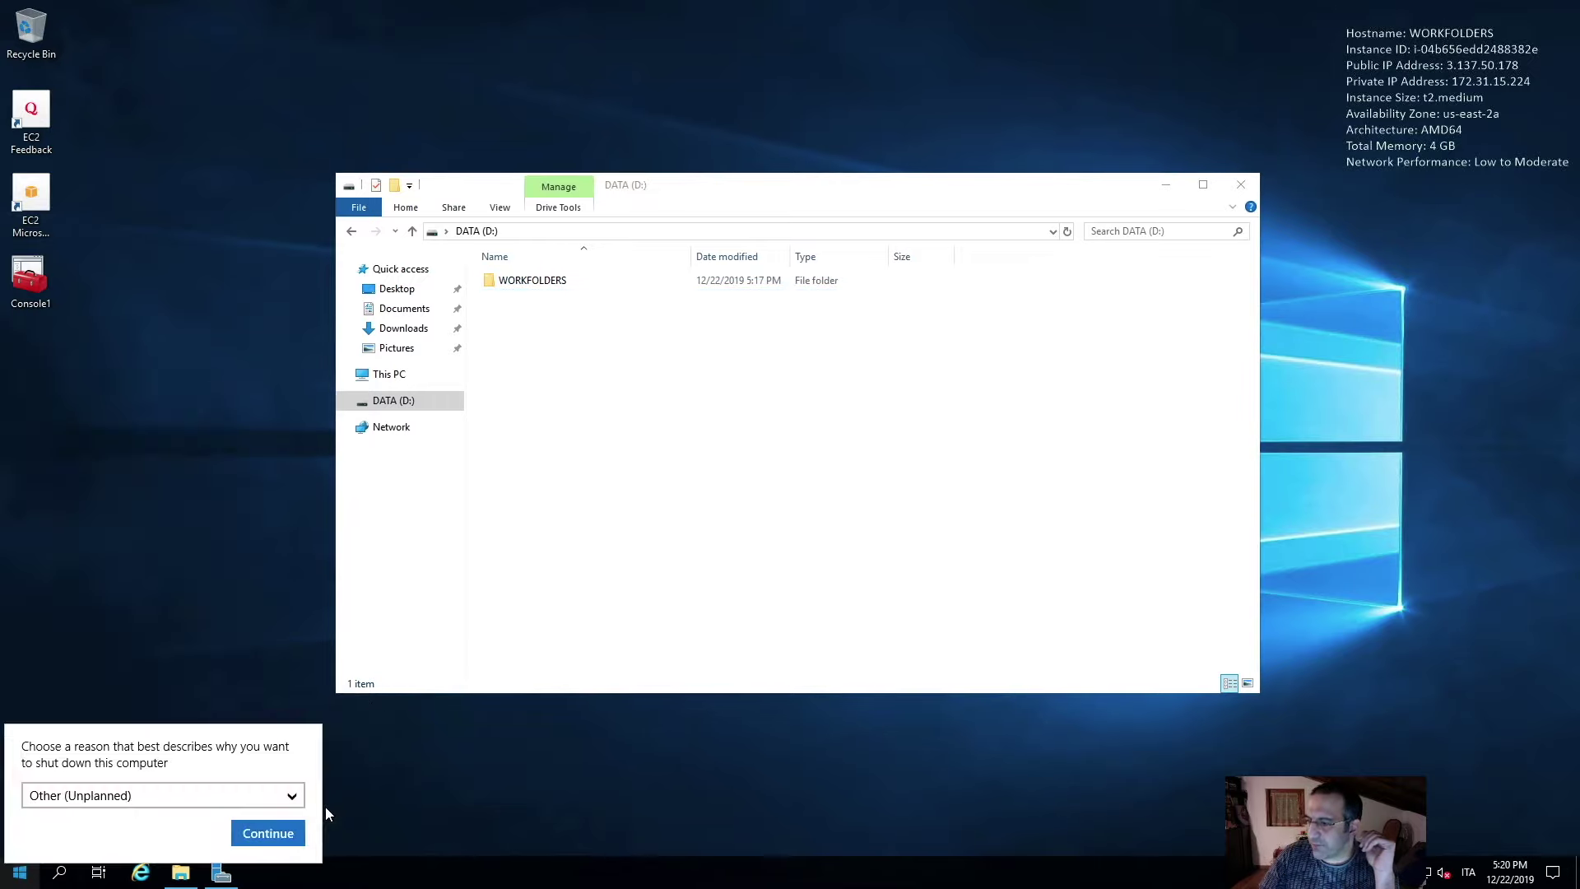
{"action": "left_click", "coordinate": [269, 833]}
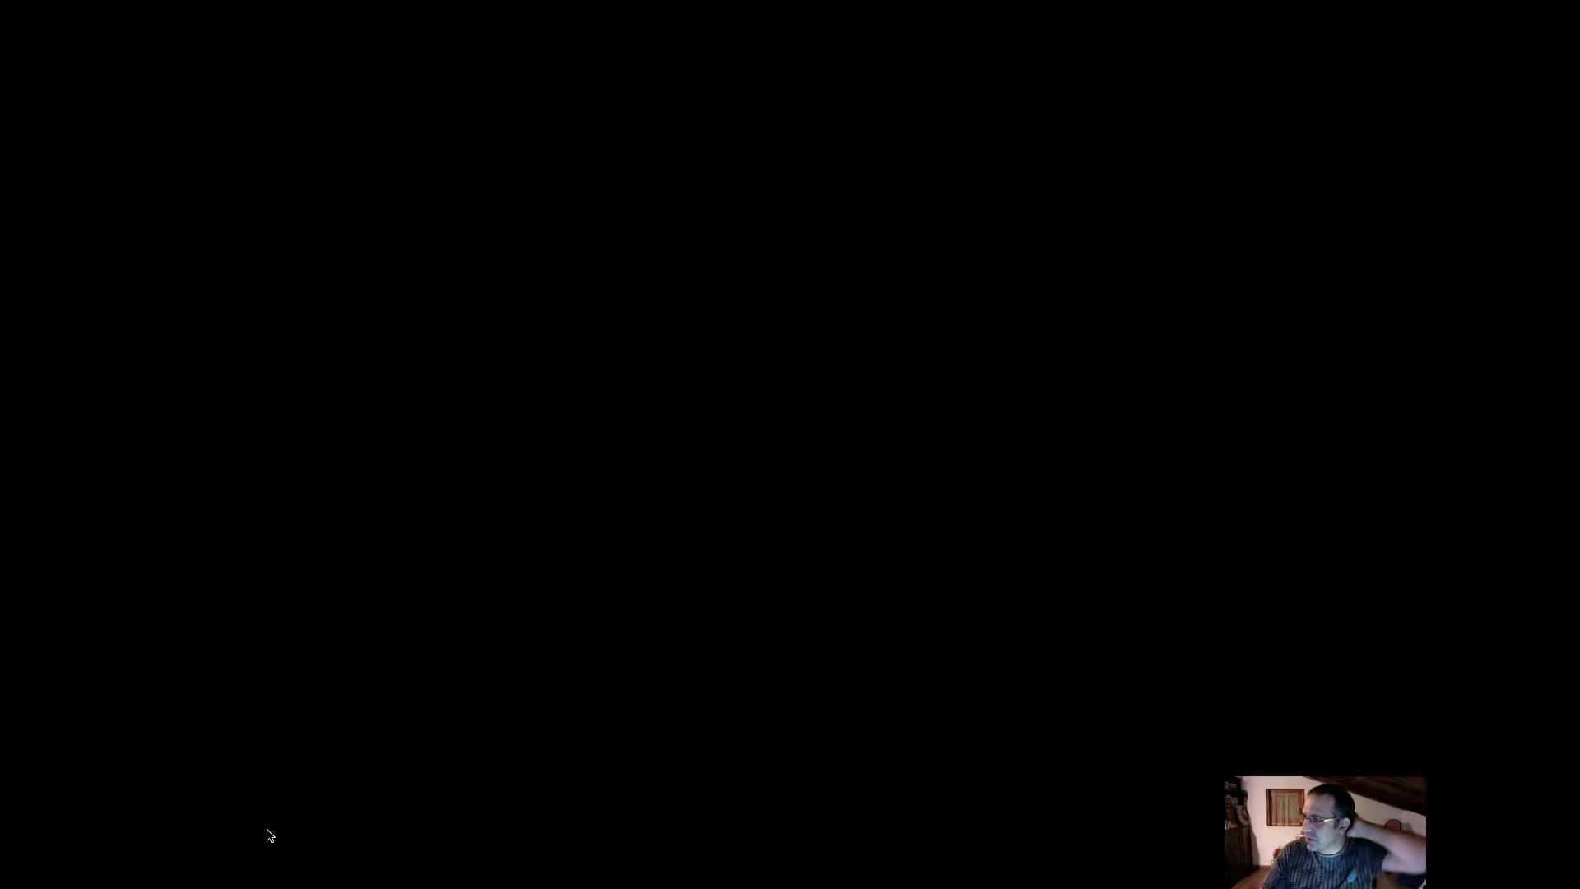
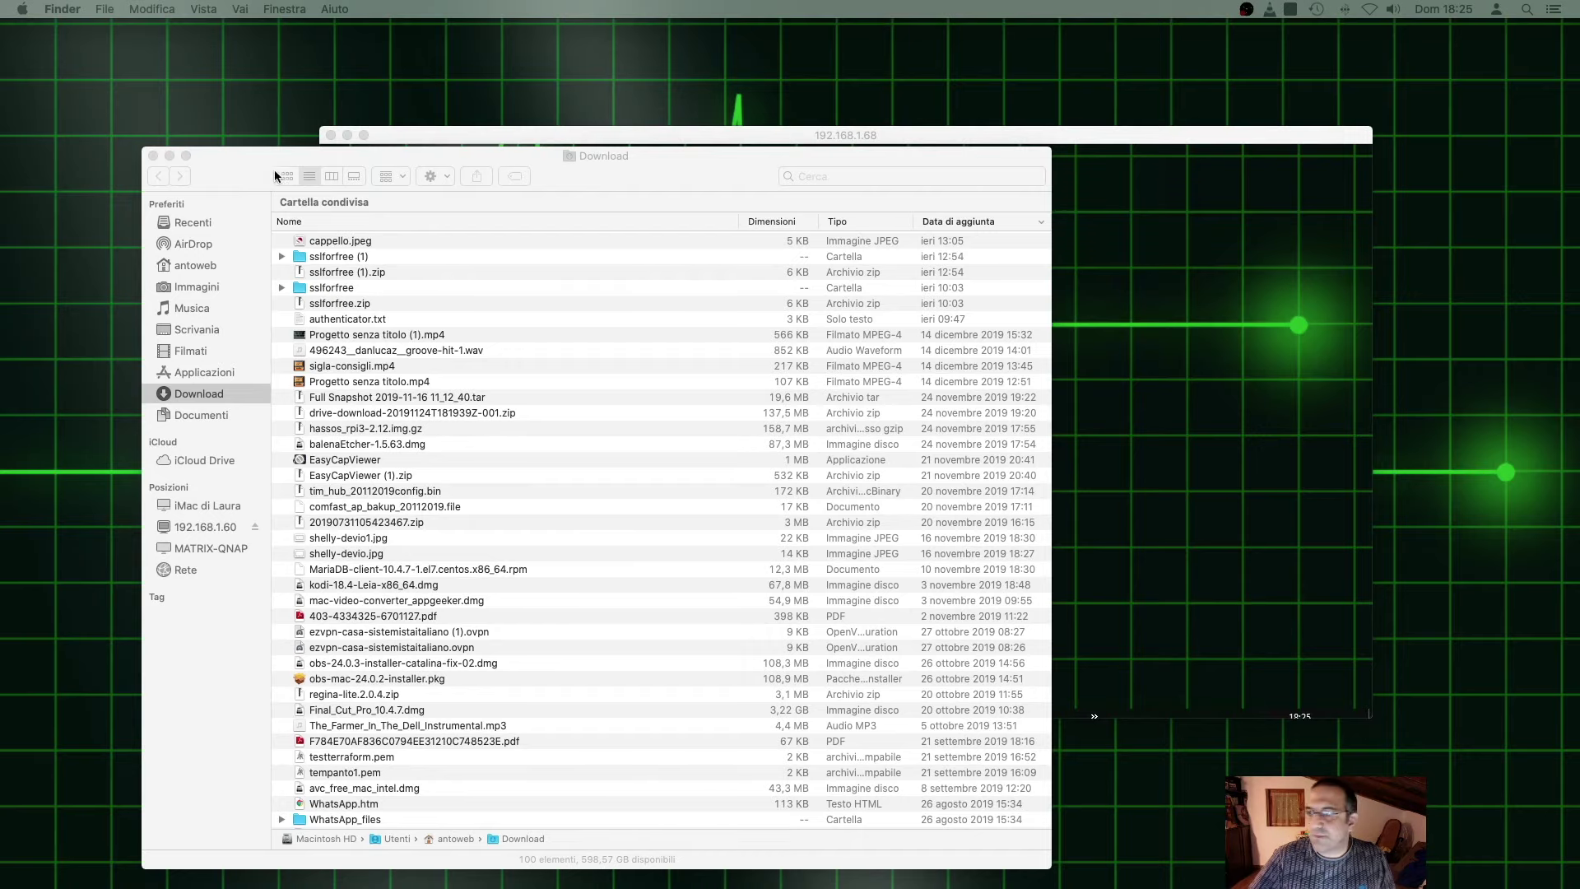
Step: Minimize the Download folder window and bring the remote Windows Server desktop up full screen
{"action": "left_click", "coordinate": [170, 156]}
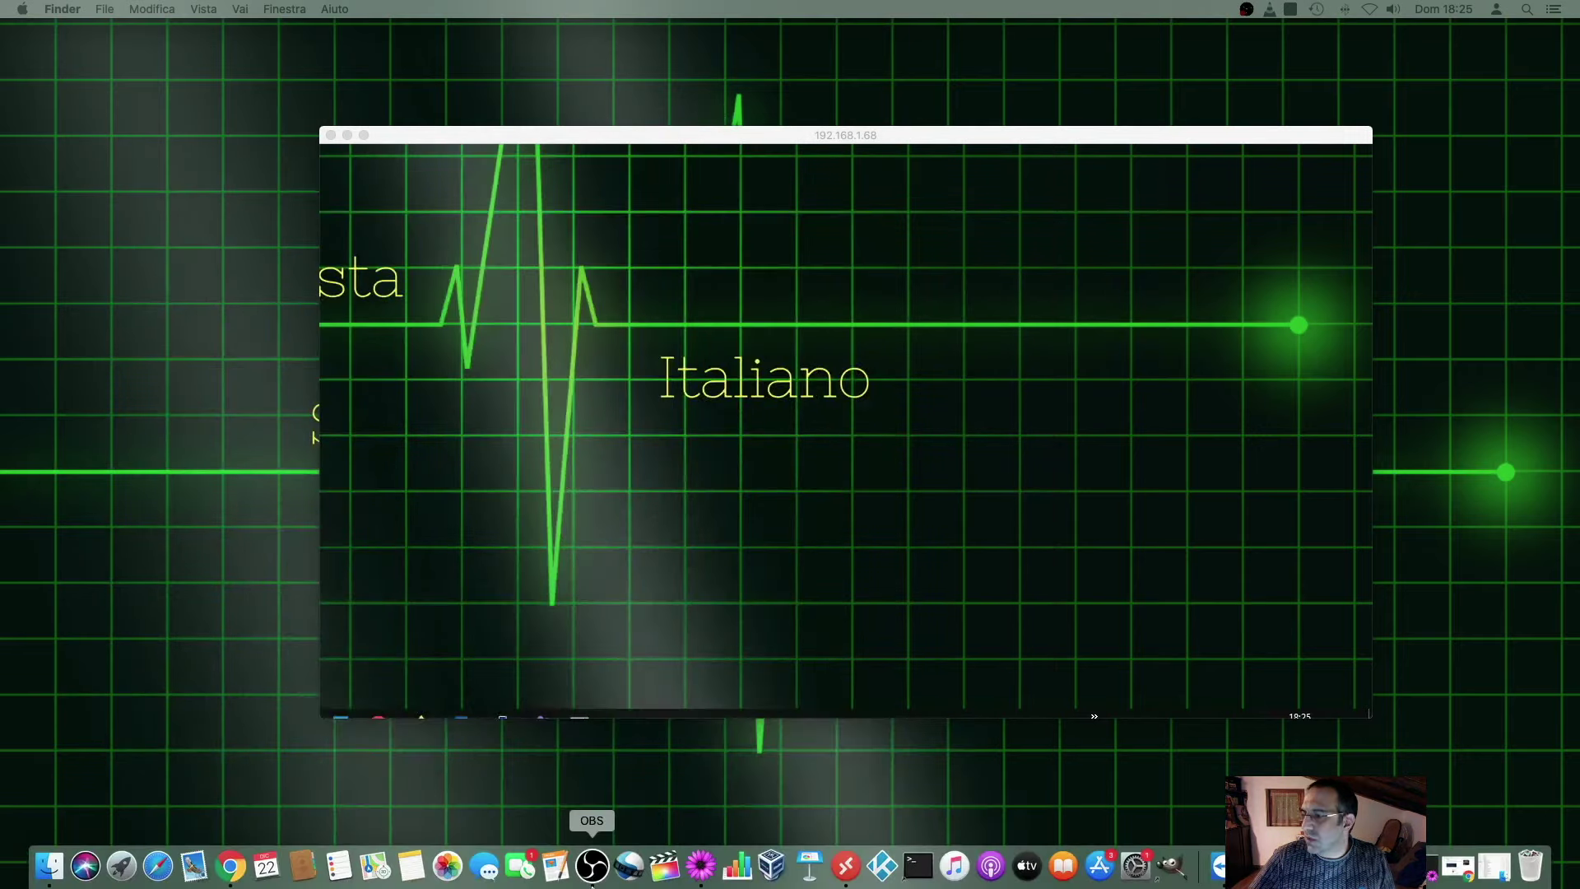
{"action": "left_click", "coordinate": [901, 882]}
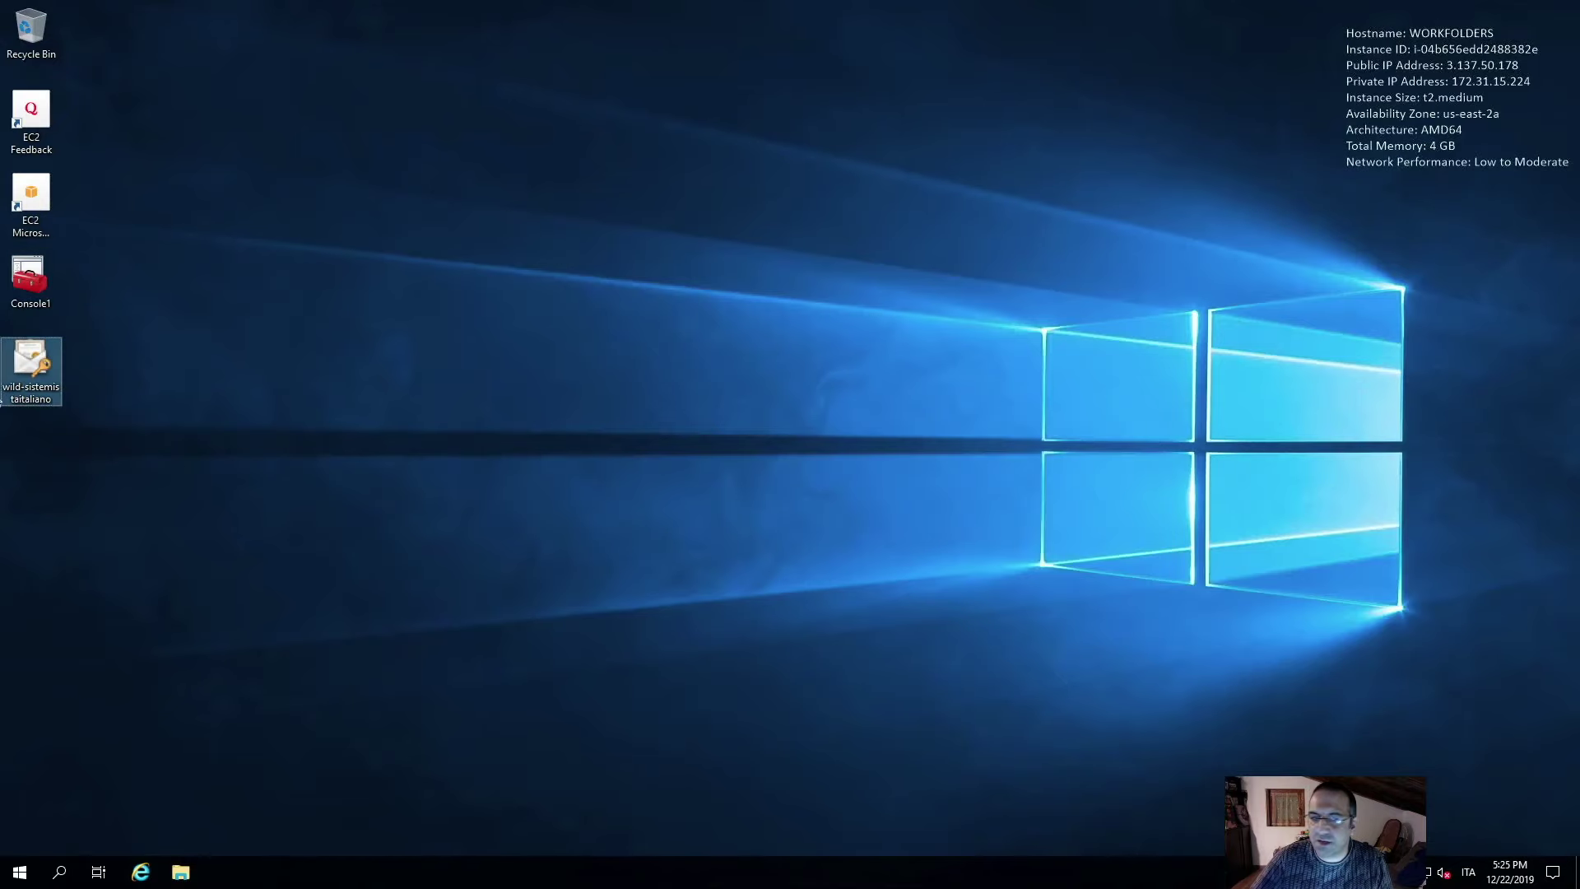
Step: Launch Server Manager from Start and dismiss the Windows Admin Center and inventory collection notices
{"action": "left_click", "coordinate": [22, 877]}
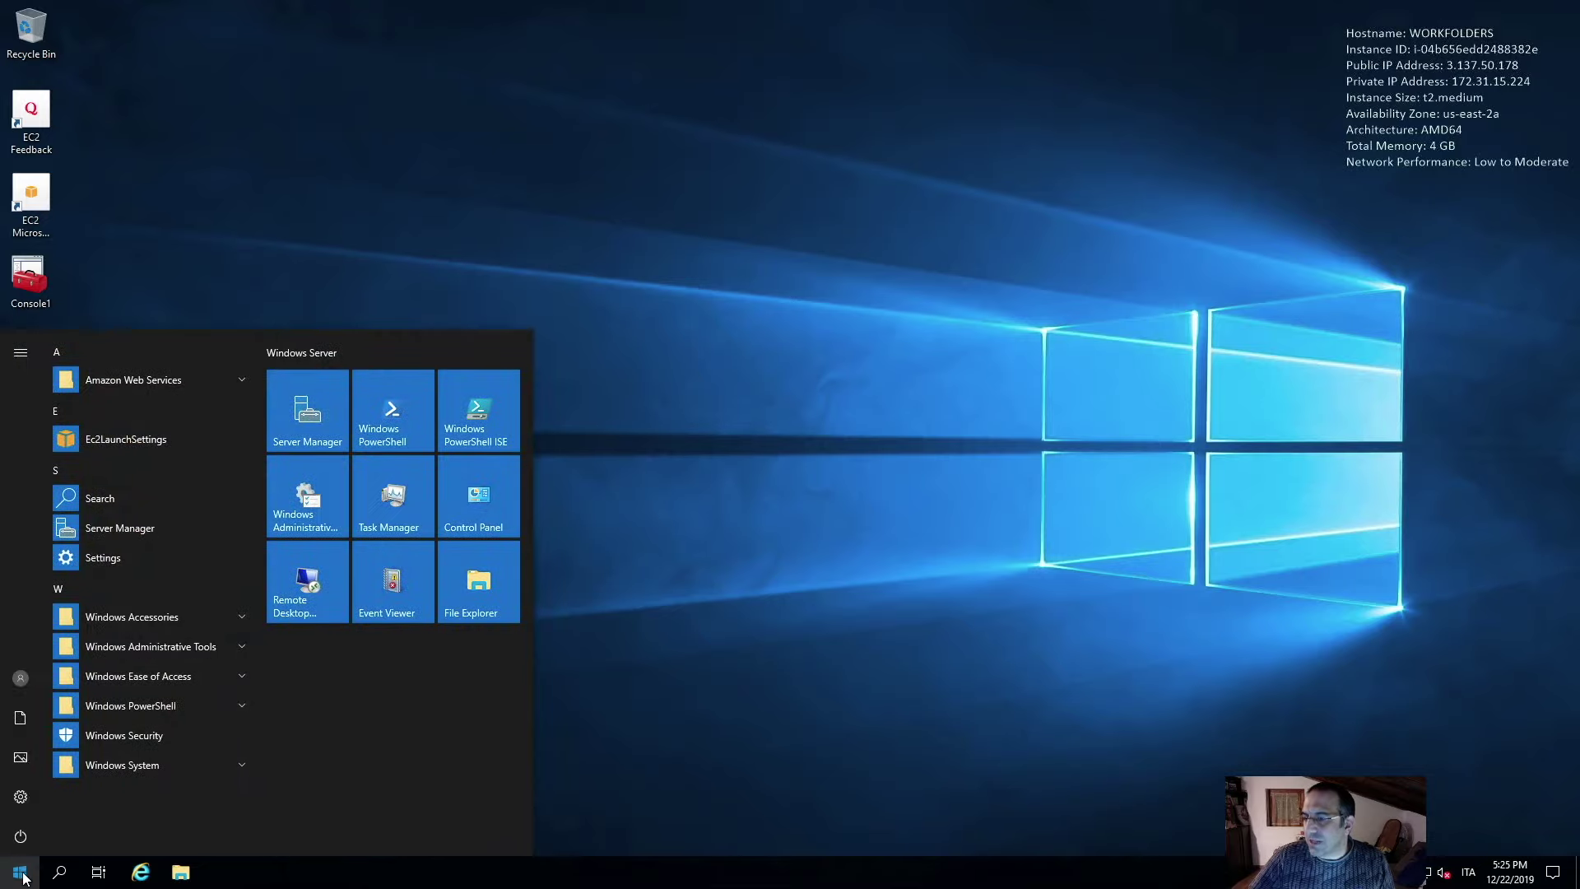
{"action": "left_click", "coordinate": [123, 529]}
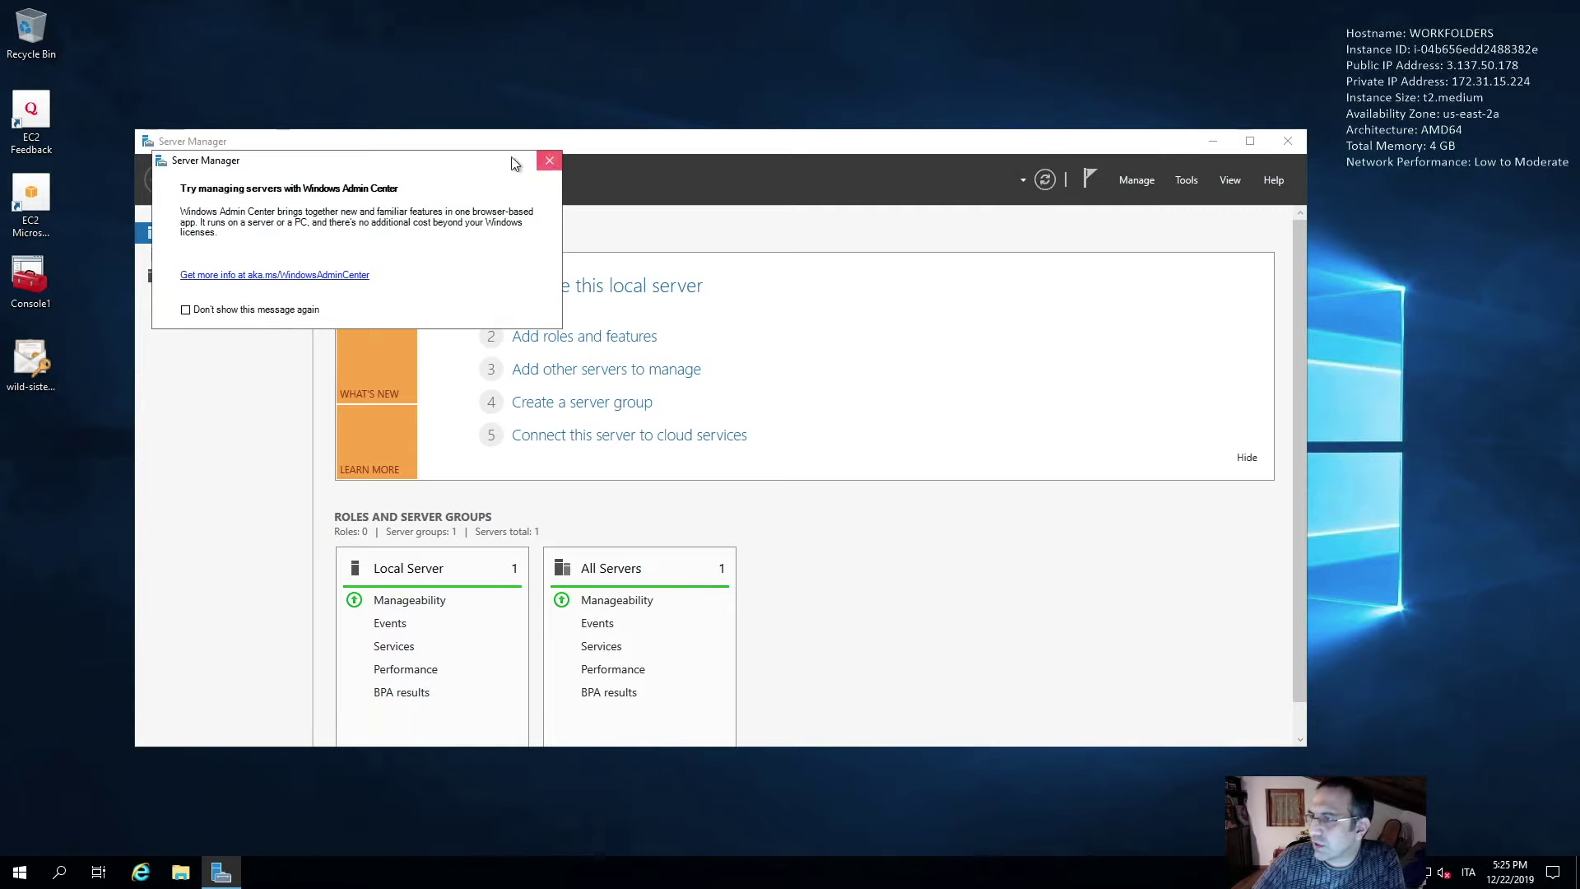
{"action": "left_click", "coordinate": [548, 162]}
{"action": "left_click", "coordinate": [544, 338]}
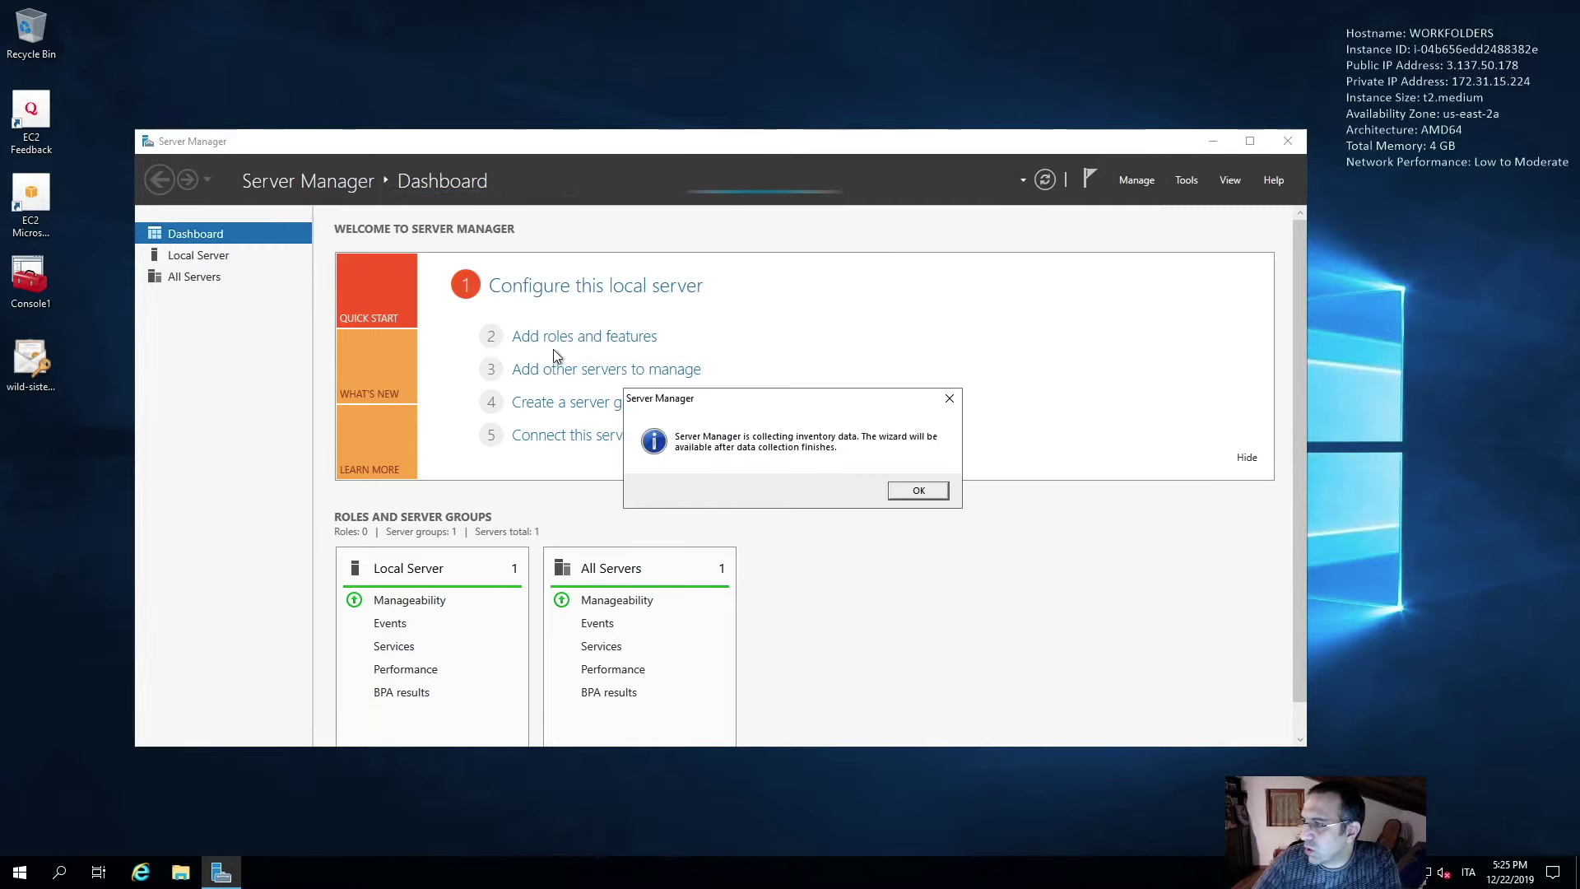
{"action": "left_click", "coordinate": [899, 492]}
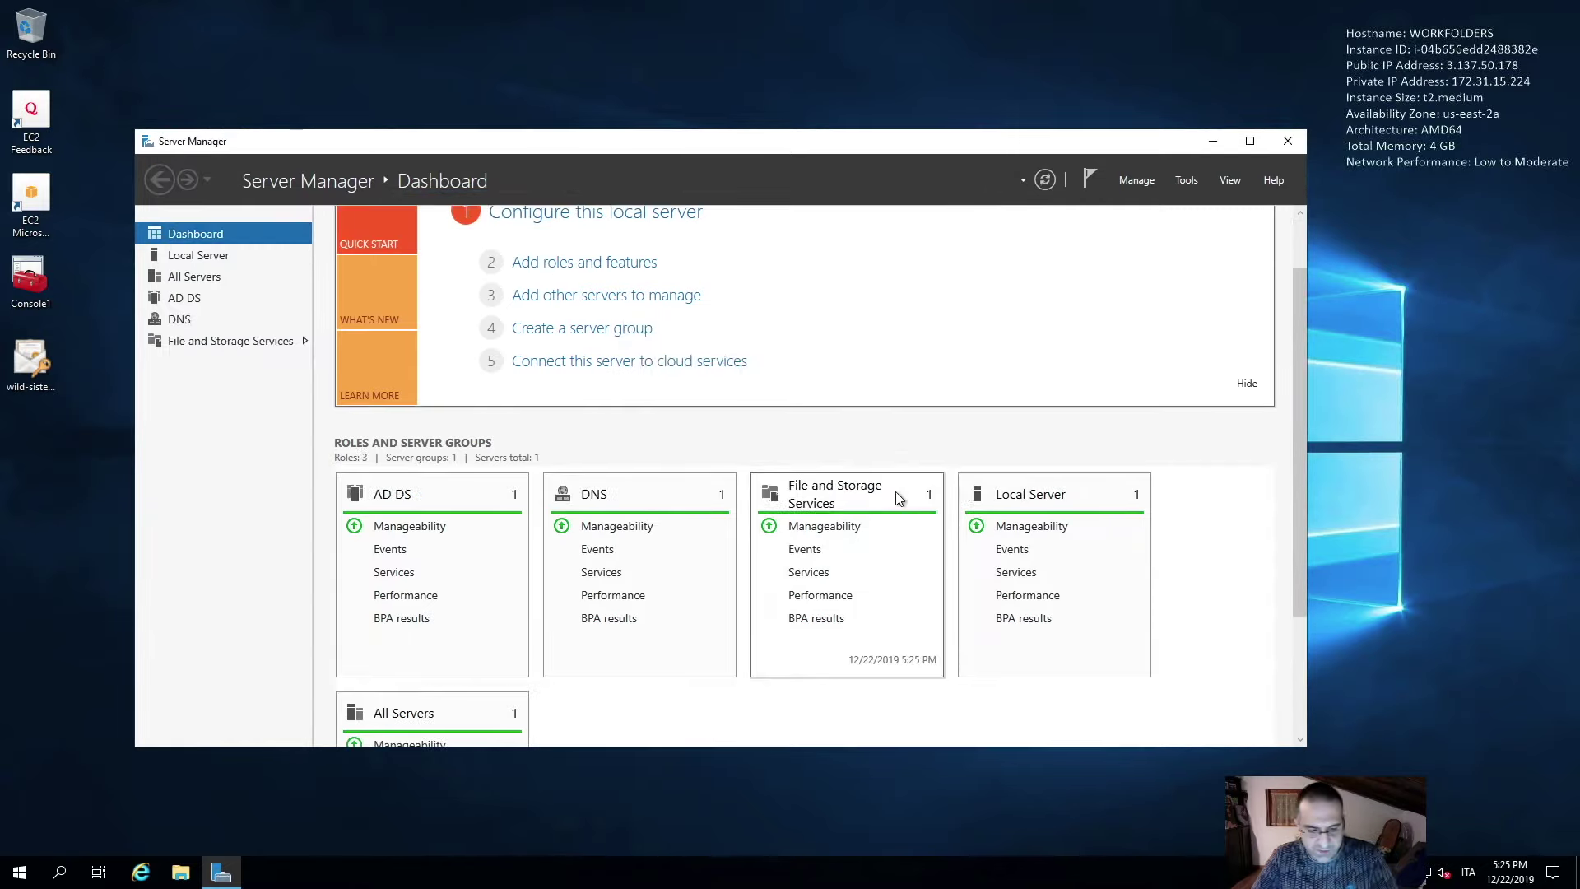
Step: Advance to server roles and tick Work Folders under File and iSCSI Services, adding its required features
{"action": "left_click", "coordinate": [617, 614]}
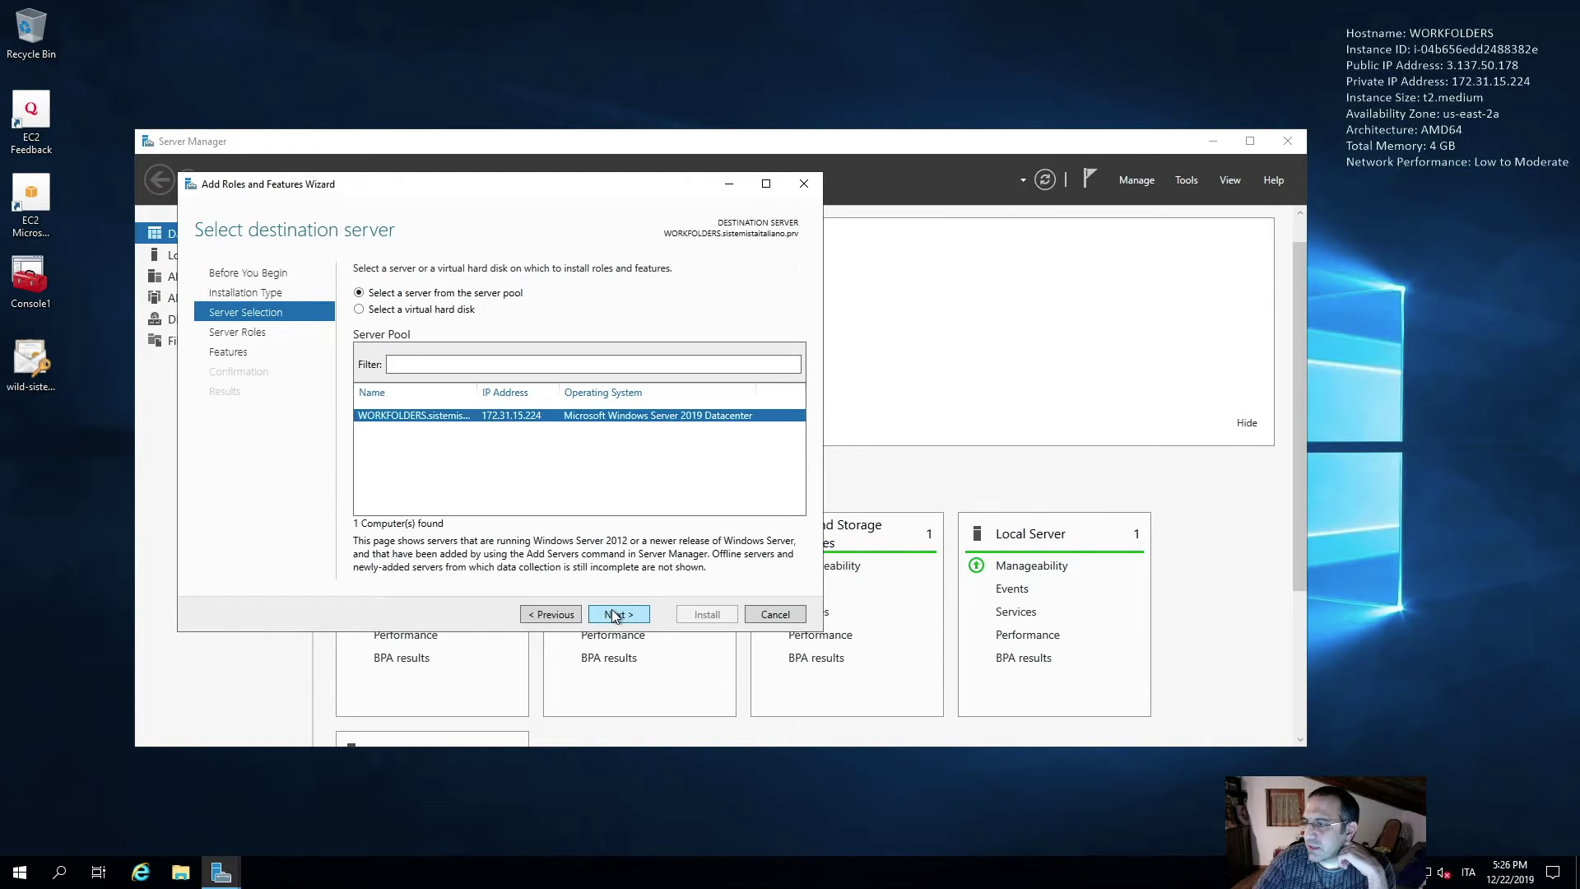
{"action": "left_click", "coordinate": [616, 614]}
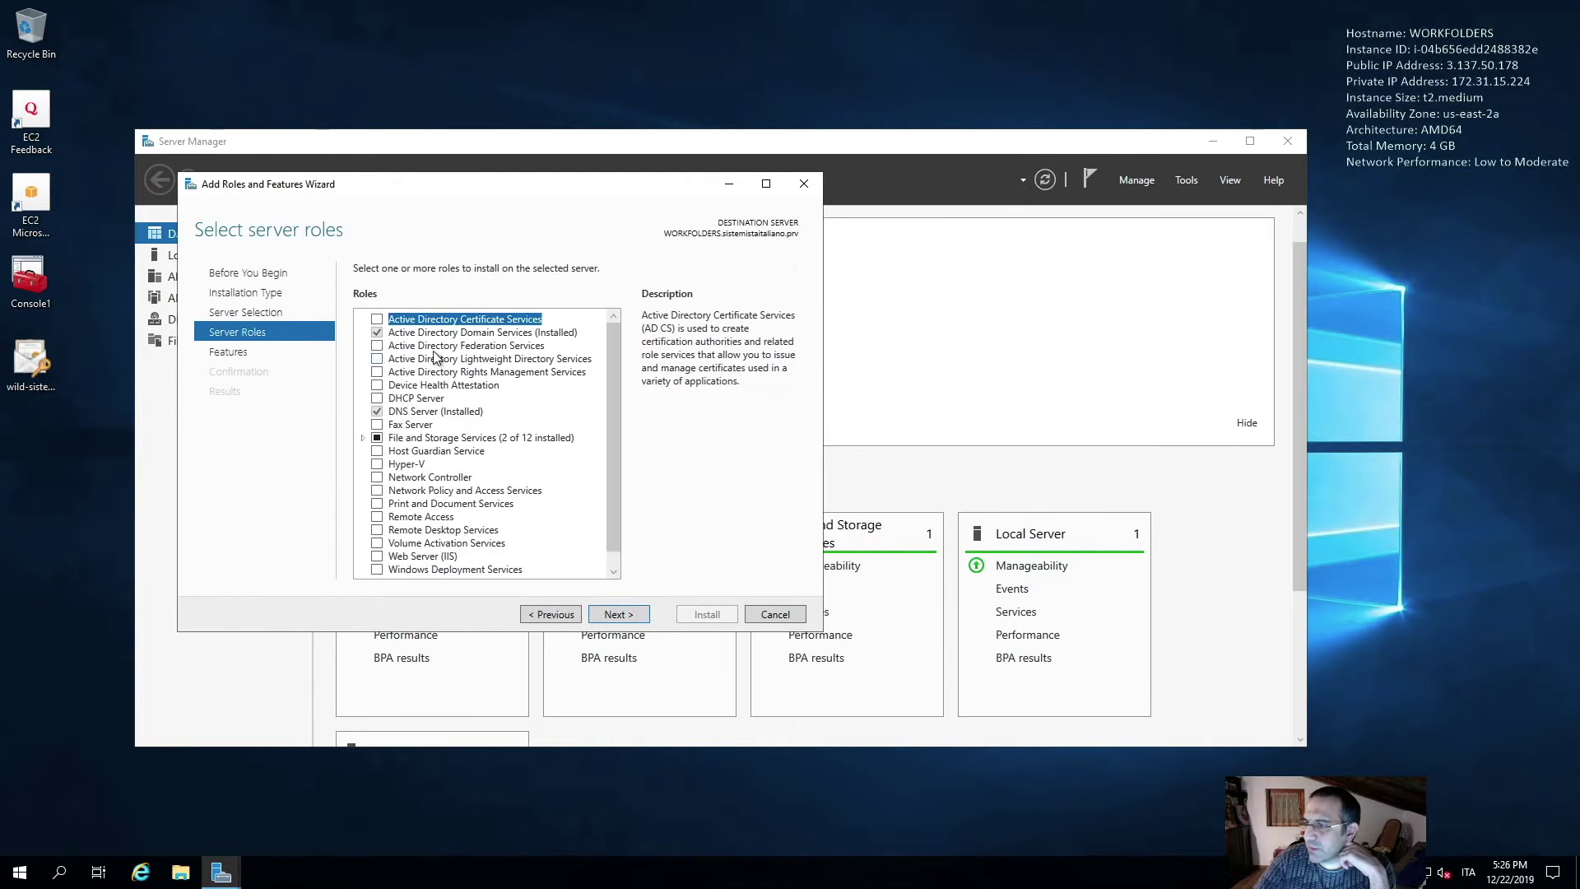
{"action": "scroll", "coordinate": [459, 517], "scroll_direction": "down", "scroll_amount": 1}
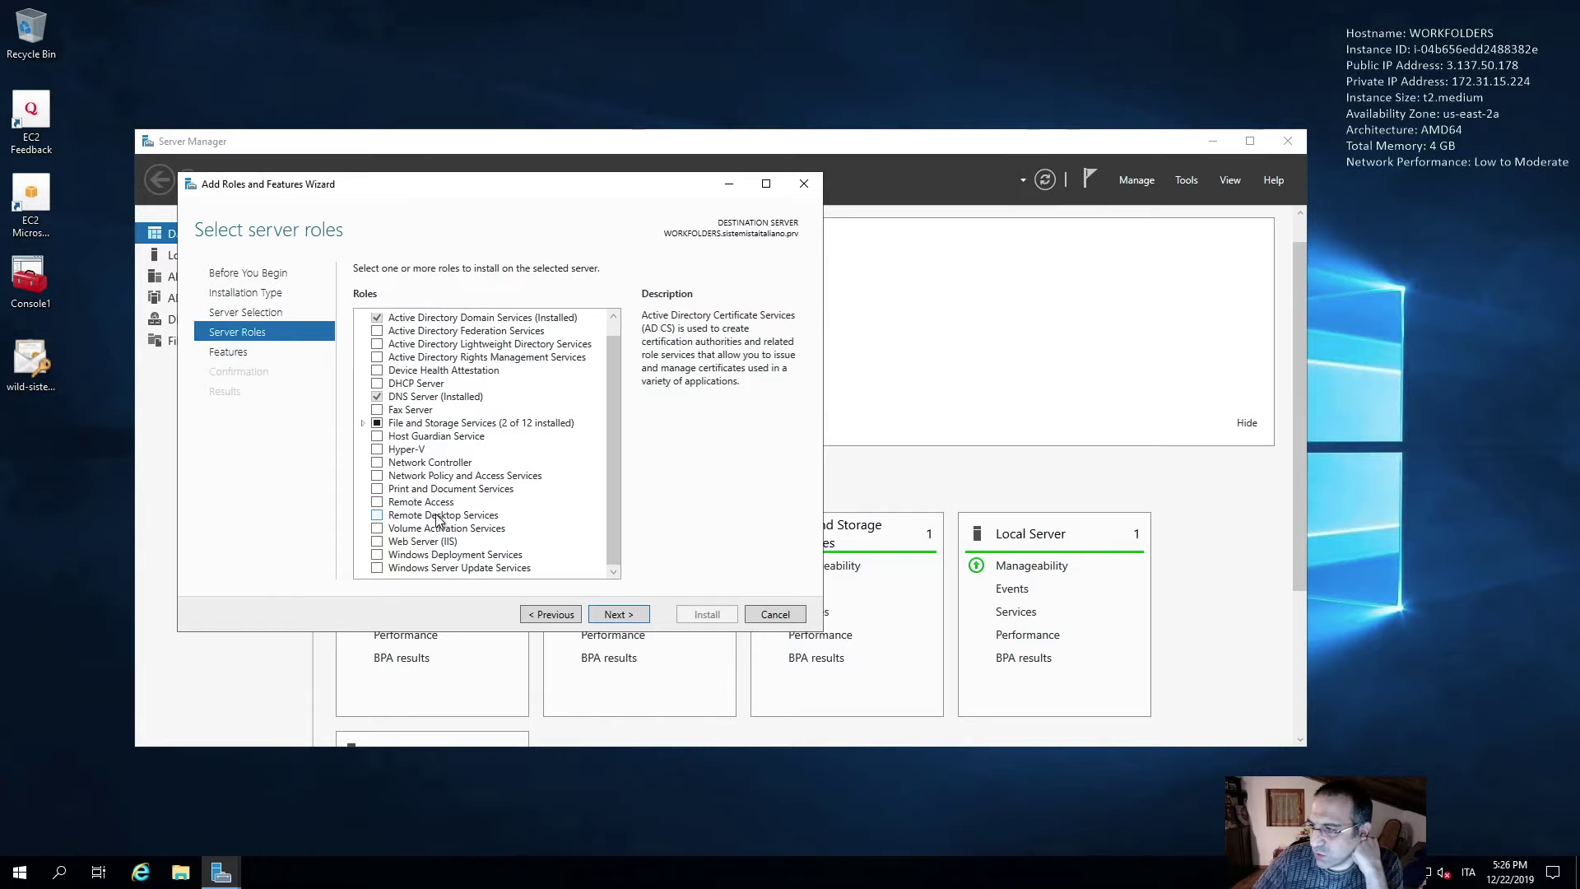
{"action": "left_click", "coordinate": [364, 423]}
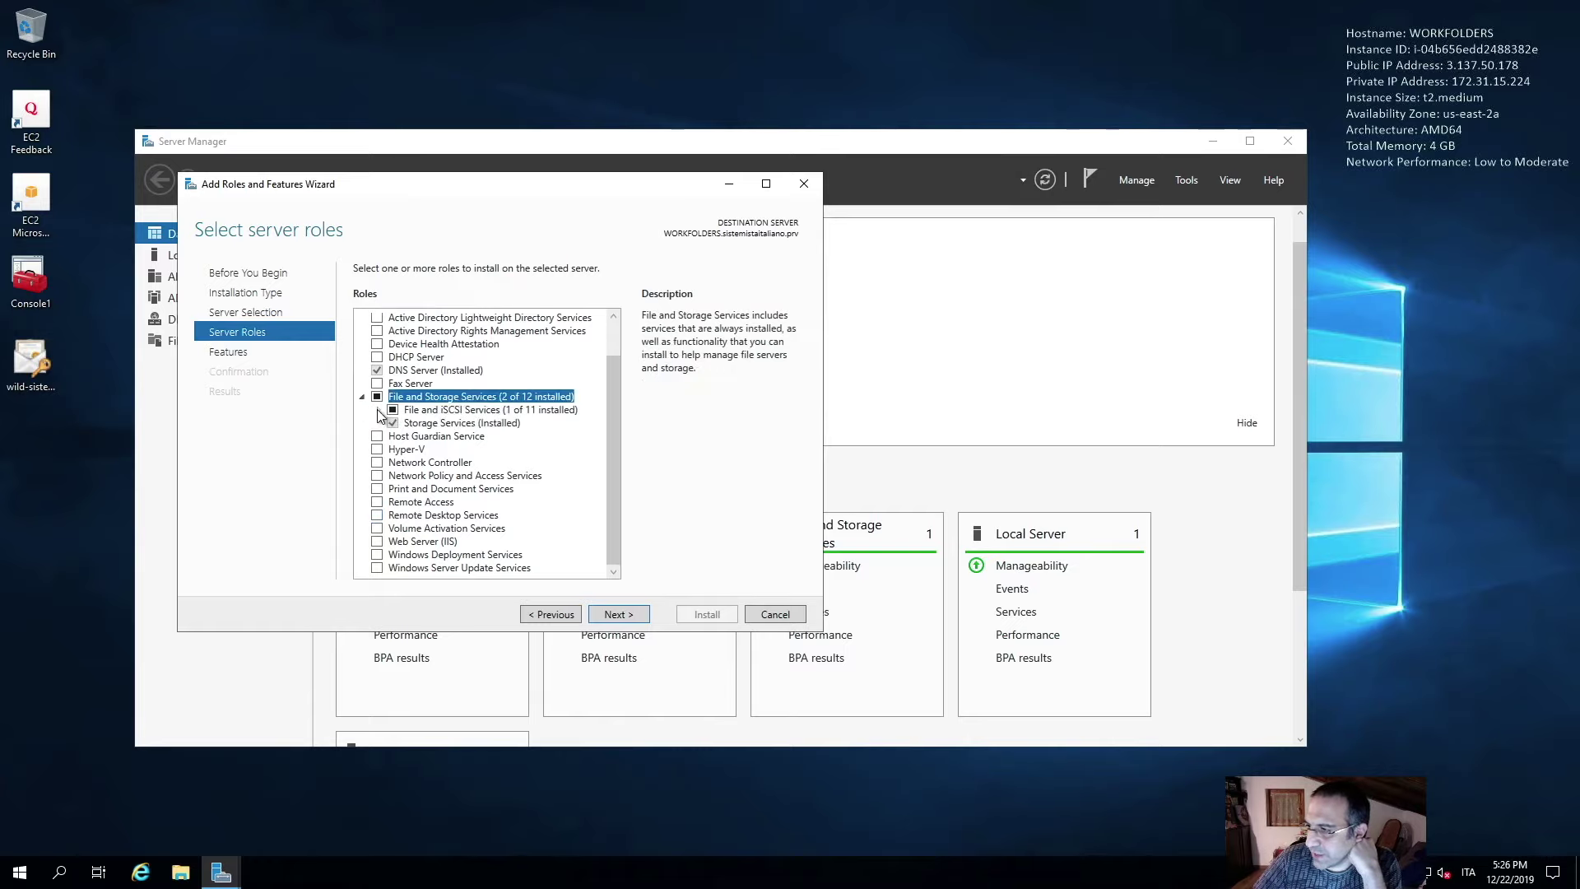
{"action": "left_click", "coordinate": [378, 411]}
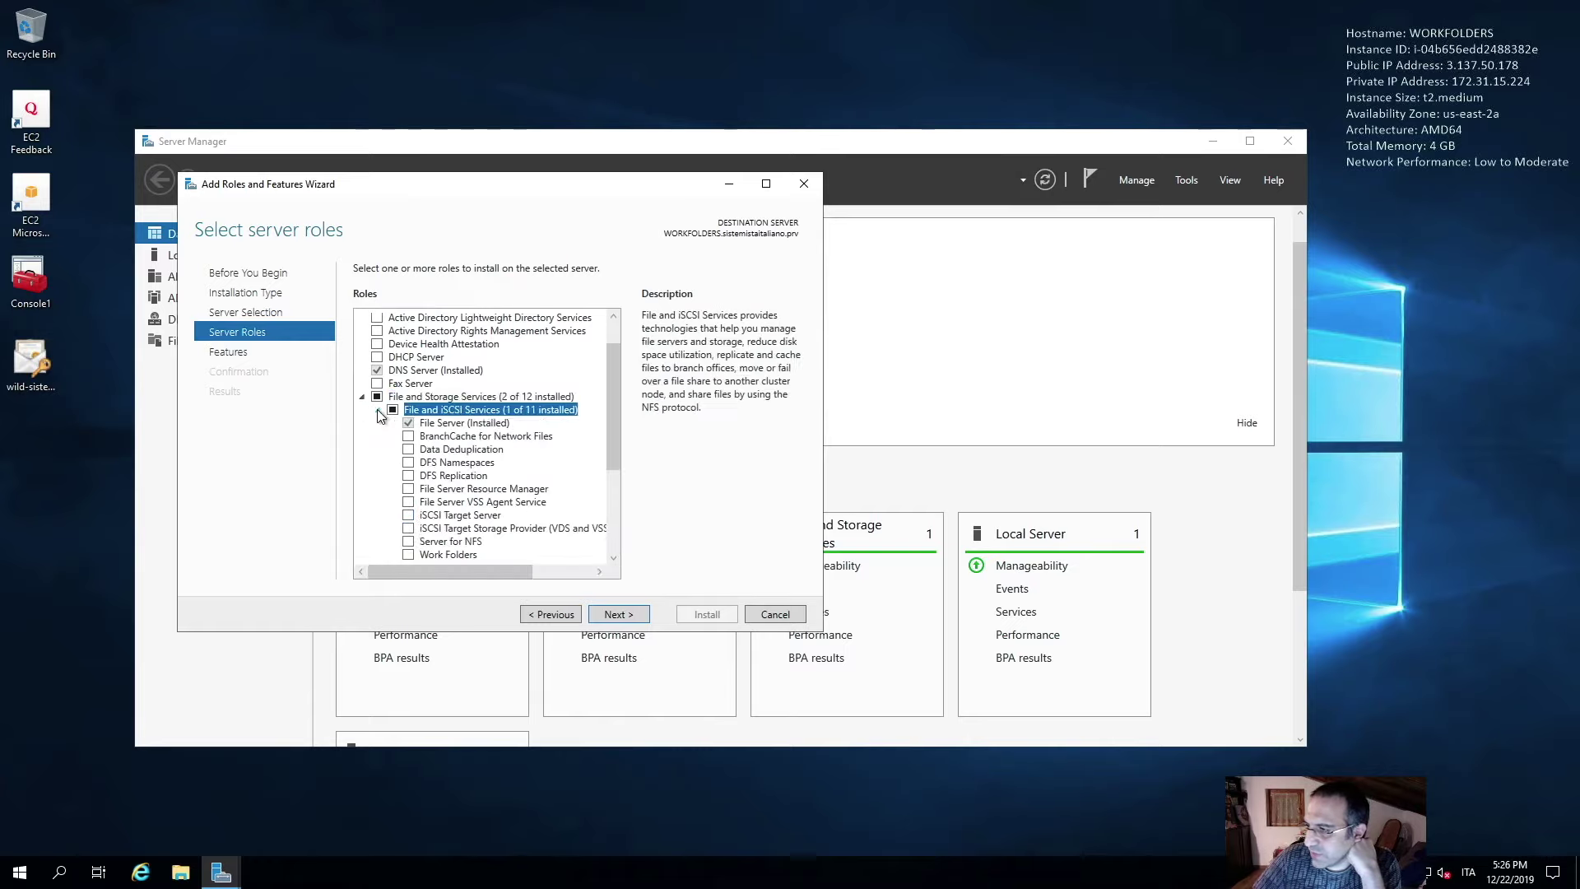
{"action": "left_click", "coordinate": [409, 556]}
{"action": "left_click", "coordinate": [550, 537]}
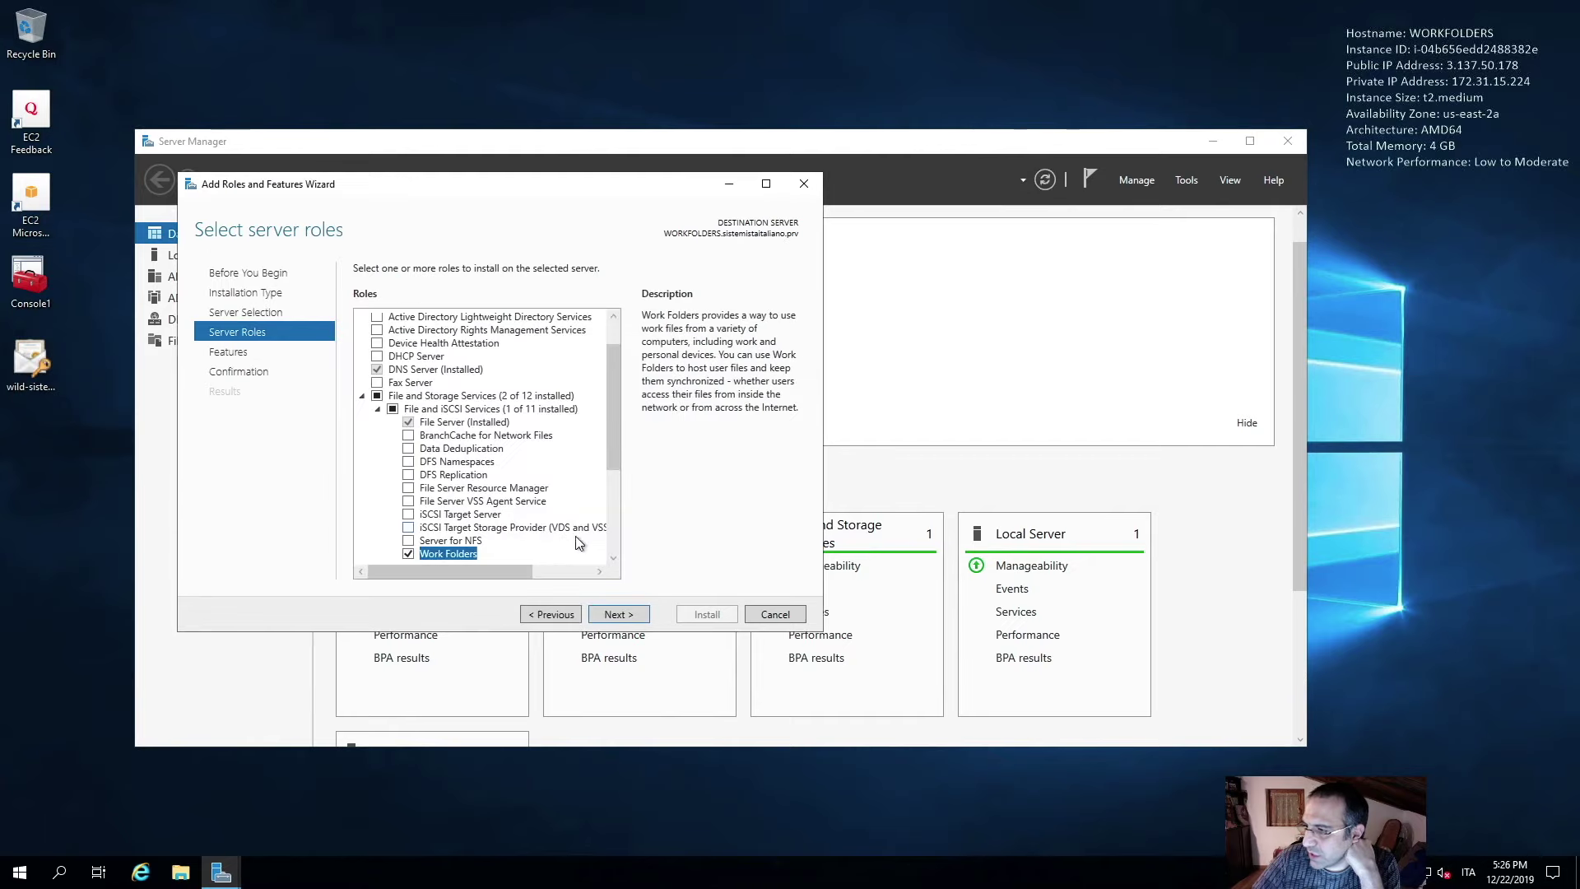
Step: Tick Web Server (IIS) with its required features and keep the default features and role services
{"action": "scroll", "coordinate": [602, 543], "scroll_direction": "down", "scroll_amount": 4}
{"action": "left_click", "coordinate": [377, 527]}
{"action": "left_click", "coordinate": [548, 539]}
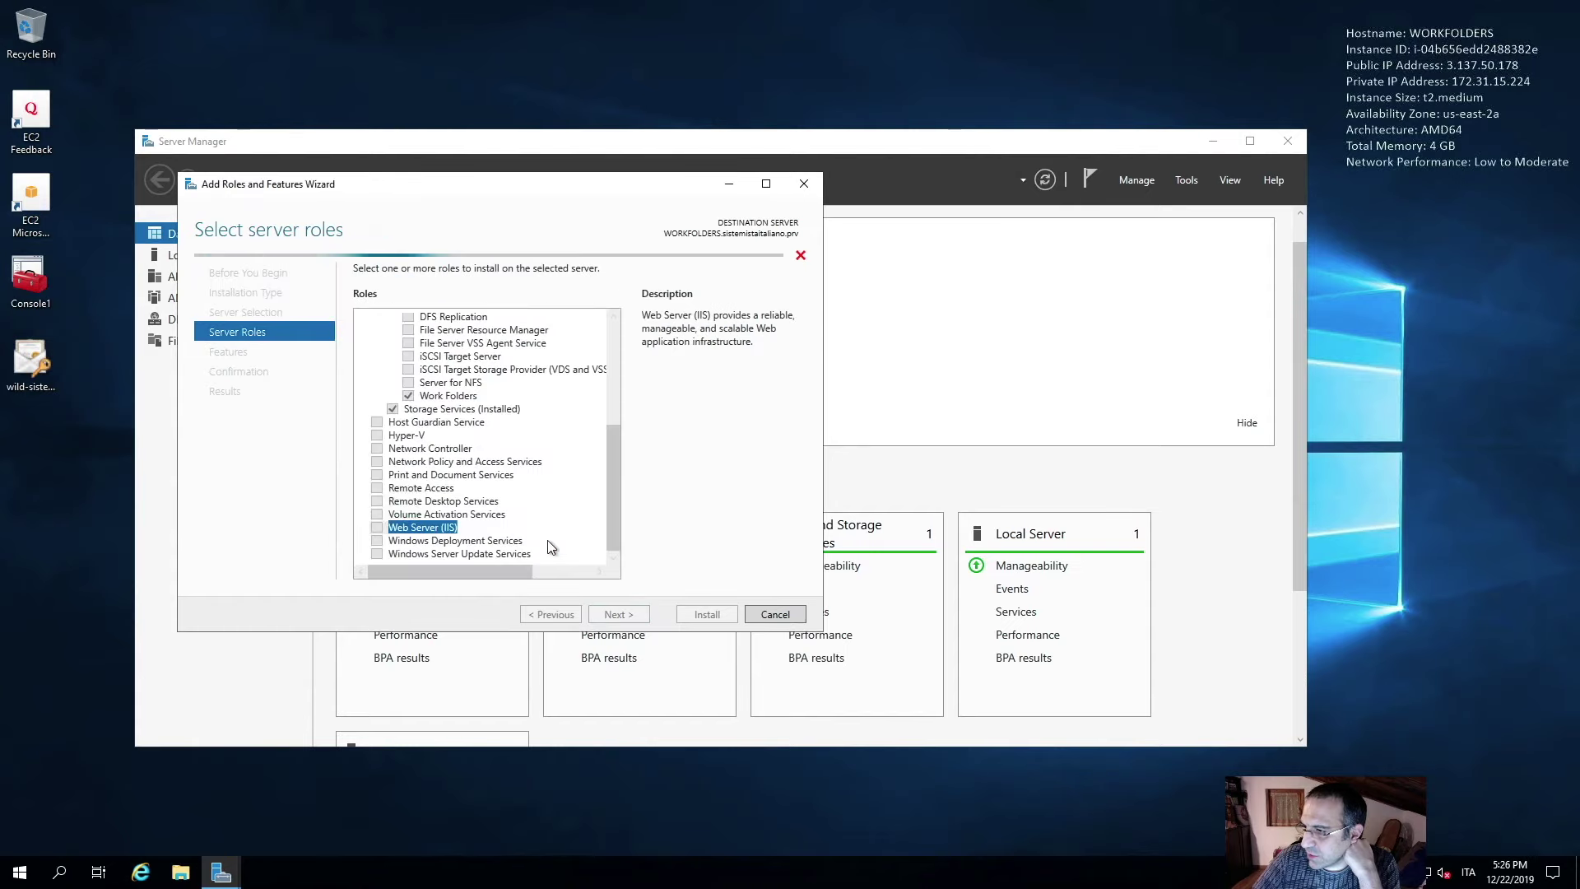
{"action": "left_click", "coordinate": [625, 615]}
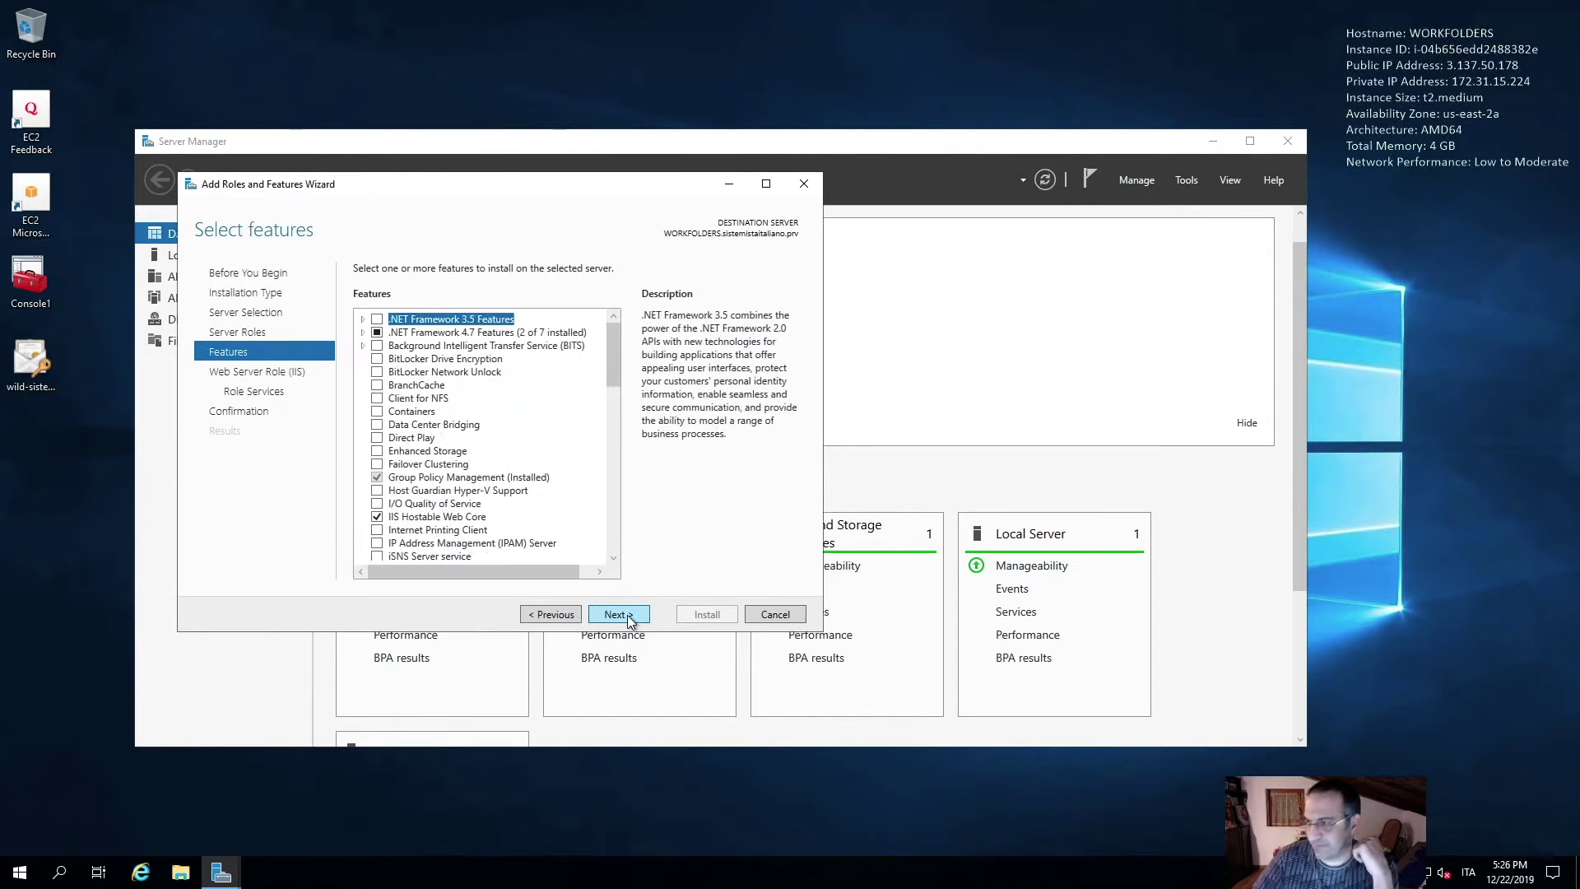
{"action": "left_click", "coordinate": [627, 616]}
{"action": "left_click", "coordinate": [628, 617]}
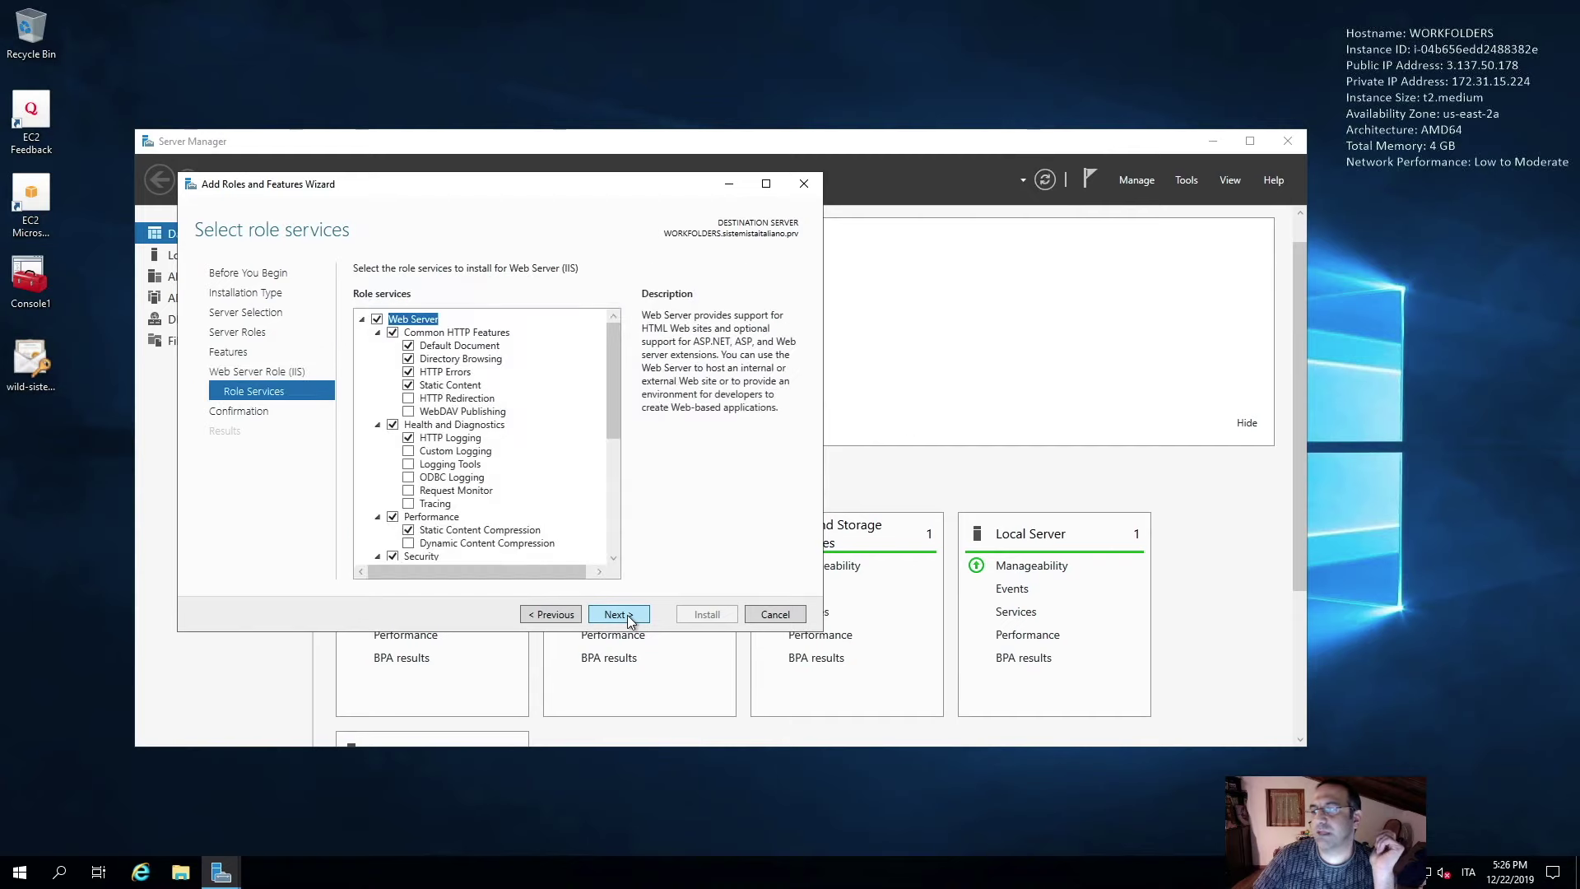
{"action": "left_click", "coordinate": [627, 616]}
Step: Install Work Folders and Web Server (IIS), then close the wizard once installation succeeds
{"action": "left_click", "coordinate": [684, 620]}
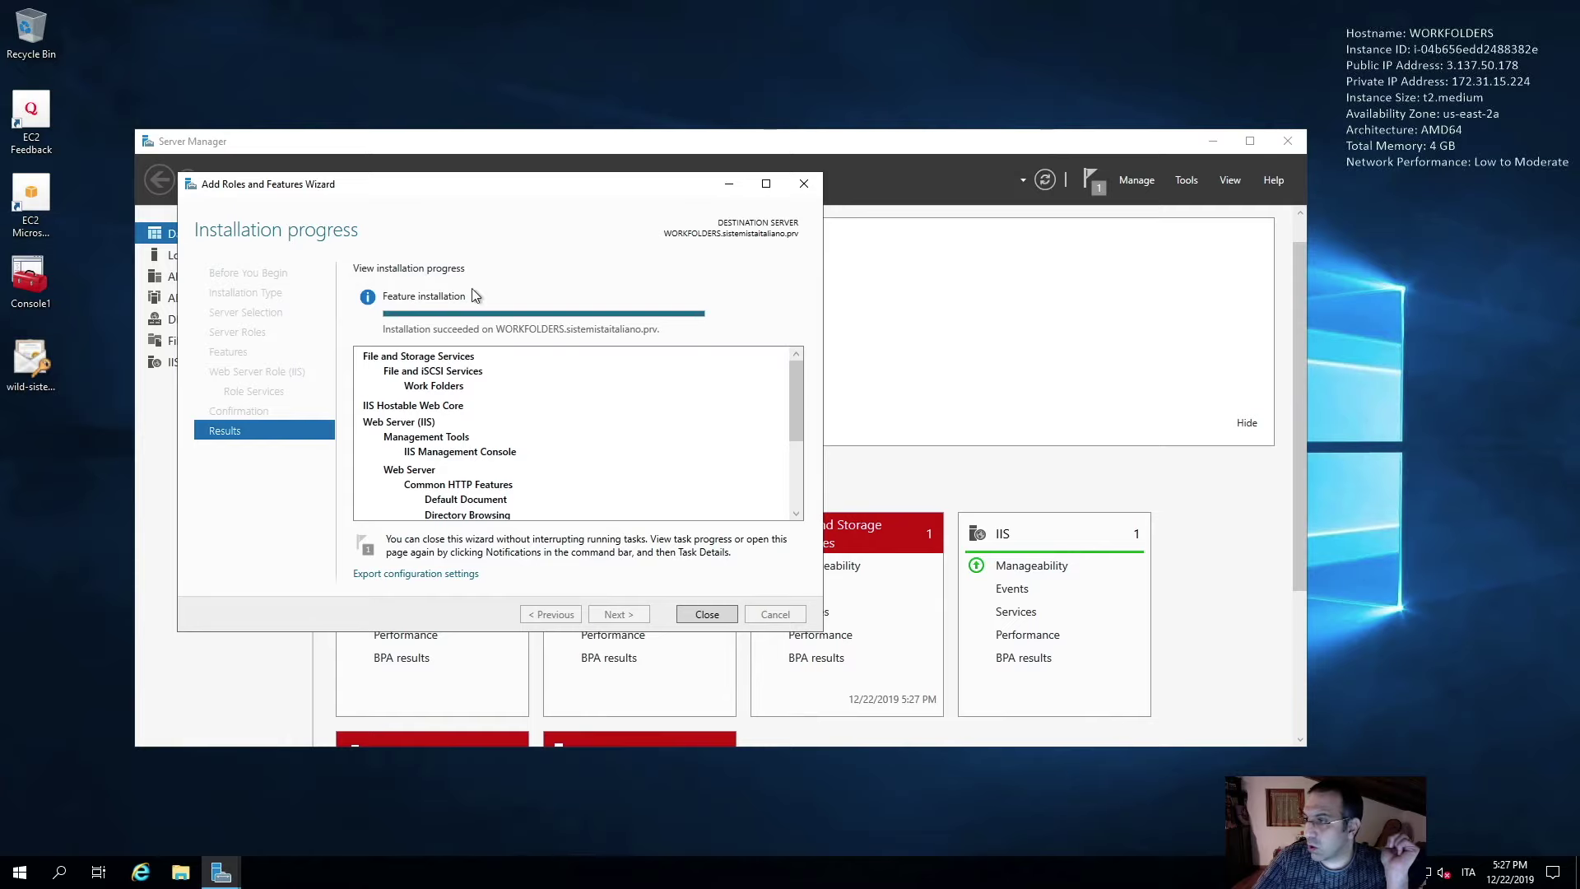
{"action": "left_click", "coordinate": [705, 615]}
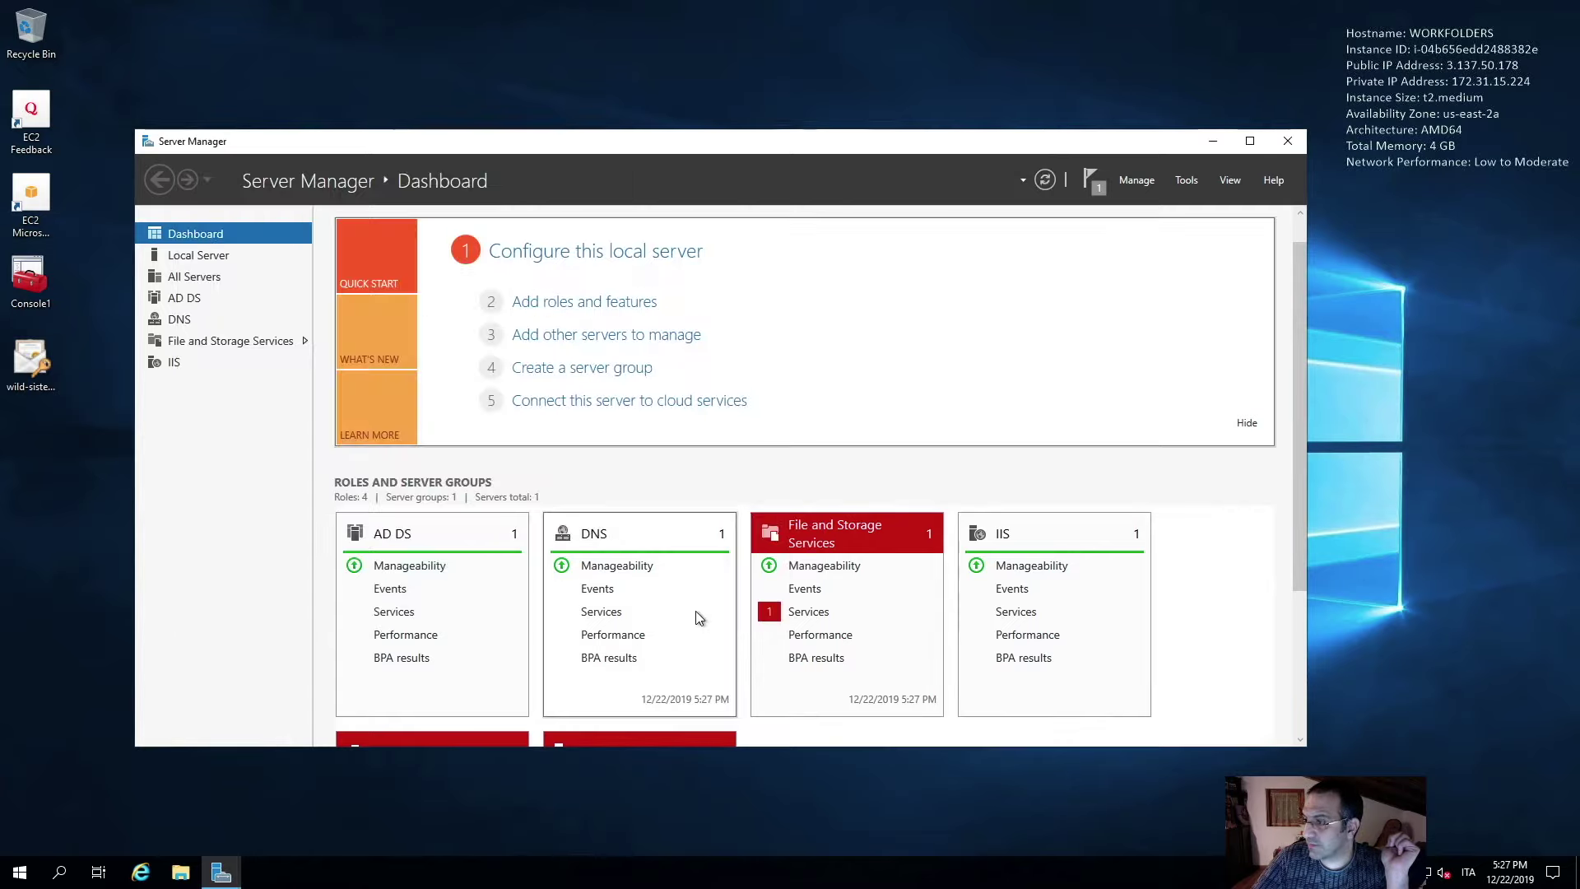
Step: Go to File and Storage Services > Work Folders in a maximized window and launch the New Sync Share Wizard
{"action": "left_click", "coordinate": [183, 342]}
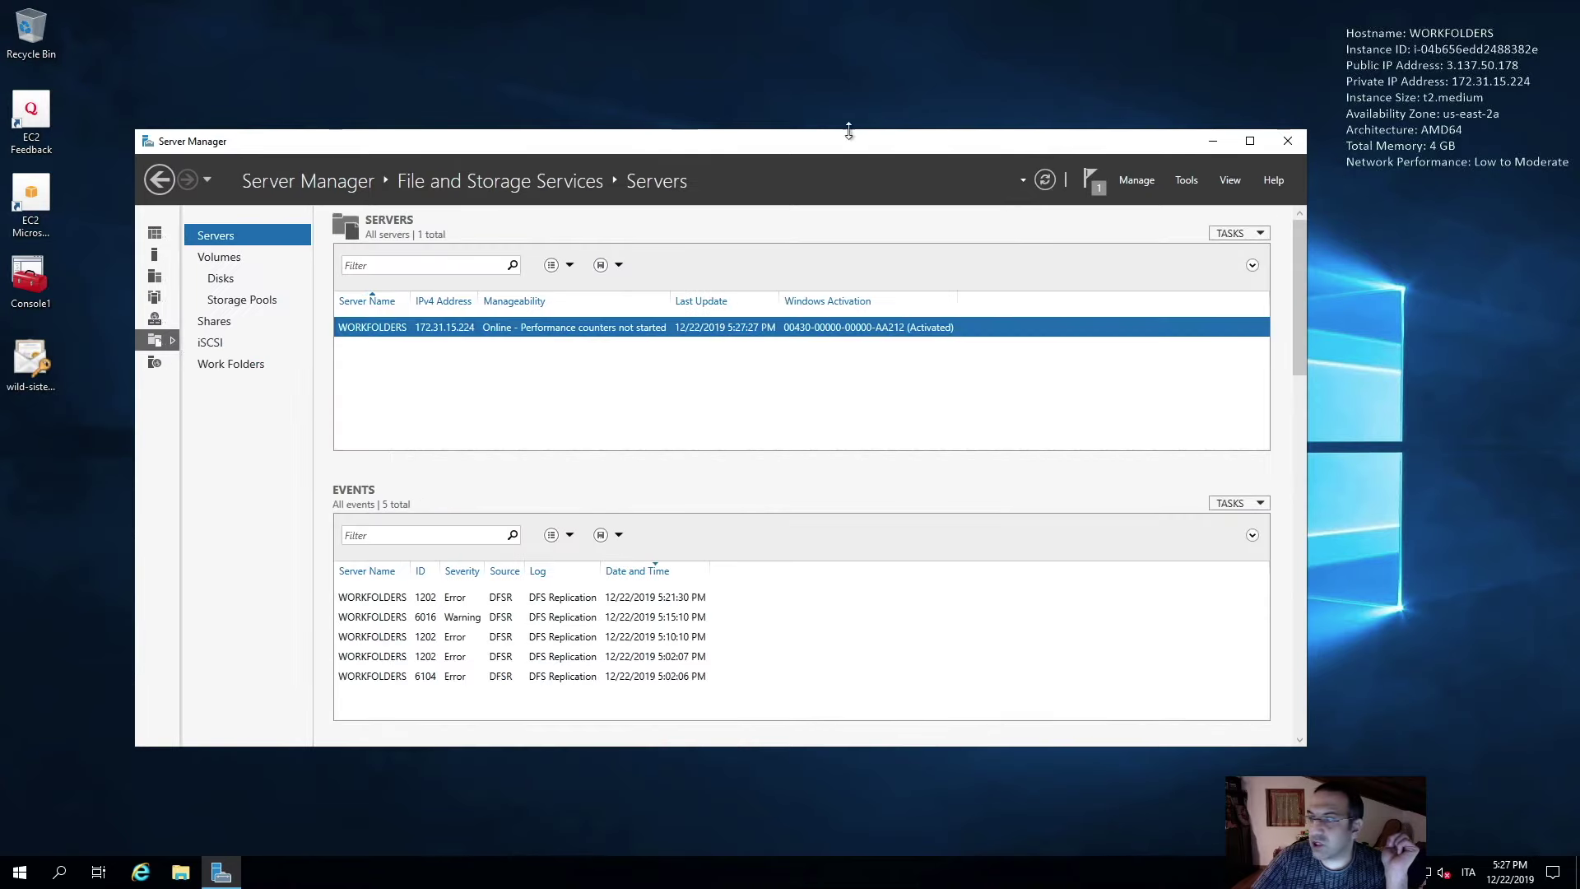
{"action": "left_click", "coordinate": [1248, 141]}
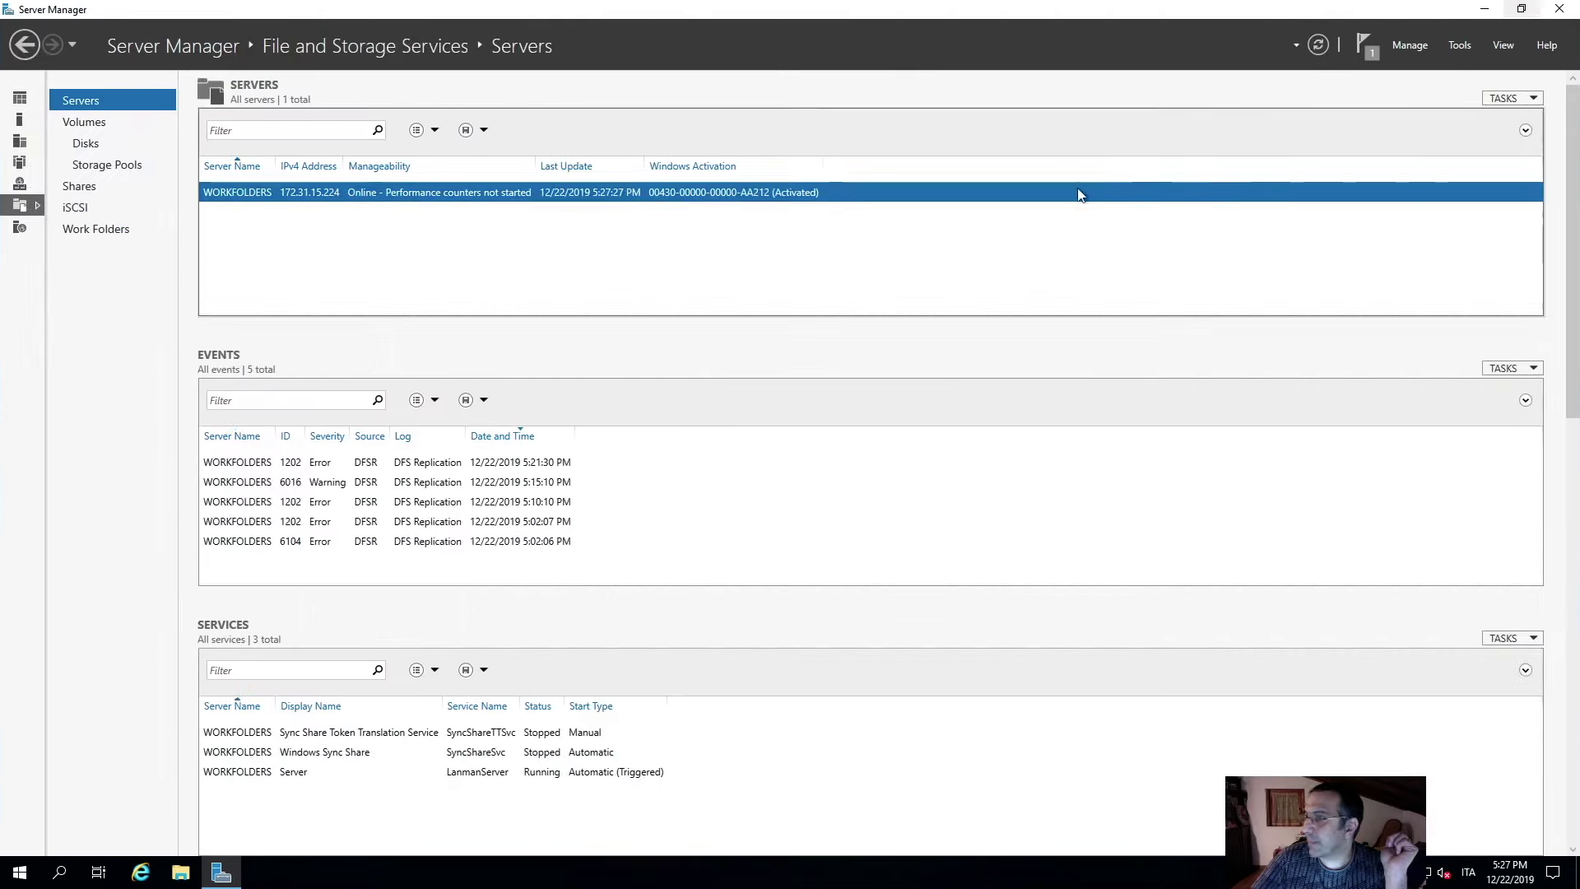
{"action": "left_click", "coordinate": [94, 230]}
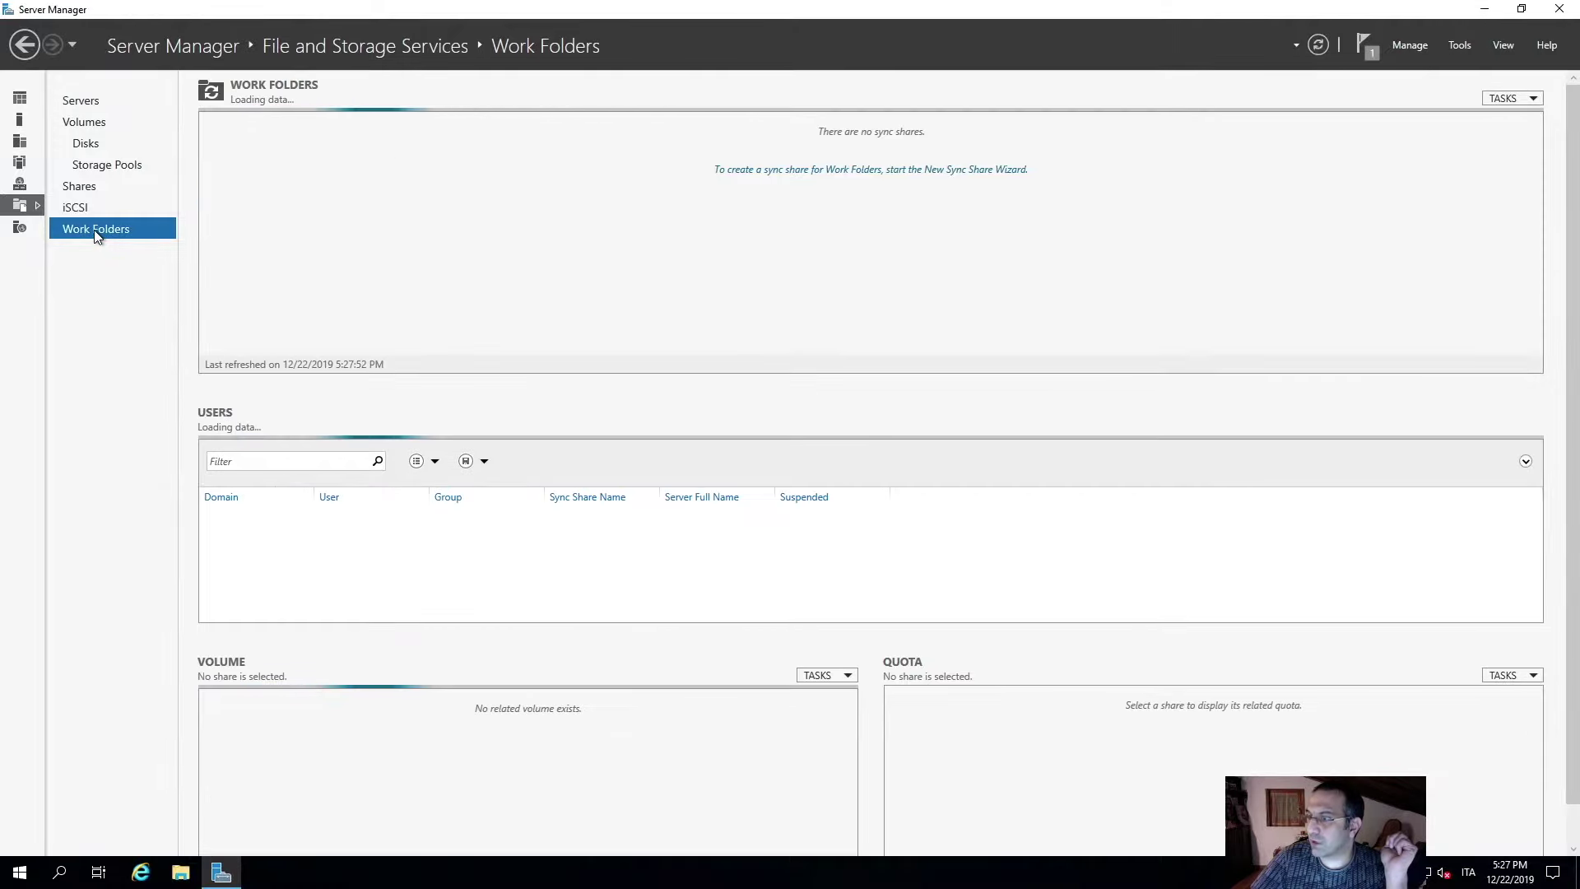
{"action": "left_click", "coordinate": [826, 168]}
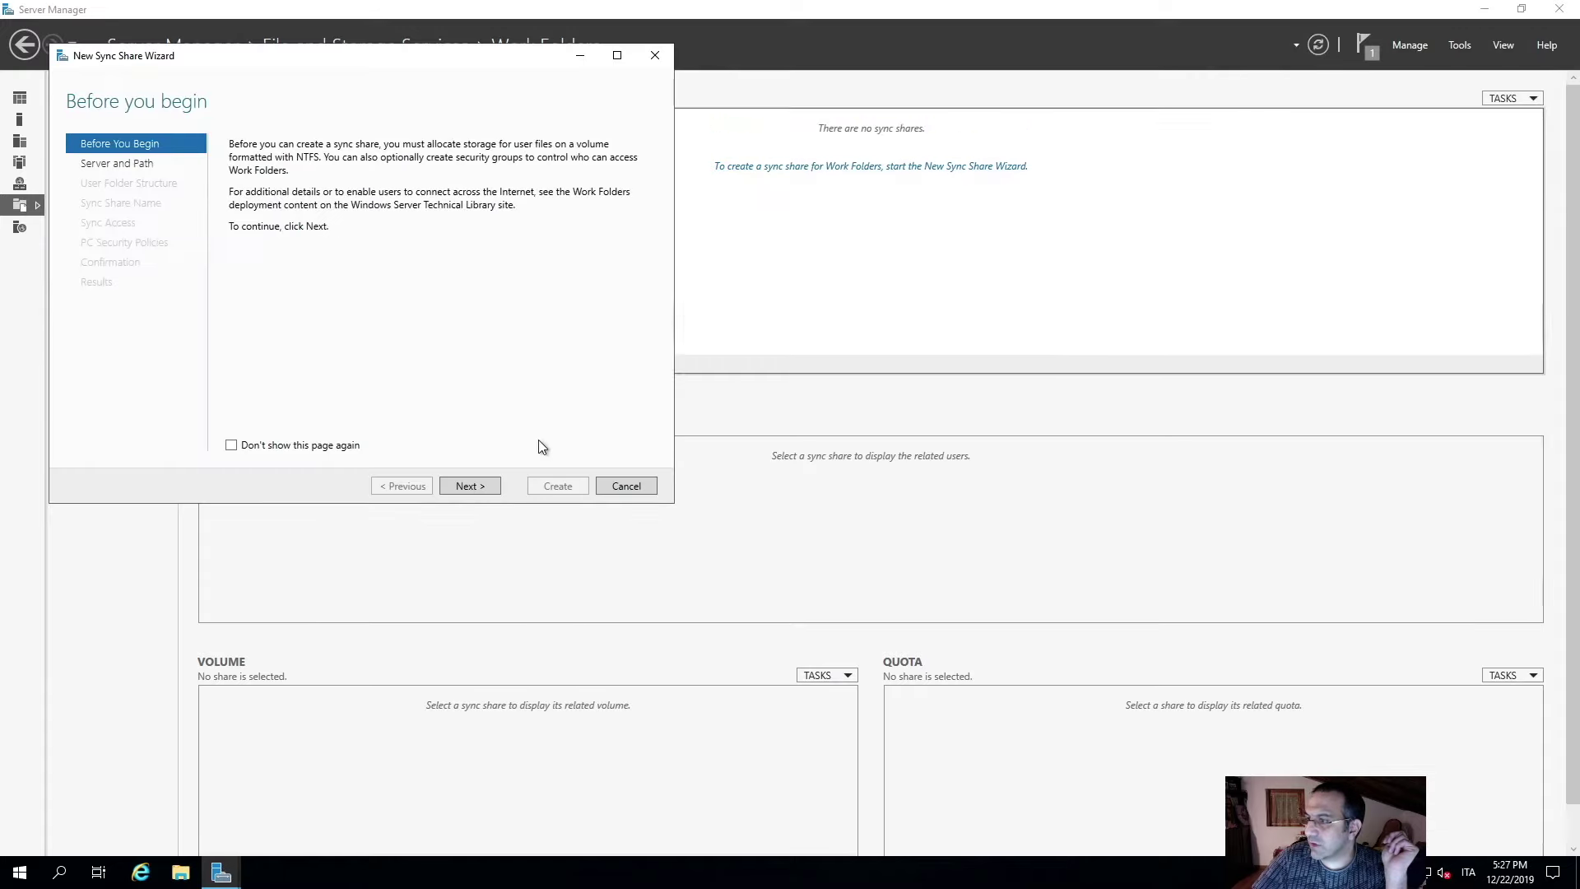
Step: Choose the WORKFOLDERS file share (D:\WORKFOLDERS) as the sync share location
{"action": "left_click", "coordinate": [470, 486]}
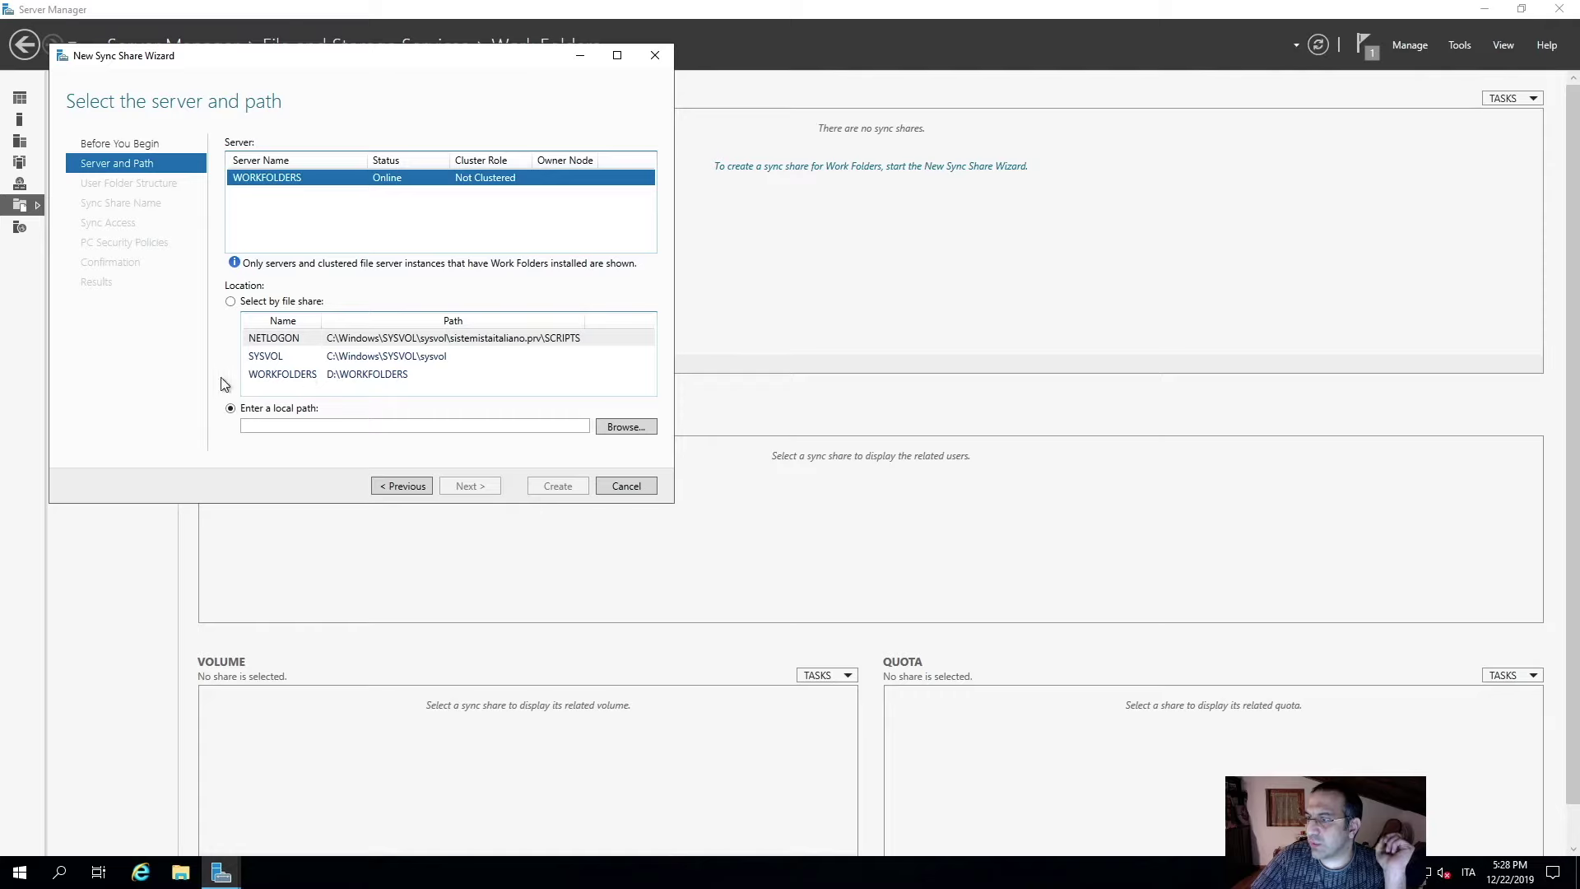
{"action": "left_click", "coordinate": [296, 375]}
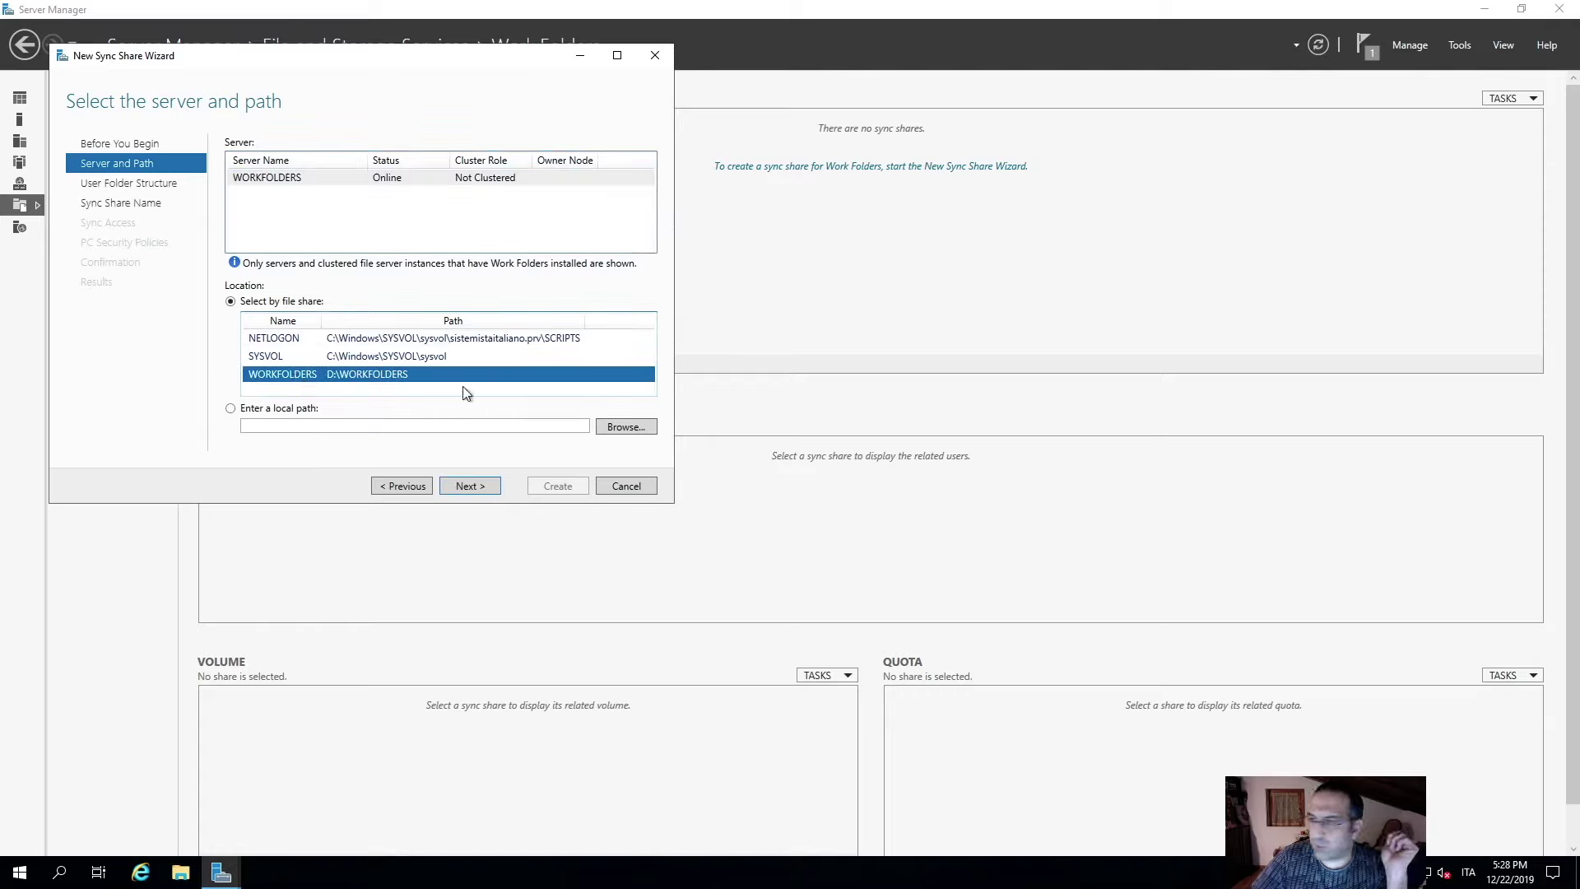
{"action": "left_click", "coordinate": [484, 488]}
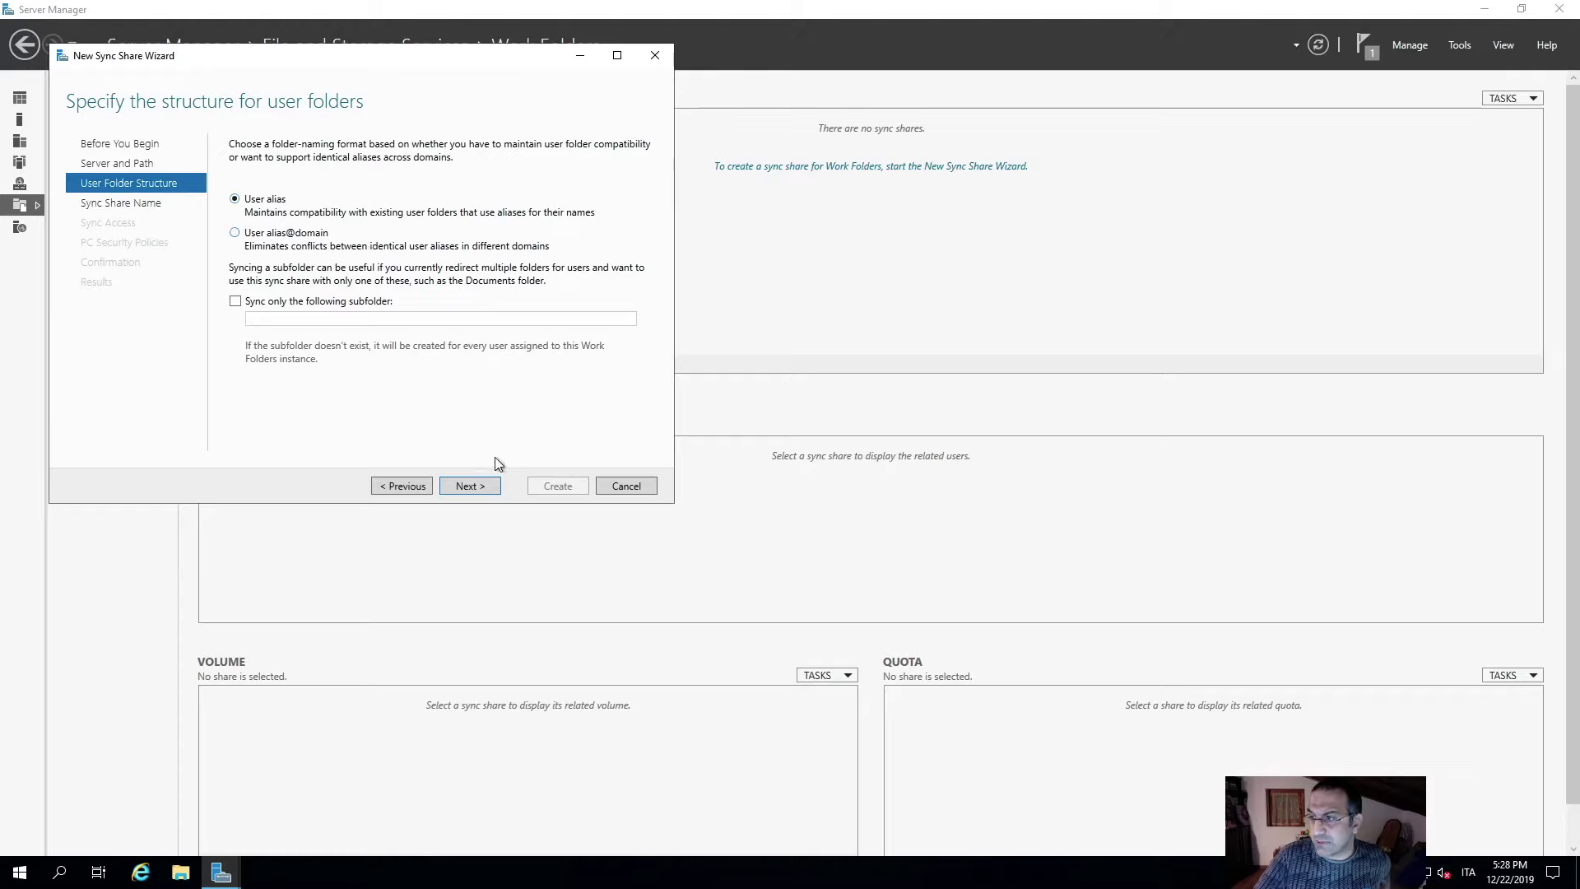
Step: Keep user alias folders and the WORKFOLDERS share name, and add the workfolders group for sync access
{"action": "left_click", "coordinate": [470, 484]}
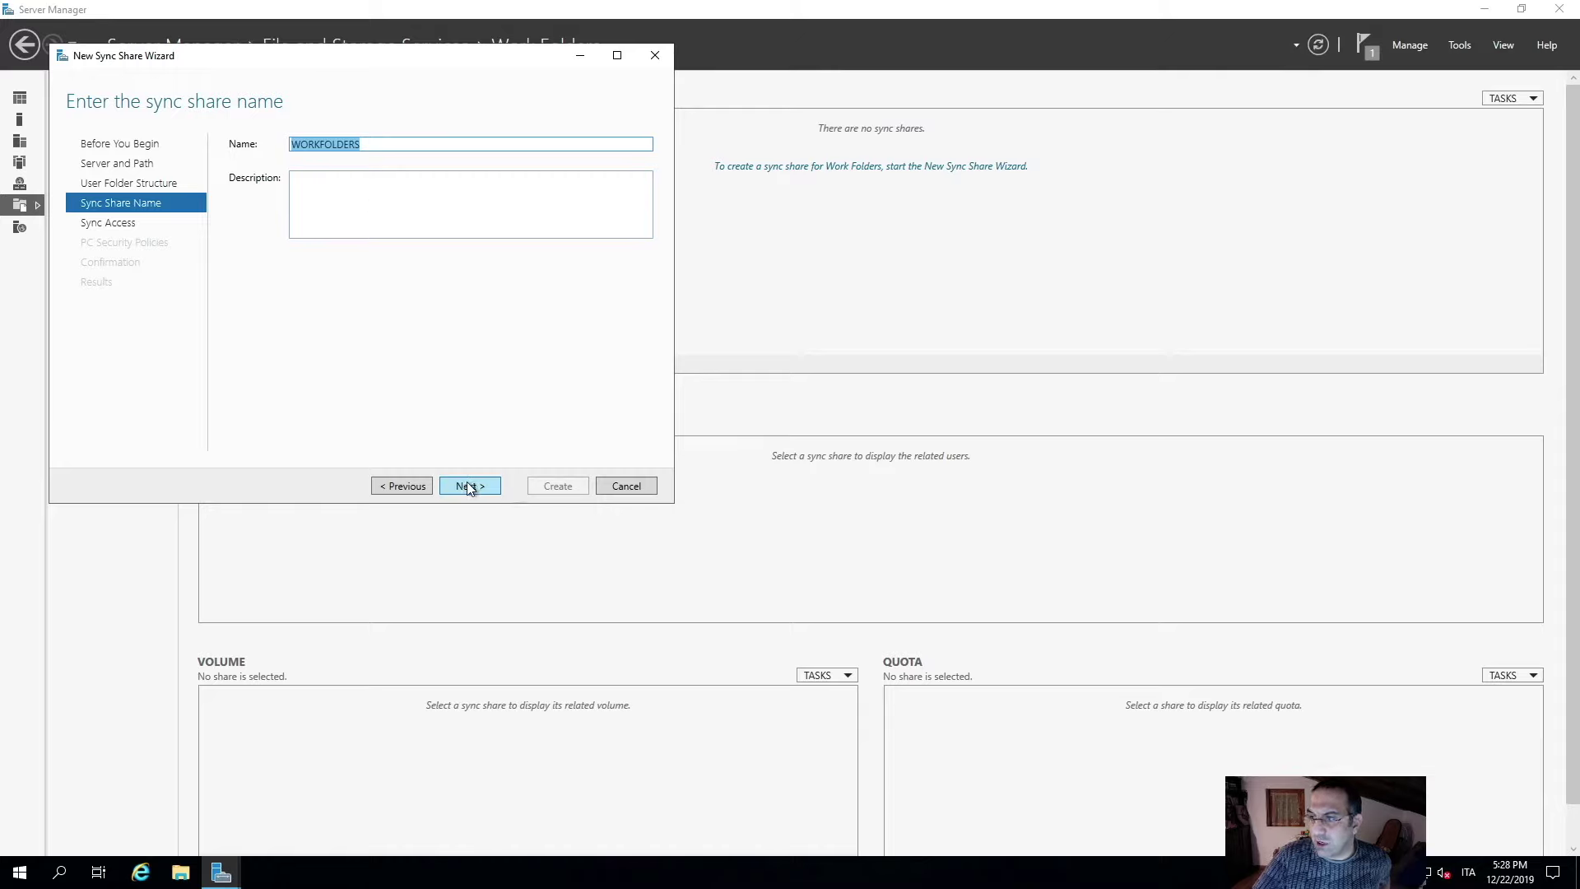
{"action": "left_click", "coordinate": [468, 486]}
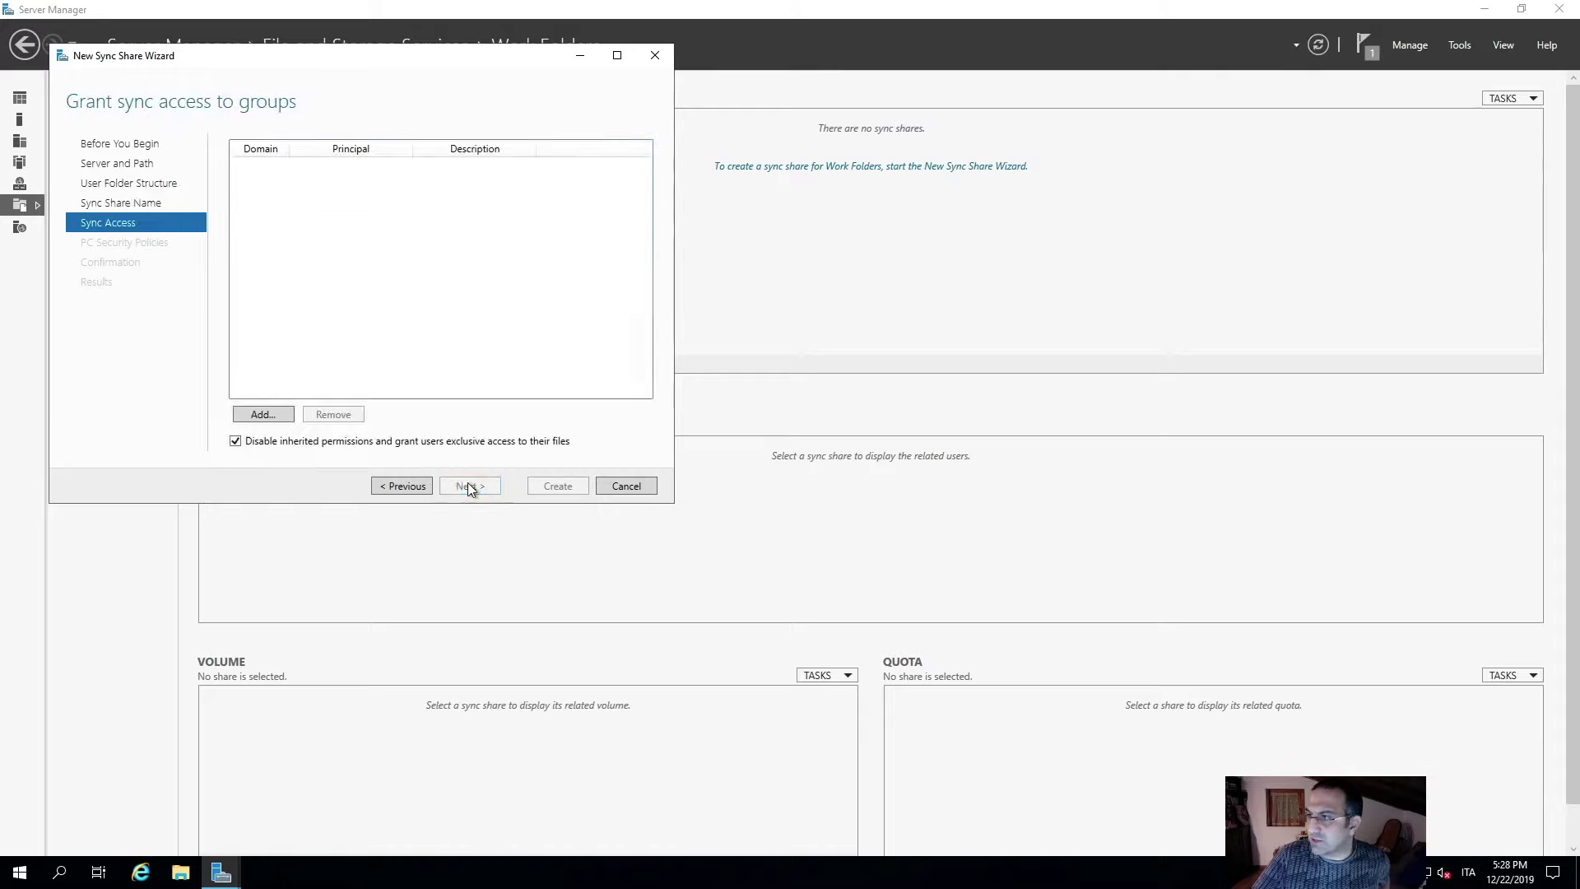
{"action": "left_click", "coordinate": [252, 414]}
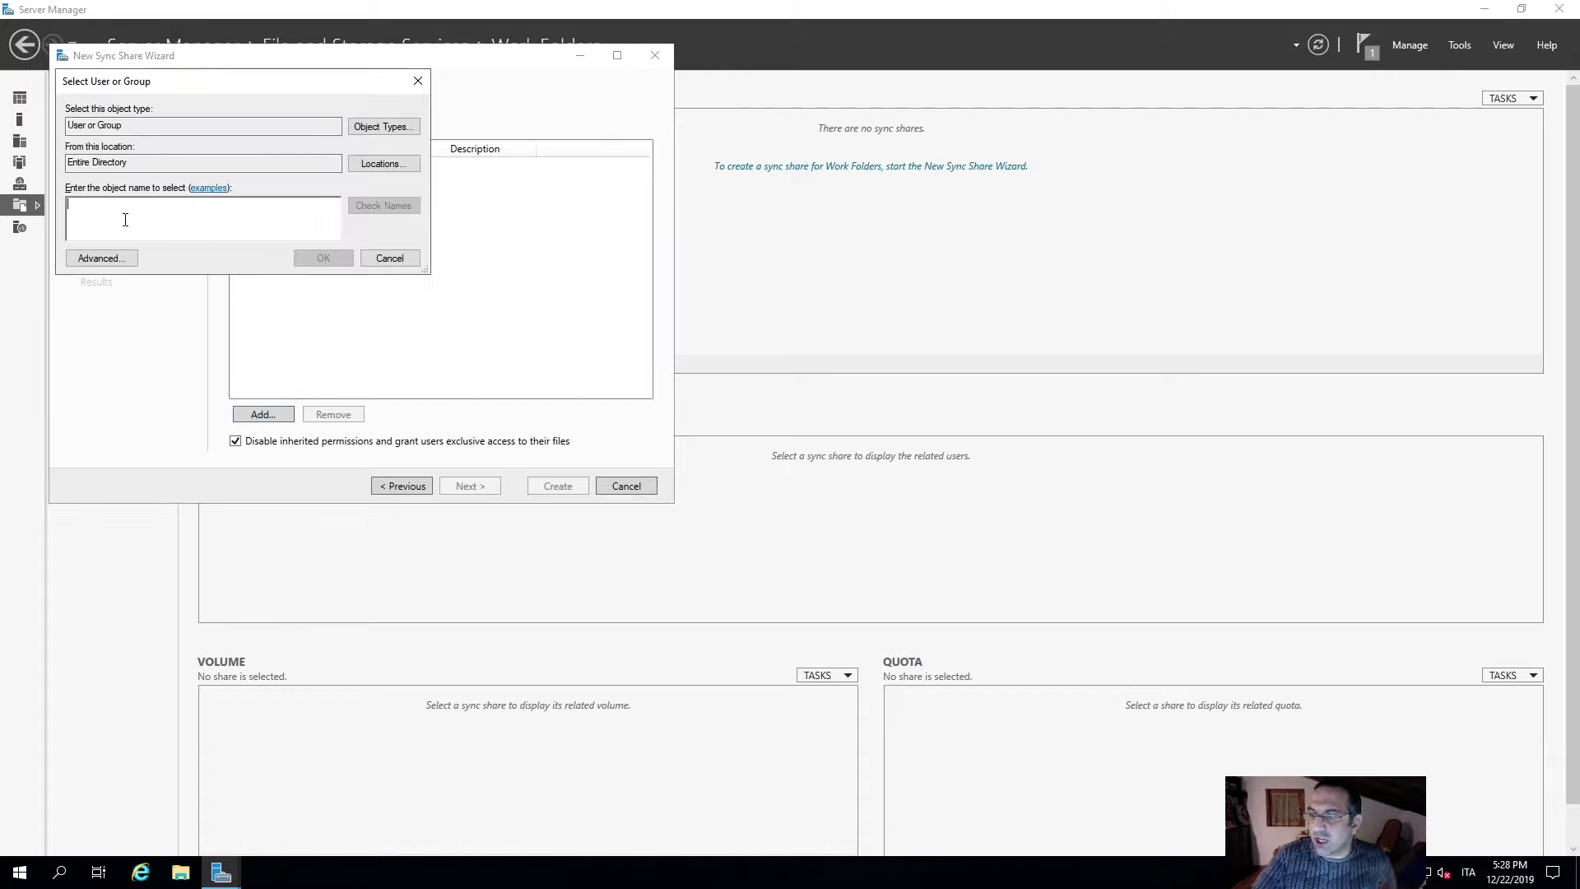
{"action": "type", "text": "wor"}
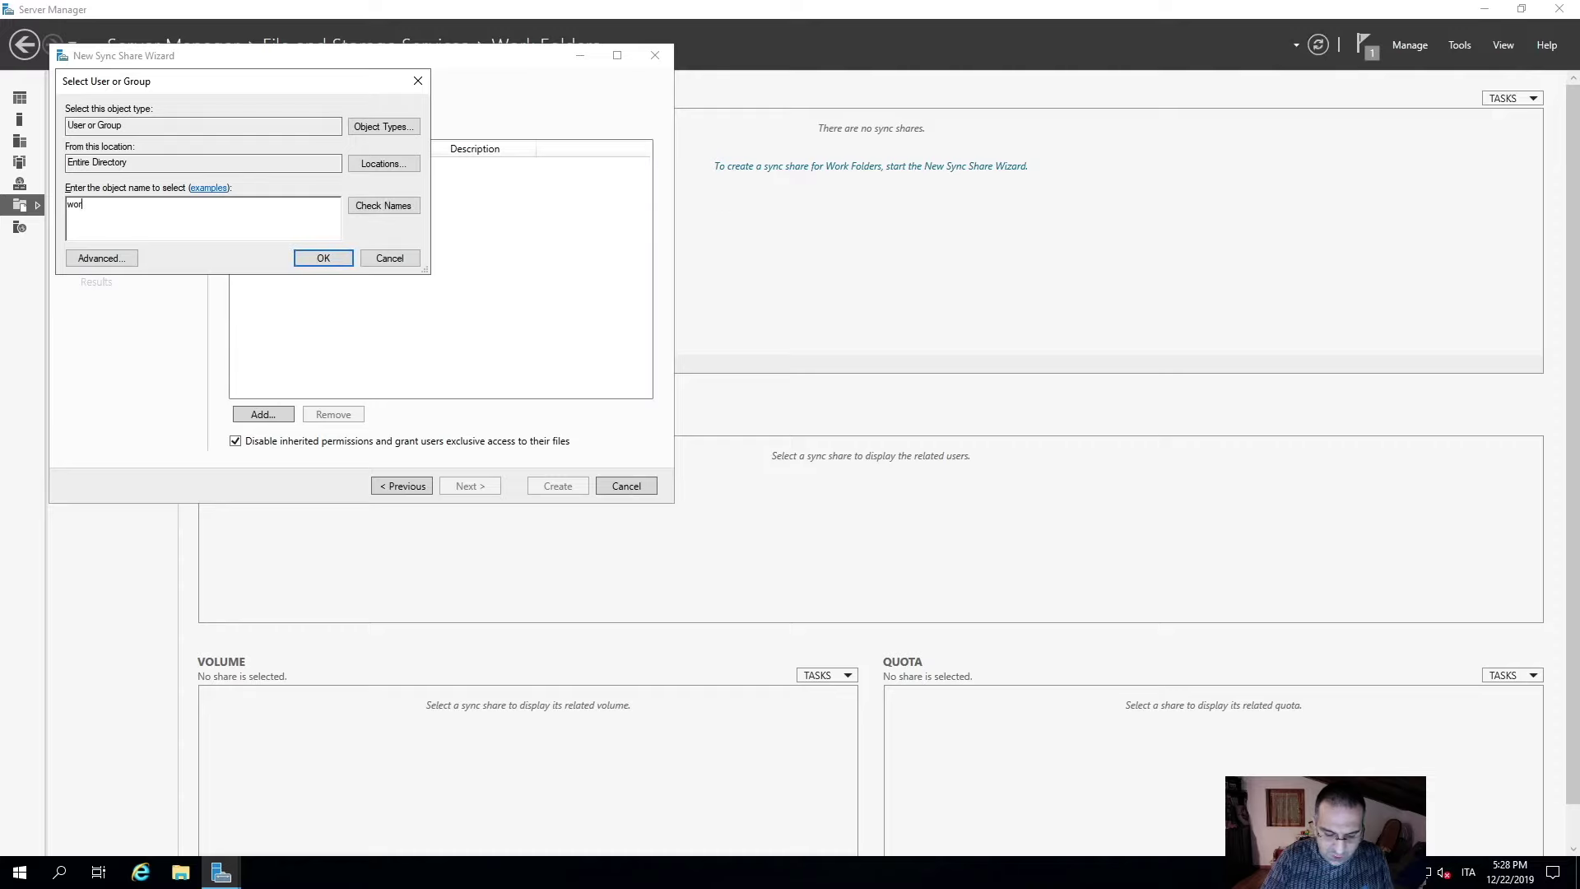
{"action": "type", "text": "kfolders"}
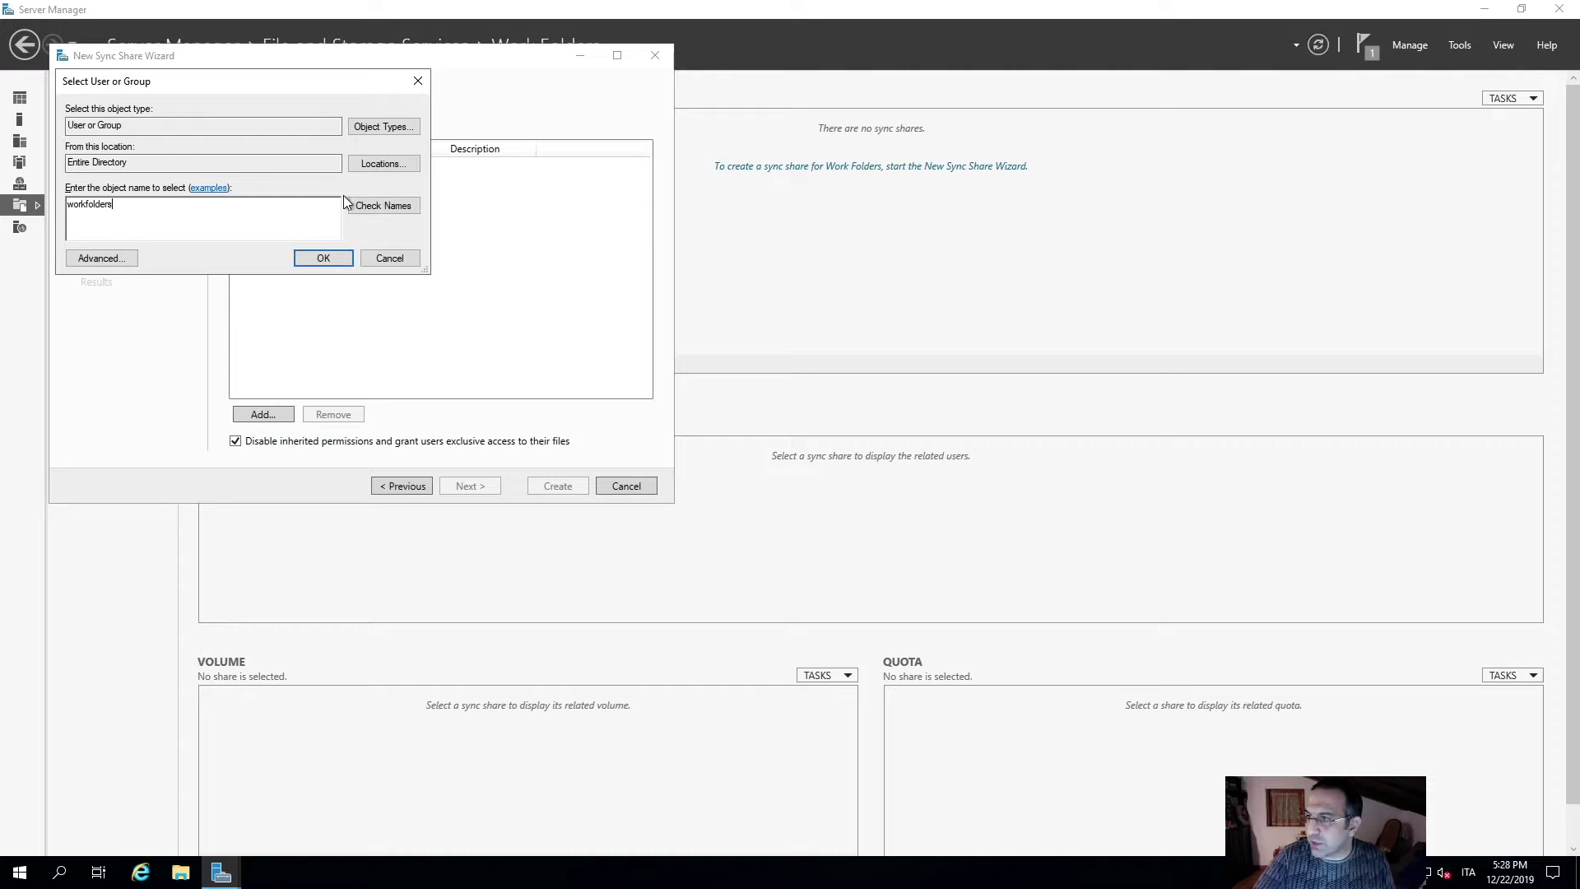
{"action": "left_click", "coordinate": [367, 205]}
{"action": "left_click", "coordinate": [335, 258]}
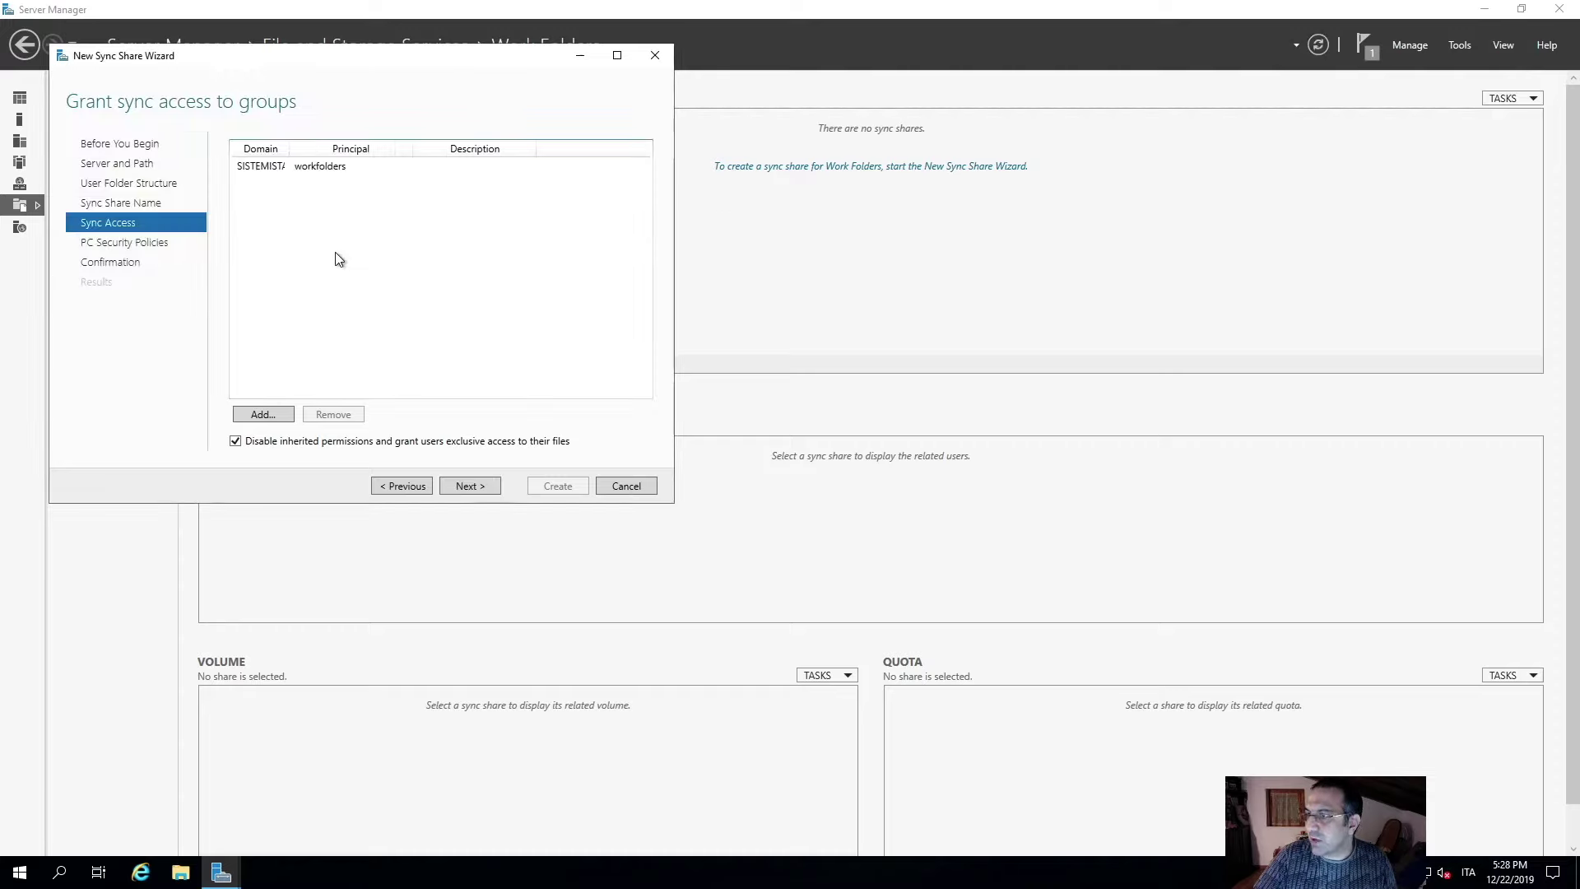
{"action": "left_click", "coordinate": [321, 168]}
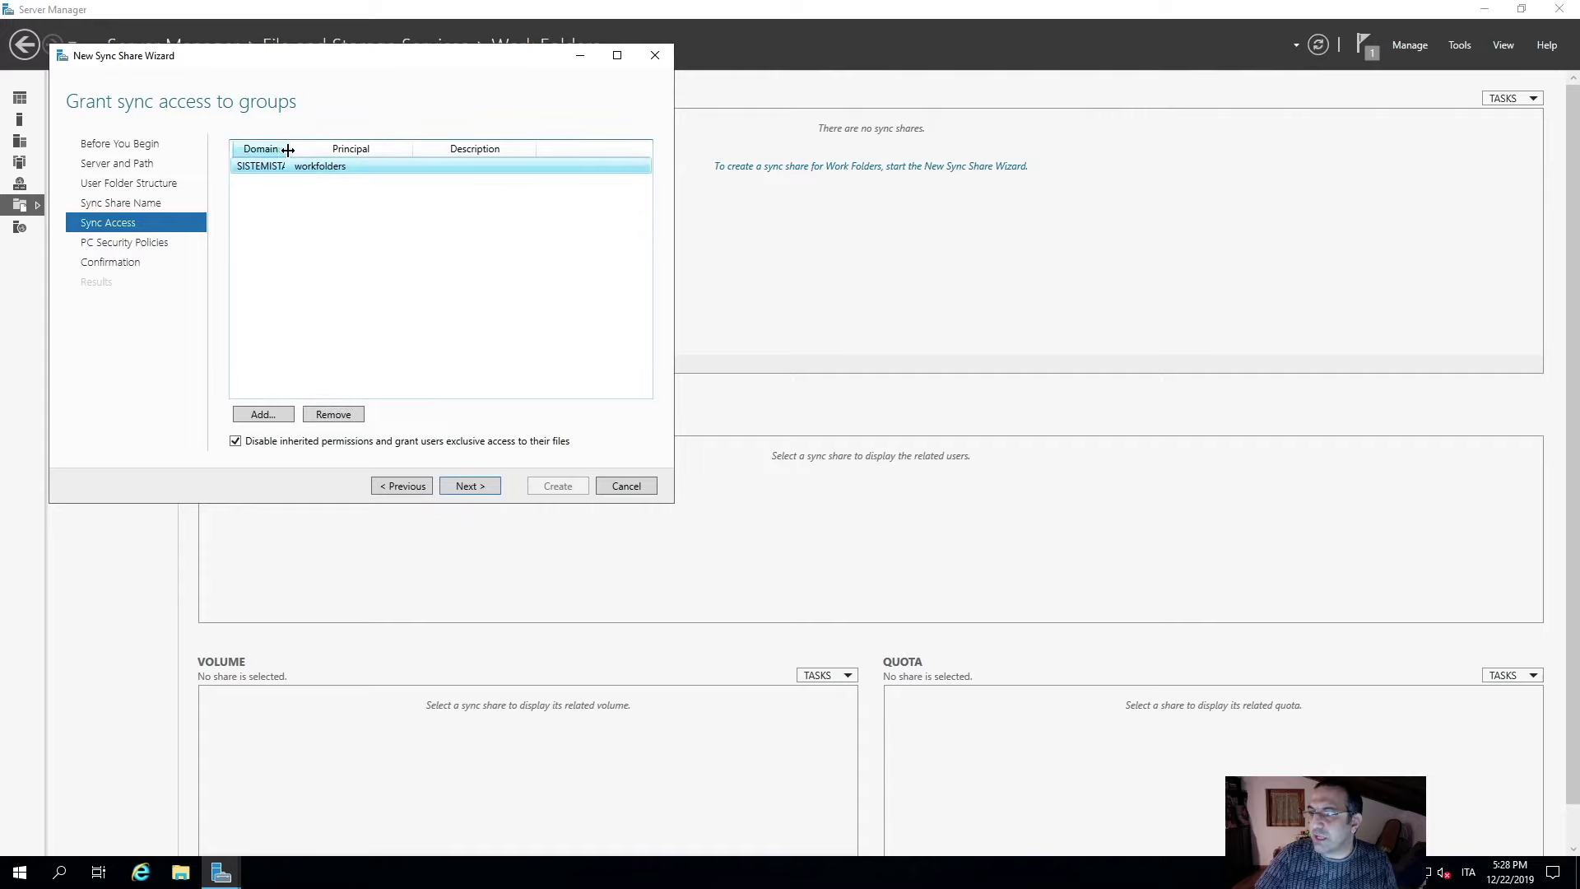
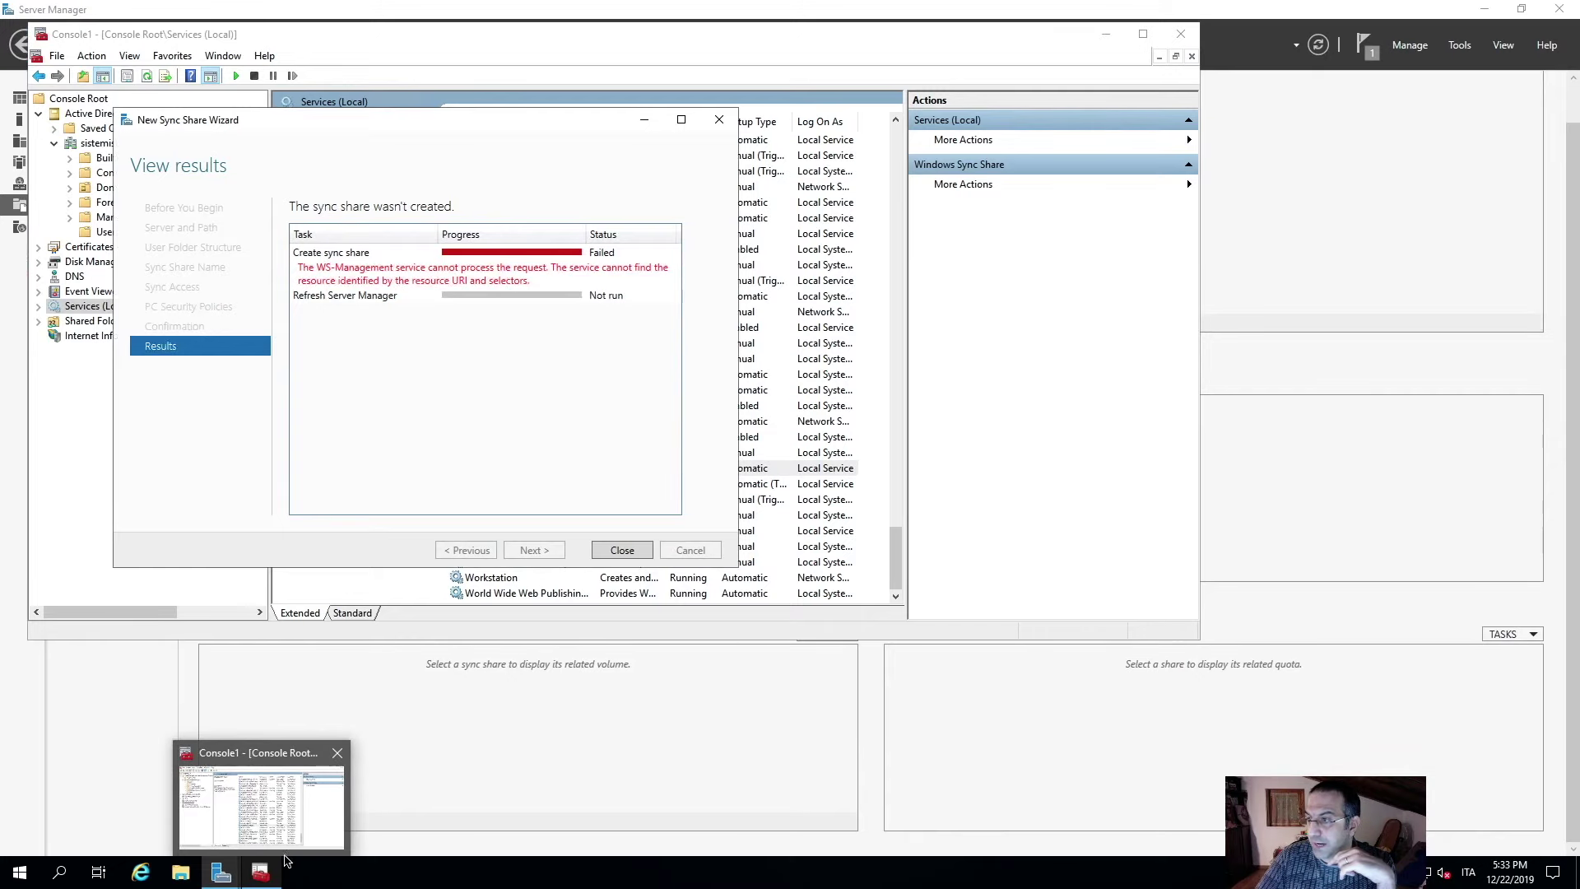
Step: Bring the services console forward and scroll down the Services (Local) list
{"action": "left_click", "coordinate": [263, 805]}
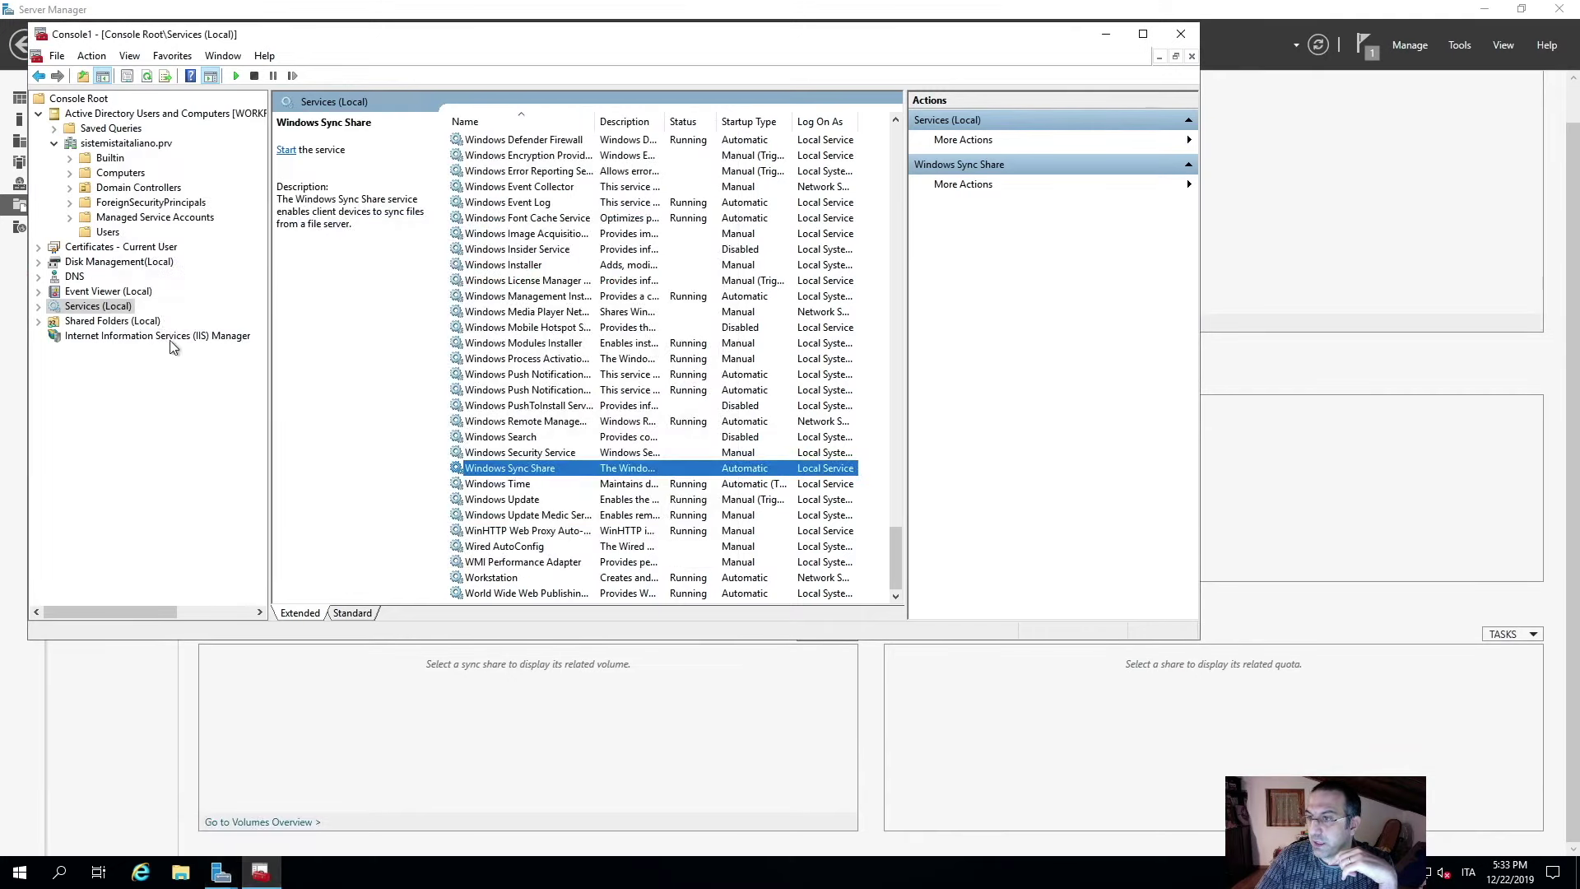
{"action": "left_click", "coordinate": [129, 336]}
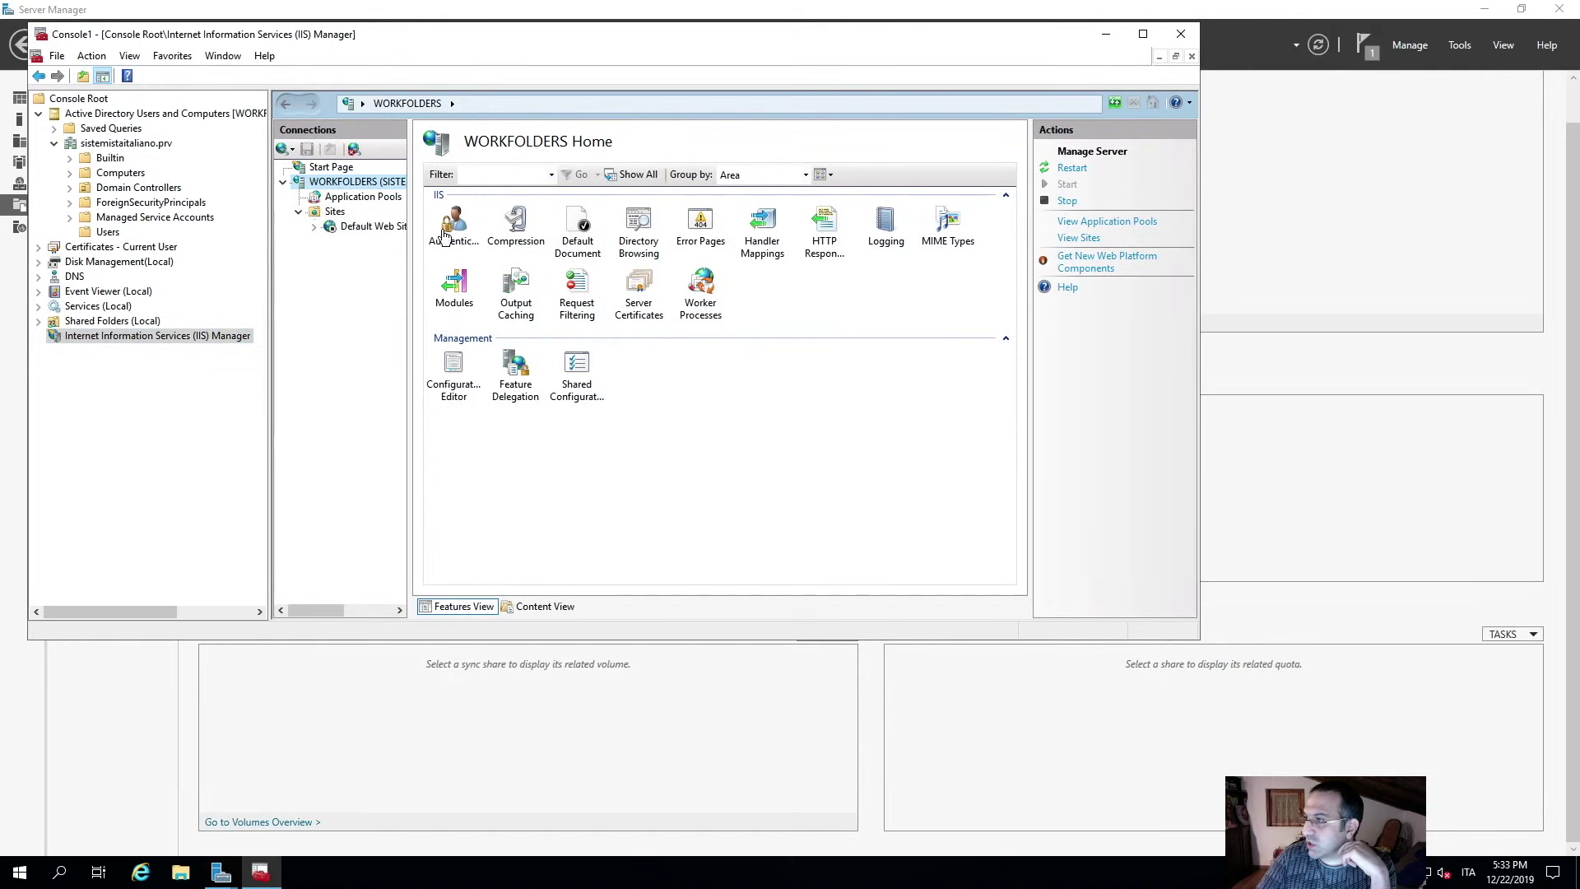
{"action": "left_click", "coordinate": [358, 226]}
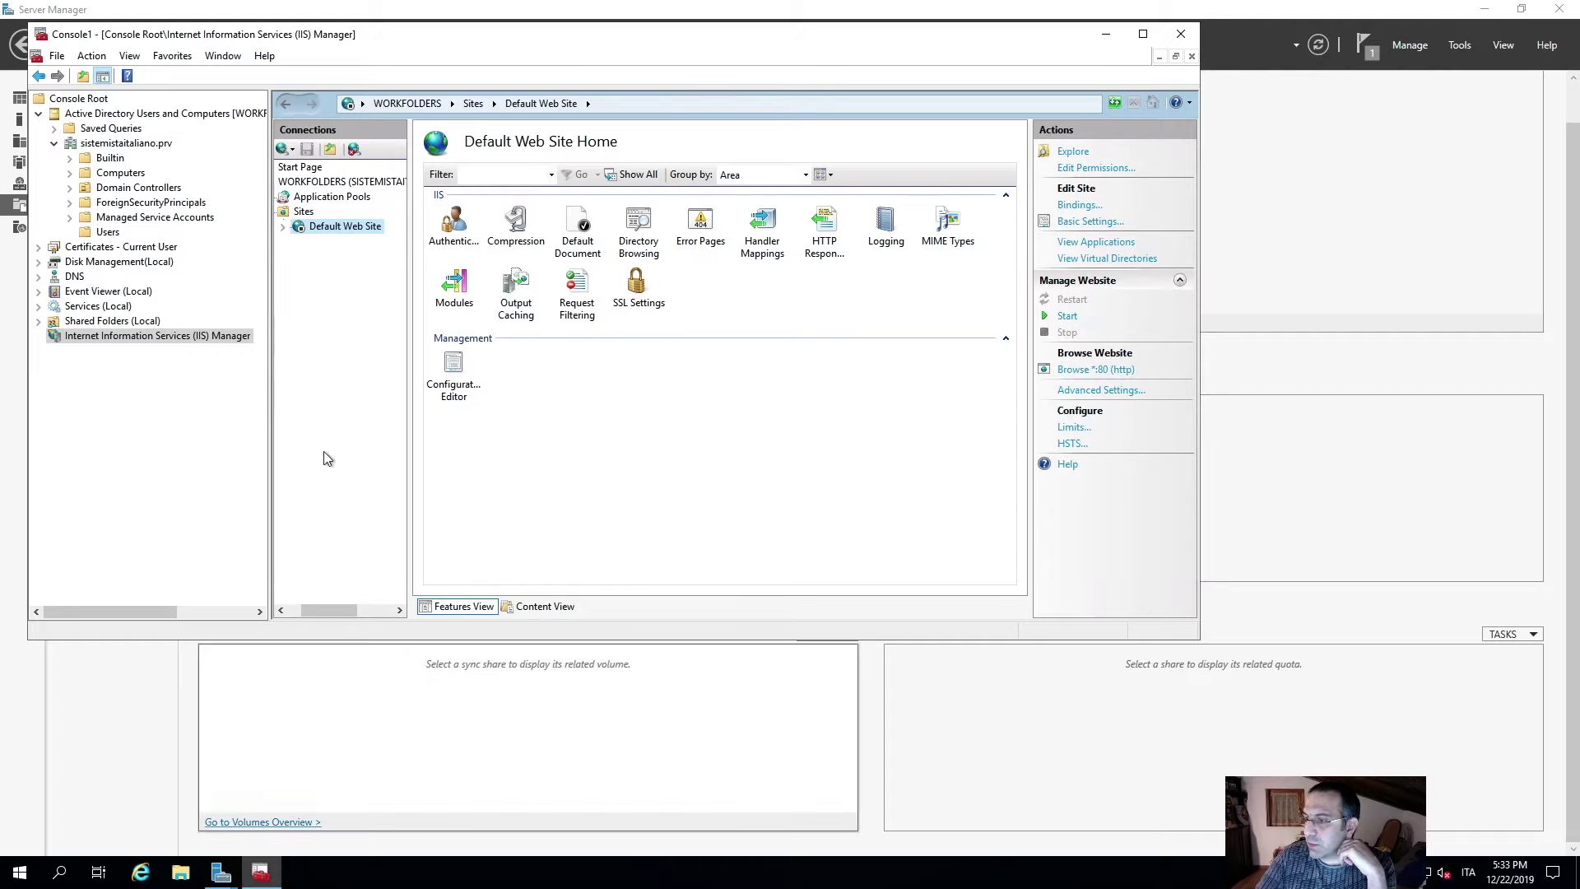
{"action": "left_click", "coordinate": [85, 321]}
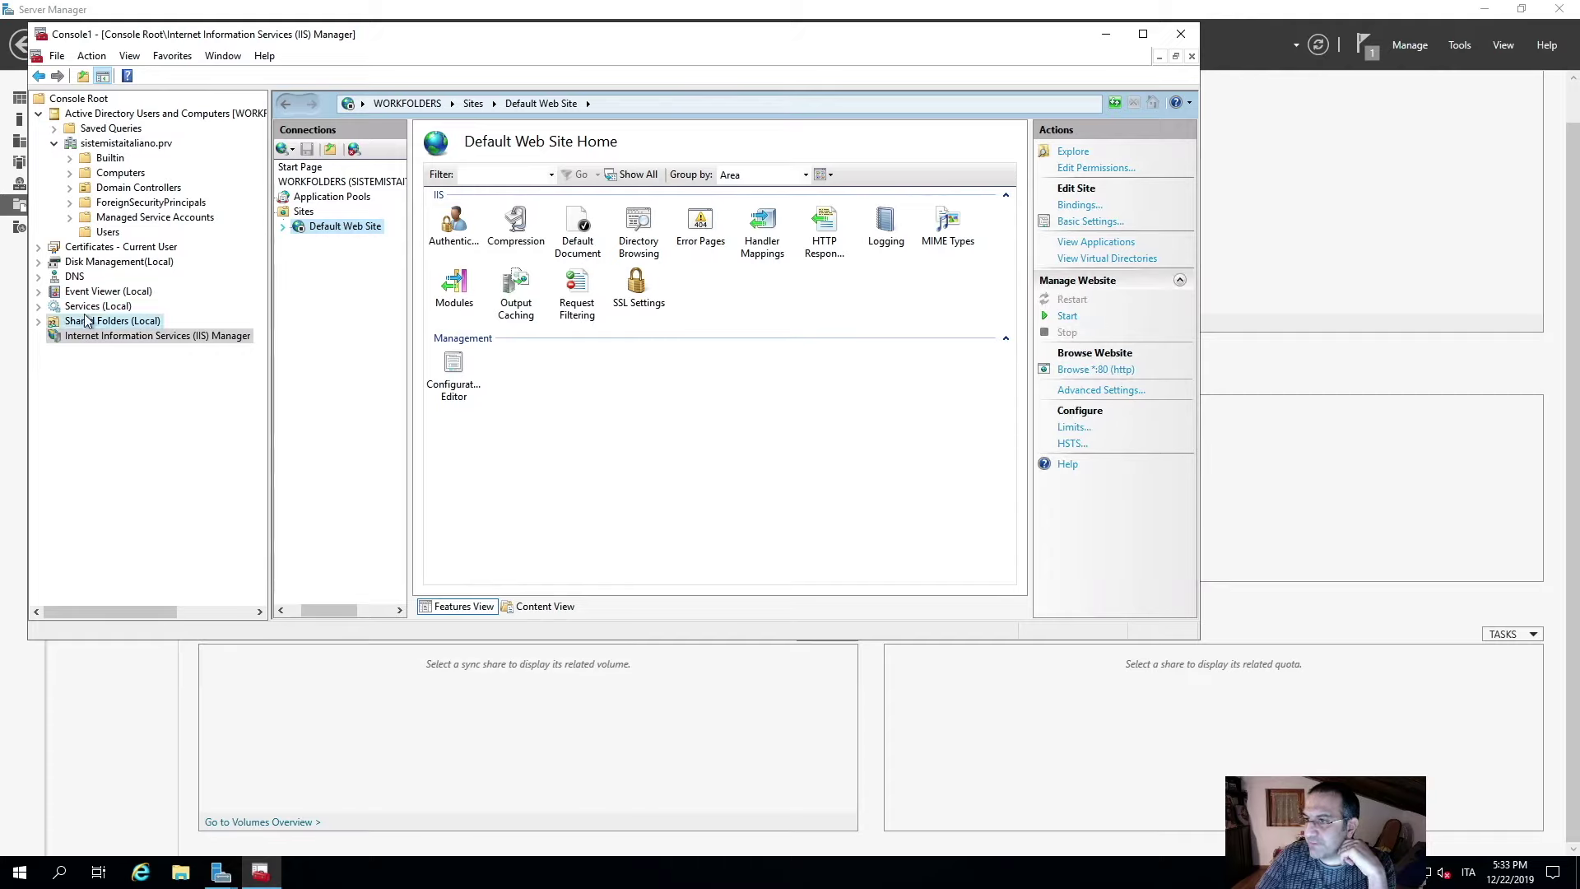
{"action": "left_click", "coordinate": [85, 306]}
{"action": "left_click", "coordinate": [493, 516]}
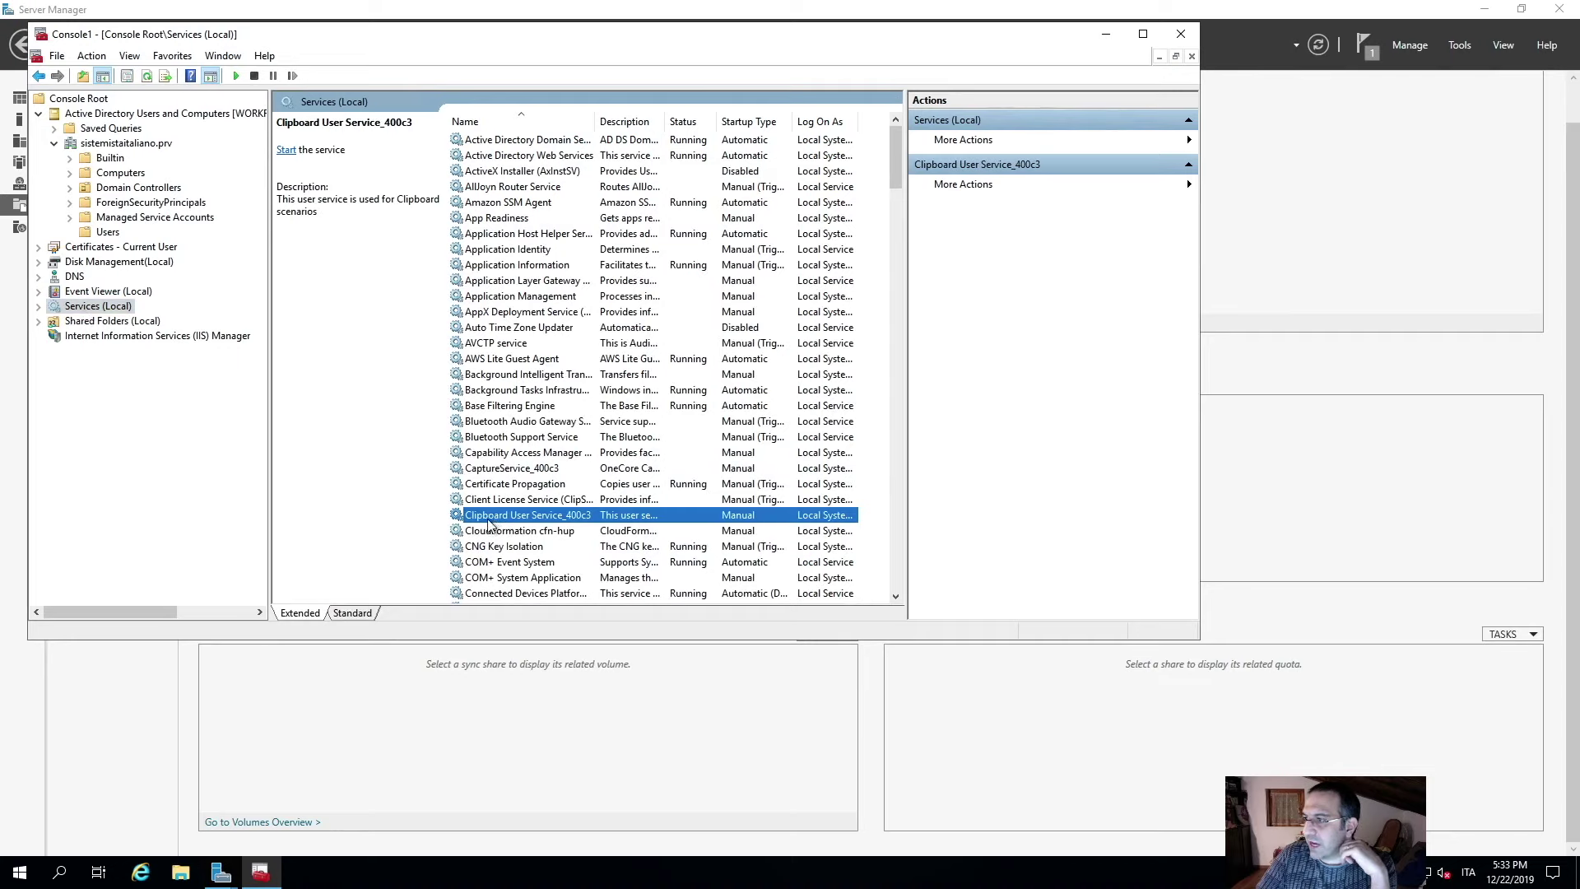
{"action": "scroll", "coordinate": [494, 524], "scroll_direction": "down", "scroll_amount": 17}
{"action": "scroll", "coordinate": [494, 525], "scroll_direction": "down", "scroll_amount": 20}
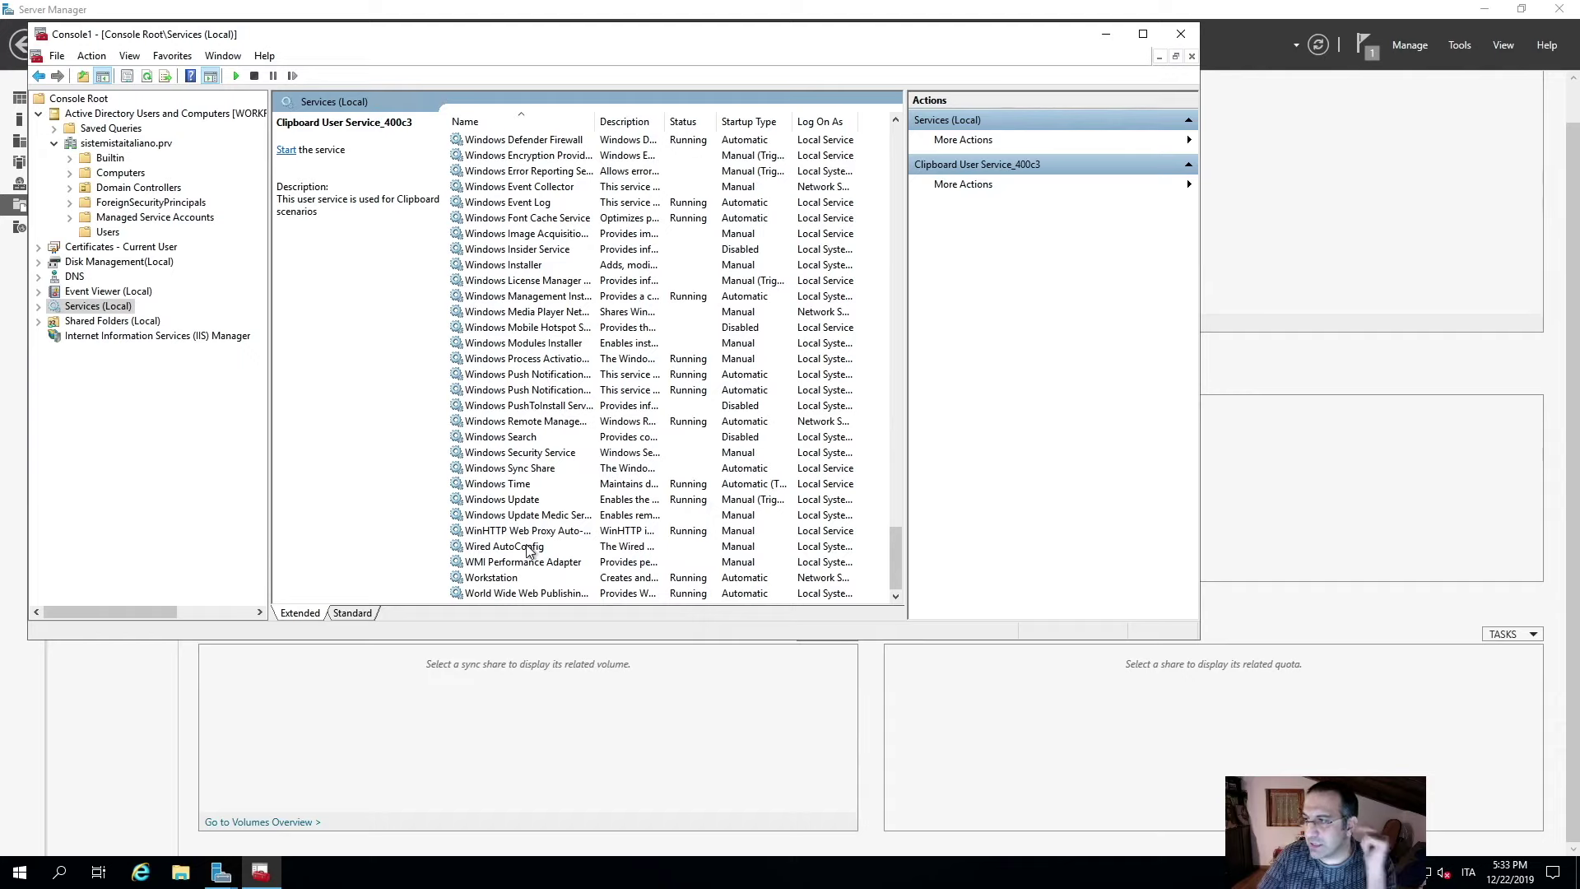
Step: Start the Windows Sync Share service and return to Server Manager's Work Folders page
{"action": "left_click", "coordinate": [535, 469]}
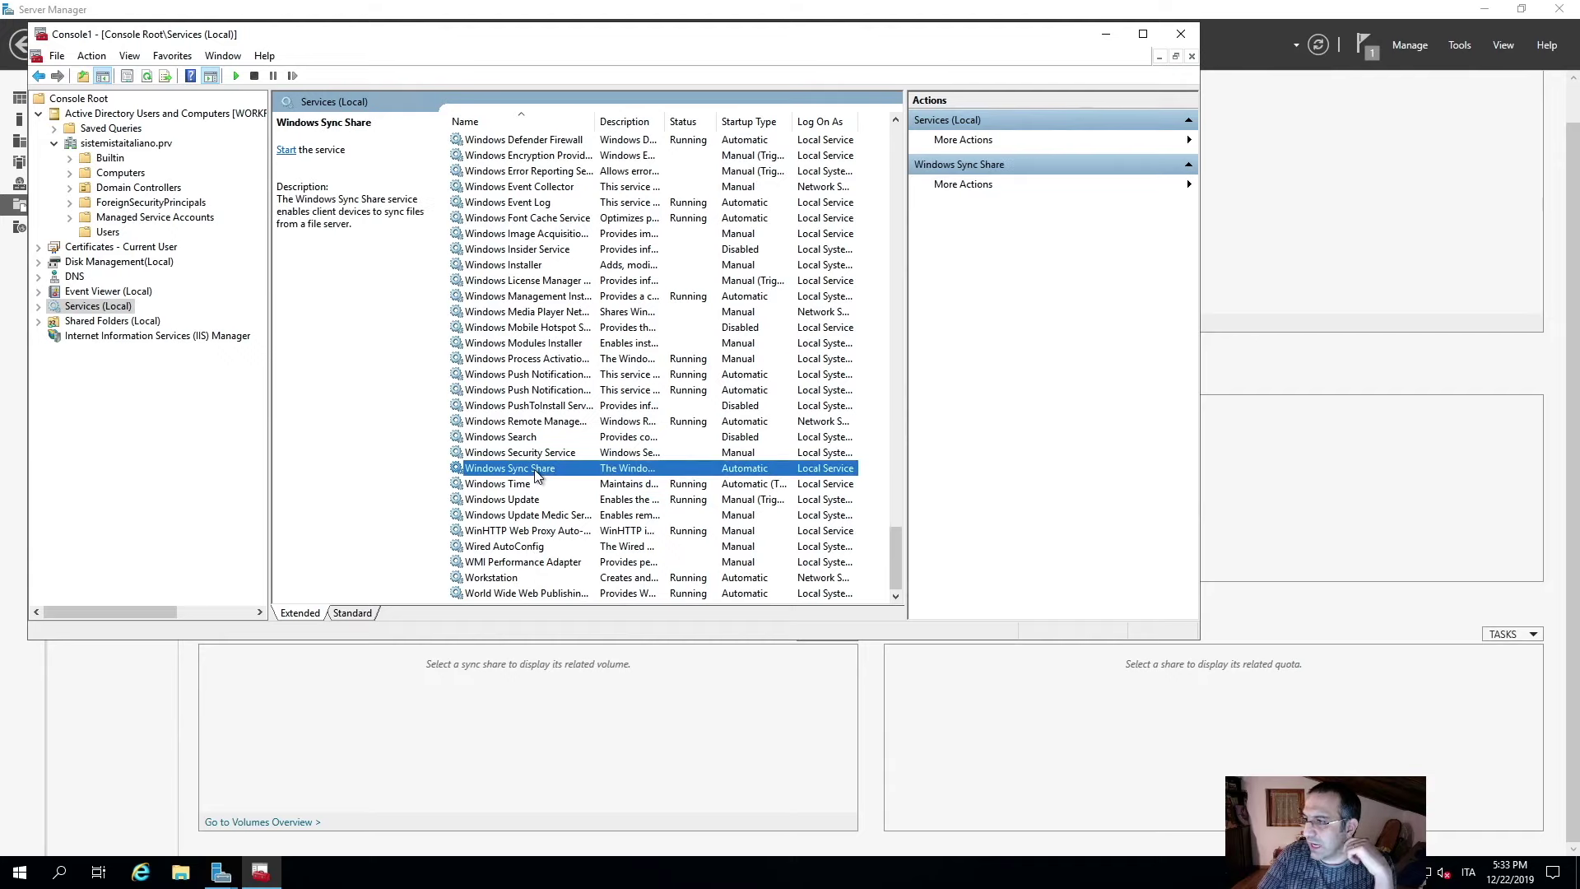
{"action": "right_click", "coordinate": [535, 475]}
{"action": "left_click", "coordinate": [509, 476]}
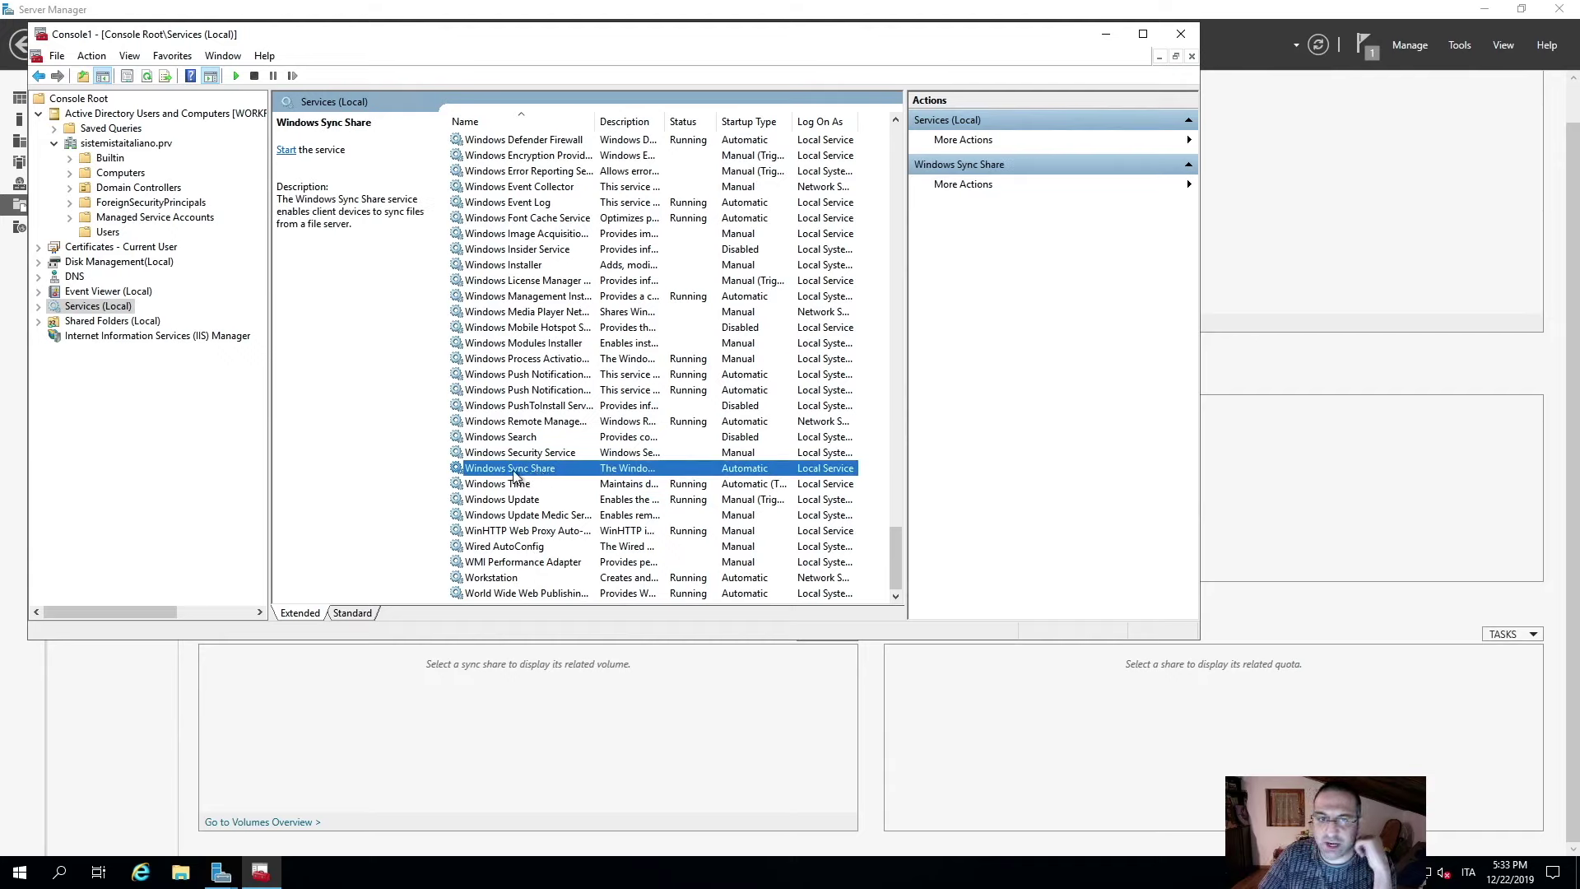
{"action": "right_click", "coordinate": [649, 468]}
{"action": "left_click", "coordinate": [686, 479]}
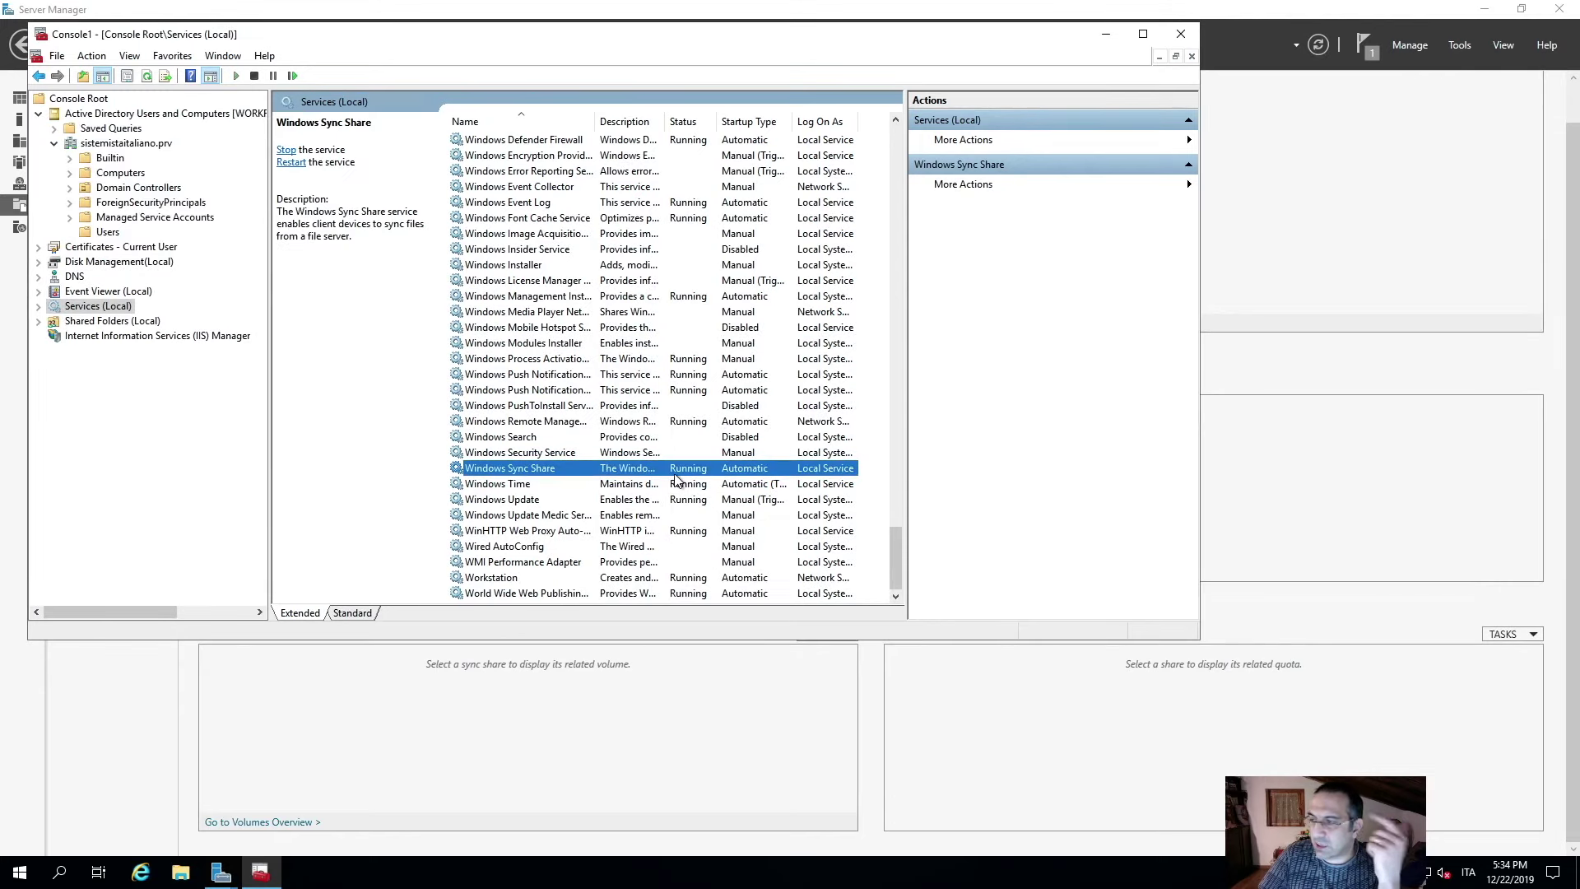
{"action": "left_click", "coordinate": [117, 702]}
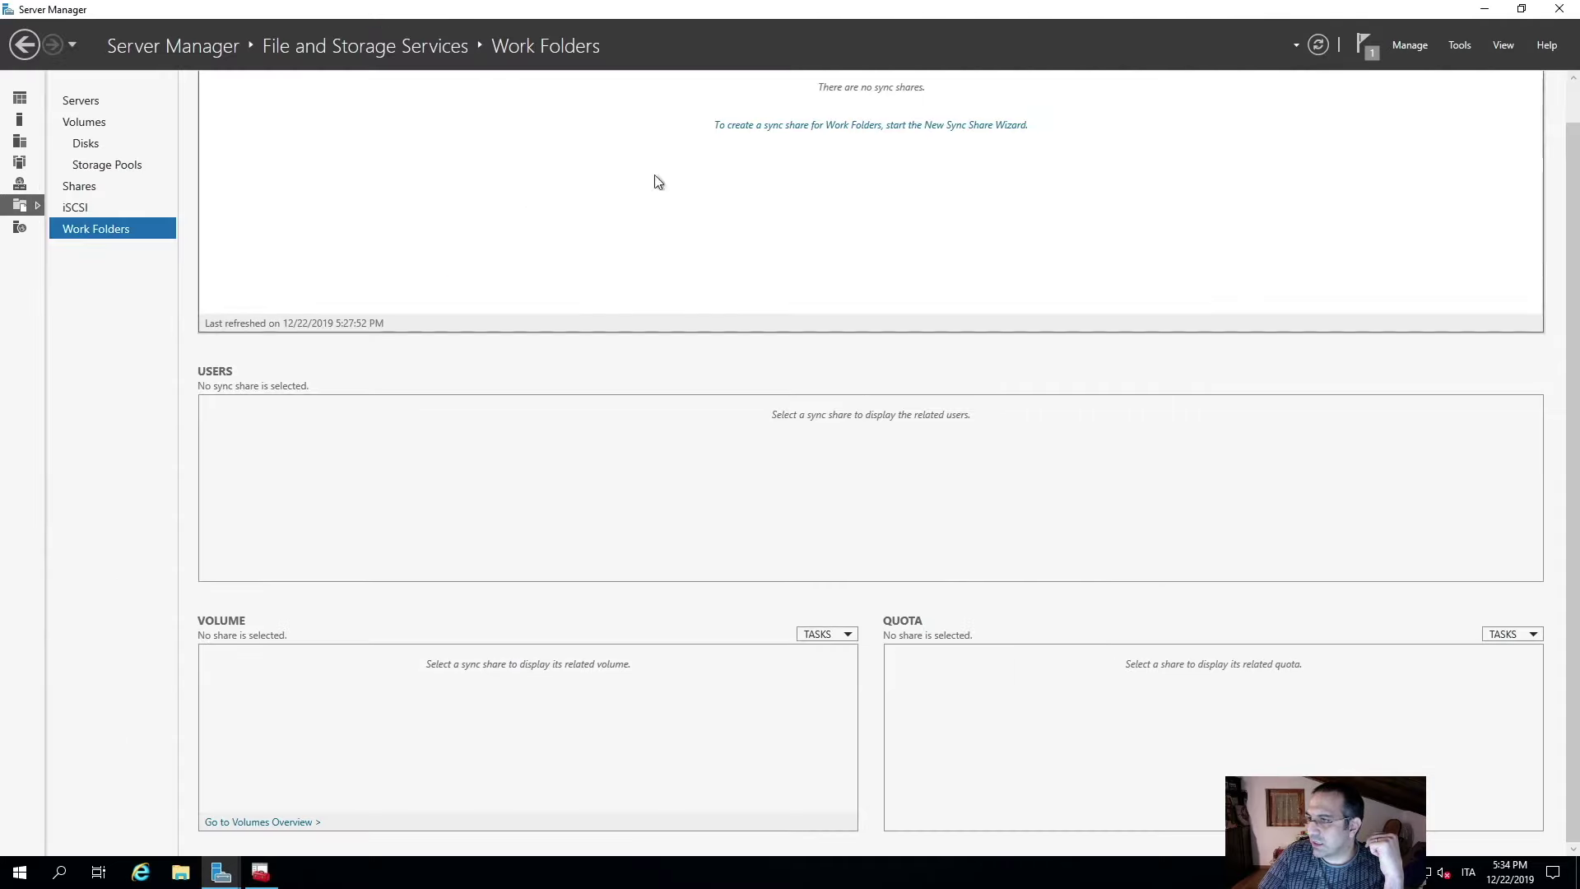
Step: Close the failed wizard and begin a new sync share on WORKFOLDERS, keeping default structure and name
{"action": "left_click", "coordinate": [836, 129]}
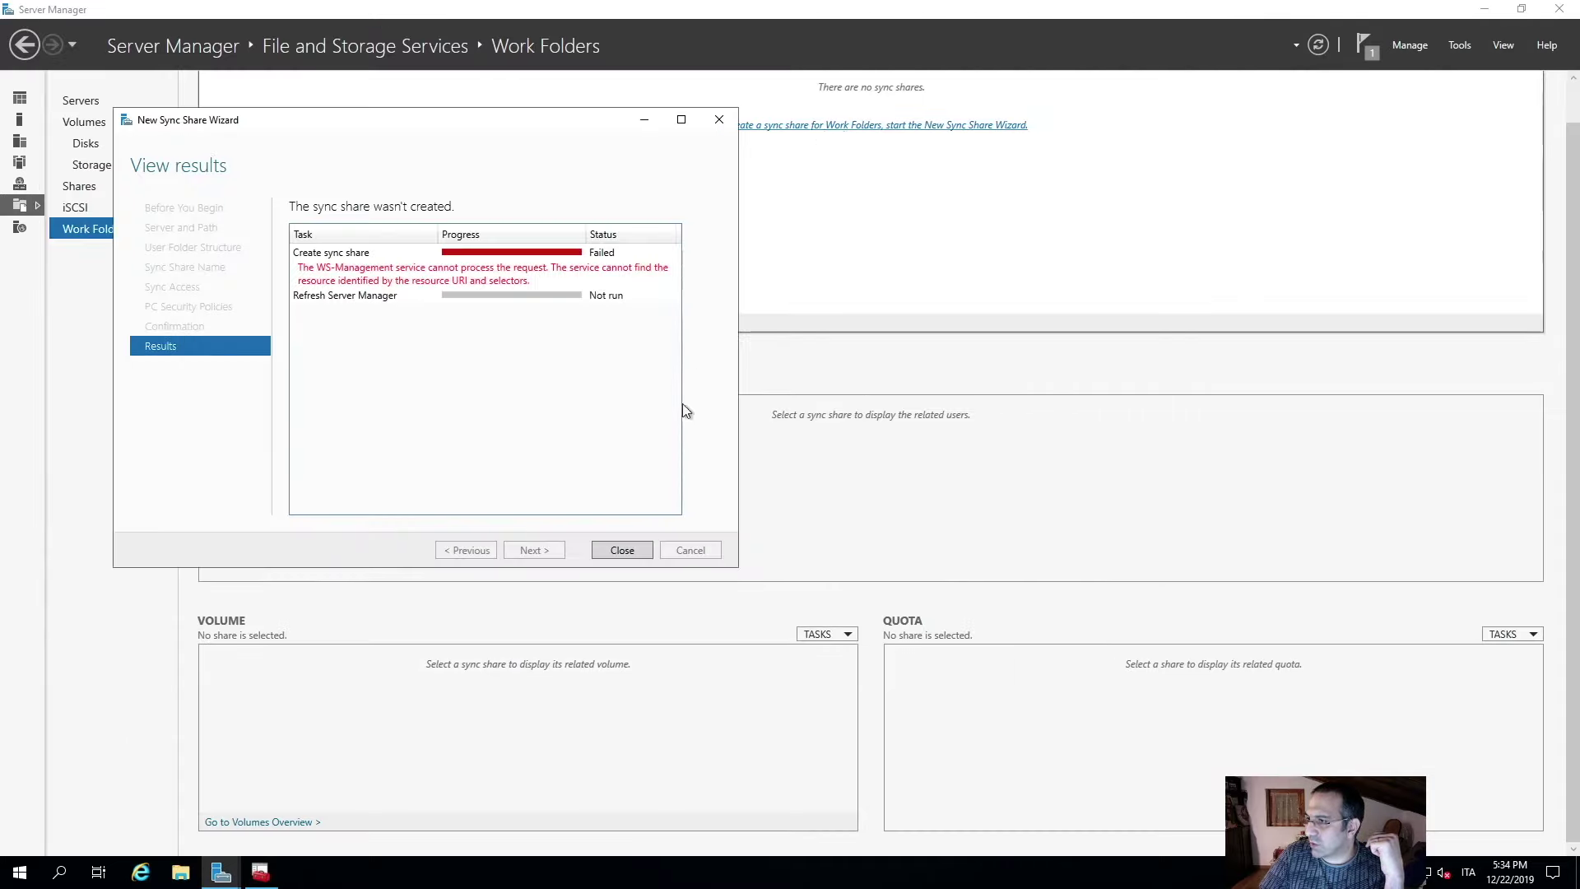
{"action": "left_click", "coordinate": [622, 550]}
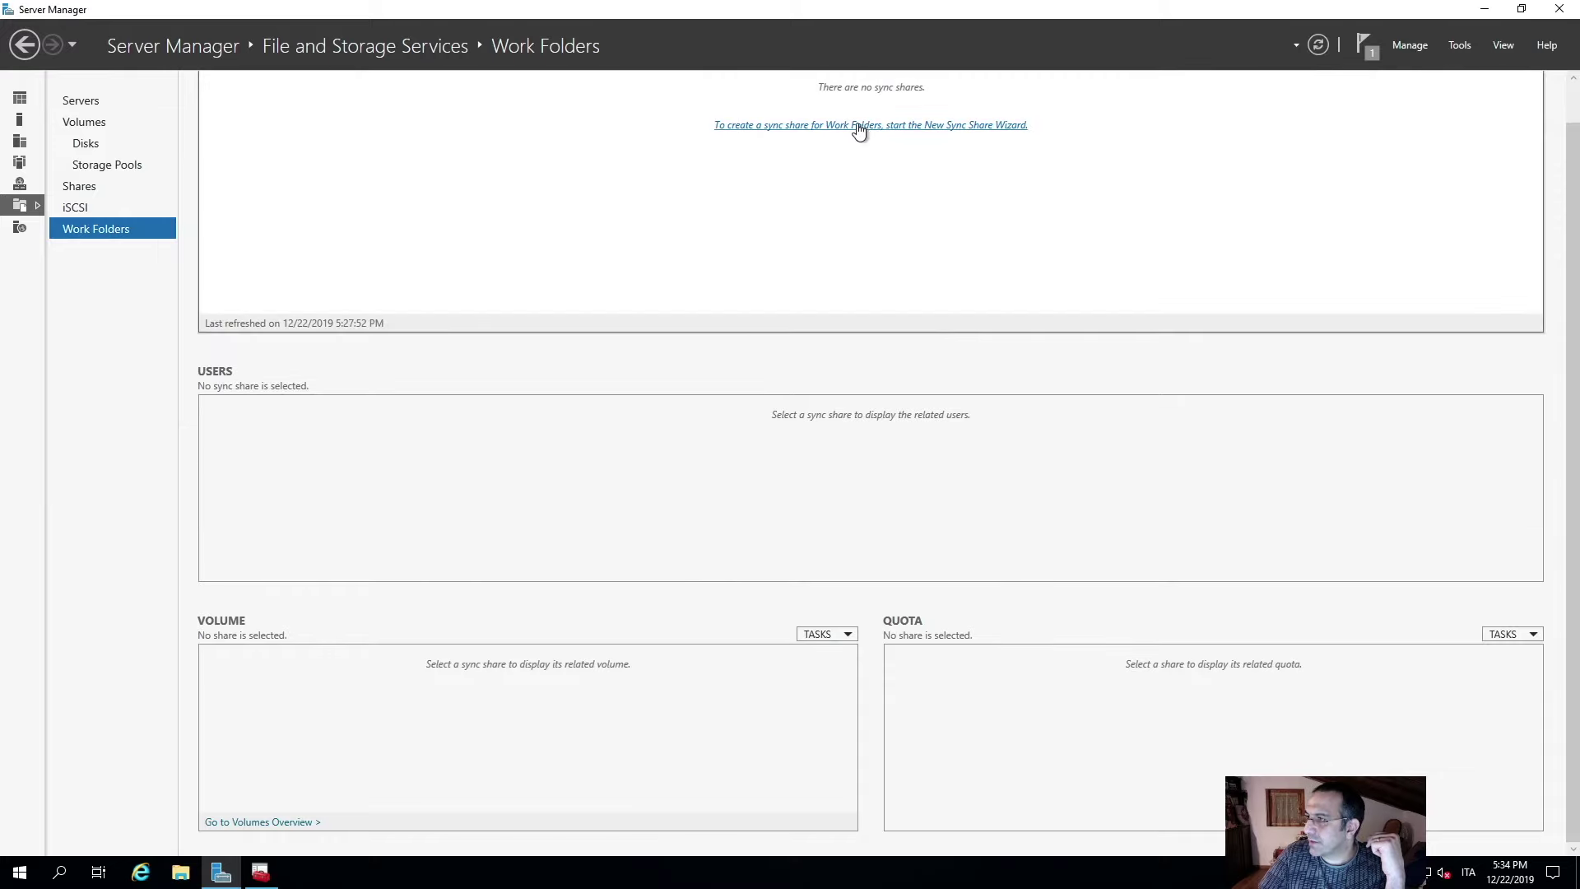
{"action": "left_click", "coordinate": [860, 129]}
{"action": "left_click", "coordinate": [588, 590]}
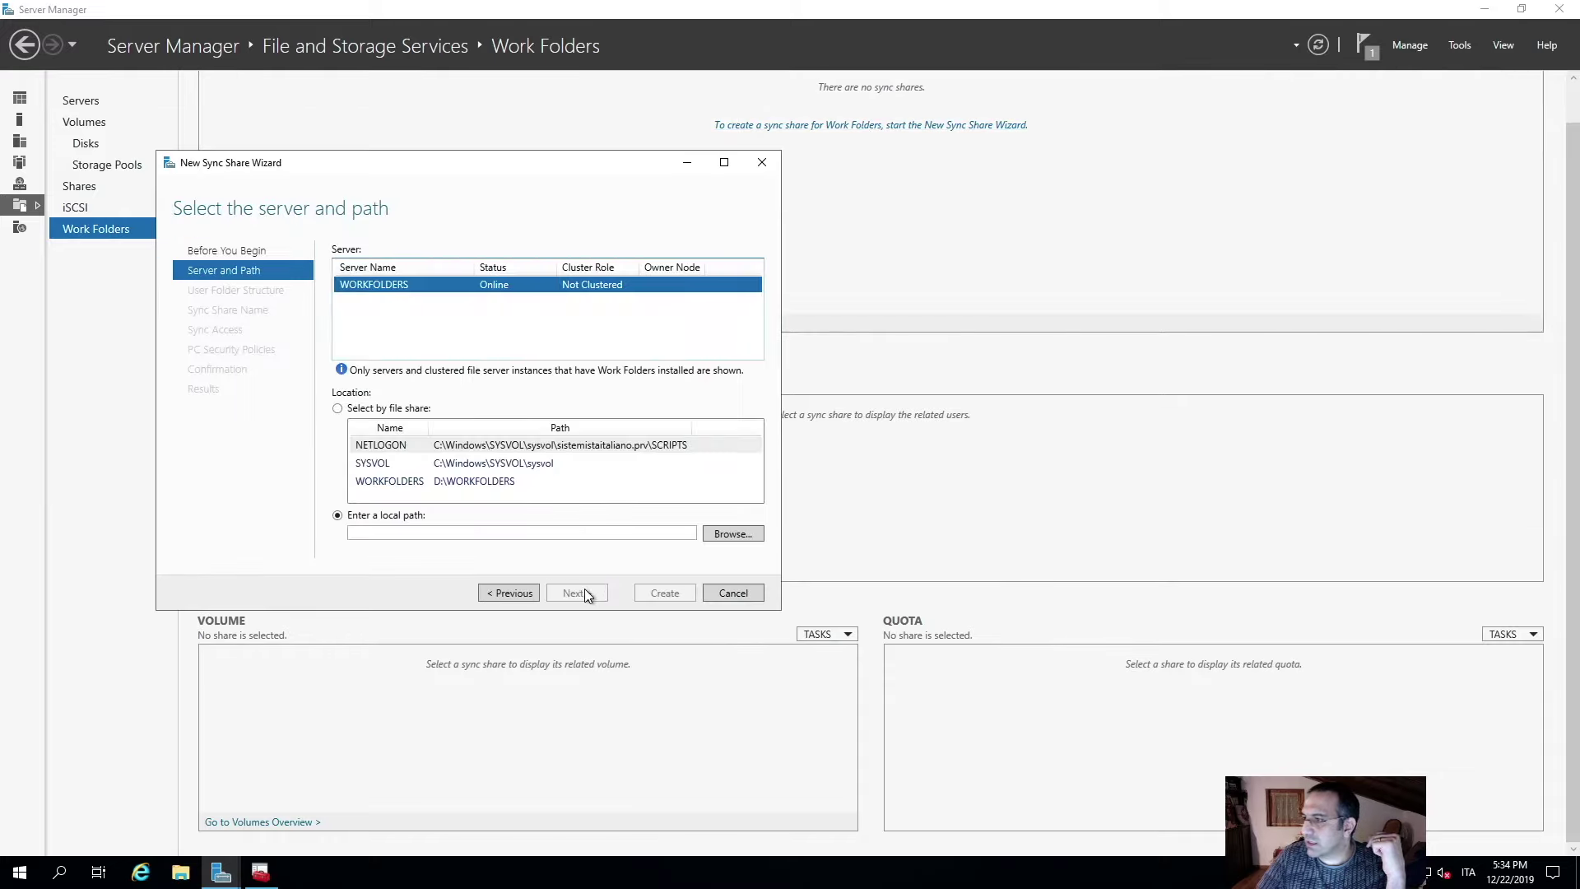
{"action": "left_click", "coordinate": [482, 483]}
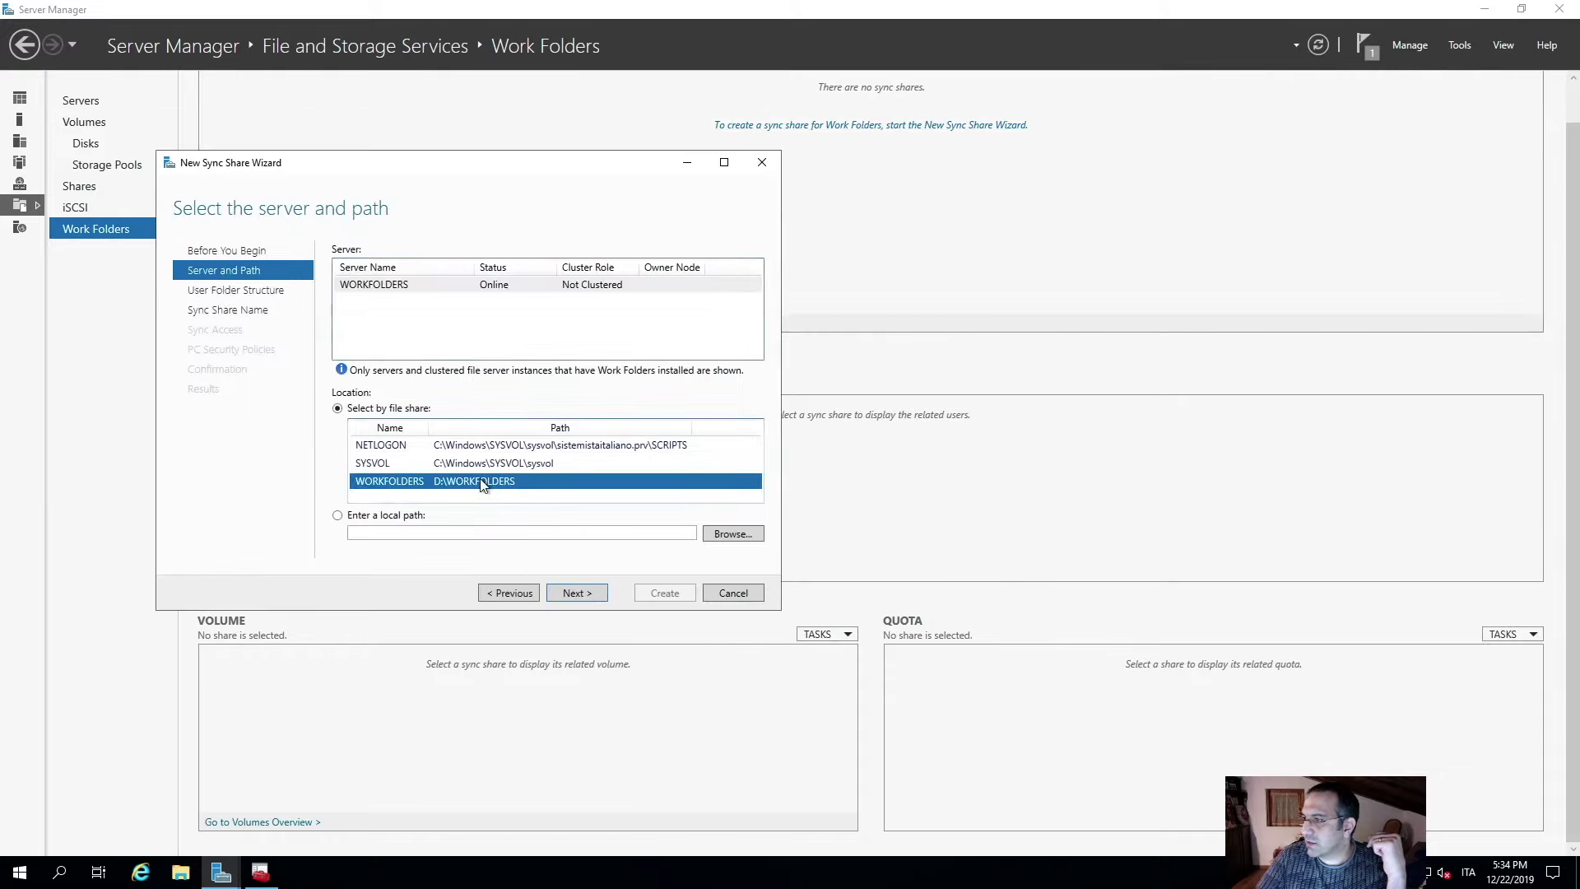
{"action": "left_click", "coordinate": [583, 594]}
{"action": "left_click", "coordinate": [583, 595]}
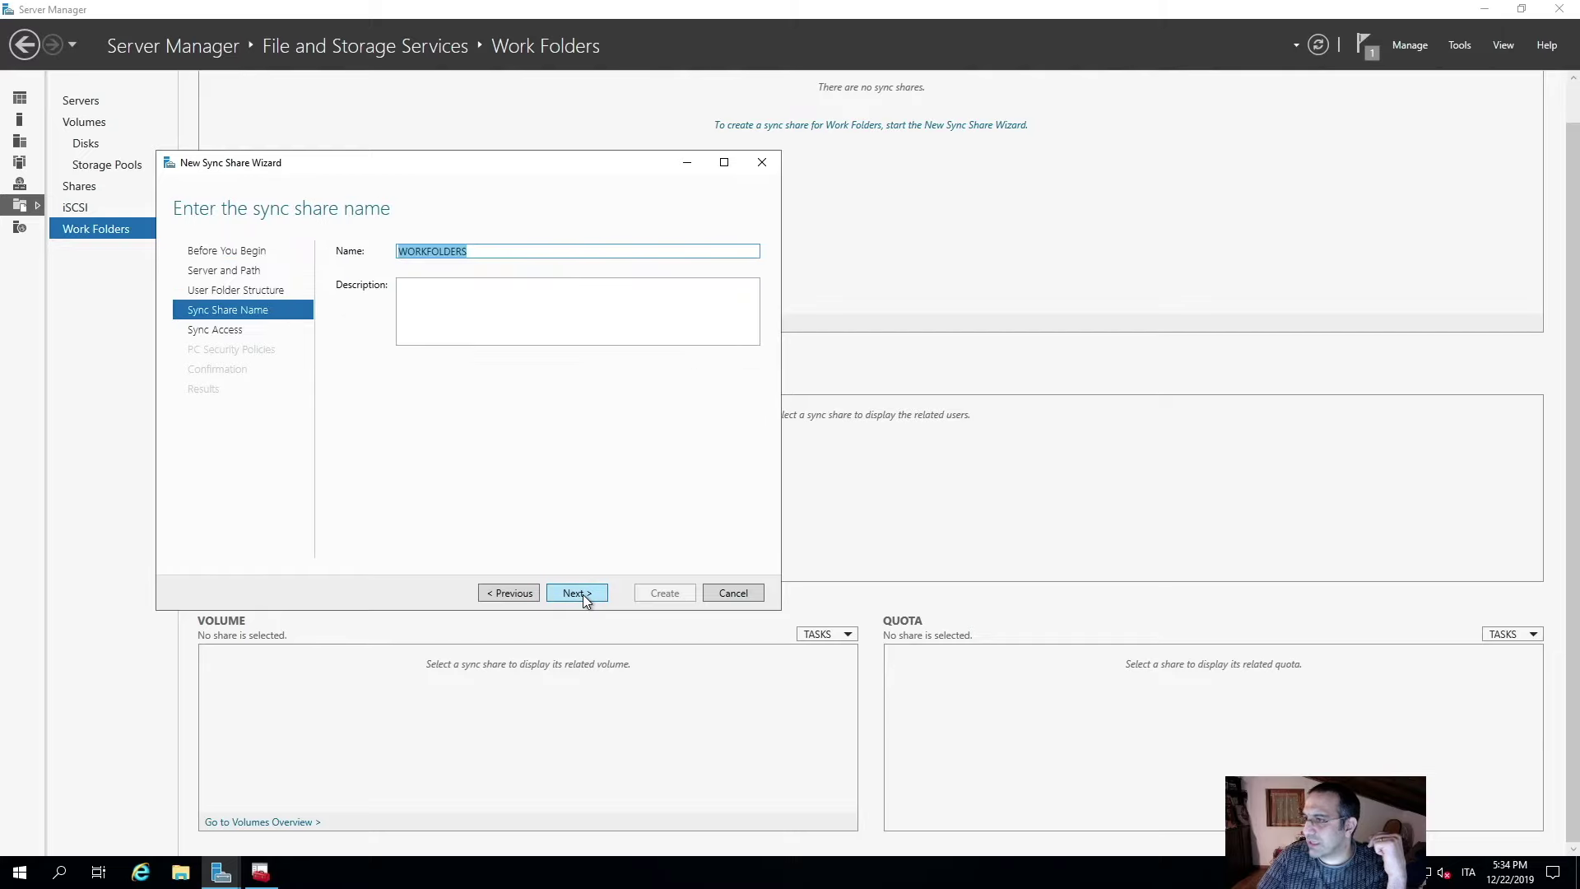
{"action": "left_click", "coordinate": [582, 594]}
Step: Grant the workfolders group sync access, keep default security policies, and create the share
{"action": "left_click", "coordinate": [392, 524]}
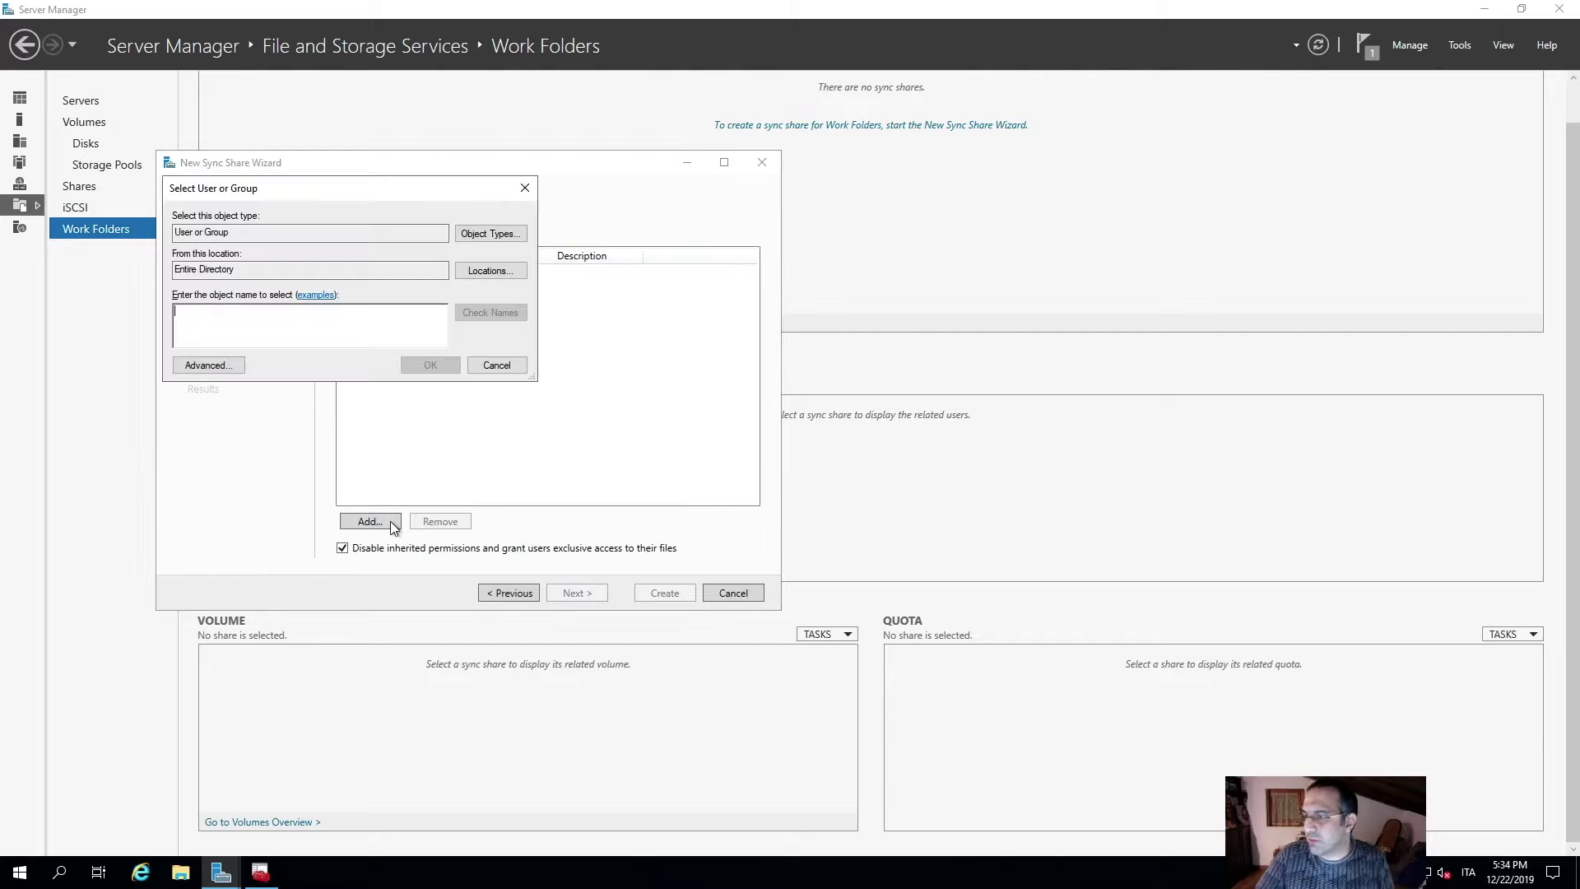
{"action": "type", "text": "workfolders"}
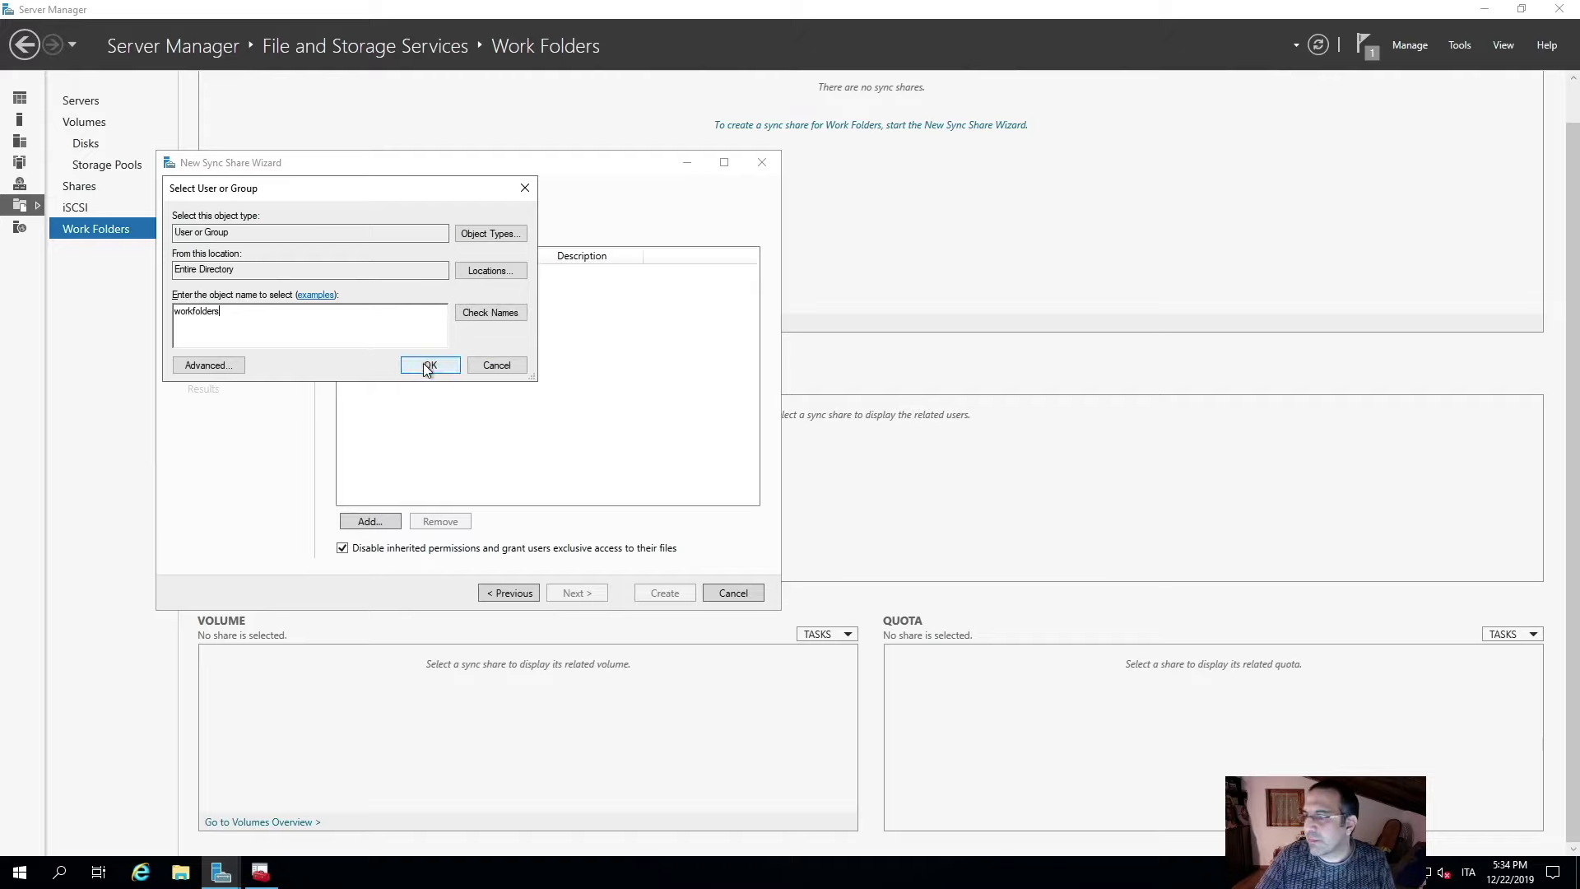
{"action": "left_click", "coordinate": [428, 365]}
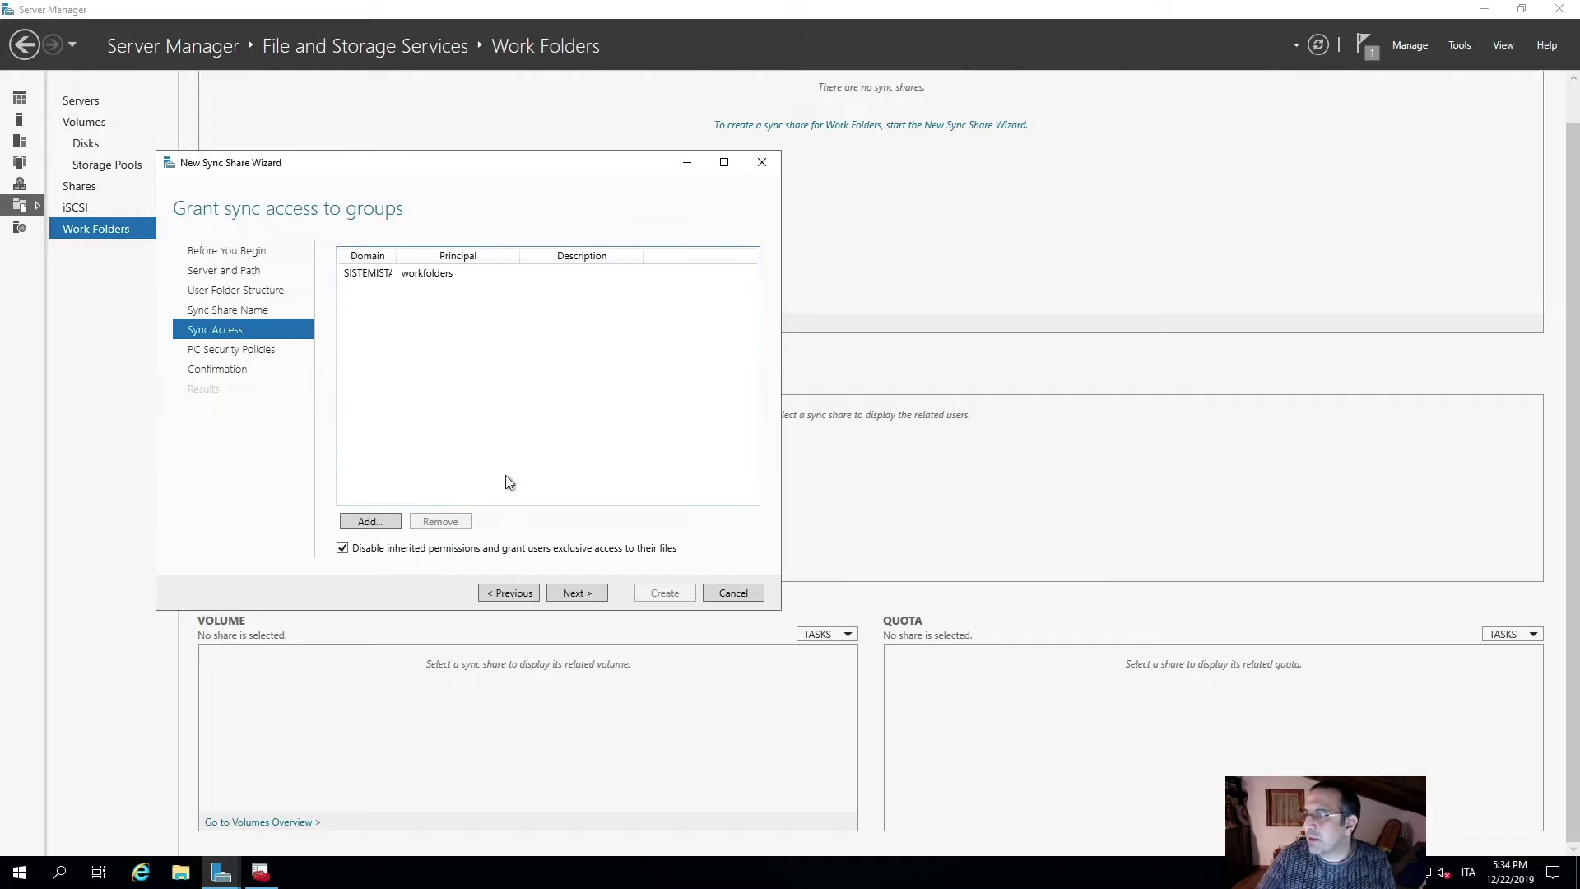
{"action": "left_click", "coordinate": [579, 594]}
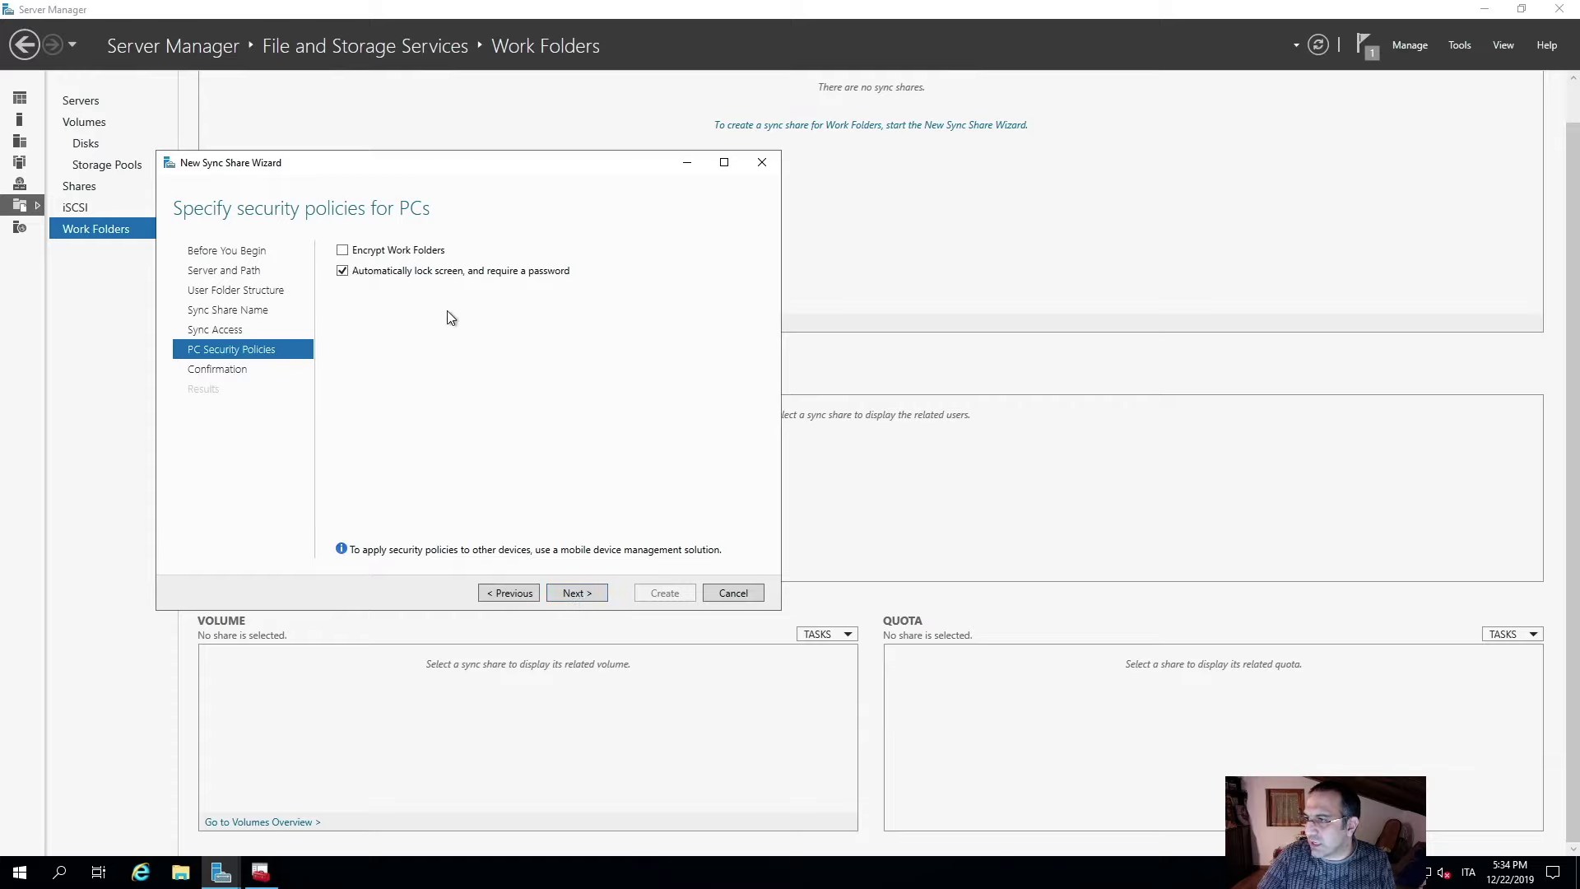
{"action": "left_click", "coordinate": [579, 591]}
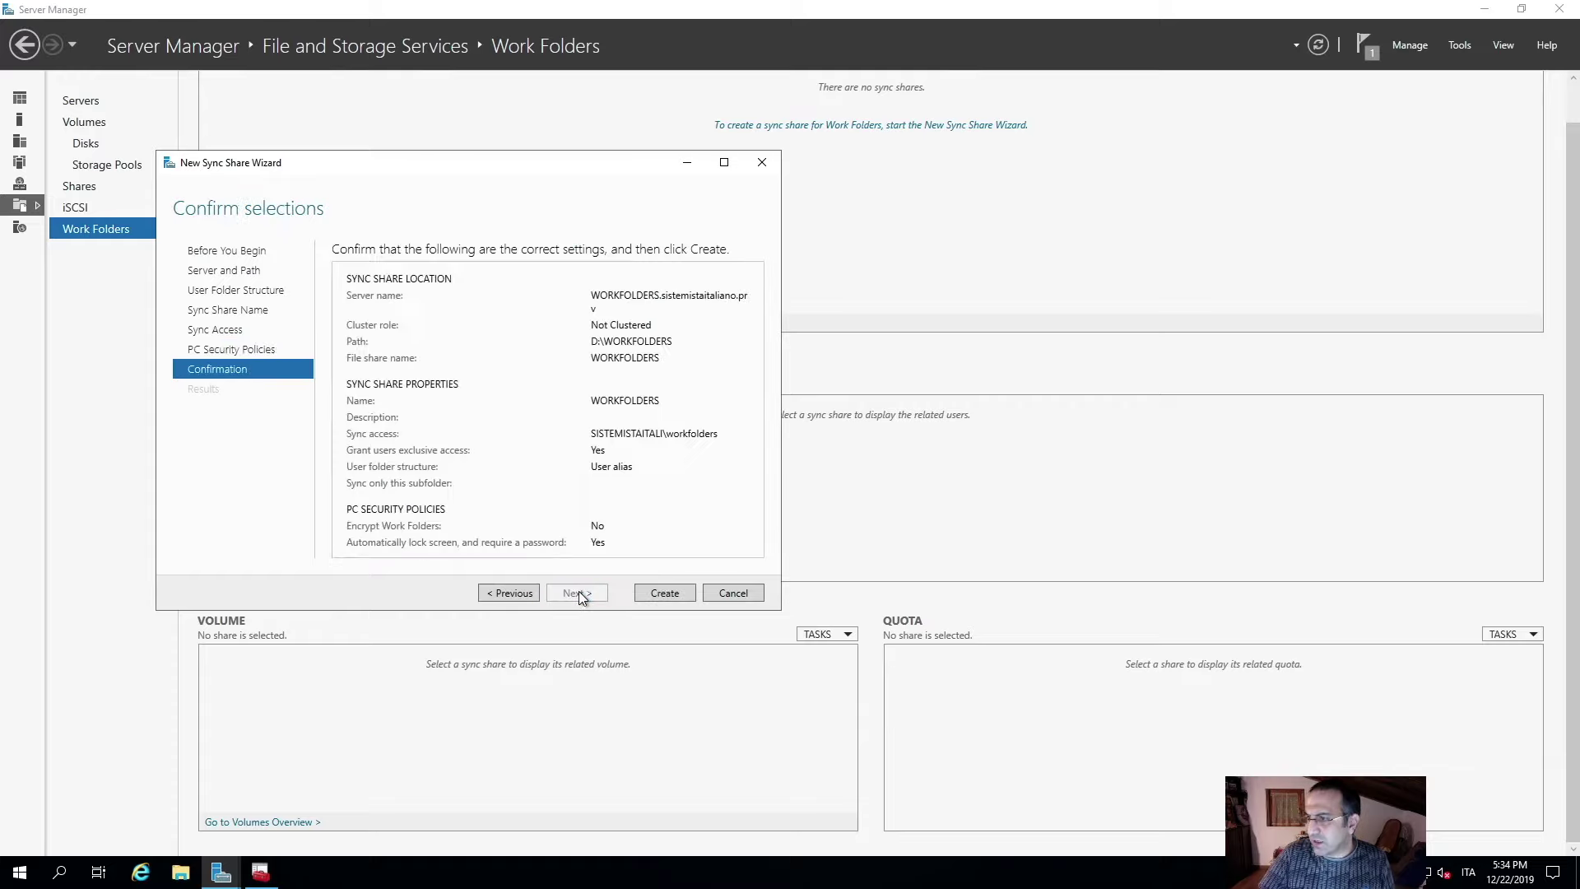
{"action": "left_click", "coordinate": [665, 592]}
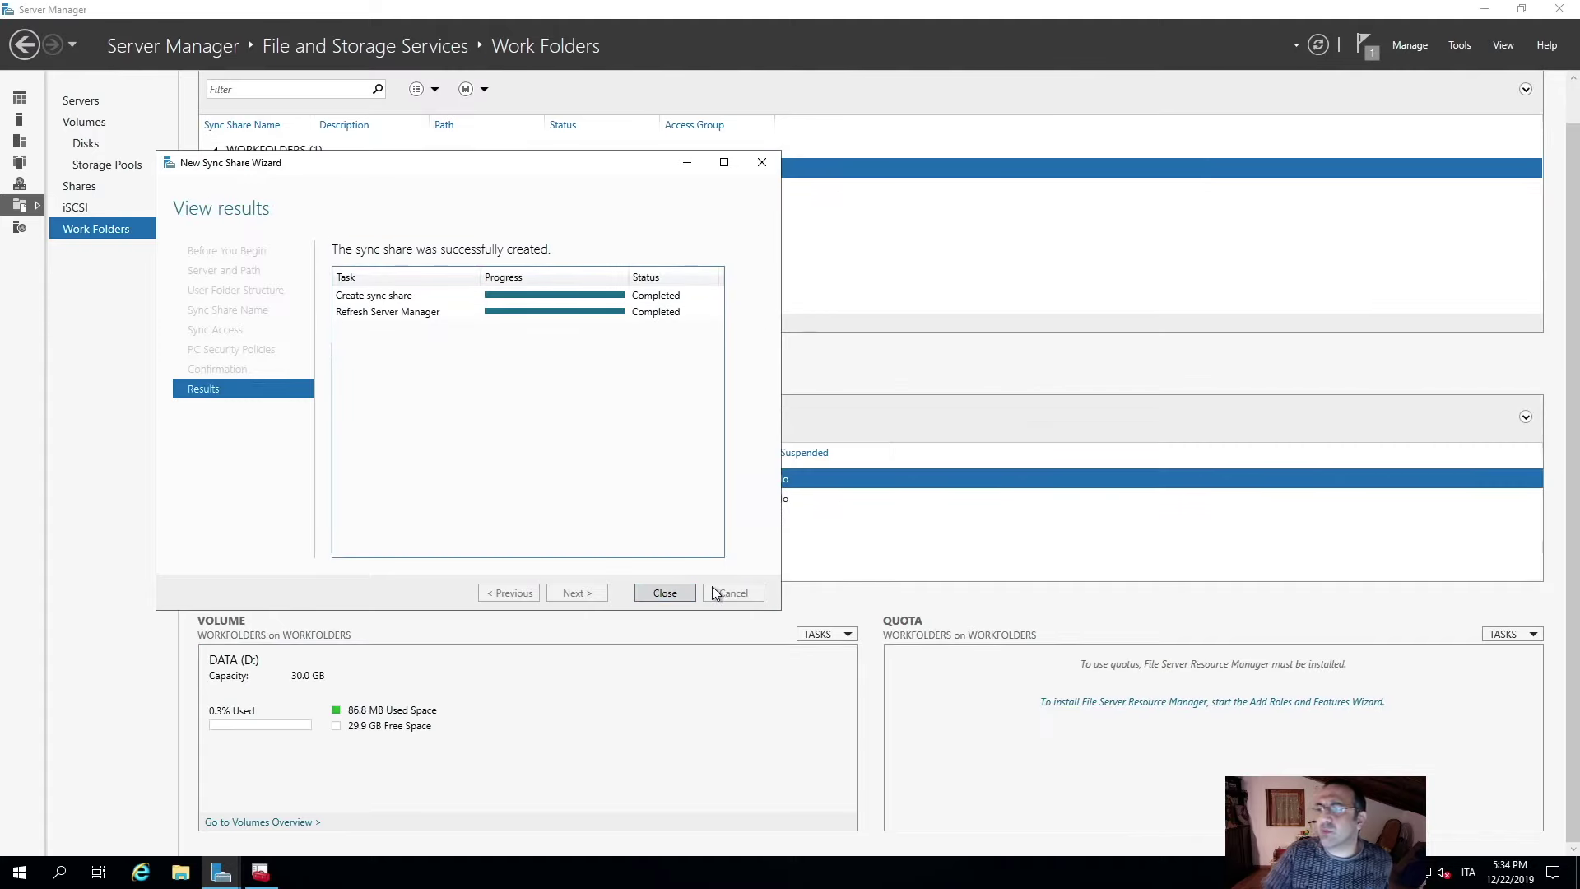
{"action": "left_click", "coordinate": [663, 593]}
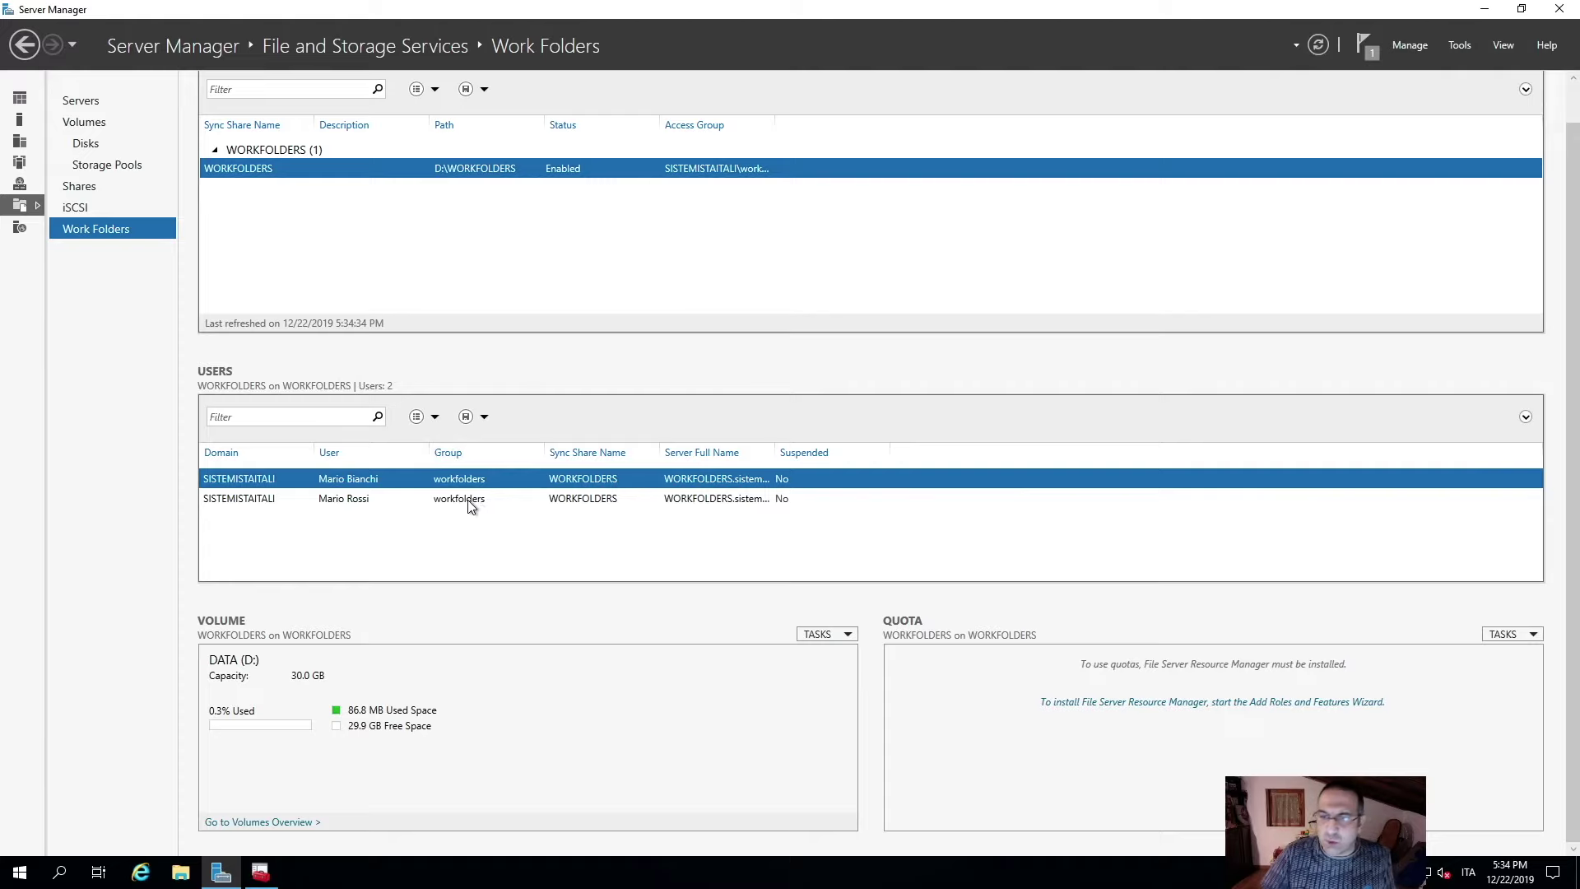
{"action": "mouse_move", "coordinate": [741, 4]}
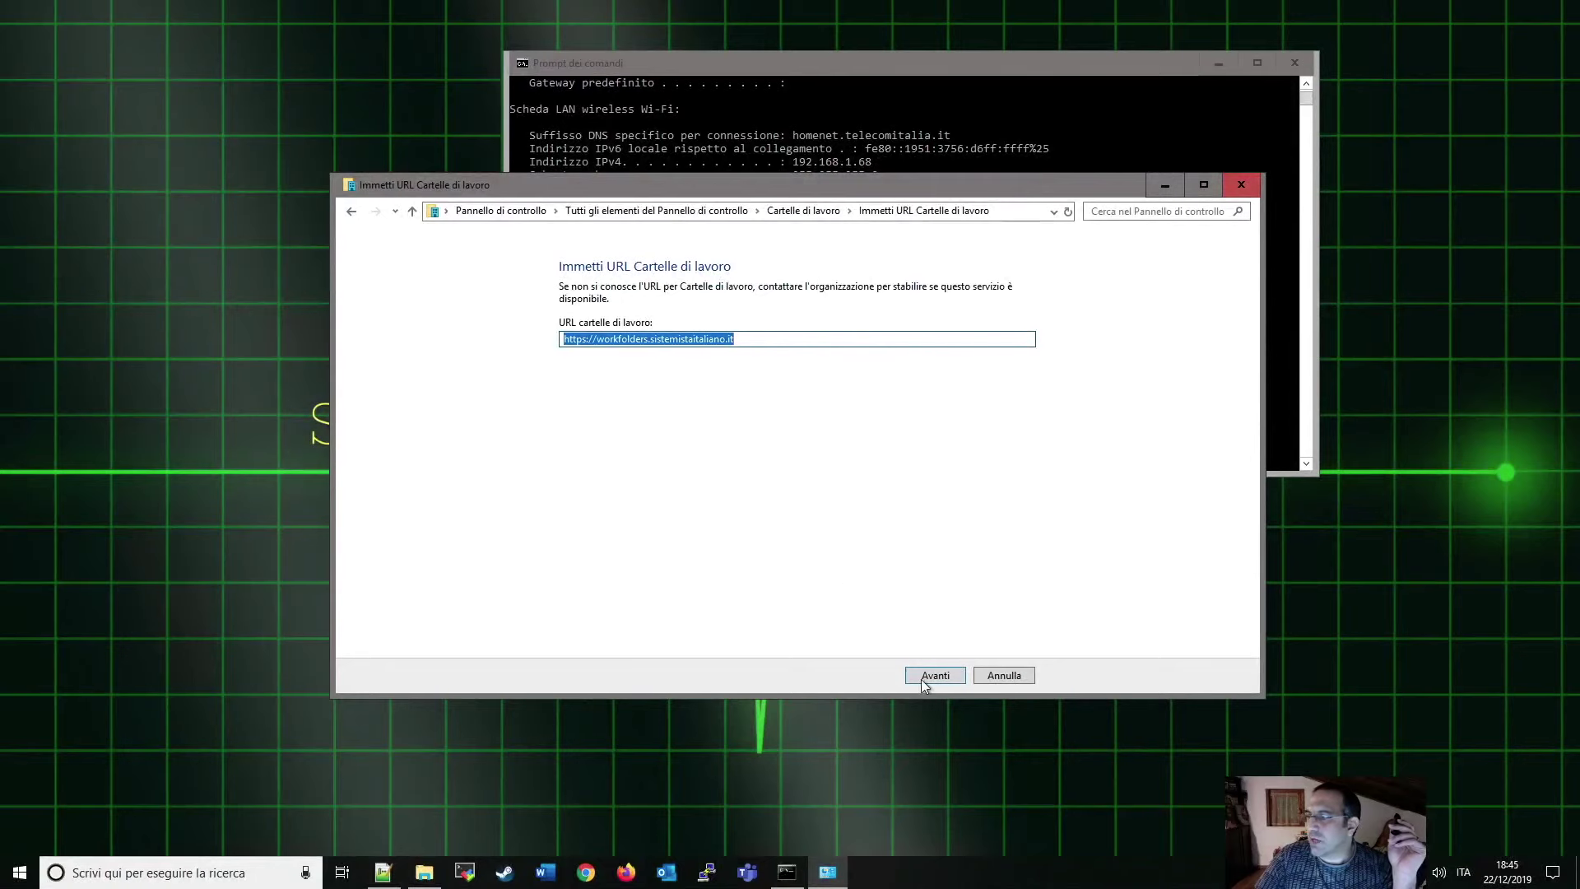
Step: Cancel the old setup and restart Work Folders setup from a 'cartelle di' Start search
{"action": "left_click", "coordinate": [1003, 675]}
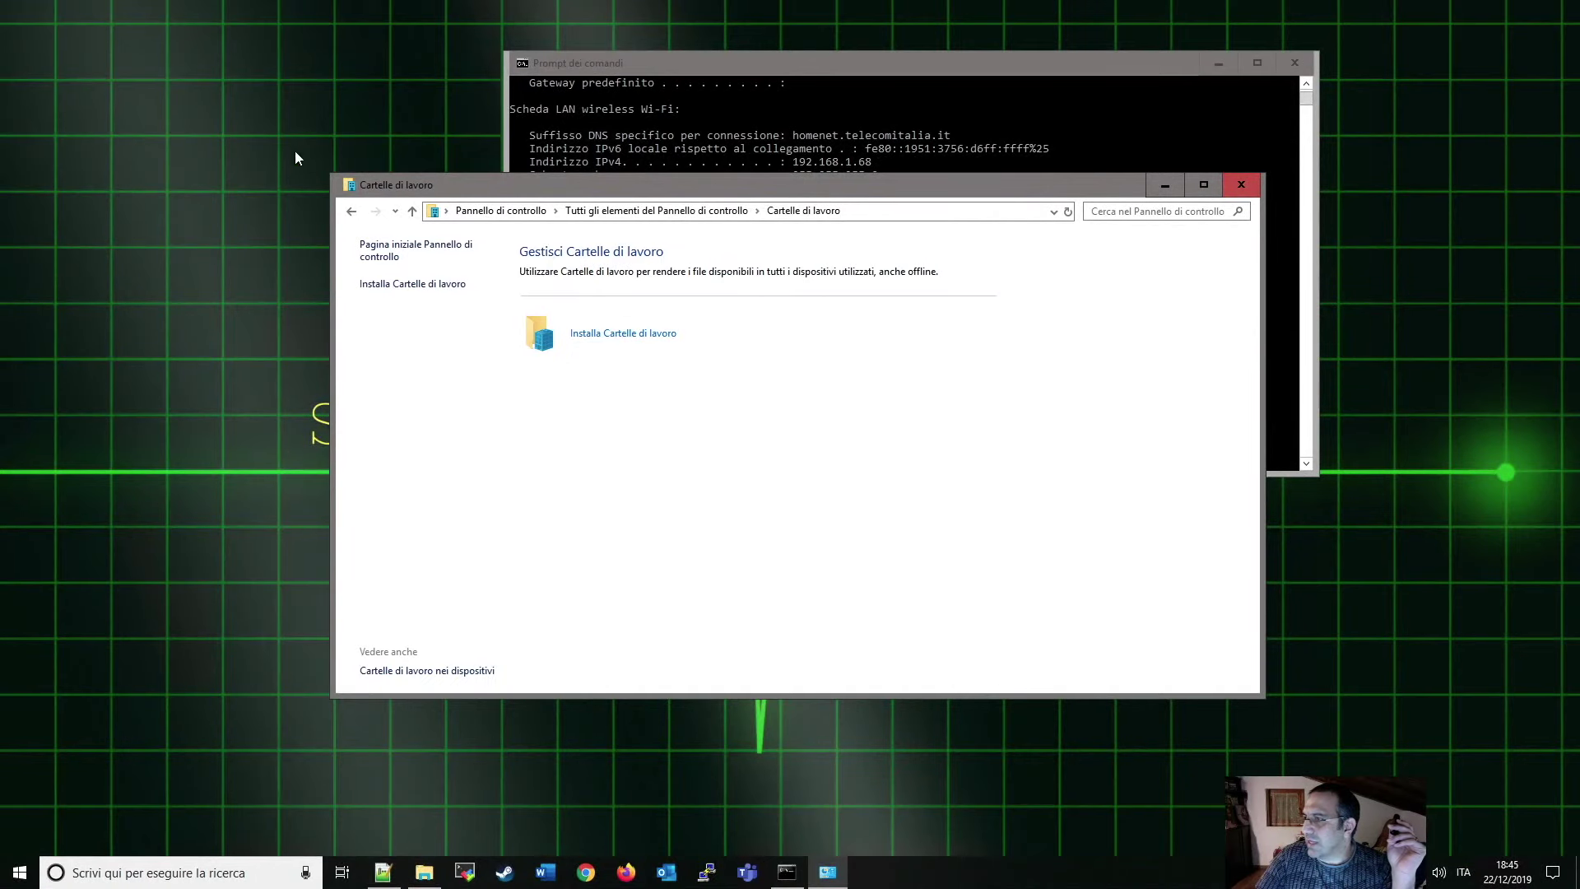
{"action": "double_click", "coordinate": [349, 186]}
{"action": "left_click", "coordinate": [20, 881]}
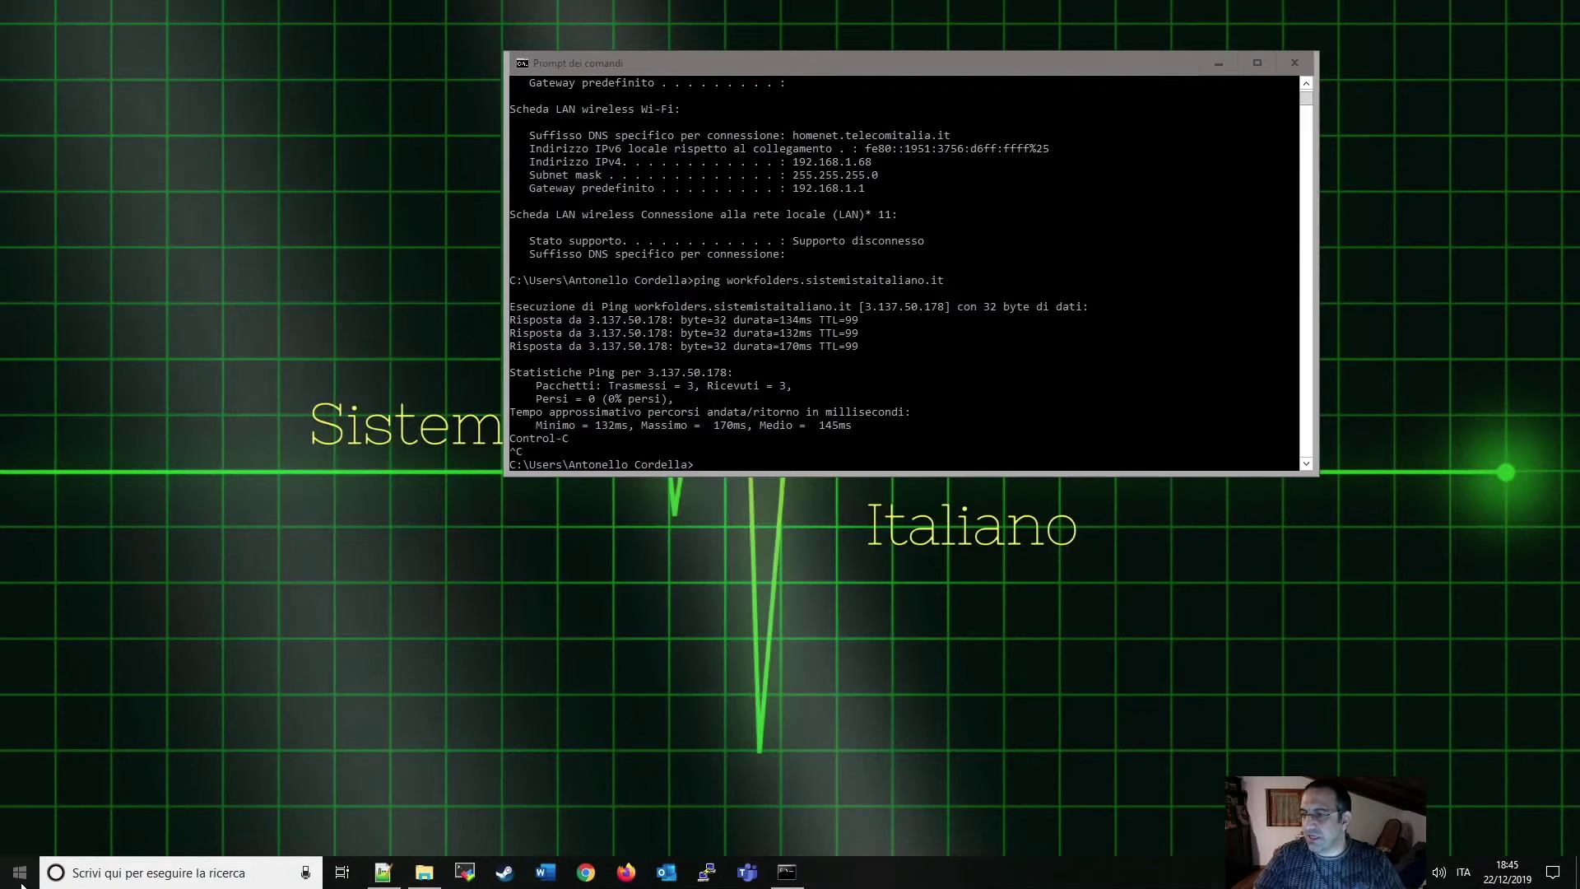
{"action": "type", "text": "cartelle di"}
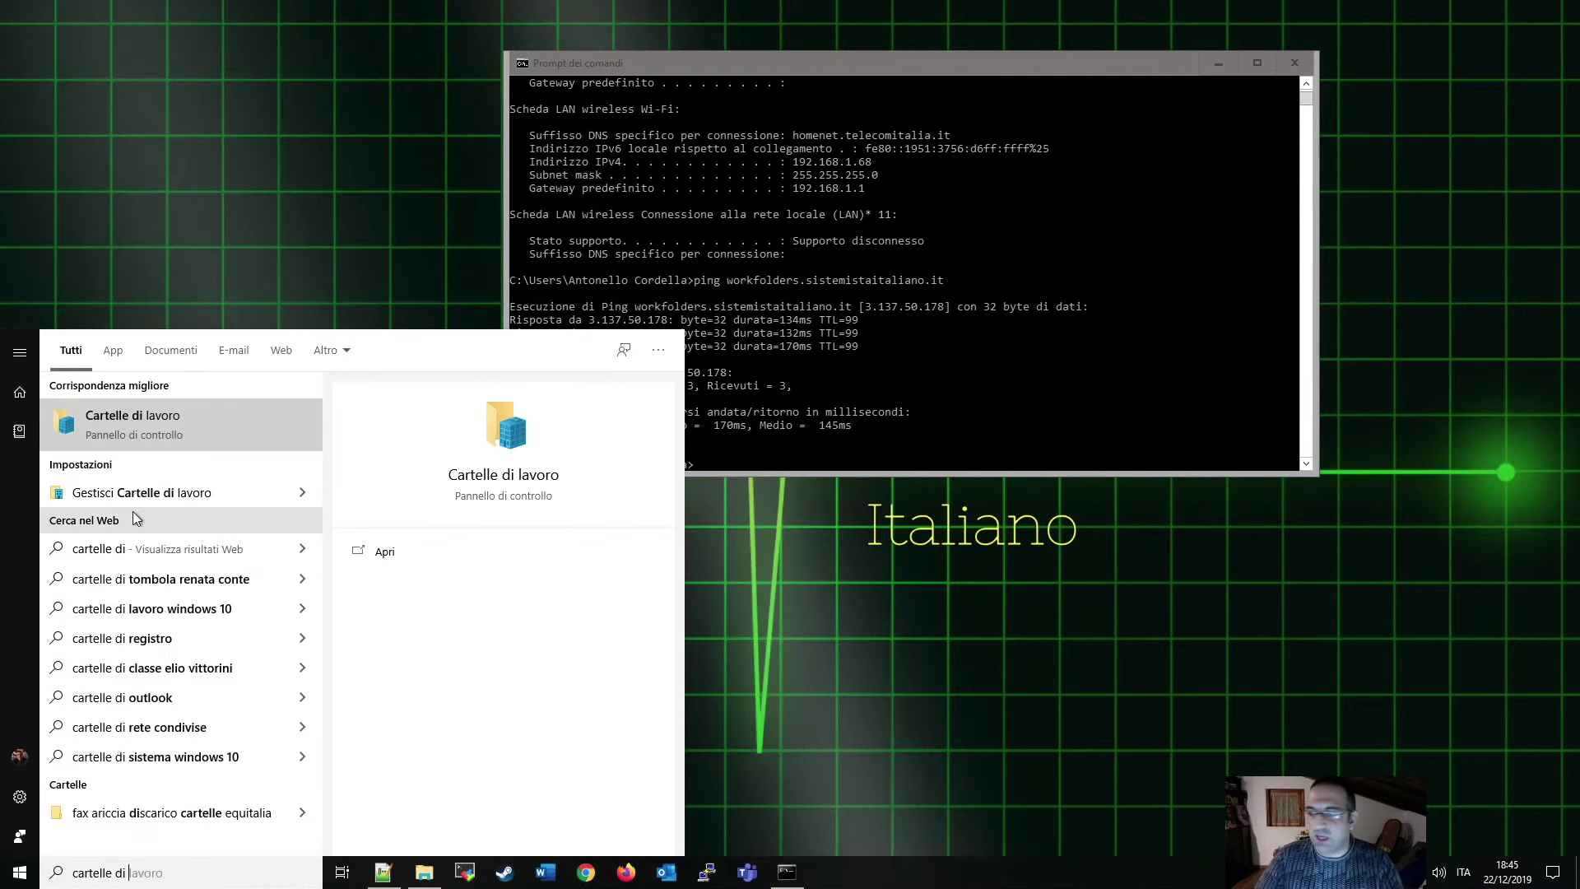
{"action": "left_click", "coordinate": [188, 426]}
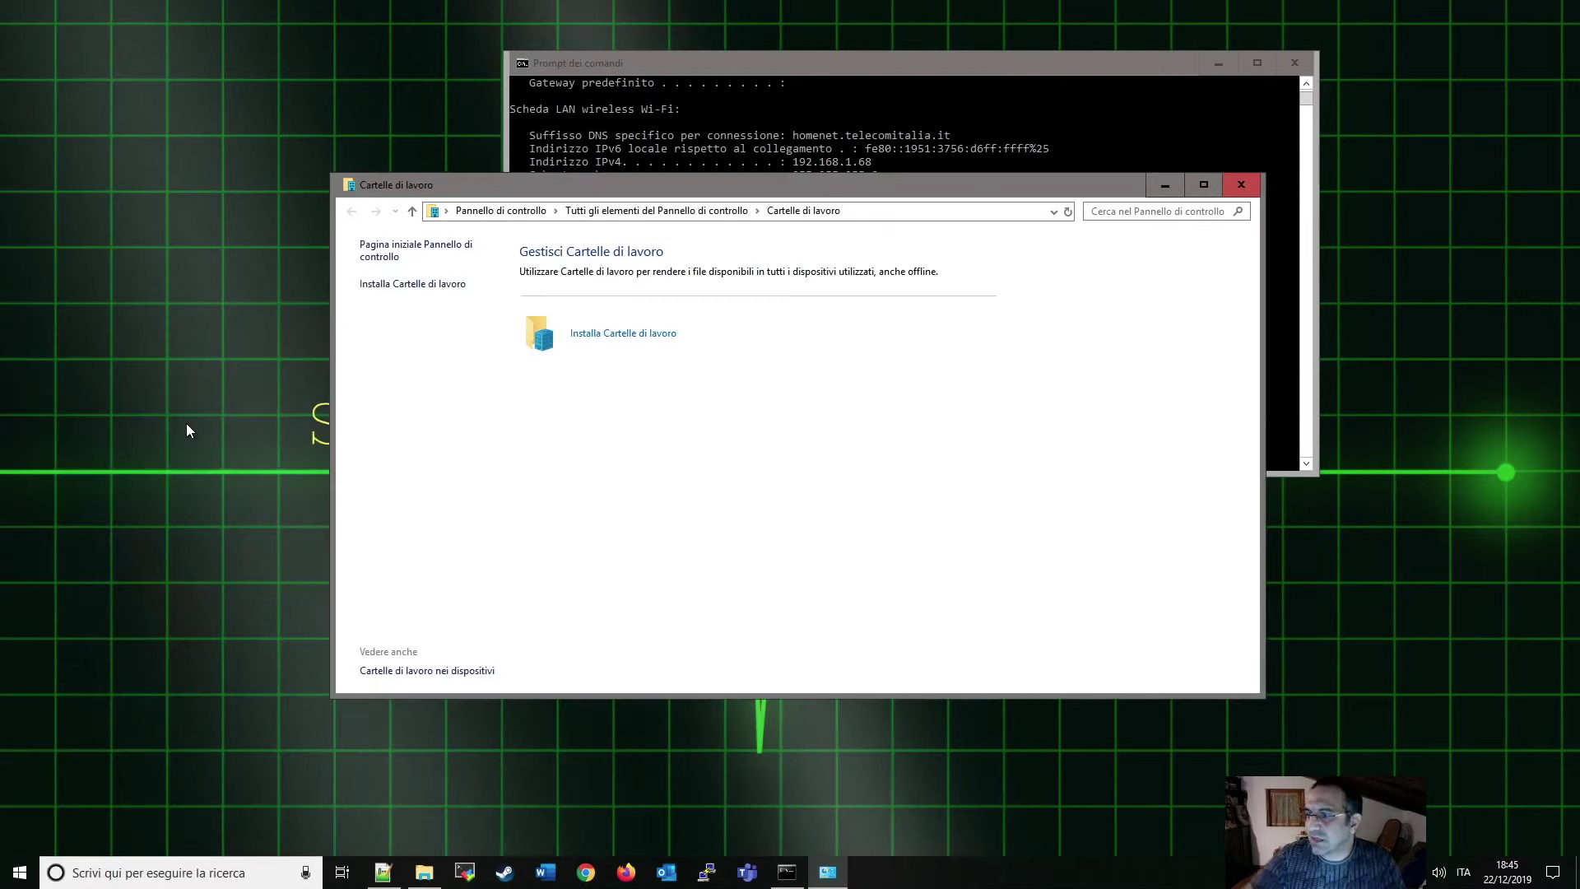
{"action": "left_click", "coordinate": [609, 333]}
{"action": "left_click", "coordinate": [631, 330]}
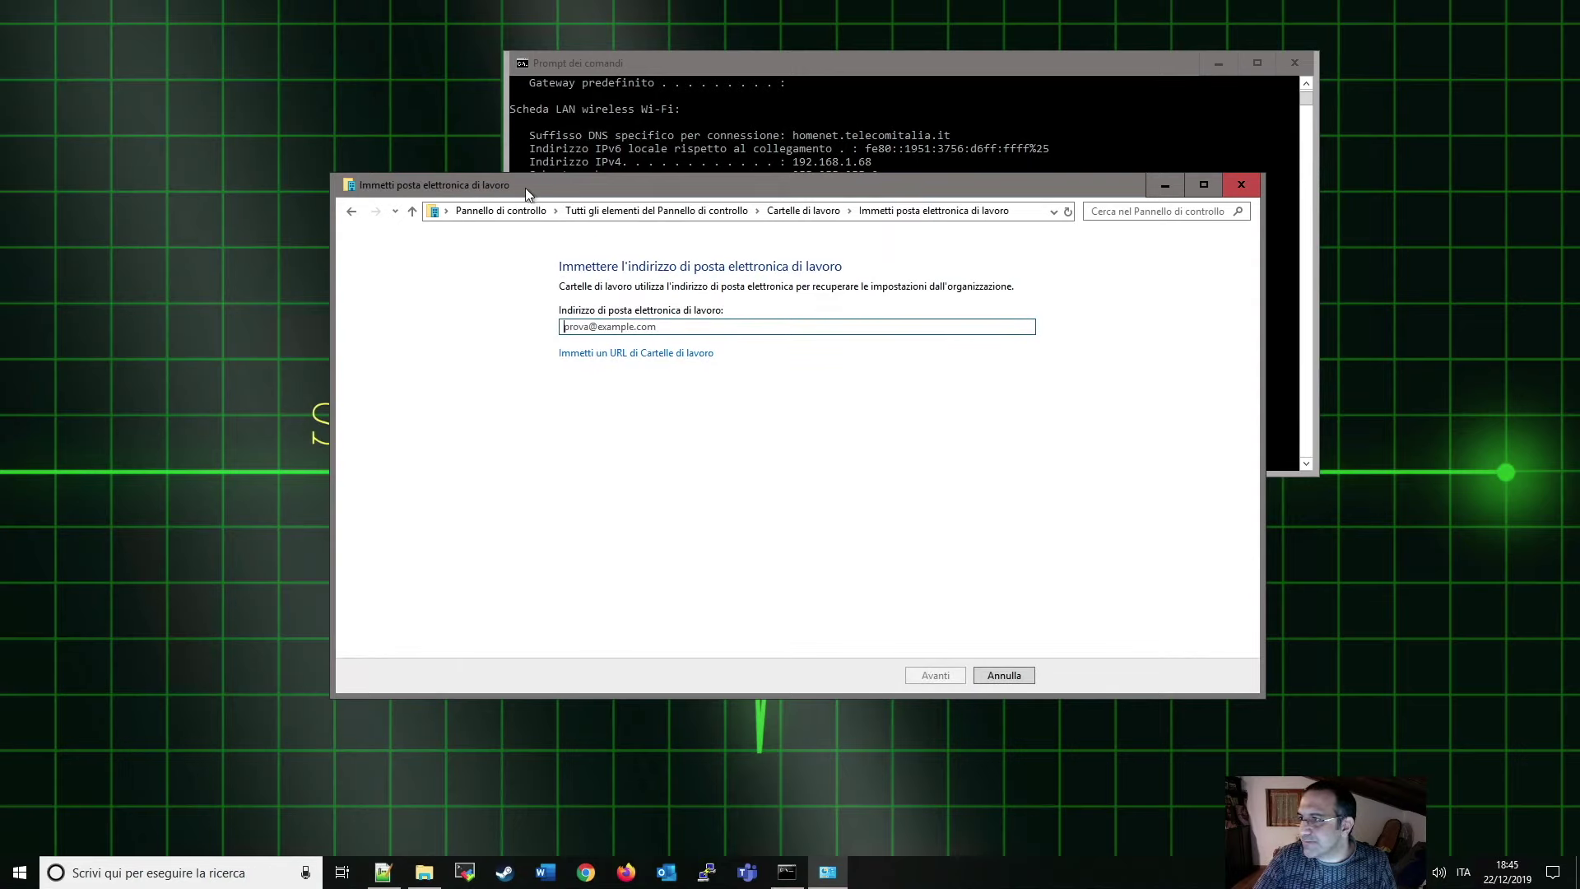
{"action": "left_click_drag", "start_coordinate": [530, 193], "coordinate": [519, 254]}
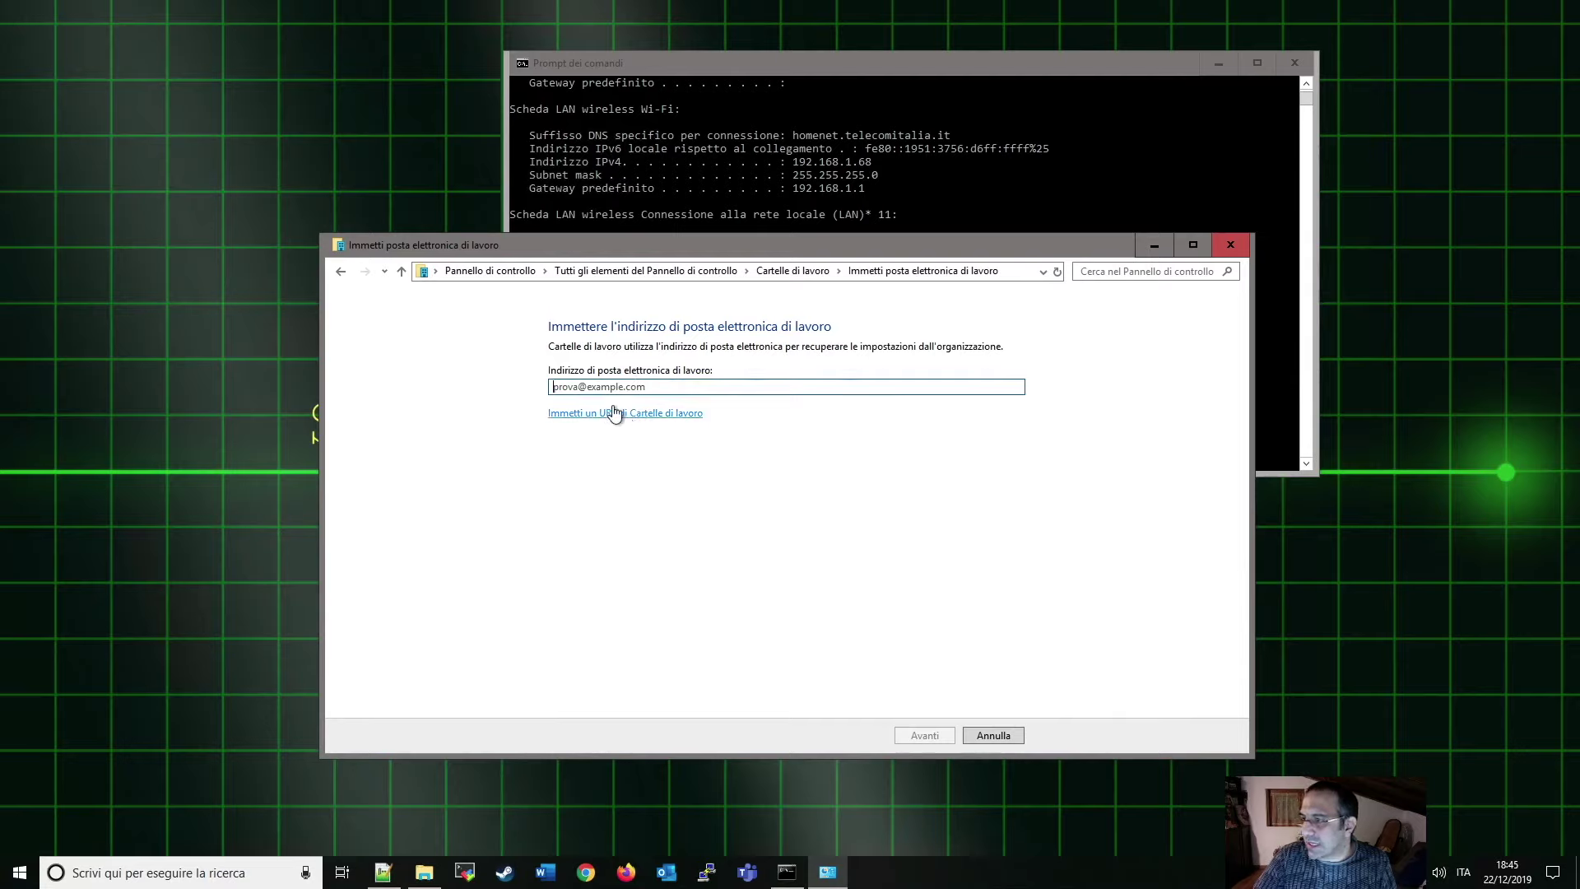
{"action": "left_click", "coordinate": [602, 387]}
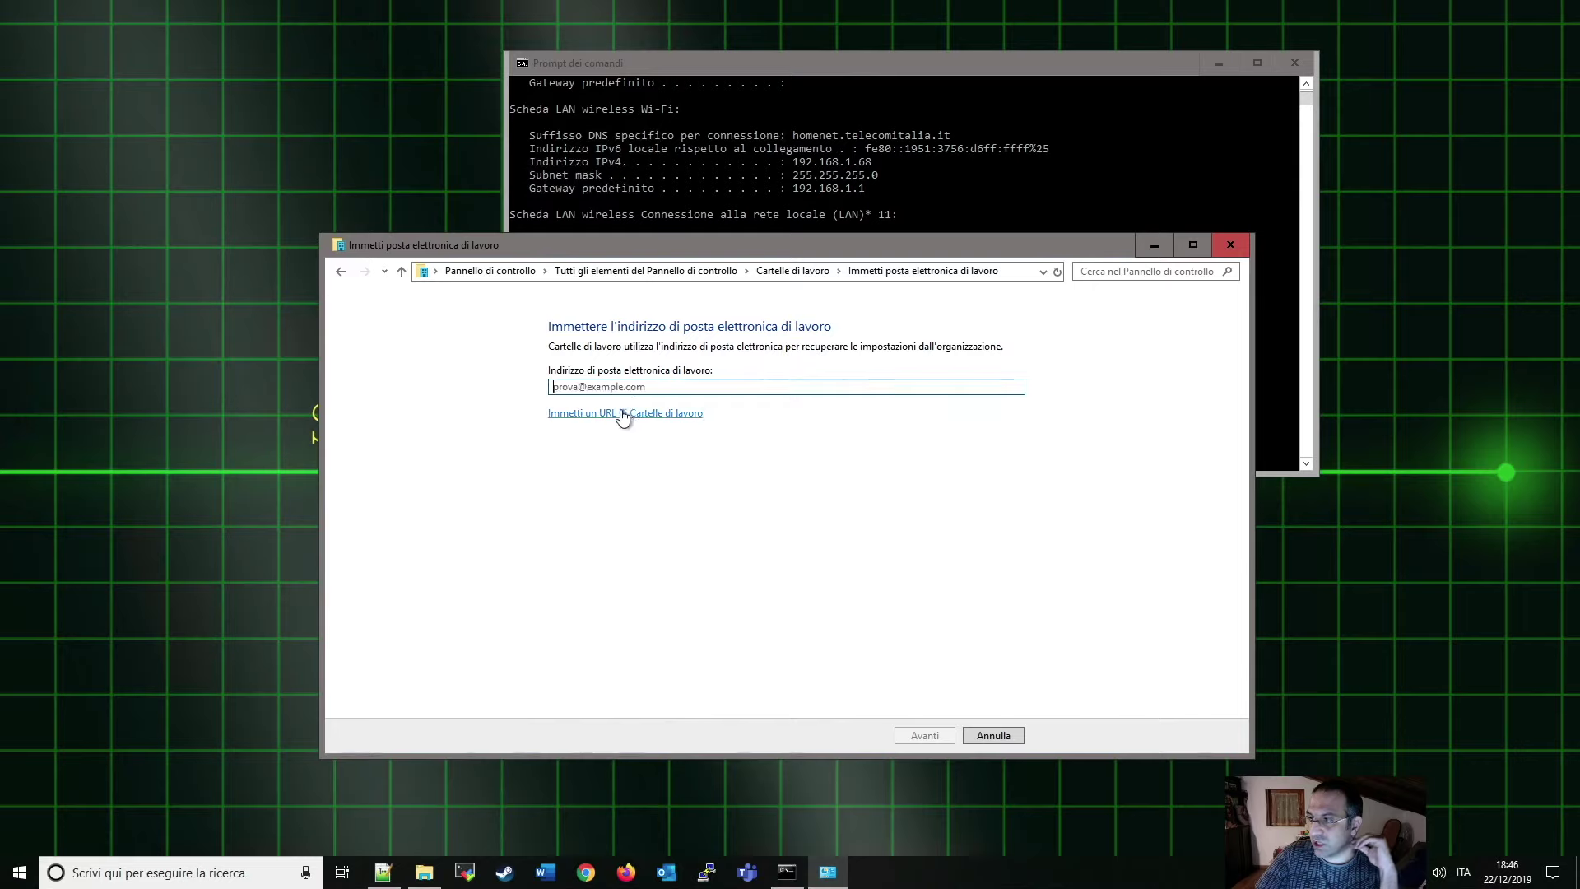
{"action": "left_click", "coordinate": [623, 414]}
{"action": "left_click", "coordinate": [601, 396]}
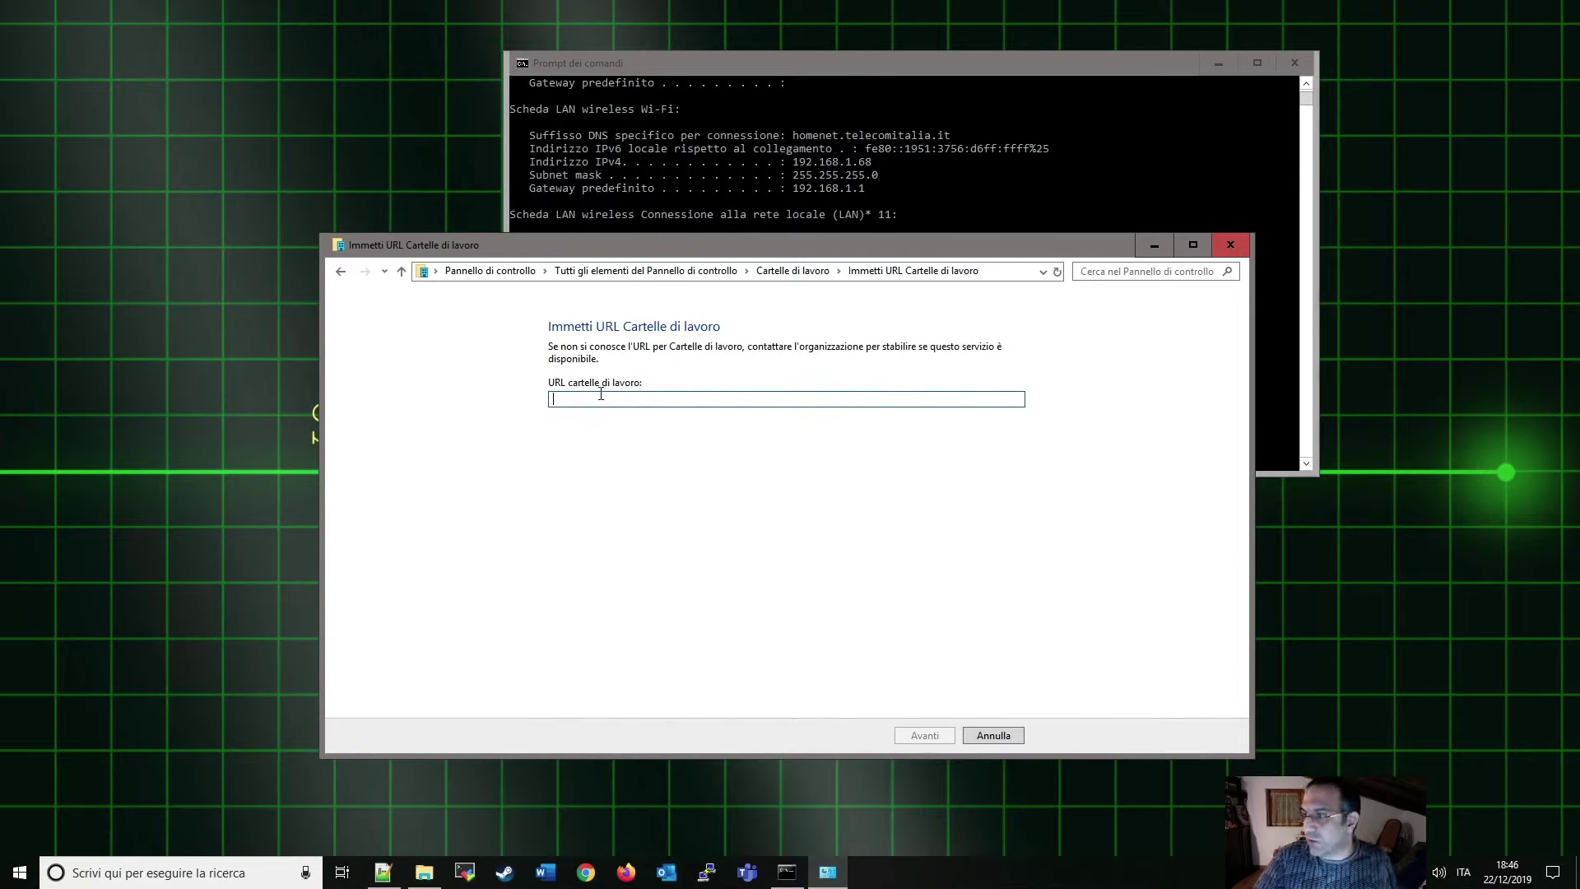
{"action": "type", "text": "ht"}
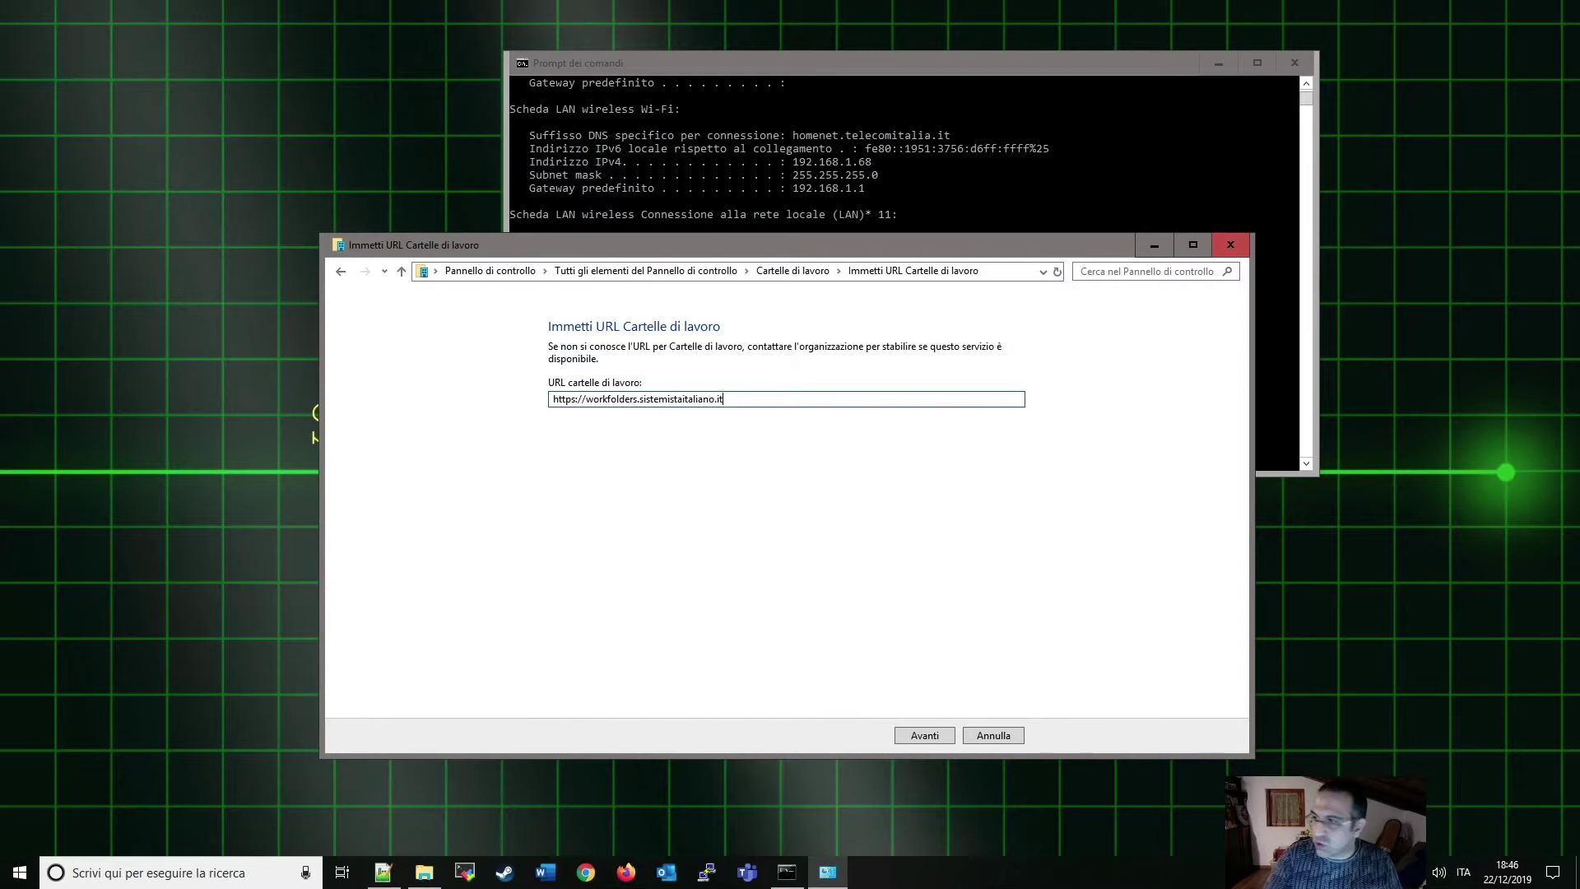
{"action": "key", "text": "super"}
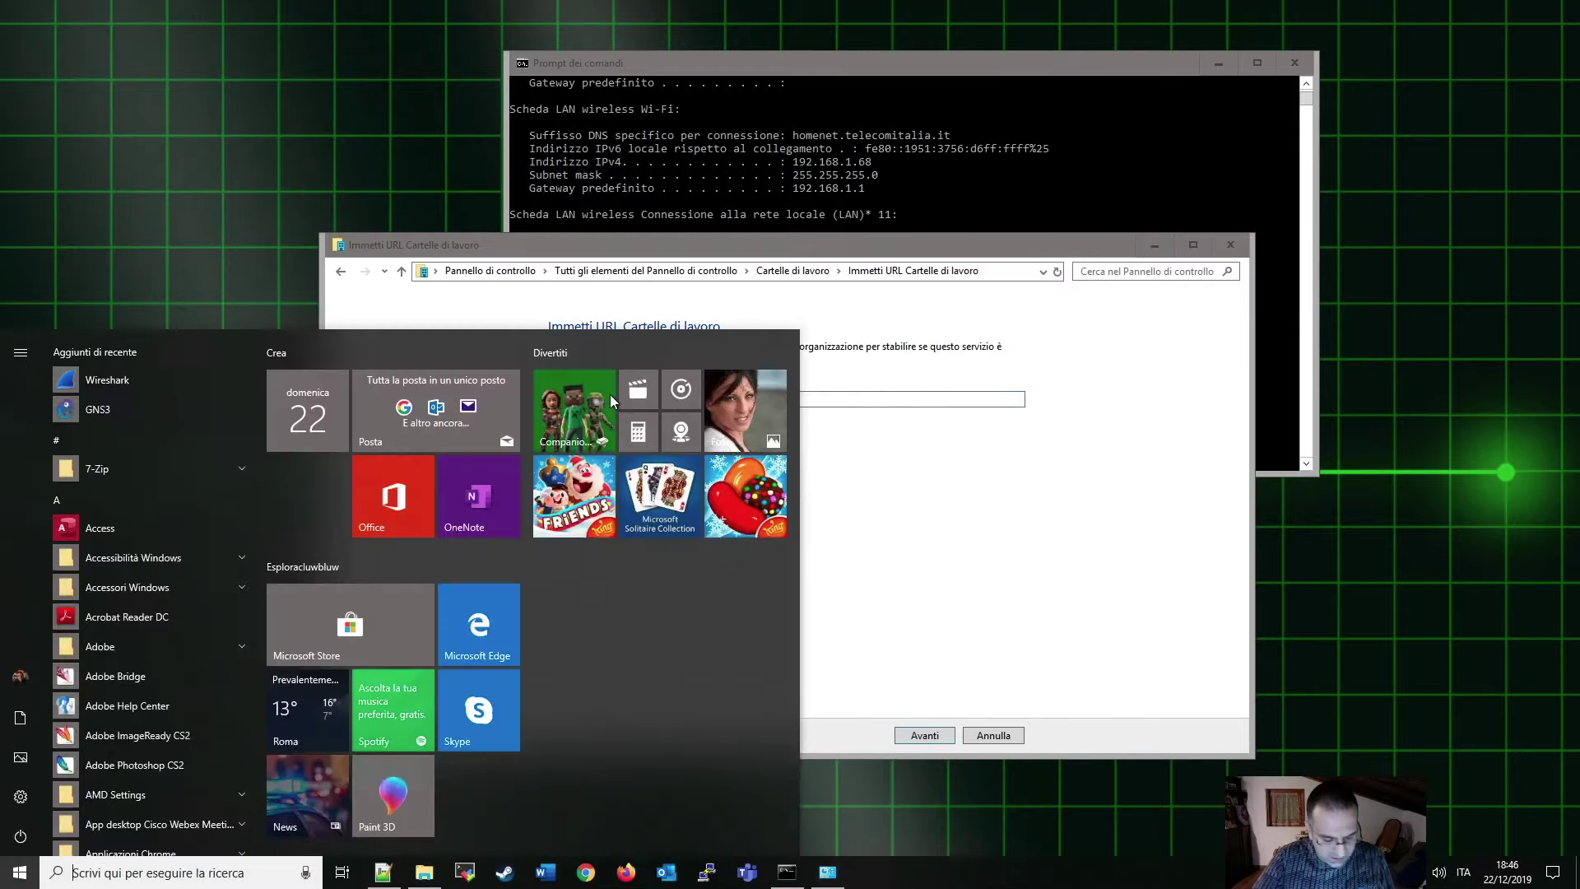
{"action": "left_click", "coordinate": [860, 427]}
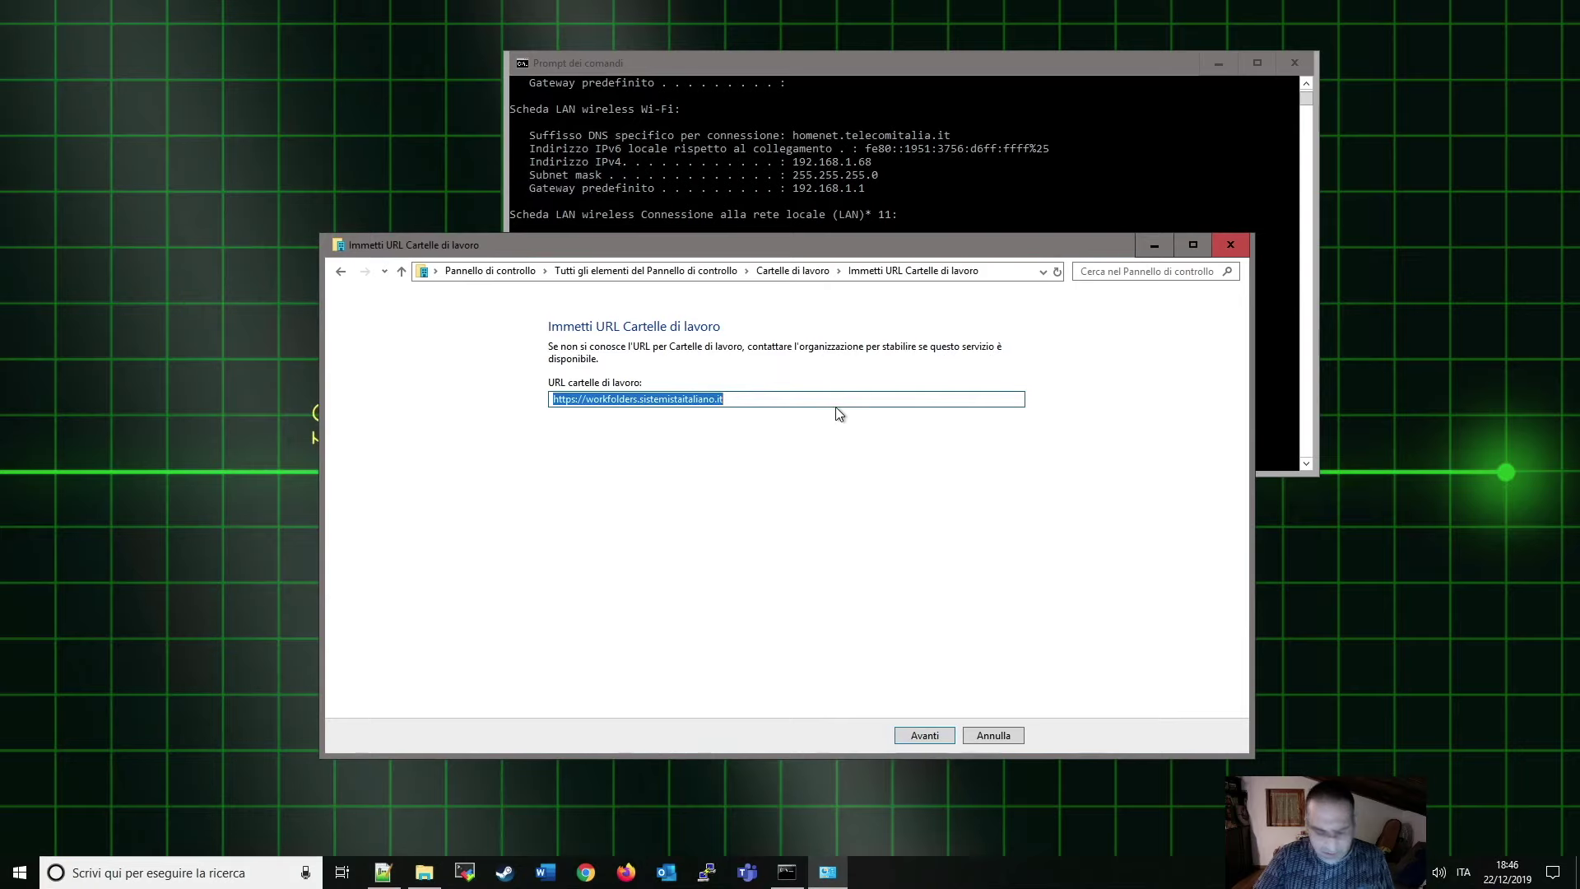
{"action": "left_click", "coordinate": [396, 877]}
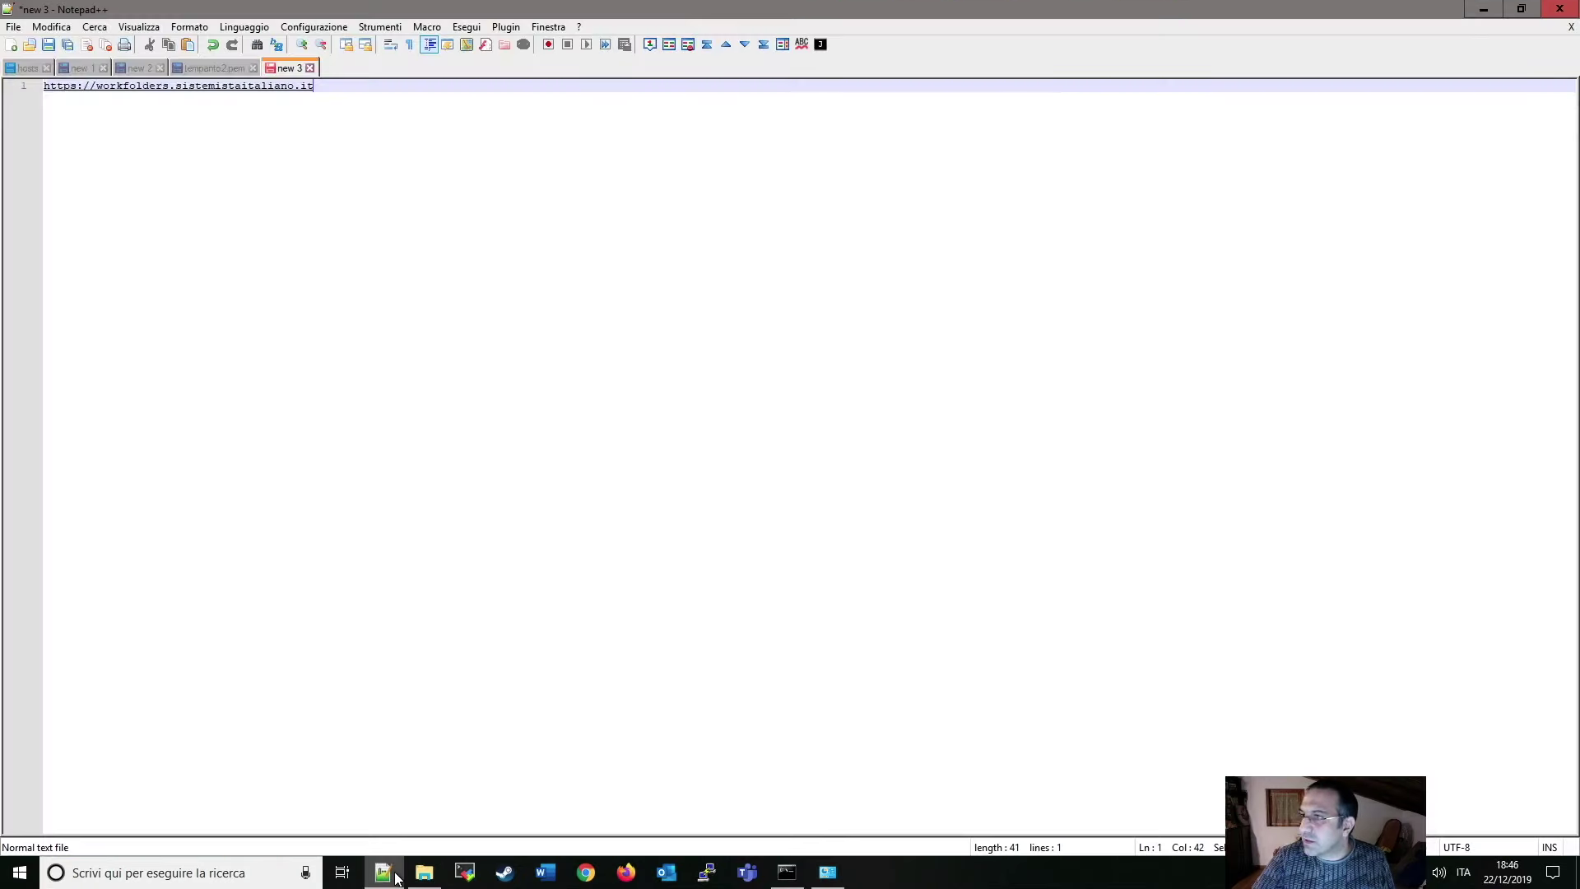
{"action": "left_click", "coordinate": [396, 877]}
{"action": "left_click", "coordinate": [924, 735]}
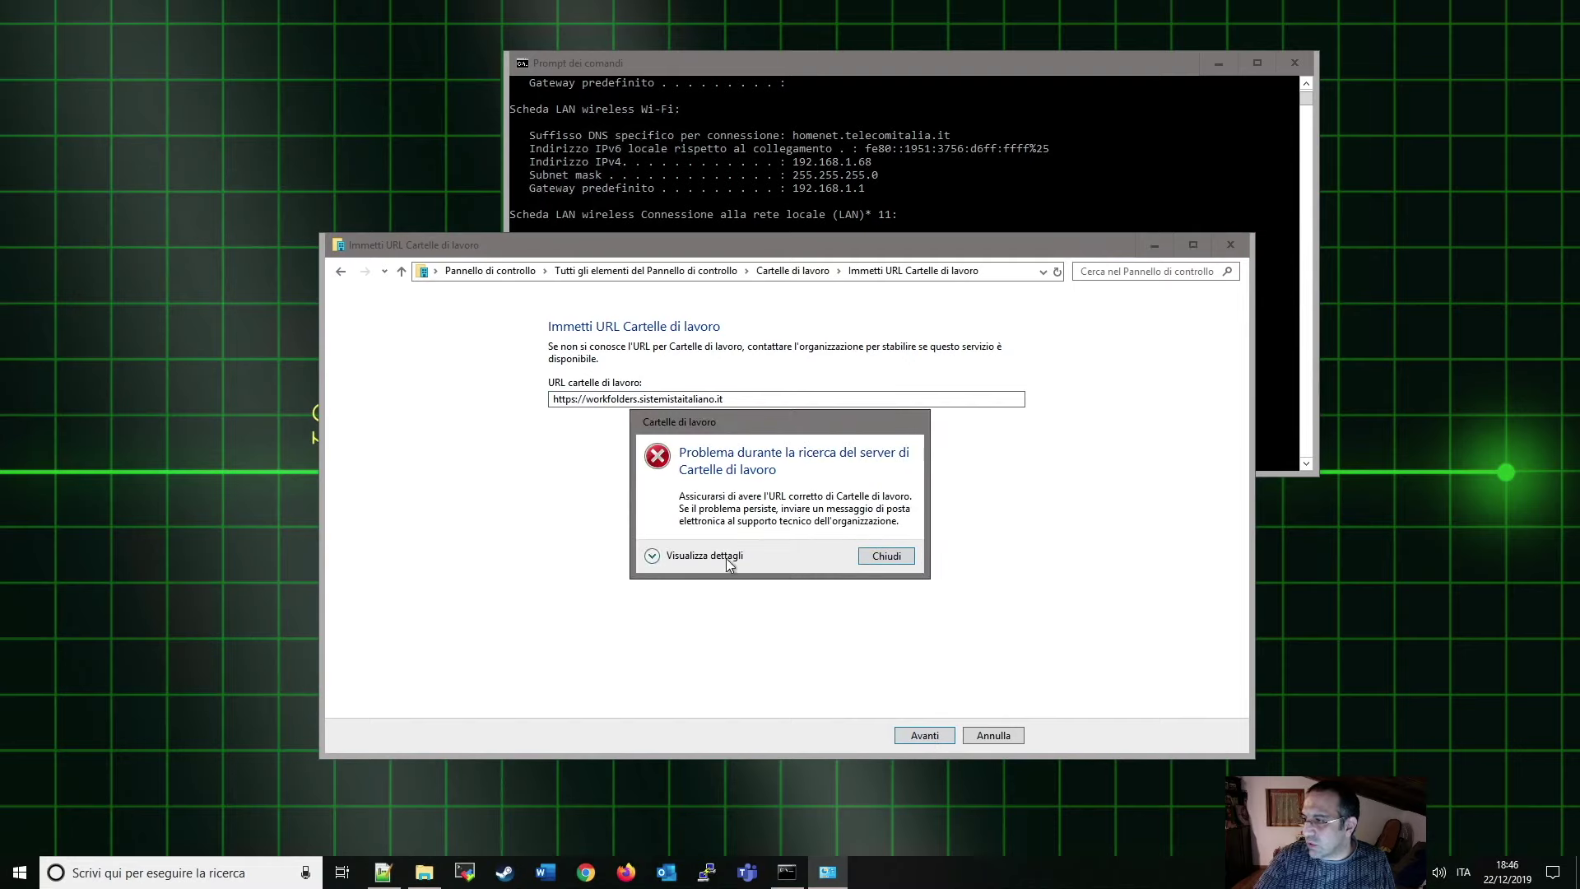
Step: Expand the error details showing 0x80072efe and switch to the server's remote session
{"action": "left_click", "coordinate": [725, 557]}
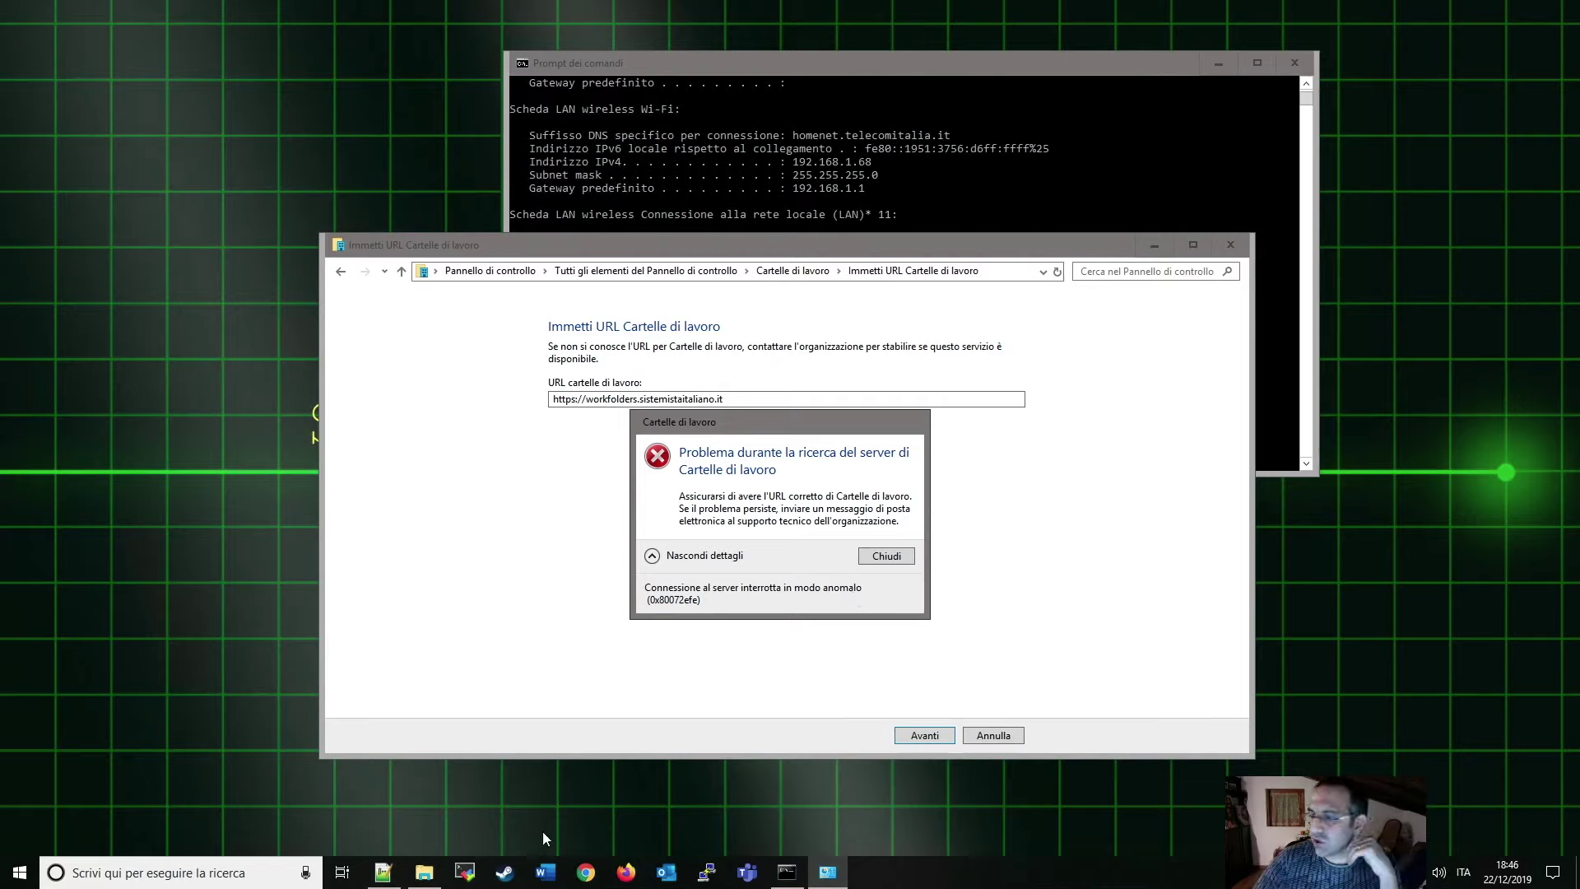
{"action": "mouse_move", "coordinate": [105, 4]}
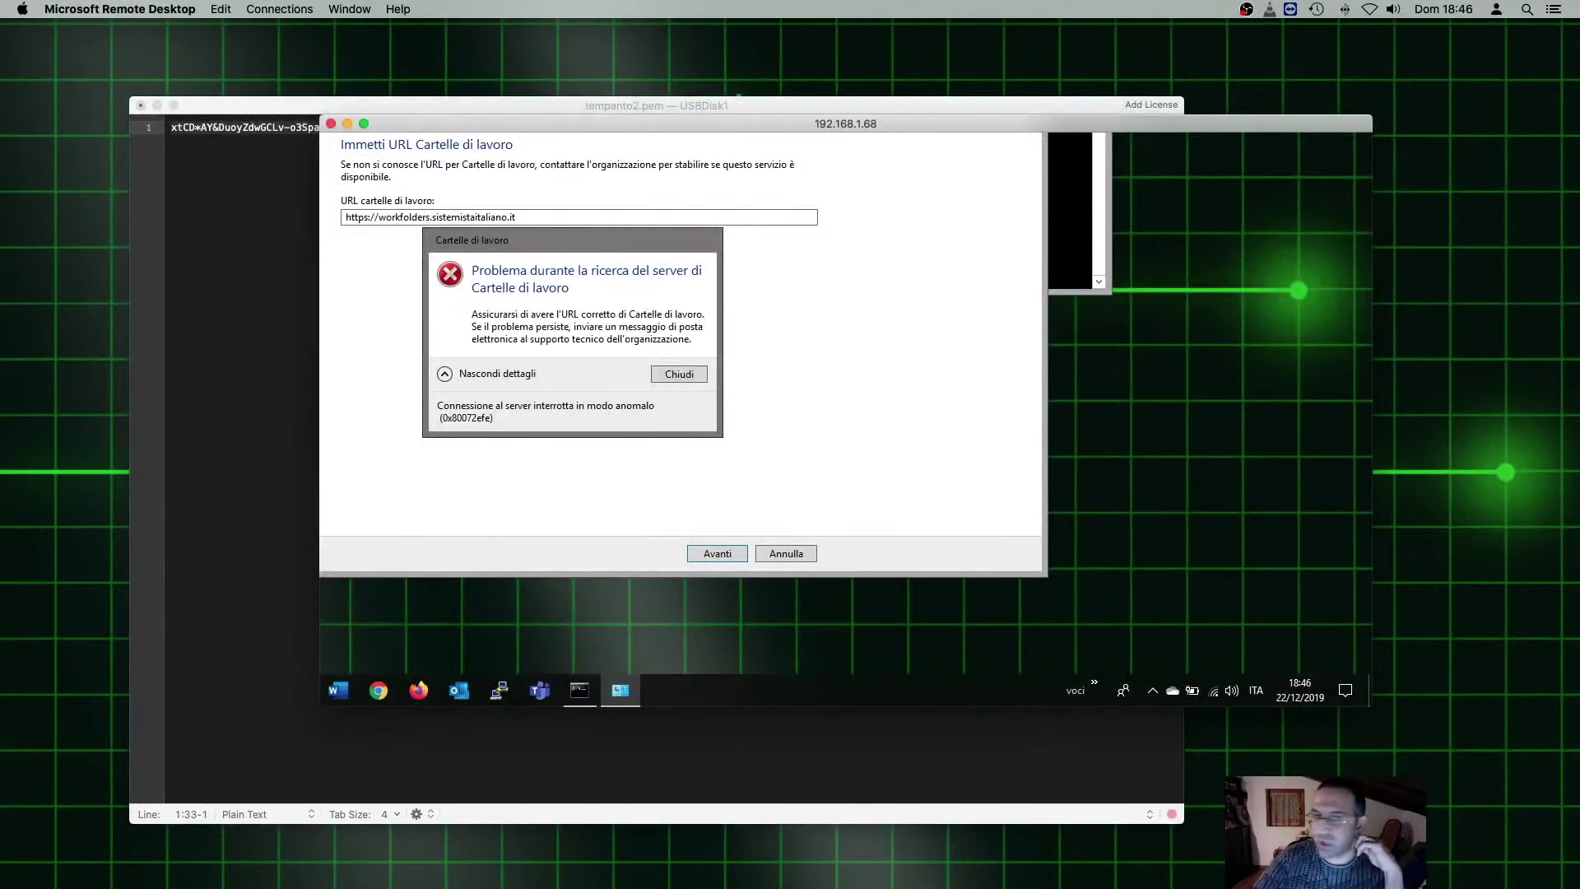
{"action": "key", "text": "ctrl+Right"}
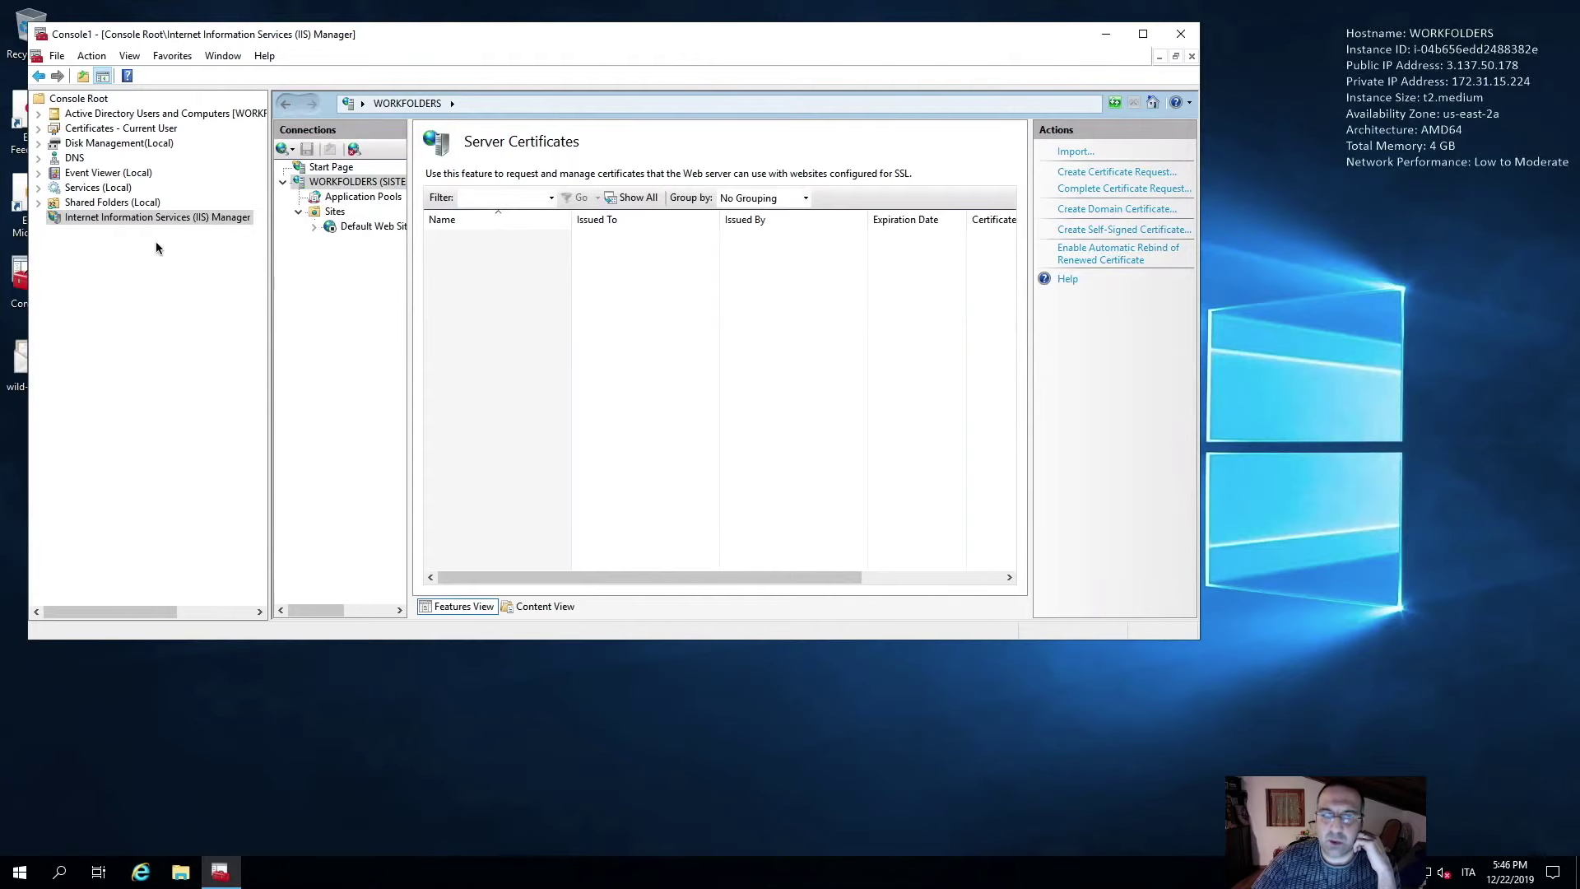
Step: Maximize the console, widen Connections, and open the WORKFOLDERS server's empty Server Certificates page
{"action": "left_click", "coordinate": [124, 203]}
{"action": "left_click", "coordinate": [102, 219]}
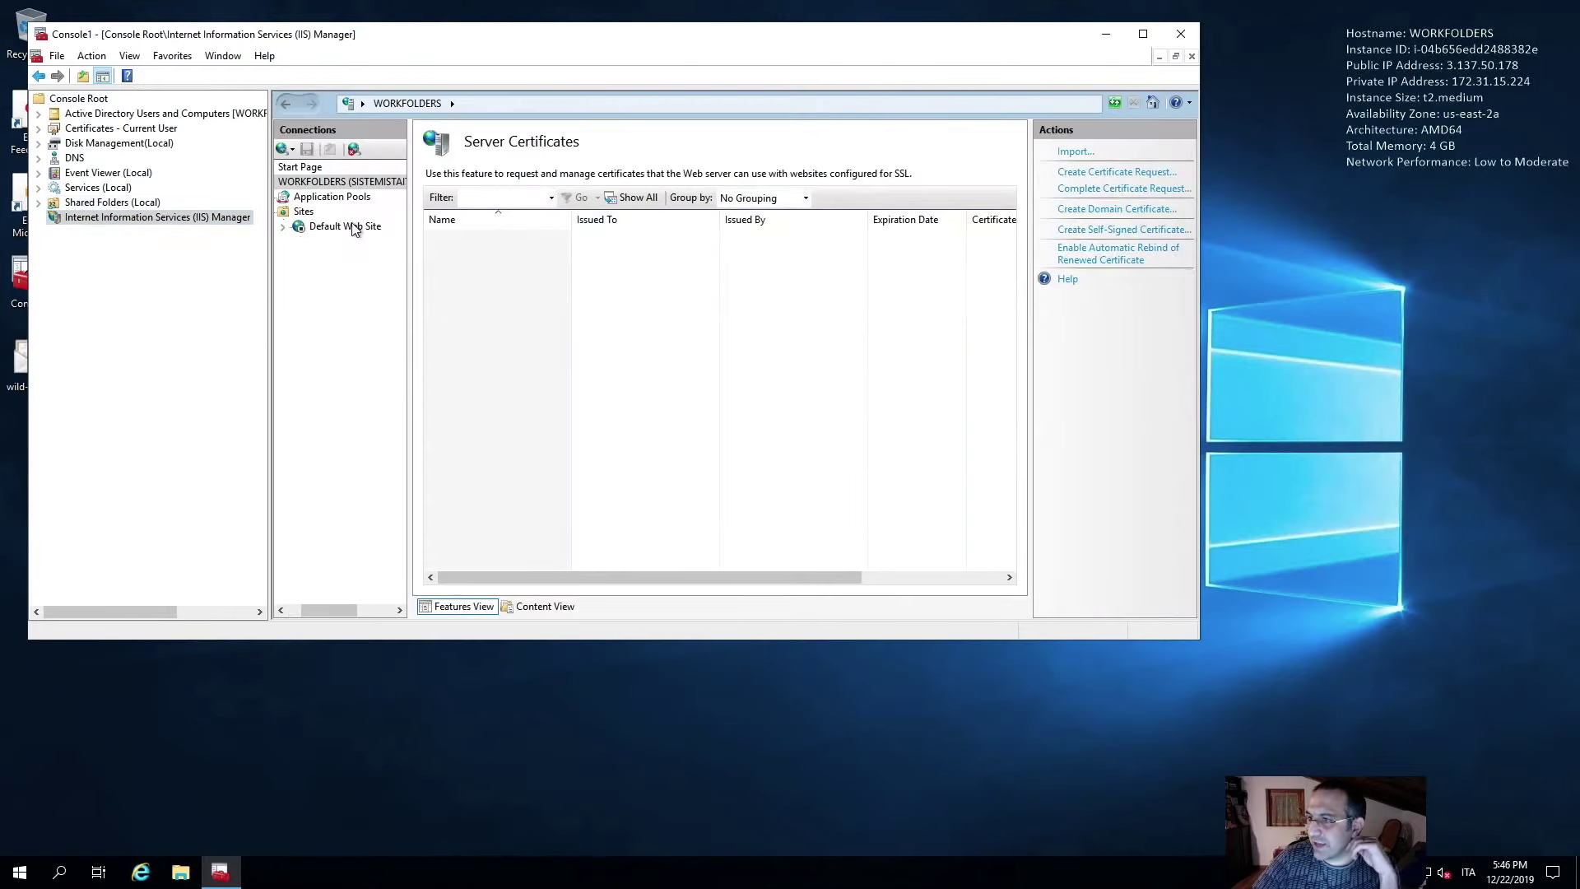
{"action": "left_click", "coordinate": [297, 612]}
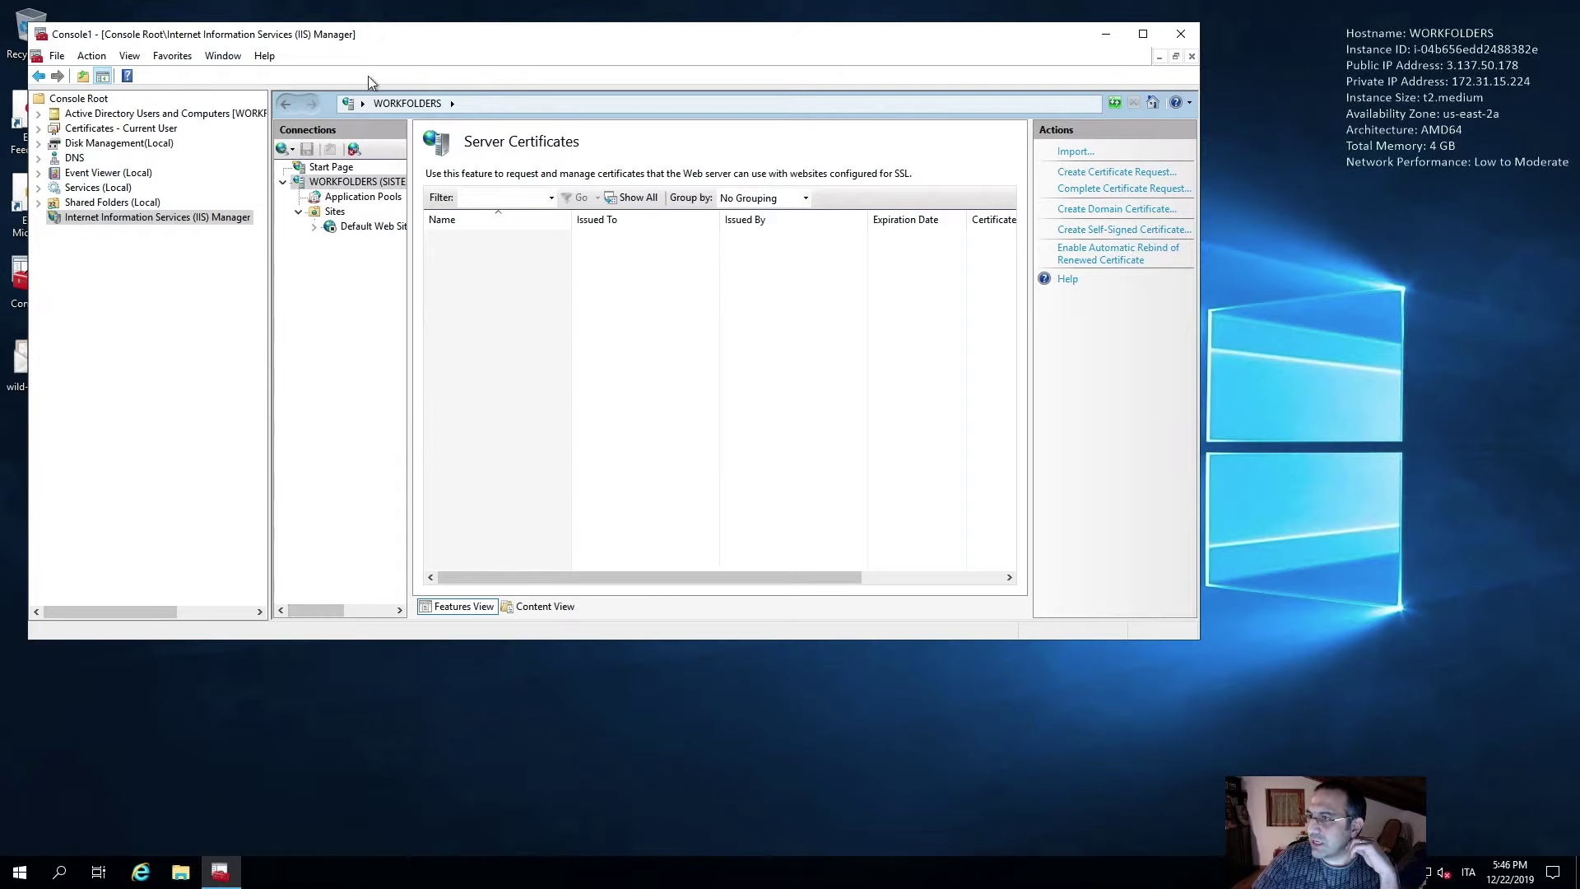
{"action": "double_click", "coordinate": [364, 36]}
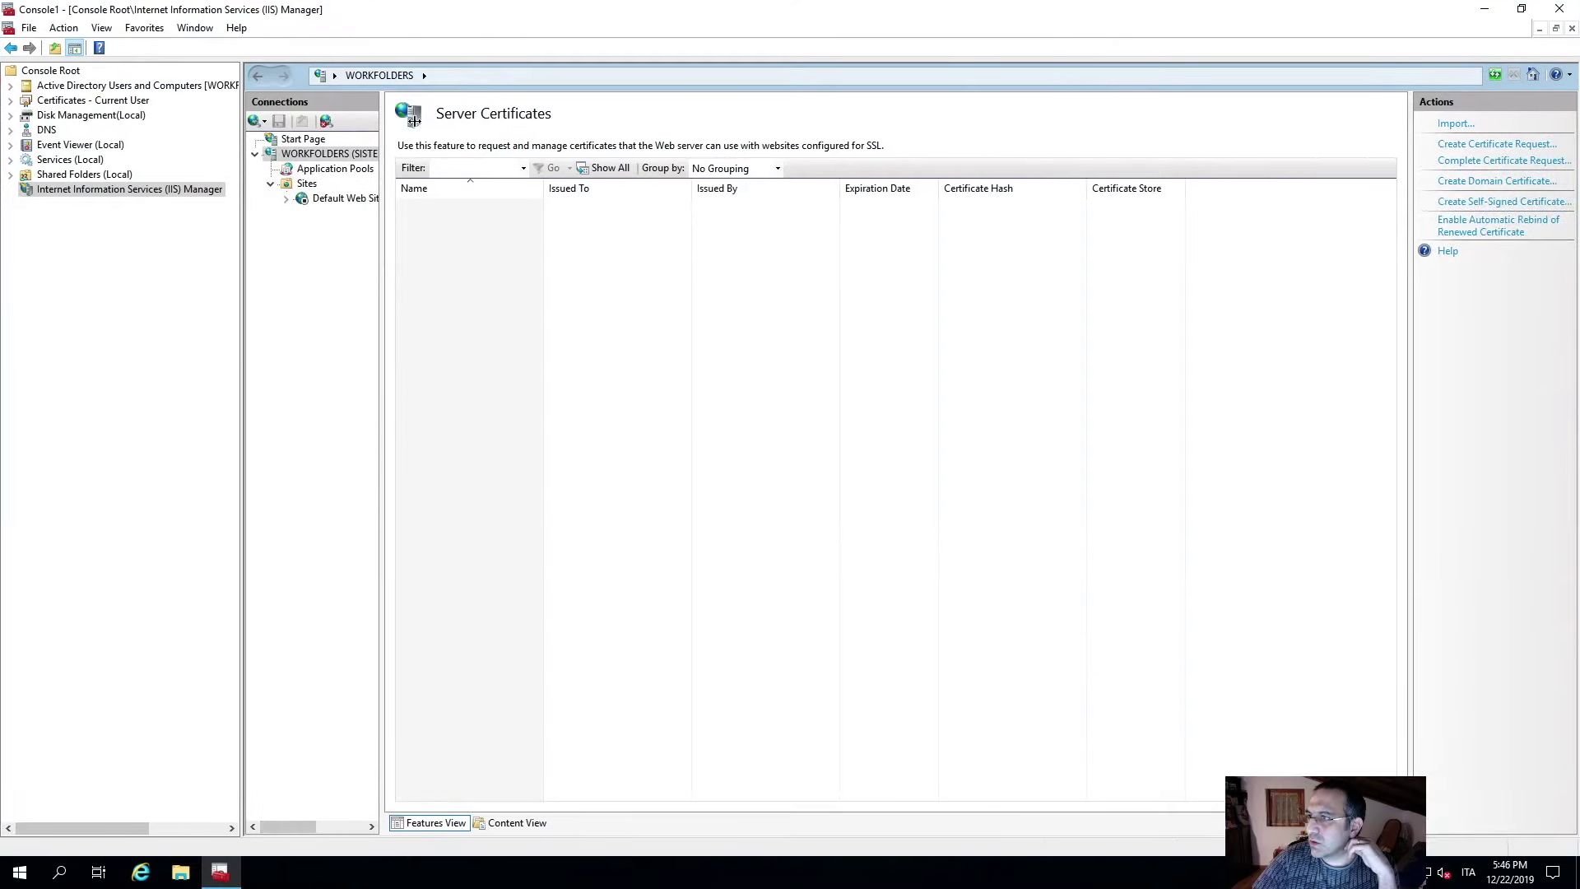
{"action": "left_click_drag", "start_coordinate": [382, 124], "coordinate": [568, 124]}
{"action": "left_click", "coordinate": [313, 154]}
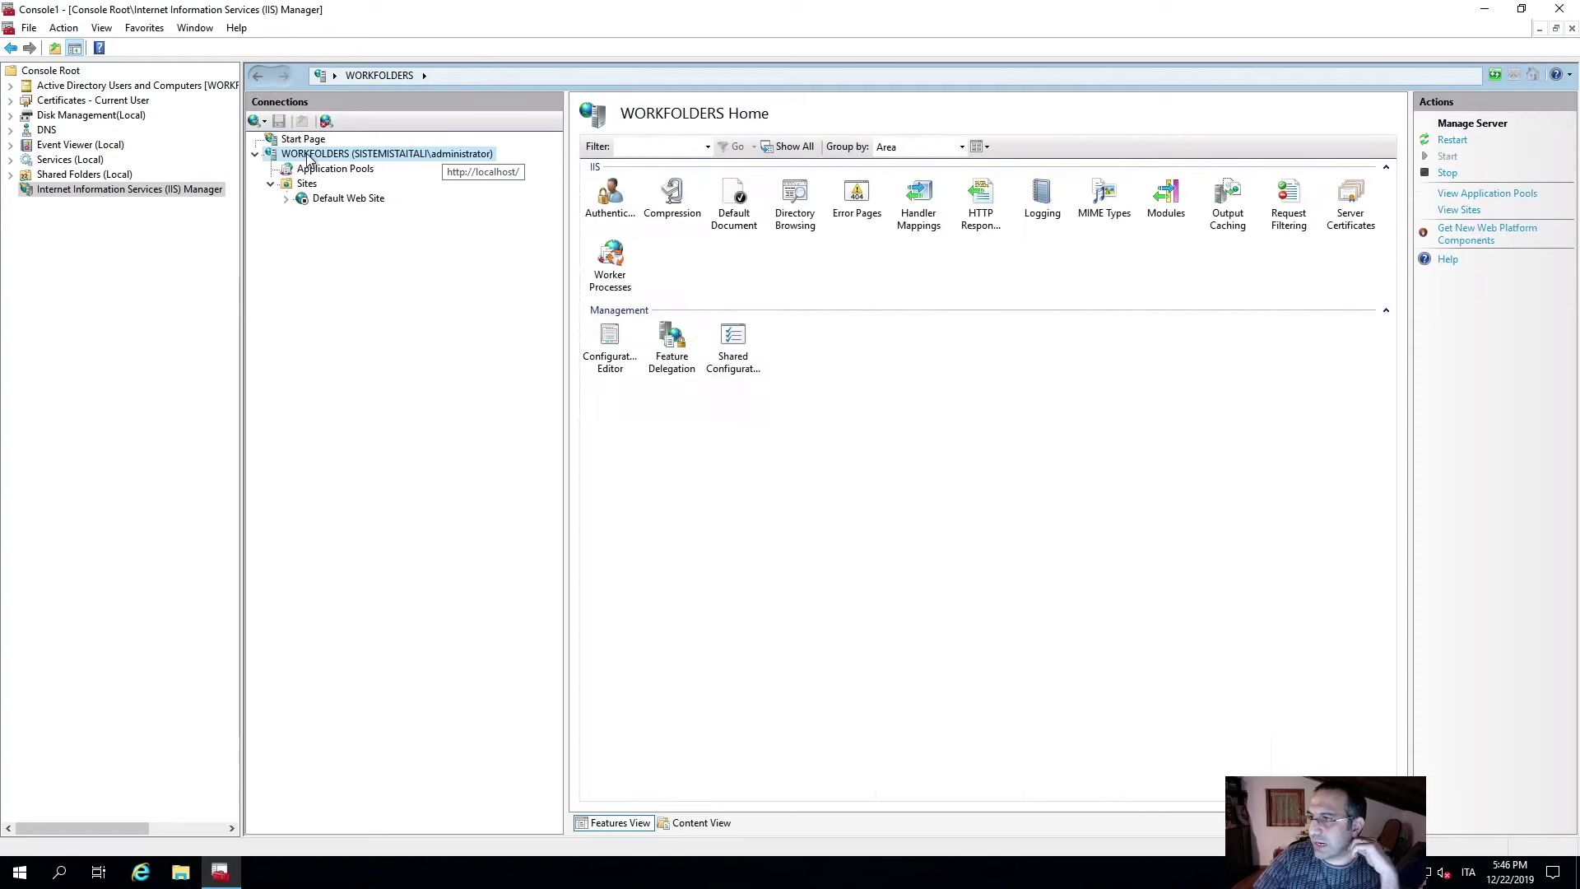
{"action": "left_click", "coordinate": [938, 262]}
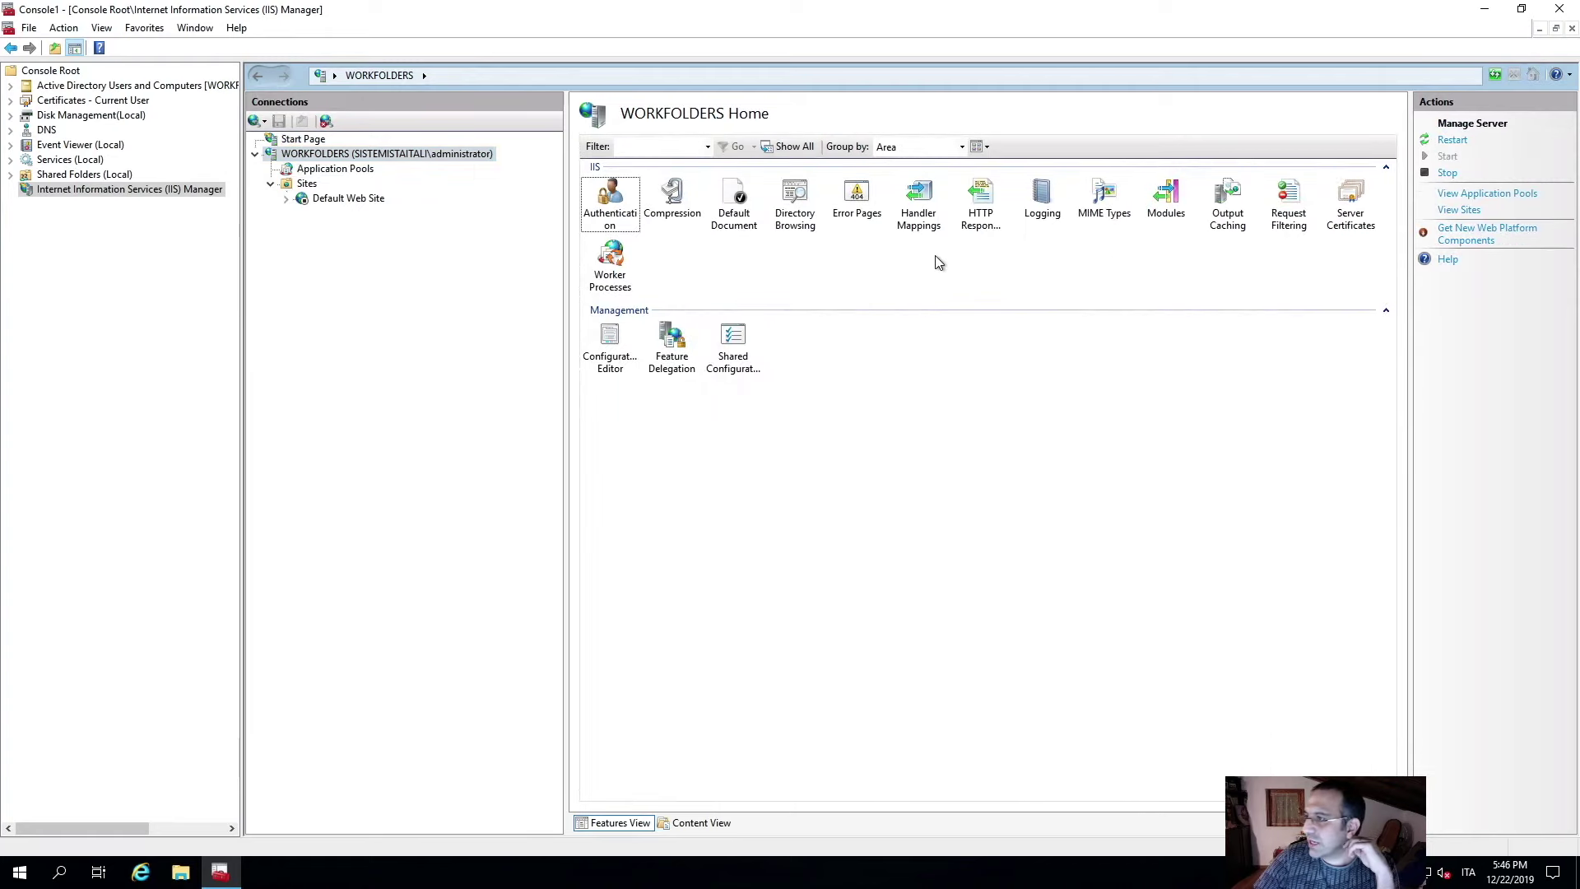
{"action": "double_click", "coordinate": [1351, 218]}
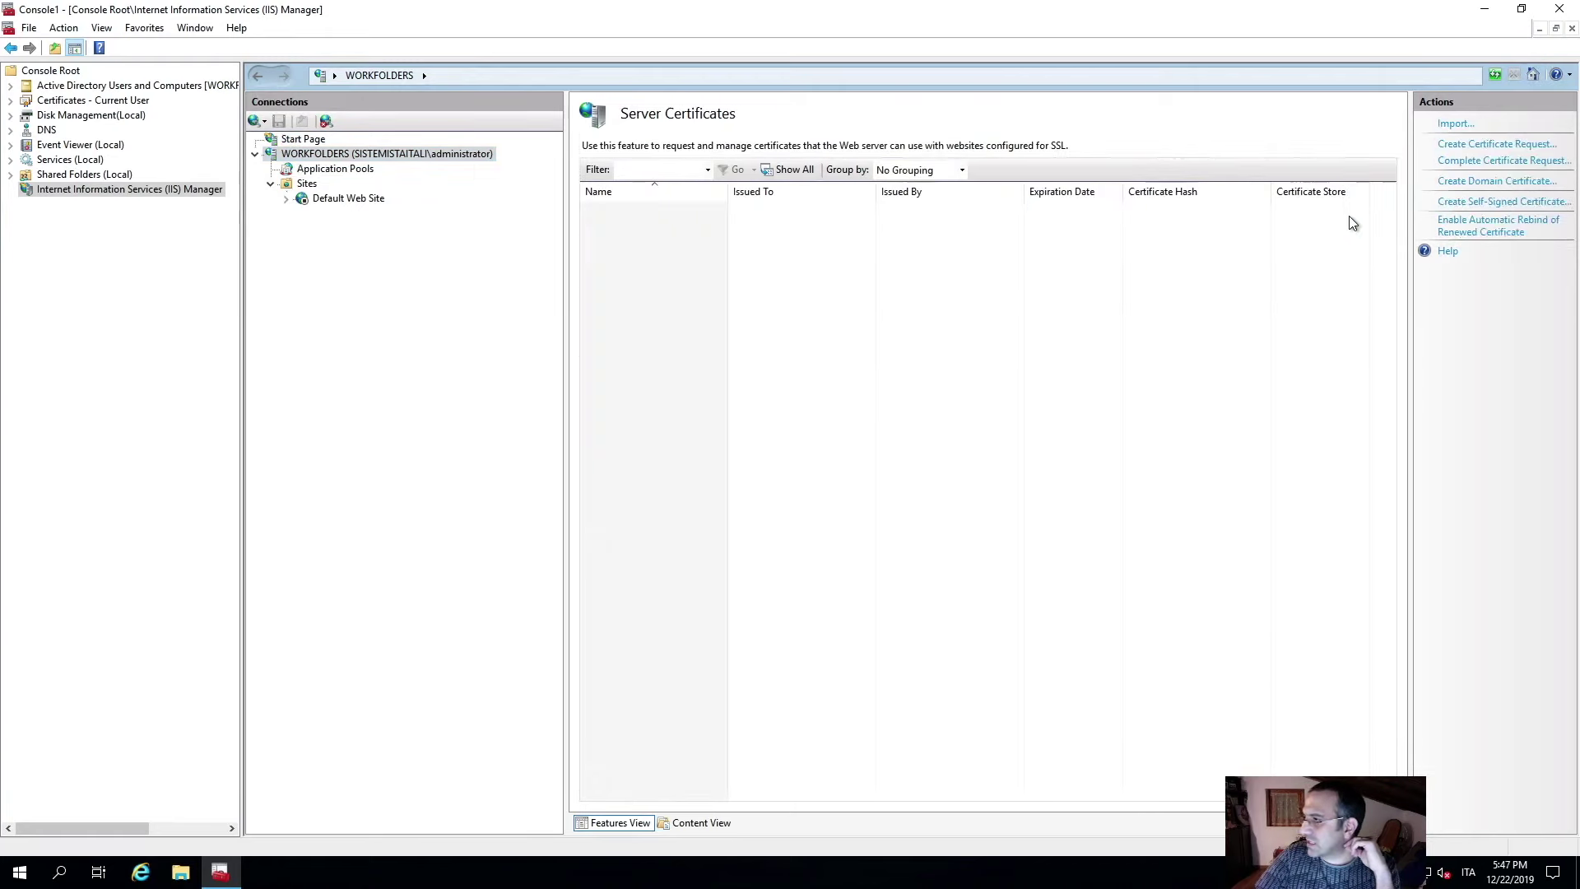
Step: Import Desktop\wild-sistemistaitaliano.pfx with its password, adding the *.sistemistaitaliano.it certificate
{"action": "left_click", "coordinate": [1443, 124]}
{"action": "left_click", "coordinate": [909, 360]}
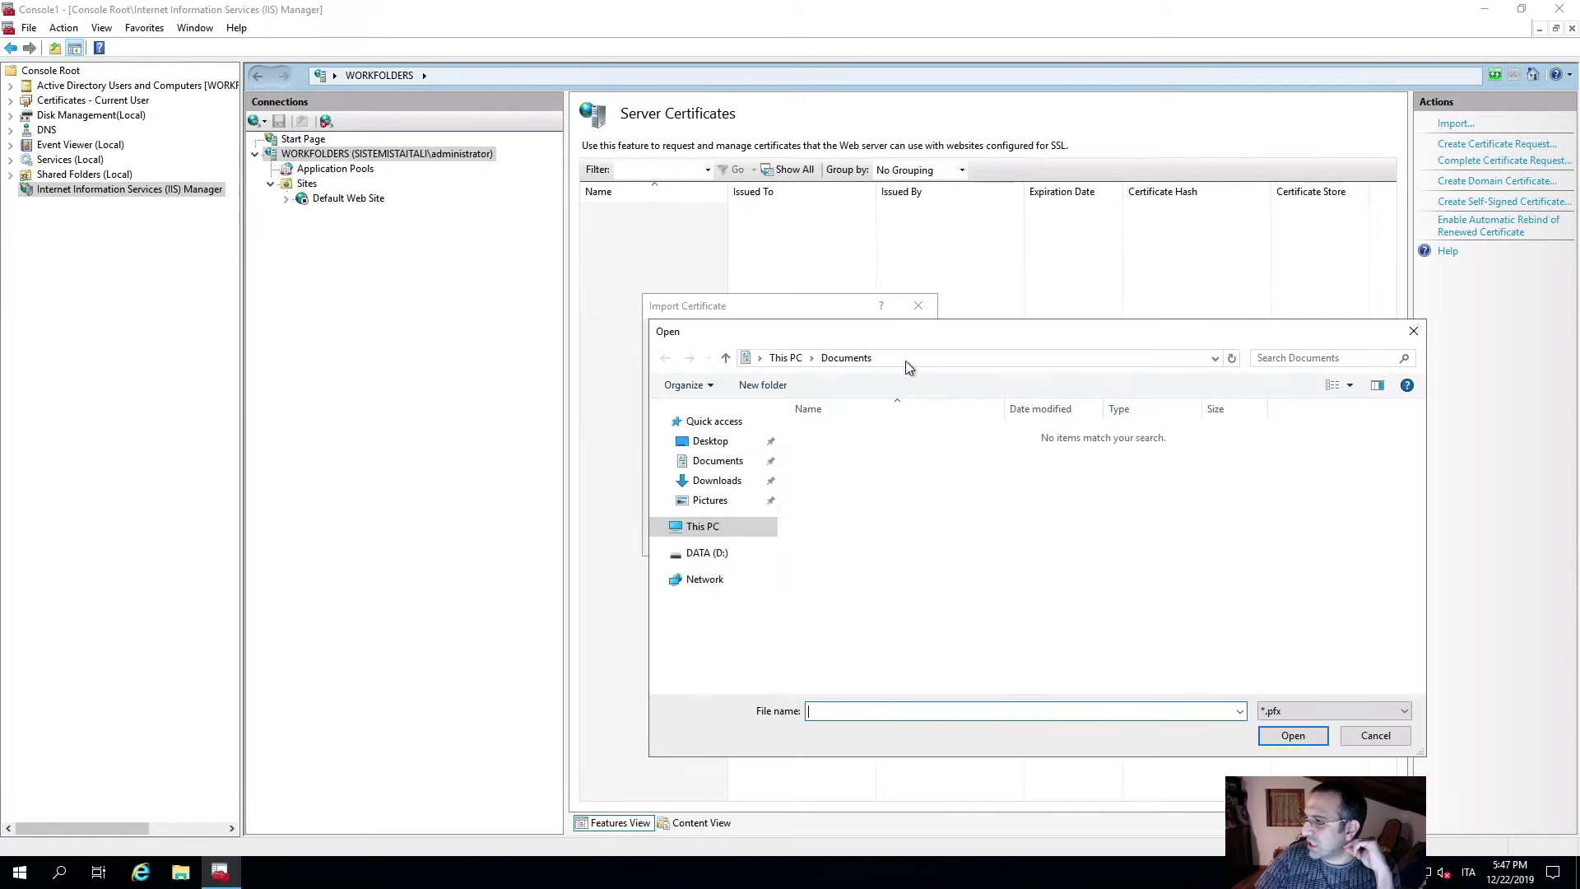
{"action": "left_click", "coordinate": [706, 441]}
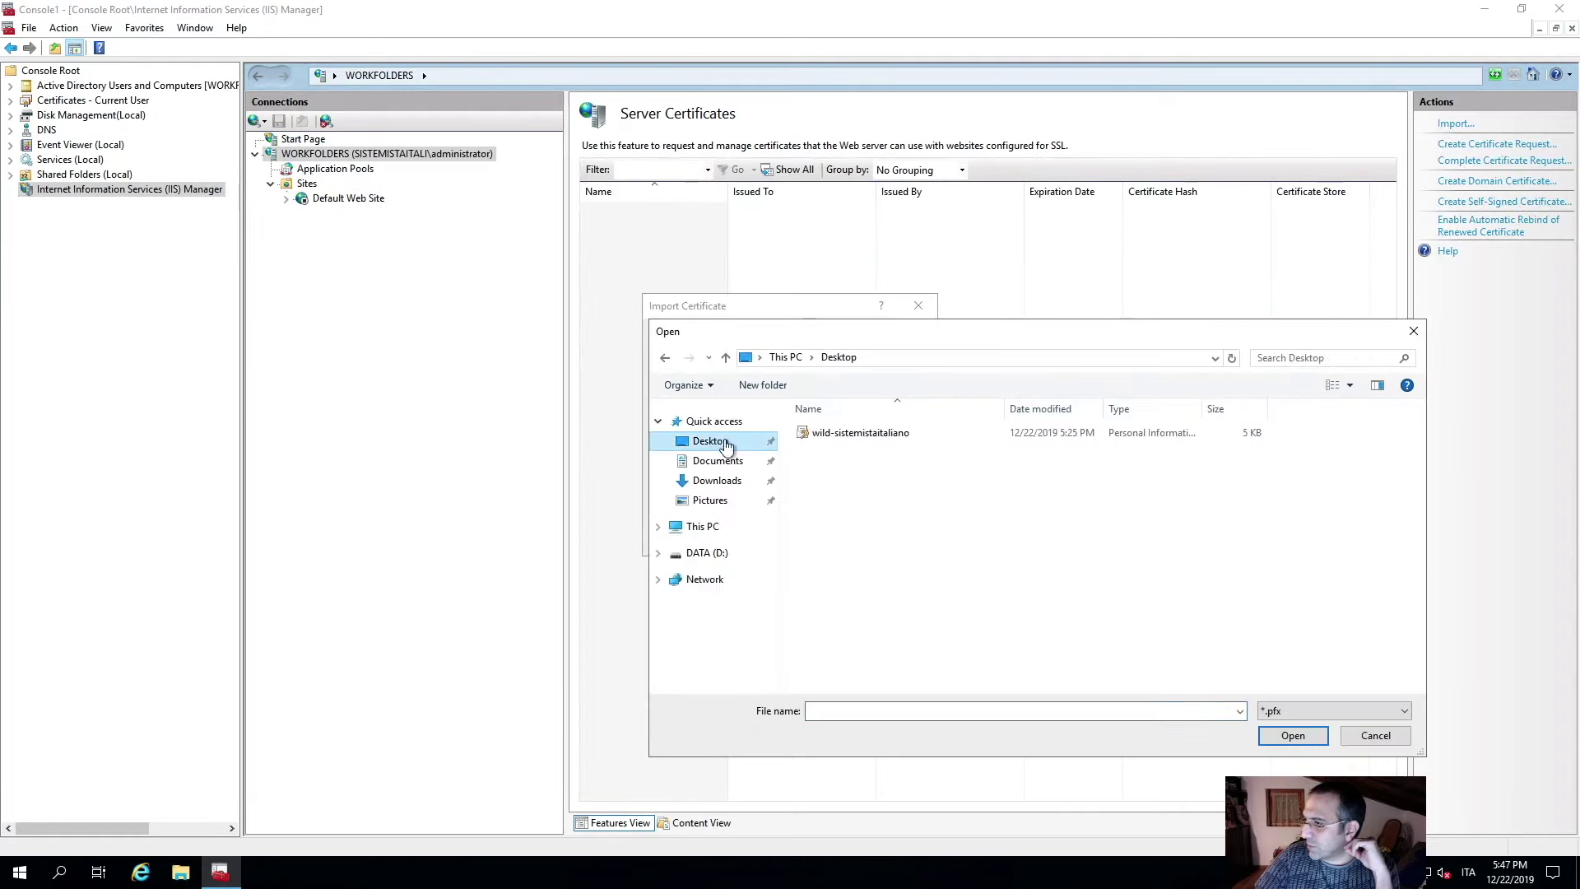
{"action": "double_click", "coordinate": [840, 436]}
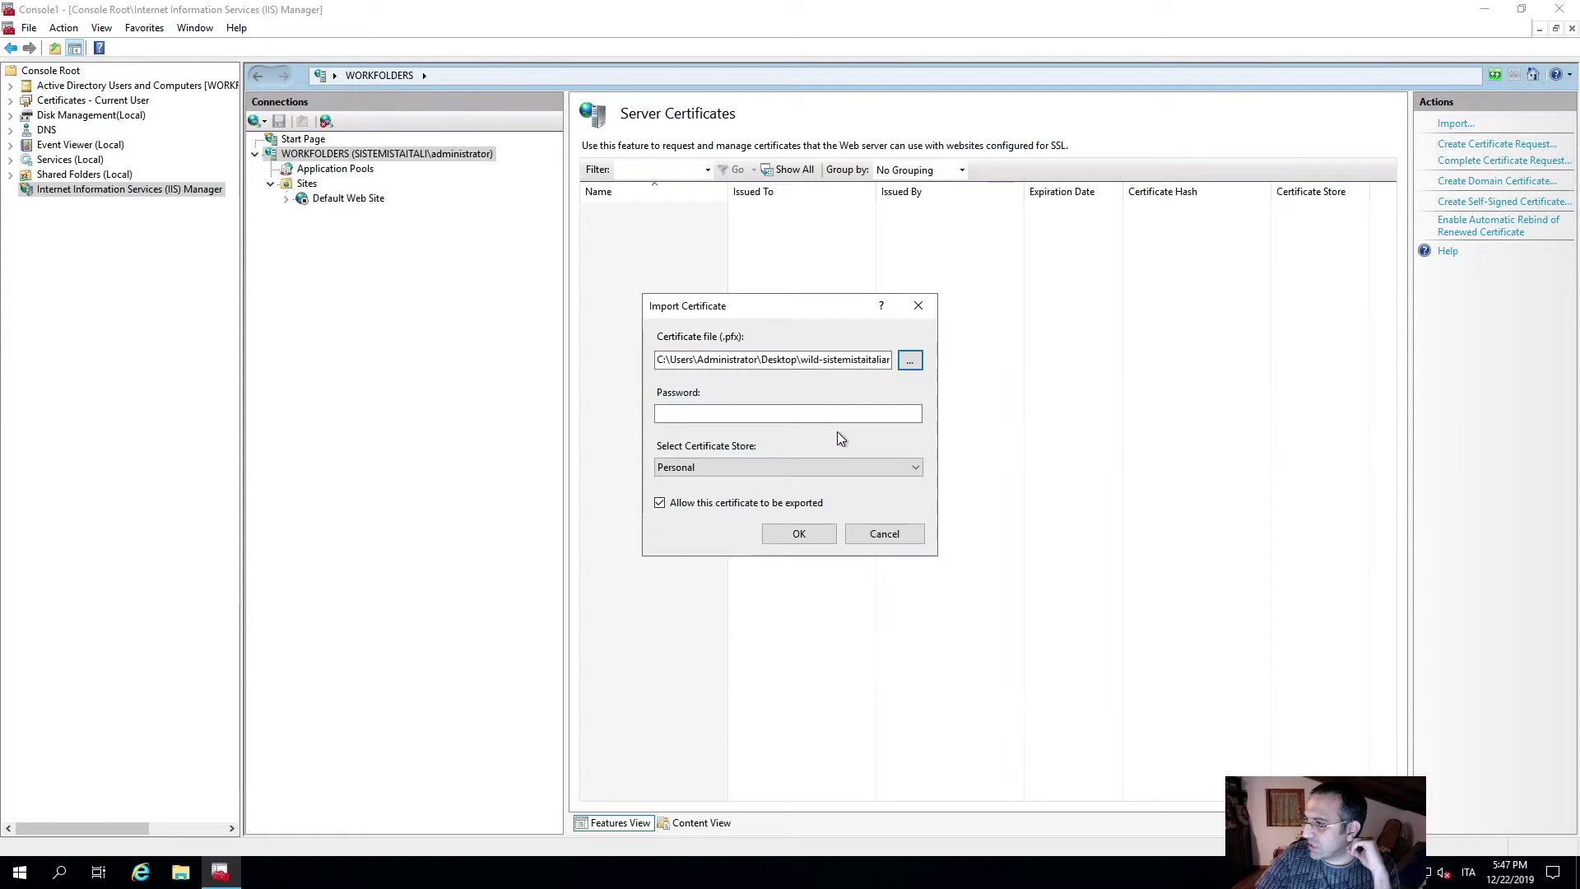
{"action": "left_click", "coordinate": [737, 415]}
{"action": "type", "text": "************"}
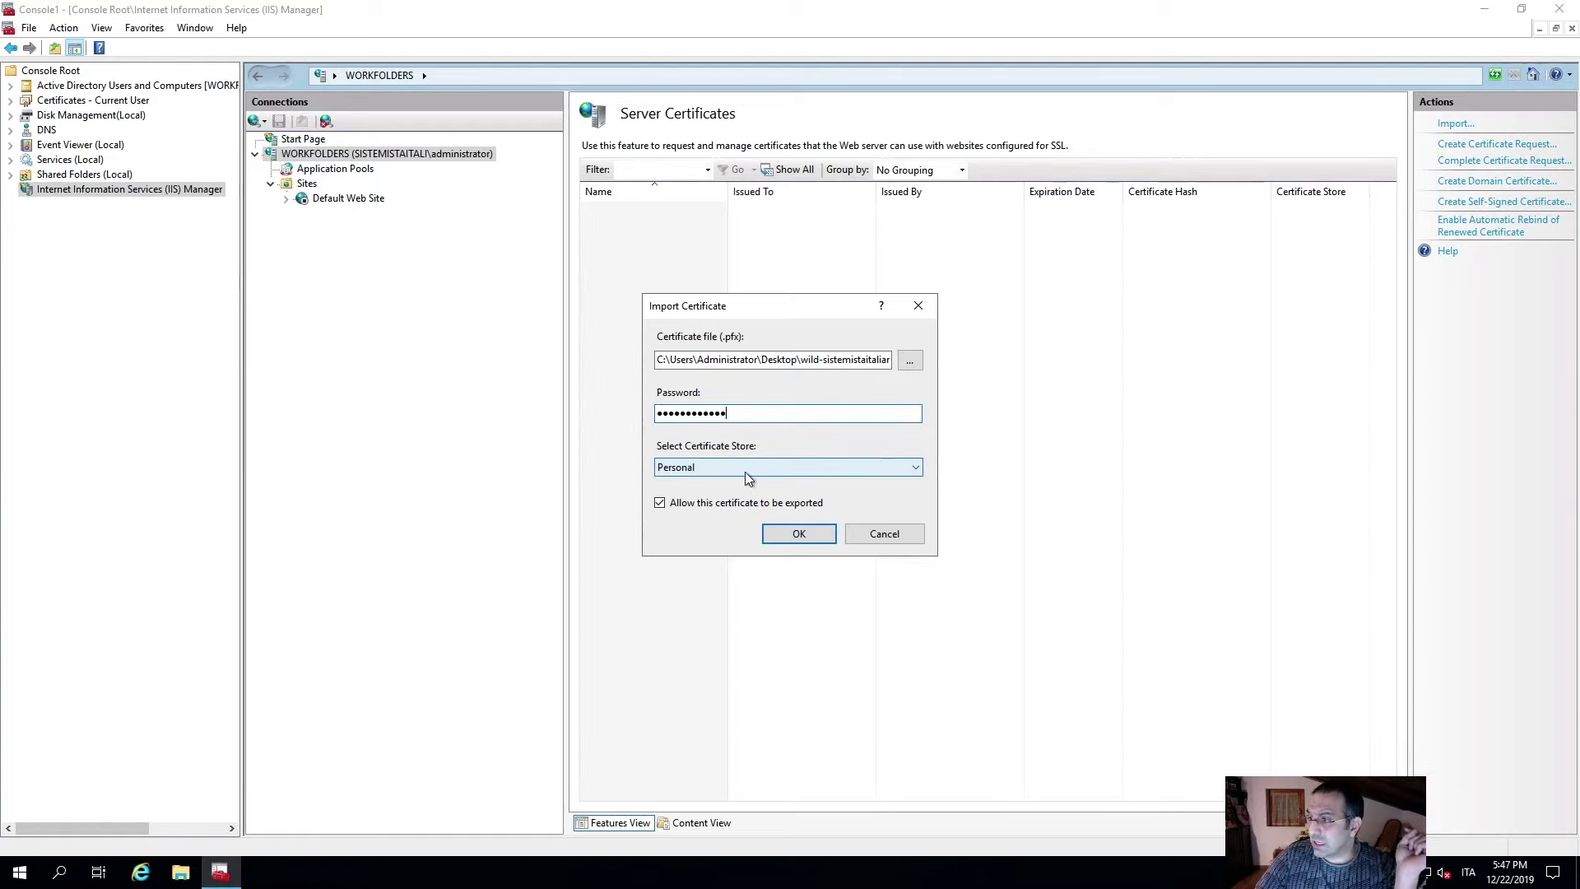
{"action": "left_click", "coordinate": [782, 536]}
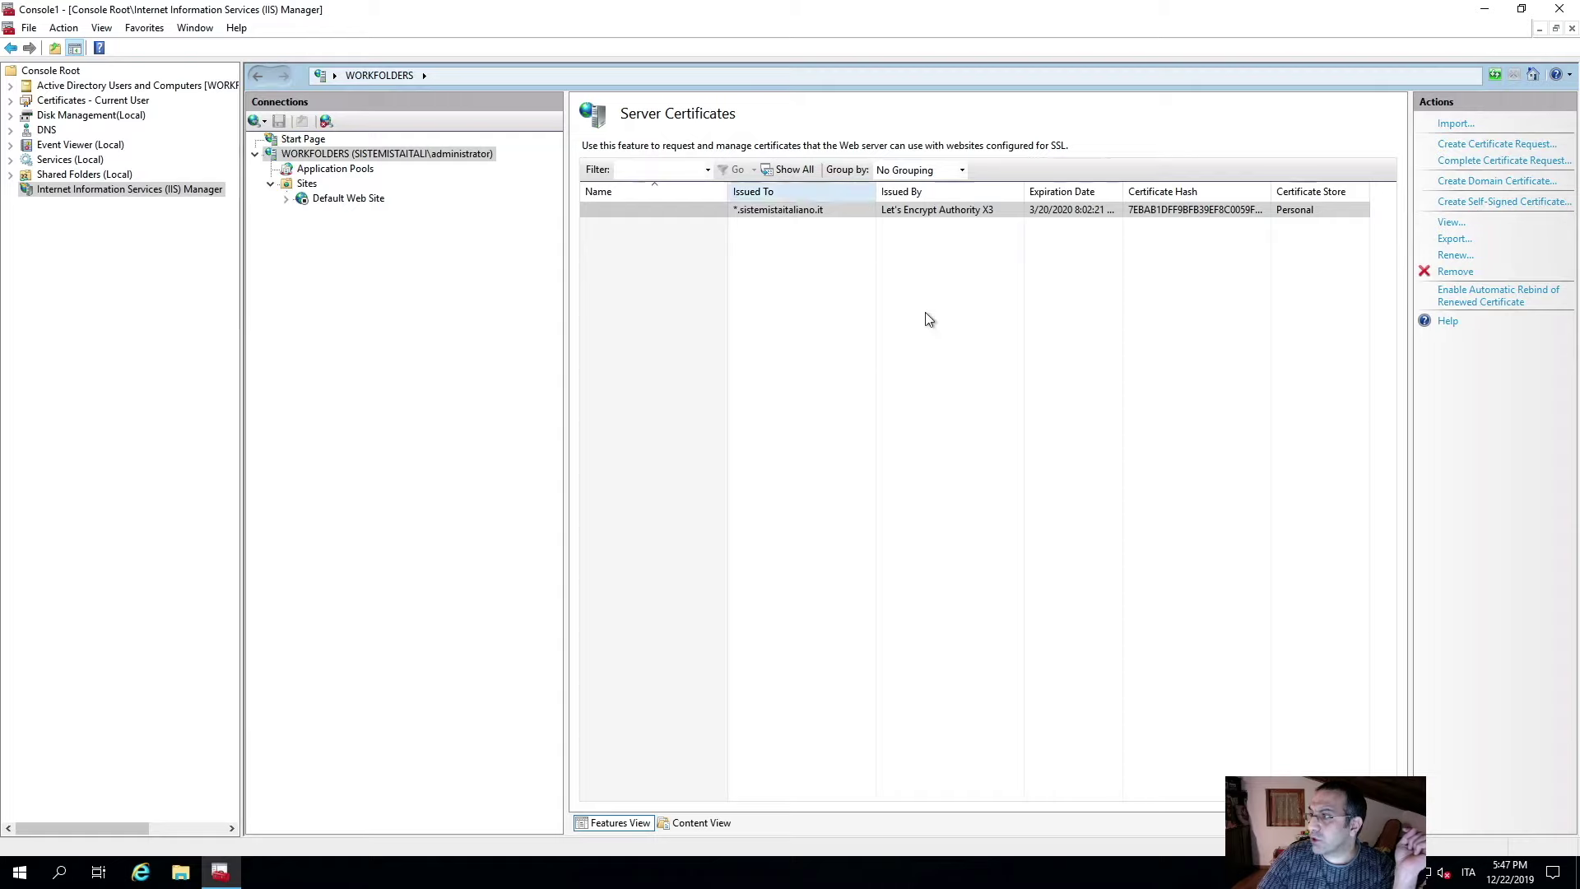
{"action": "left_click", "coordinate": [748, 213]}
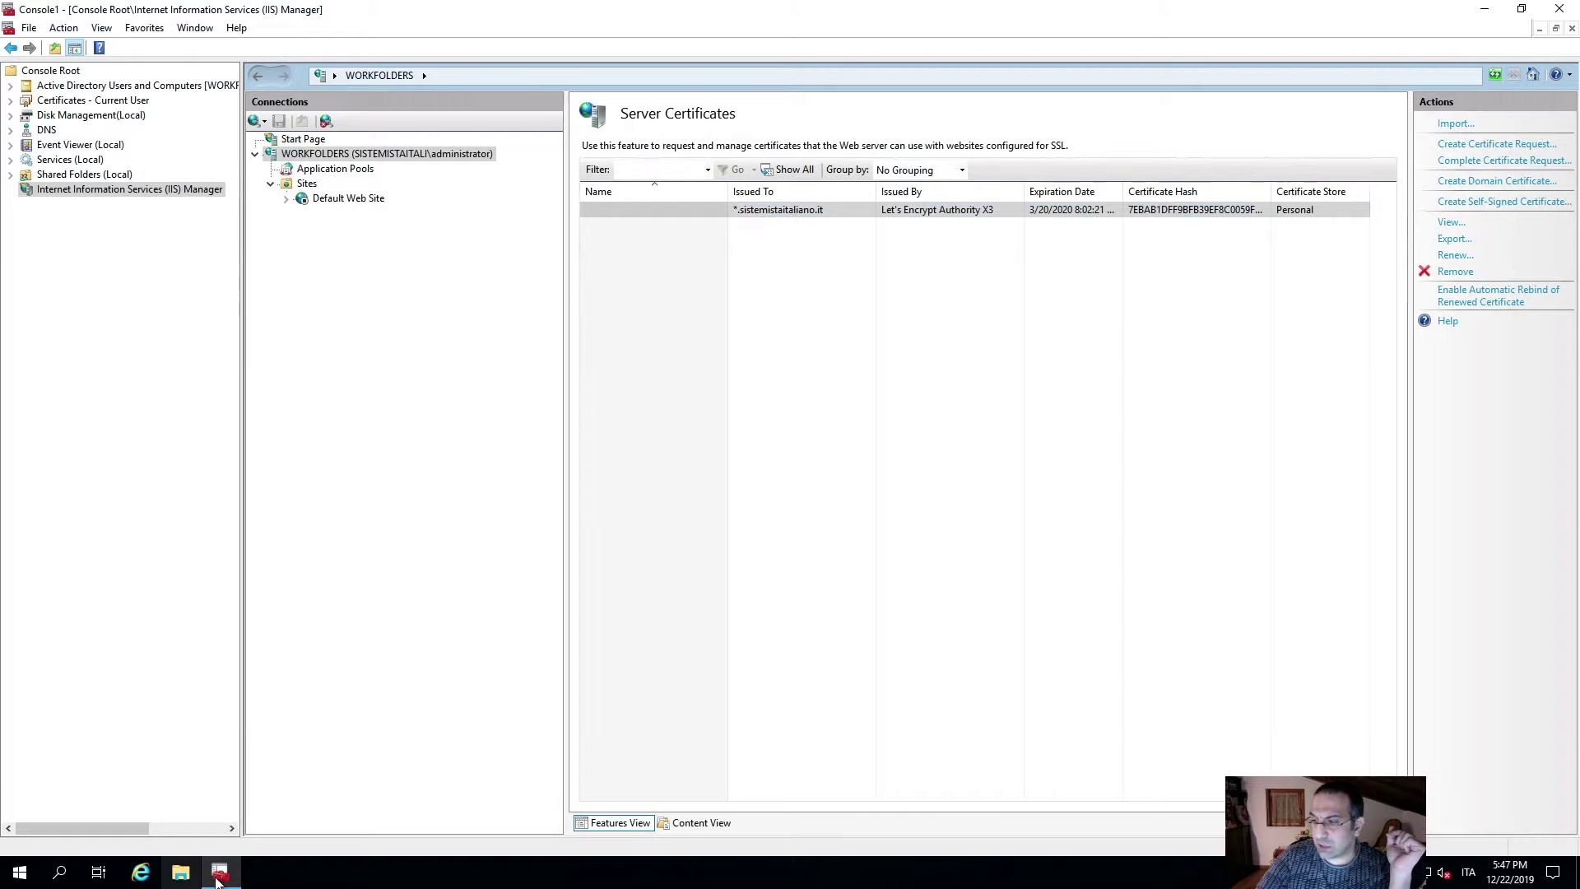
Step: Check the certificate in the current user's Personal store, then select Default Web Site
{"action": "left_click", "coordinate": [80, 104]}
{"action": "double_click", "coordinate": [271, 93]}
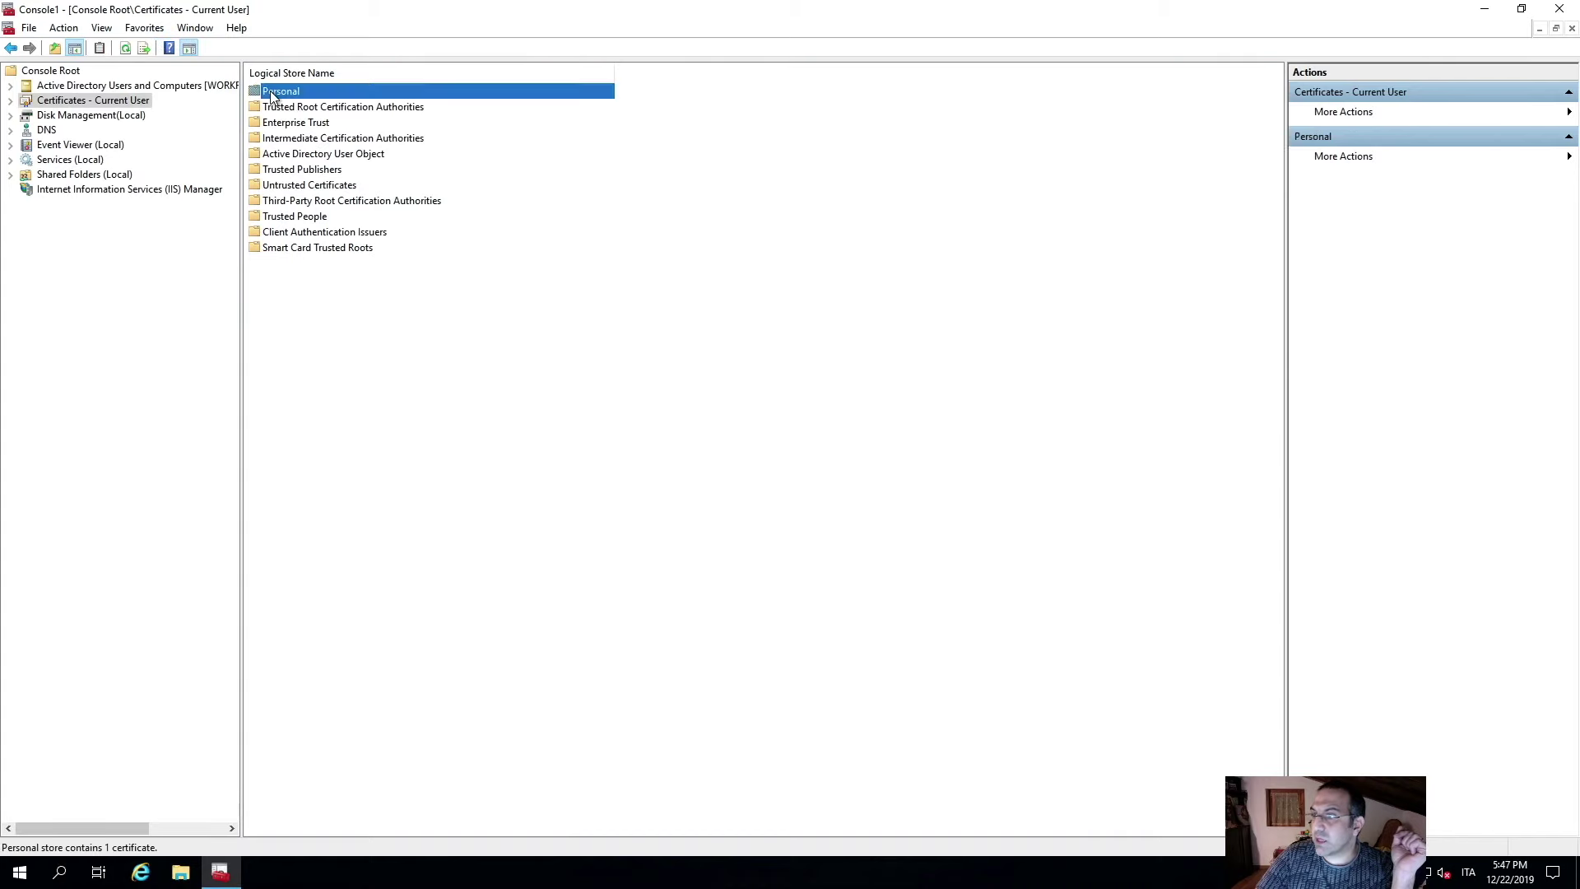
{"action": "left_click", "coordinate": [800, 207]}
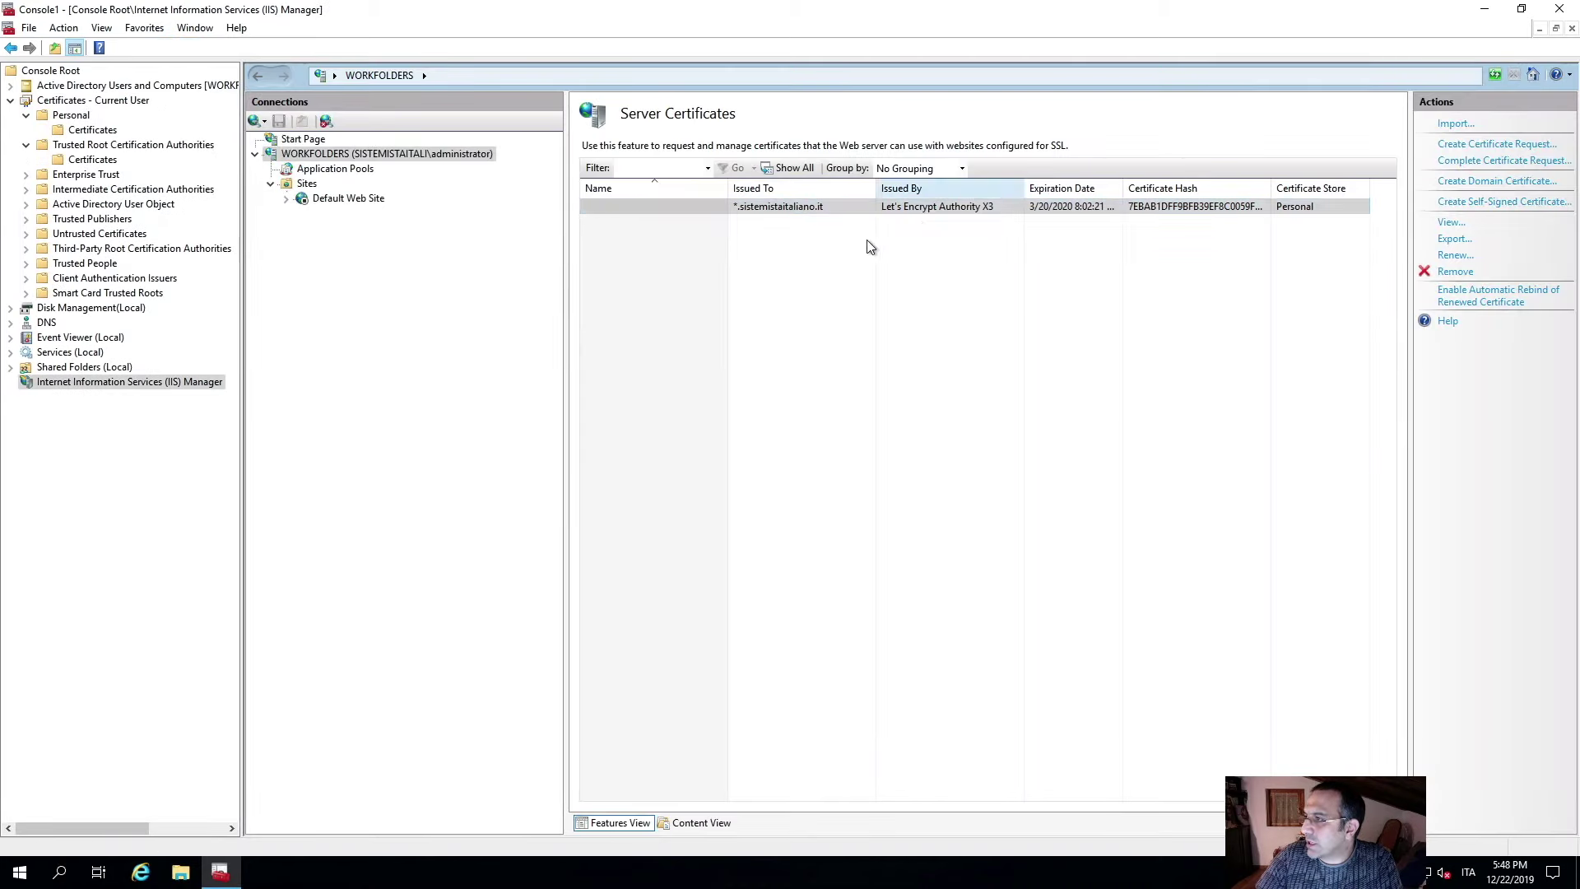
{"action": "left_click", "coordinate": [340, 200]}
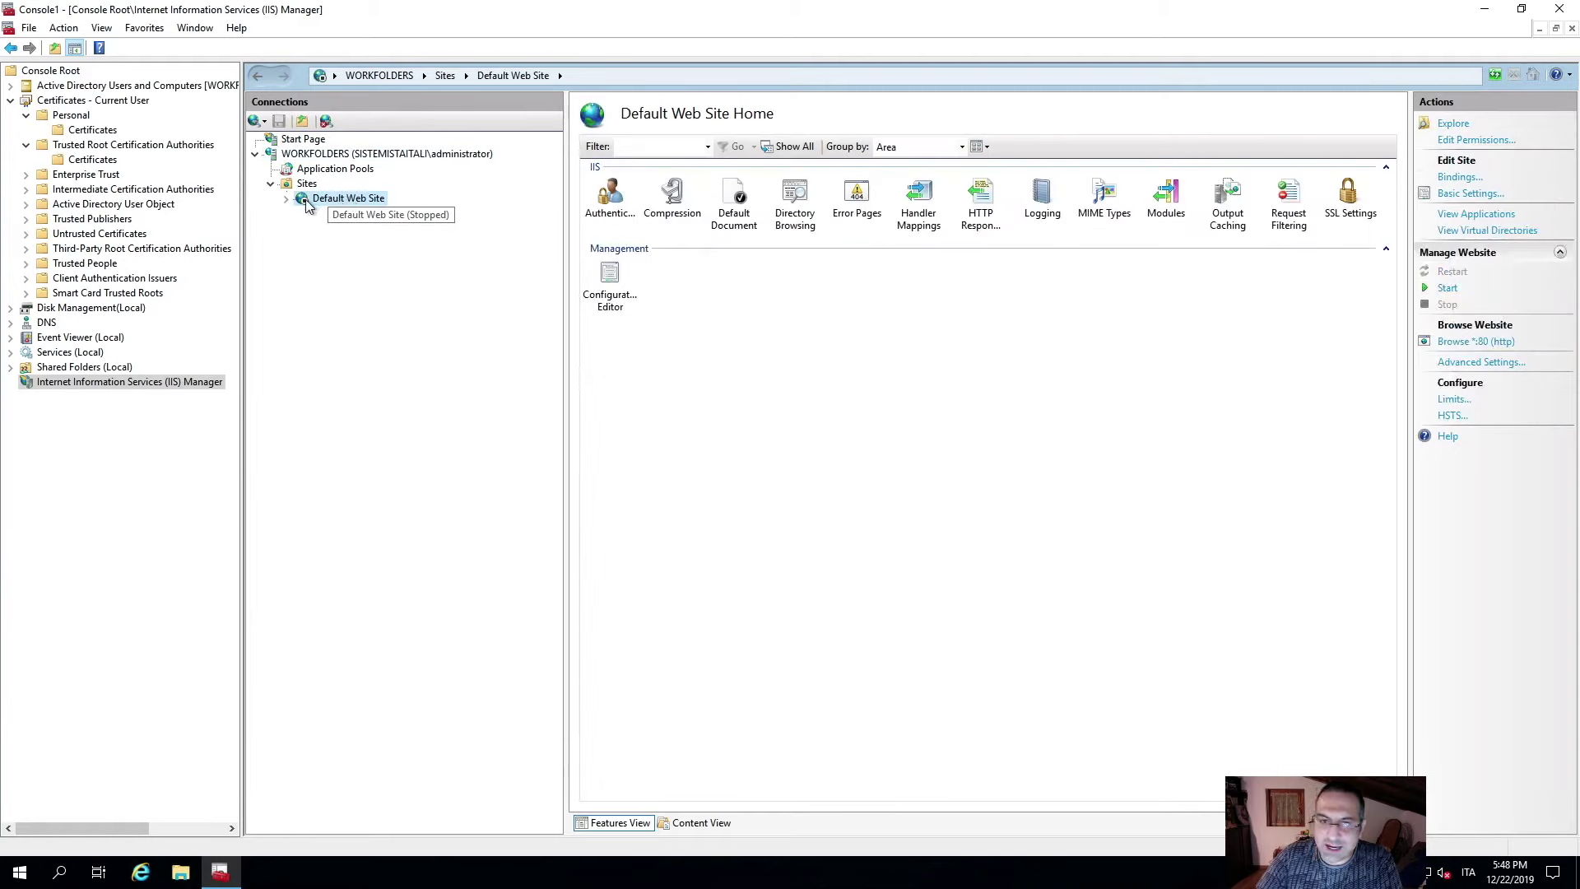
Step: Add an https port 443 binding for workfolders.sistemistaitaliano.it using the *.sistemistaitaliano.it certificate
{"action": "left_click", "coordinate": [1465, 177]}
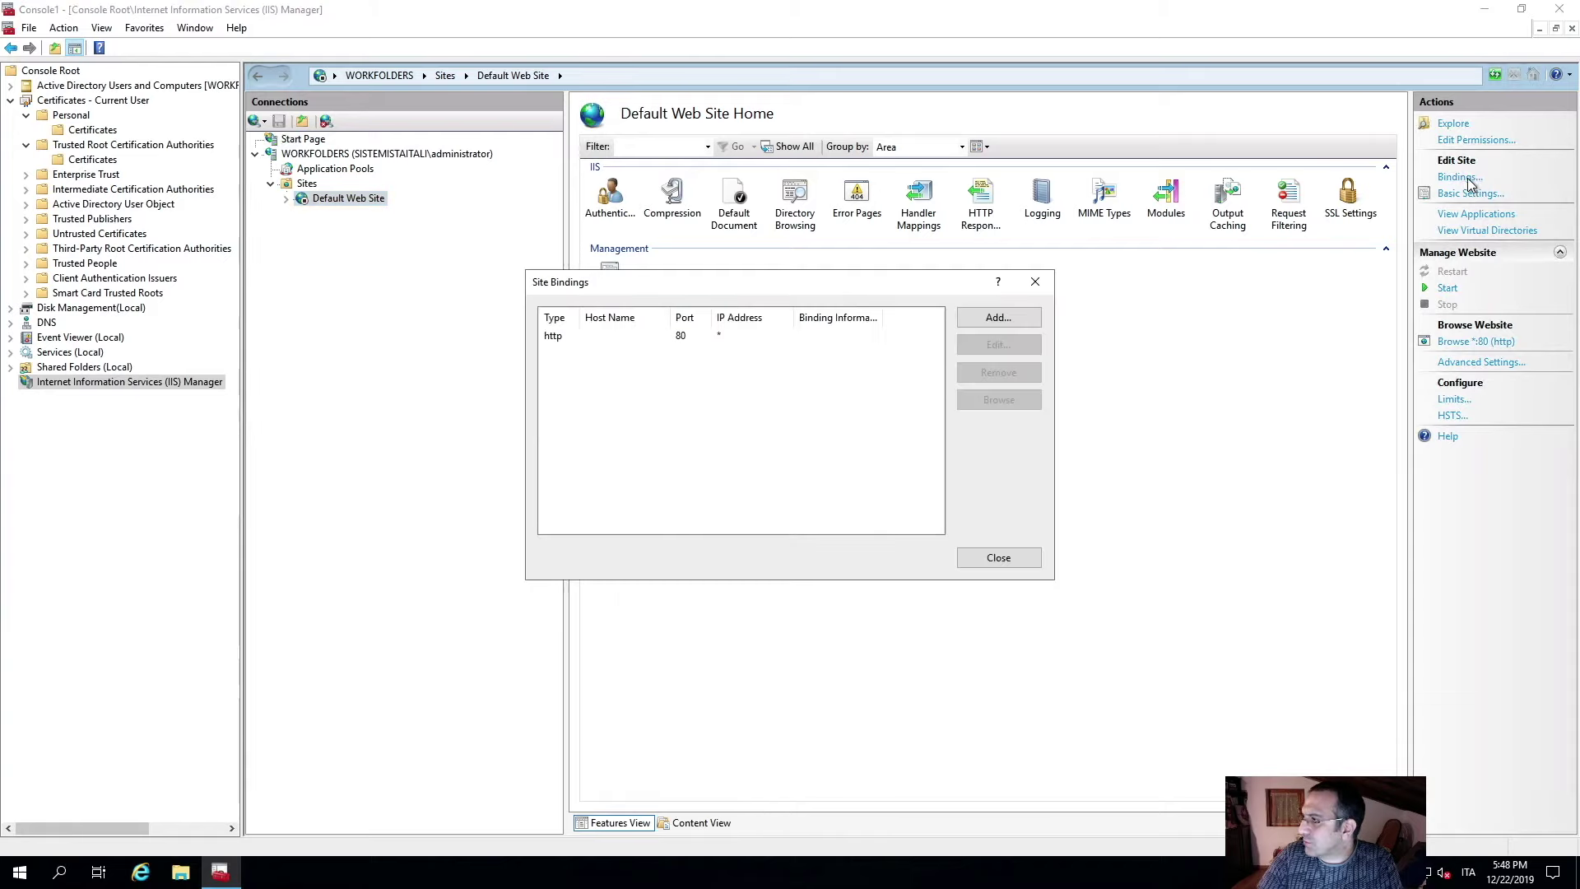
{"action": "left_click", "coordinate": [1005, 320]}
{"action": "left_click", "coordinate": [655, 314]}
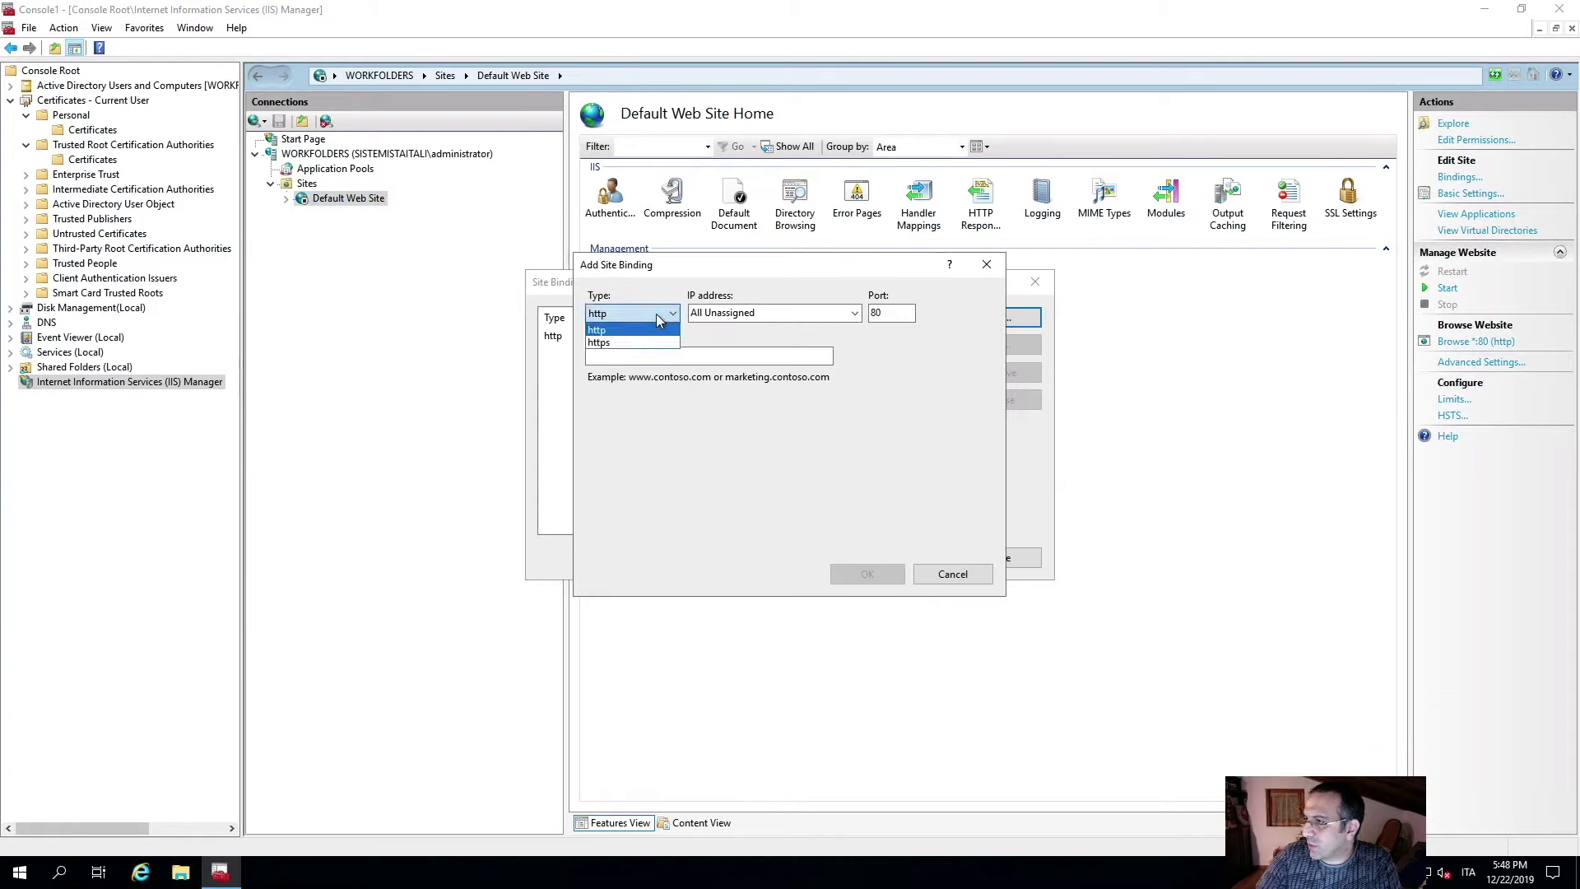
{"action": "left_click", "coordinate": [617, 342]}
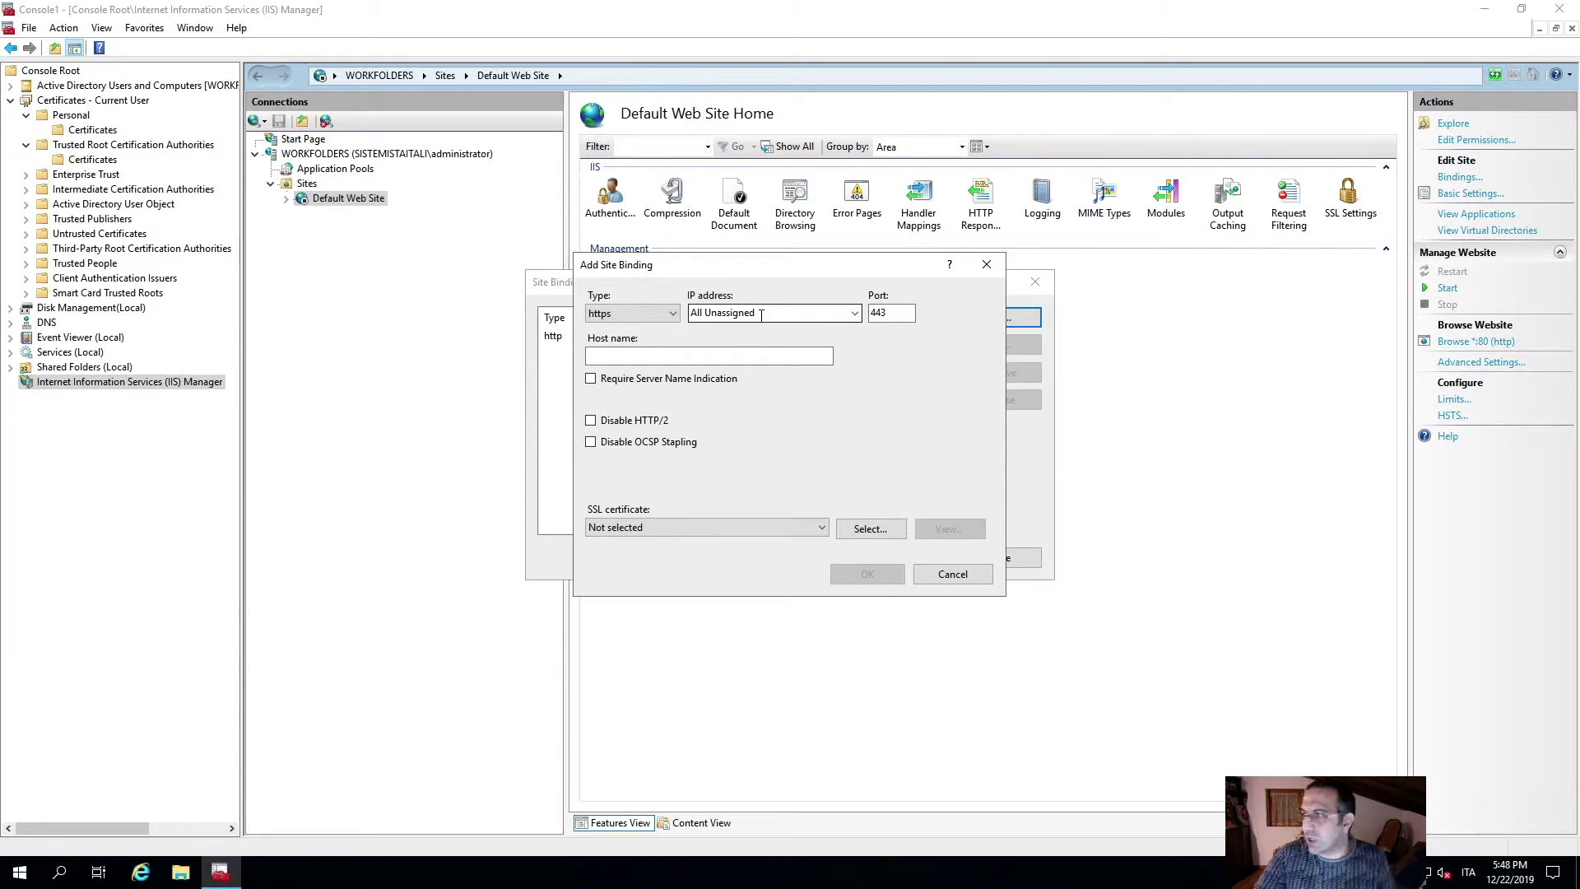
{"action": "left_click", "coordinate": [688, 352]}
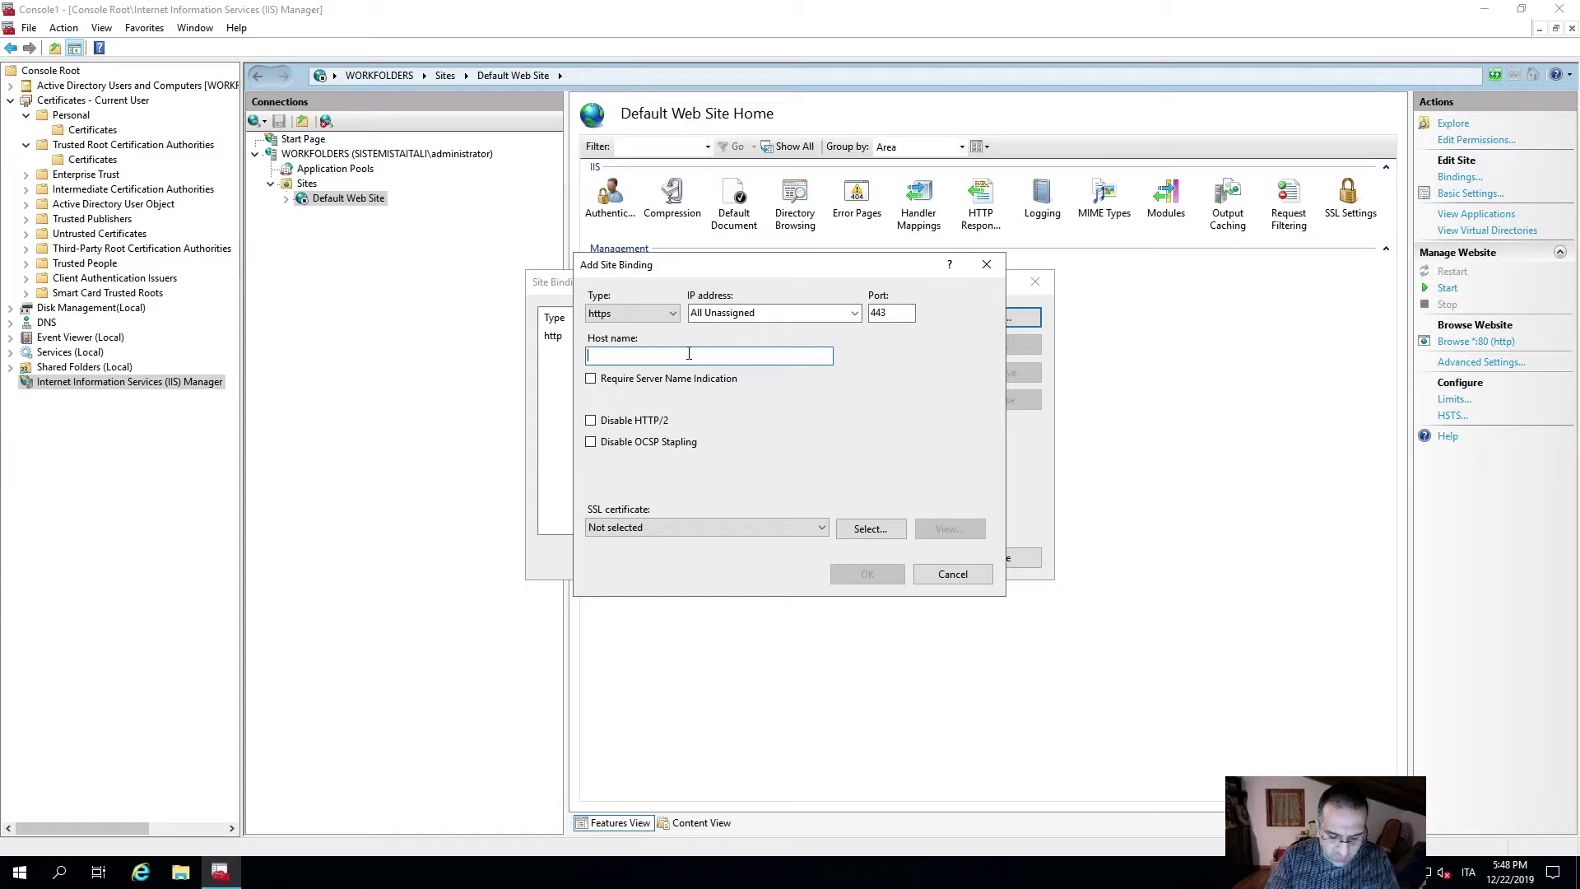
{"action": "type", "text": "workfolders."}
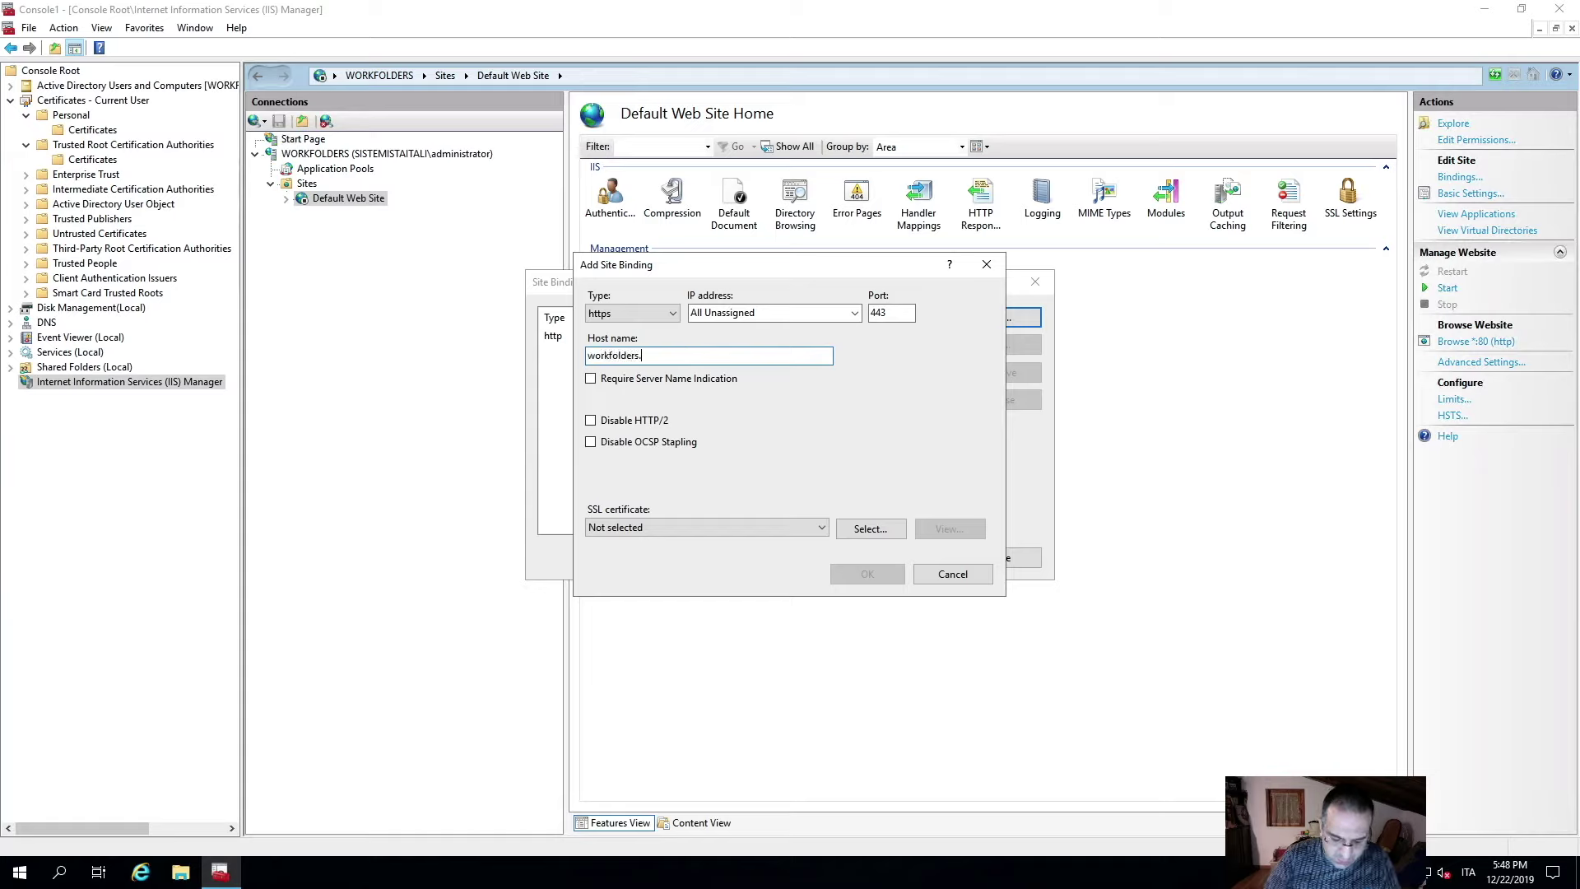
{"action": "type", "text": "sistemistai"}
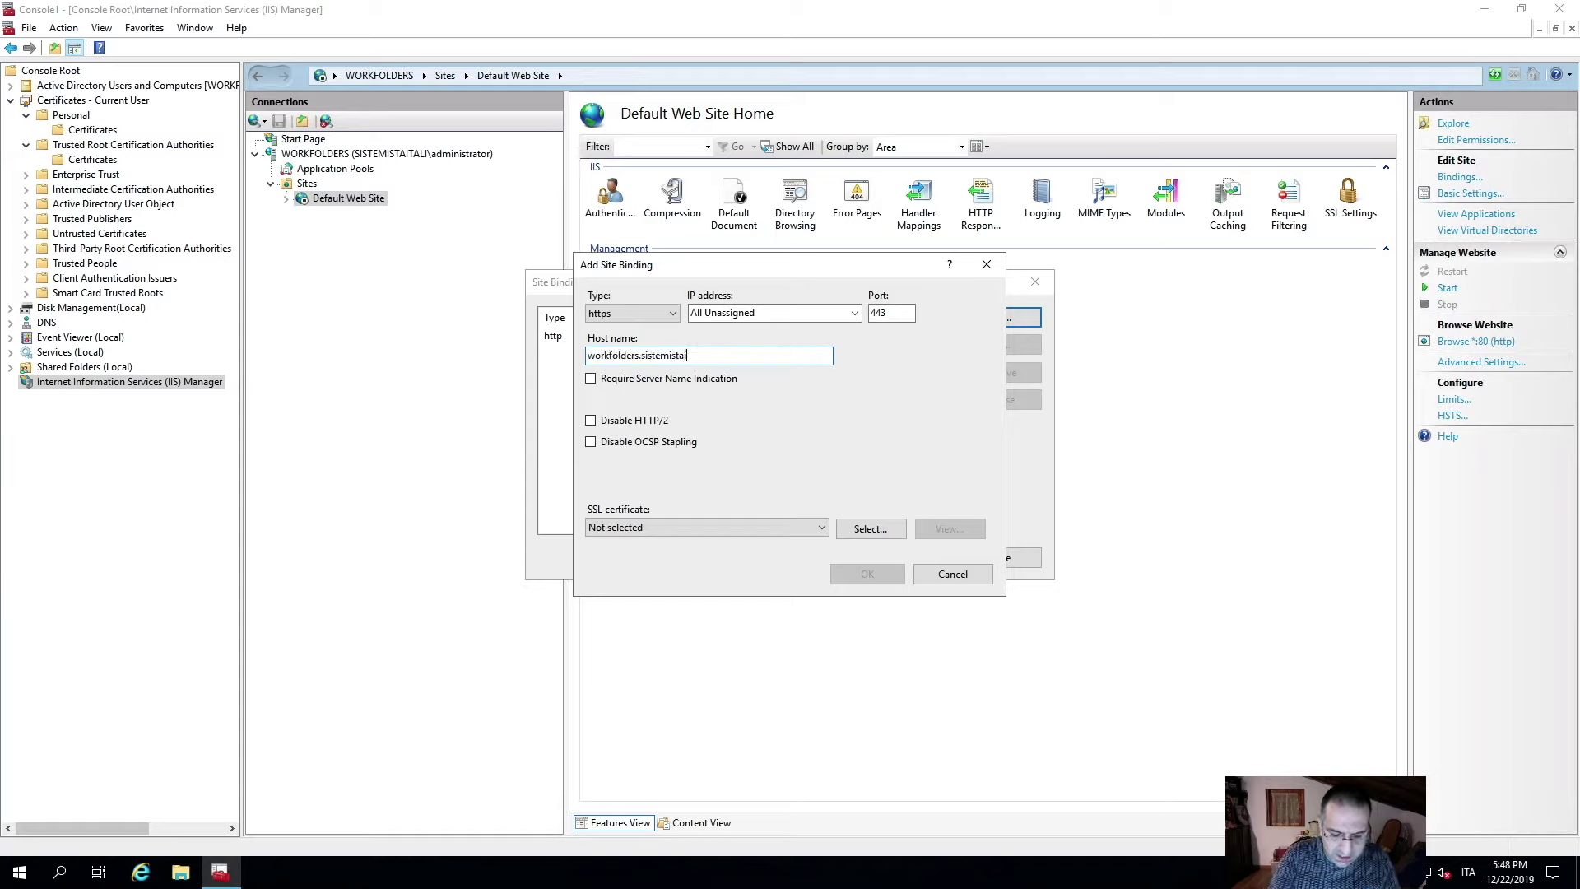
{"action": "type", "text": "taliano.it"}
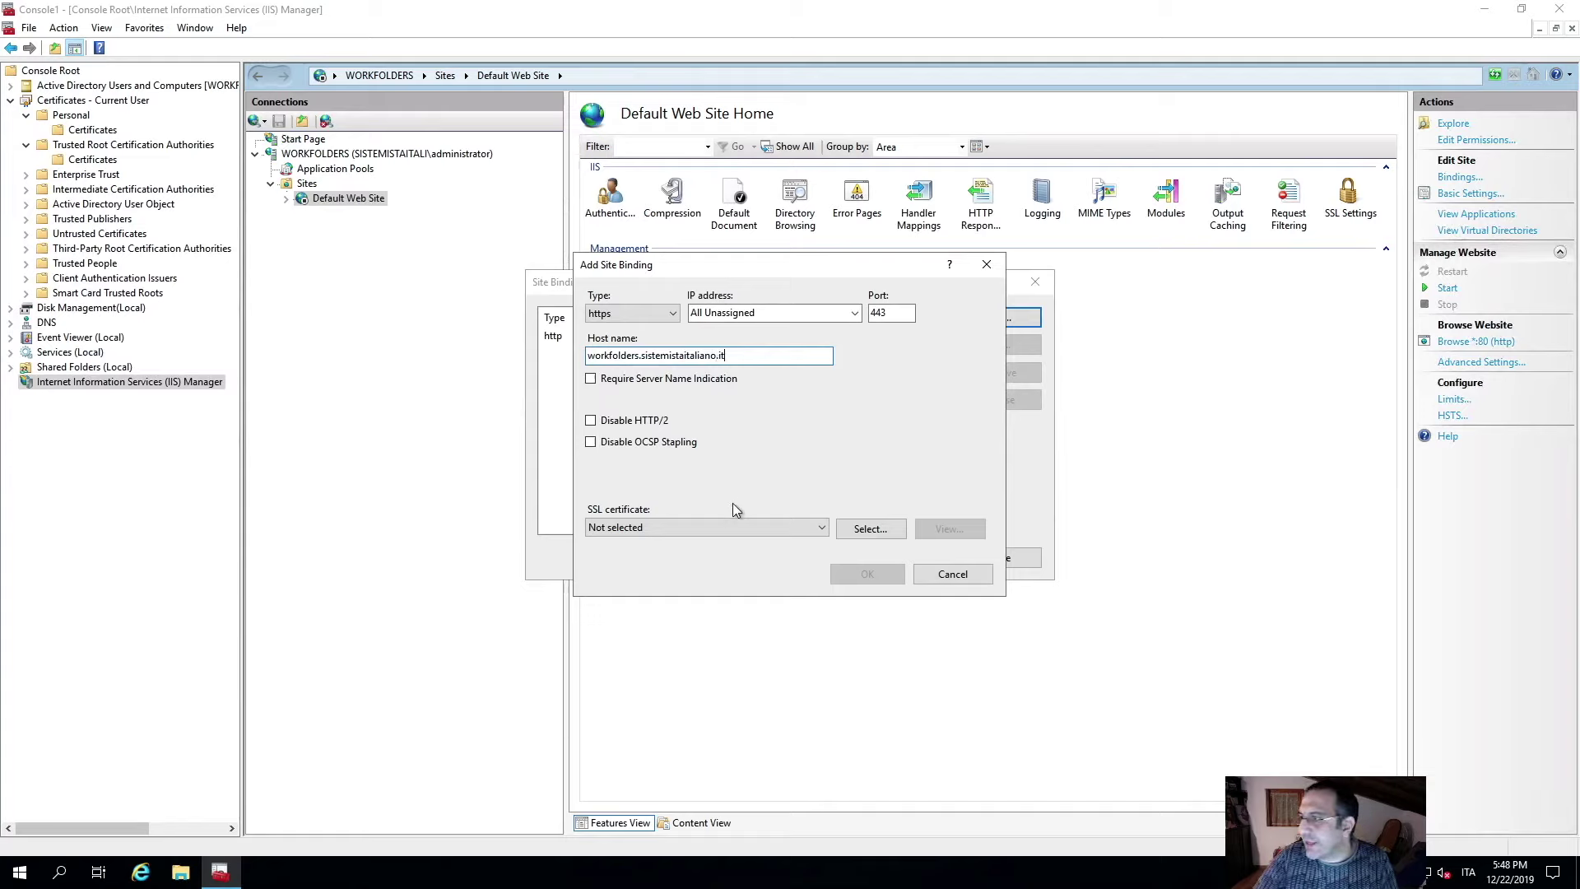
{"action": "left_click", "coordinate": [710, 523]}
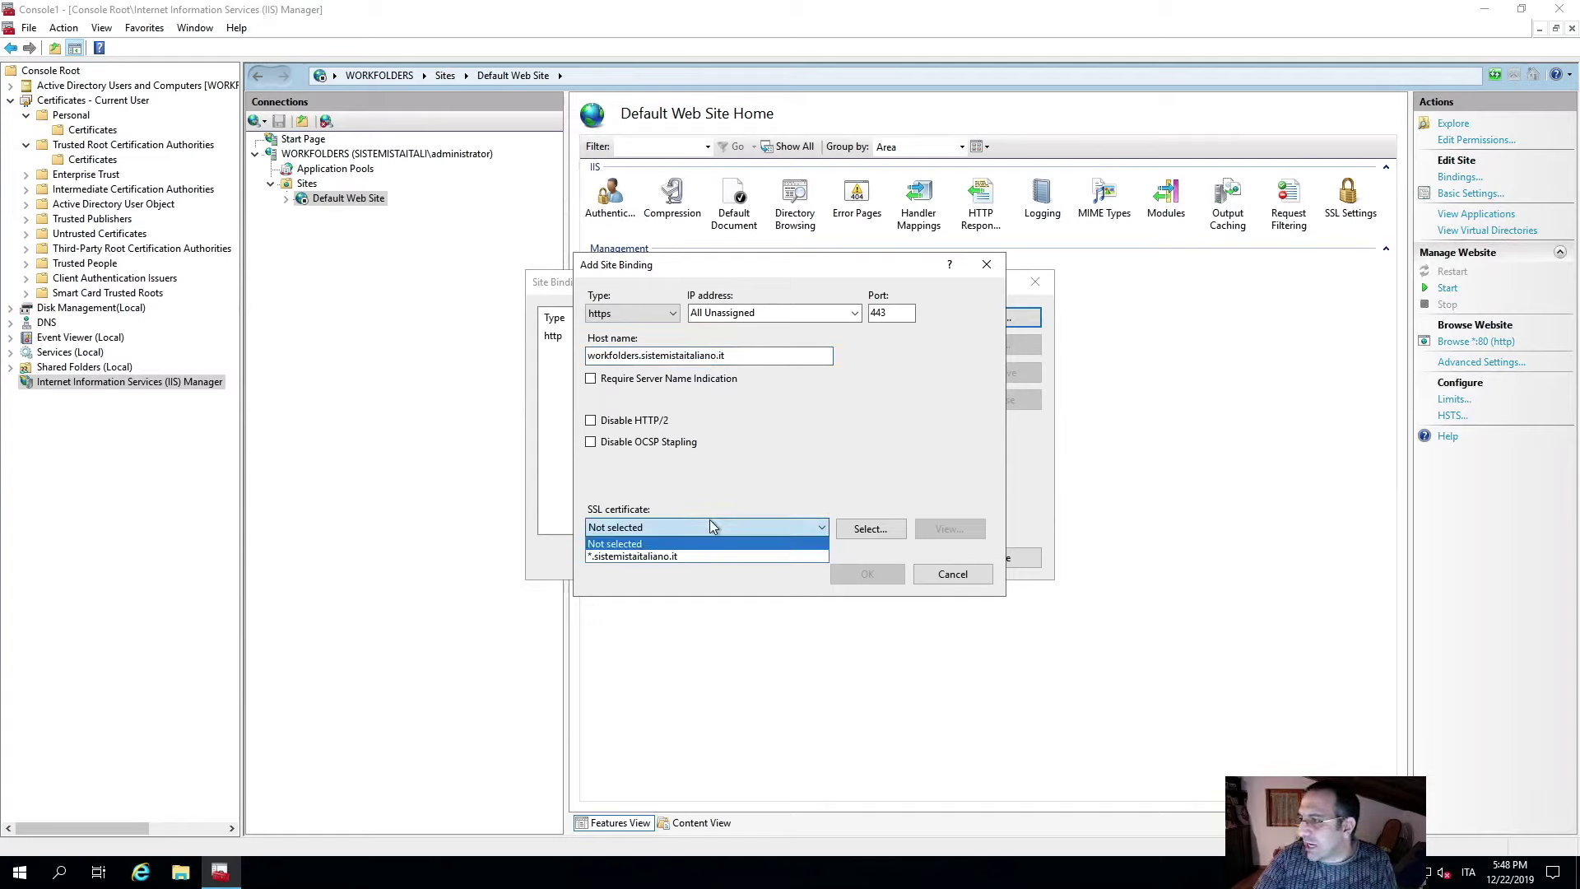
{"action": "left_click", "coordinate": [661, 556]}
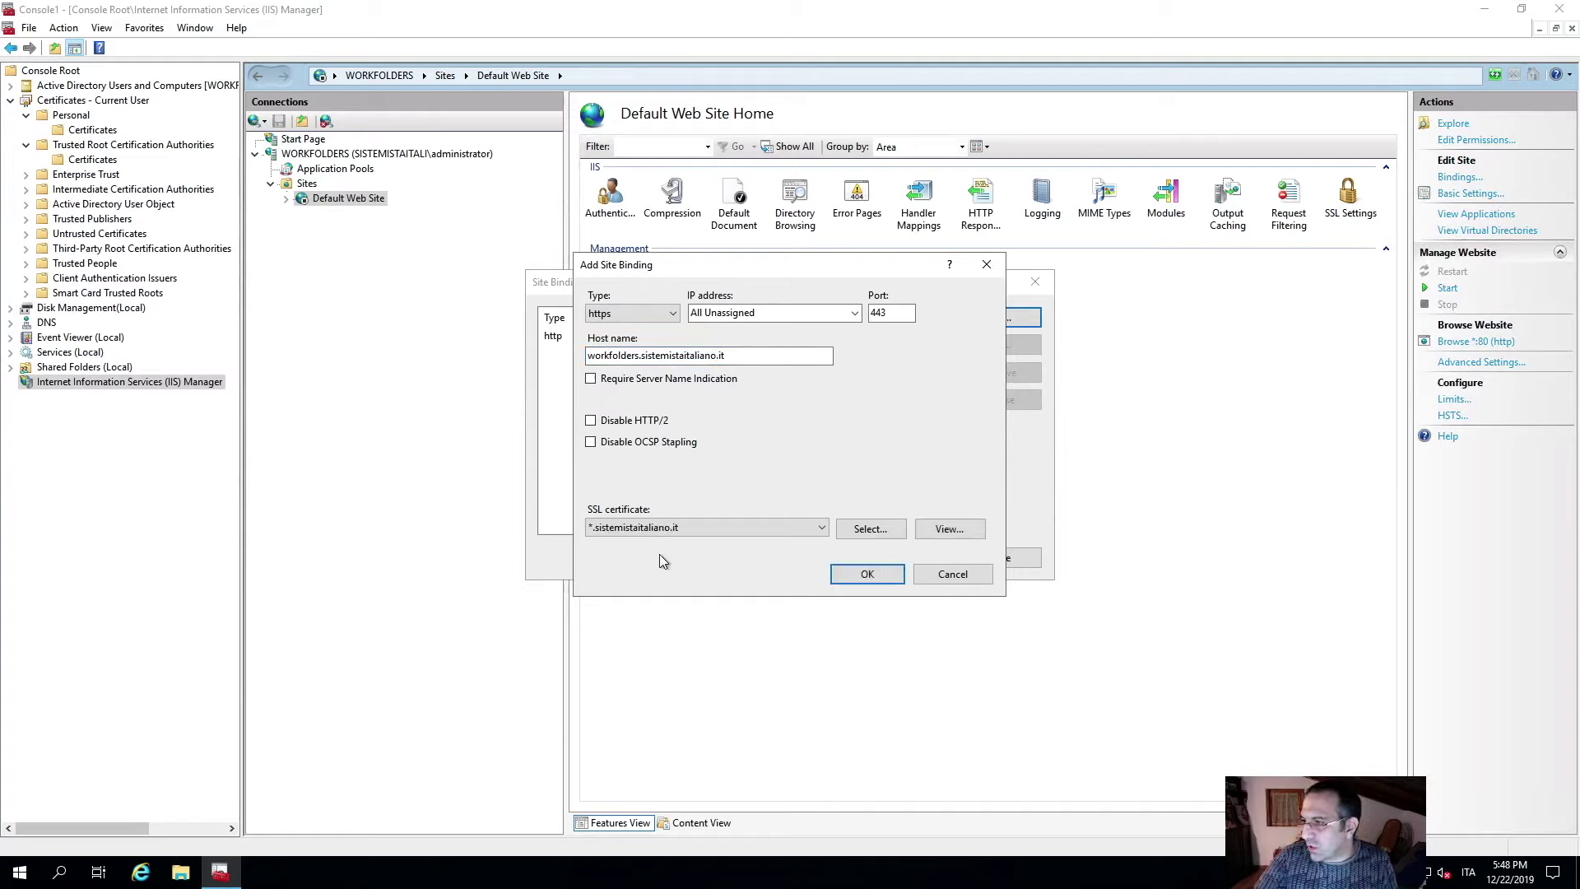
{"action": "left_click", "coordinate": [850, 576]}
{"action": "left_click", "coordinate": [999, 560]}
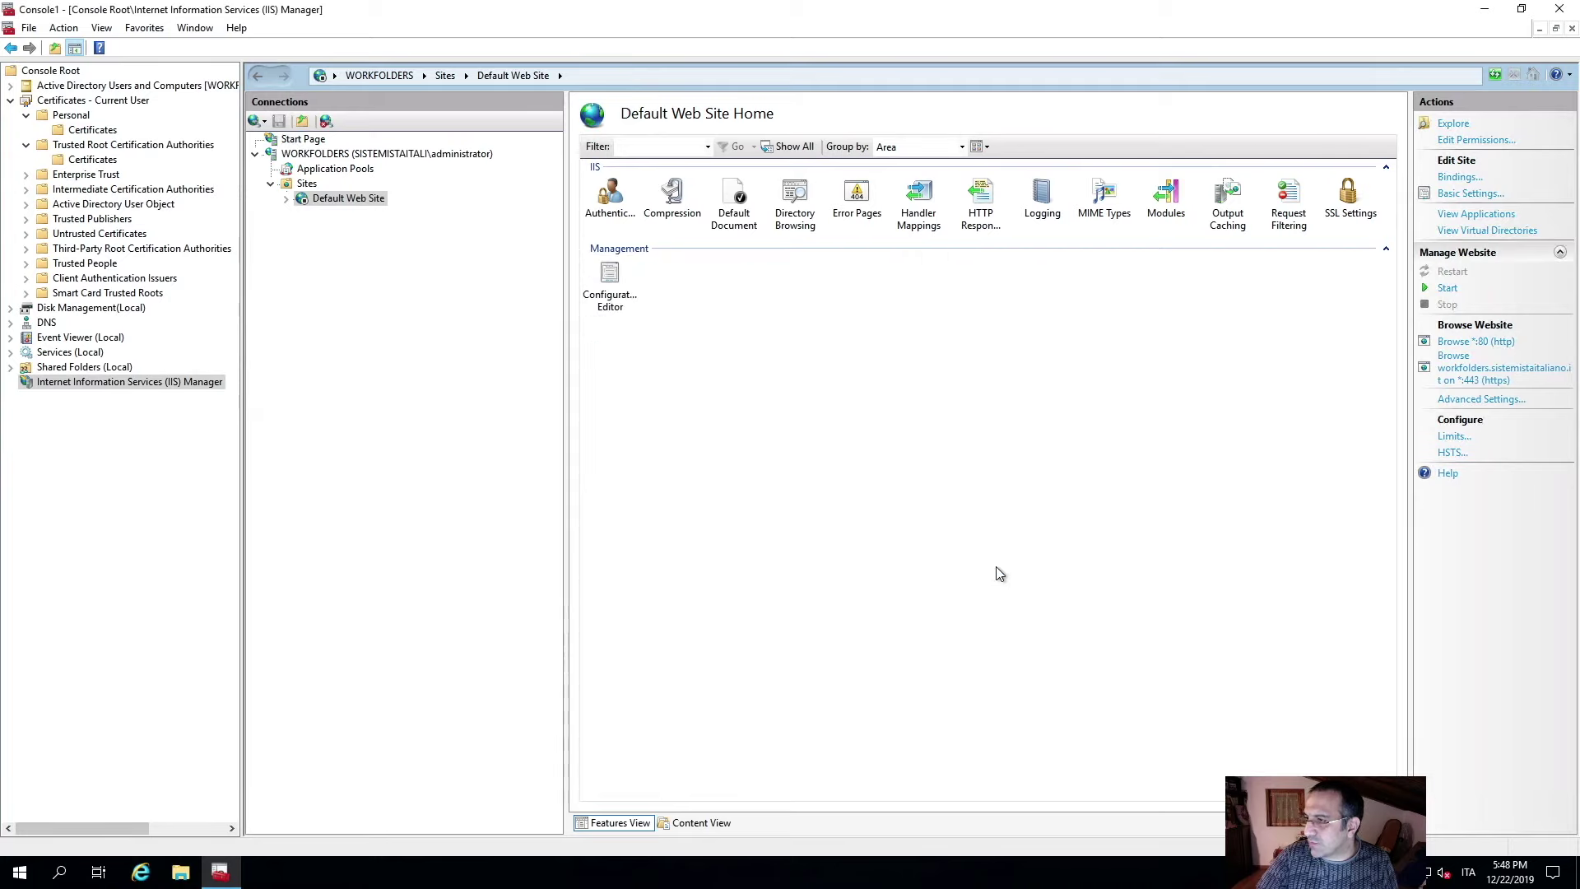
{"action": "left_click", "coordinate": [46, 30]}
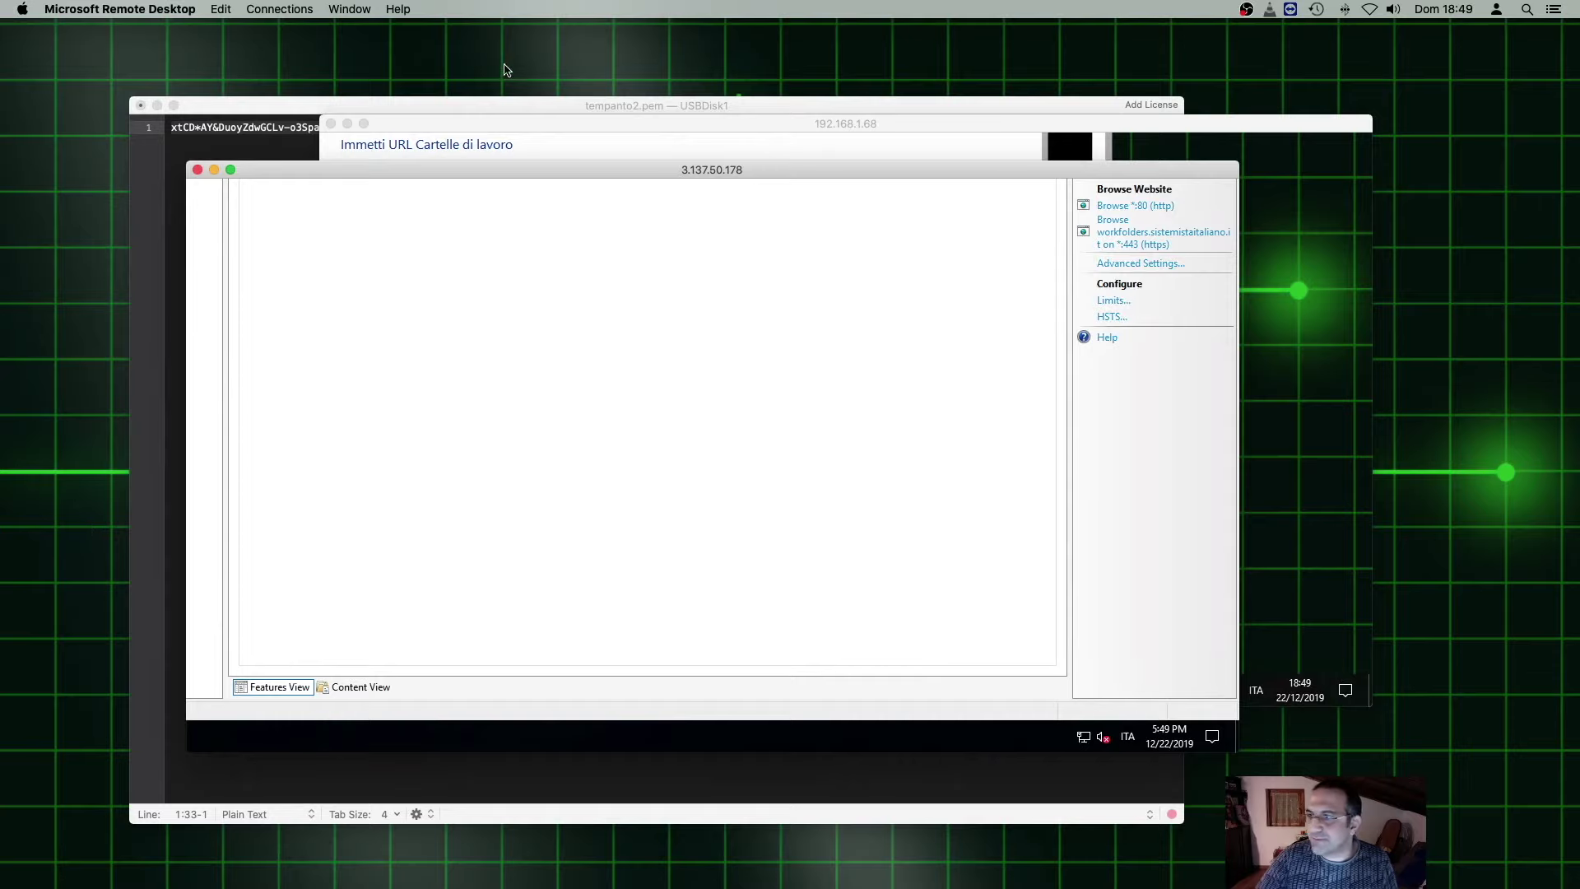
Step: On the client PC session, close the server-not-found error and resubmit the Work Folders URL
{"action": "left_click", "coordinate": [394, 124]}
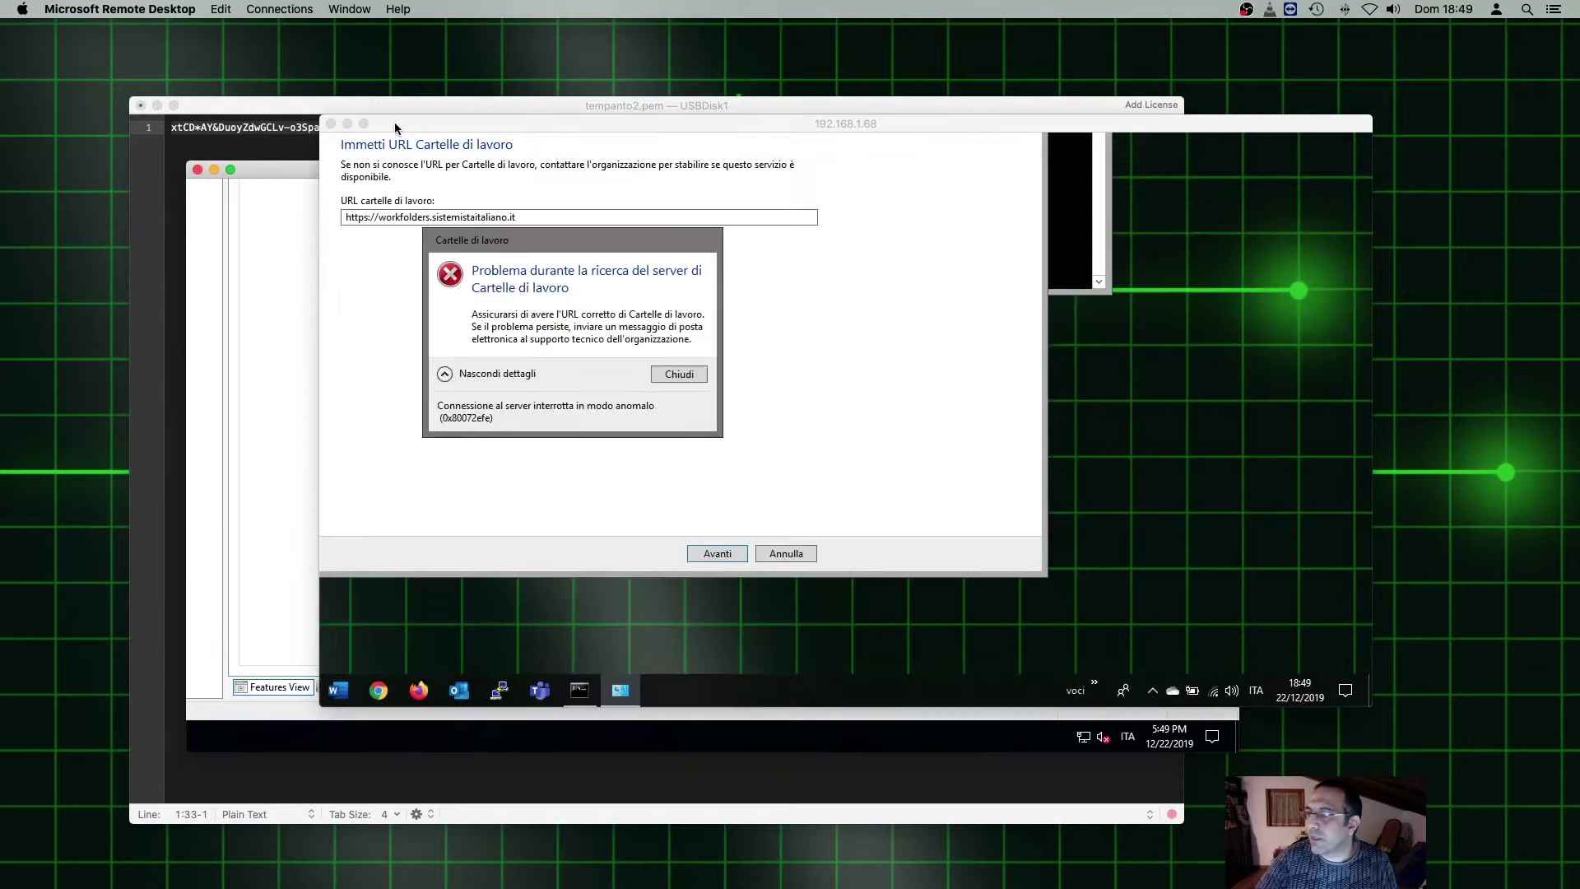
{"action": "left_click", "coordinate": [363, 123]}
{"action": "left_click", "coordinate": [899, 555]}
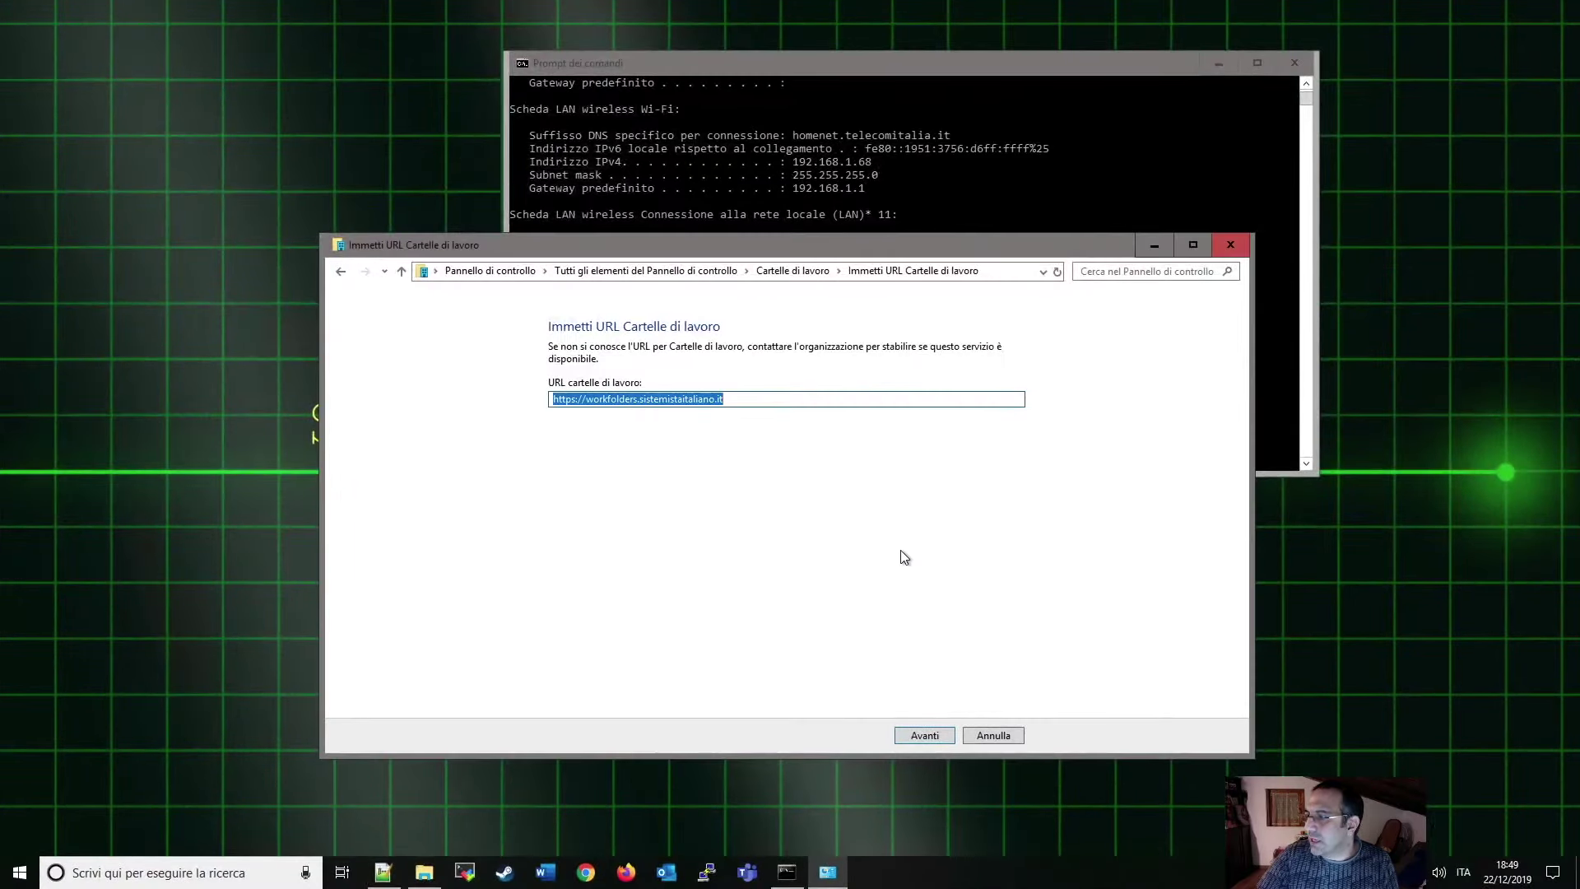
{"action": "left_click", "coordinate": [934, 735]}
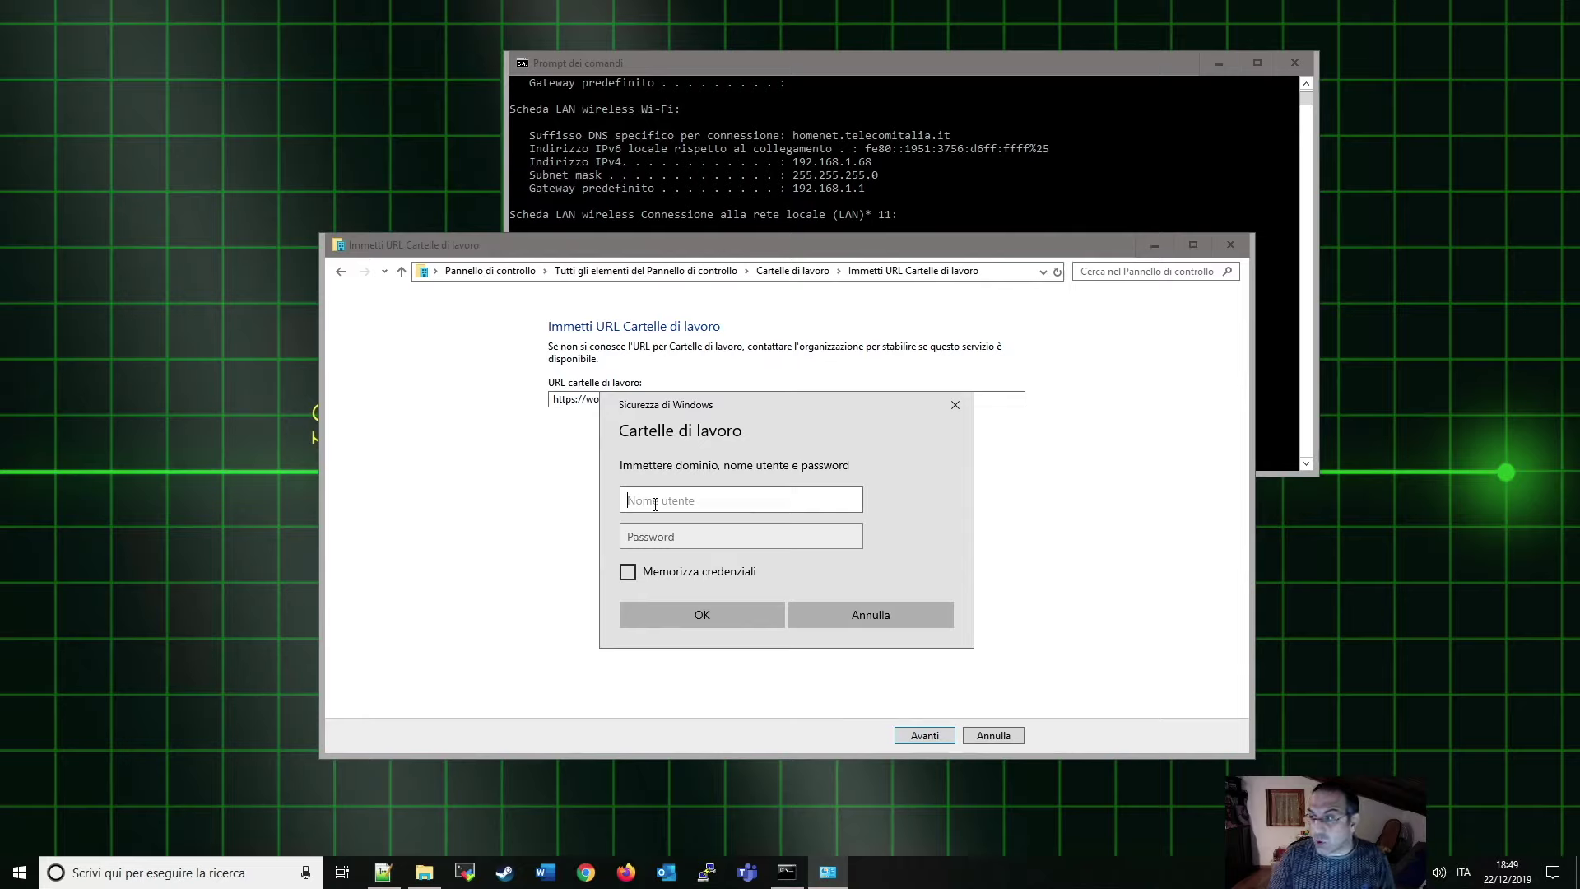
Step: Sign in with the sistemistaita\-prefixed user name and the account password, then continue setup
{"action": "type", "text": "m.ro"}
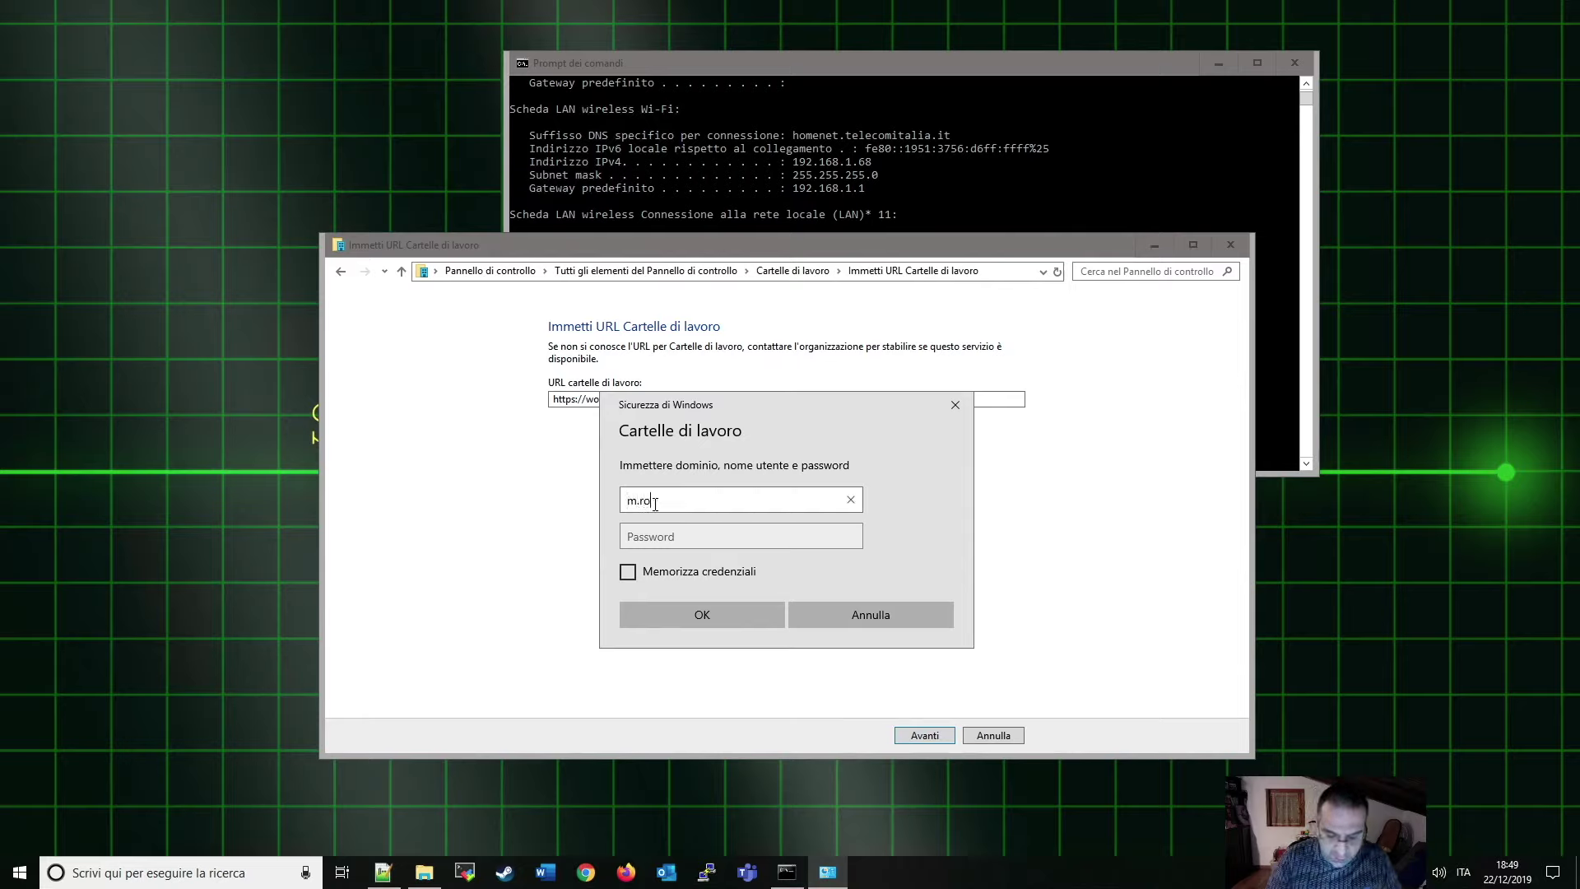
{"action": "type", "text": "ssi"}
{"action": "key", "text": "Tab"}
{"action": "type", "text": "*********"}
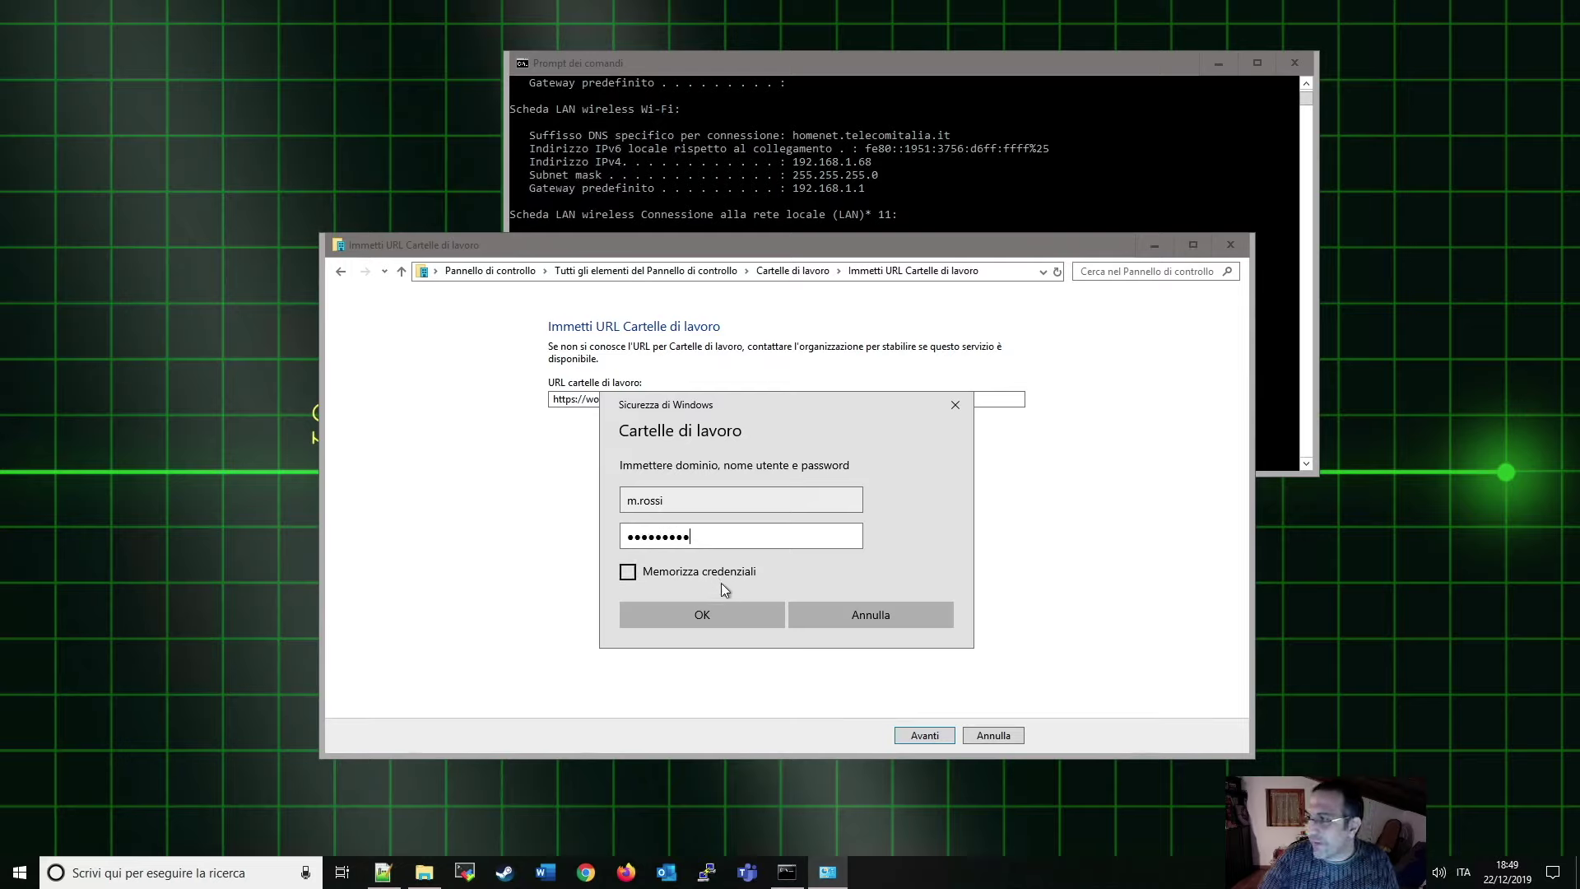
{"action": "left_click", "coordinate": [626, 499]}
{"action": "left_click", "coordinate": [630, 502]}
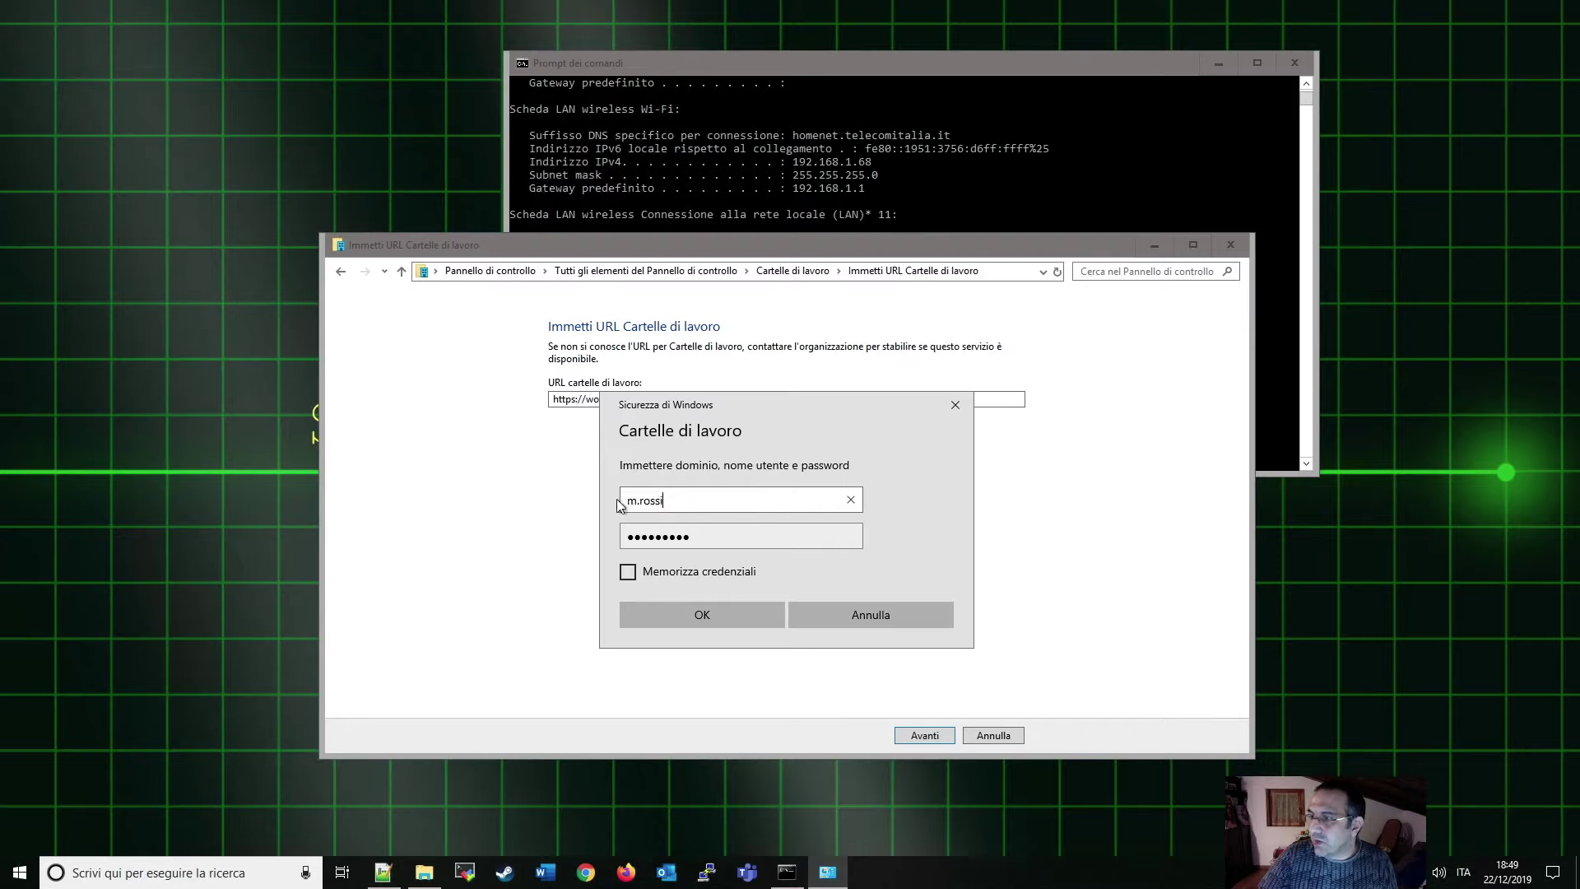
{"action": "double_click", "coordinate": [634, 504]}
{"action": "left_click", "coordinate": [634, 504]}
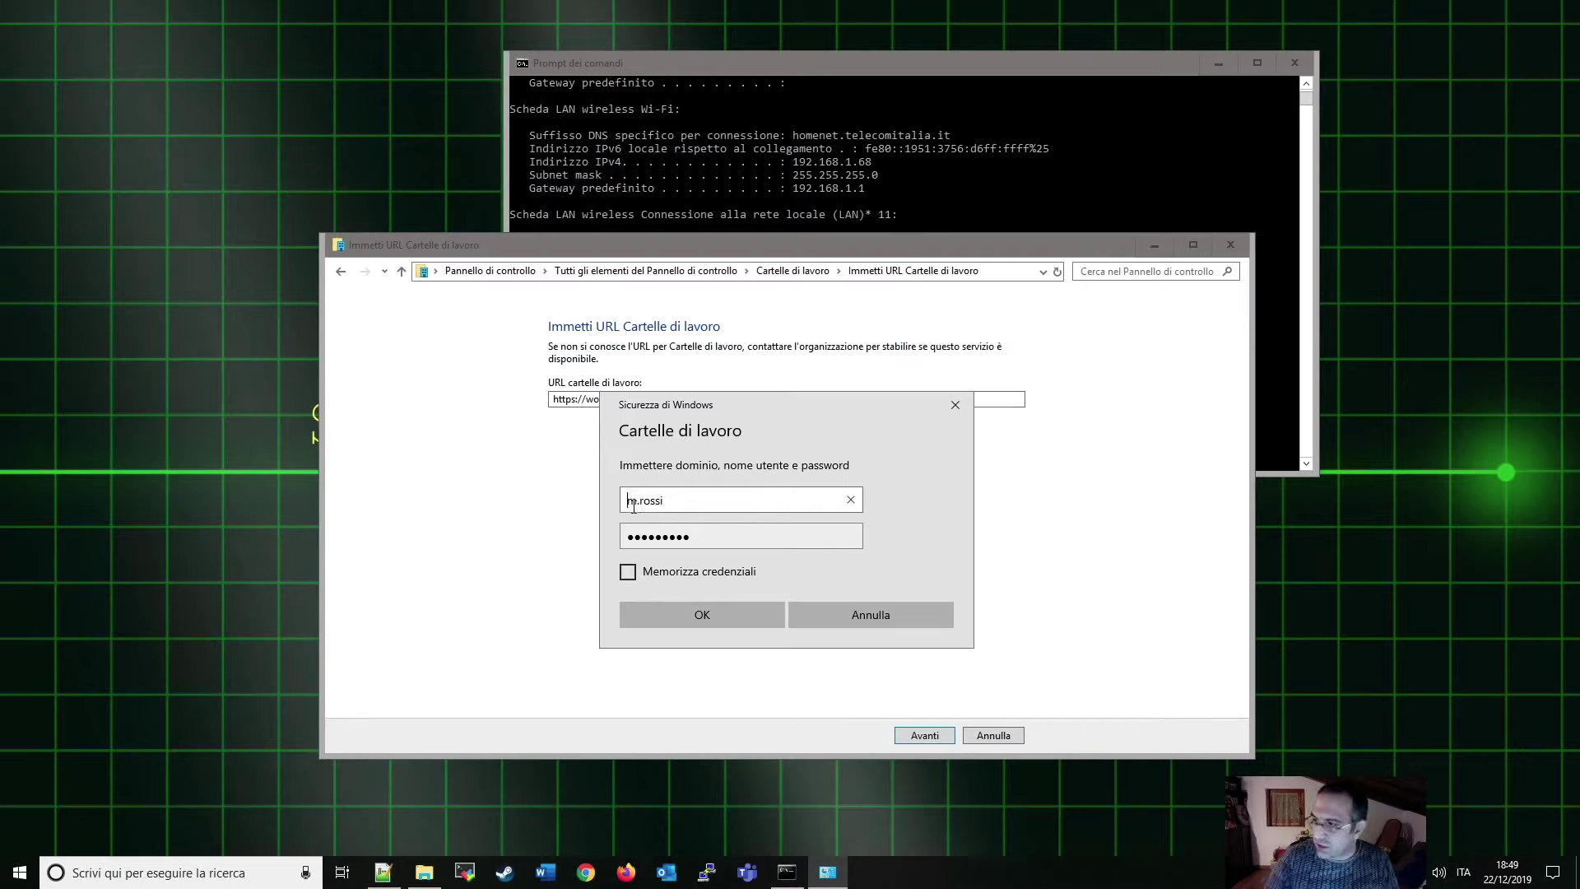
{"action": "type", "text": "sistemistaita\\"}
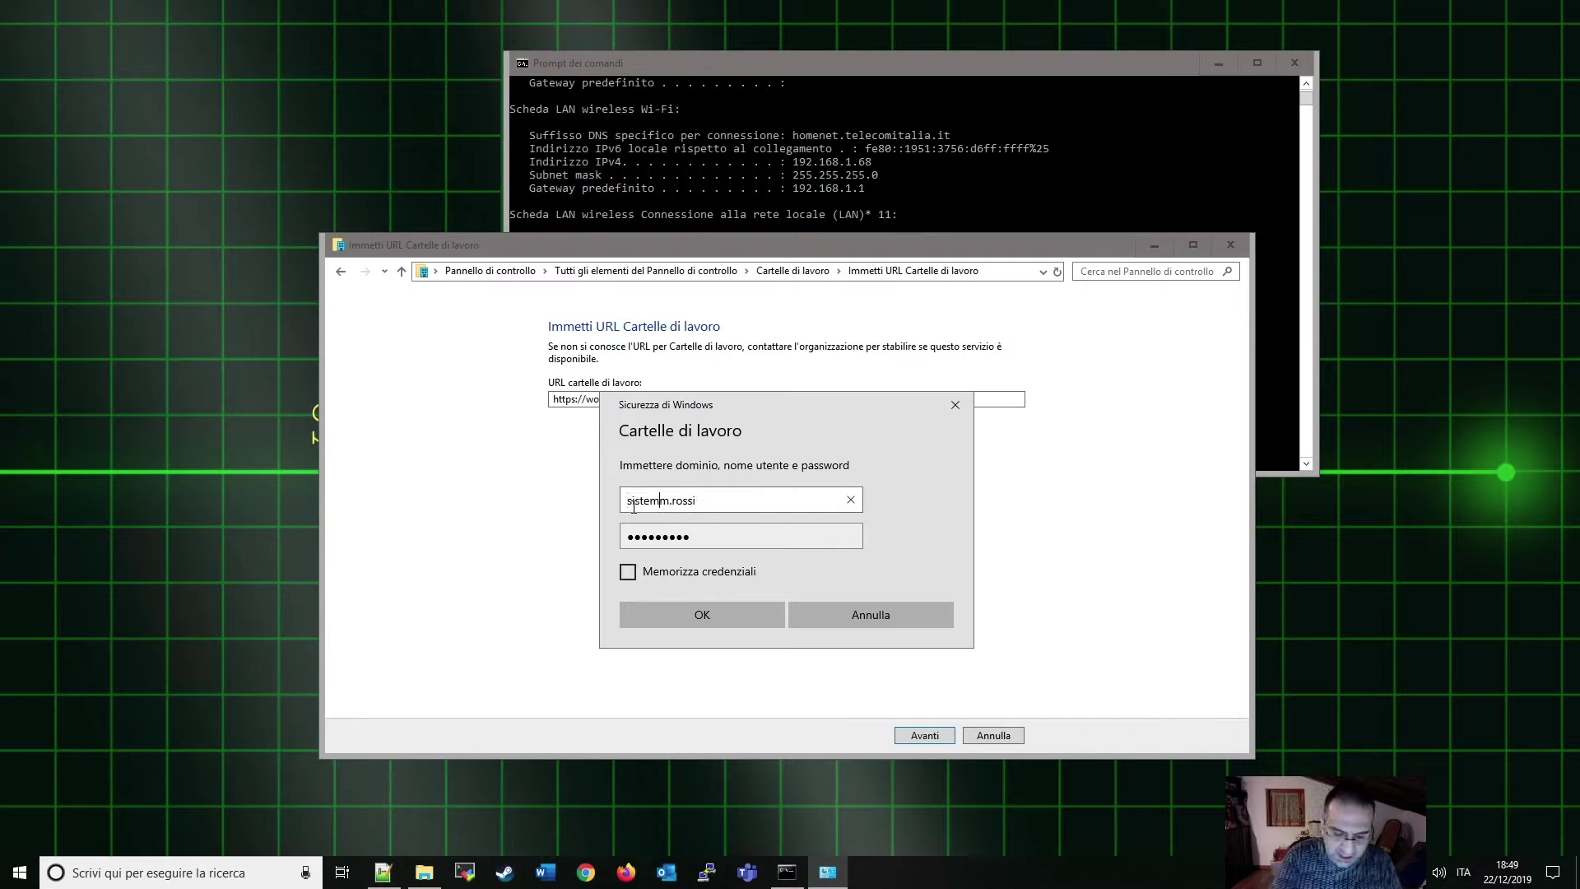
{"action": "left_click", "coordinate": [706, 617]}
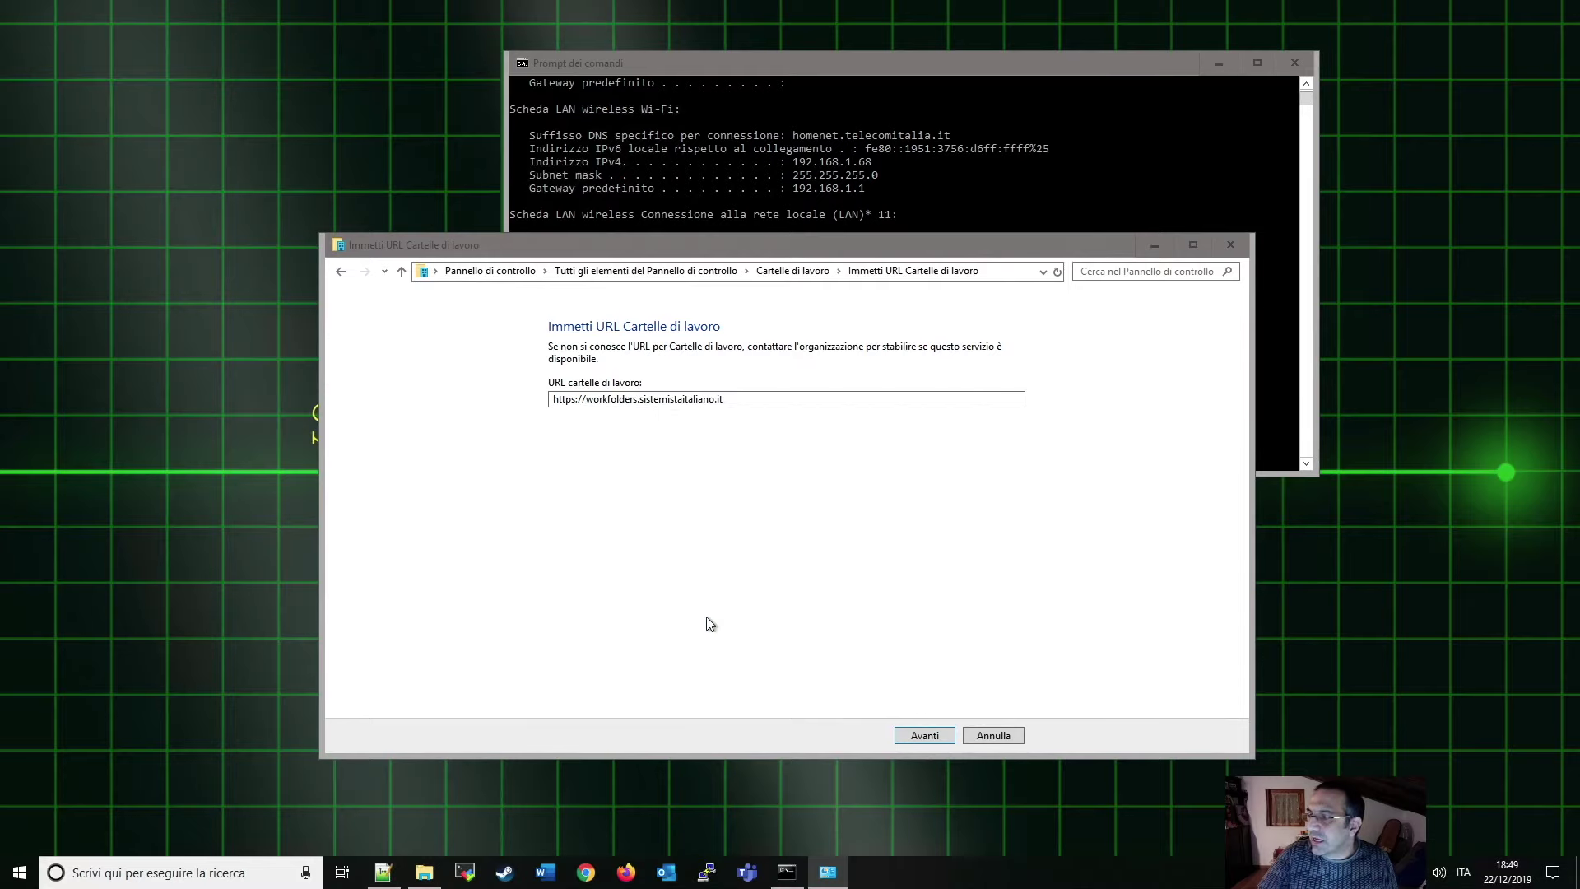
{"action": "left_click", "coordinate": [924, 735]}
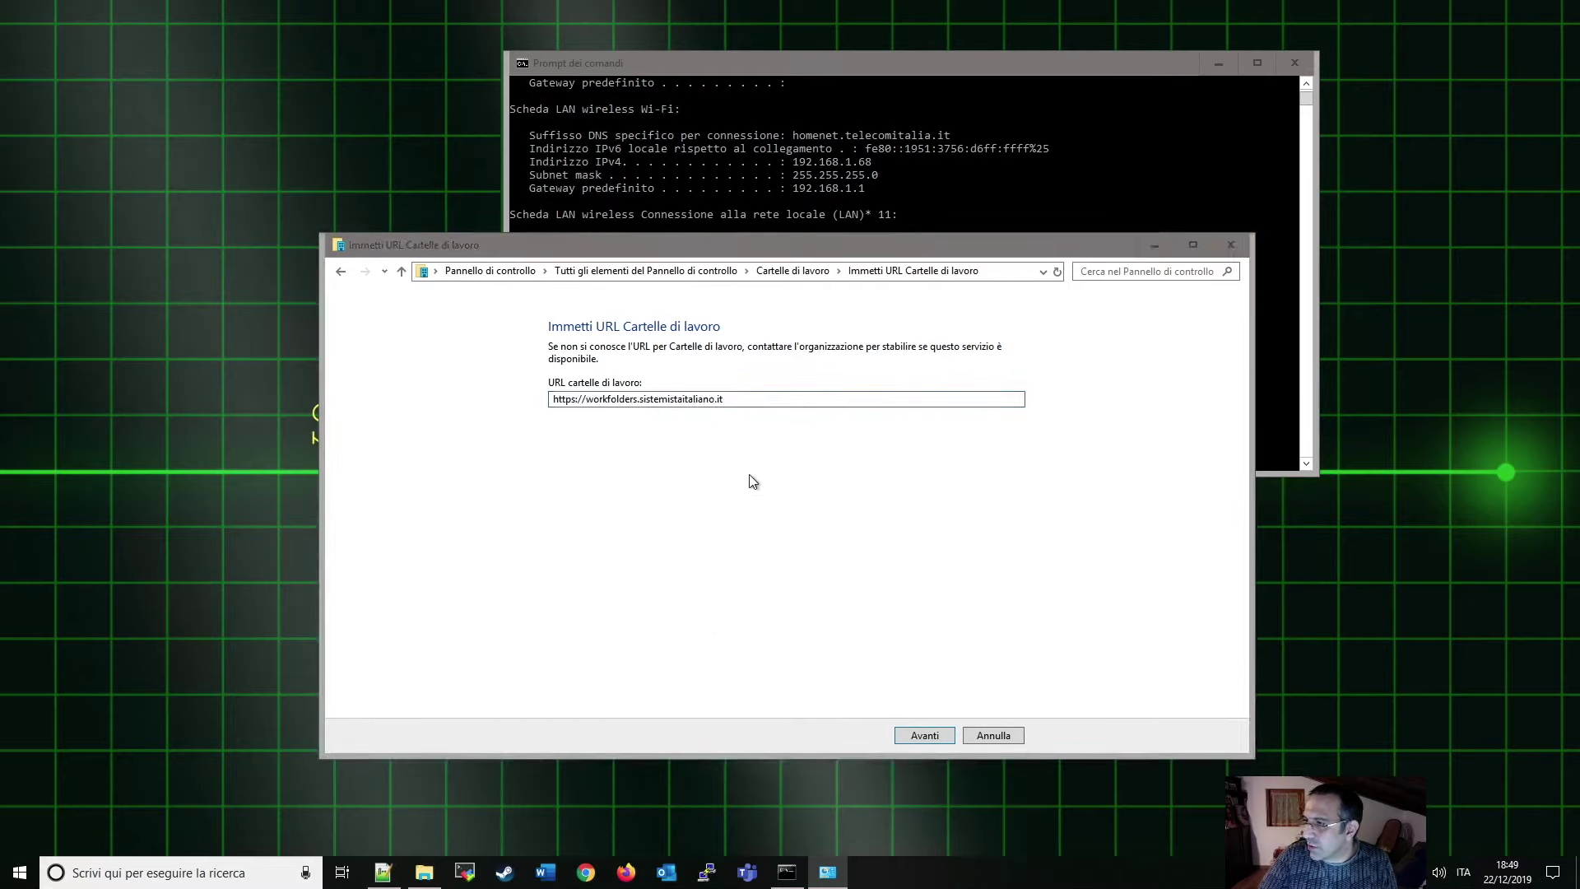
{"action": "key", "text": "Return"}
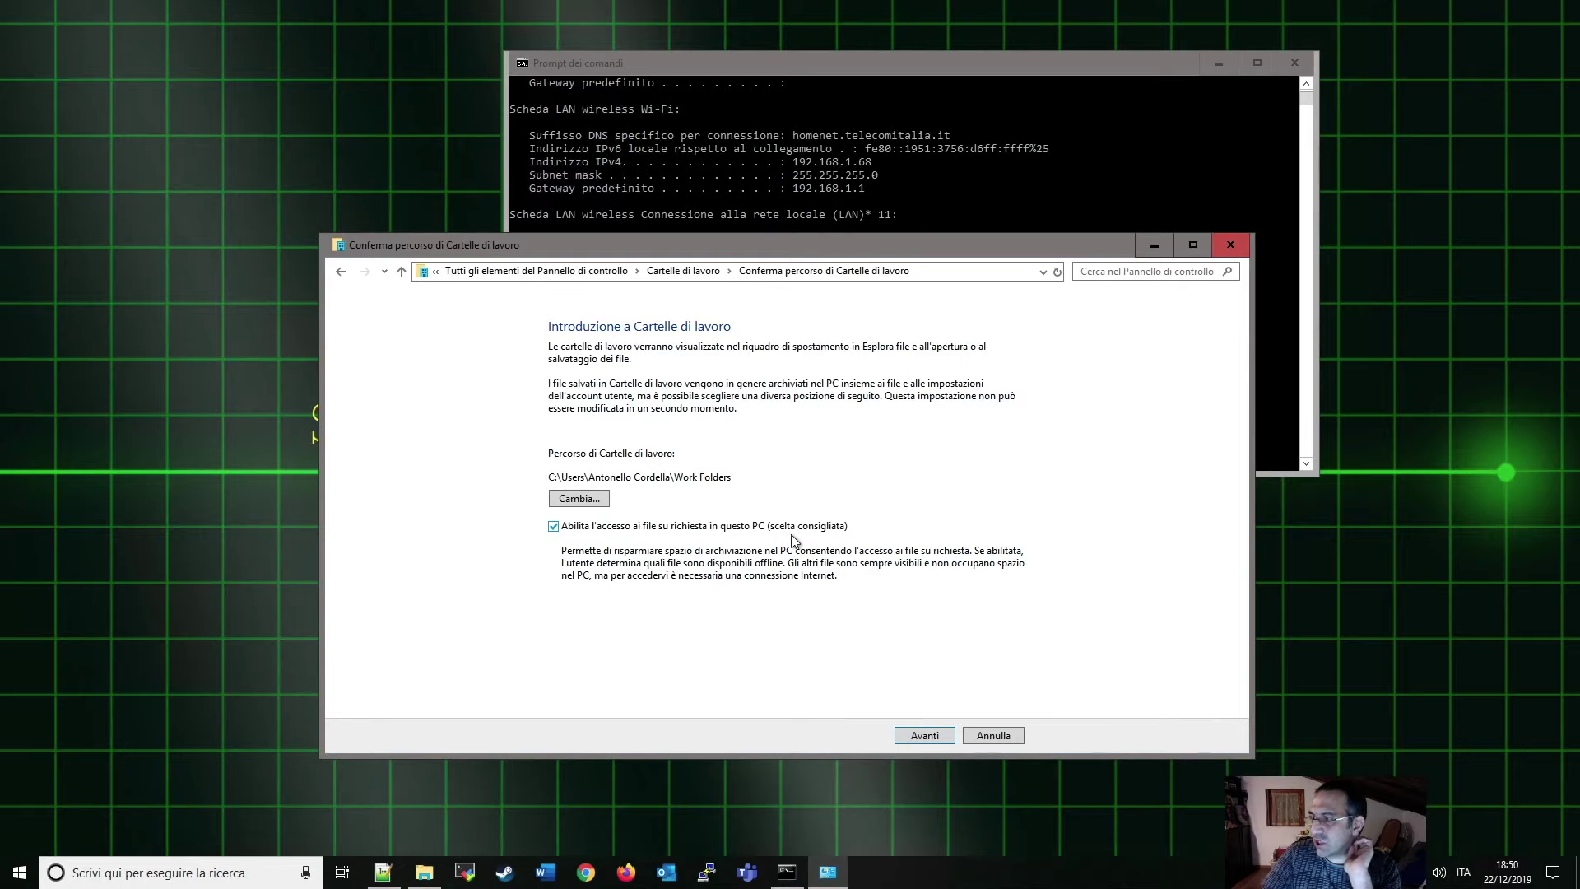
Step: Keep the local folder, accept the PC security policies, install Work Folders, and close the windows
{"action": "left_click", "coordinate": [925, 737]}
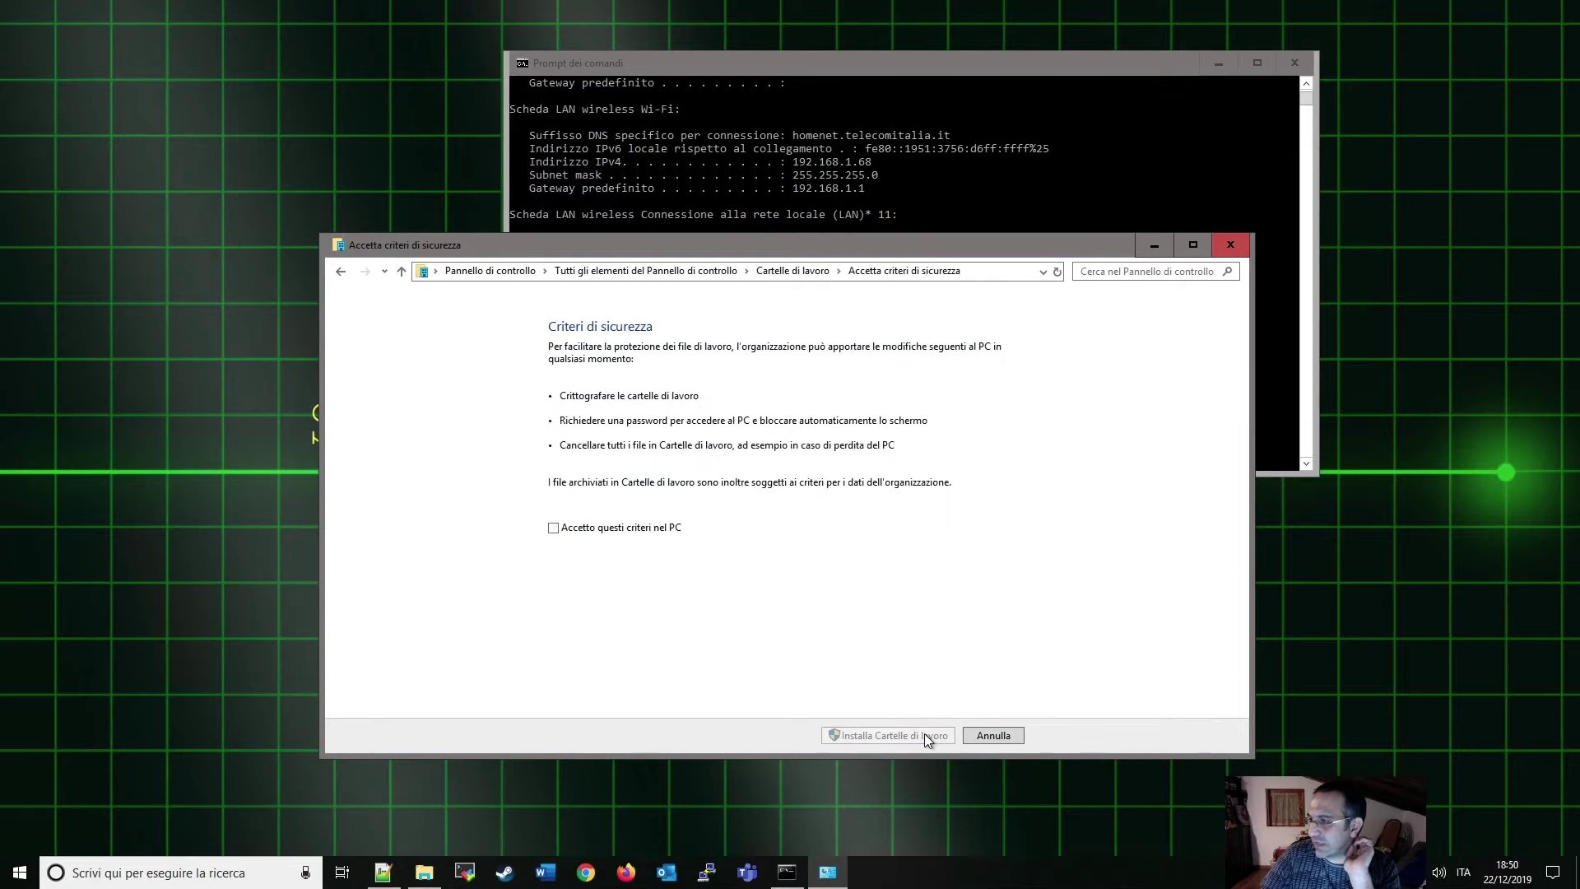
{"action": "left_click", "coordinate": [582, 530]}
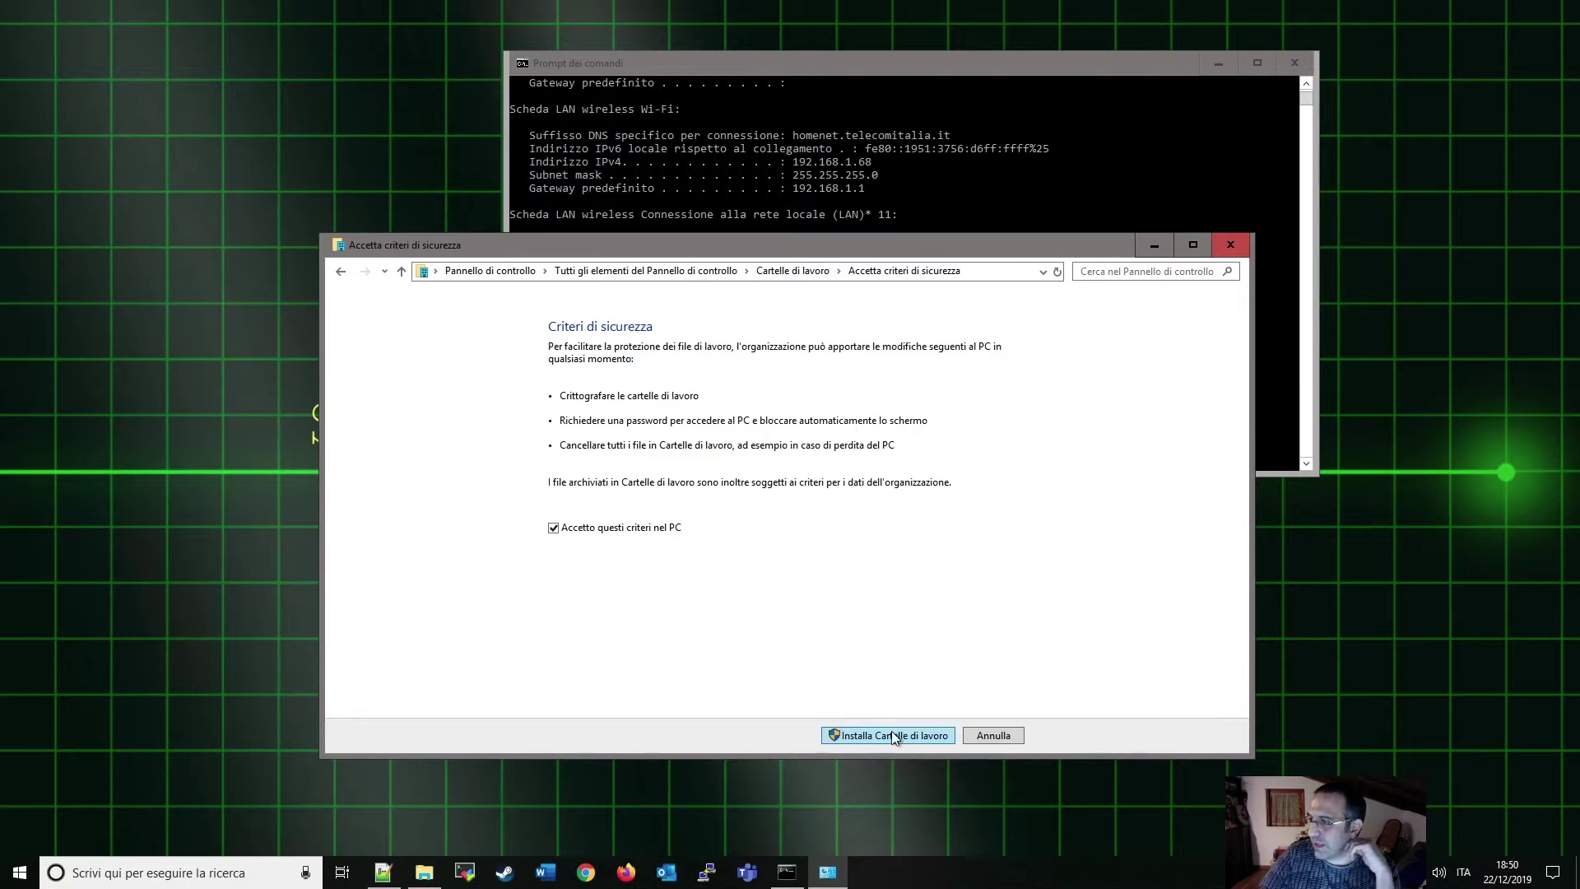
{"action": "left_click", "coordinate": [863, 734]}
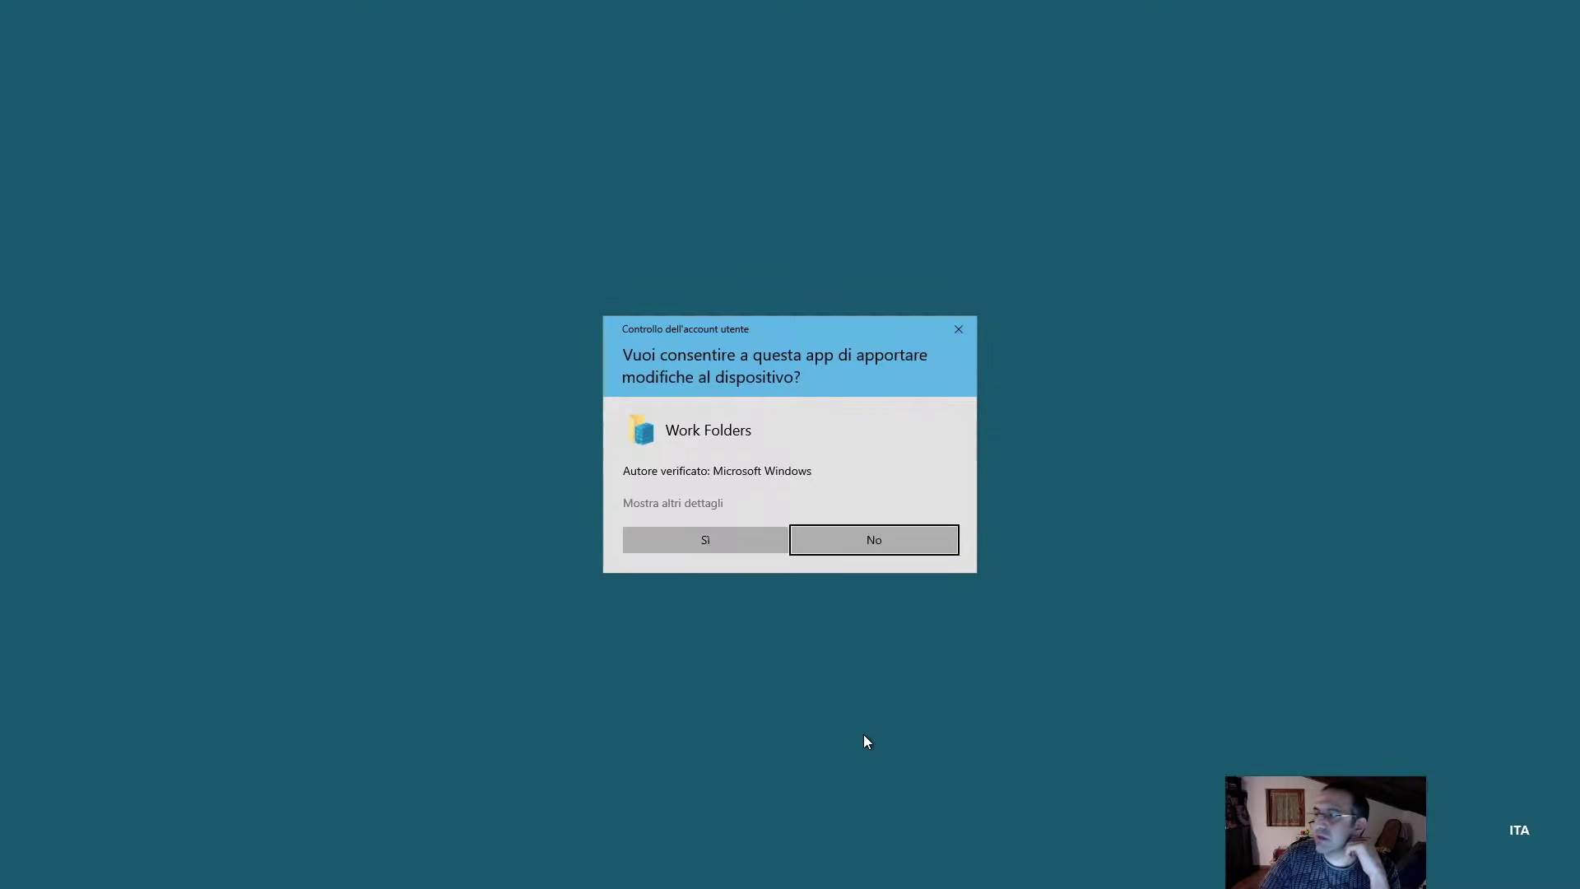
{"action": "left_click", "coordinate": [739, 552]}
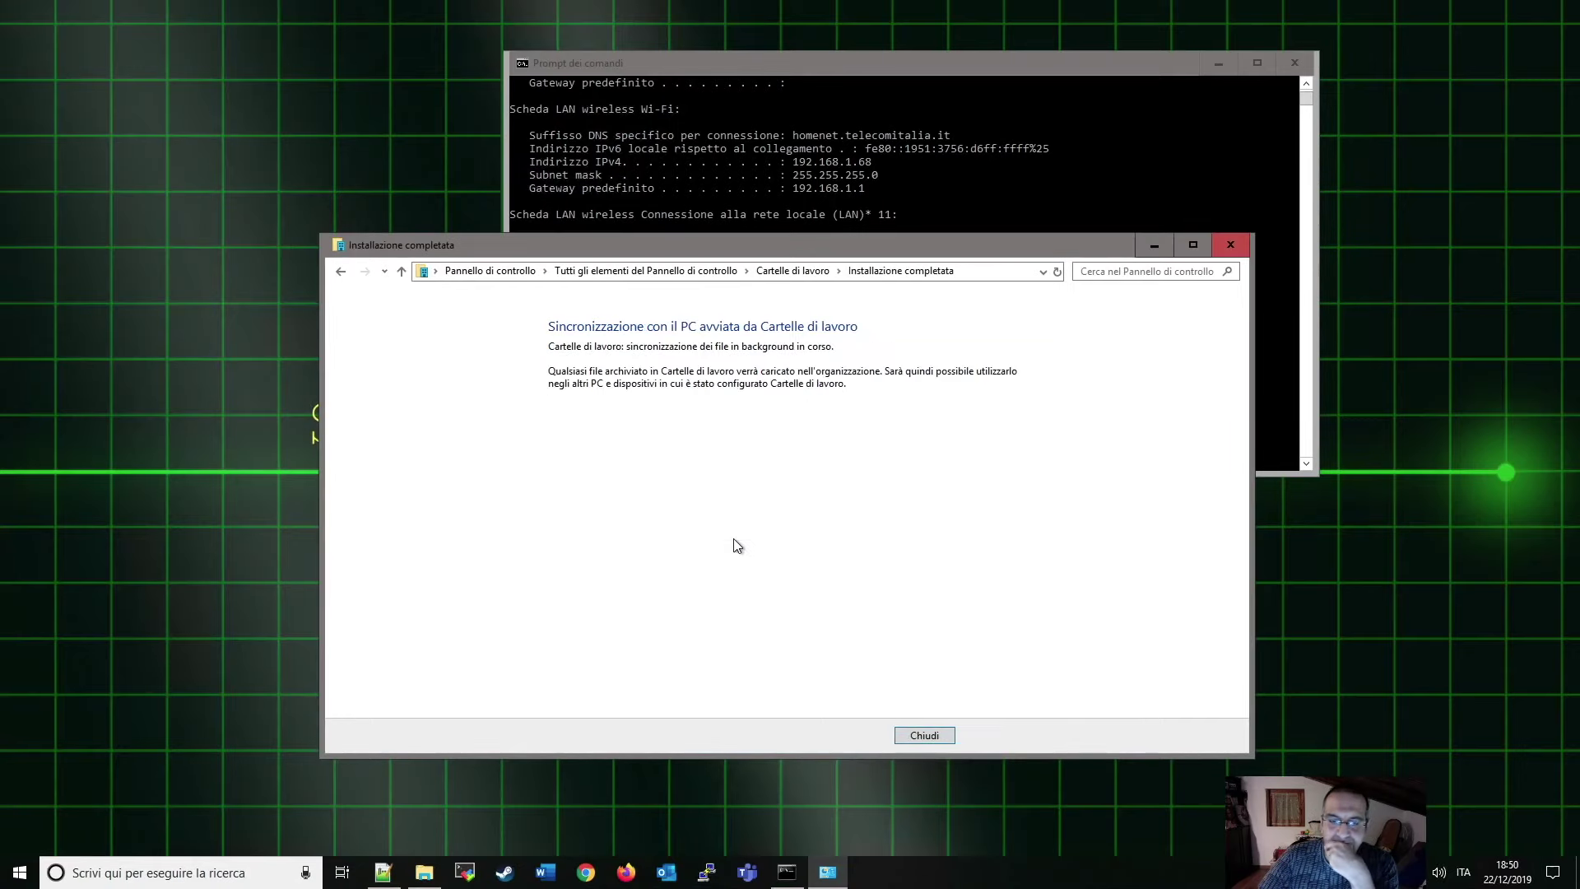
{"action": "left_click", "coordinate": [935, 735]}
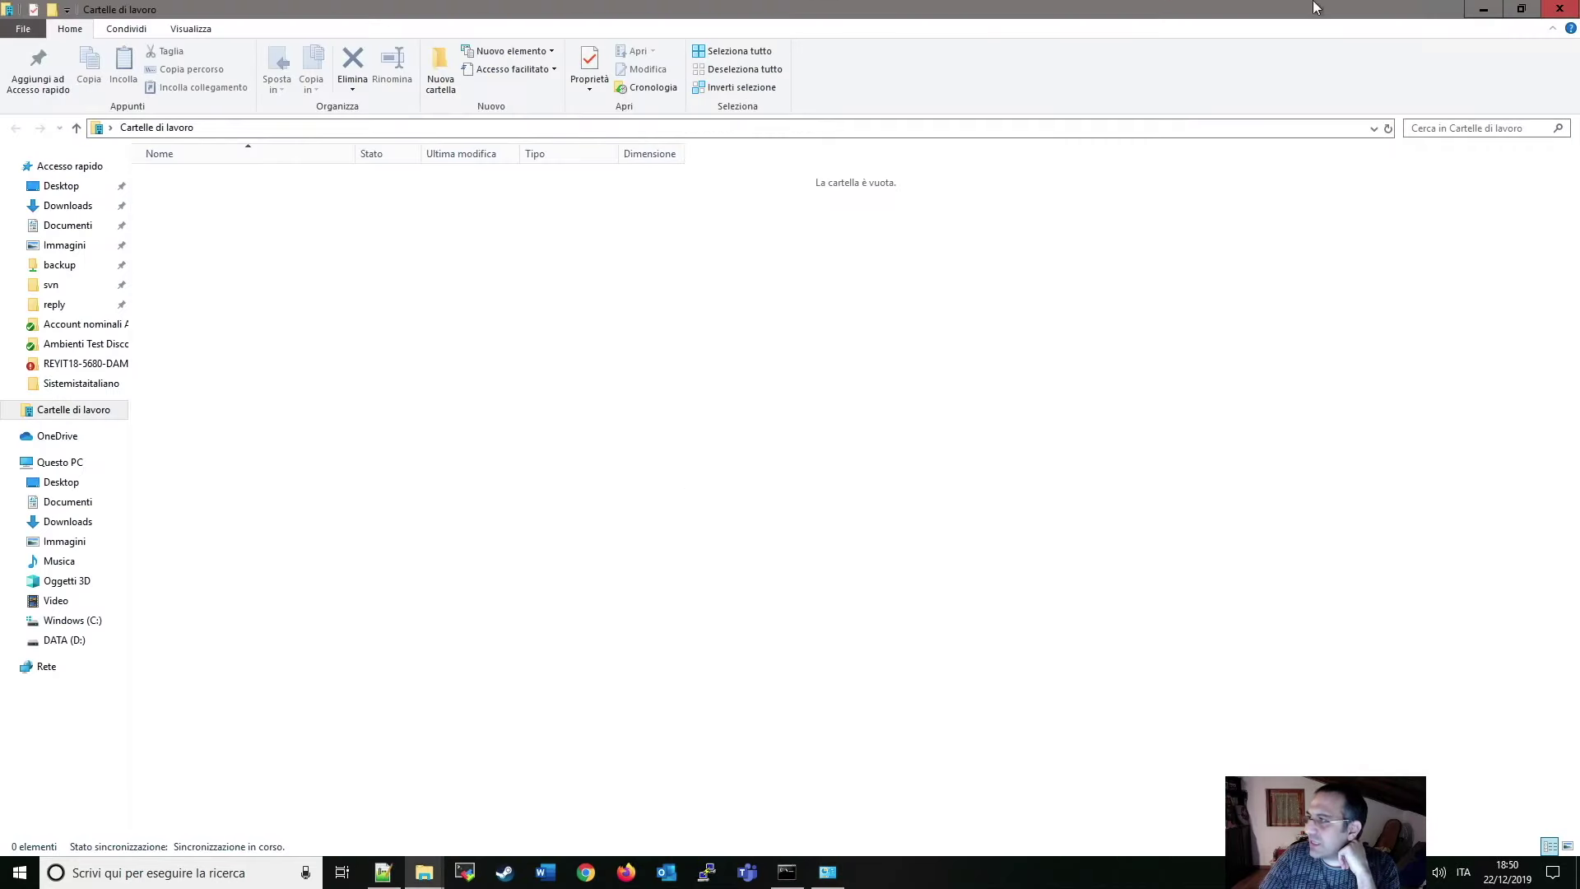
{"action": "left_click", "coordinate": [1485, 11]}
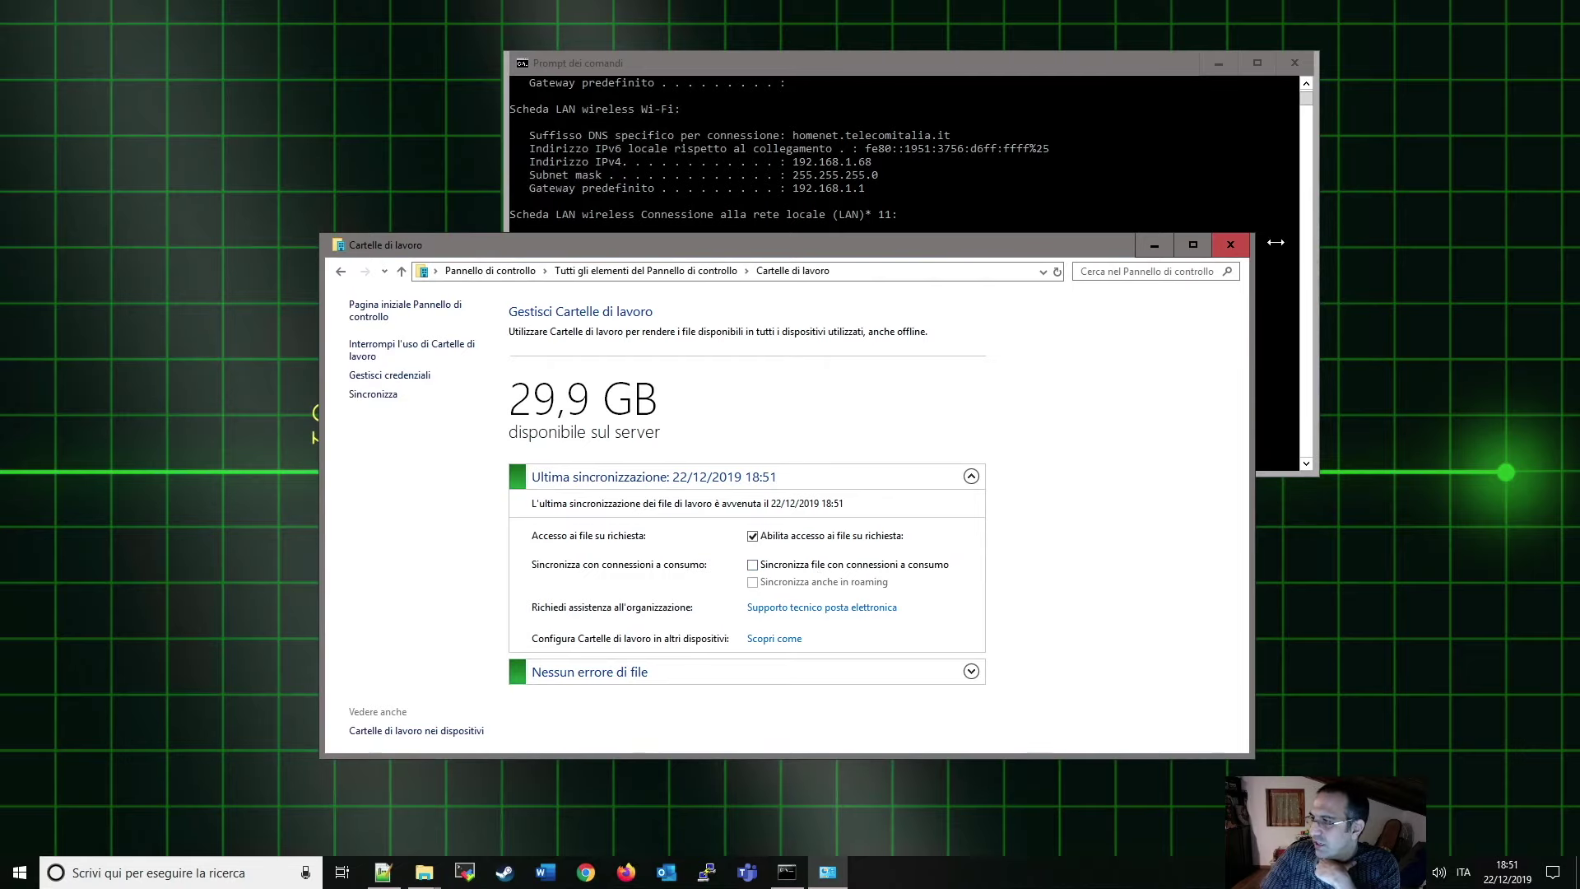
{"action": "left_click", "coordinate": [1228, 245]}
Step: Create a new folder in Cartelle di lavoro, keeping the default name Nuova cartella
{"action": "mouse_move", "coordinate": [424, 872]}
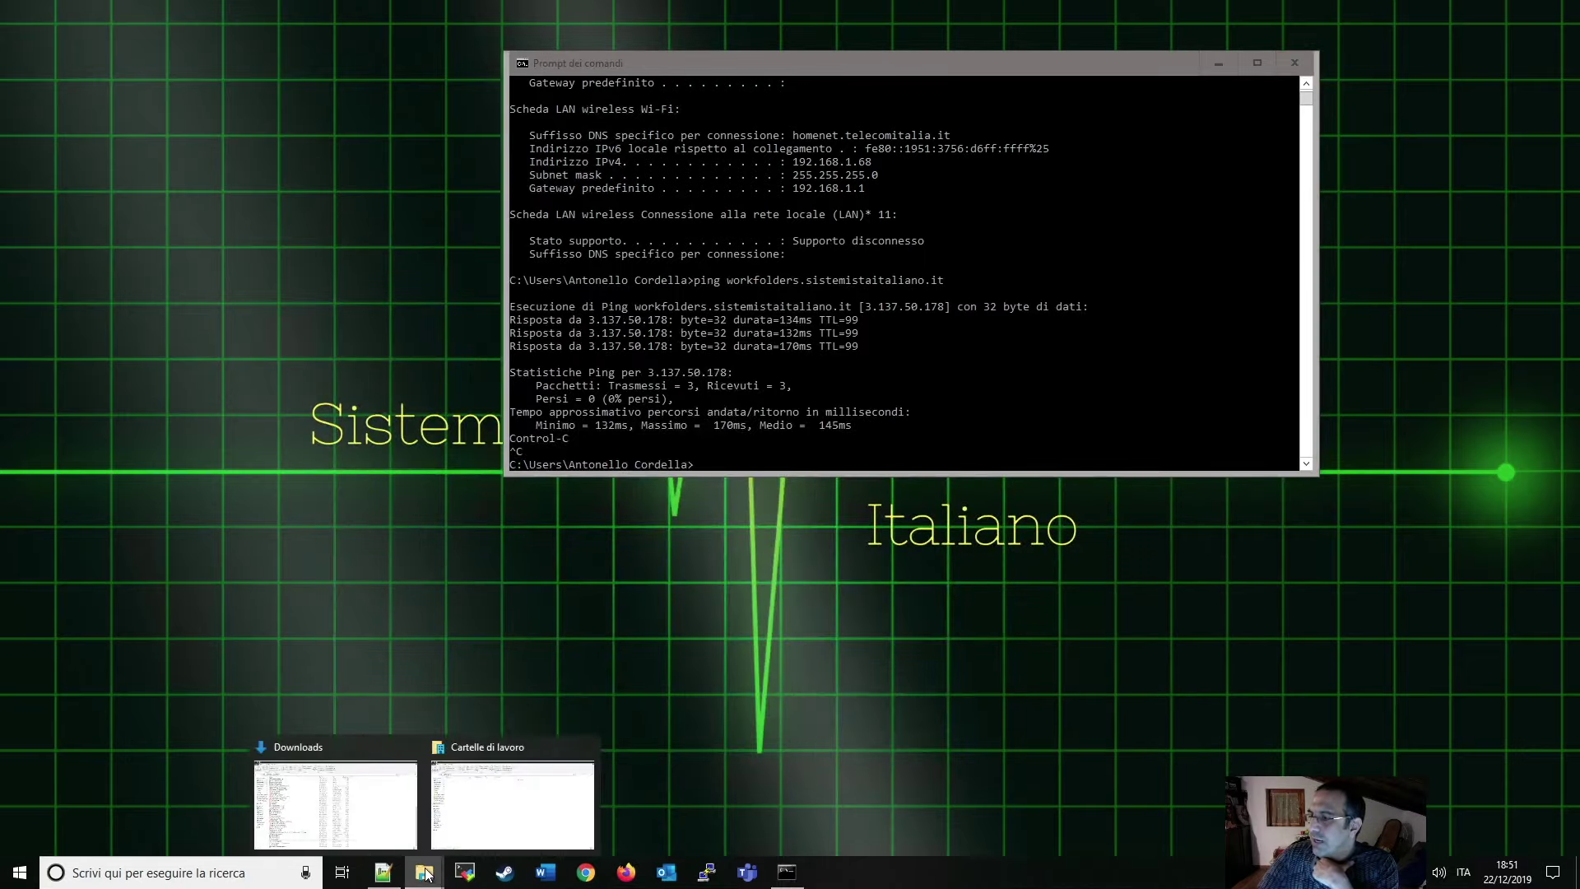
{"action": "left_click", "coordinate": [503, 809]}
{"action": "right_click", "coordinate": [524, 438]}
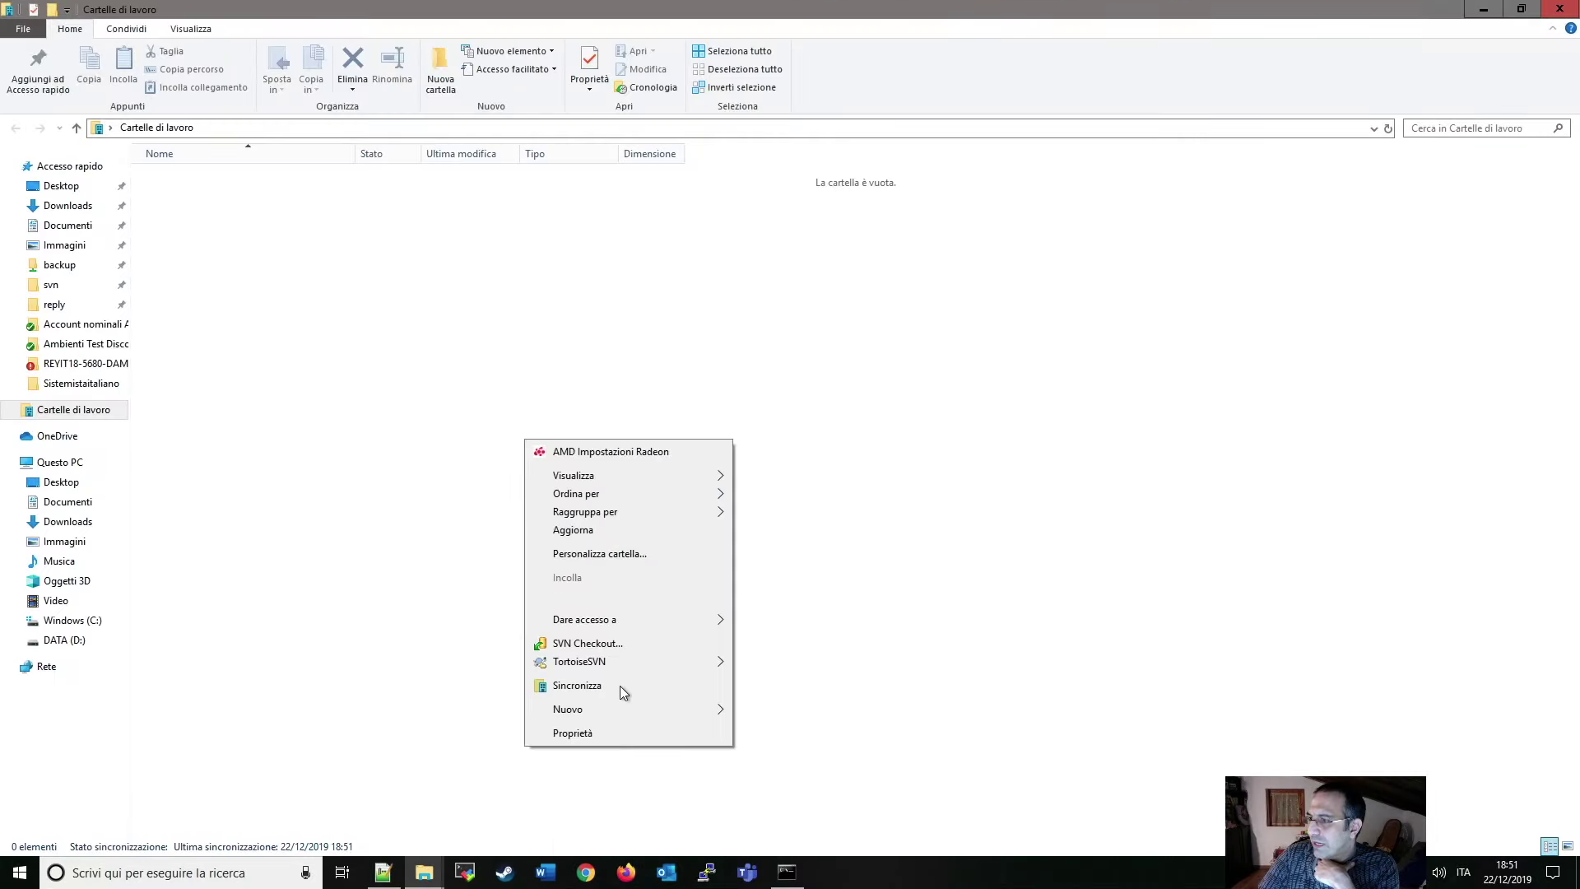
{"action": "left_click", "coordinate": [443, 62]}
{"action": "key", "text": "Return"}
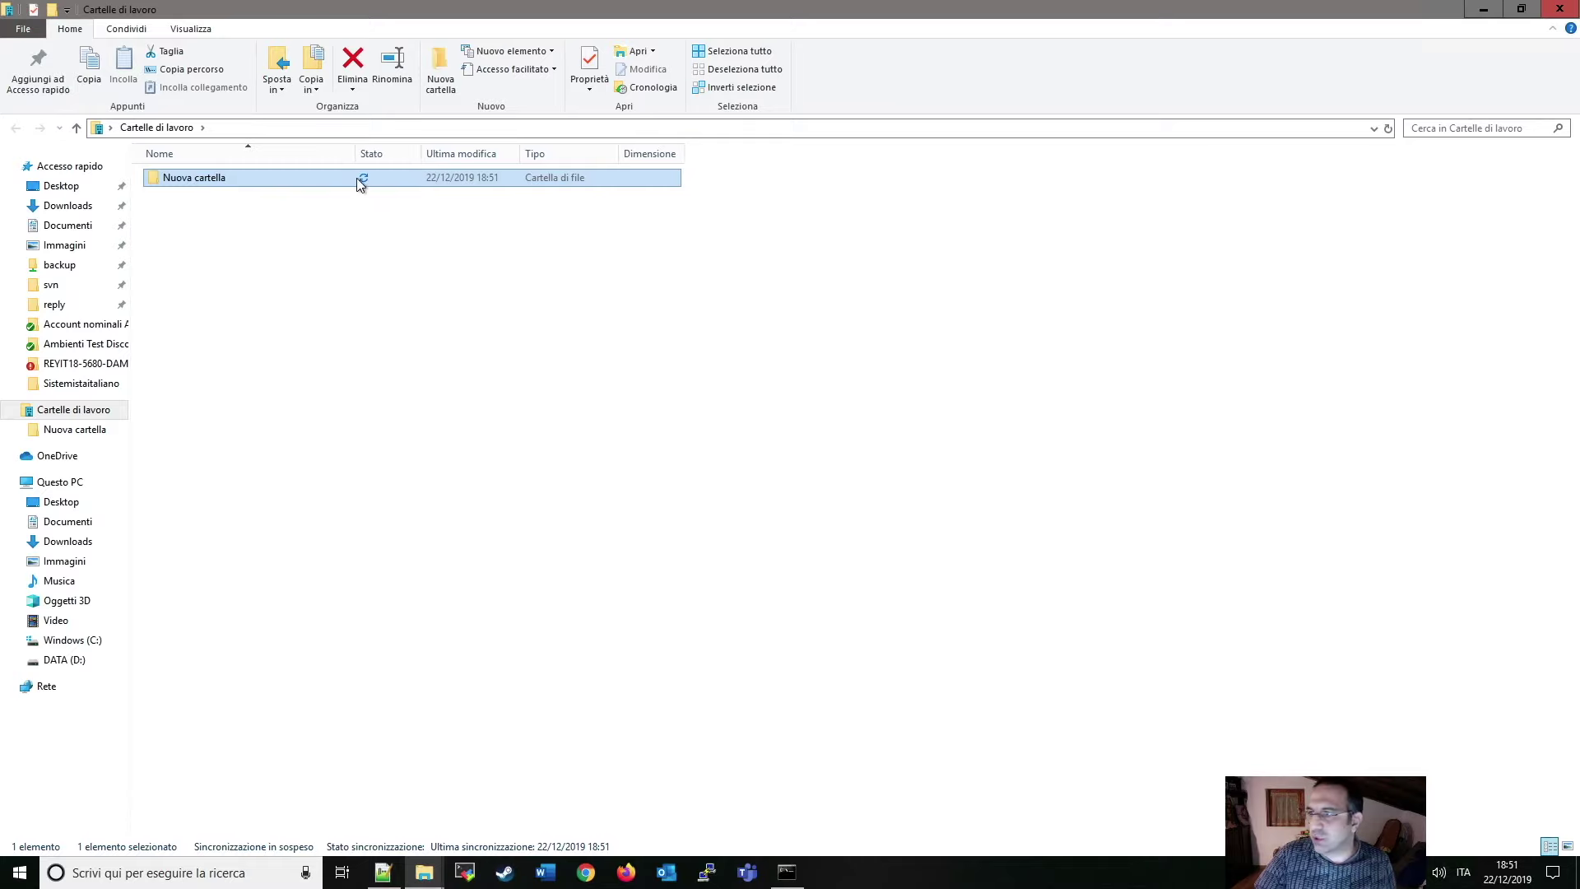
Step: Inside Nuova cartella, create a new empty text document
{"action": "double_click", "coordinate": [229, 177]}
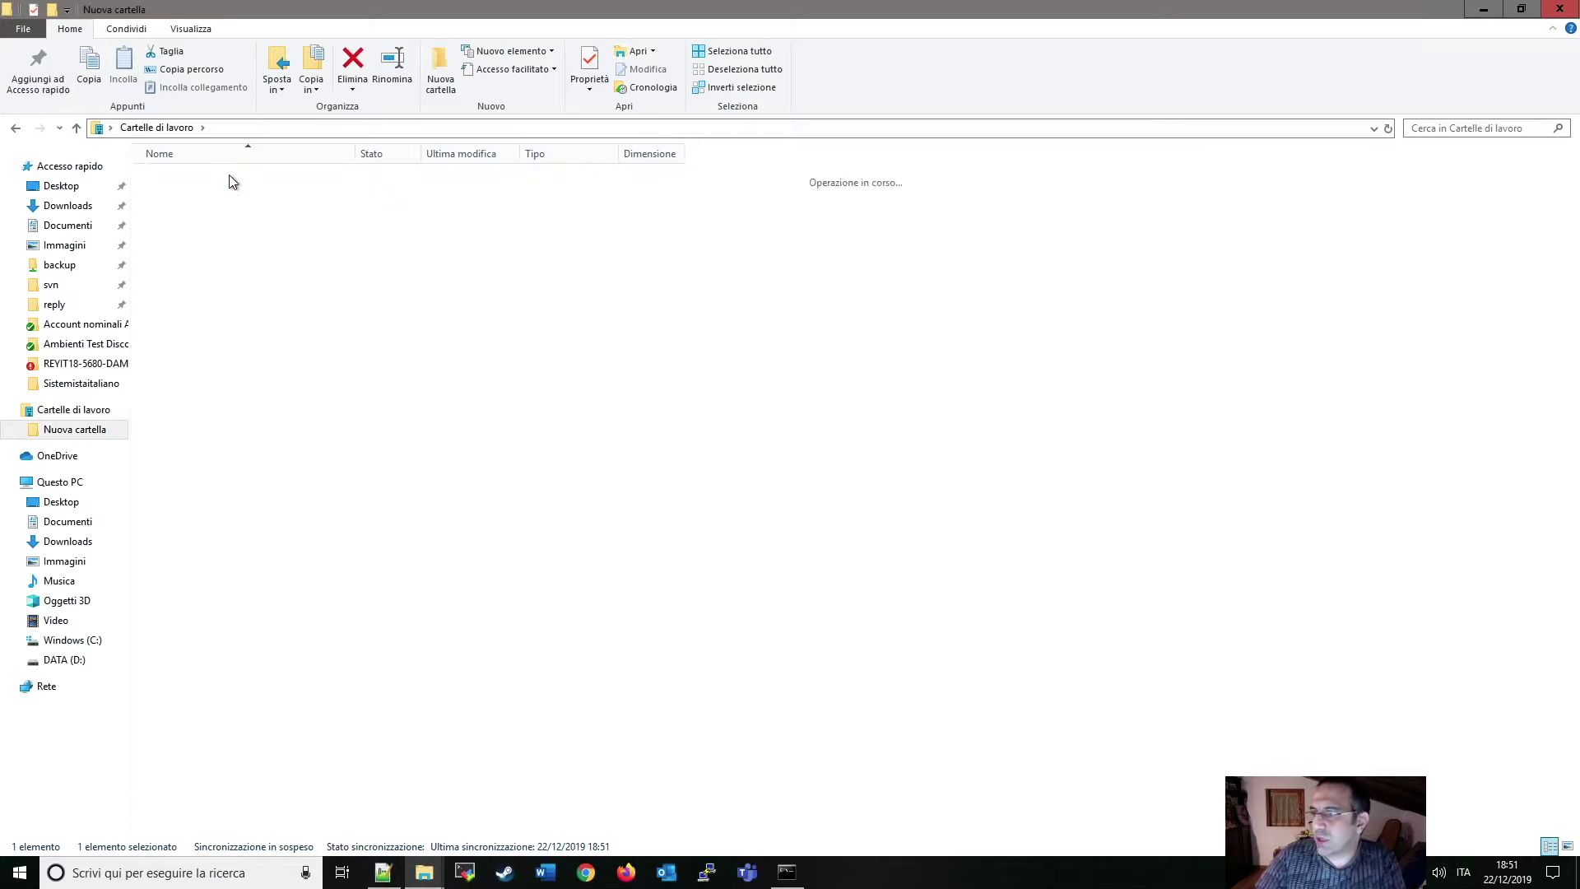
{"action": "right_click", "coordinate": [305, 391]}
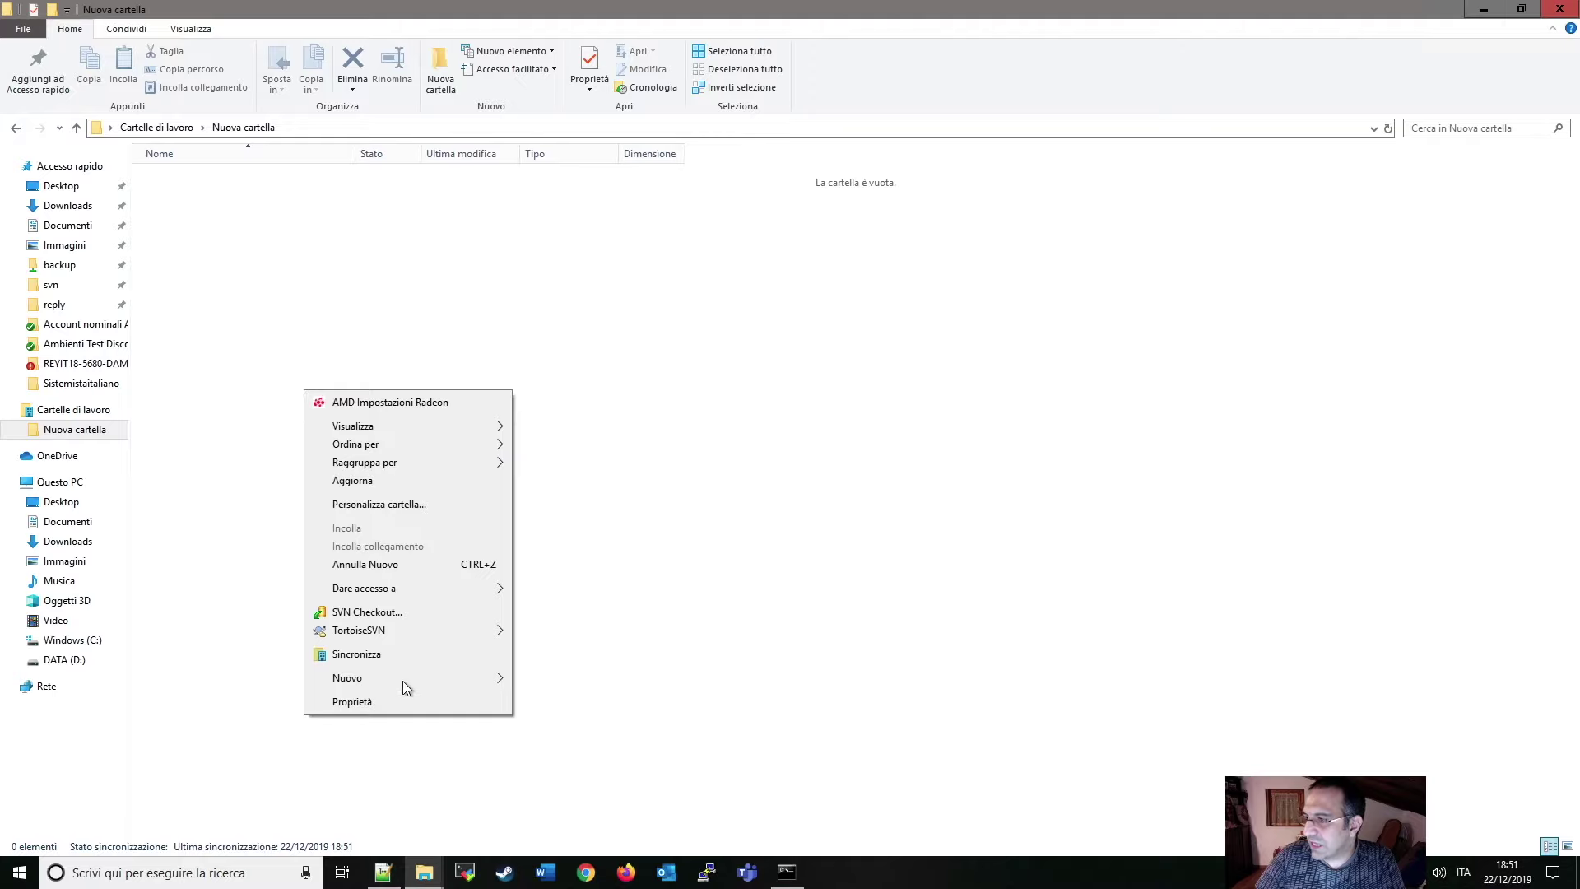
{"action": "mouse_move", "coordinate": [402, 680]}
{"action": "left_click", "coordinate": [577, 640]}
Step: Open Nuovo documento di testo.txt in Notepad++ and type the word 'prova'
{"action": "key", "text": "Return"}
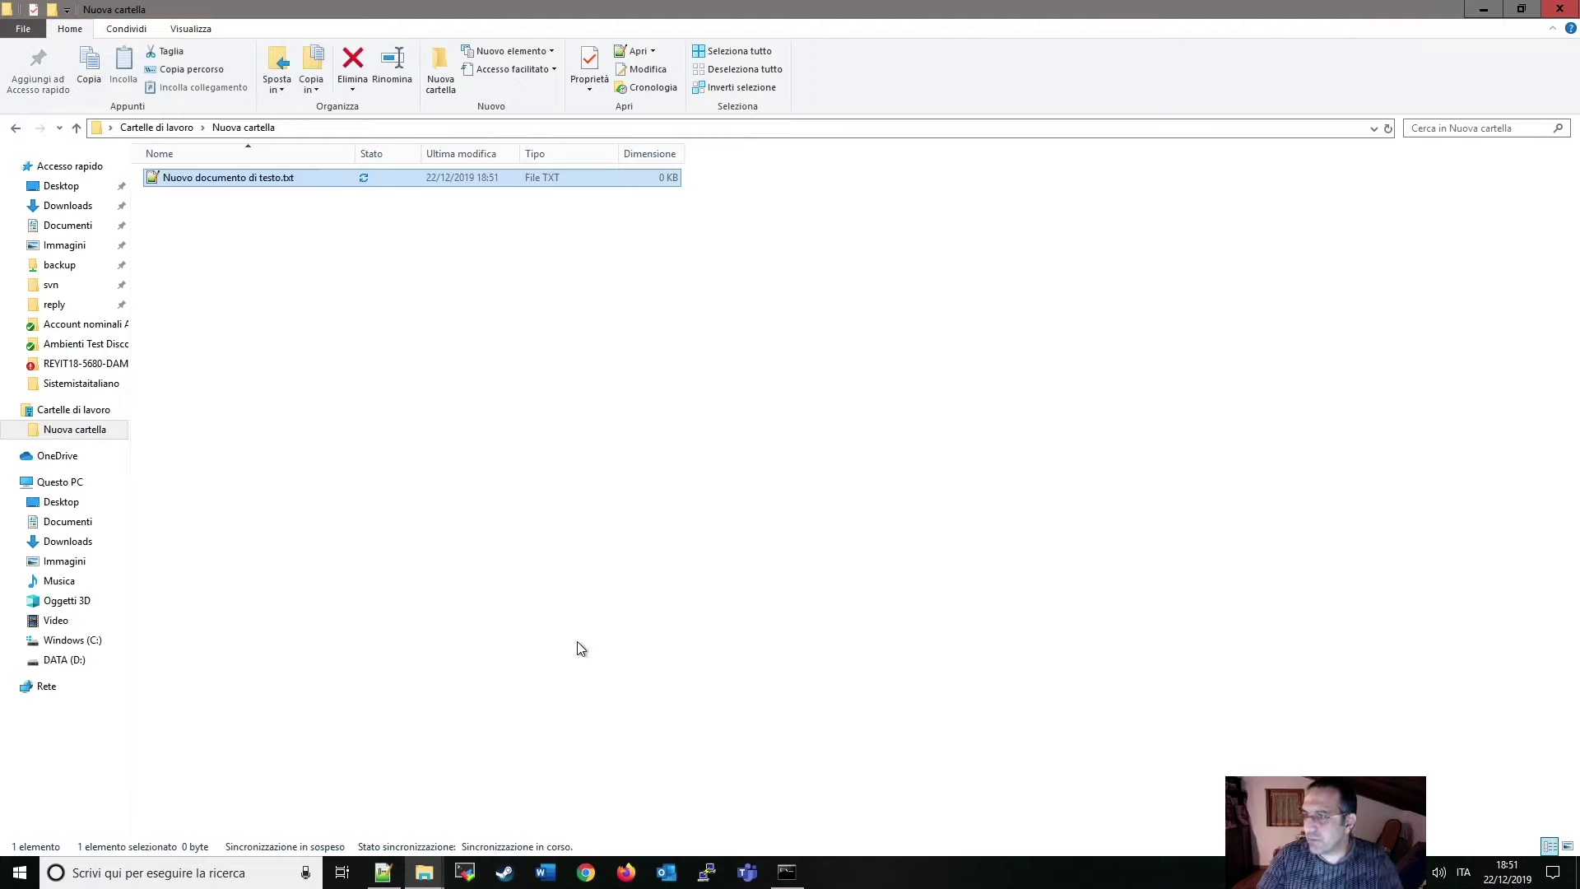
{"action": "key", "text": "Return"}
{"action": "type", "text": "a"}
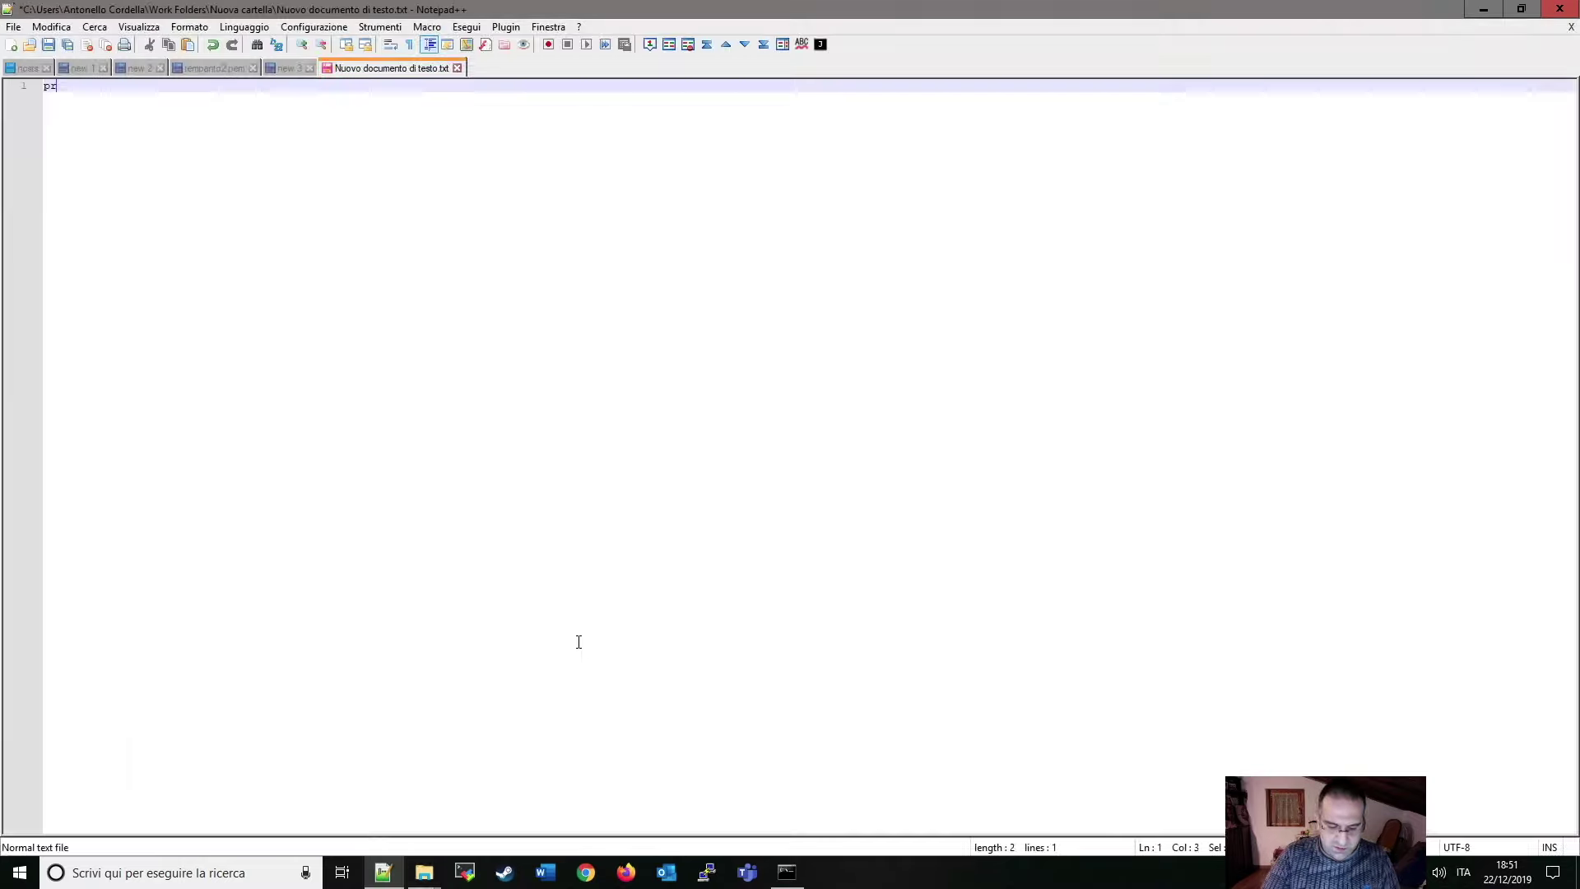
{"action": "key", "text": "BackSpace"}
{"action": "type", "text": "ppro"}
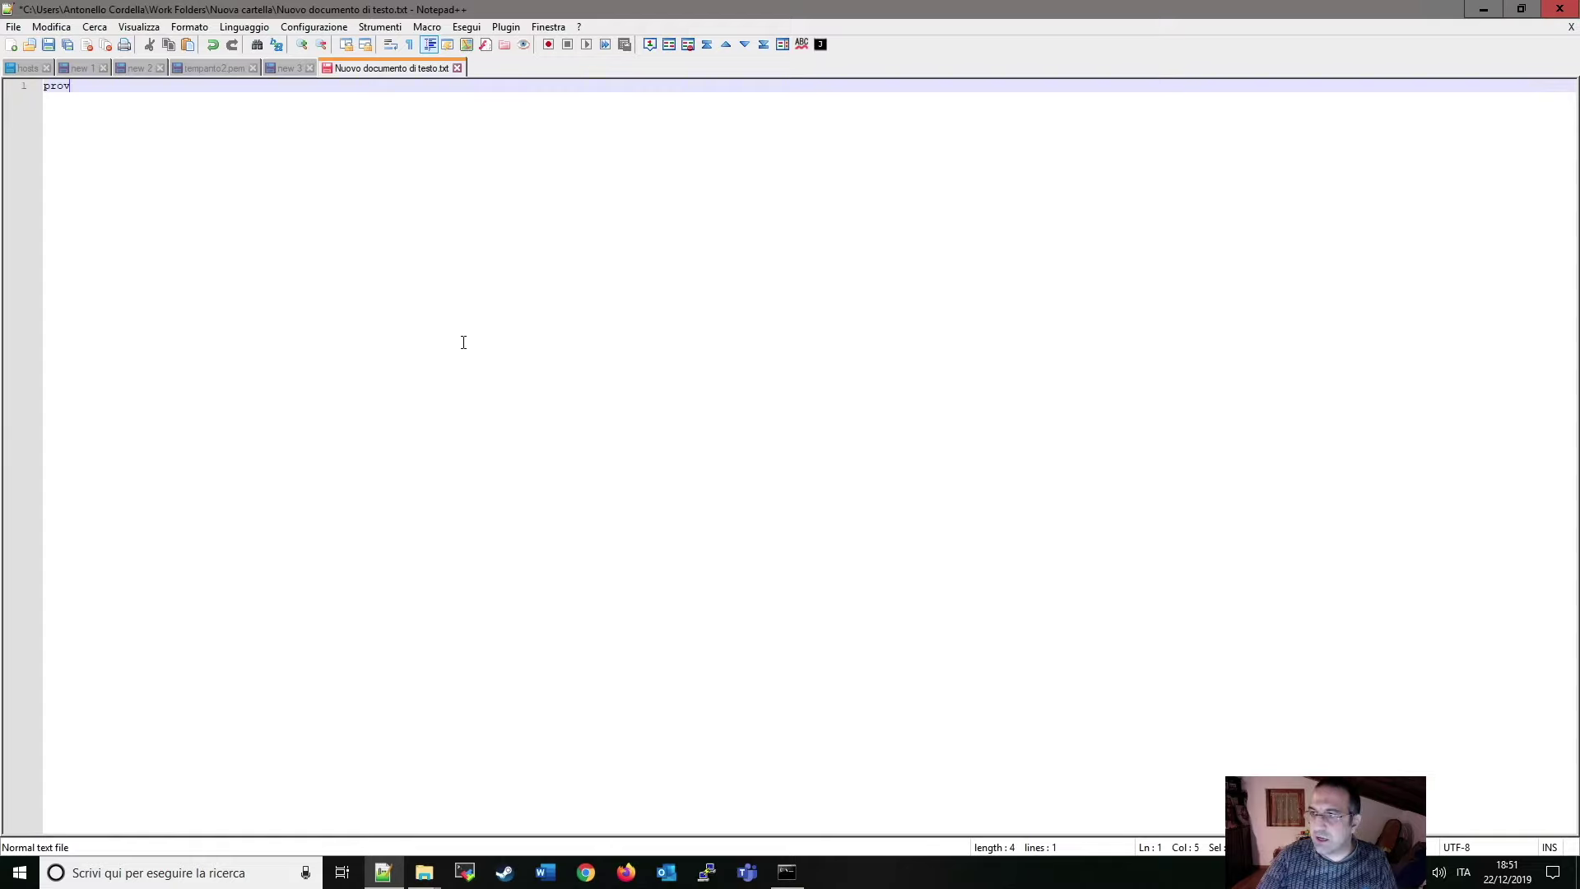
{"action": "key", "text": "BackSpace"}
{"action": "key", "text": "BackSpace"}
{"action": "key", "text": "BackSpace"}
{"action": "type", "text": "prova"}
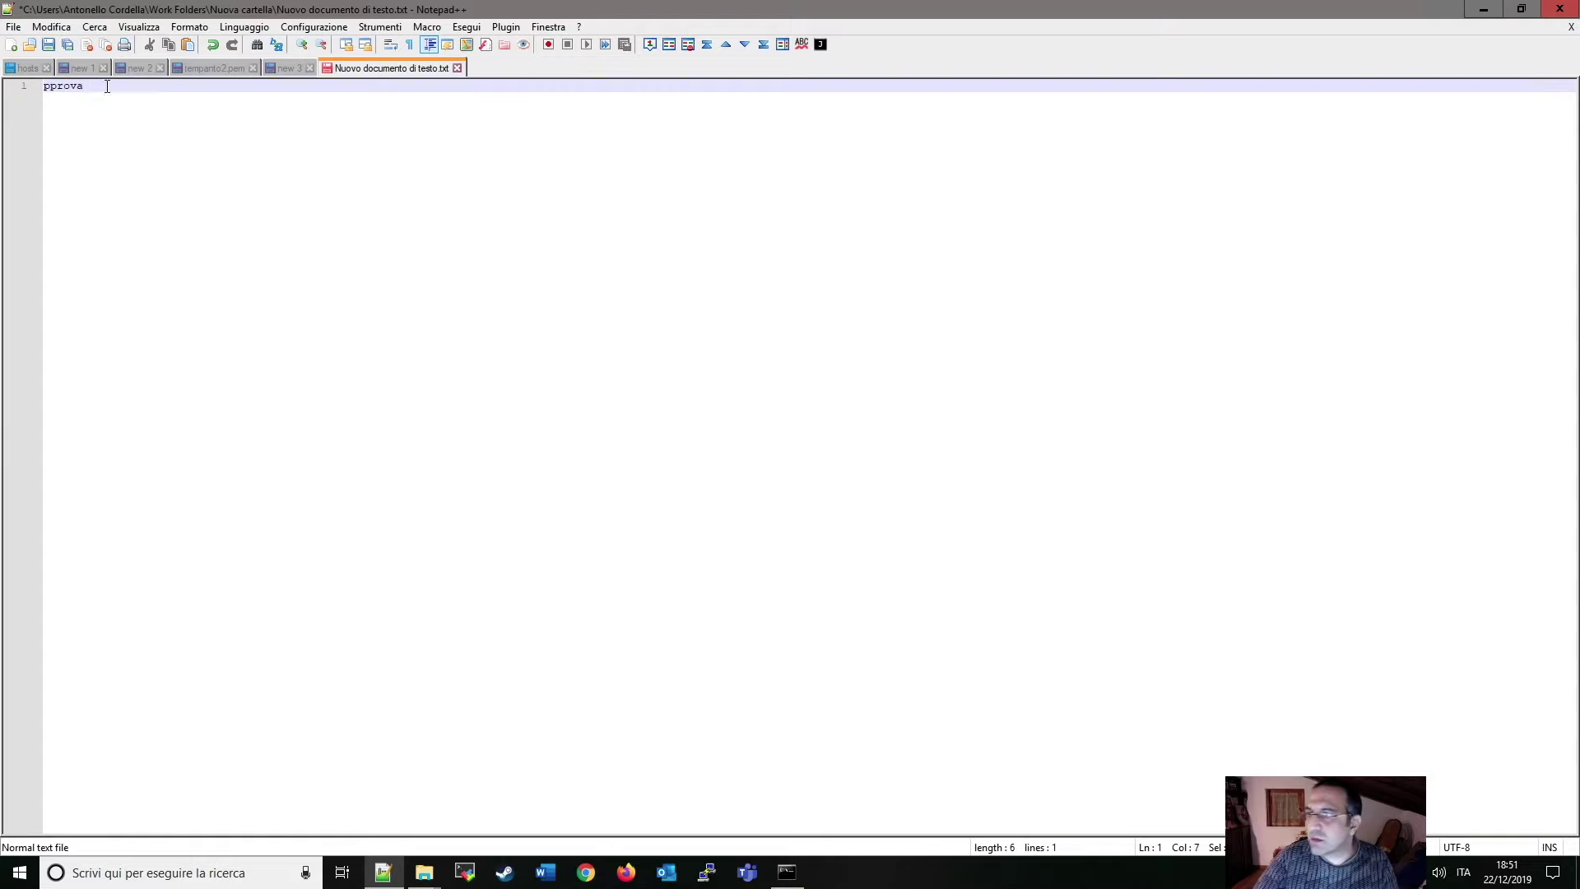
{"action": "key", "text": "BackSpace"}
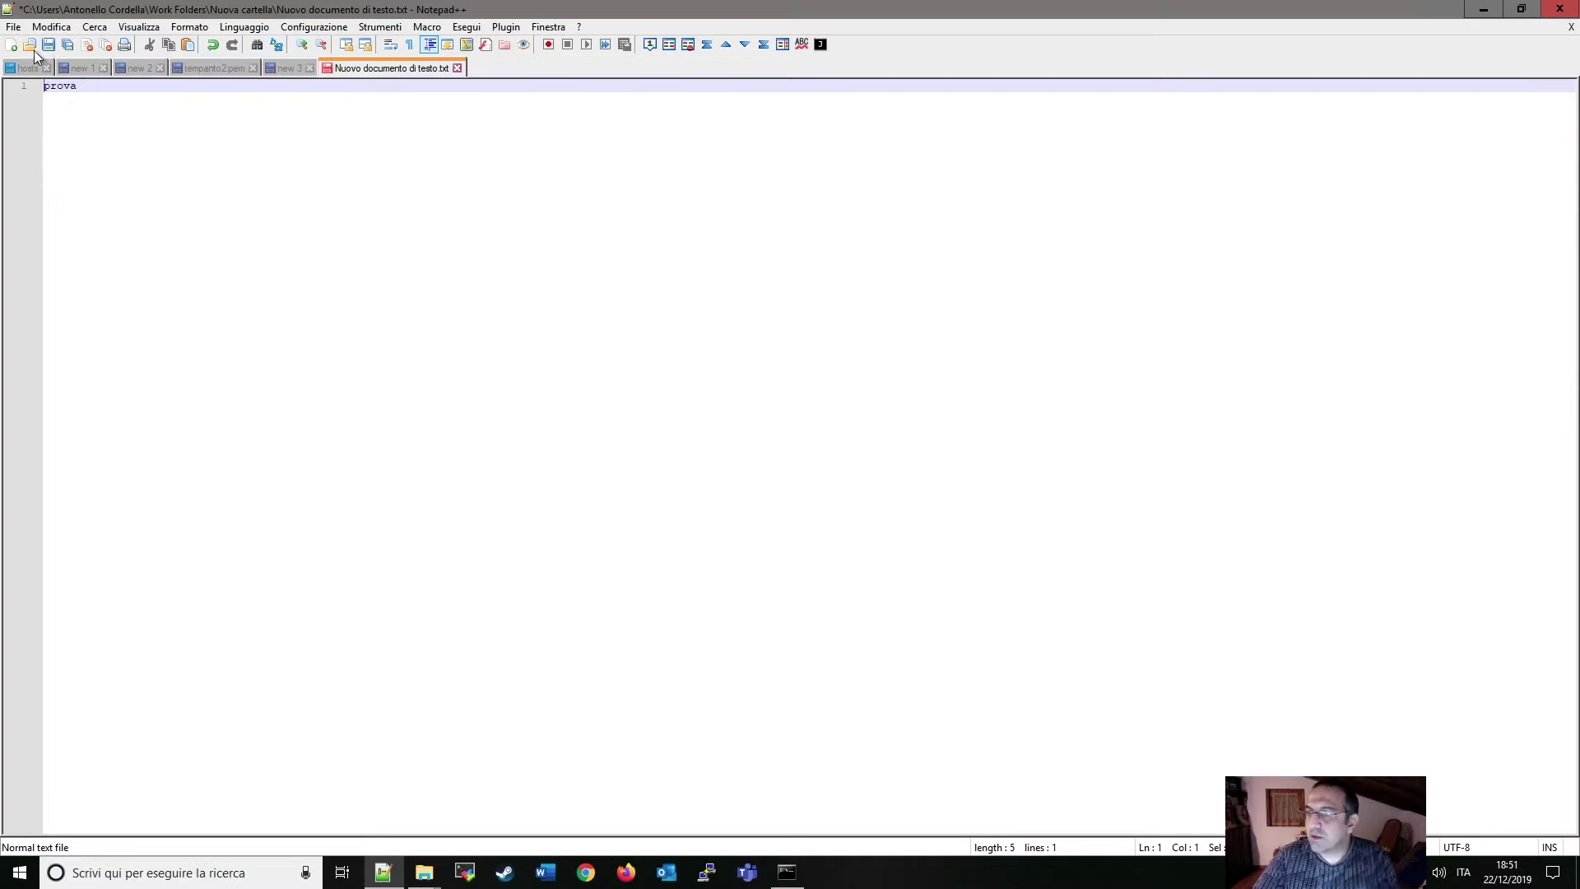
Step: Save the file, close its tab, and minimize Notepad++
{"action": "left_click", "coordinate": [49, 45]}
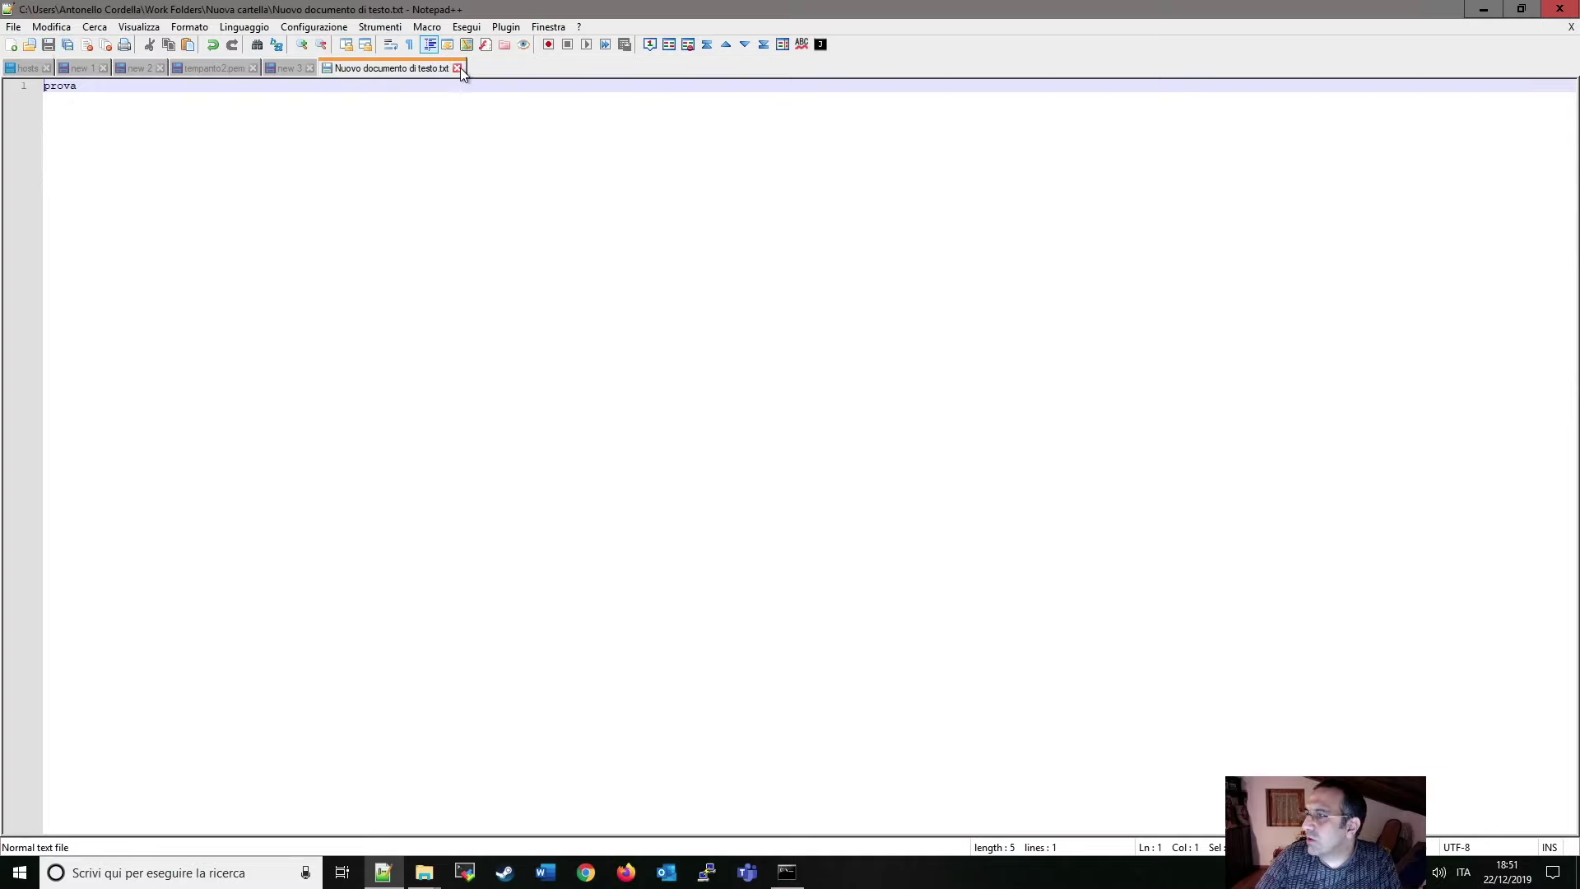
{"action": "left_click", "coordinate": [459, 69]}
{"action": "left_click", "coordinate": [1469, 17]}
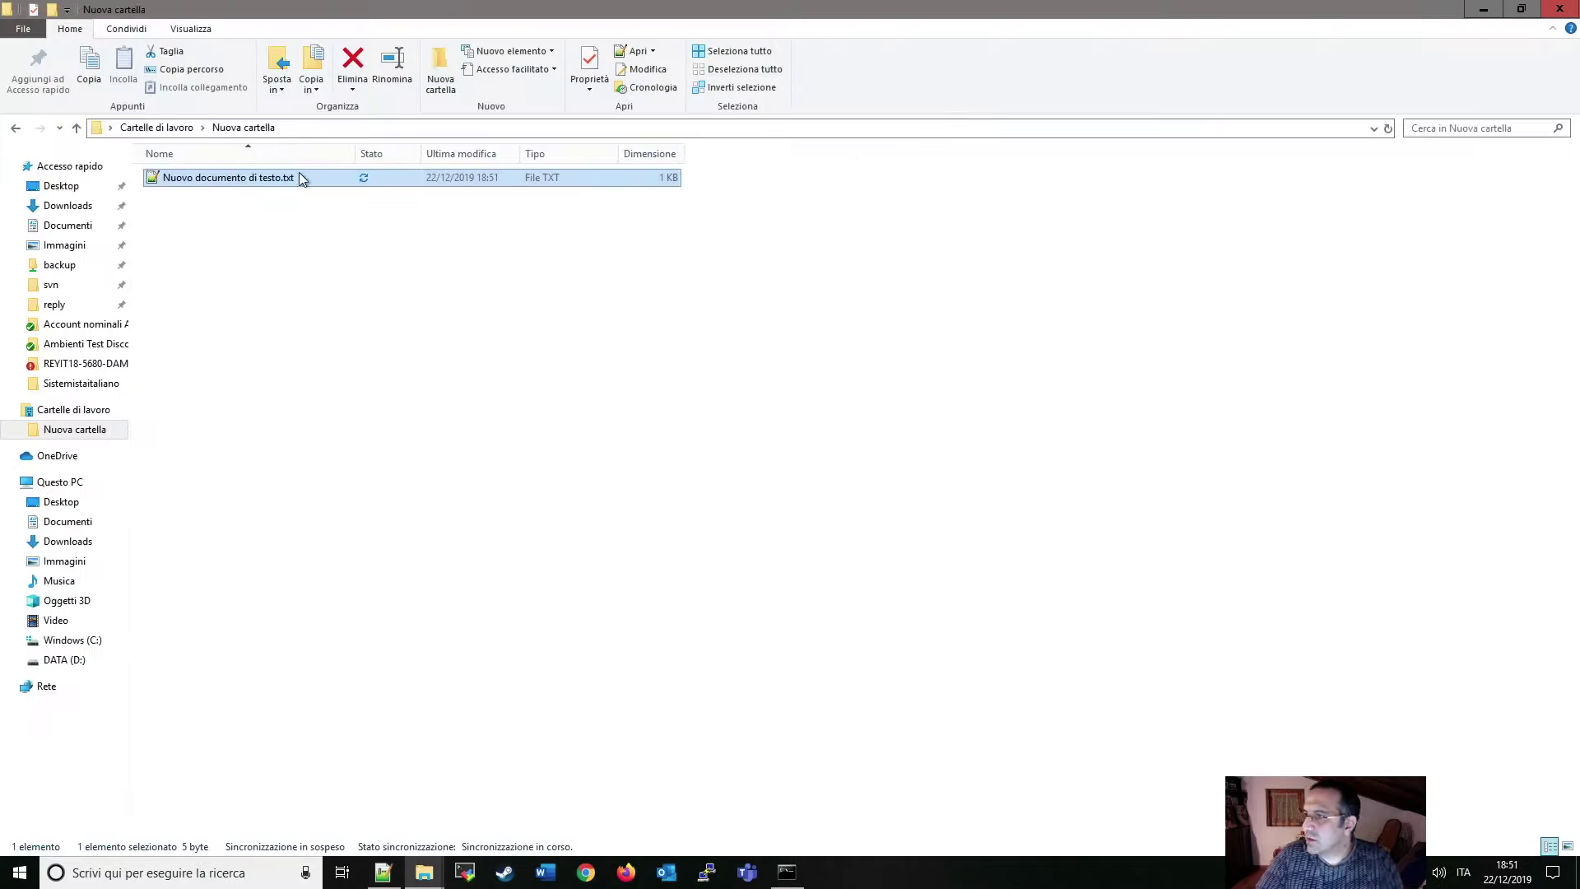
Step: Rename the text file to prova.txt, return to Cartelle di lavoro, and switch to the Mac desktop
{"action": "left_click", "coordinate": [238, 178]}
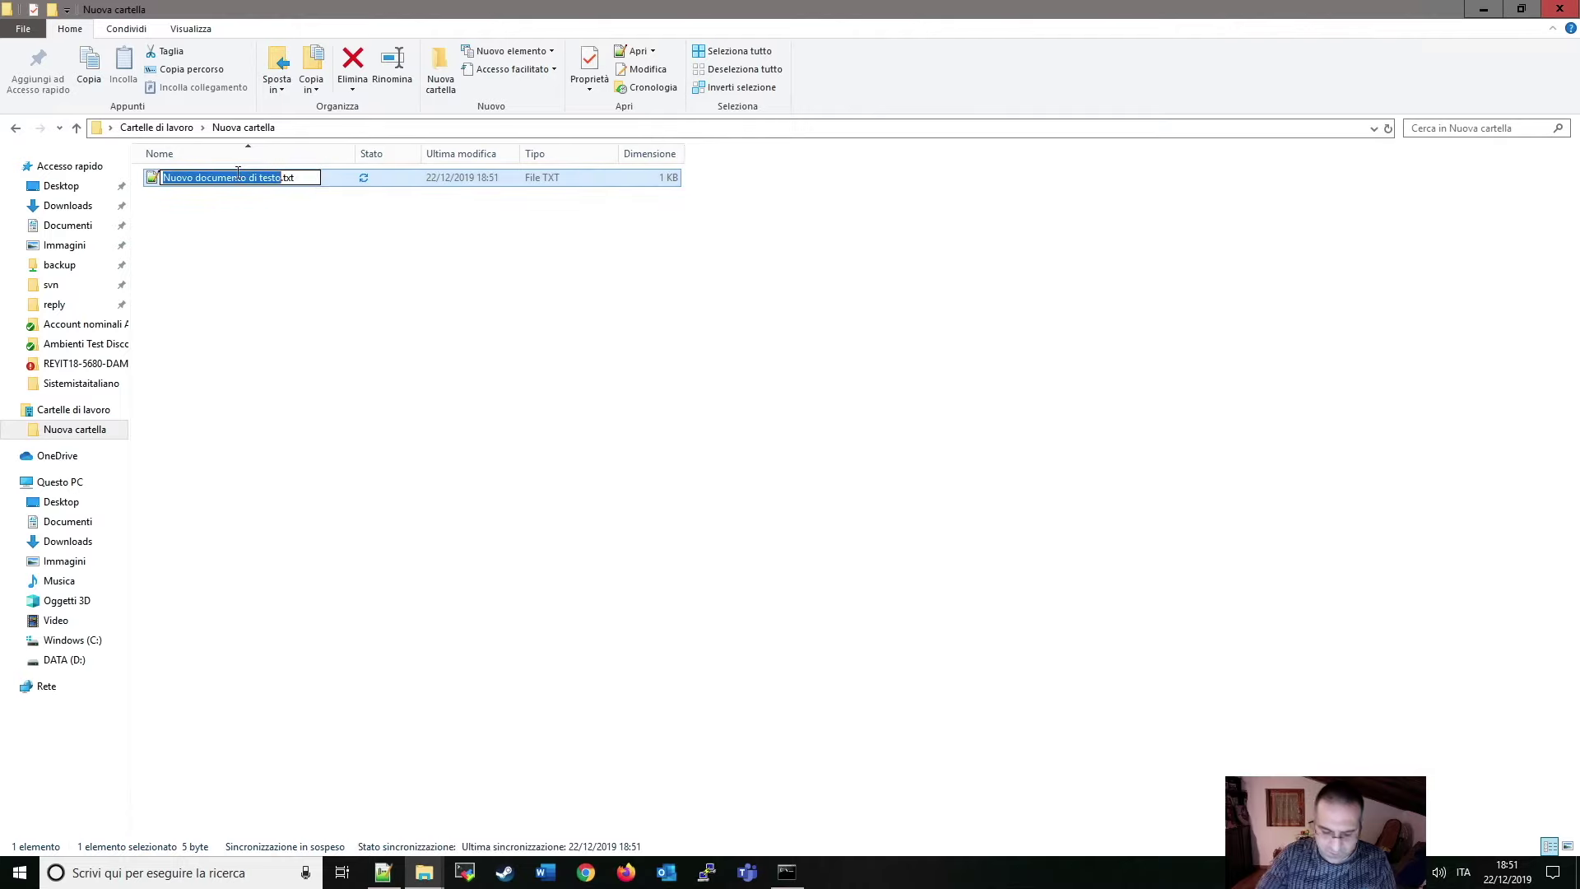
{"action": "type", "text": "prova"}
{"action": "key", "text": "Return"}
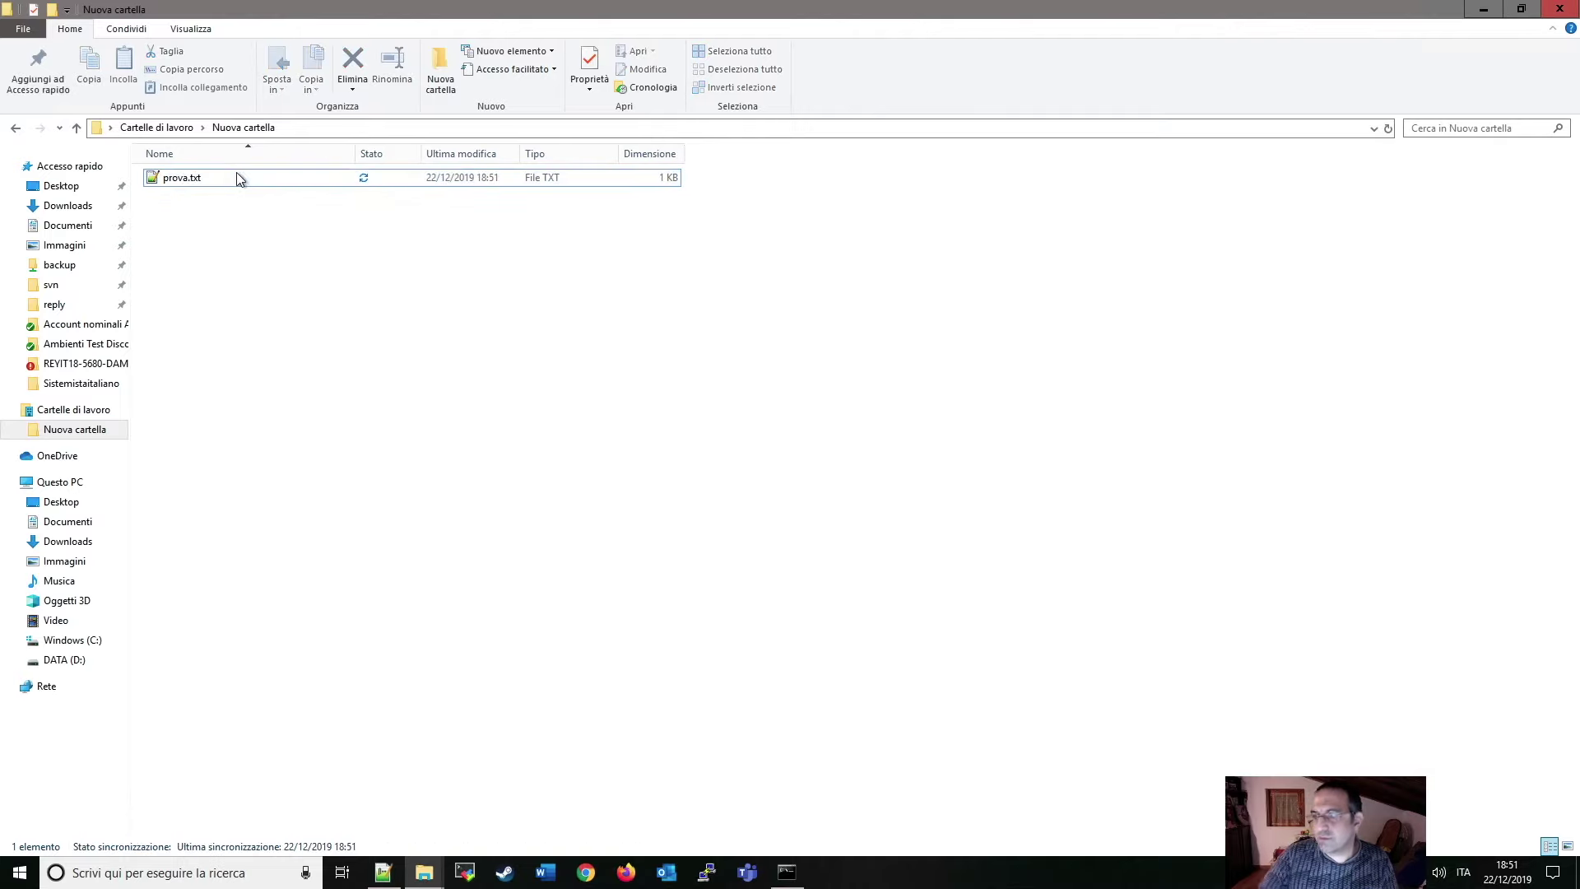
{"action": "left_click", "coordinate": [167, 130]}
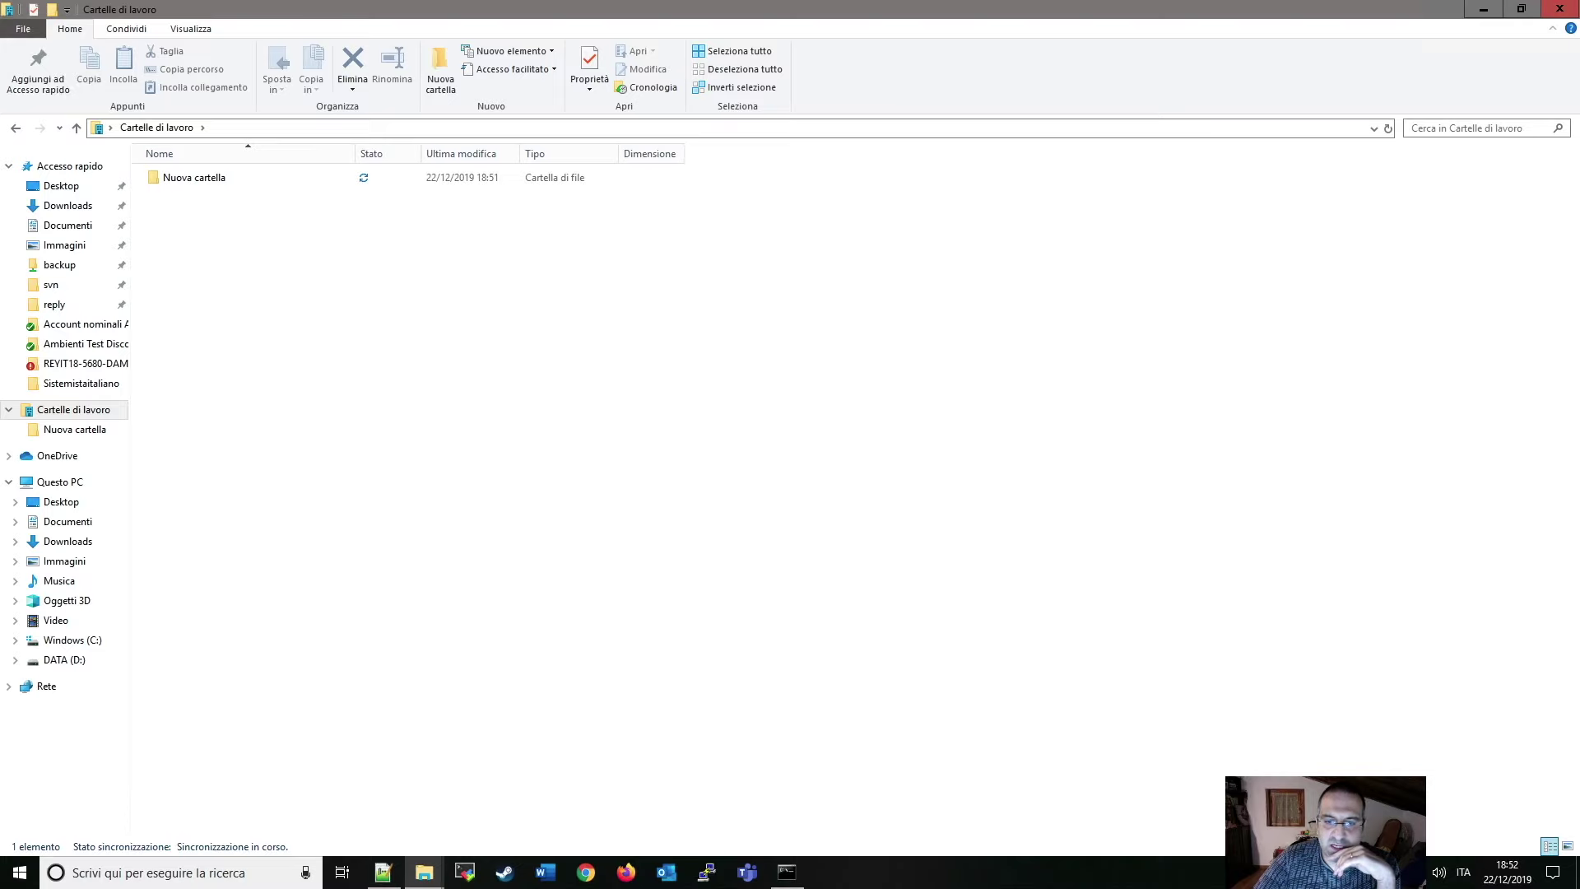
{"action": "key", "text": "ctrl+Left"}
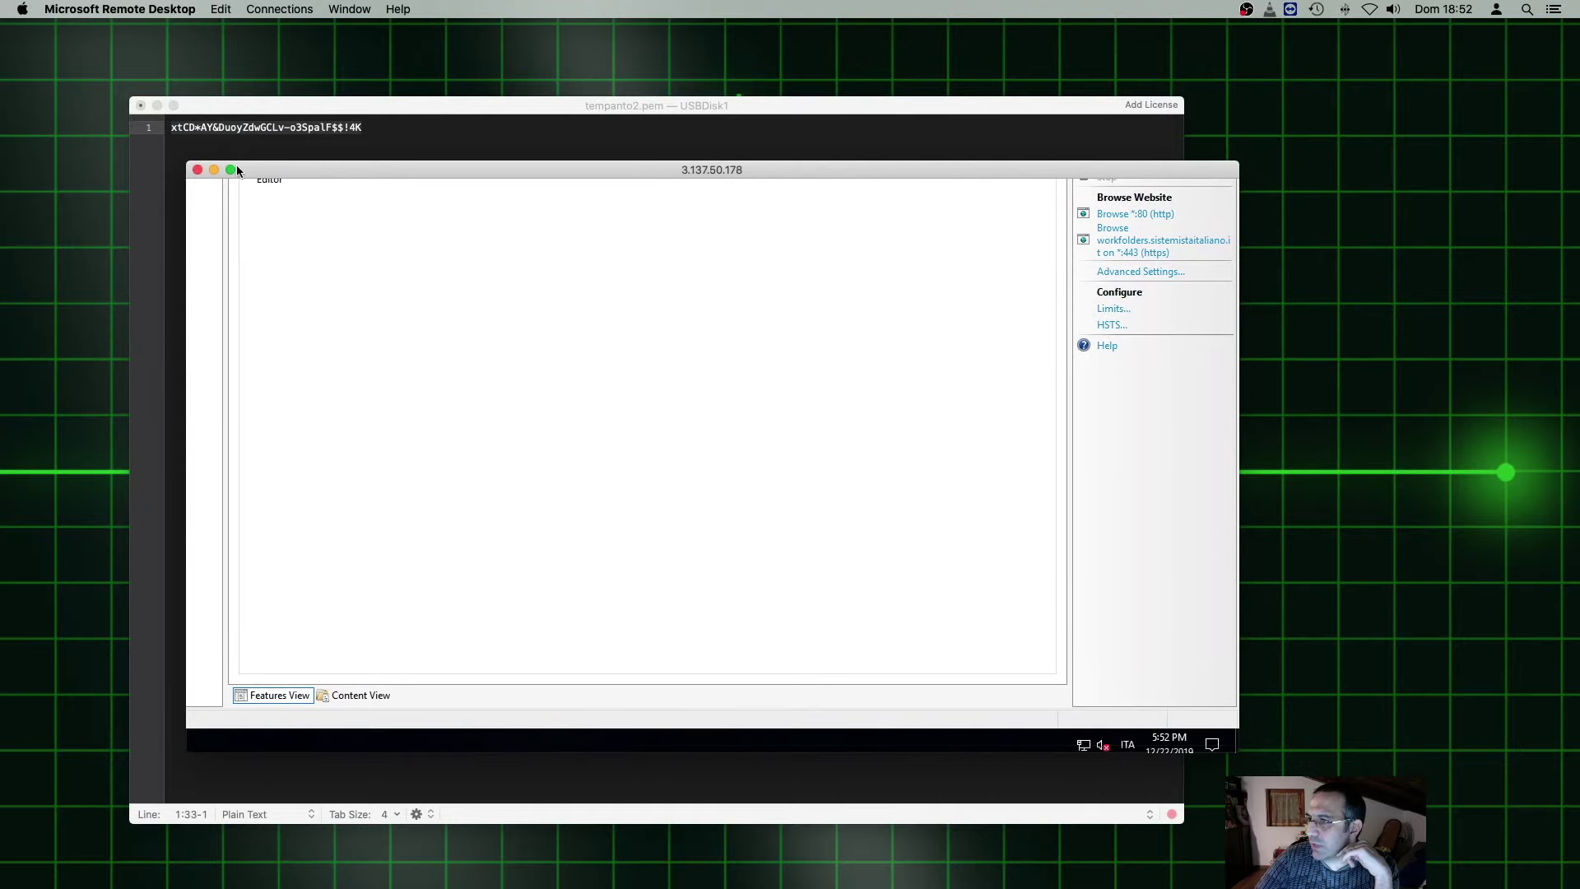
Step: In the remote server session, open File Explorer and minimize IIS Manager
{"action": "key", "text": "ctrl+Right"}
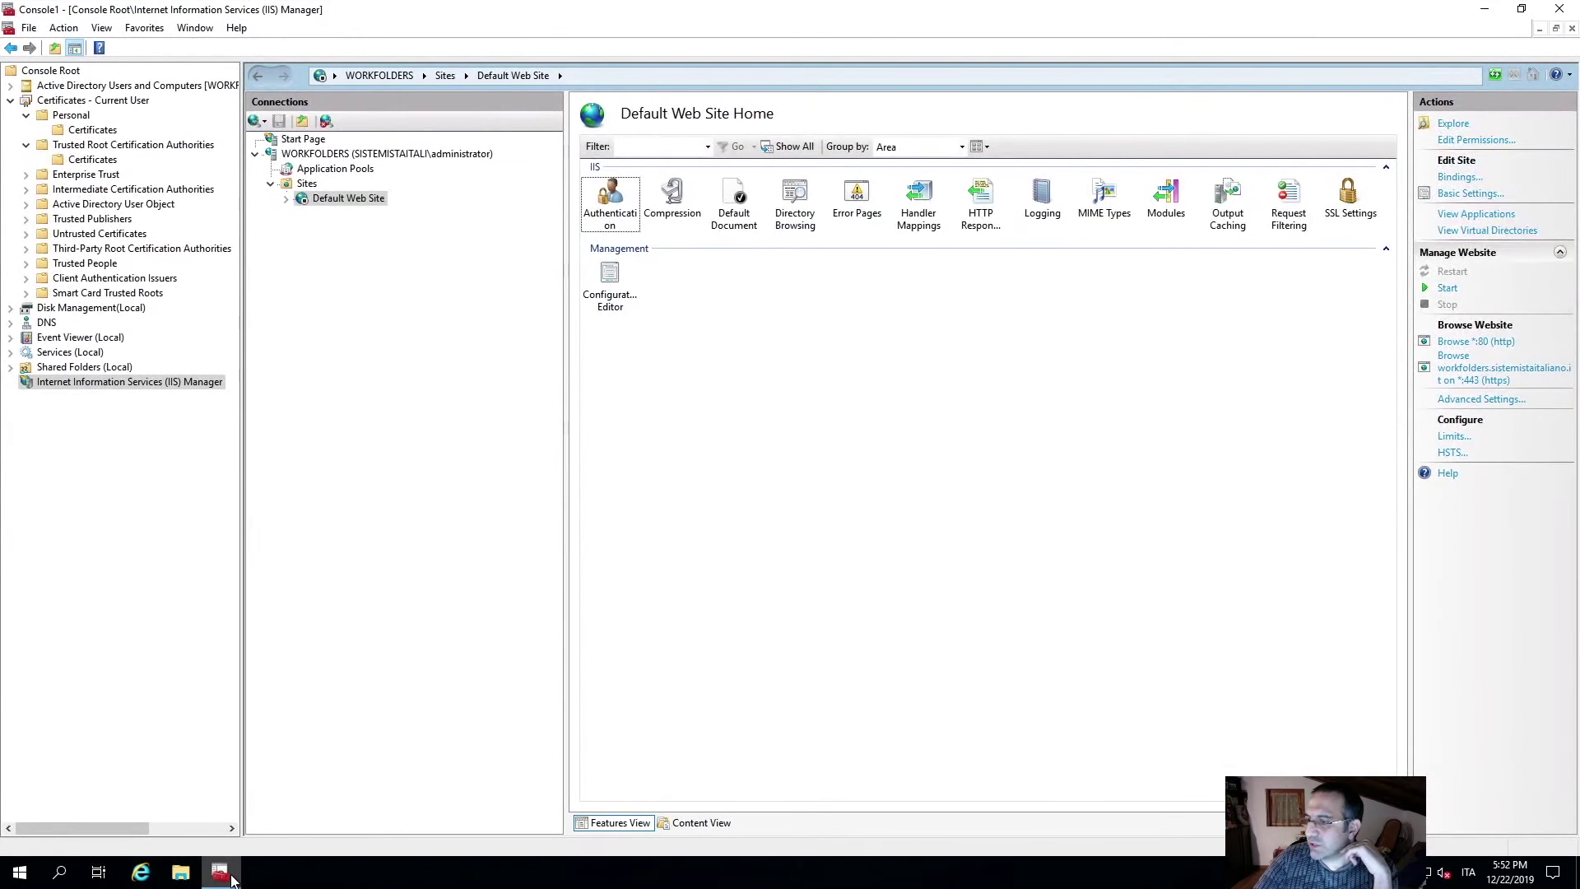
{"action": "left_click", "coordinate": [177, 875]}
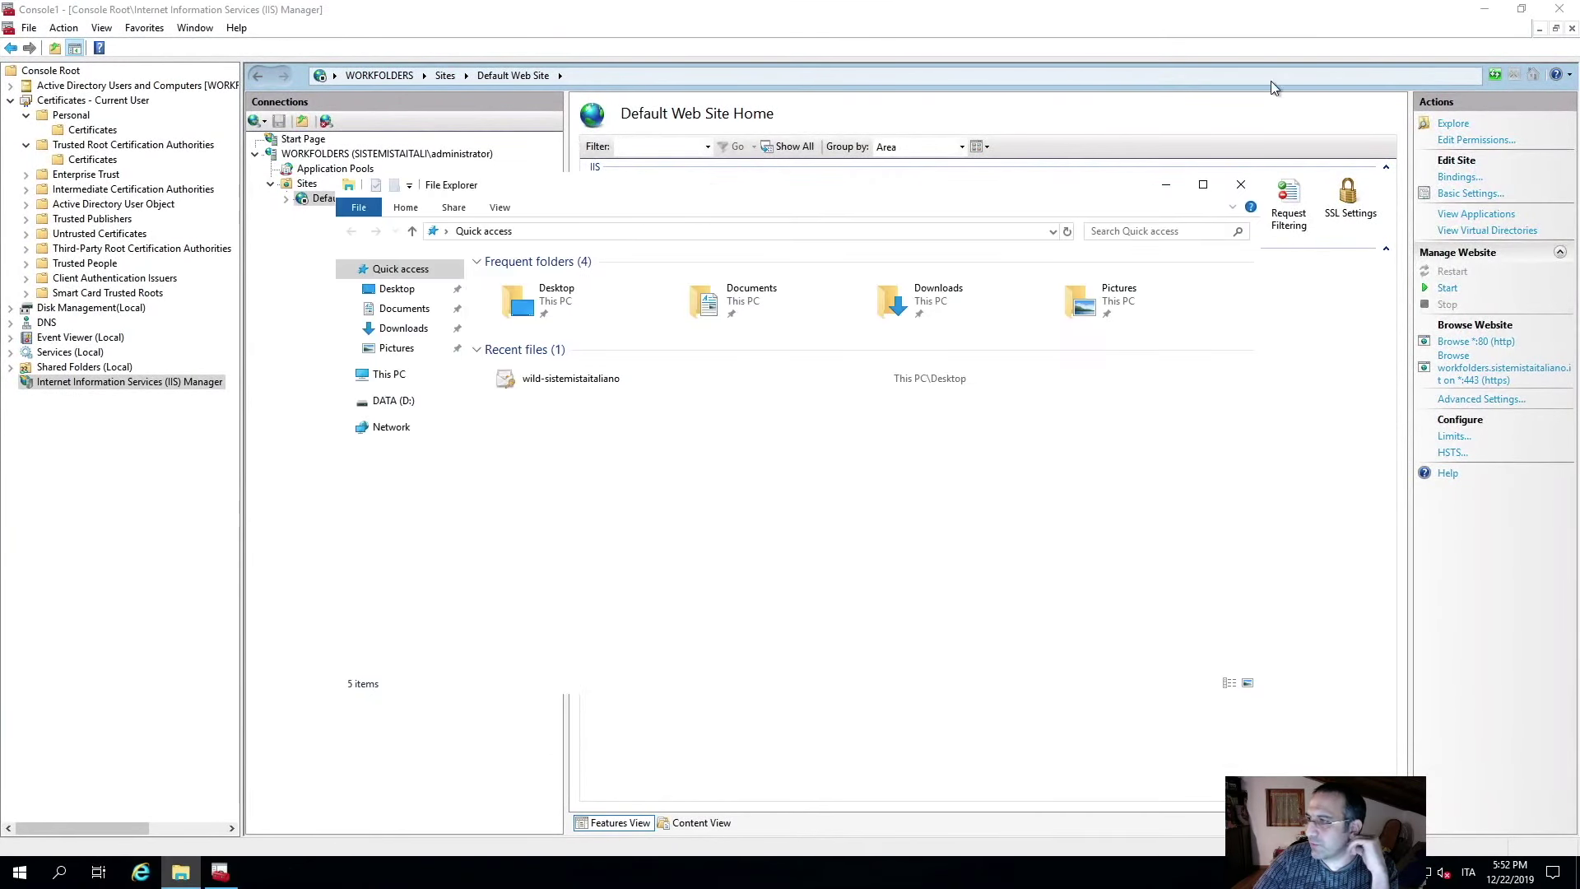
{"action": "left_click", "coordinate": [1492, 11]}
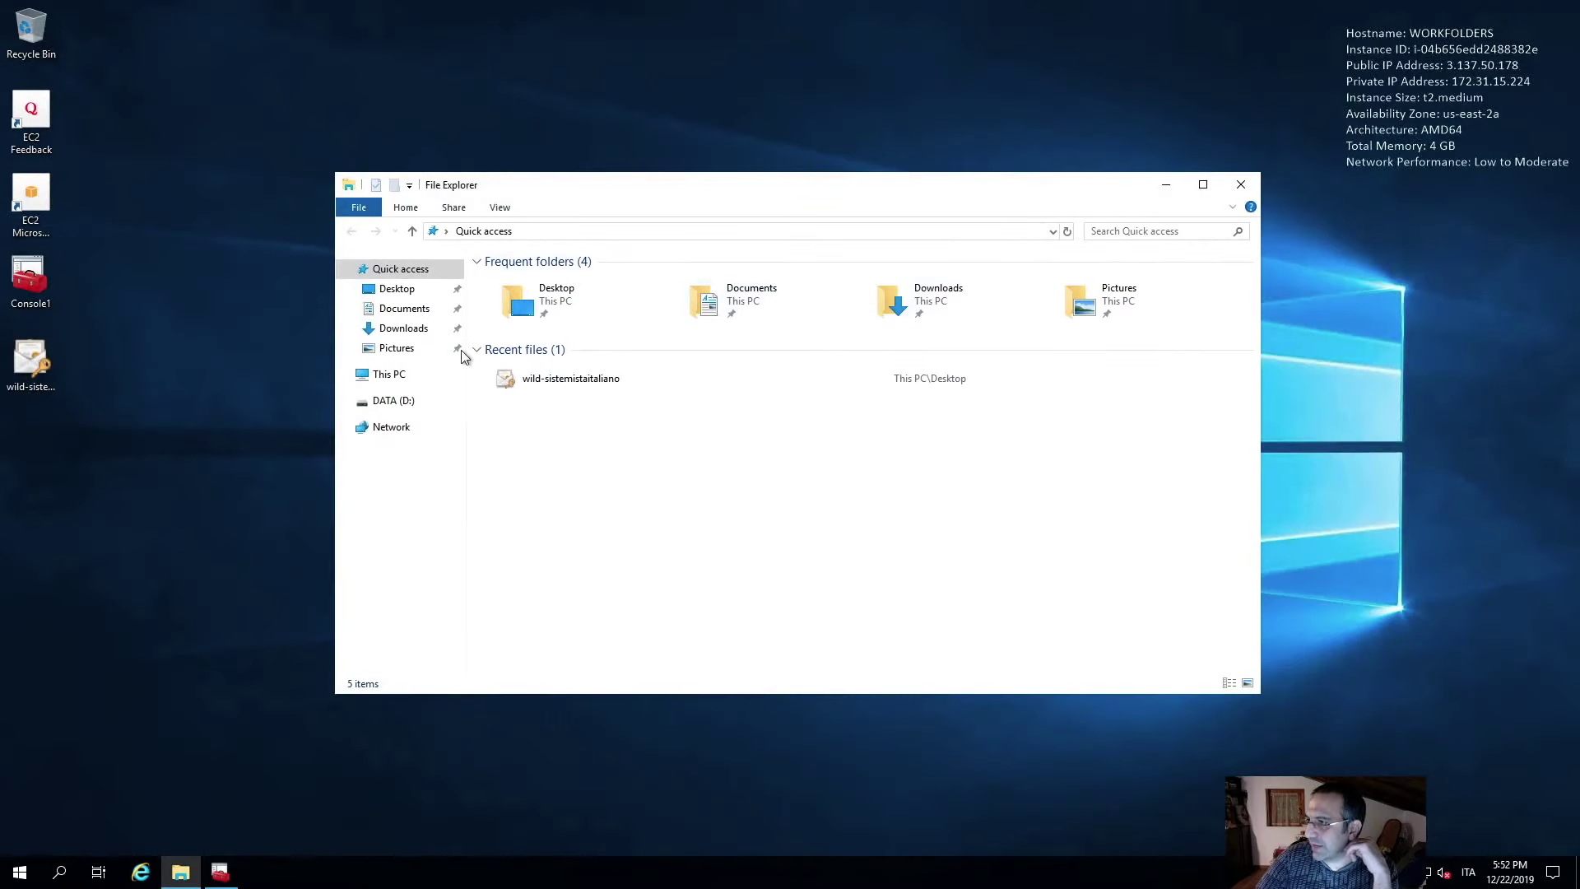
Step: Browse to D:\WORKFOLDERS and try to open the user's folder, which denies access
{"action": "left_click", "coordinate": [395, 402]}
{"action": "double_click", "coordinate": [549, 299]}
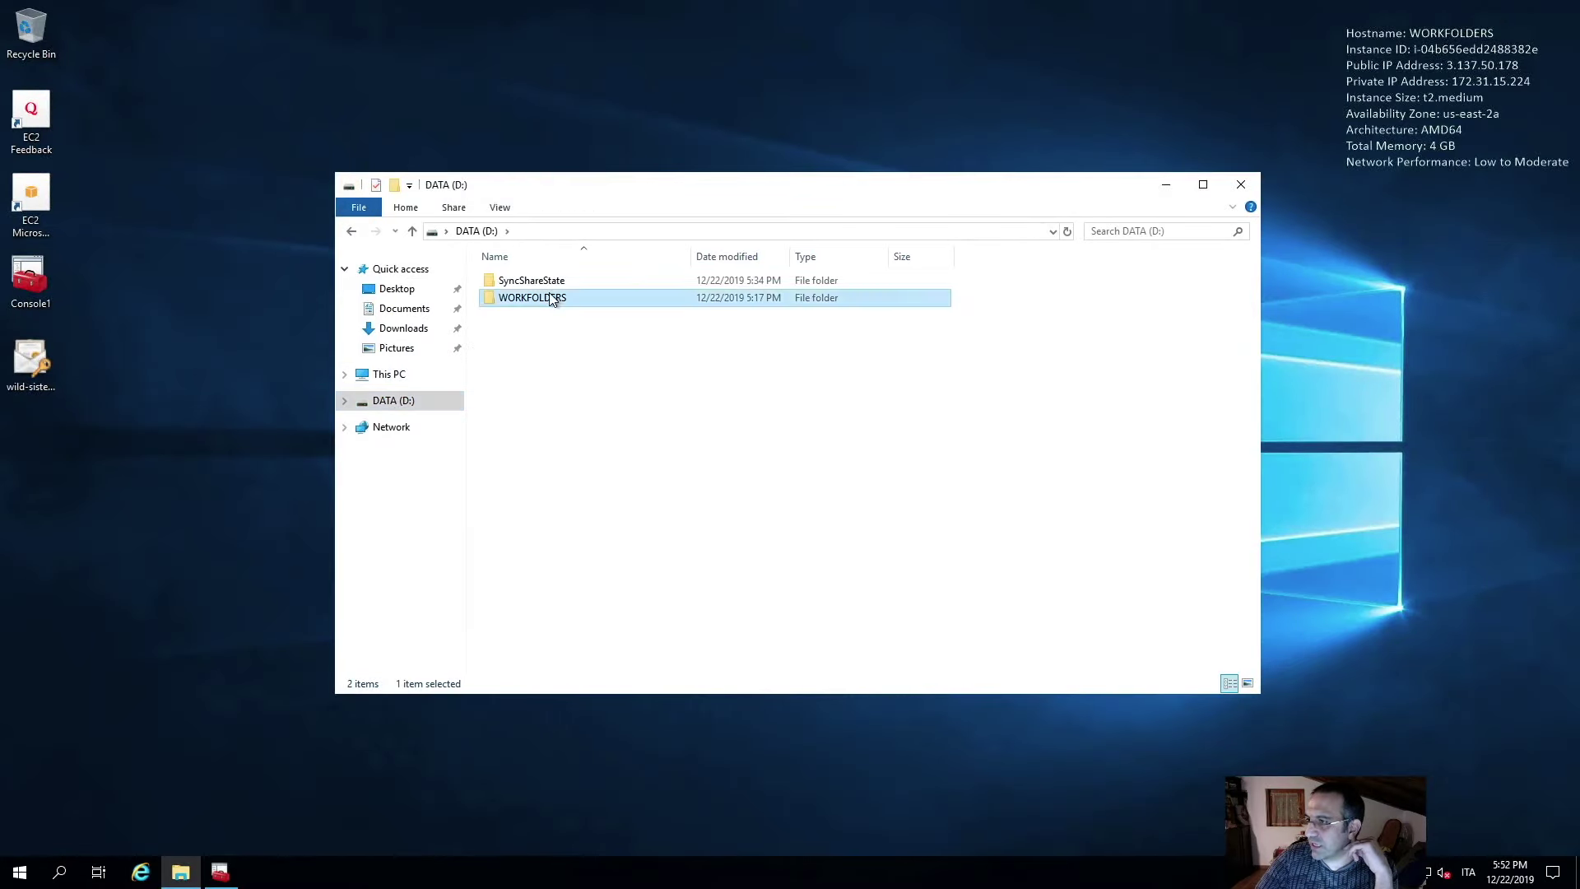
{"action": "double_click", "coordinate": [535, 279]}
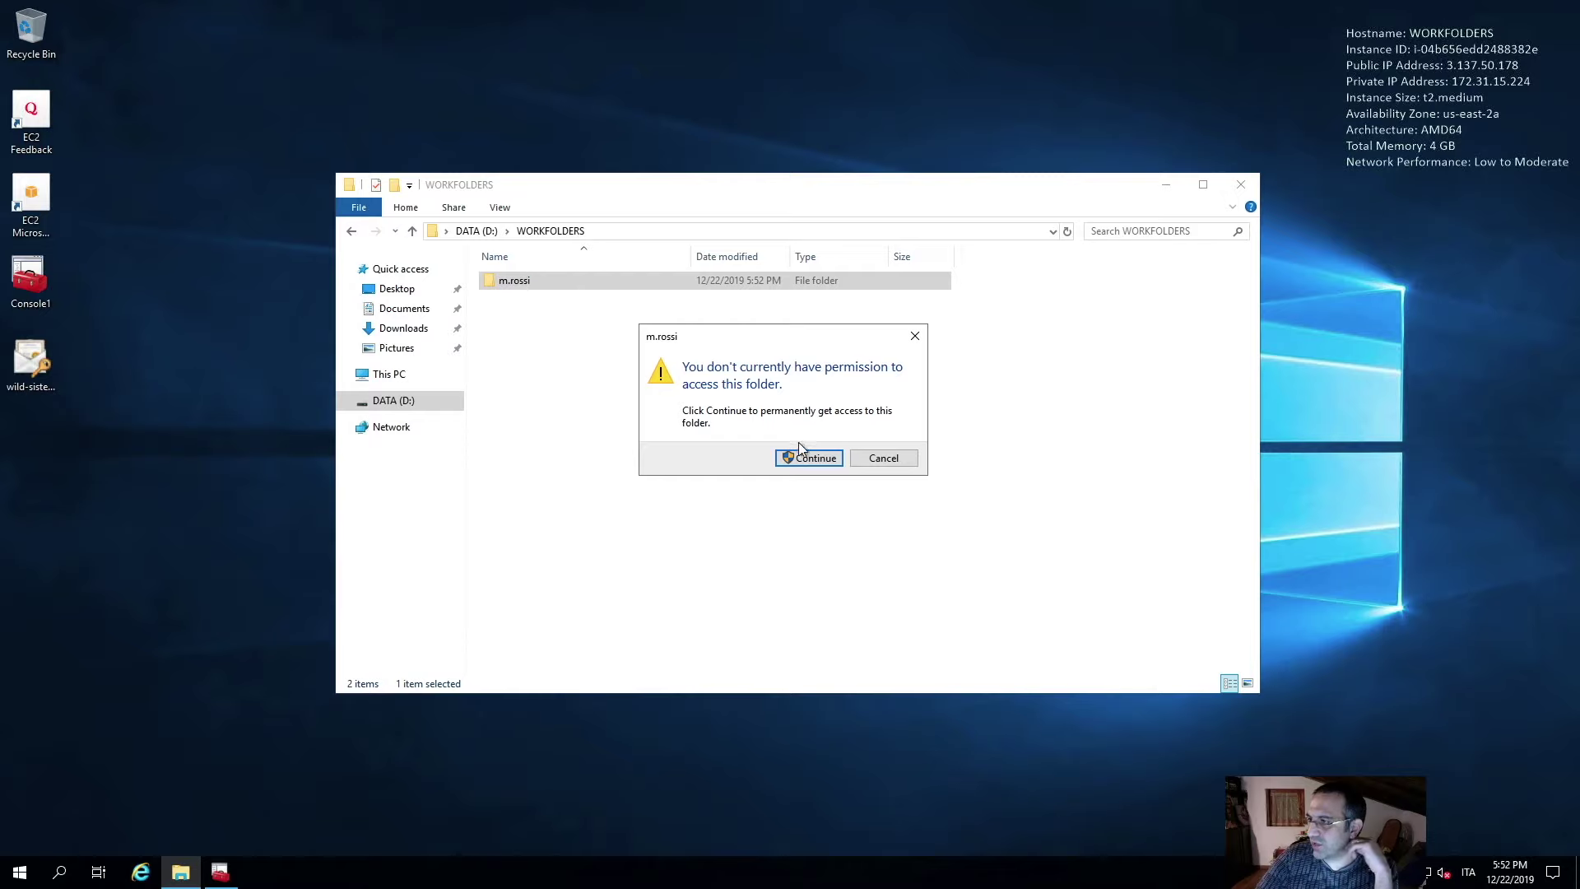
{"action": "left_click", "coordinate": [811, 457]}
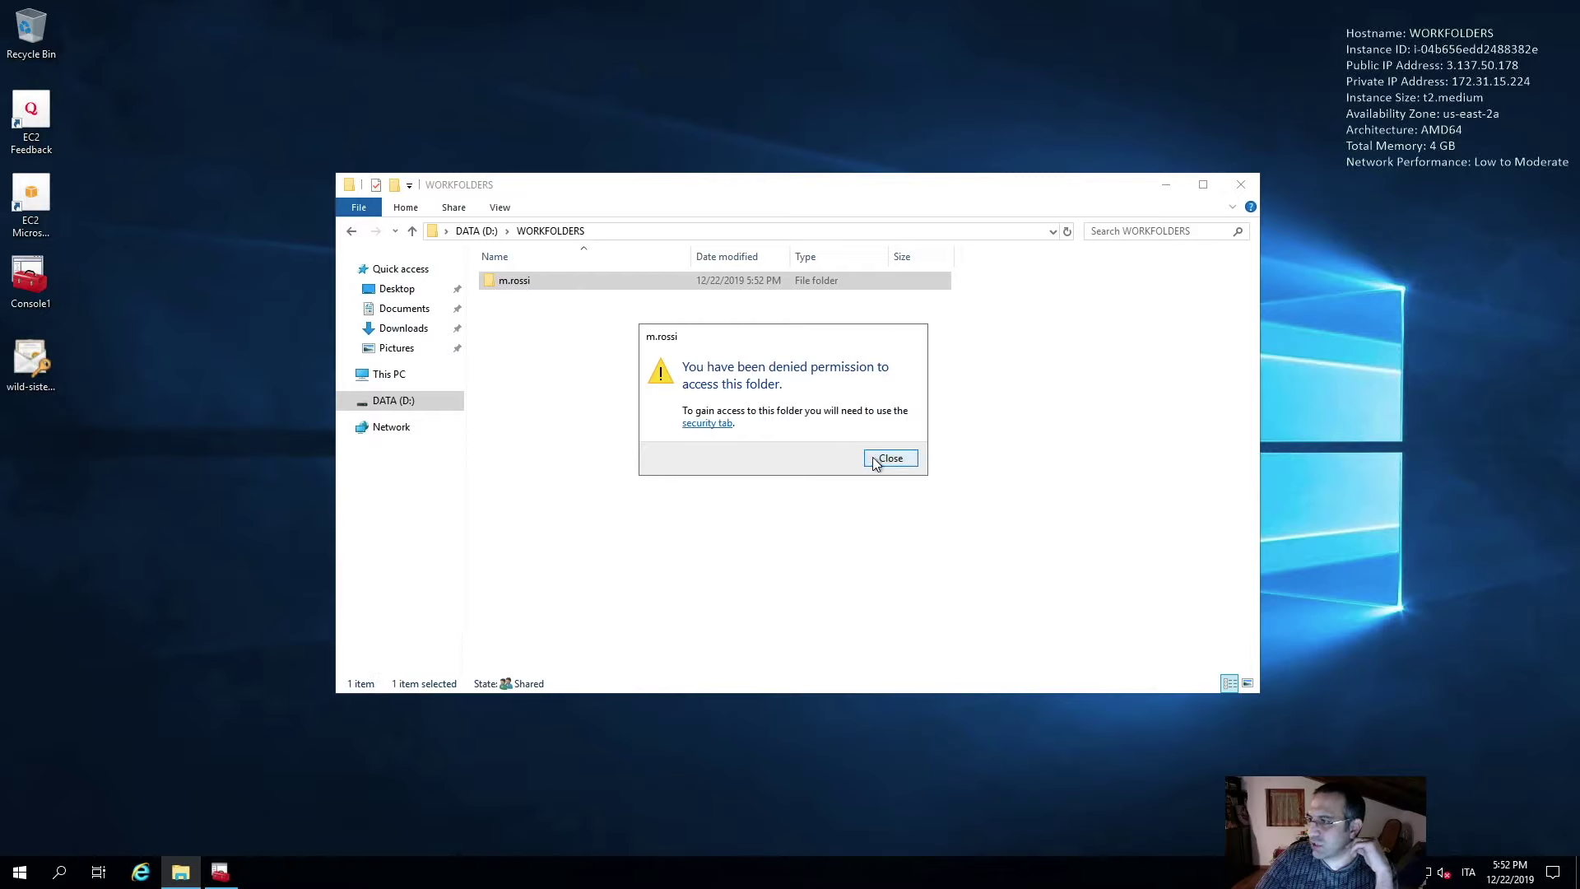
{"action": "left_click", "coordinate": [889, 458]}
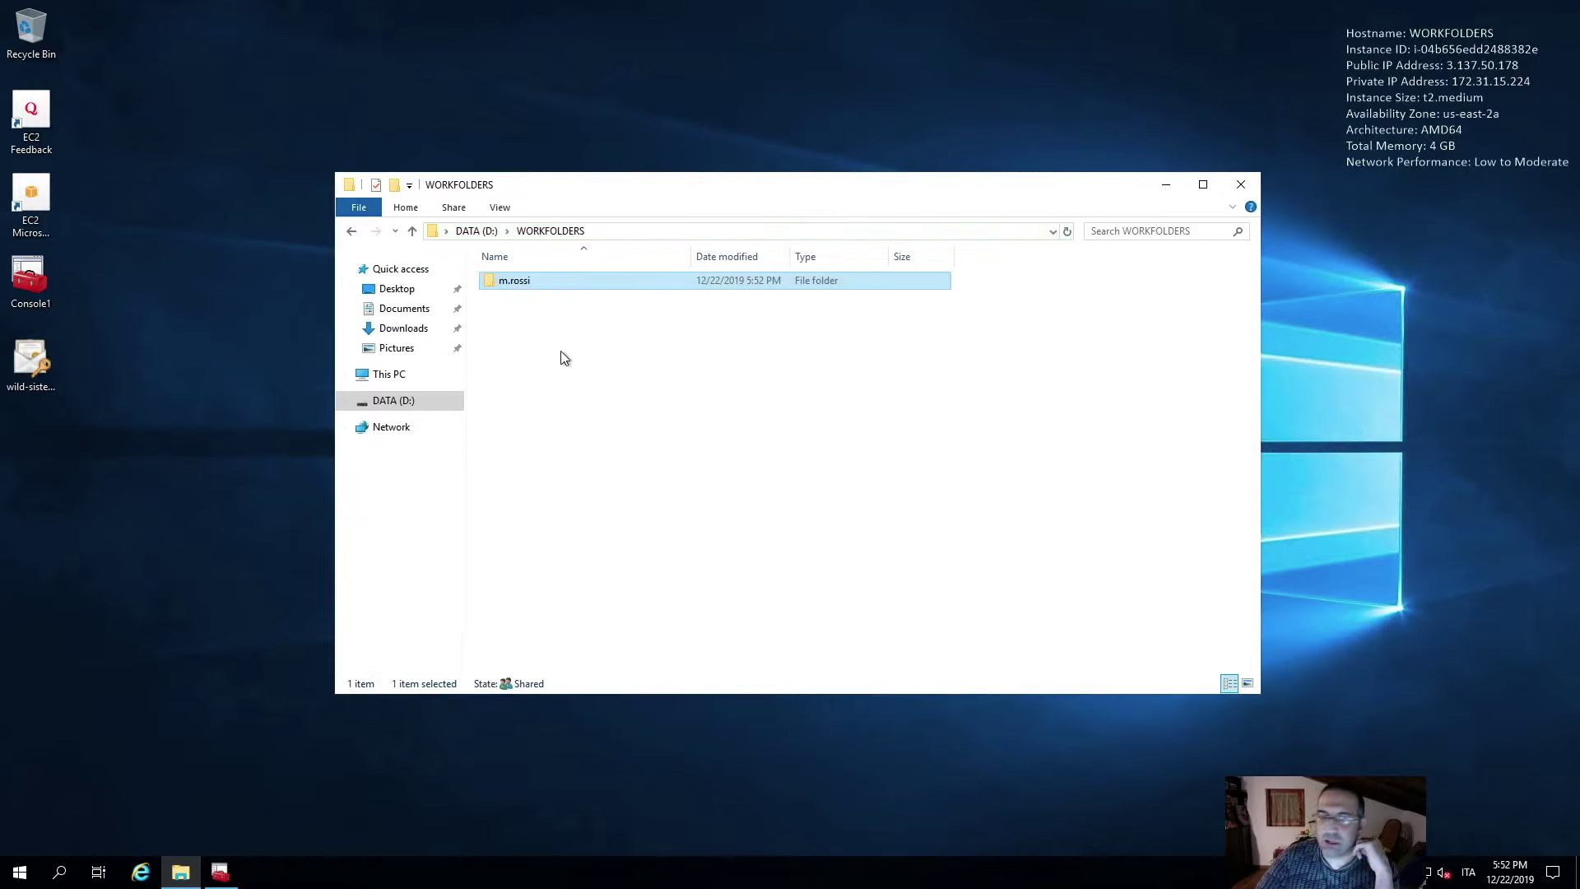
{"action": "right_click", "coordinate": [553, 280]}
Step: Open the user folder's Properties and its advanced security settings
{"action": "left_click", "coordinate": [603, 553]}
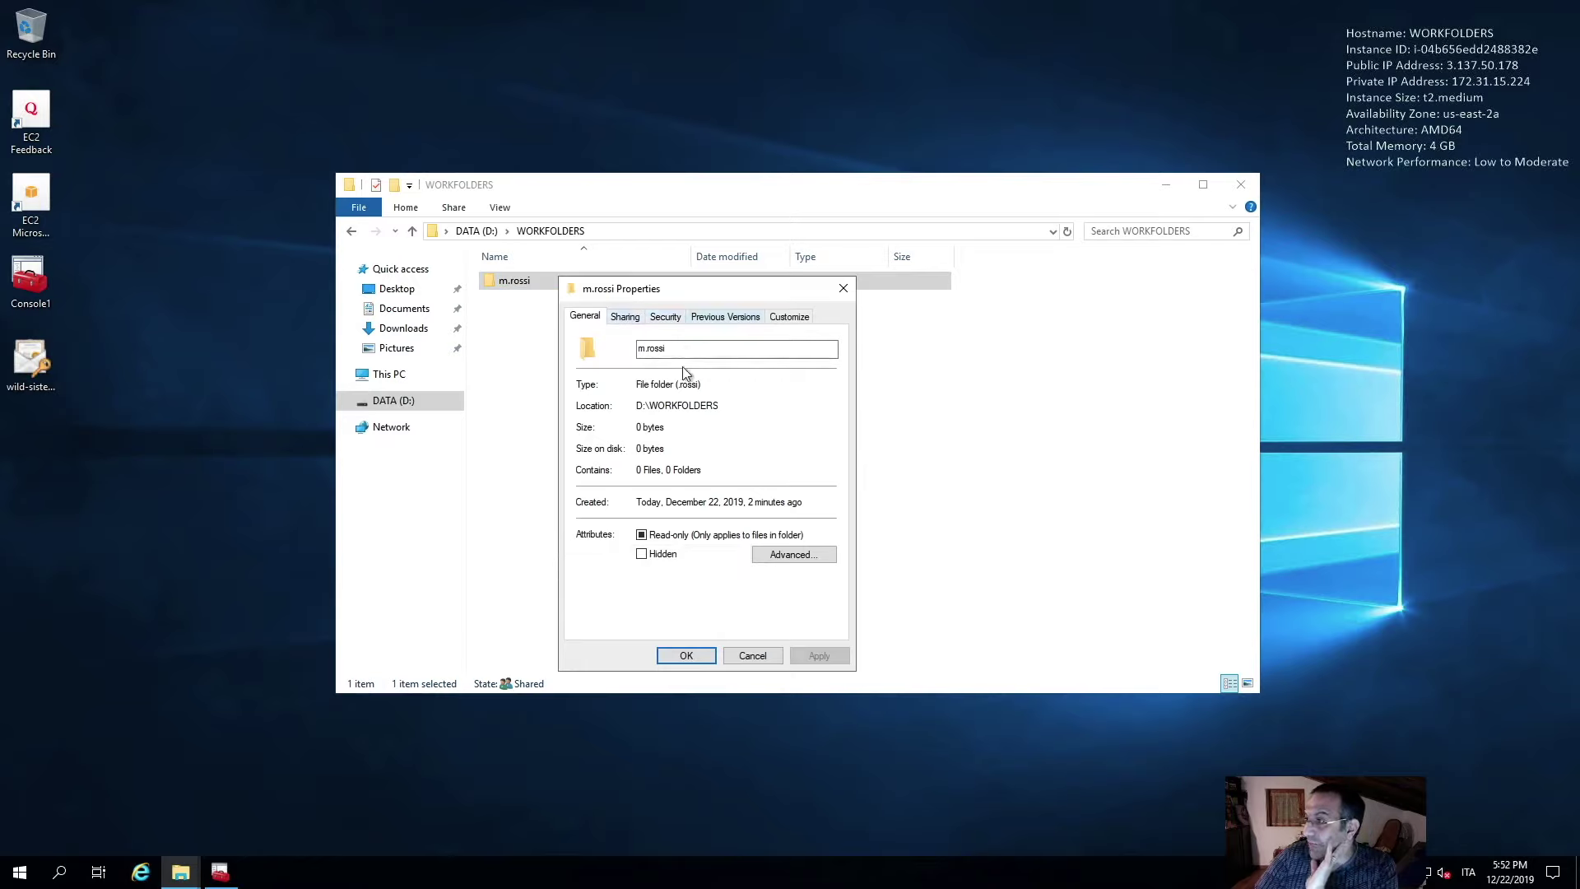
{"action": "left_click", "coordinate": [624, 318]}
{"action": "left_click", "coordinate": [665, 318]}
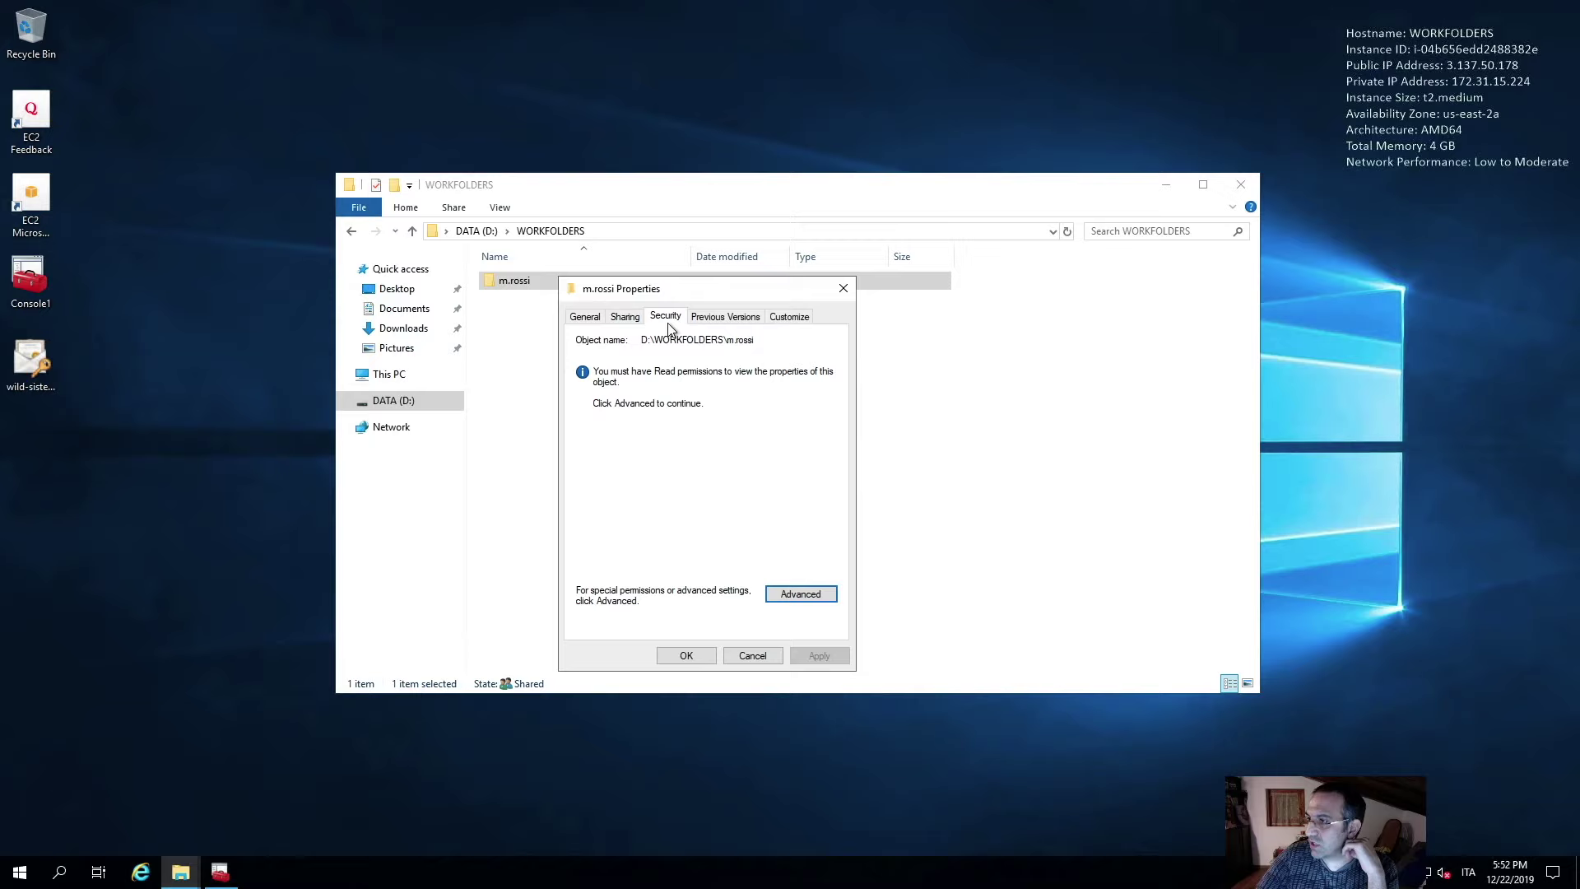
{"action": "left_click", "coordinate": [807, 593]}
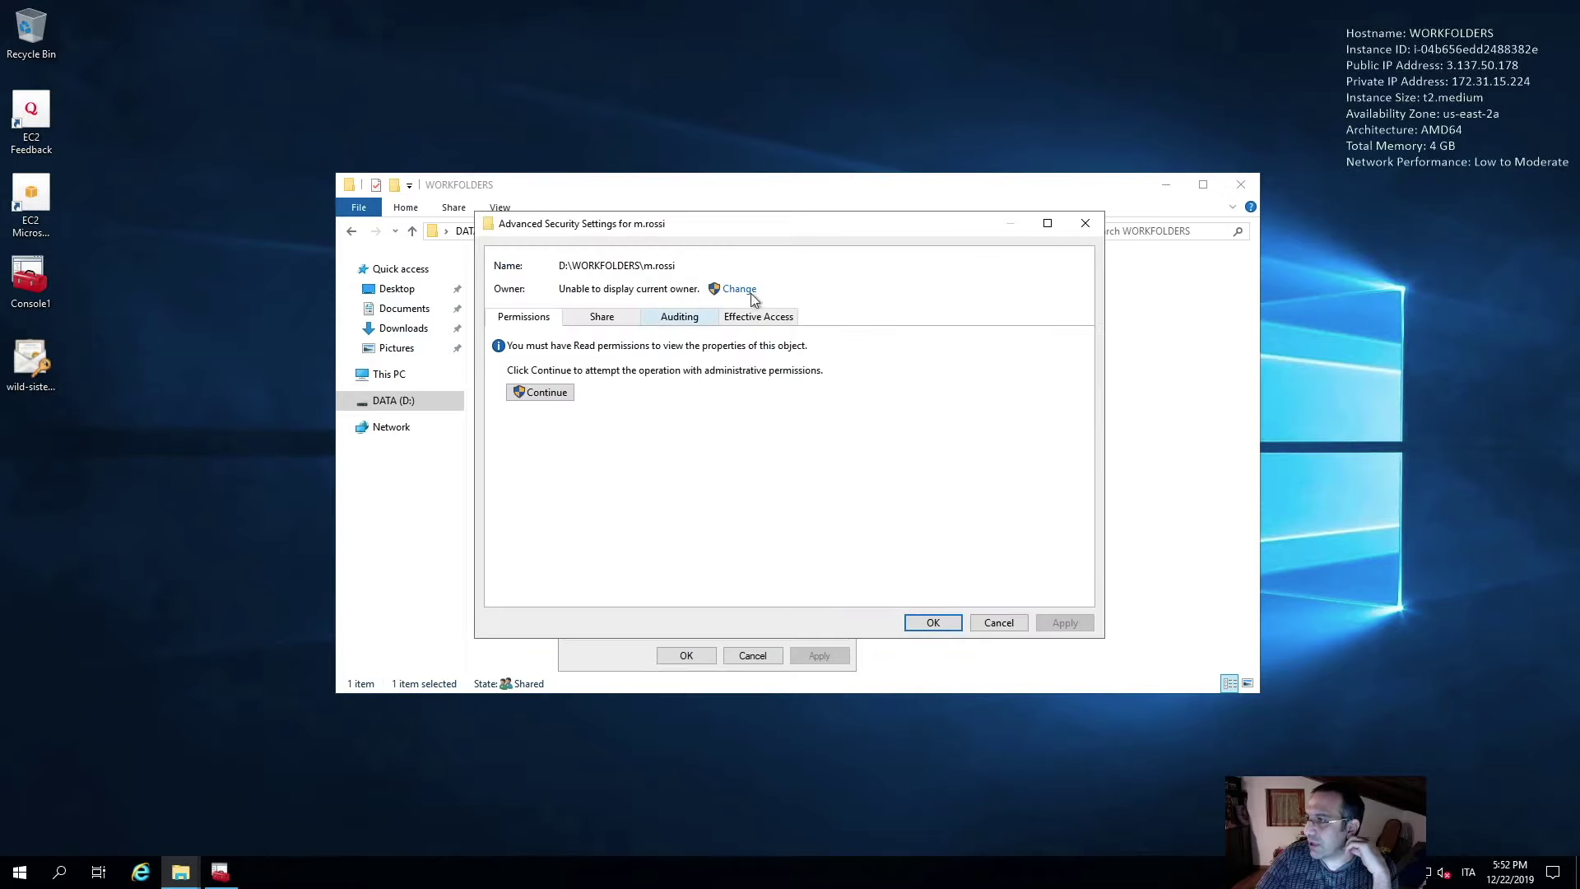
Step: Change the folder's owner to Domain Users and apply the change
{"action": "left_click", "coordinate": [739, 290]}
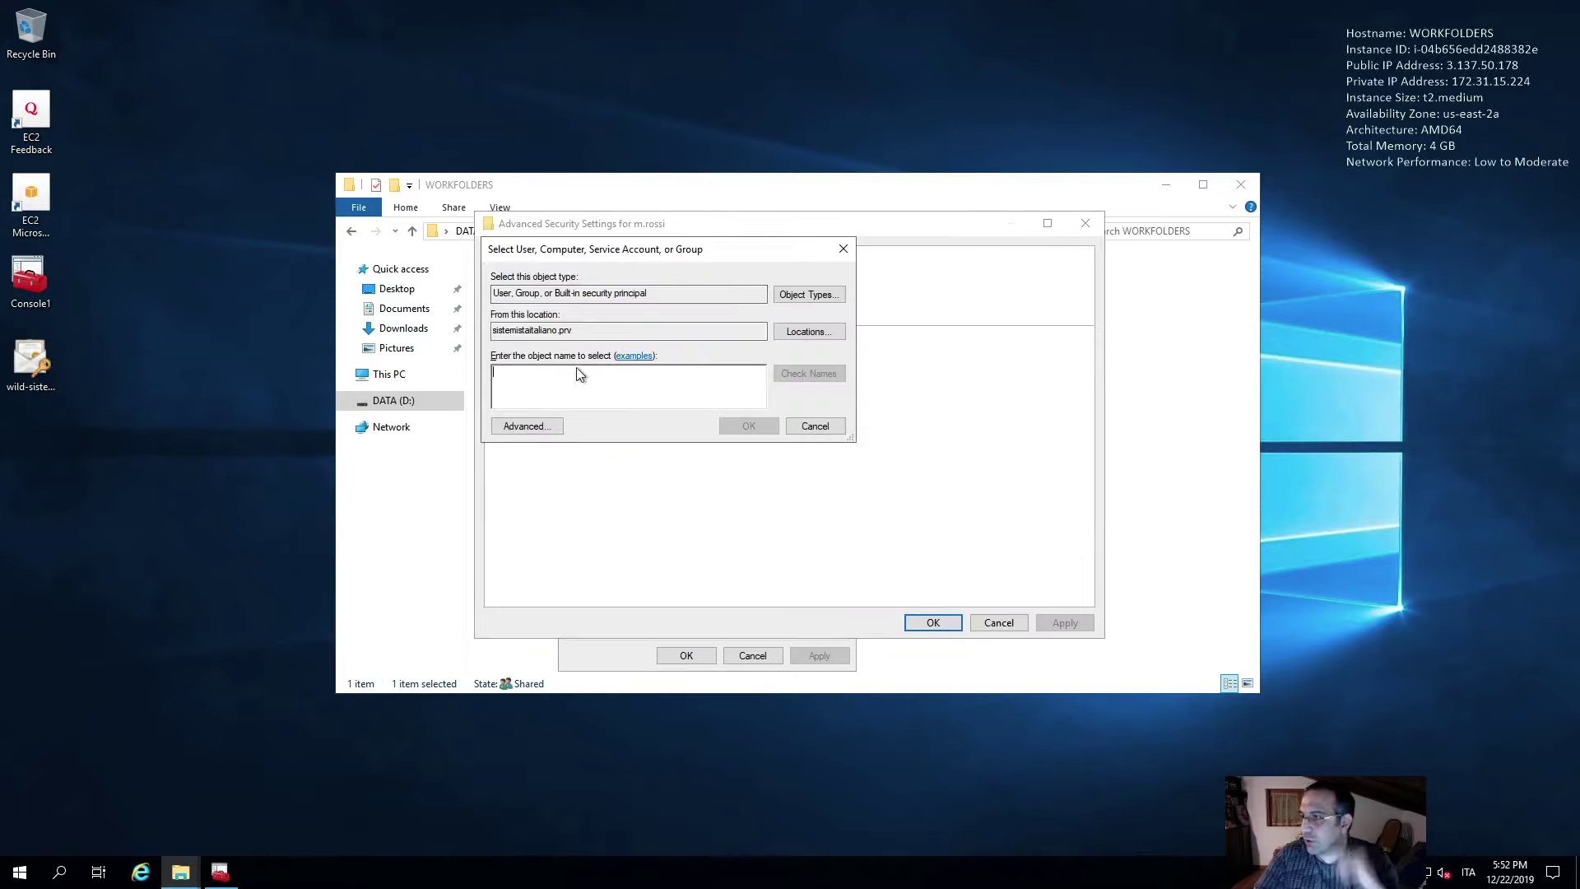
{"action": "type", "text": "domai"}
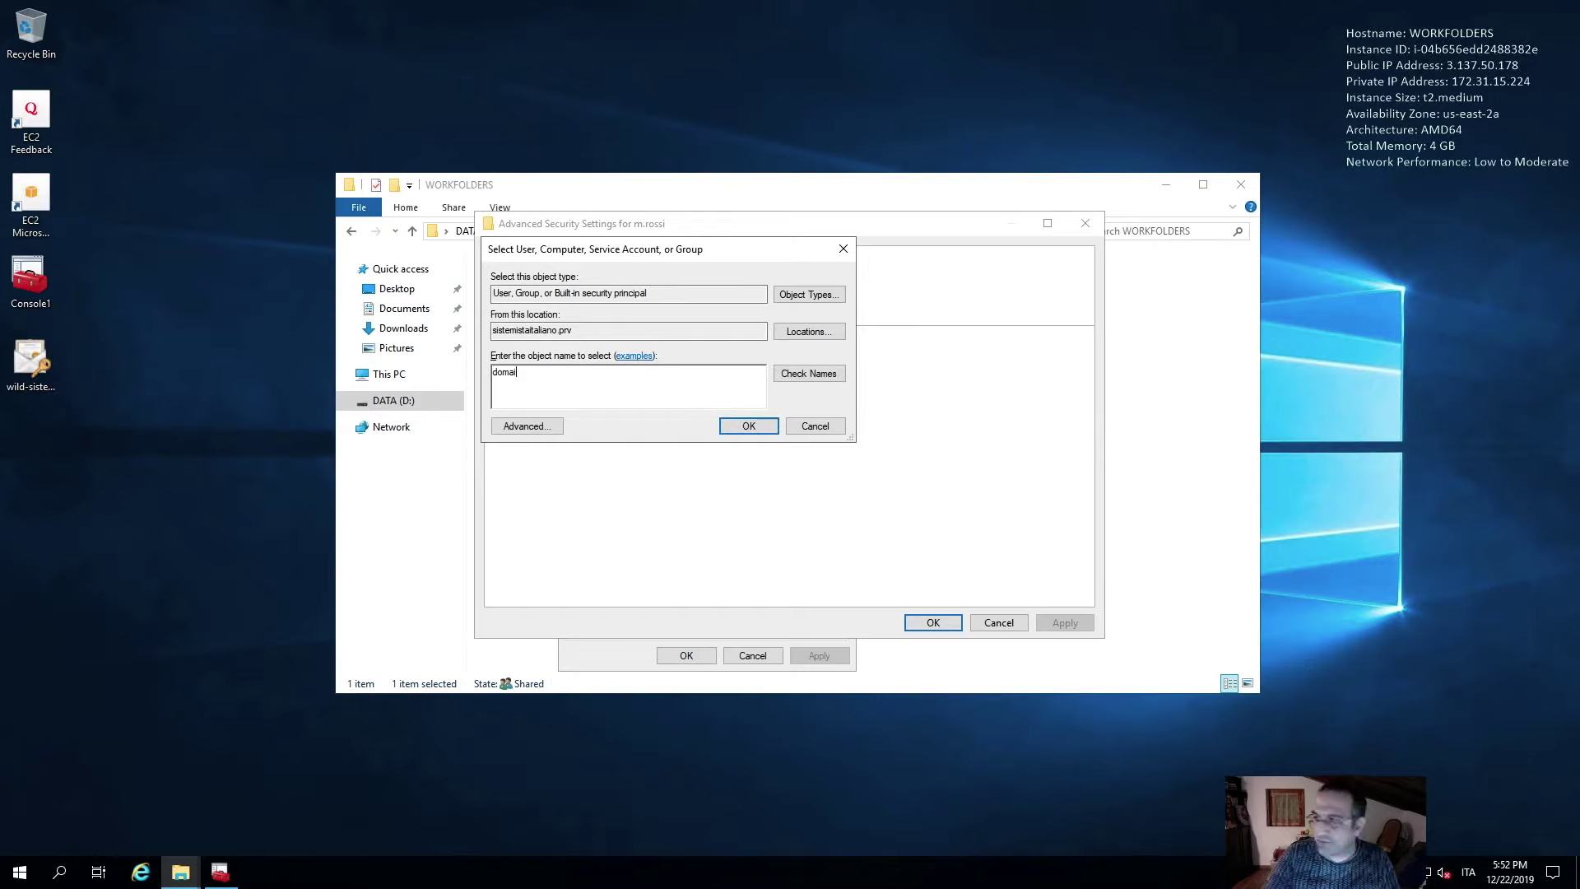
{"action": "key", "text": "BackSpace"}
{"action": "key", "text": "BackSpace"}
{"action": "type", "text": "a"}
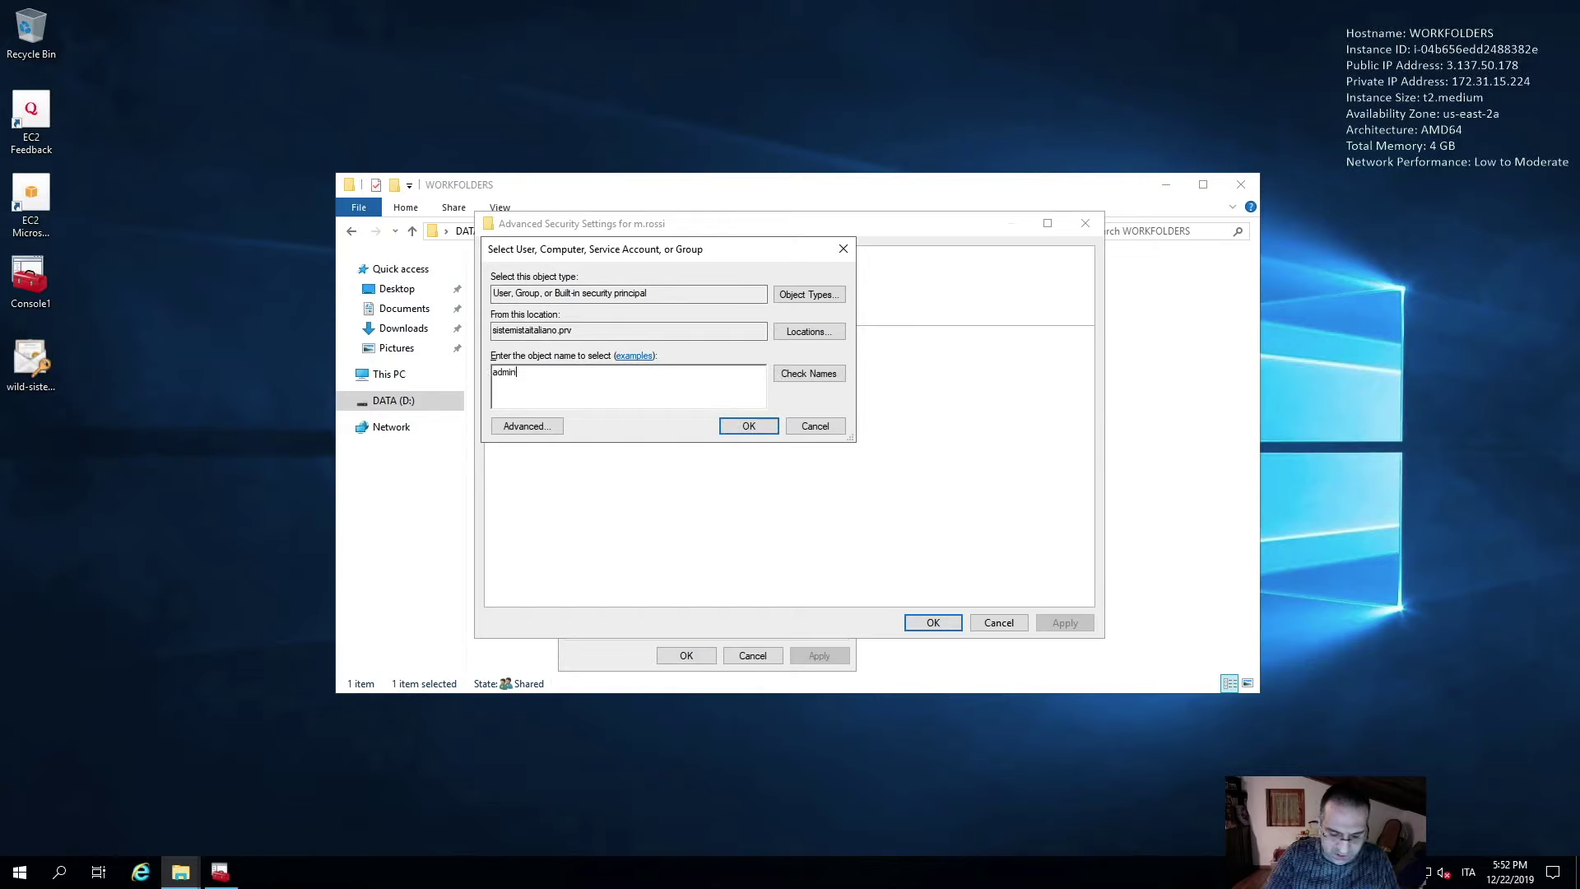
{"action": "type", "text": "dmi"}
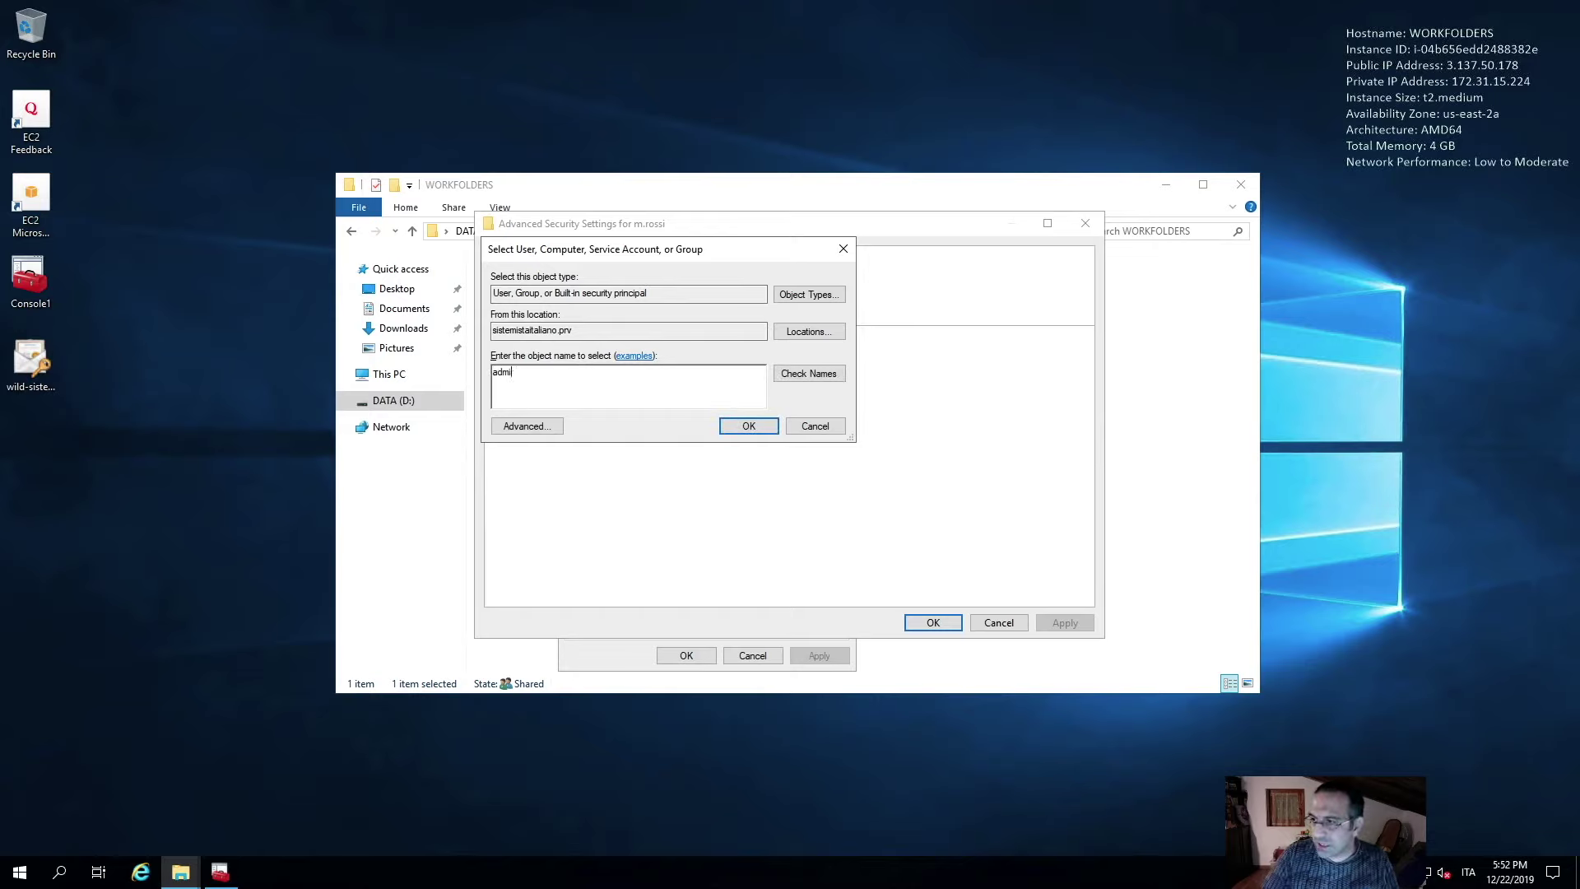
{"action": "key", "text": "BackSpace"}
{"action": "key", "text": "BackSpace"}
{"action": "key", "text": "BackSpace"}
{"action": "key", "text": "BackSpace"}
{"action": "type", "text": "domain users"}
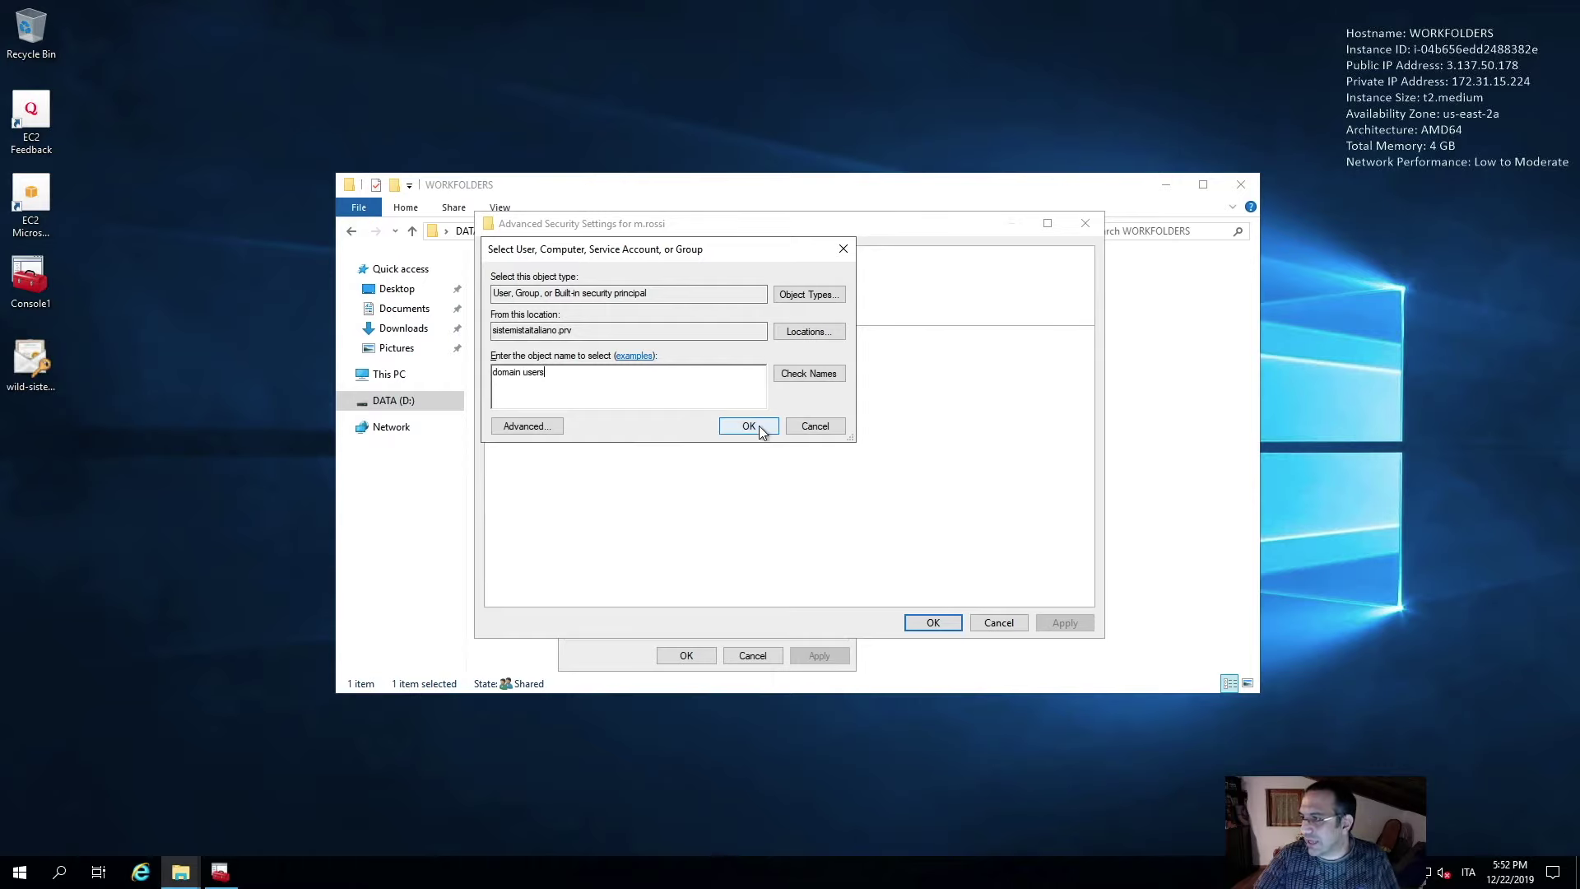
{"action": "left_click", "coordinate": [749, 426]}
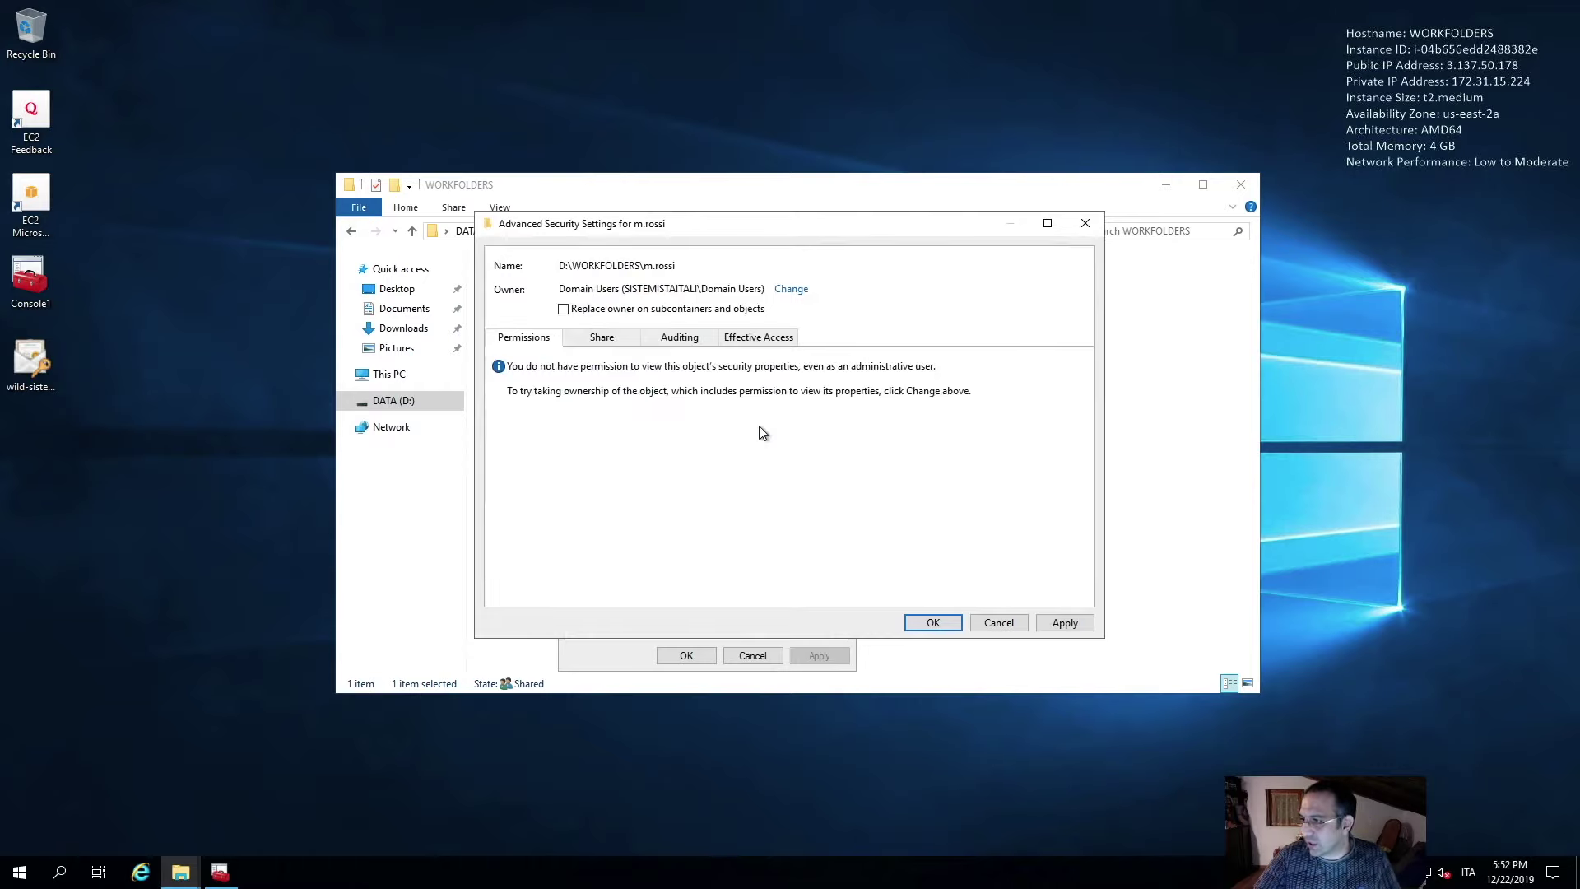
{"action": "left_click", "coordinate": [602, 339]}
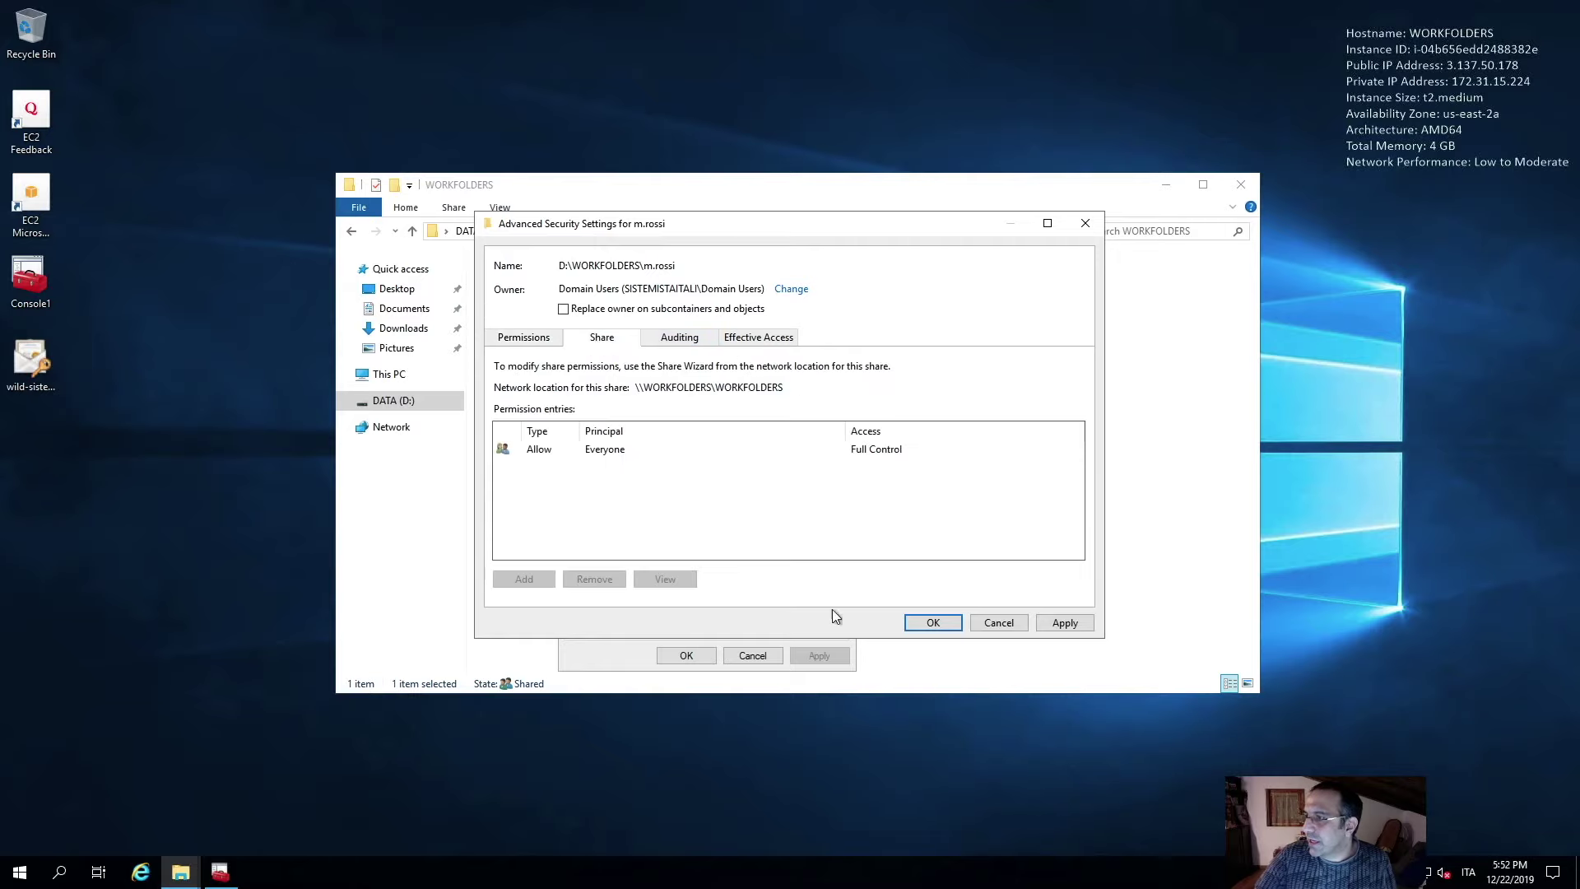
{"action": "left_click", "coordinate": [1064, 625]}
Step: Close the security dialogs and reopen the user folder's Security properties
{"action": "left_click", "coordinate": [920, 497]}
{"action": "left_click", "coordinate": [933, 624]}
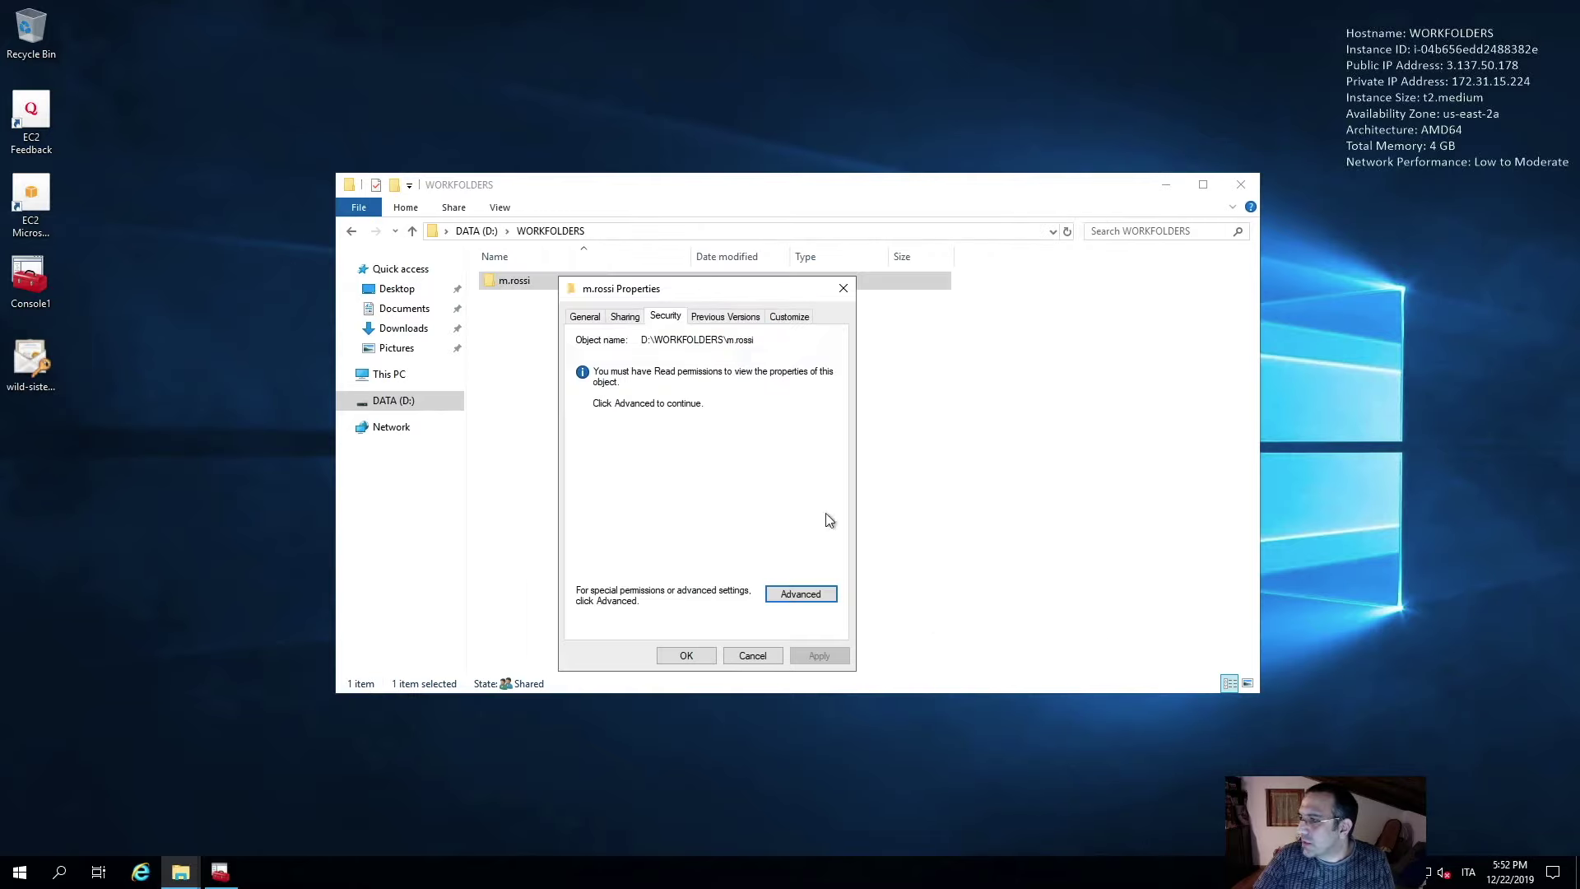
{"action": "left_click", "coordinate": [687, 655]}
{"action": "key", "text": "alt+Return"}
{"action": "left_click", "coordinate": [656, 324]}
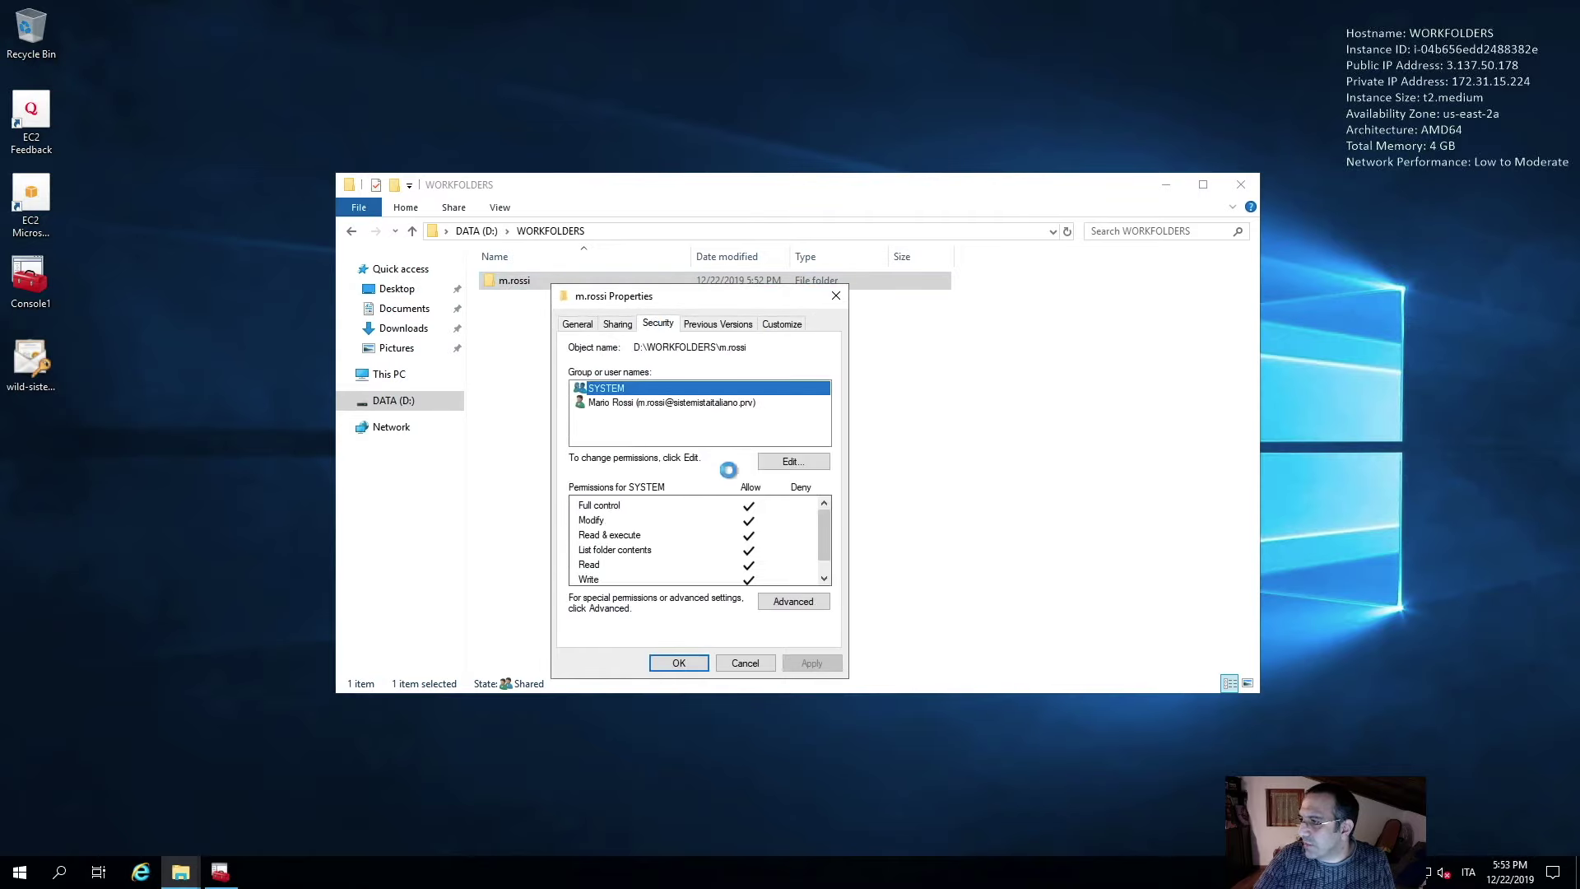
Step: Add Administrator with Full control Allow, apply, and dismiss the access-denied error on Nuova cartella
{"action": "left_click", "coordinate": [800, 465]}
{"action": "left_click", "coordinate": [759, 547]}
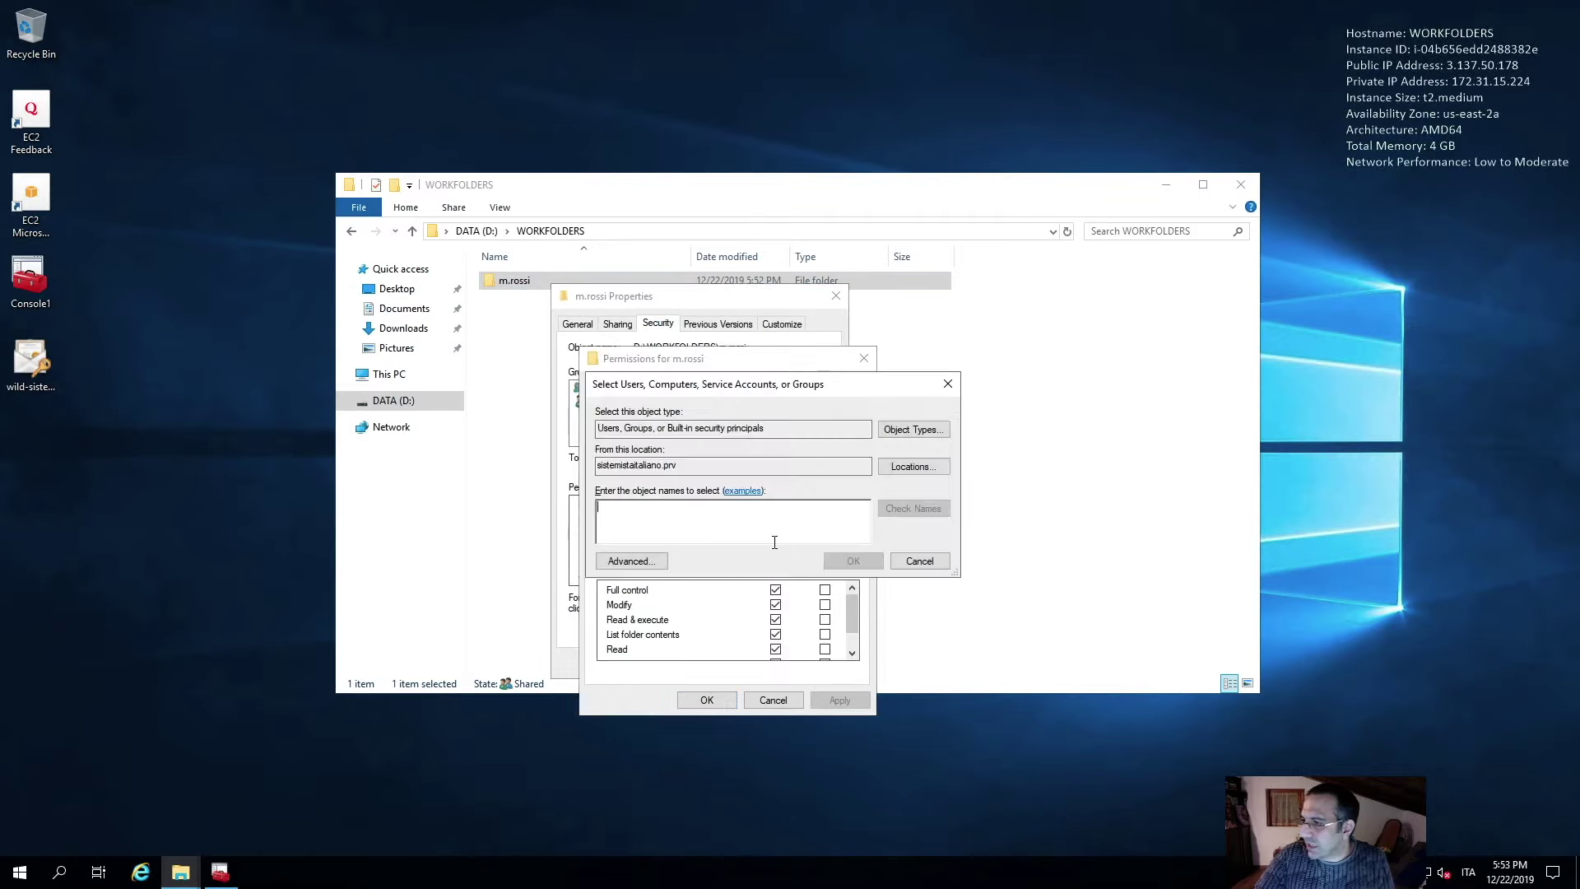
{"action": "type", "text": "administrator"}
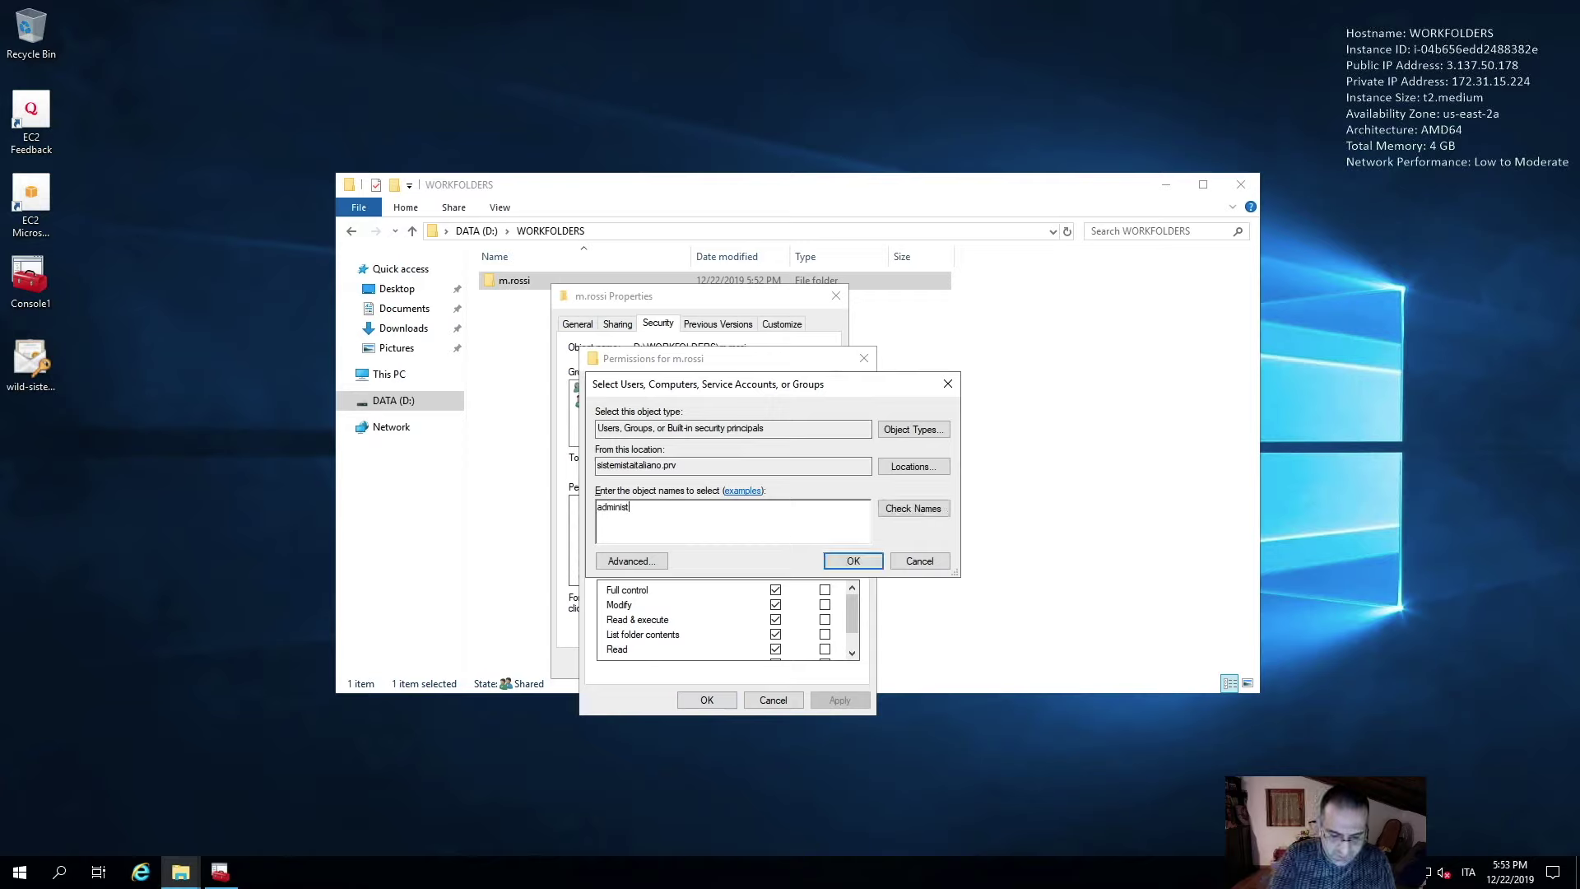
{"action": "left_click", "coordinate": [913, 508]}
{"action": "left_click", "coordinate": [943, 663]}
{"action": "left_click", "coordinate": [854, 560]}
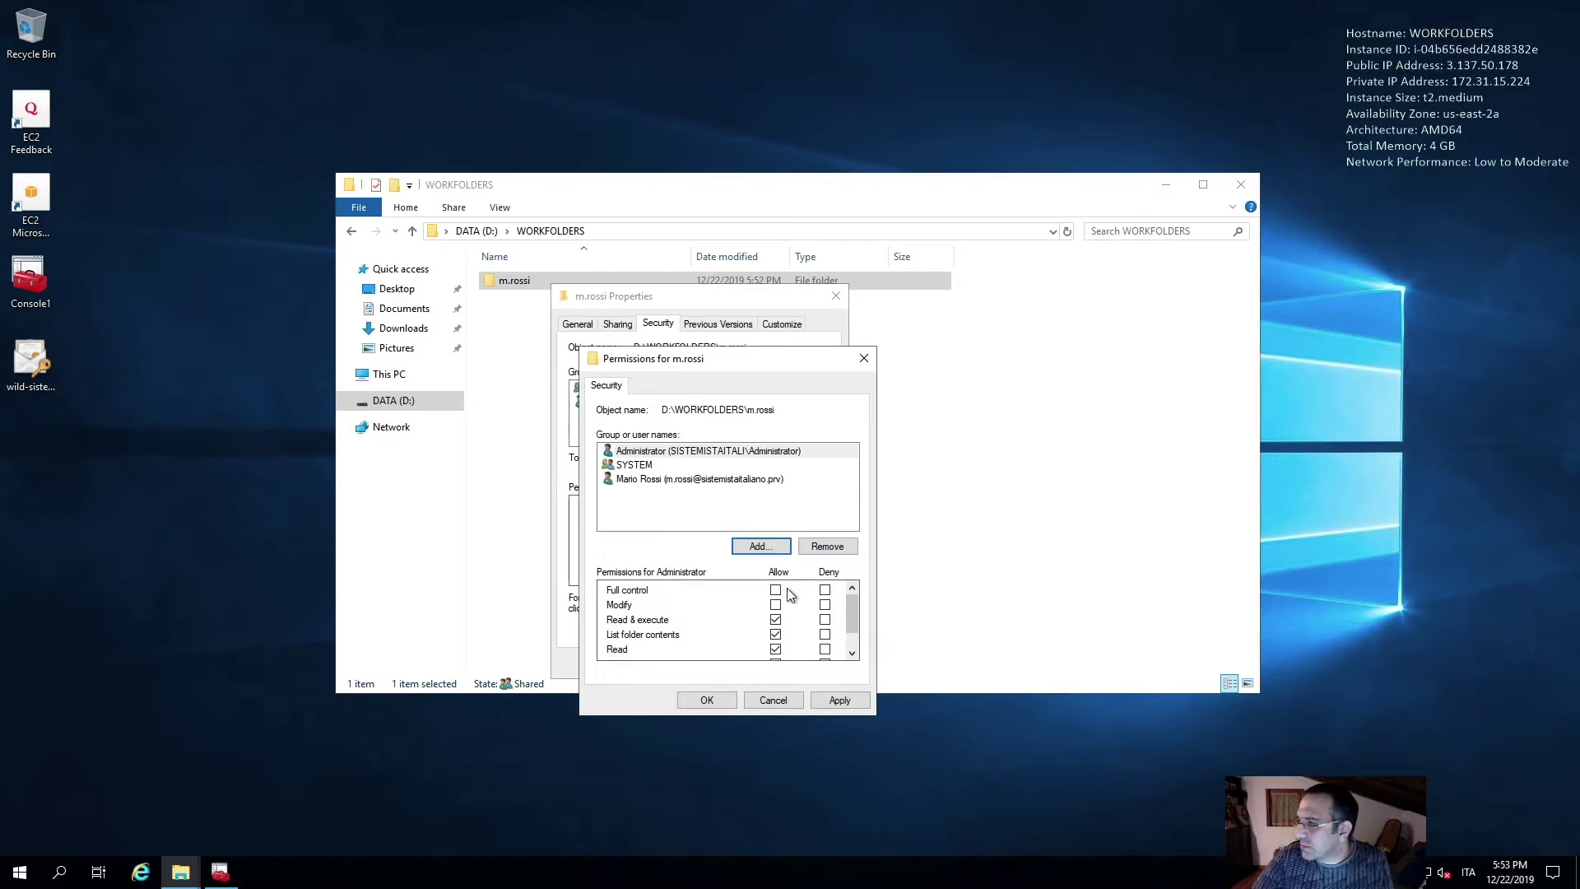
{"action": "left_click", "coordinate": [776, 590]}
{"action": "left_click", "coordinate": [839, 701]}
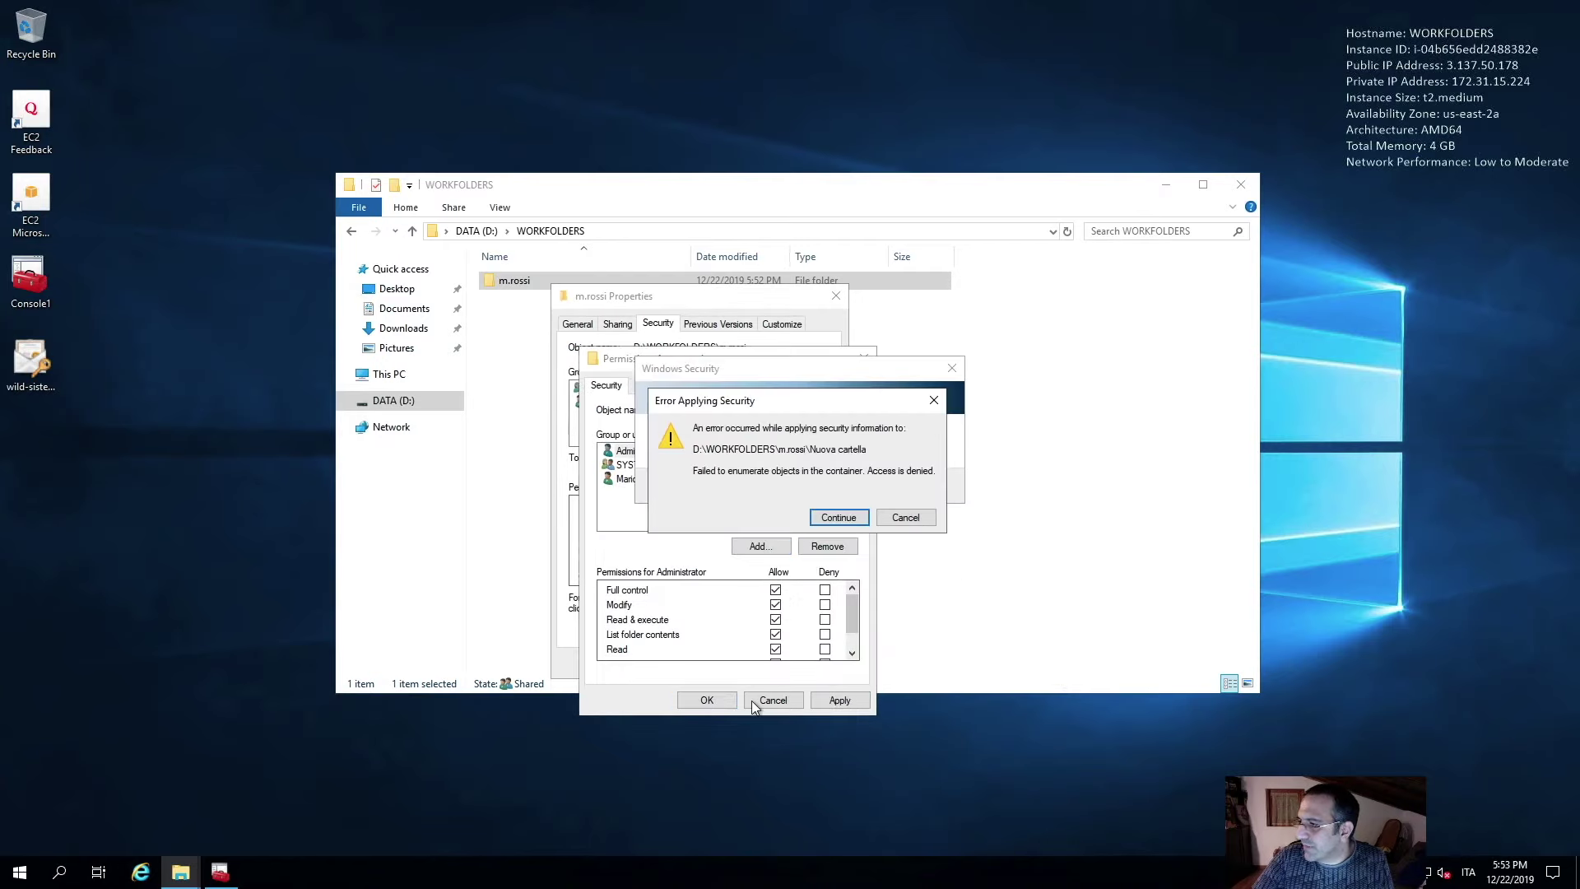
{"action": "left_click", "coordinate": [833, 517]}
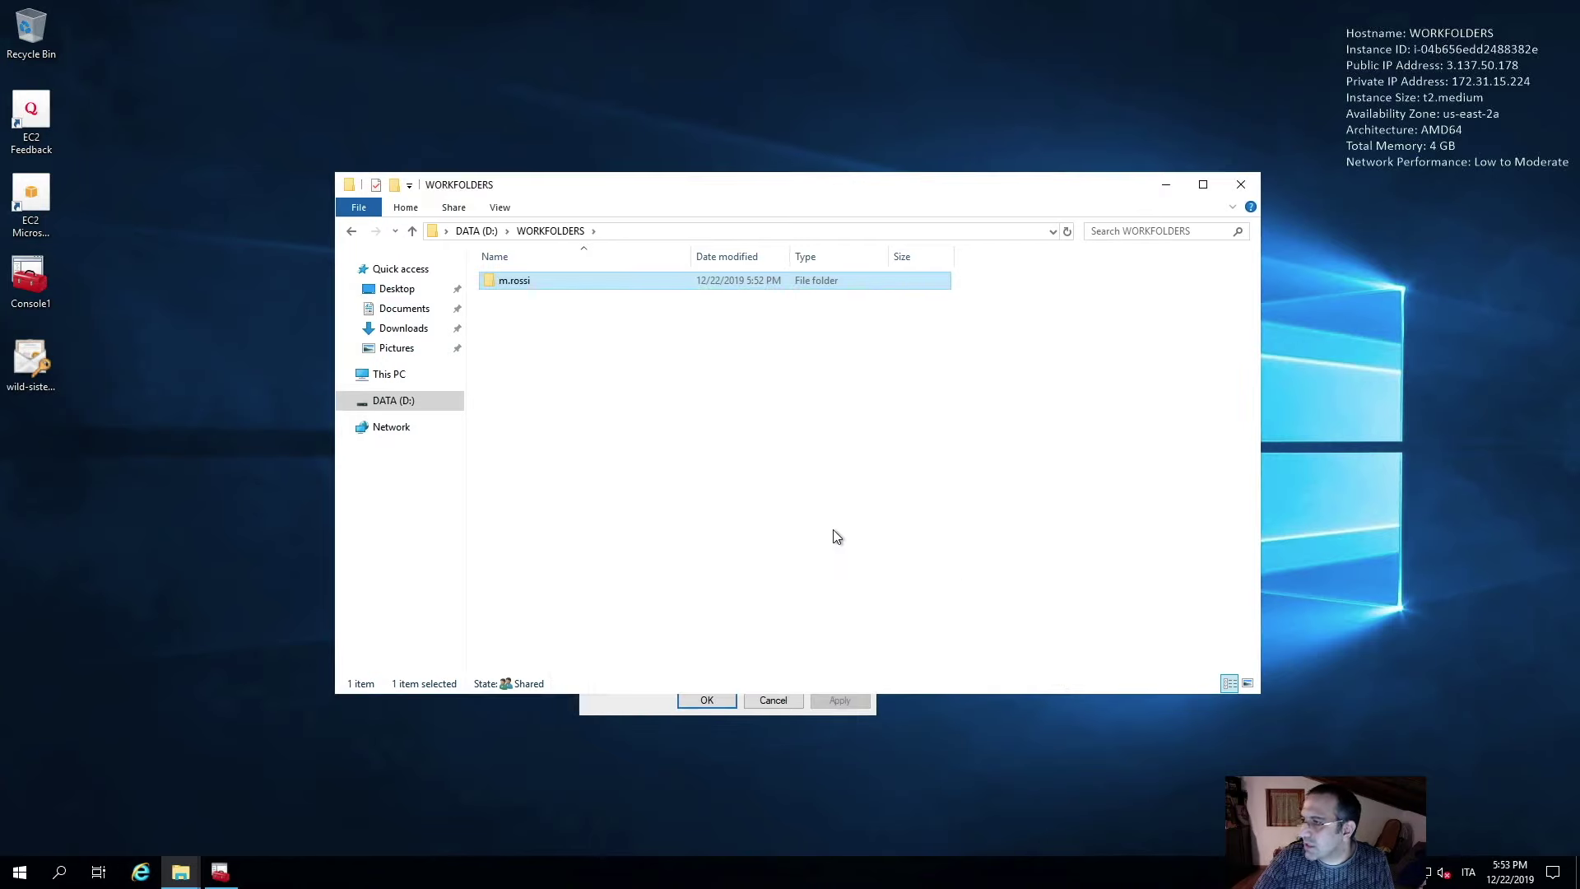
Step: Open the user's folder and try twice to open Nuova cartella, dismissing the permission prompts
{"action": "double_click", "coordinate": [531, 280]}
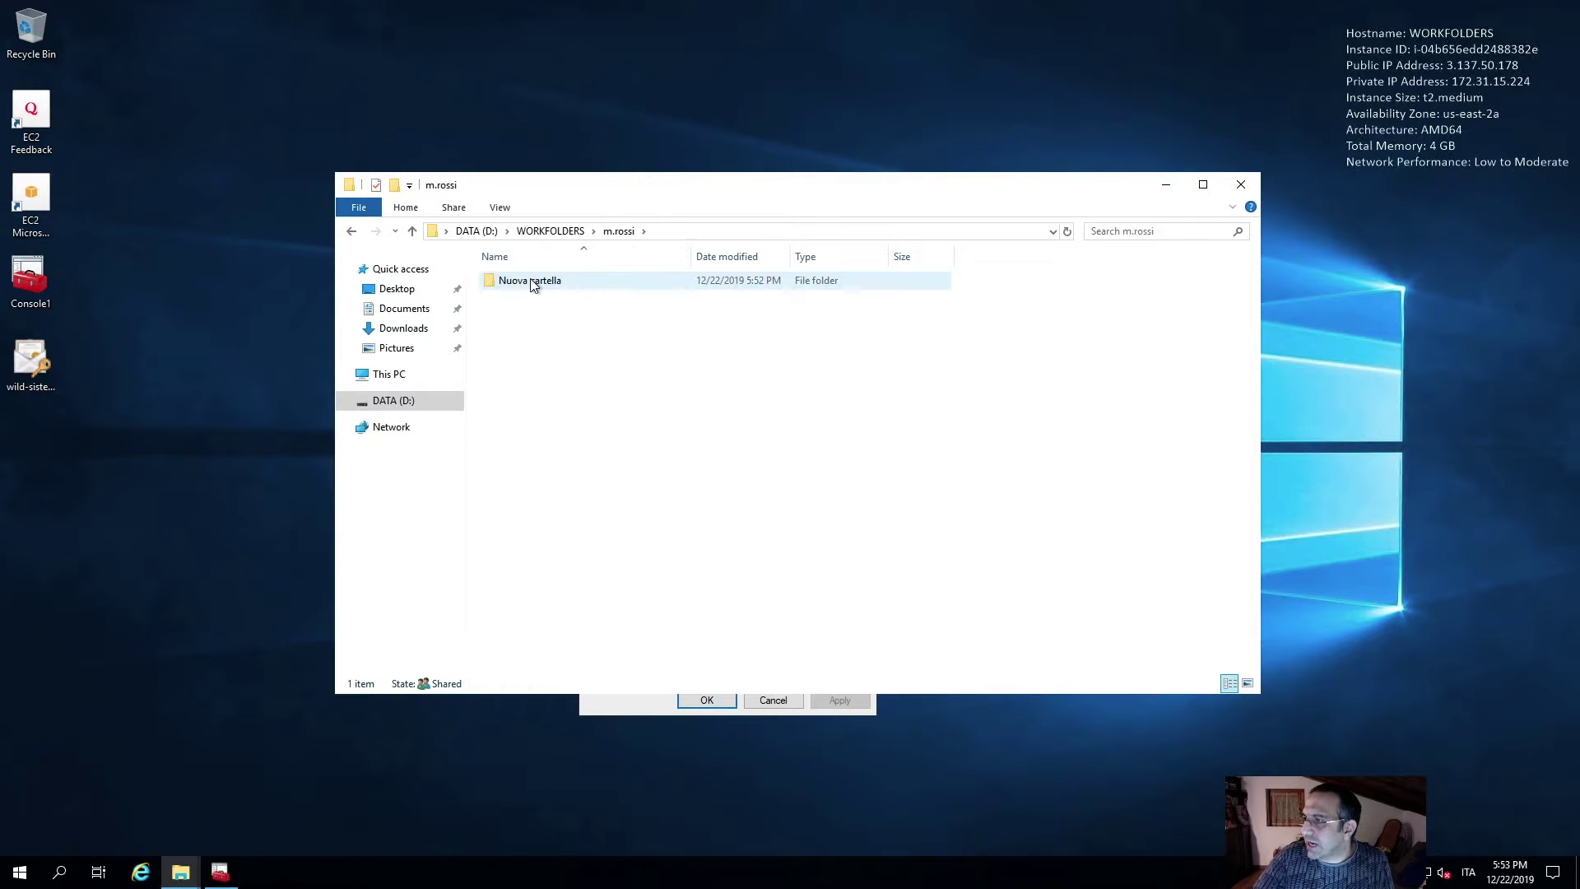
{"action": "double_click", "coordinate": [533, 284]}
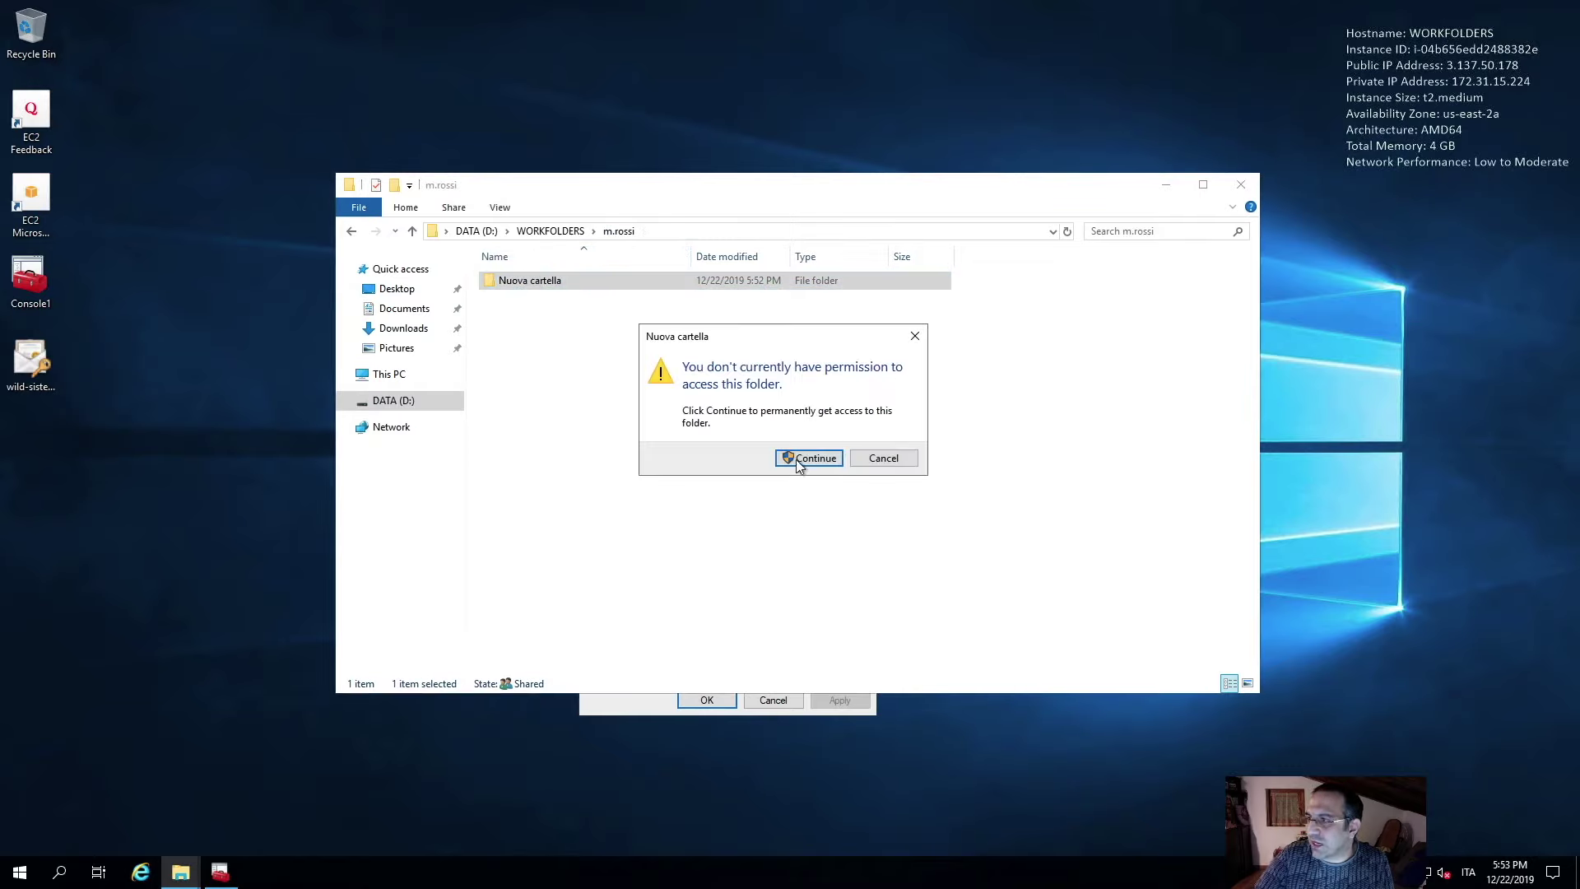
{"action": "left_click", "coordinate": [881, 459]}
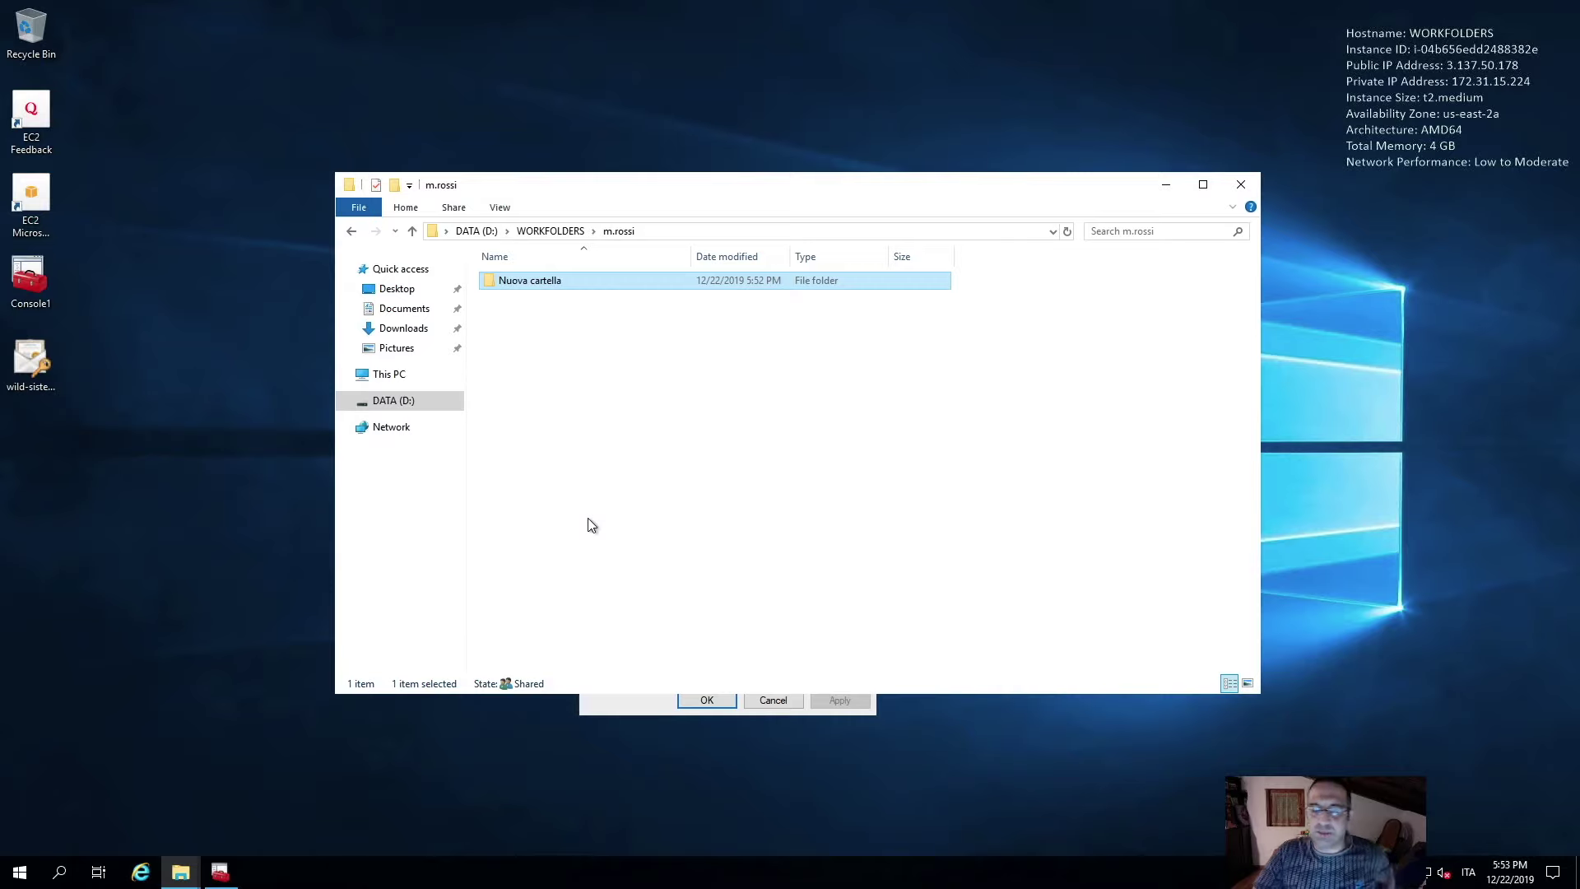
{"action": "double_click", "coordinate": [566, 282]}
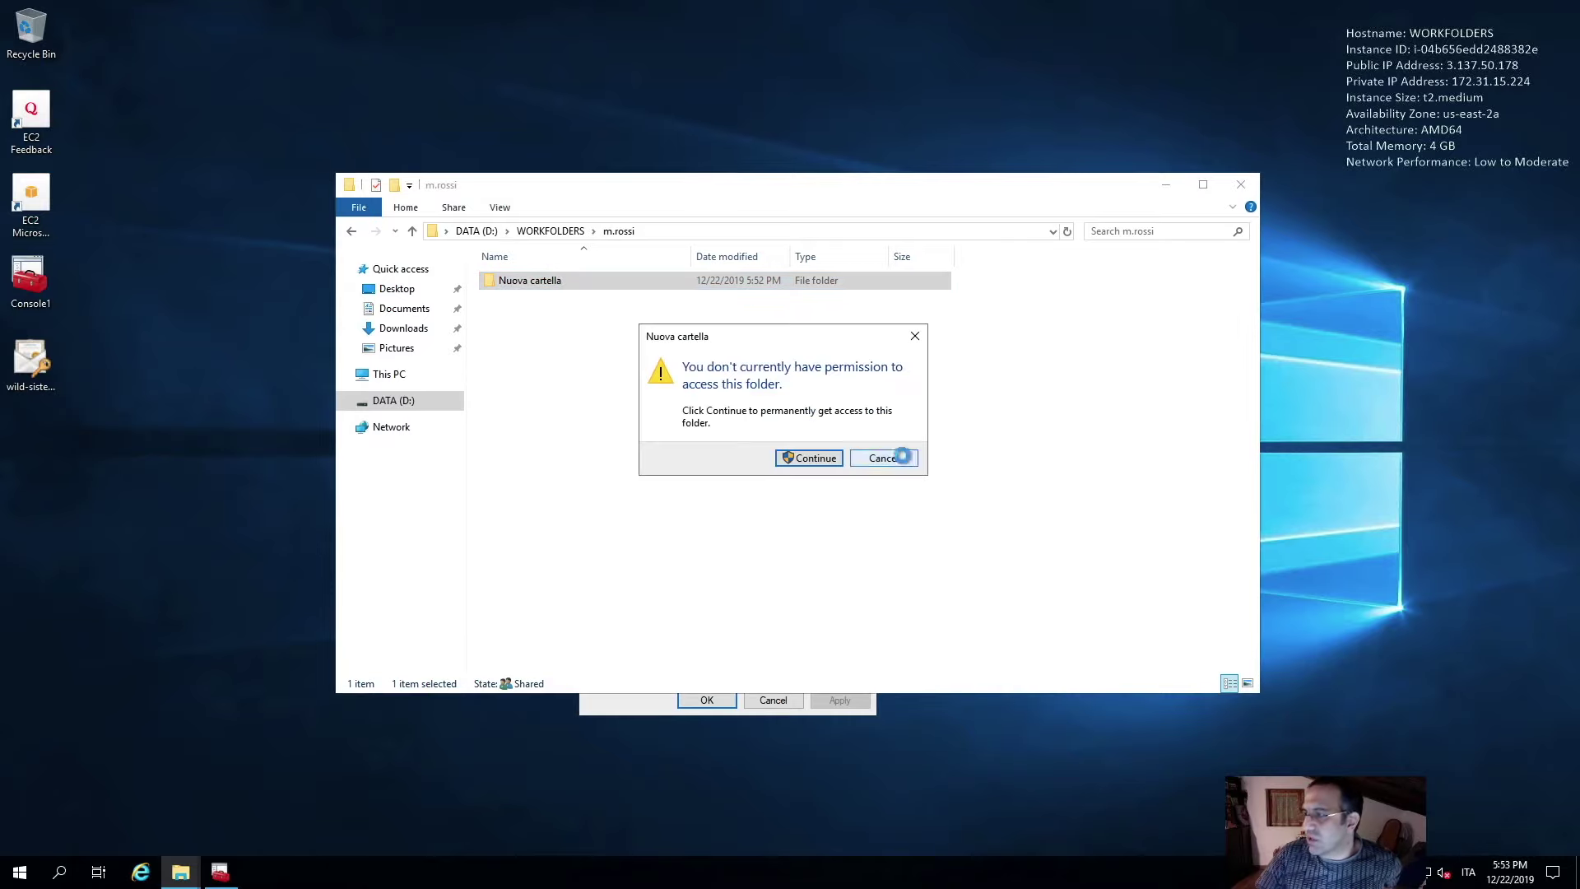
{"action": "left_click", "coordinate": [884, 455]}
Step: Open Nuova cartella's Properties and advanced security settings, then close them
{"action": "right_click", "coordinate": [530, 280]}
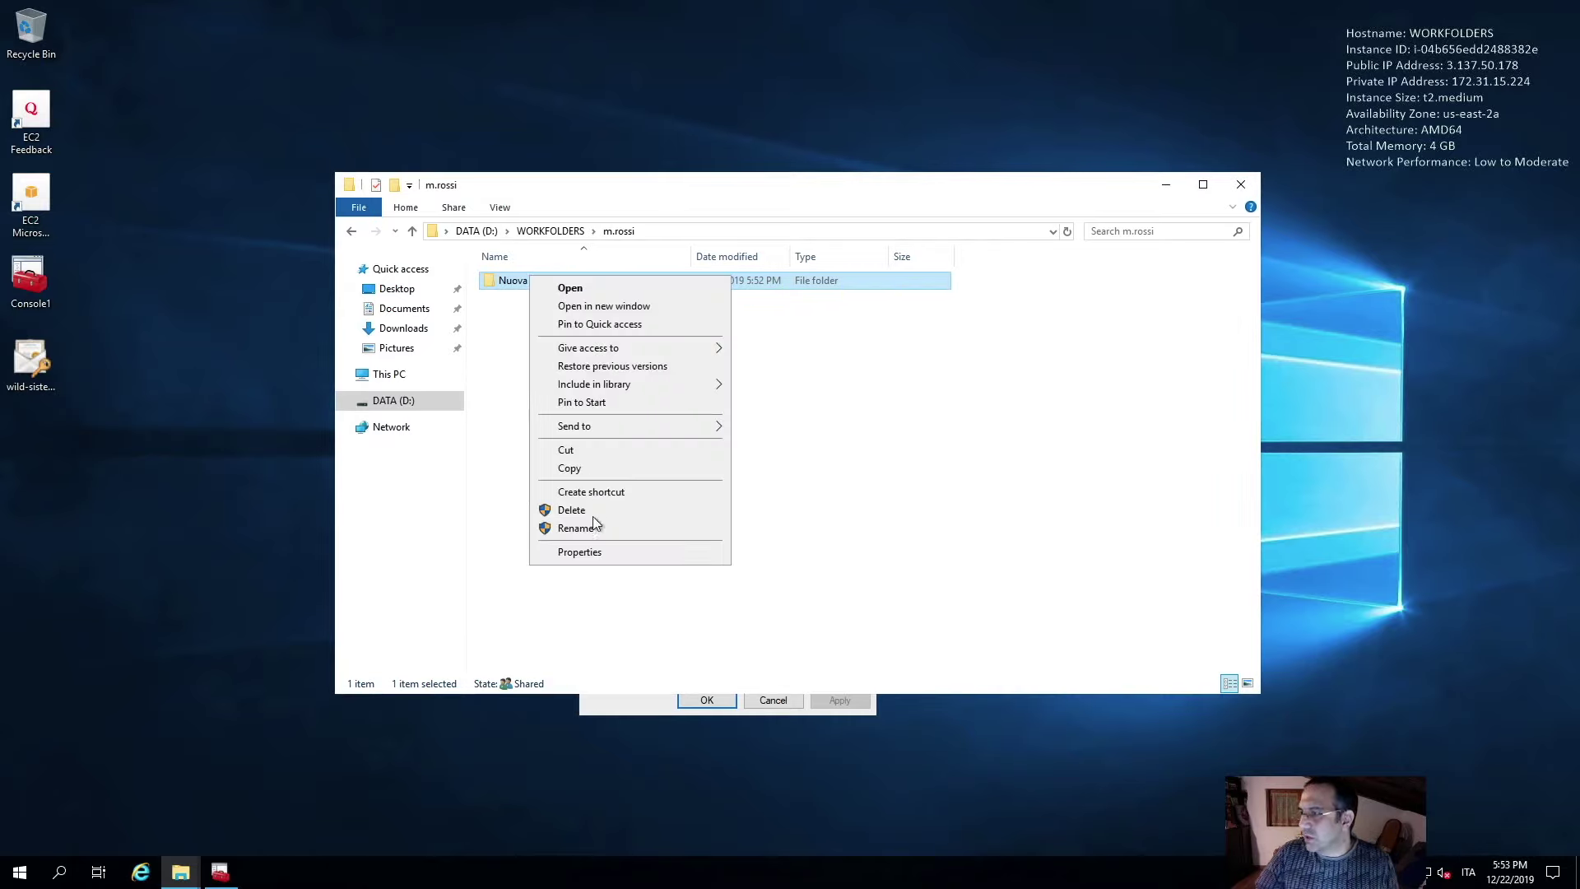
{"action": "left_click", "coordinate": [589, 558]}
{"action": "left_click", "coordinate": [602, 317]}
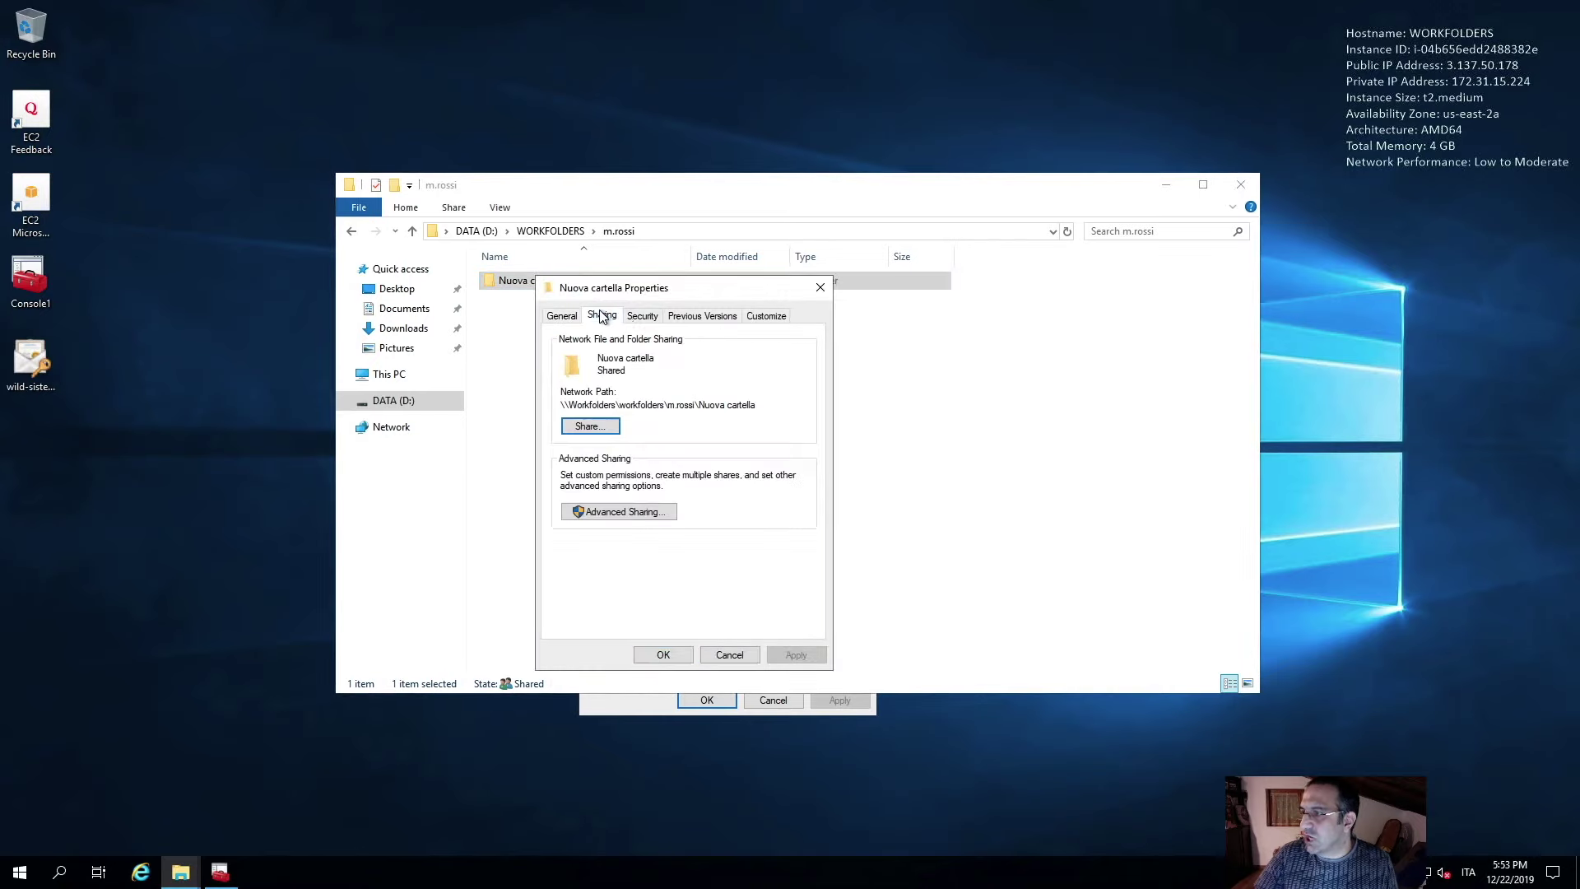
{"action": "left_click", "coordinate": [643, 316]}
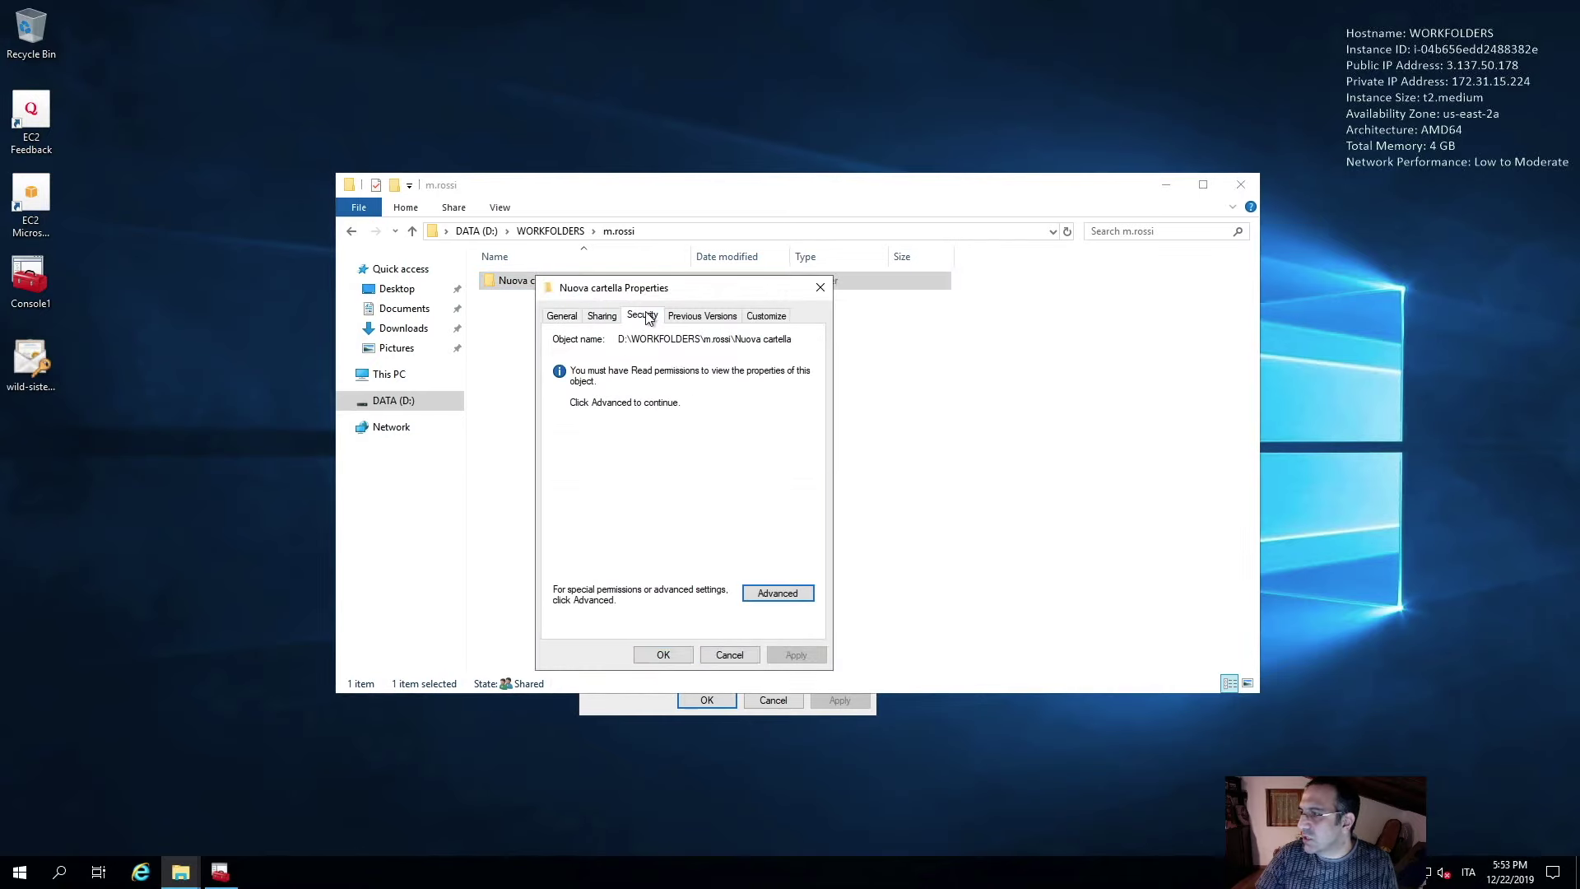
{"action": "left_click", "coordinate": [772, 593]}
{"action": "left_click", "coordinate": [751, 291]}
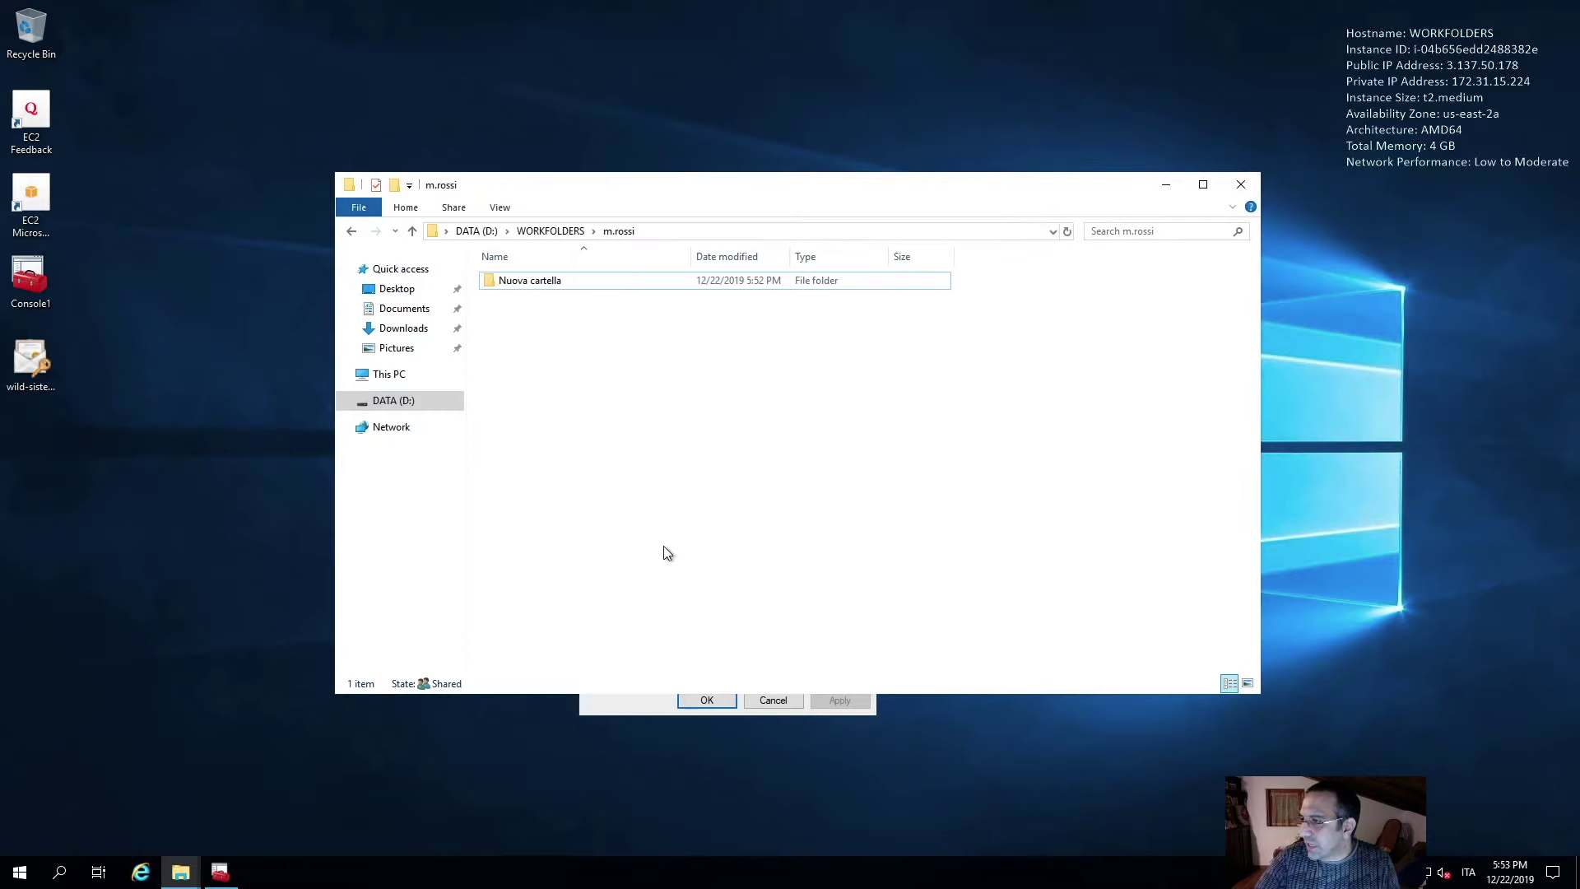
{"action": "right_click", "coordinate": [555, 280]}
{"action": "left_click", "coordinate": [600, 648]}
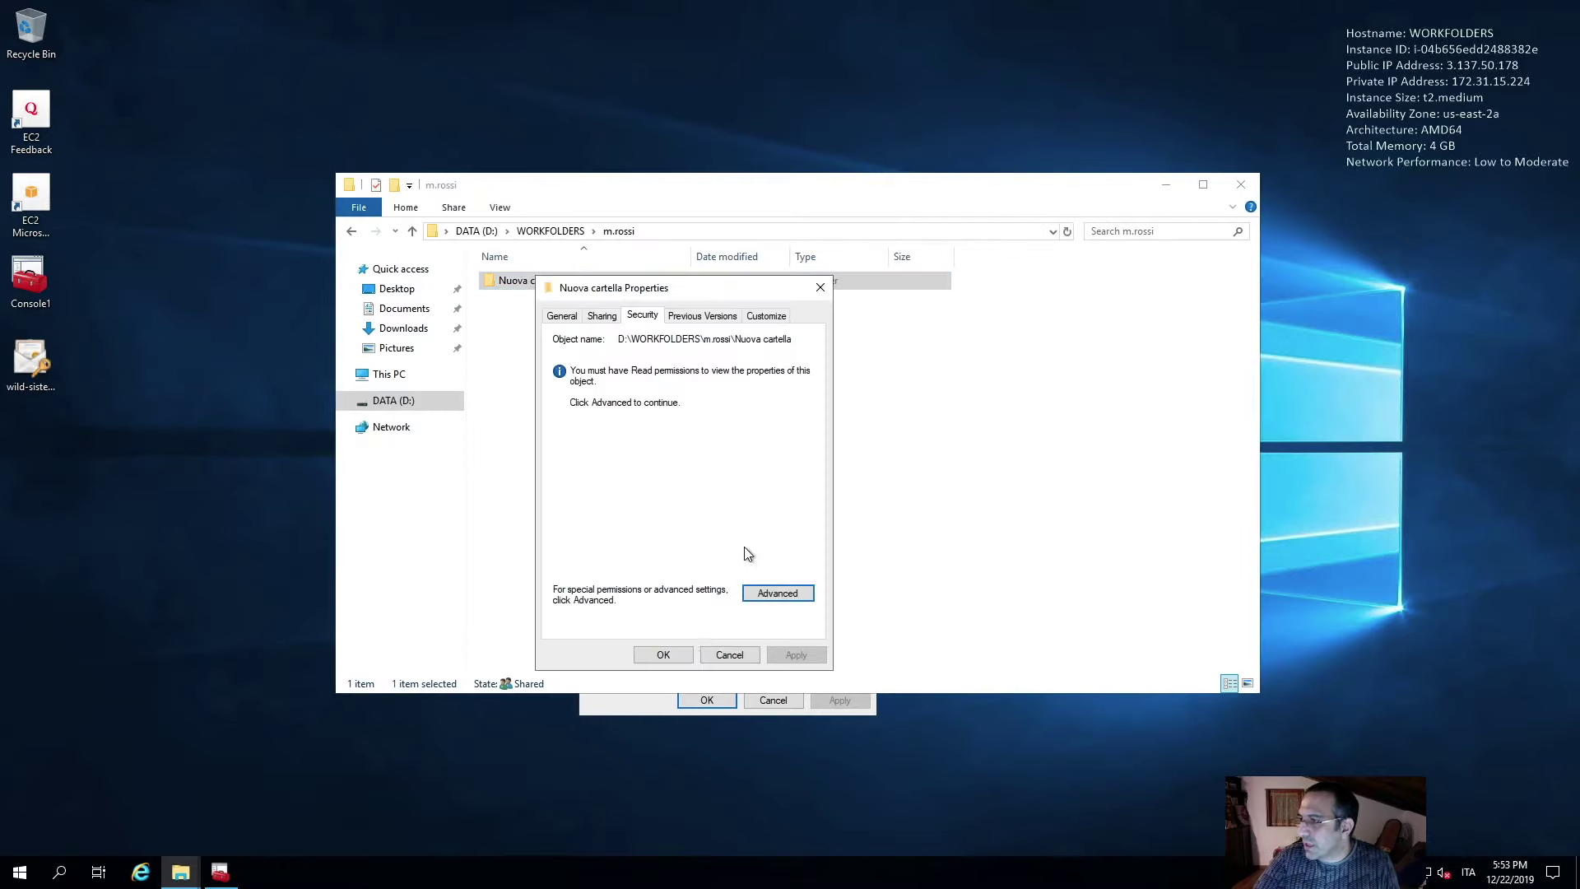
{"action": "left_click", "coordinate": [678, 653]}
Step: Add the Administrator account to Nuova cartella's permissions, apply, and continue past the error
{"action": "right_click", "coordinate": [553, 286]}
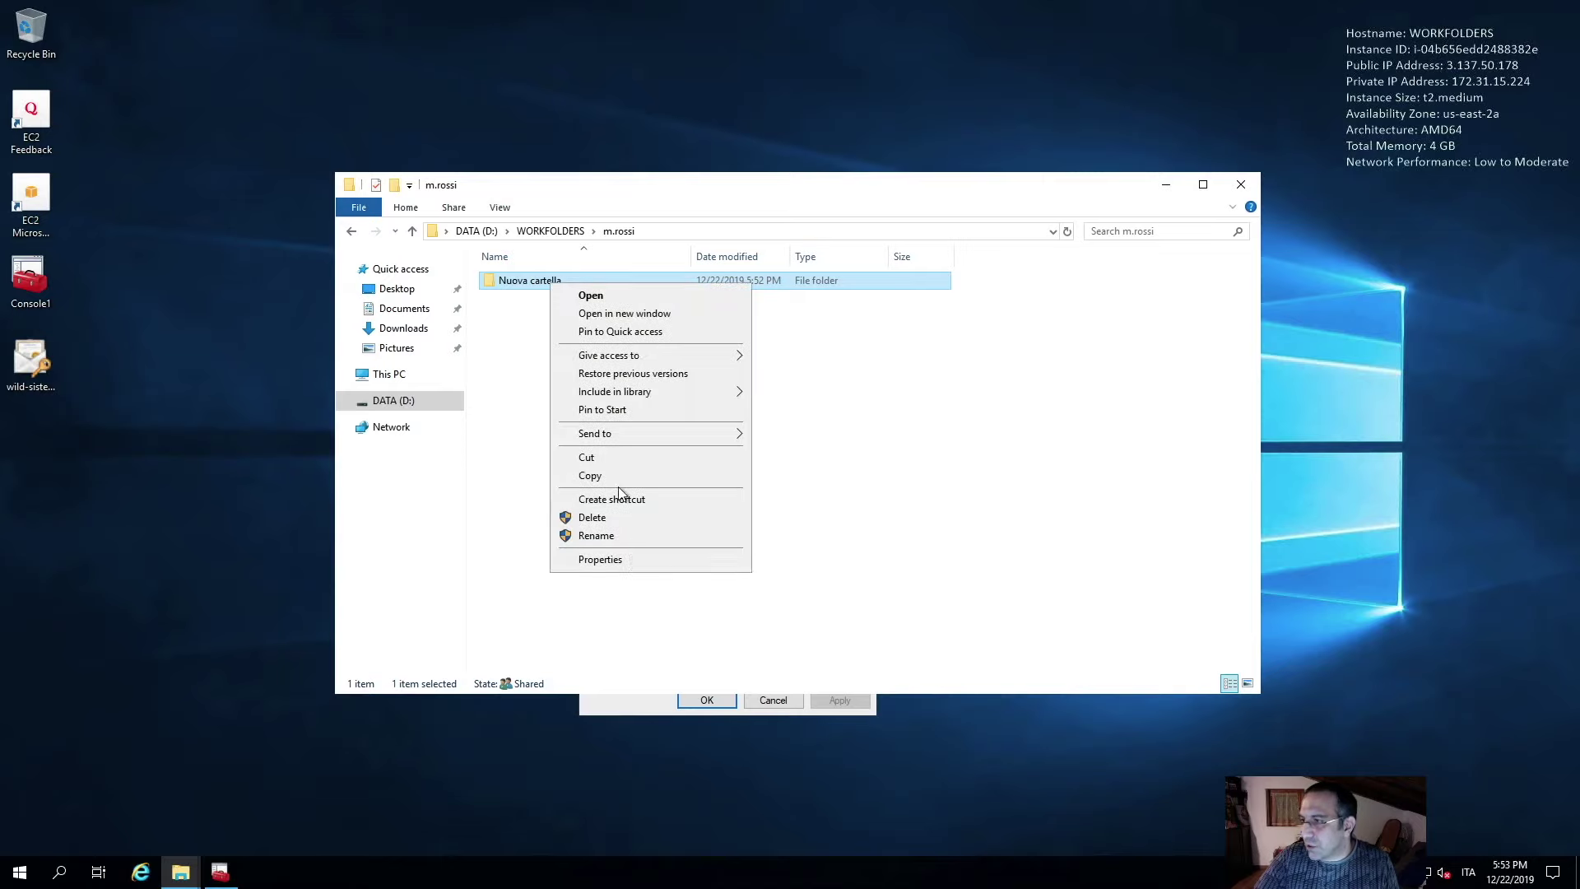
{"action": "left_click", "coordinate": [631, 559]}
{"action": "left_click", "coordinate": [661, 326]}
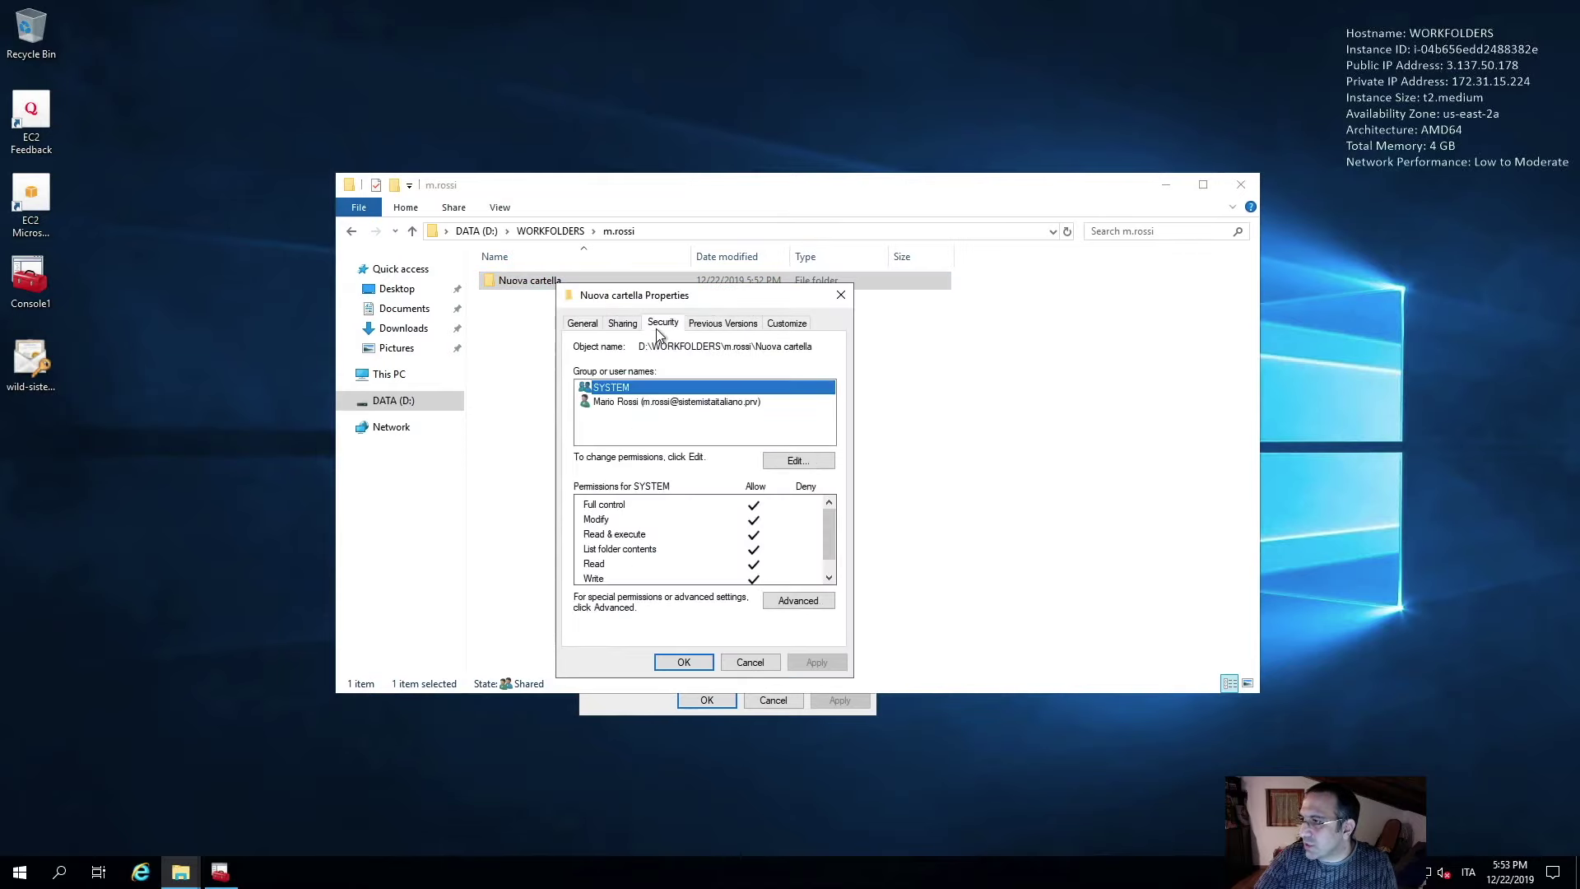
{"action": "left_click", "coordinate": [810, 463]}
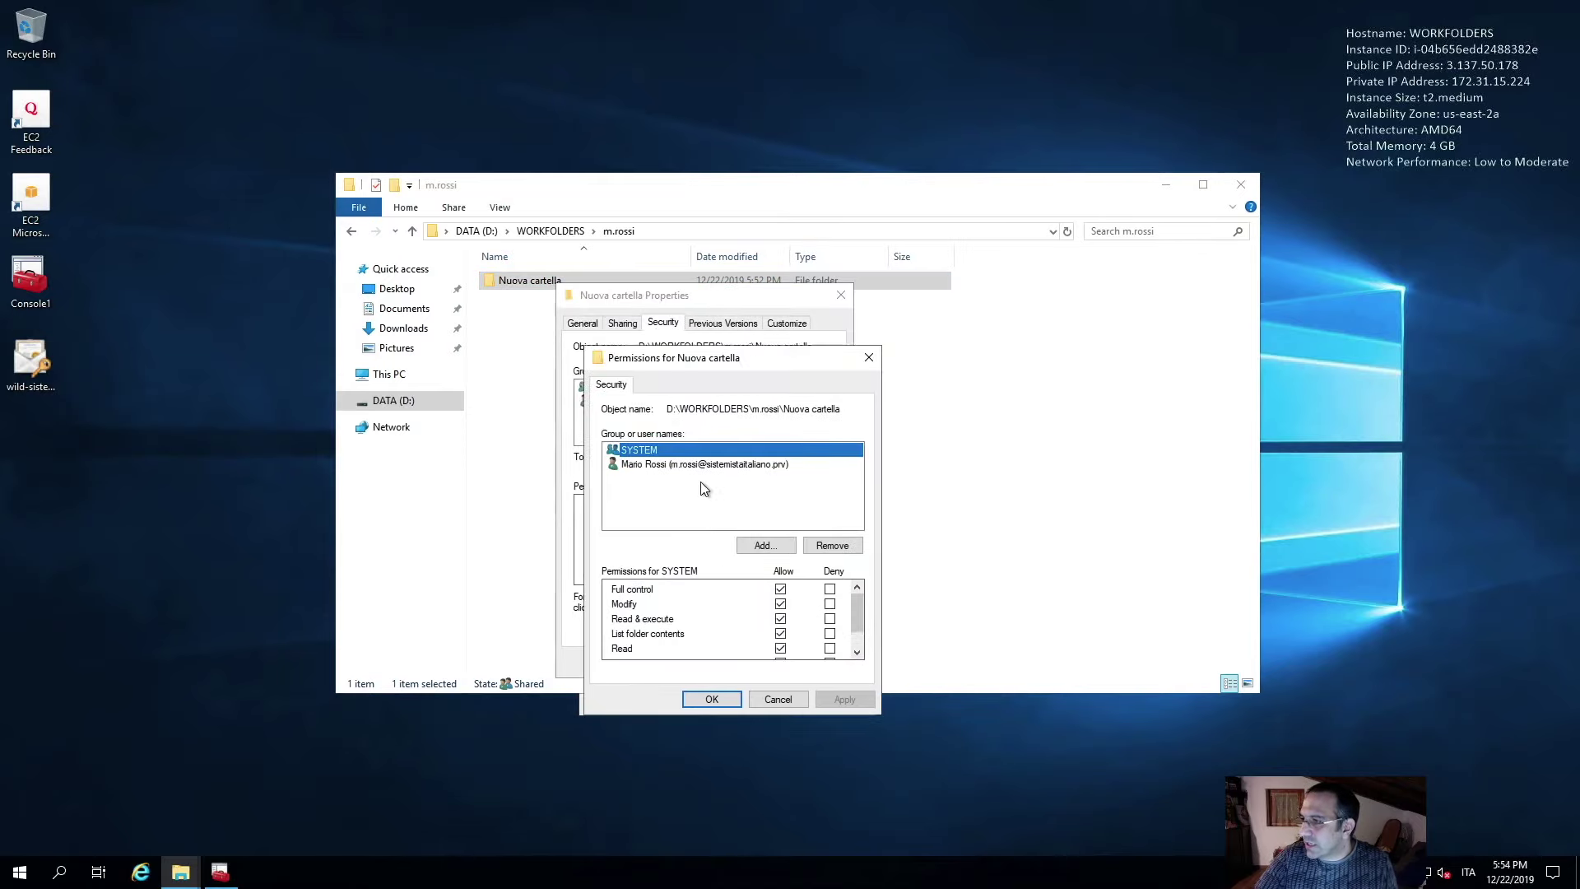
{"action": "left_click", "coordinate": [754, 547]}
{"action": "type", "text": "administrator"}
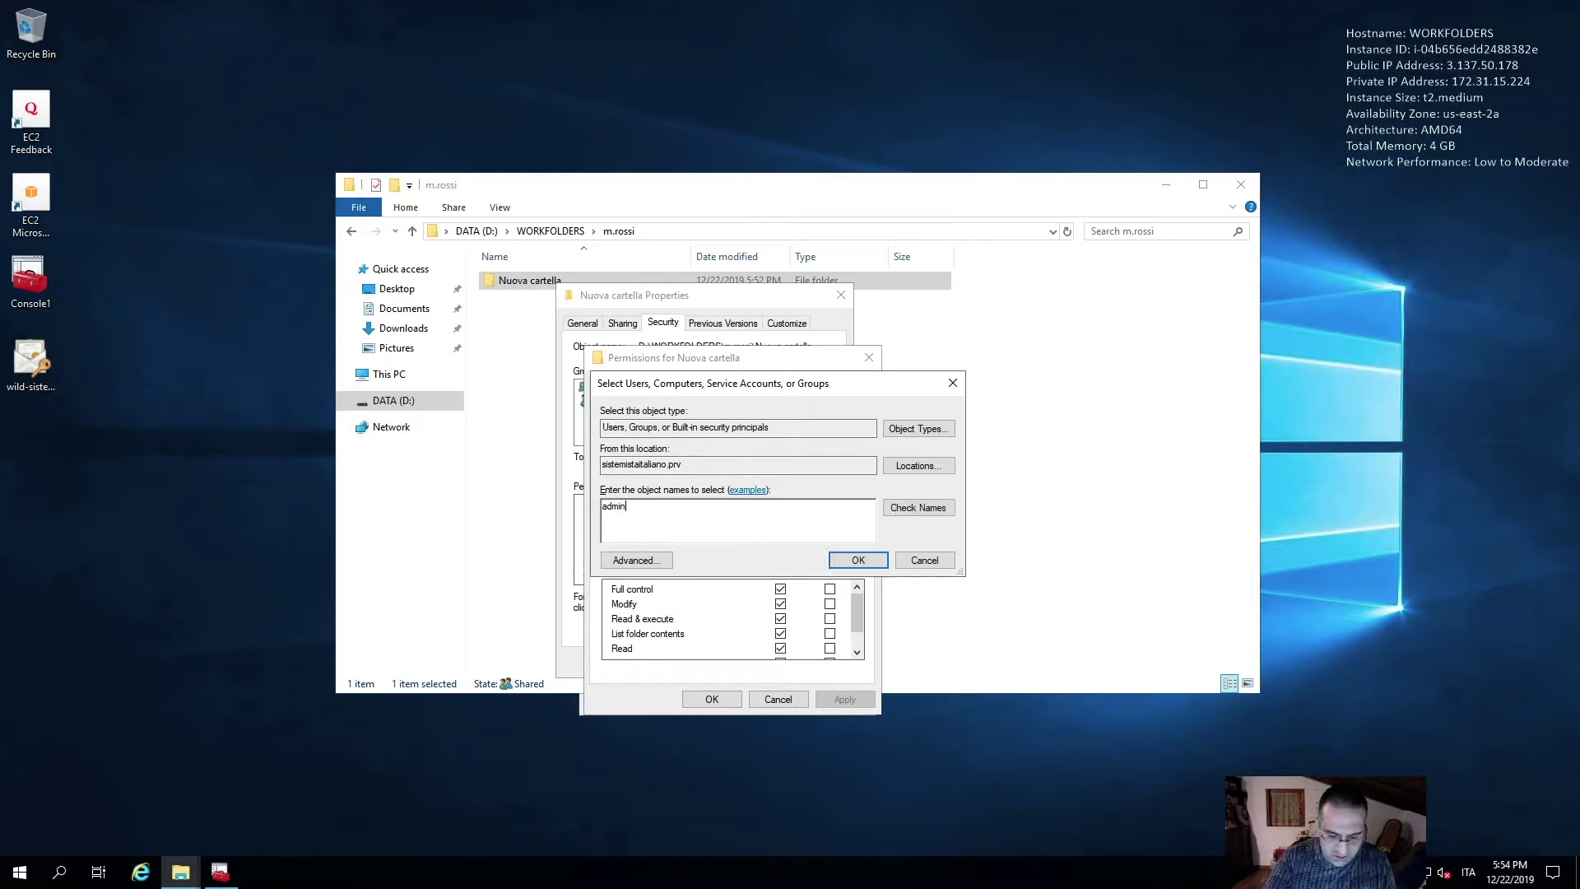
{"action": "left_click", "coordinate": [912, 508]}
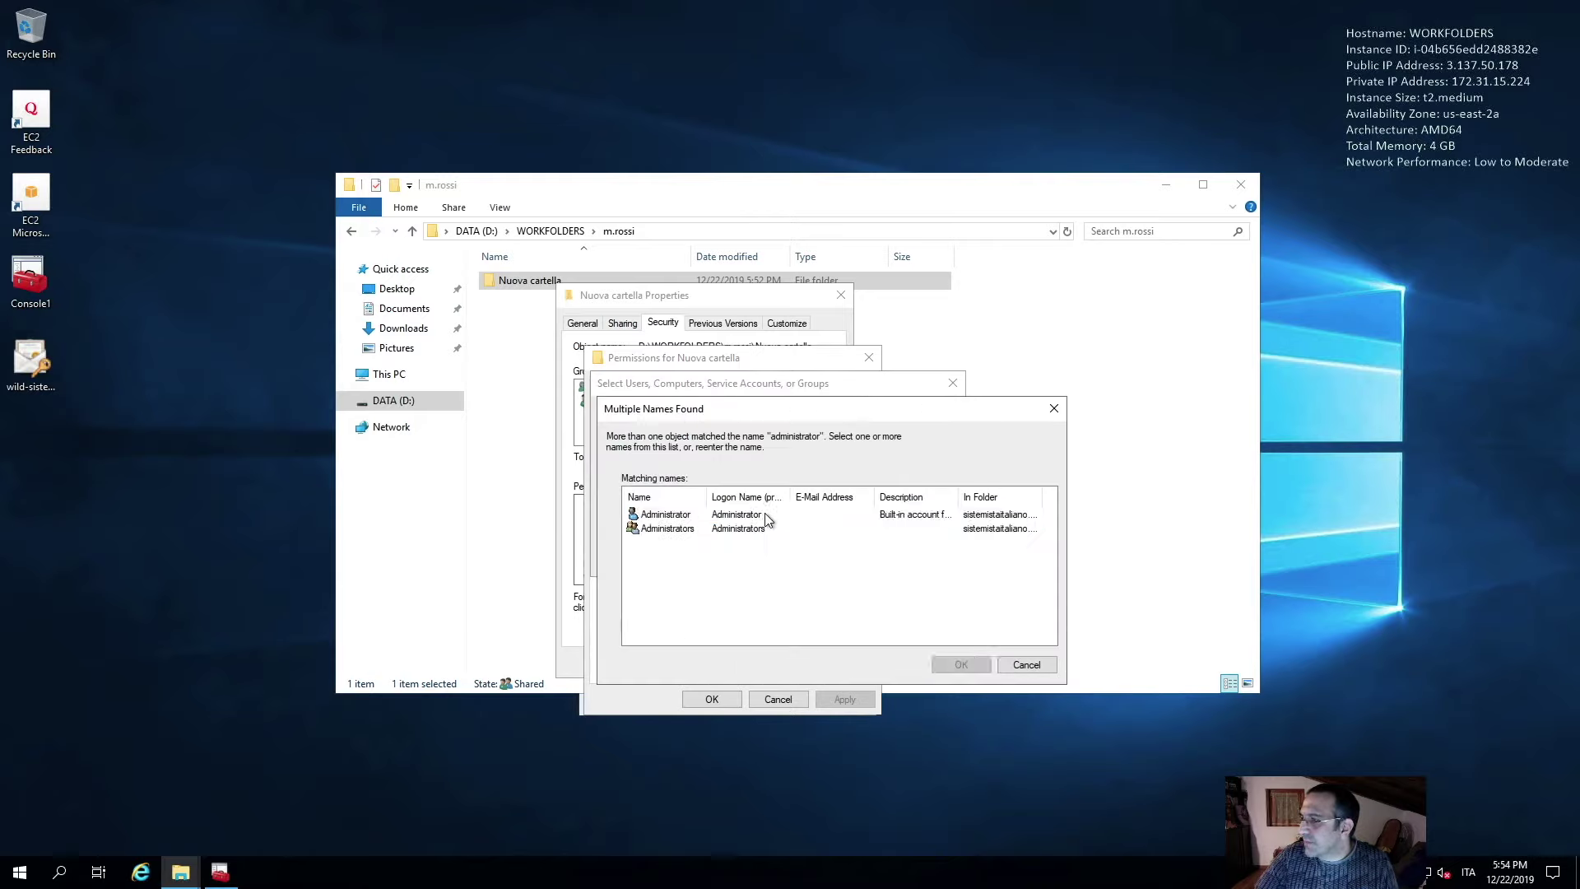
{"action": "double_click", "coordinate": [765, 517]}
{"action": "left_click", "coordinate": [856, 561]}
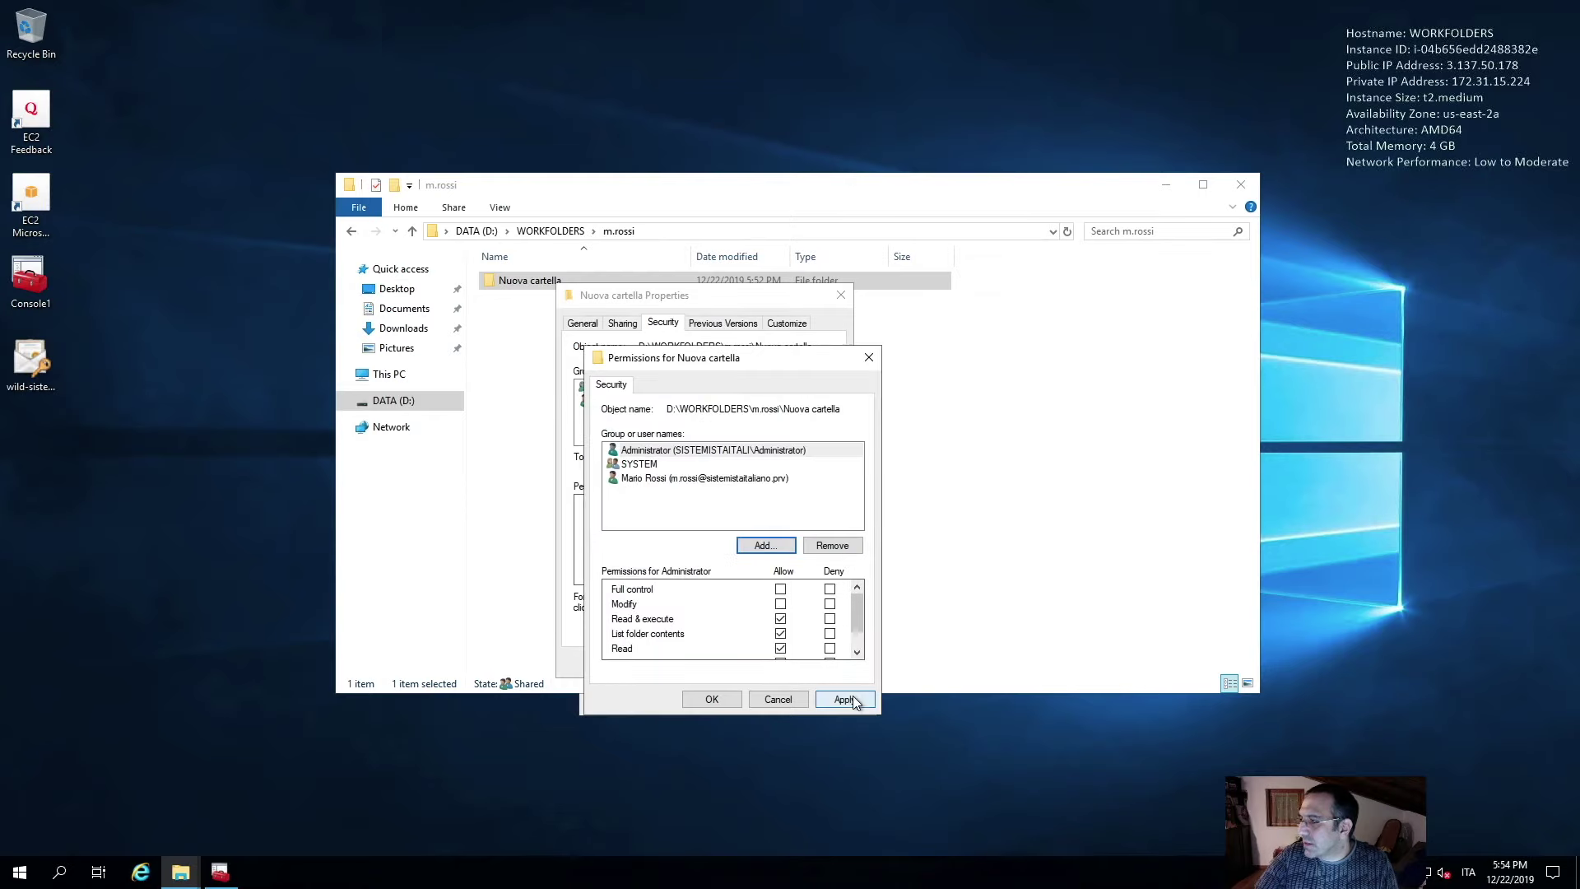
{"action": "left_click", "coordinate": [854, 702]}
{"action": "left_click", "coordinate": [840, 524]}
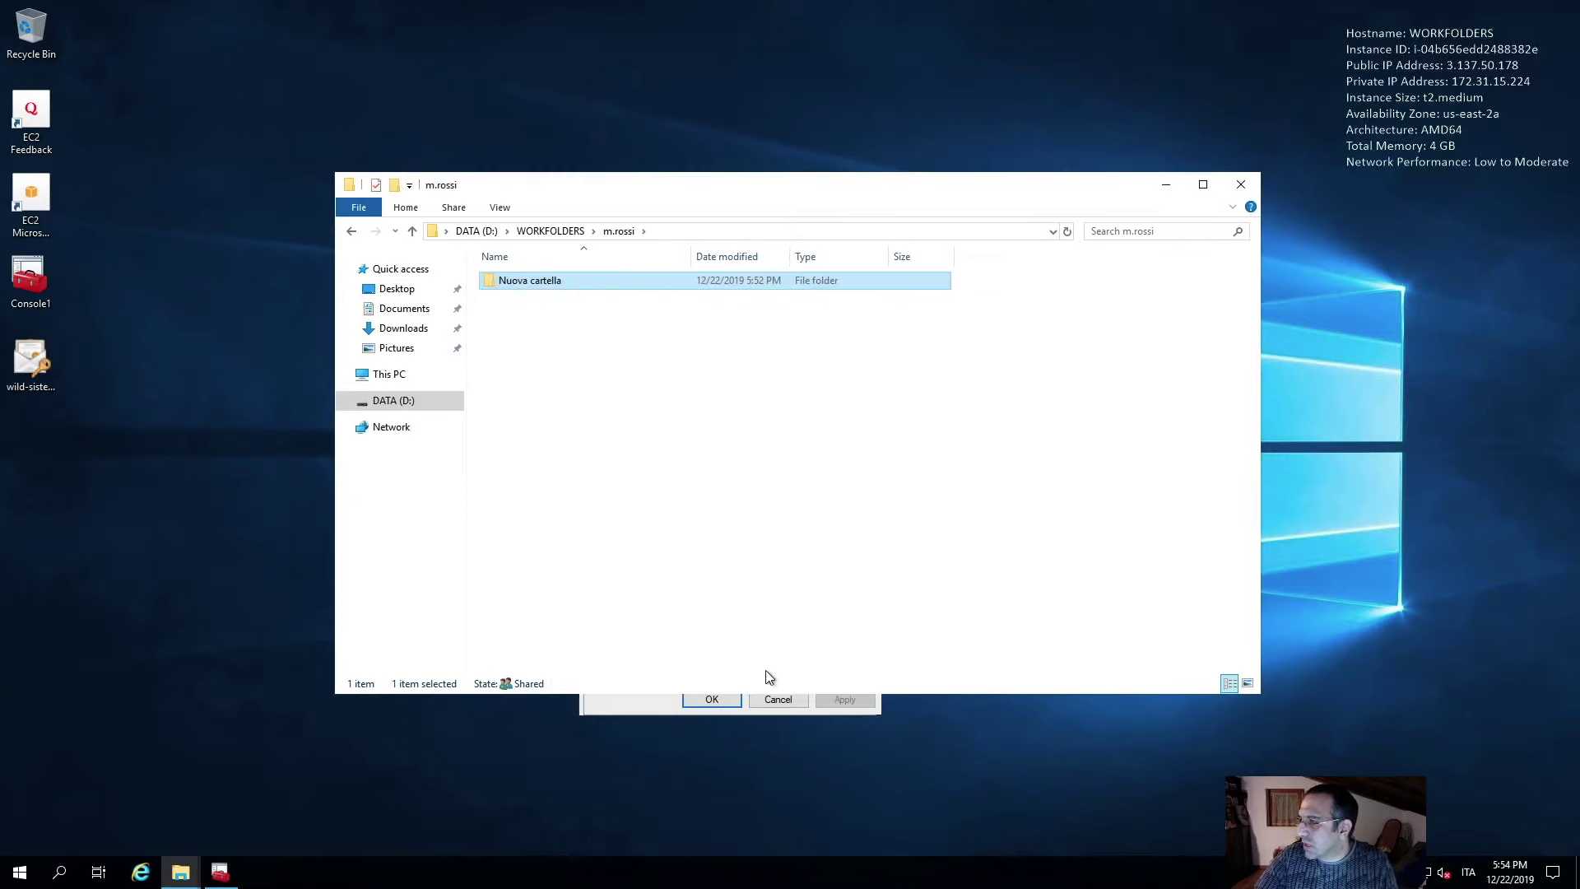
Step: Try twice to open the prova file in Nuova cartella, dismissing the errors and closing Notepad
{"action": "double_click", "coordinate": [545, 280]}
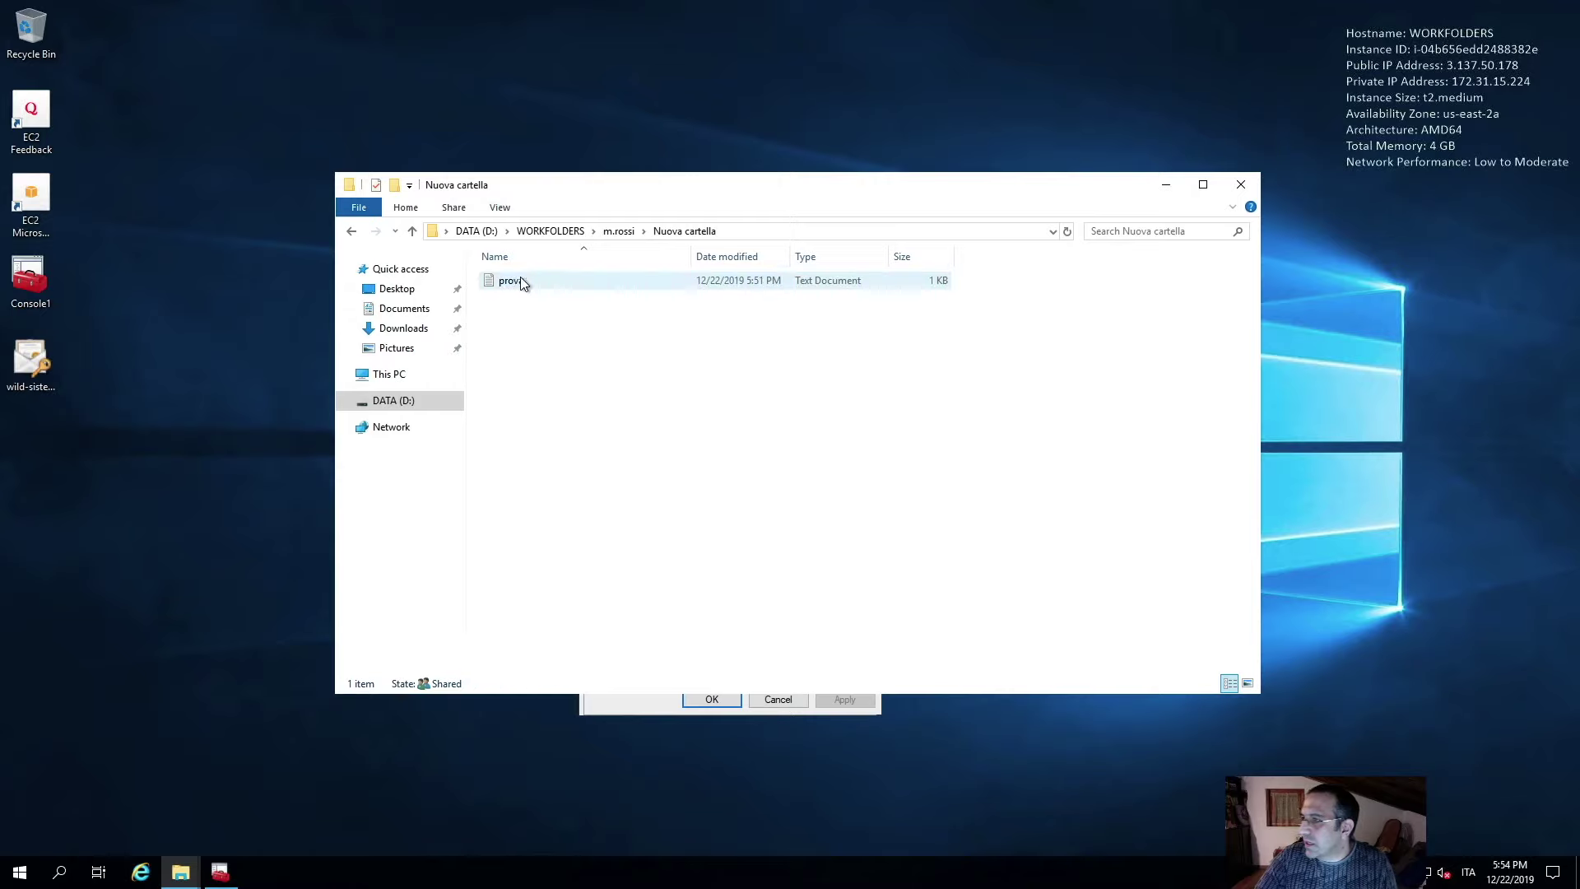
{"action": "double_click", "coordinate": [515, 281]}
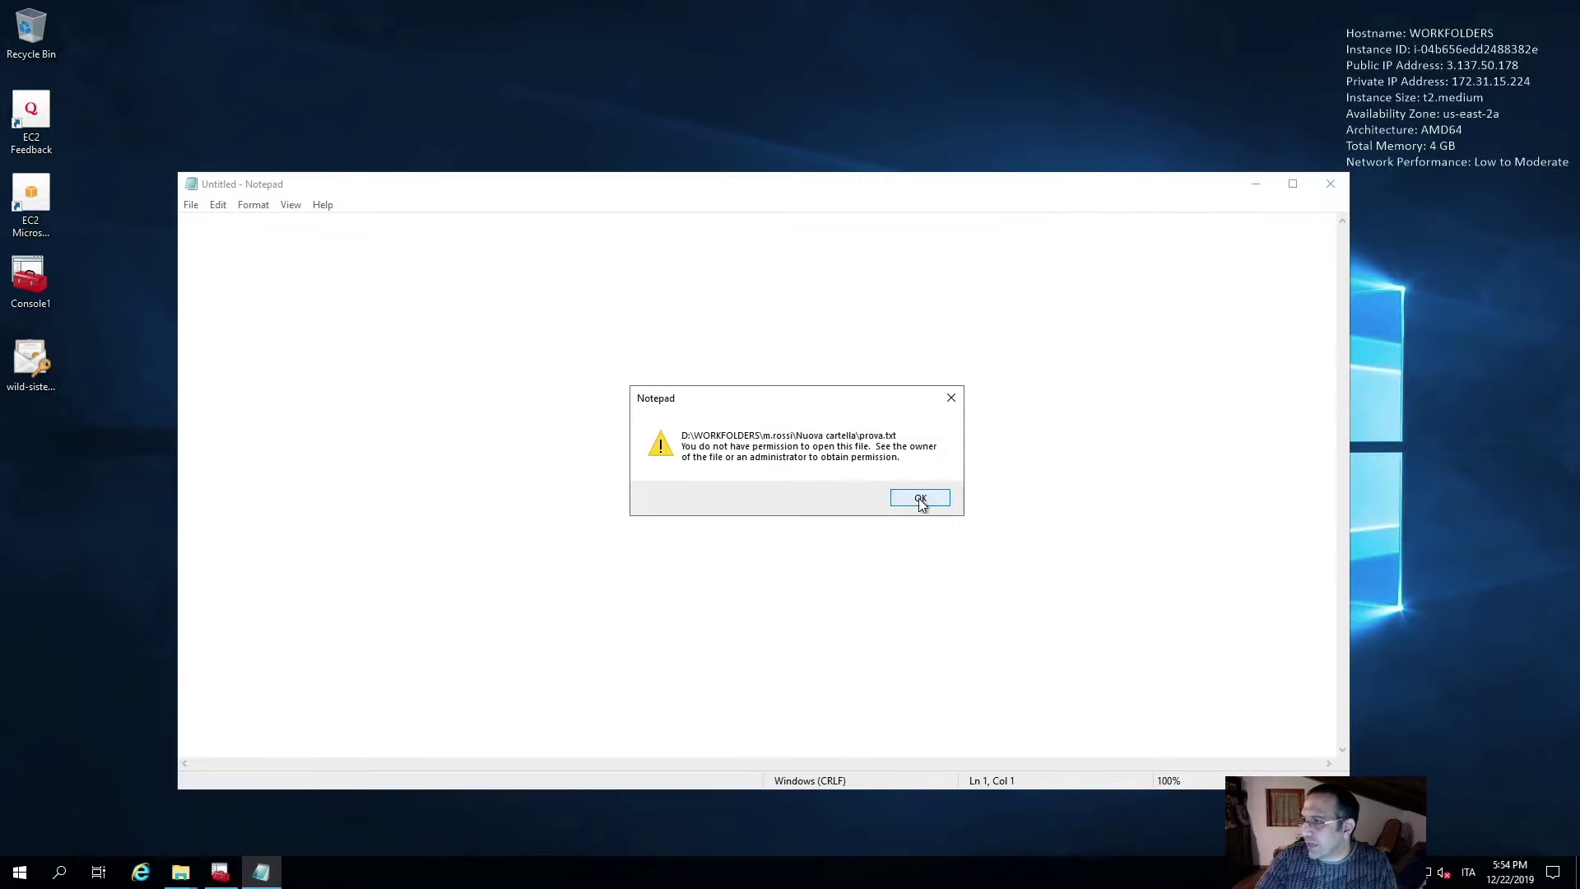
{"action": "left_click", "coordinate": [921, 500]}
{"action": "left_click", "coordinate": [1332, 184]}
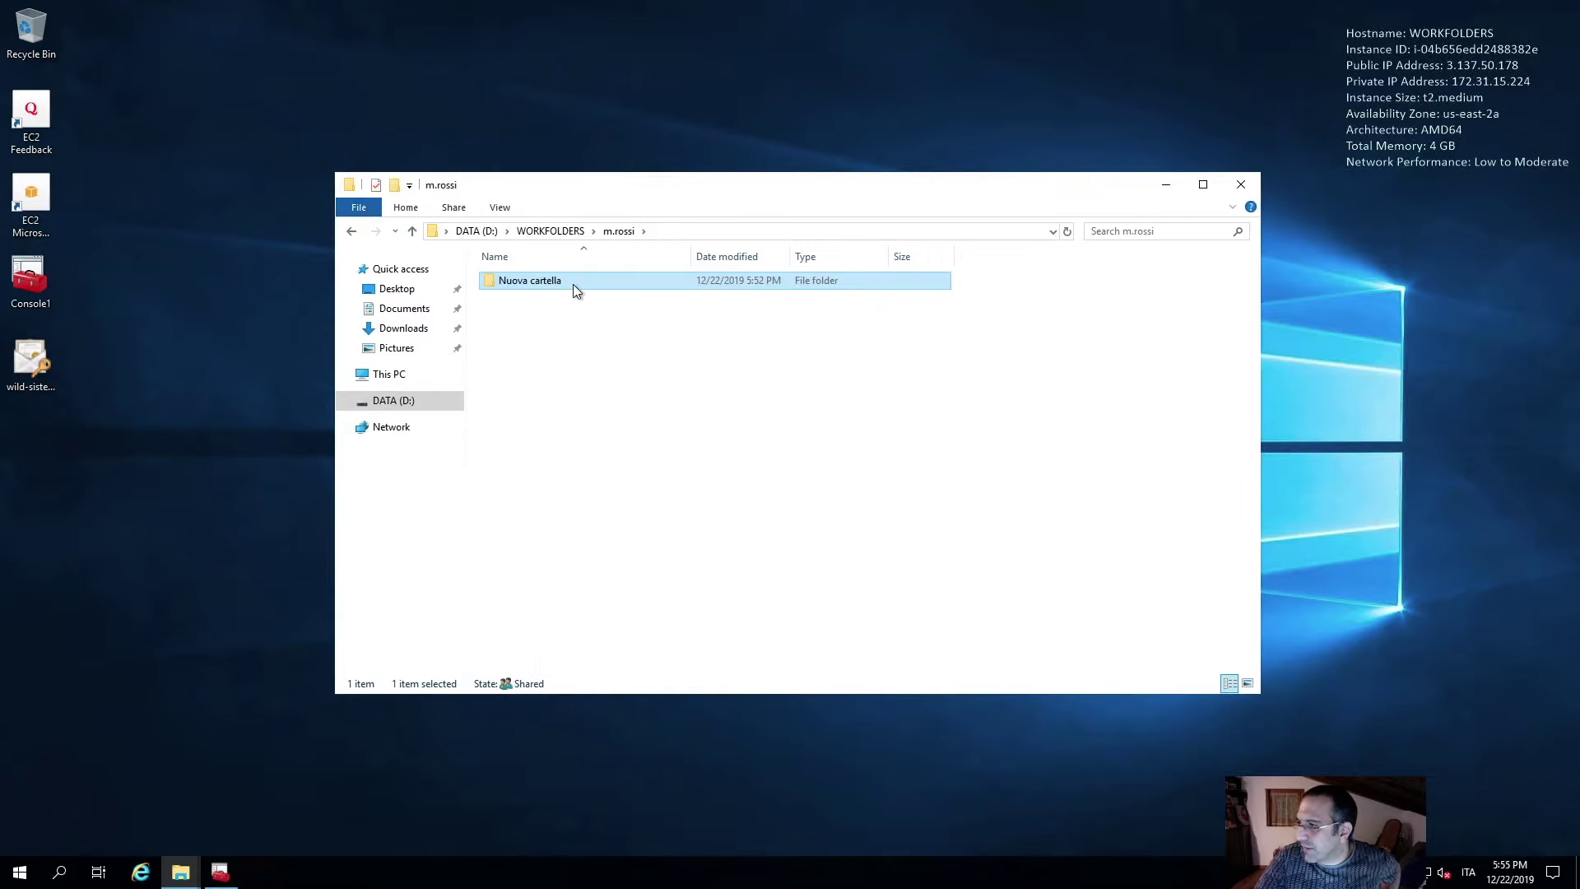
{"action": "double_click", "coordinate": [573, 284]}
{"action": "double_click", "coordinate": [559, 280]}
{"action": "left_click", "coordinate": [946, 501]}
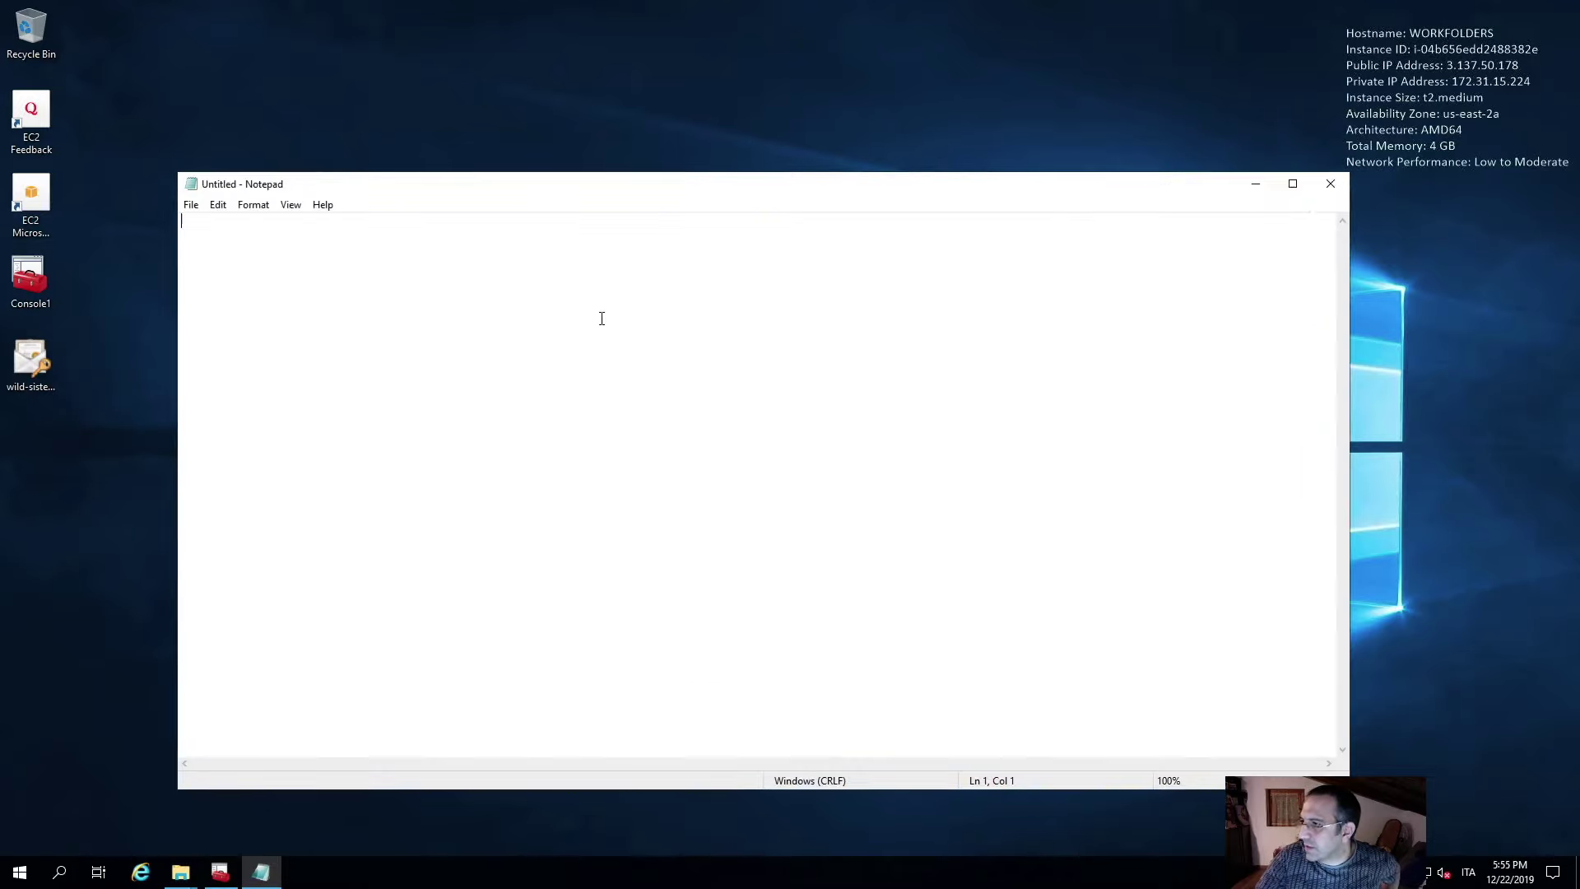
{"action": "left_click", "coordinate": [1347, 179]}
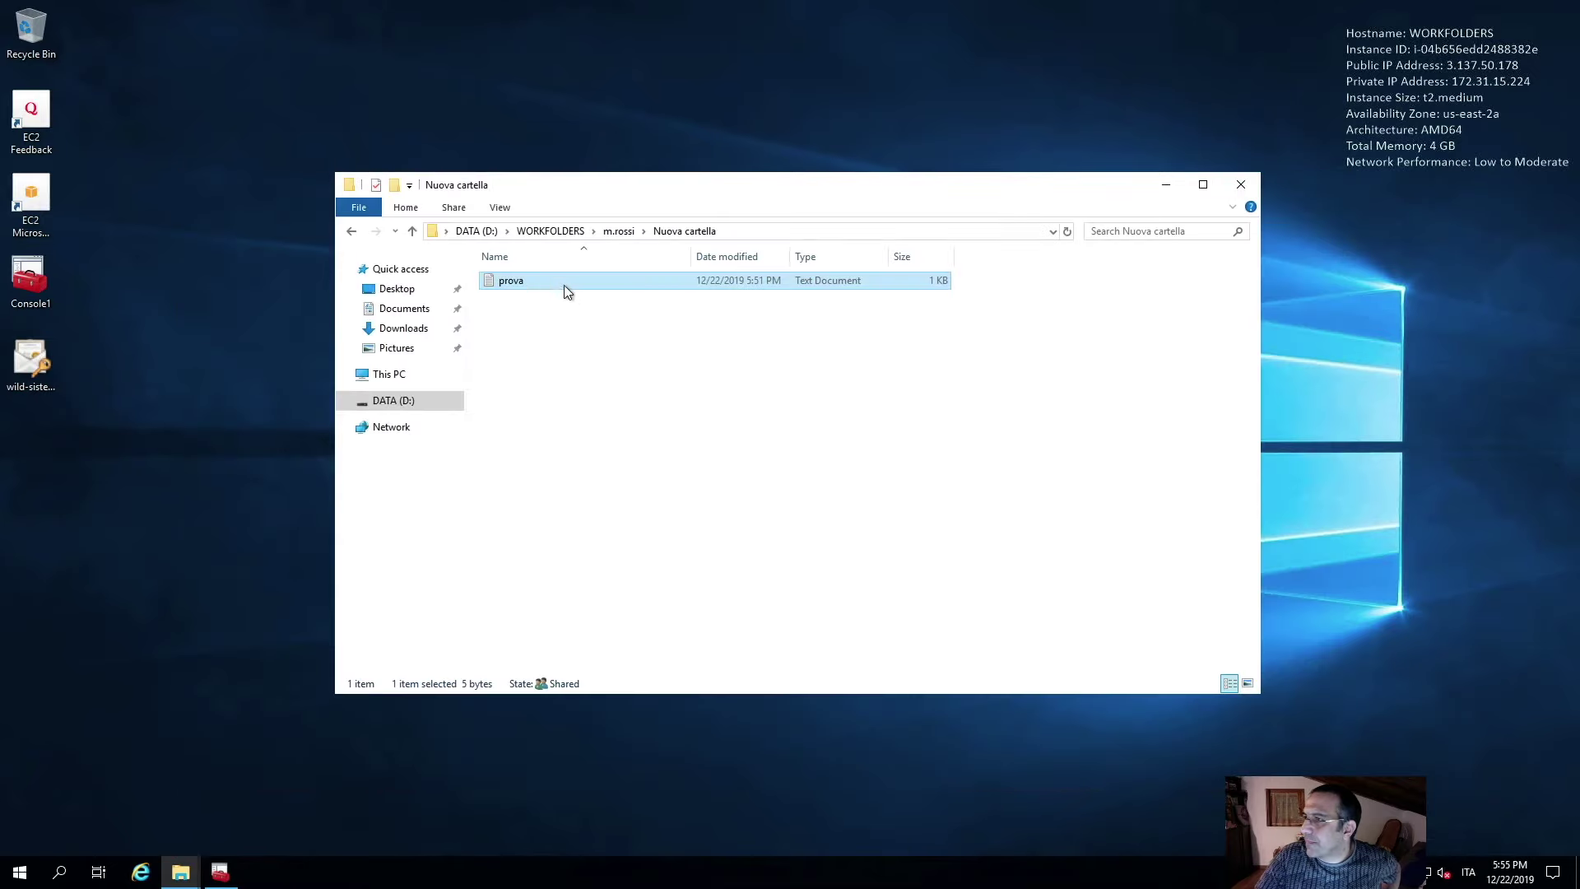
Step: Open the prova file's Properties and its advanced security settings
{"action": "right_click", "coordinate": [563, 283]}
{"action": "left_click", "coordinate": [624, 558]}
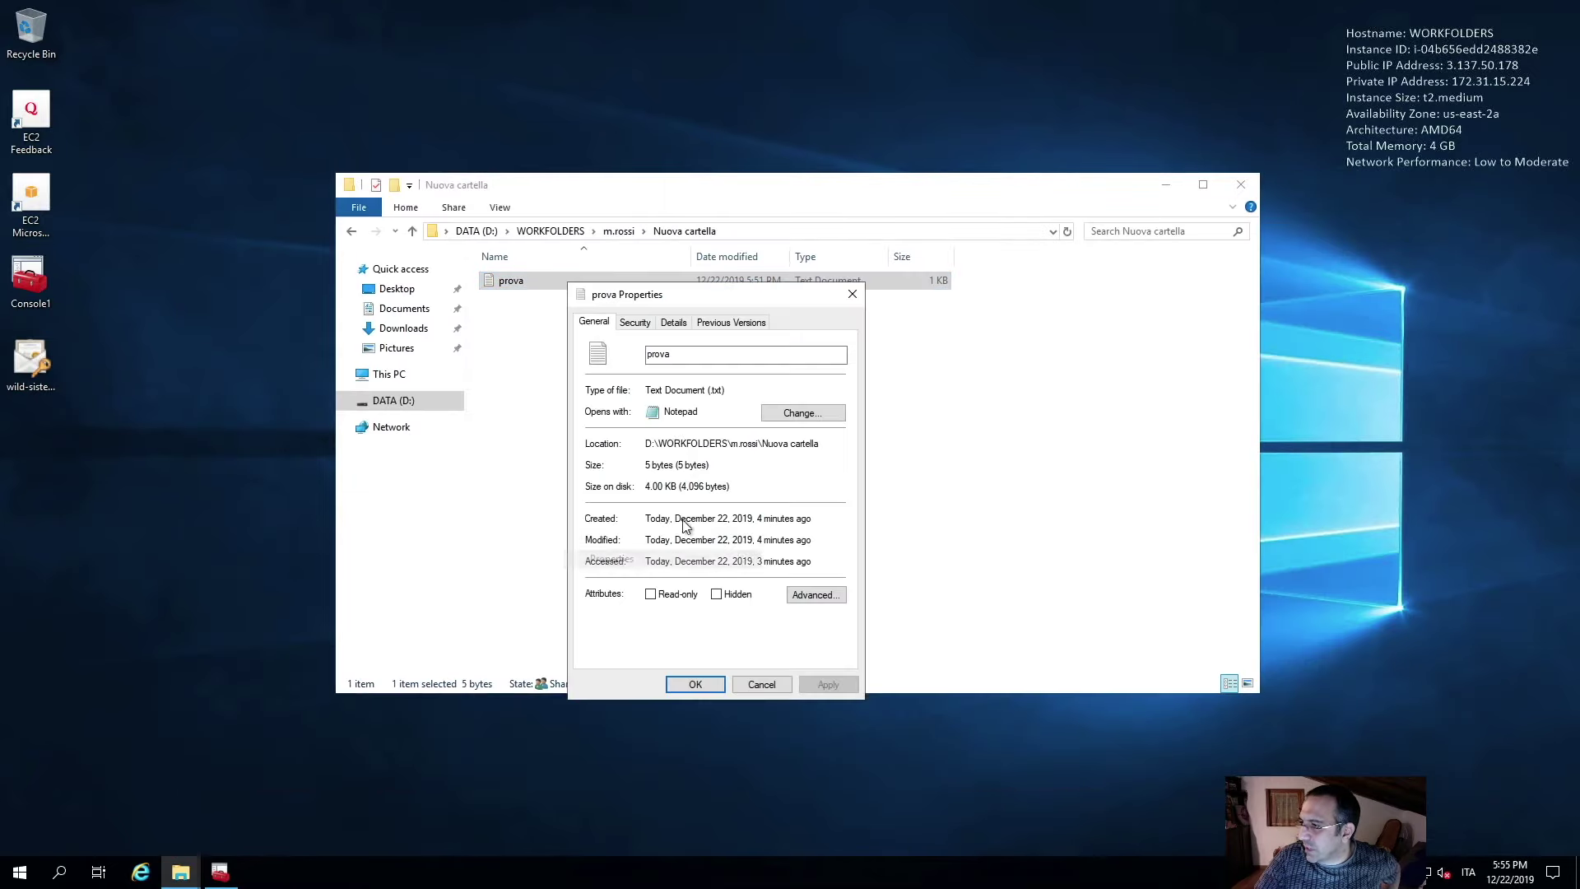
{"action": "left_click", "coordinate": [636, 323]}
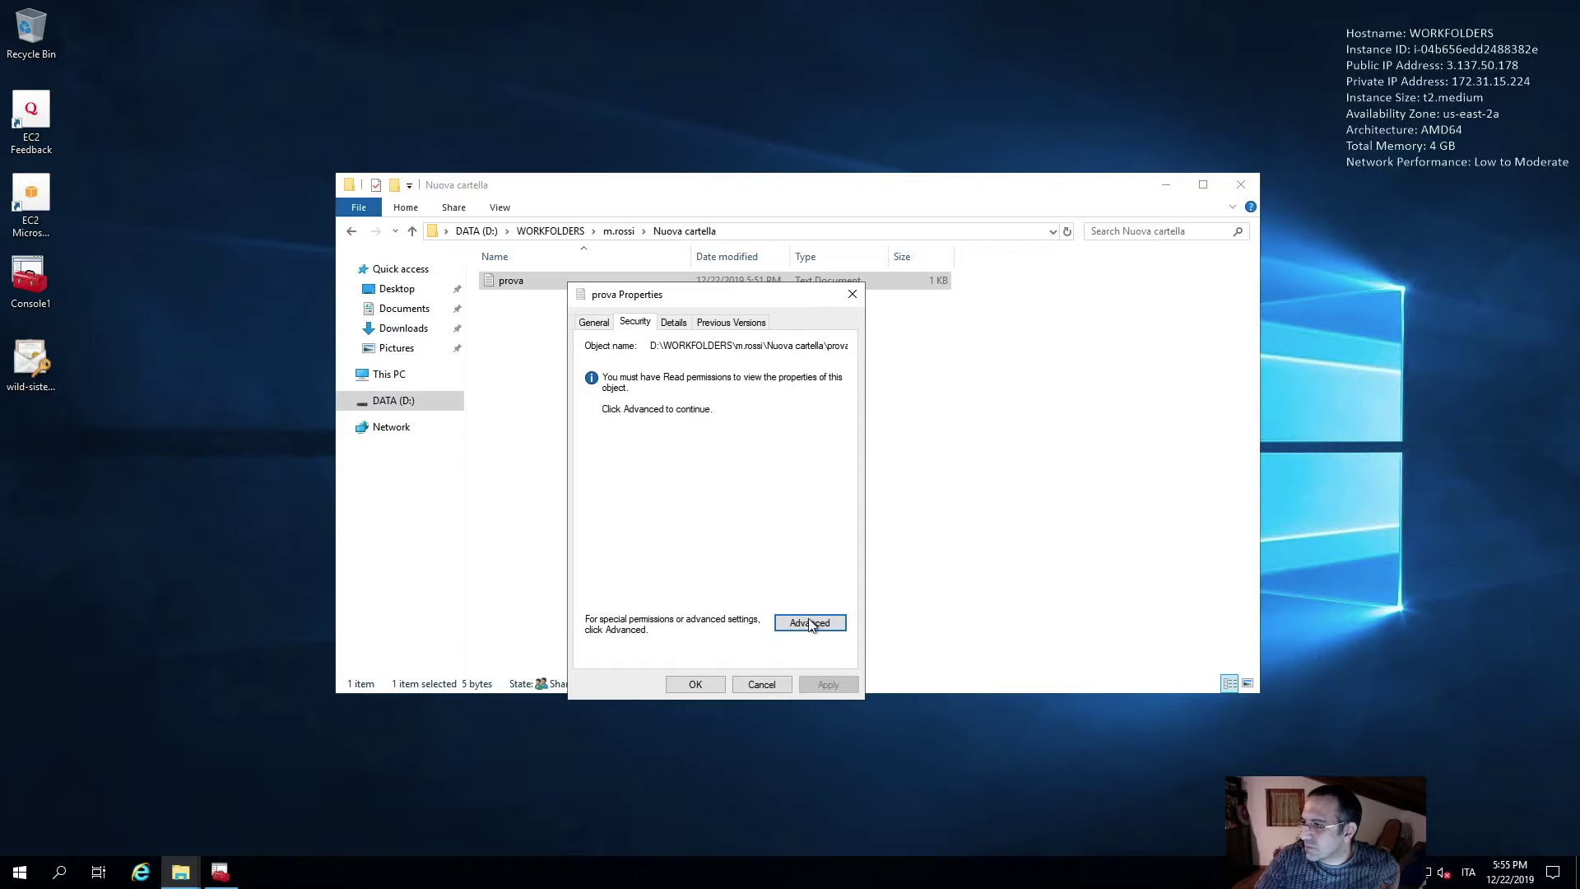
{"action": "left_click", "coordinate": [810, 623]}
Step: Change prova's owner to Domain Users, apply, and close the security dialogs
{"action": "left_click", "coordinate": [739, 292]}
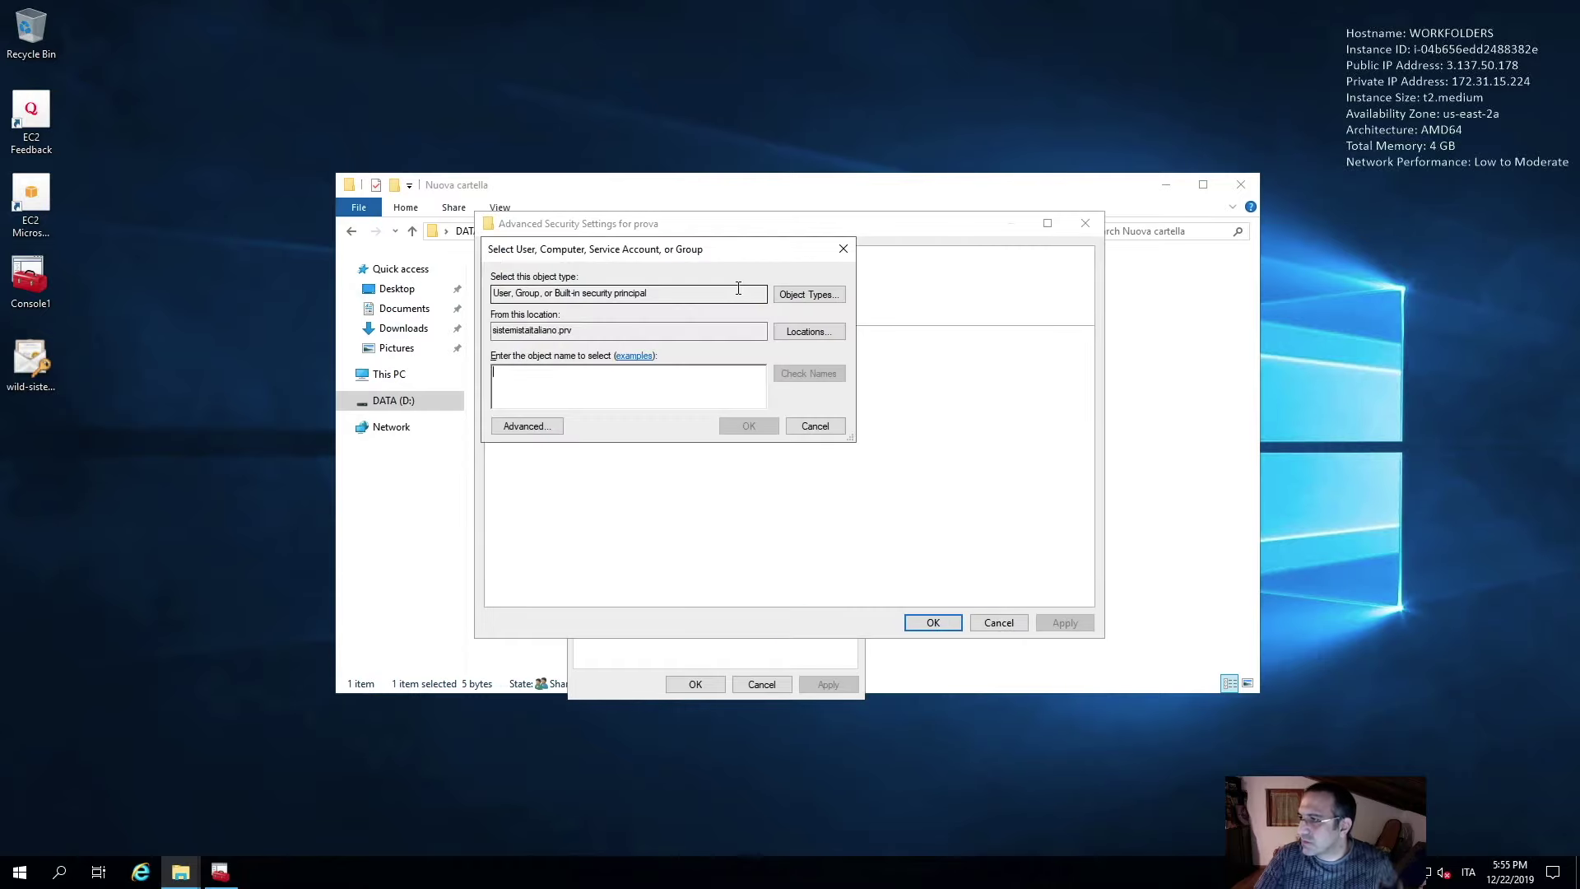
{"action": "type", "text": "doma"}
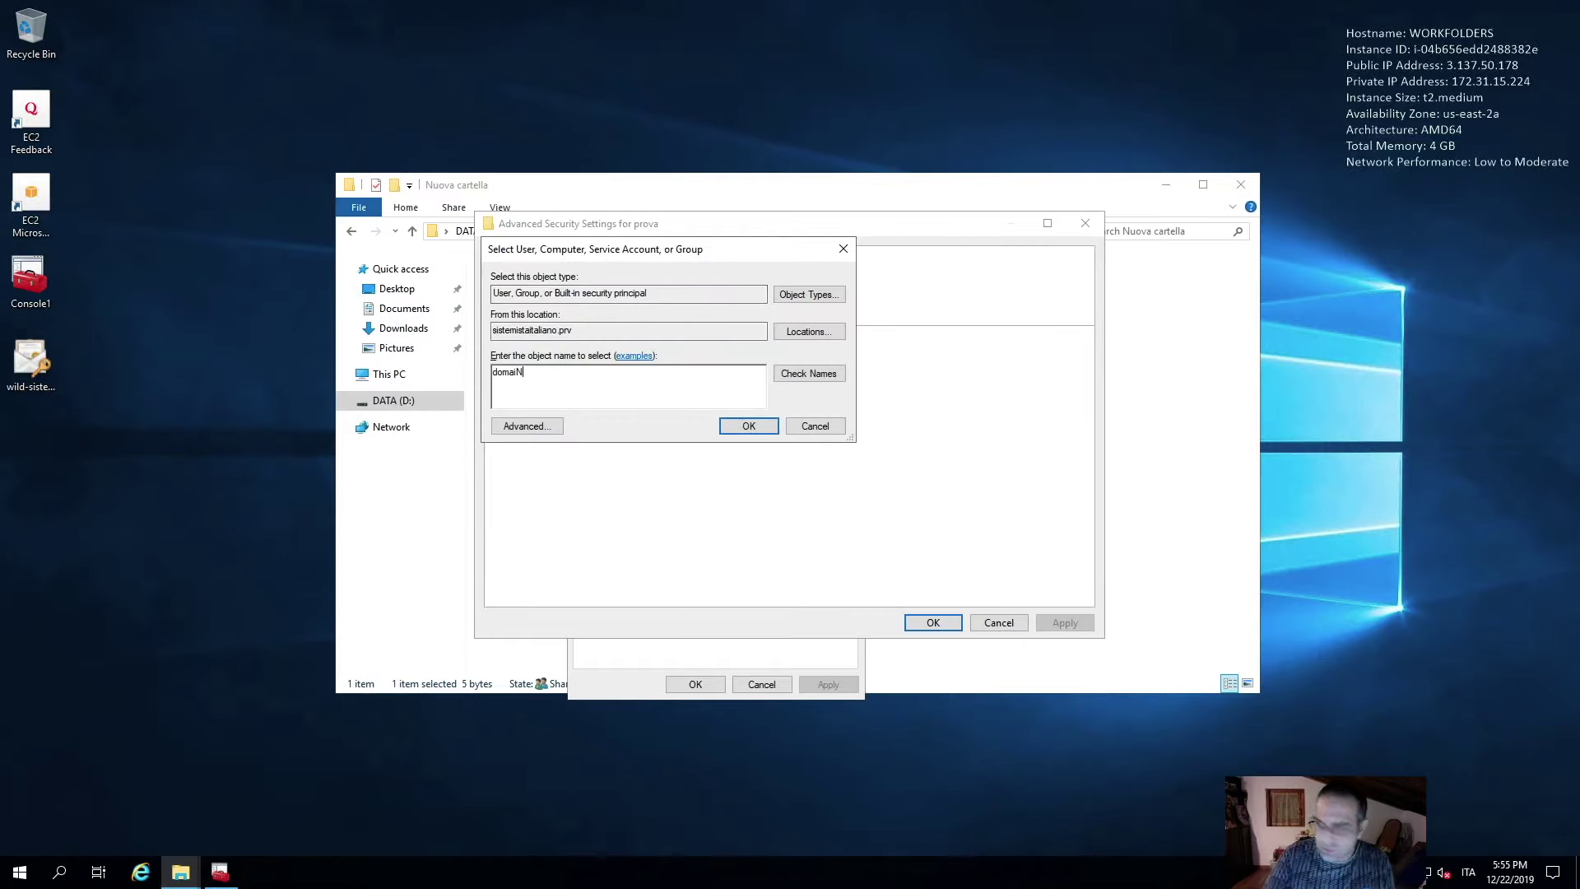
{"action": "type", "text": "iN"}
{"action": "key", "text": "BackSpace"}
{"action": "key", "text": "BackSpace"}
{"action": "type", "text": "in users"}
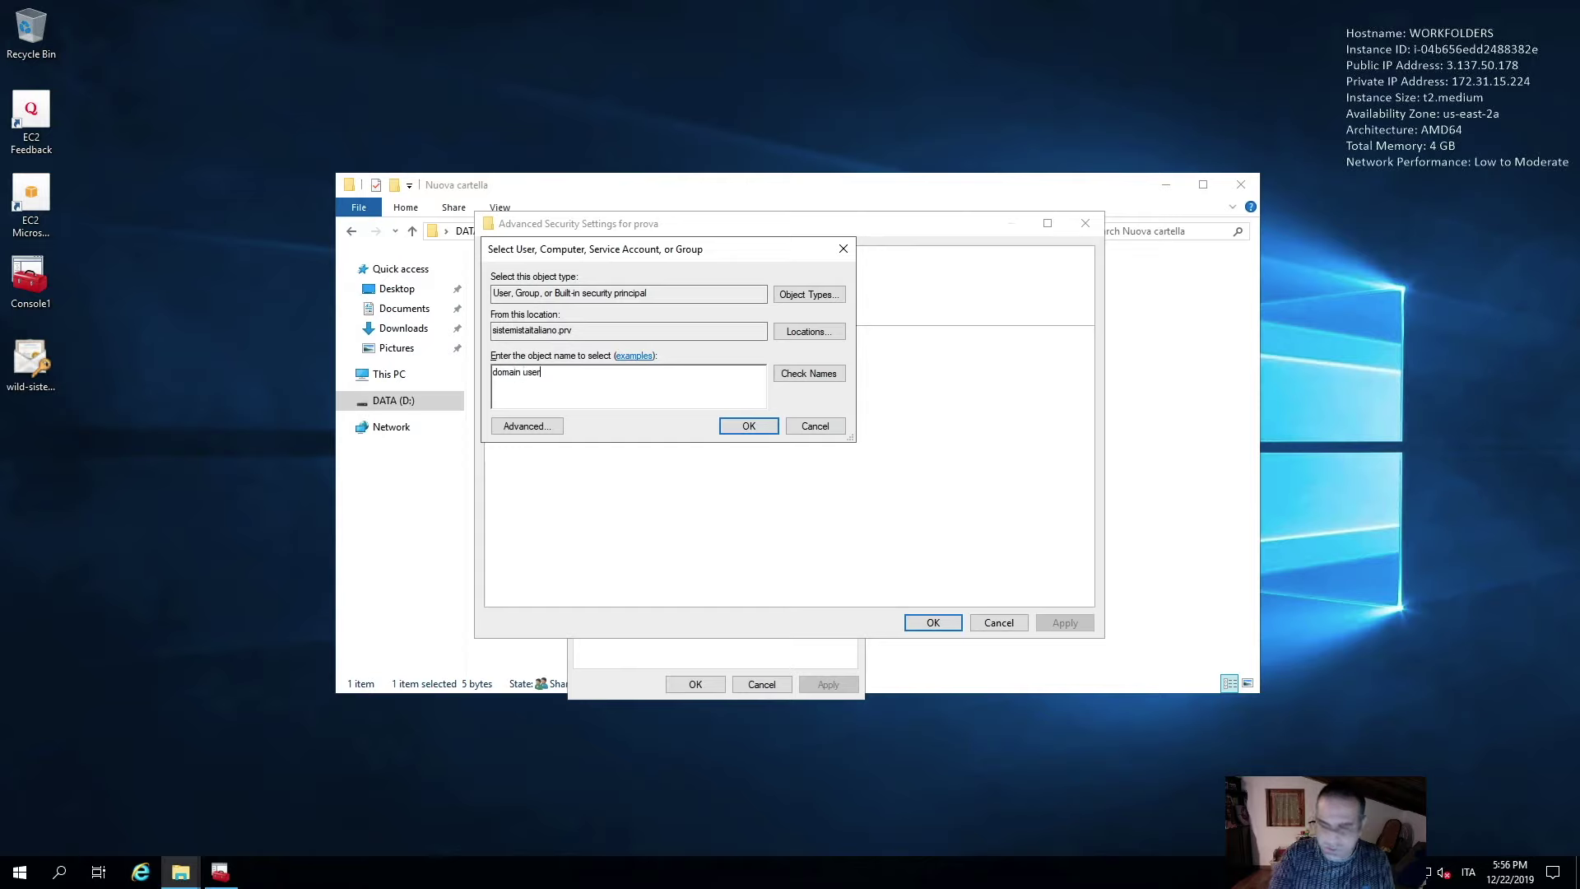
{"action": "left_click", "coordinate": [808, 373]}
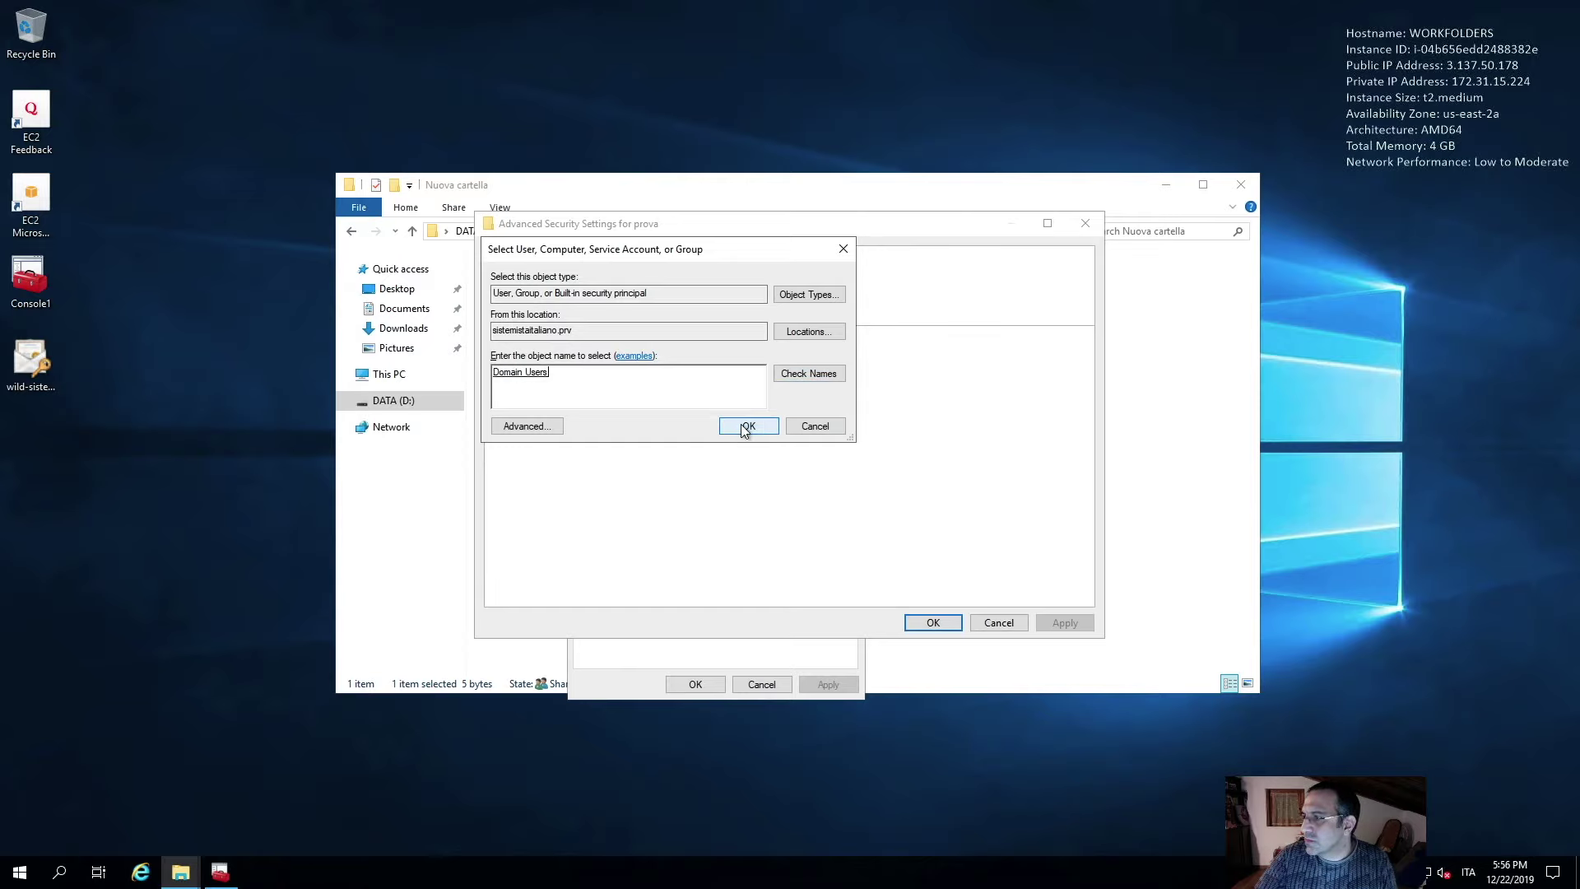
{"action": "left_click", "coordinate": [745, 426]}
{"action": "left_click", "coordinate": [1039, 625]}
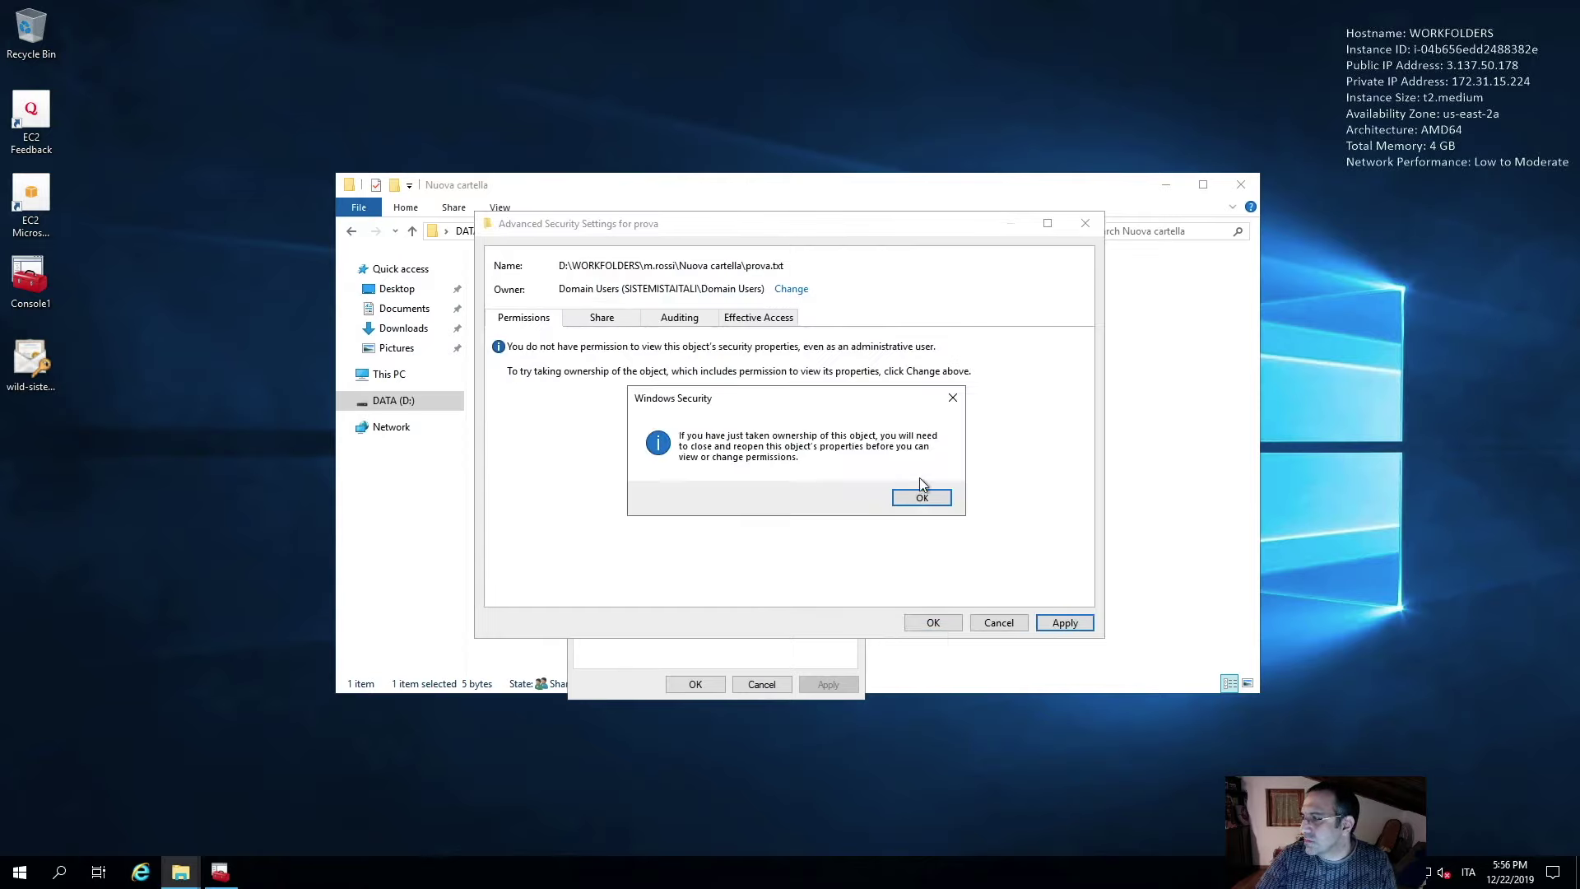
{"action": "left_click", "coordinate": [922, 499]}
{"action": "left_click", "coordinate": [932, 623]}
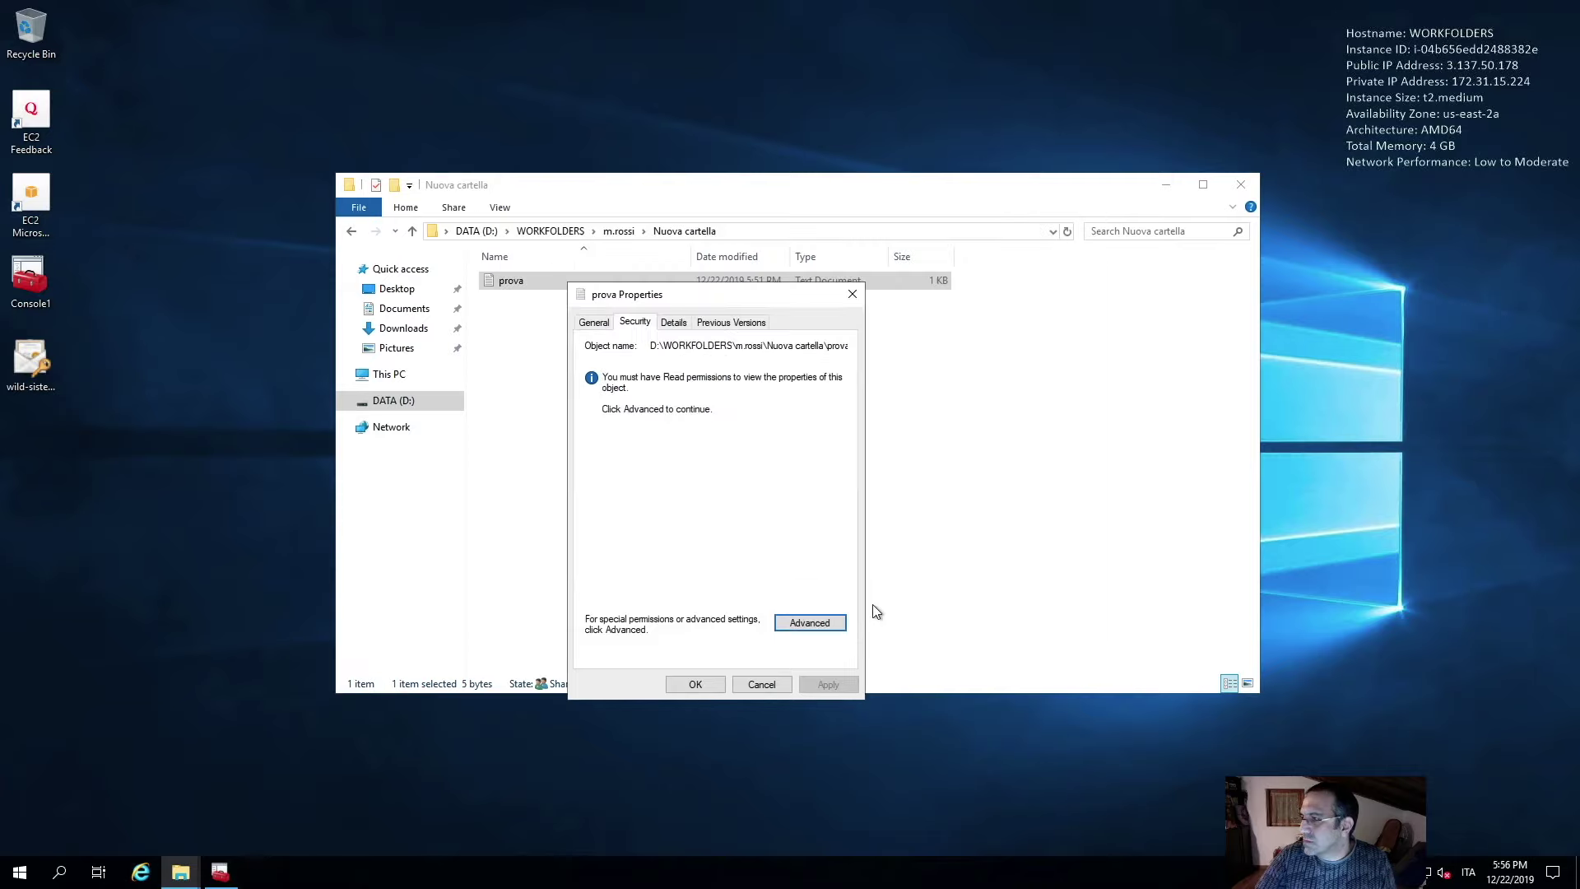
{"action": "left_click", "coordinate": [701, 684]}
Step: Reopen prova's Security properties and begin adding the account 'administrator' to its permissions
{"action": "right_click", "coordinate": [565, 284]}
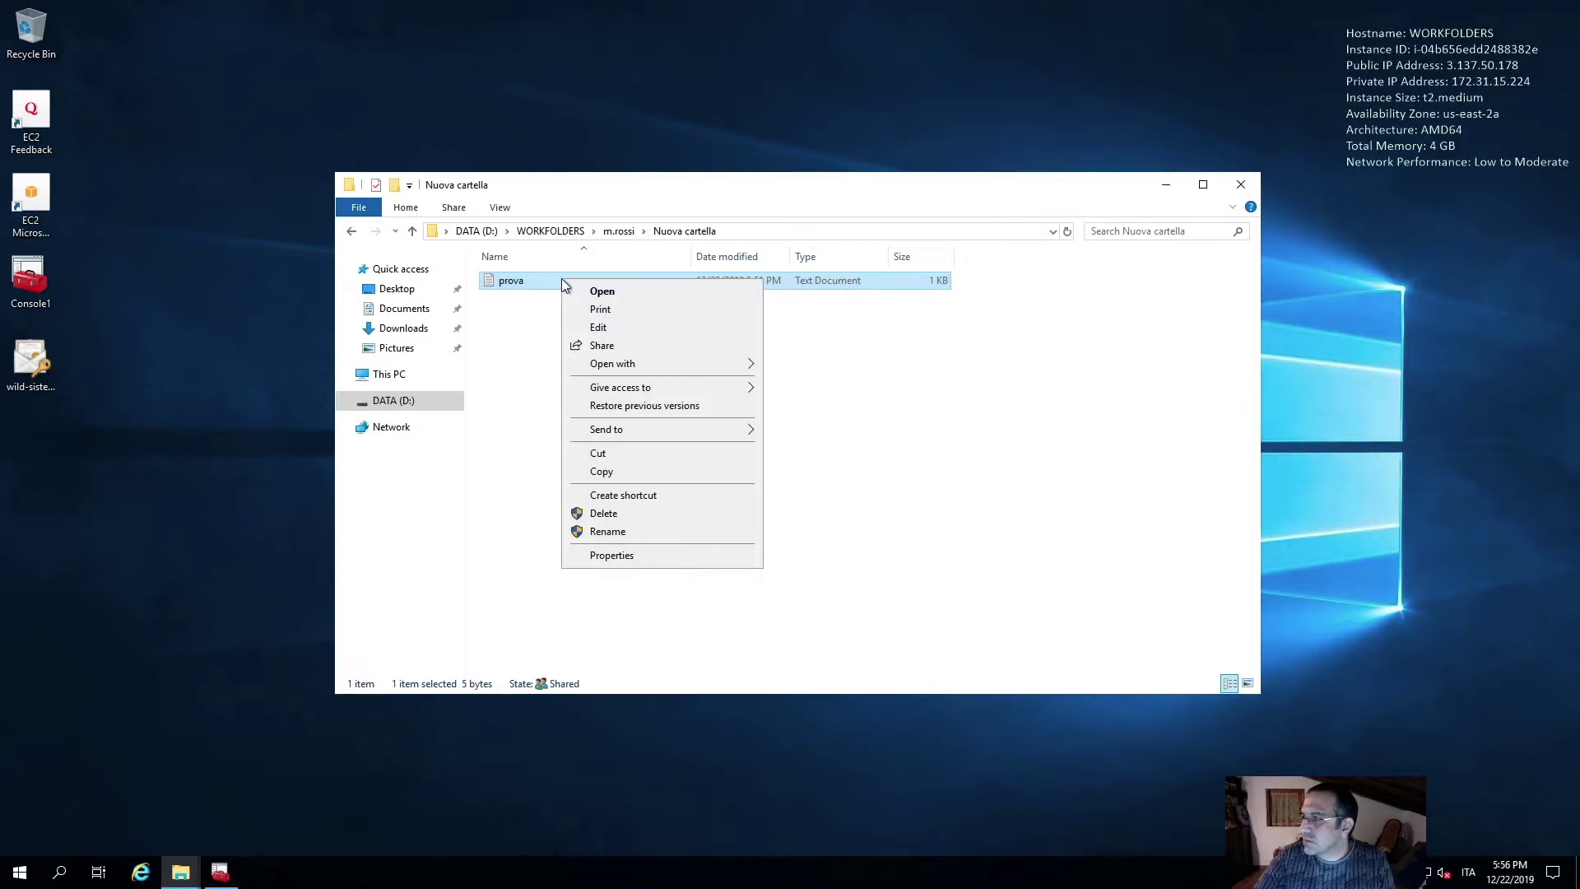
{"action": "left_click", "coordinate": [612, 556]}
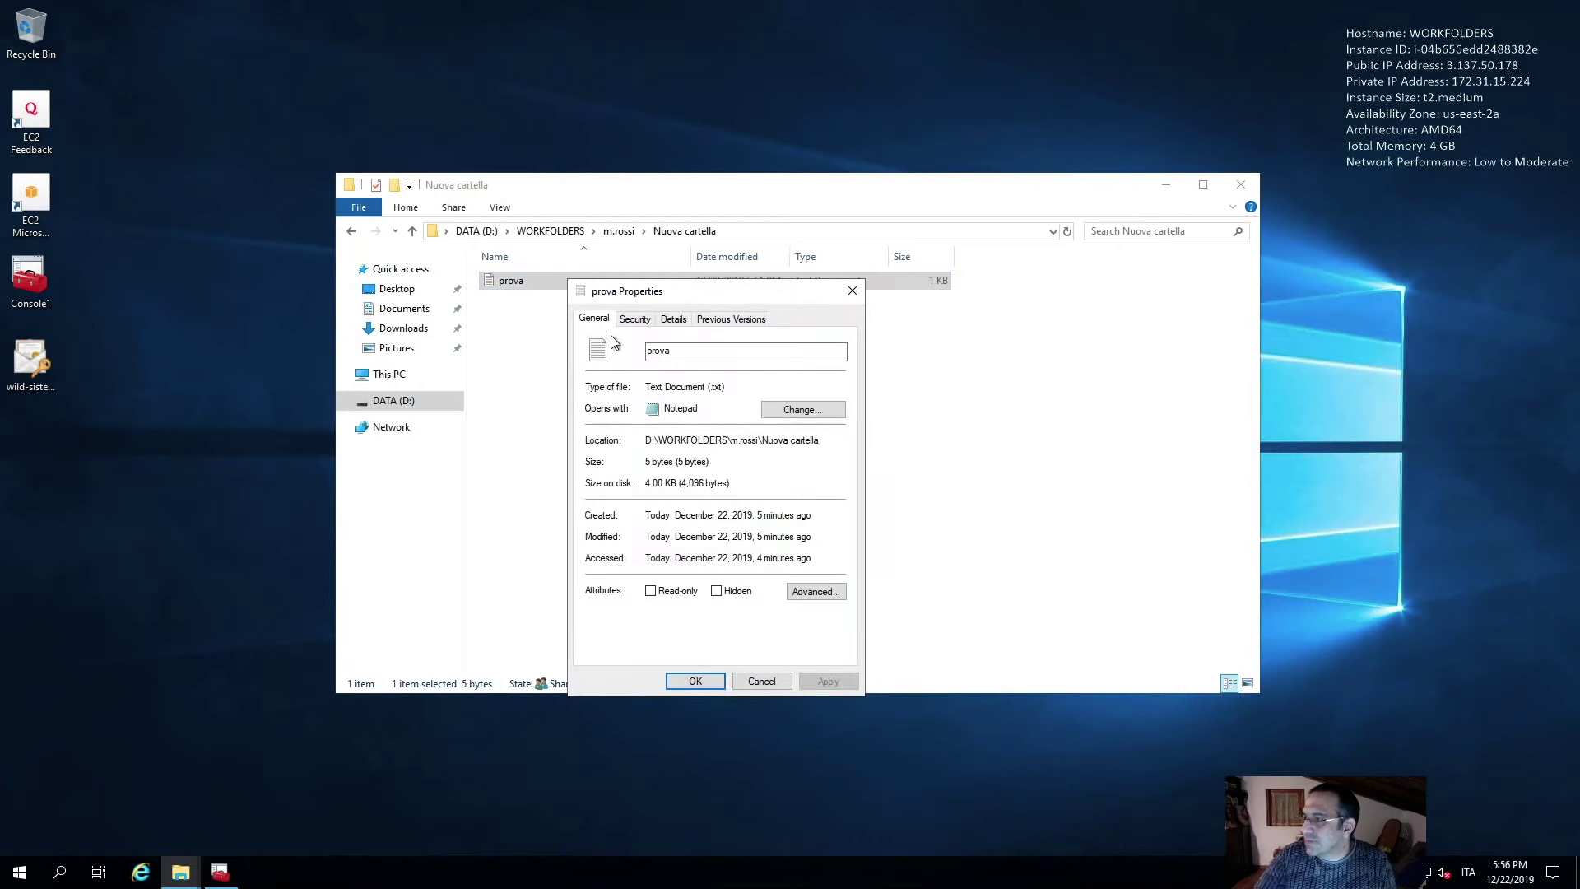
{"action": "left_click", "coordinate": [635, 319]}
{"action": "left_click", "coordinate": [823, 466]}
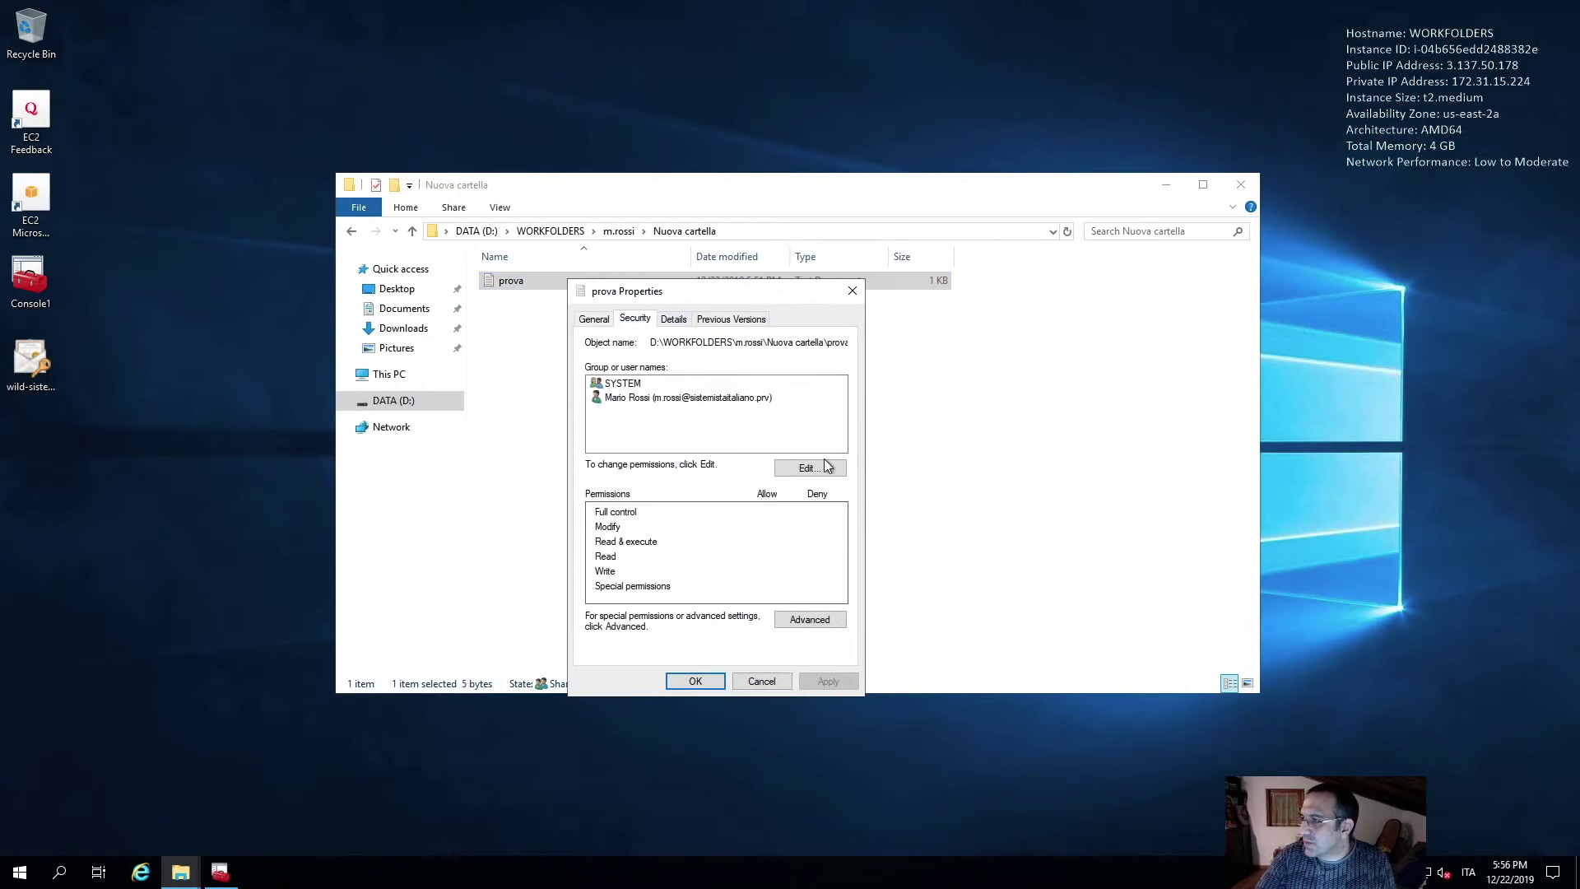
{"action": "left_click", "coordinate": [778, 542]}
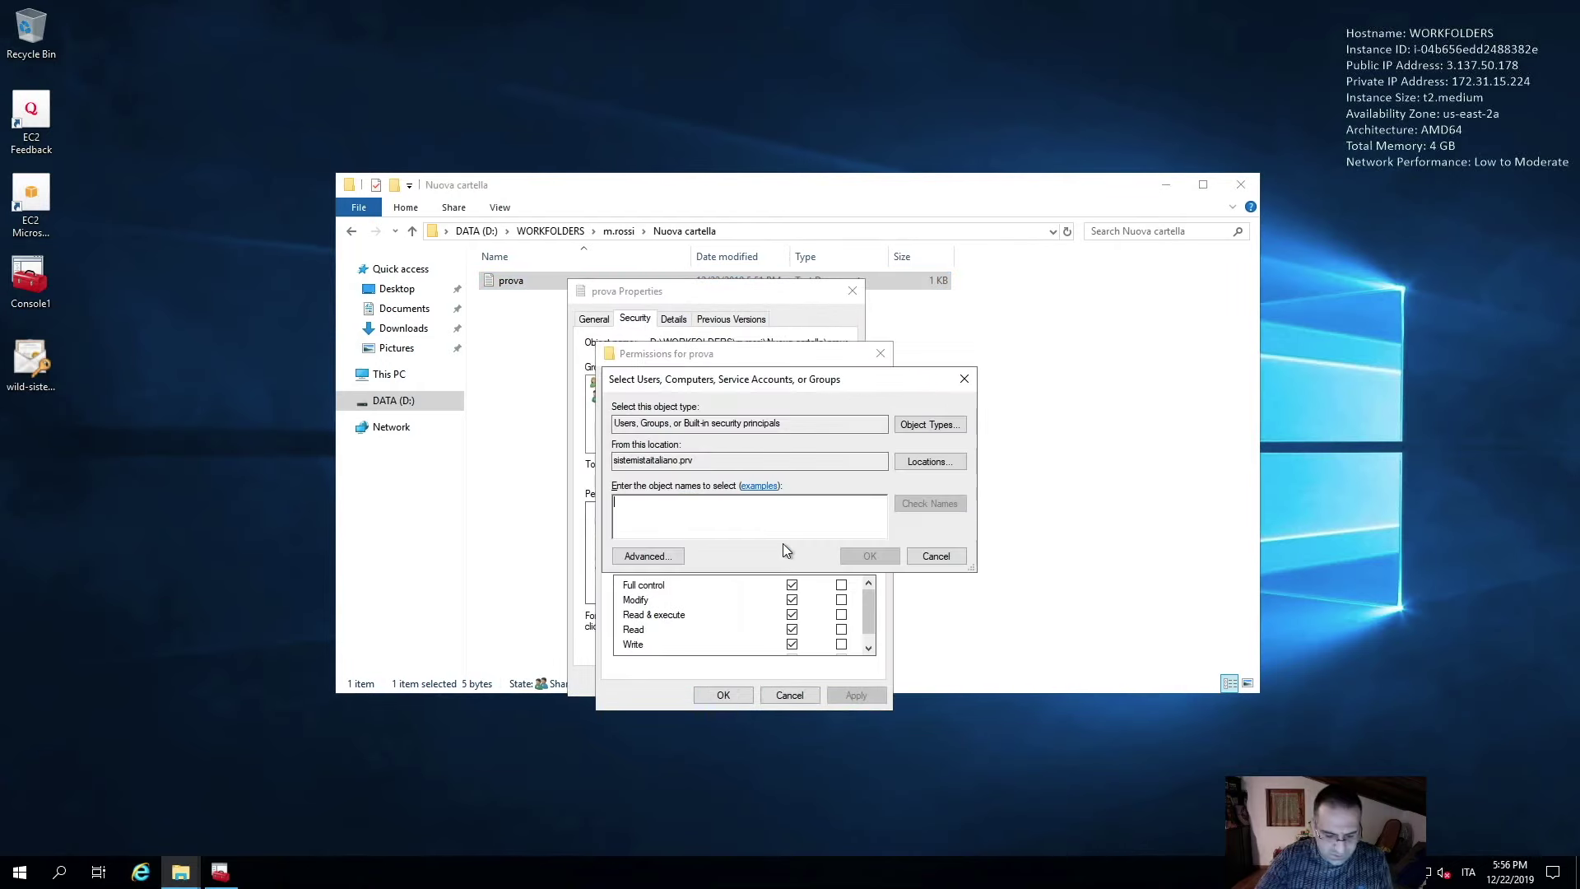
{"action": "type", "text": "administrator"}
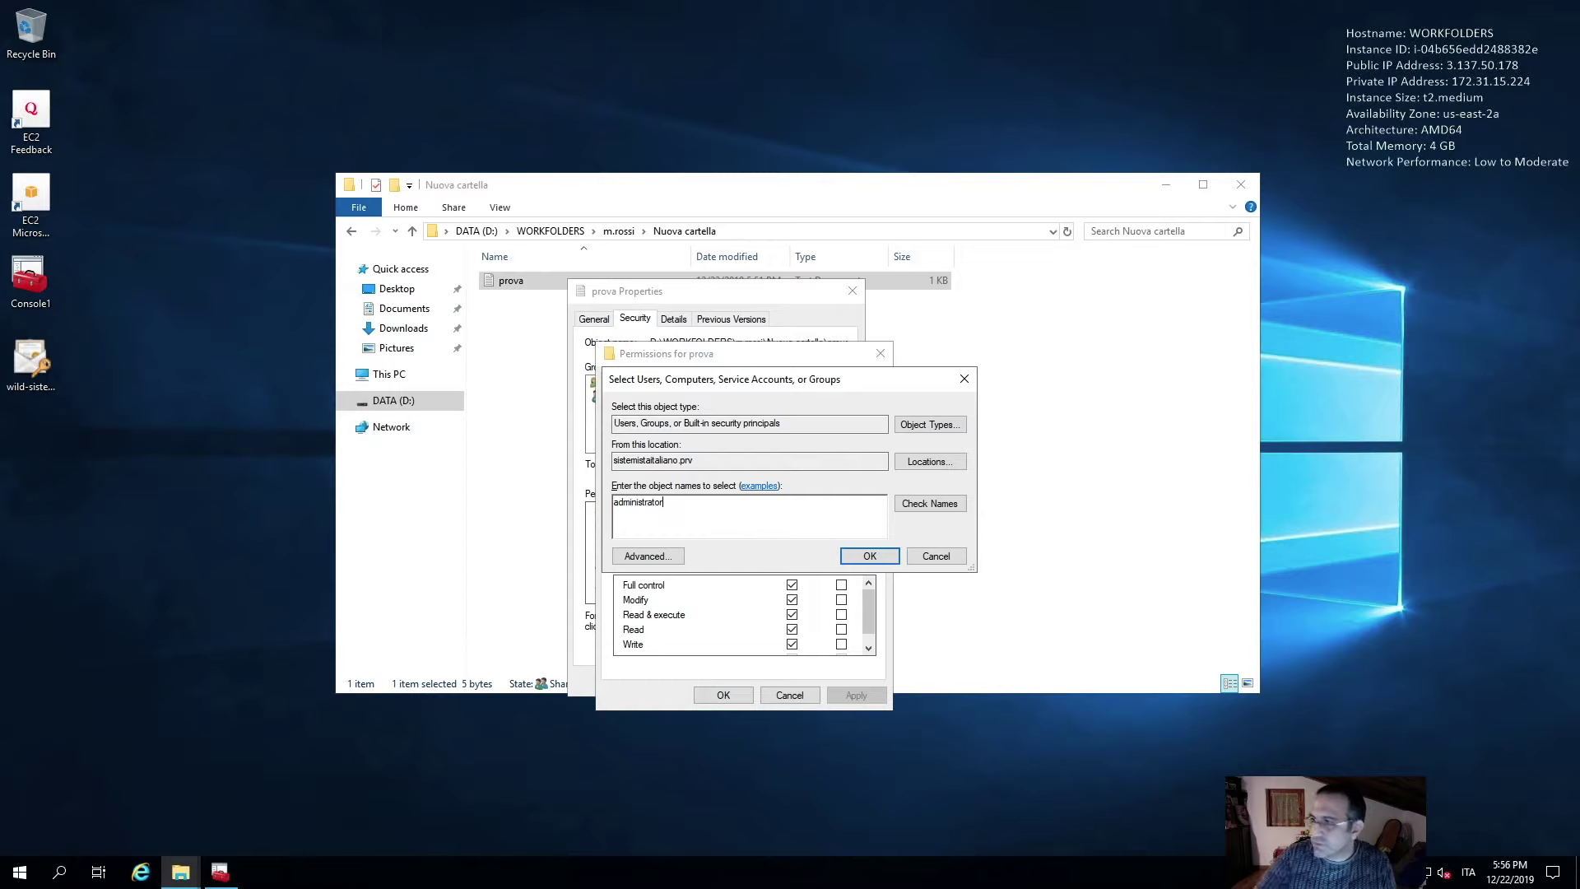